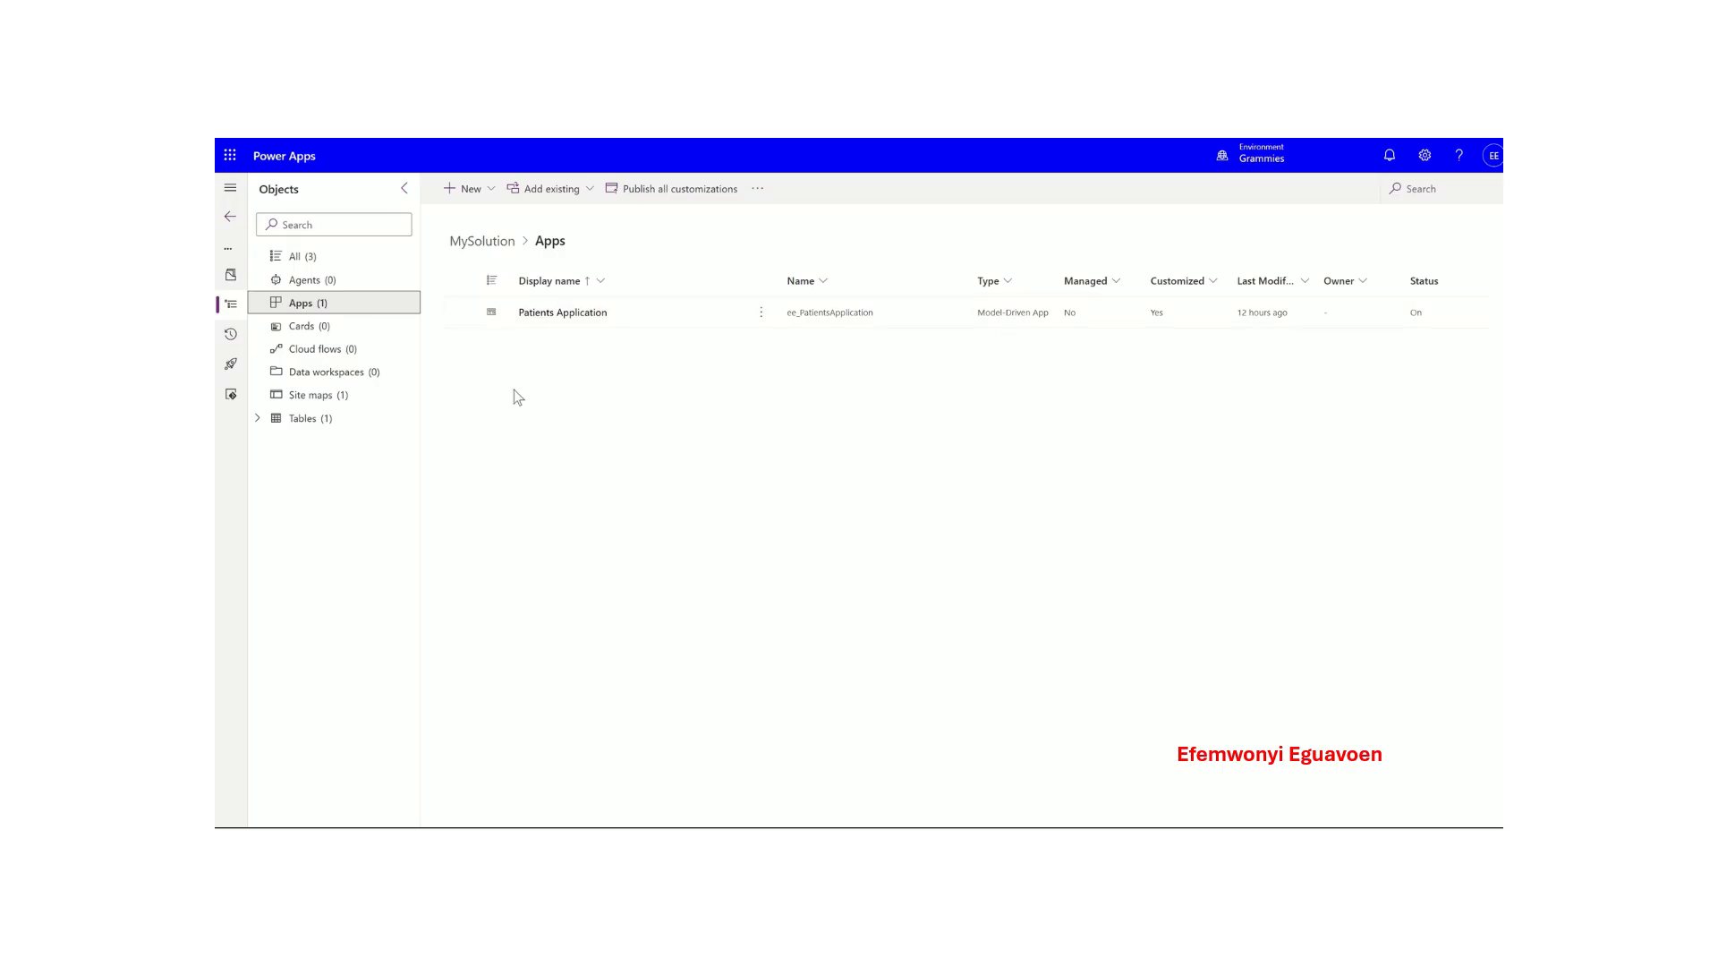
- Create a blank phone-format canvas app named 'Patient Application'
click(465, 188)
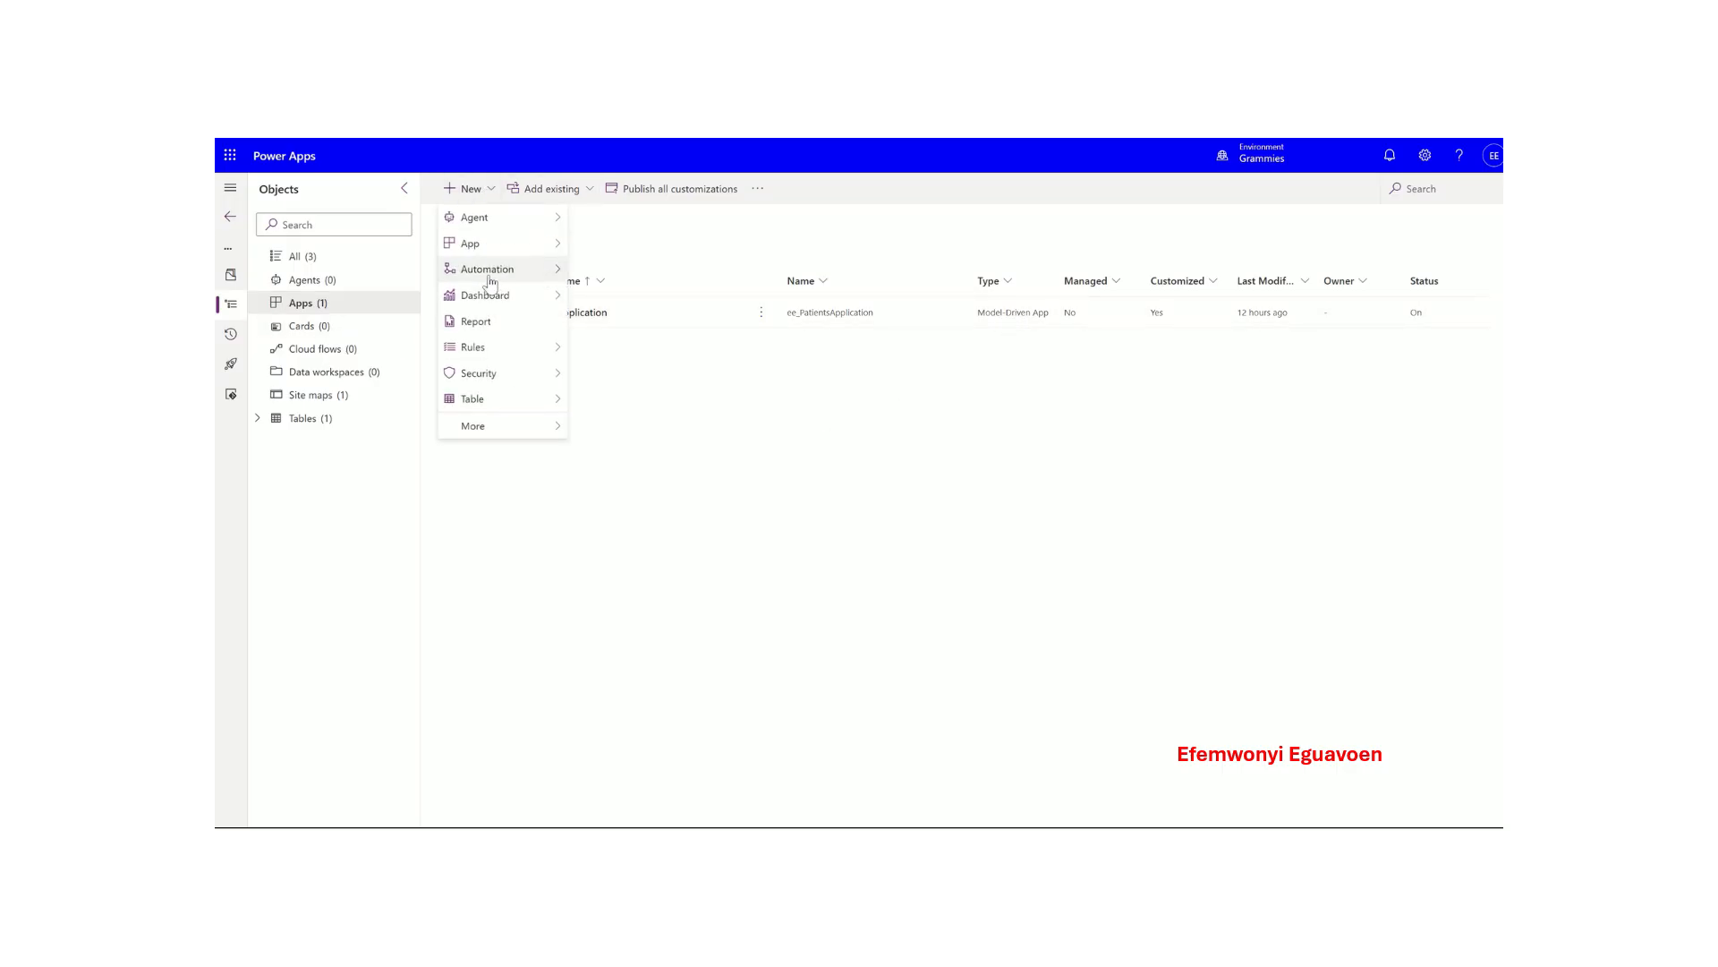
mouse_move(528, 243)
click(617, 244)
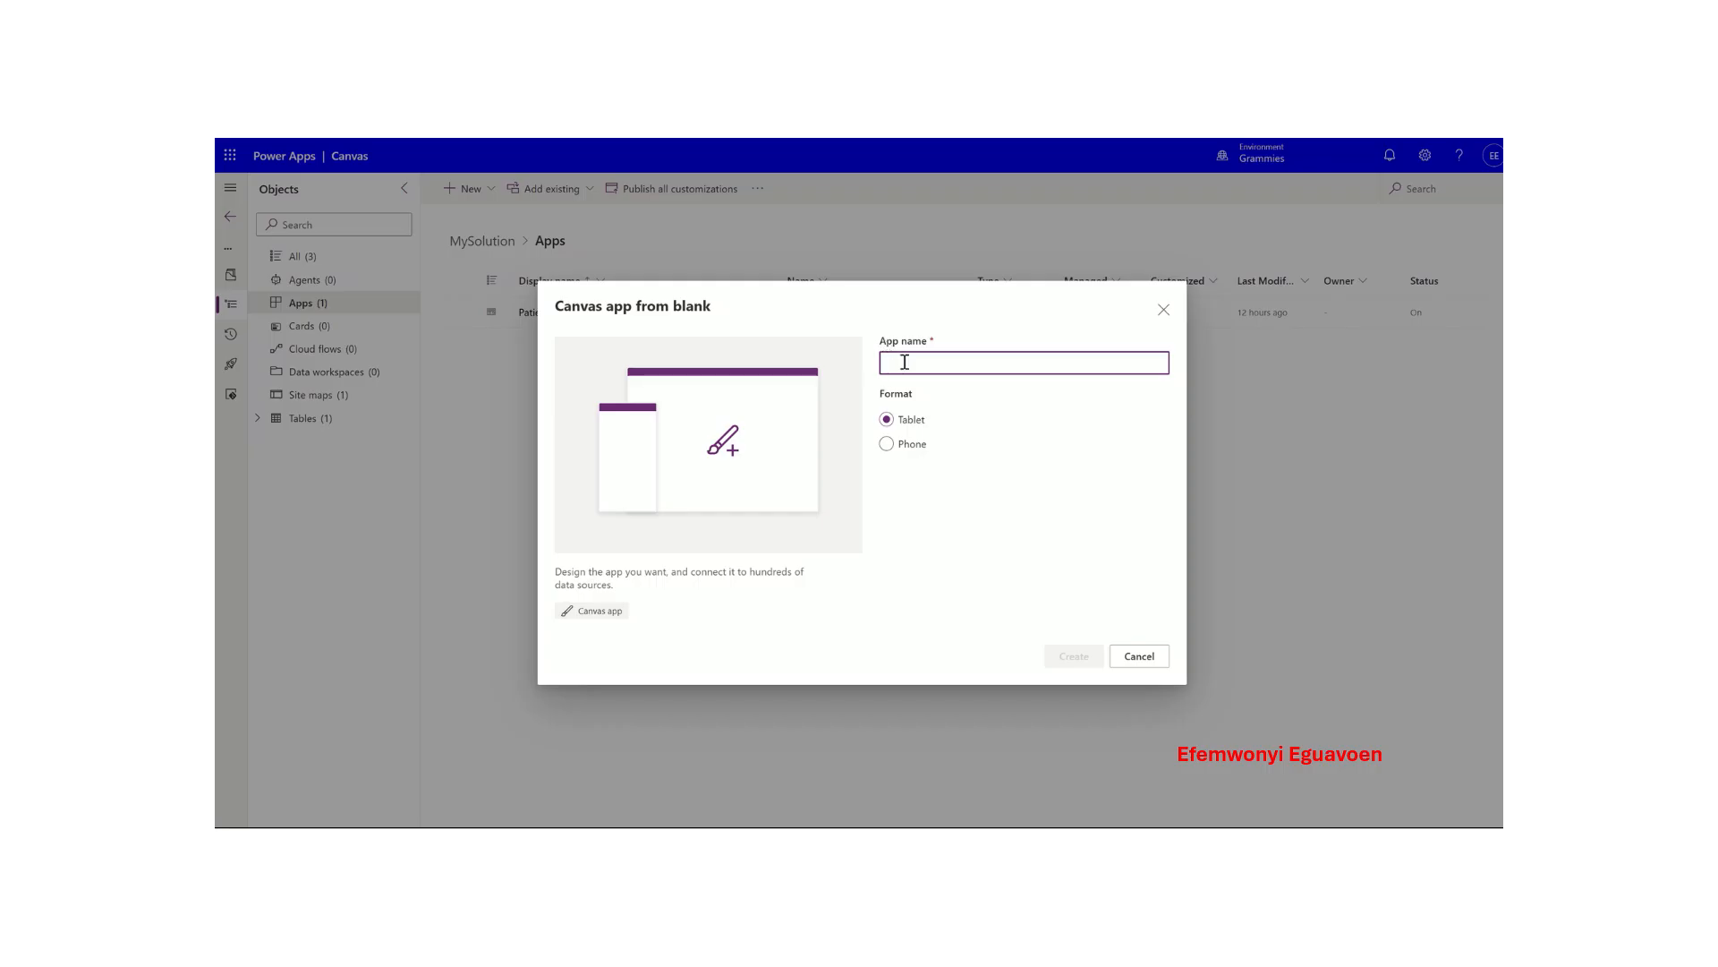
text(Patient Application)
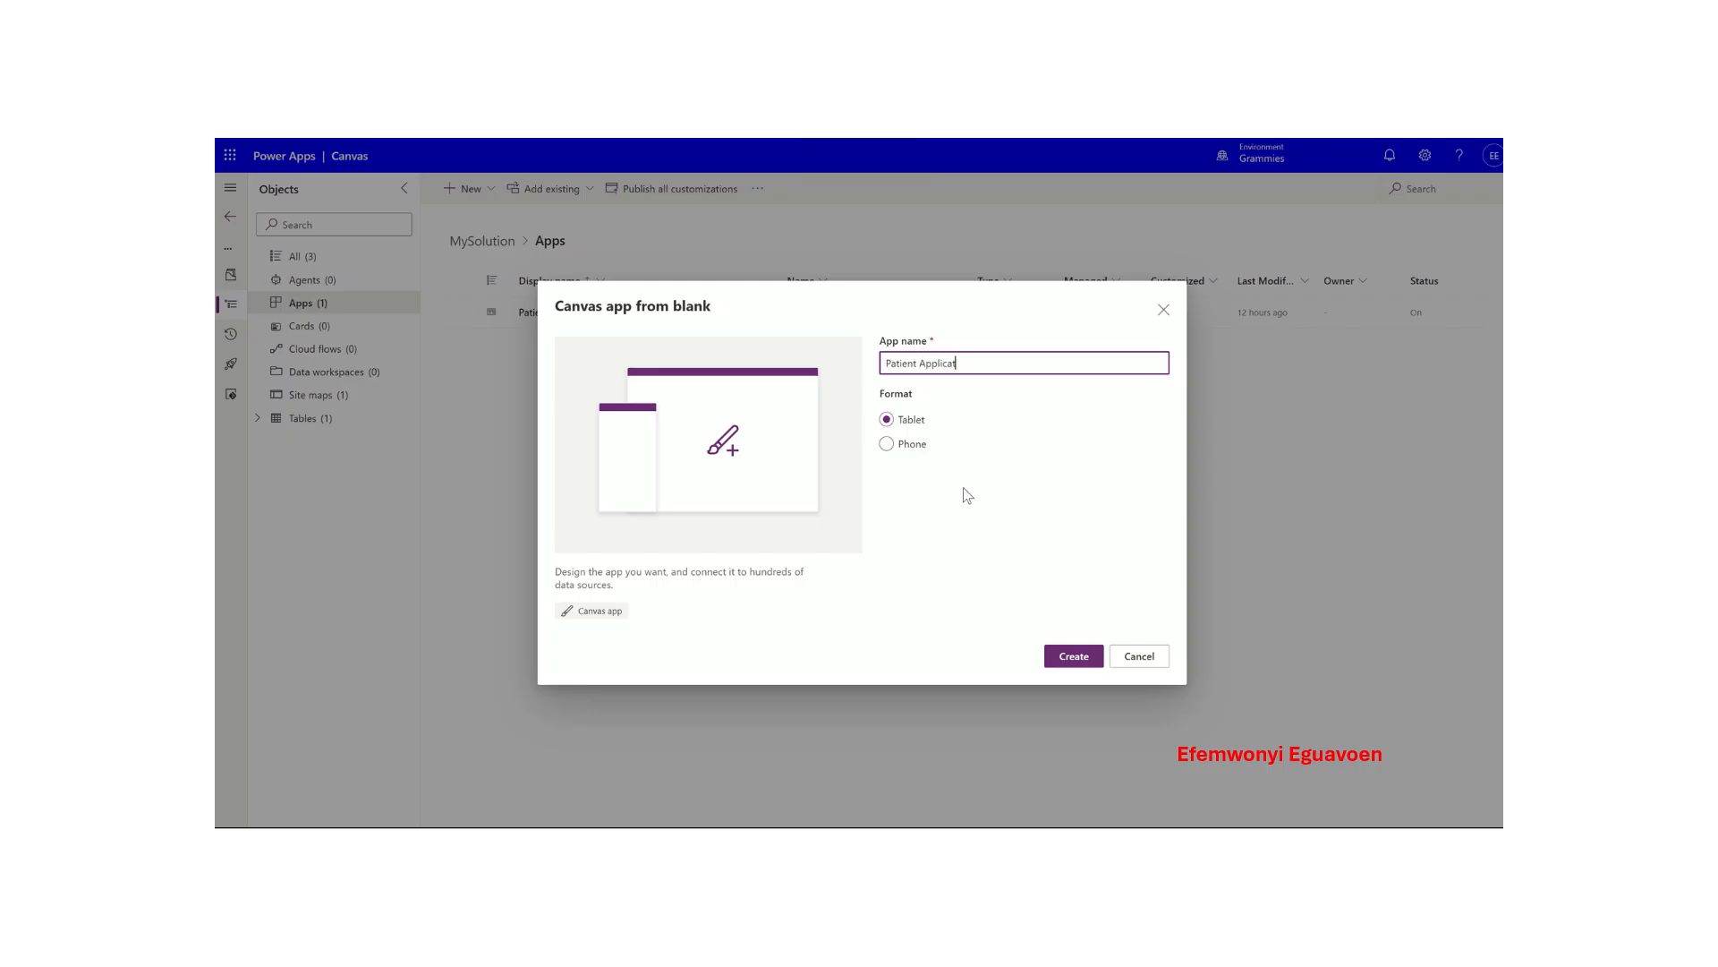
click(912, 445)
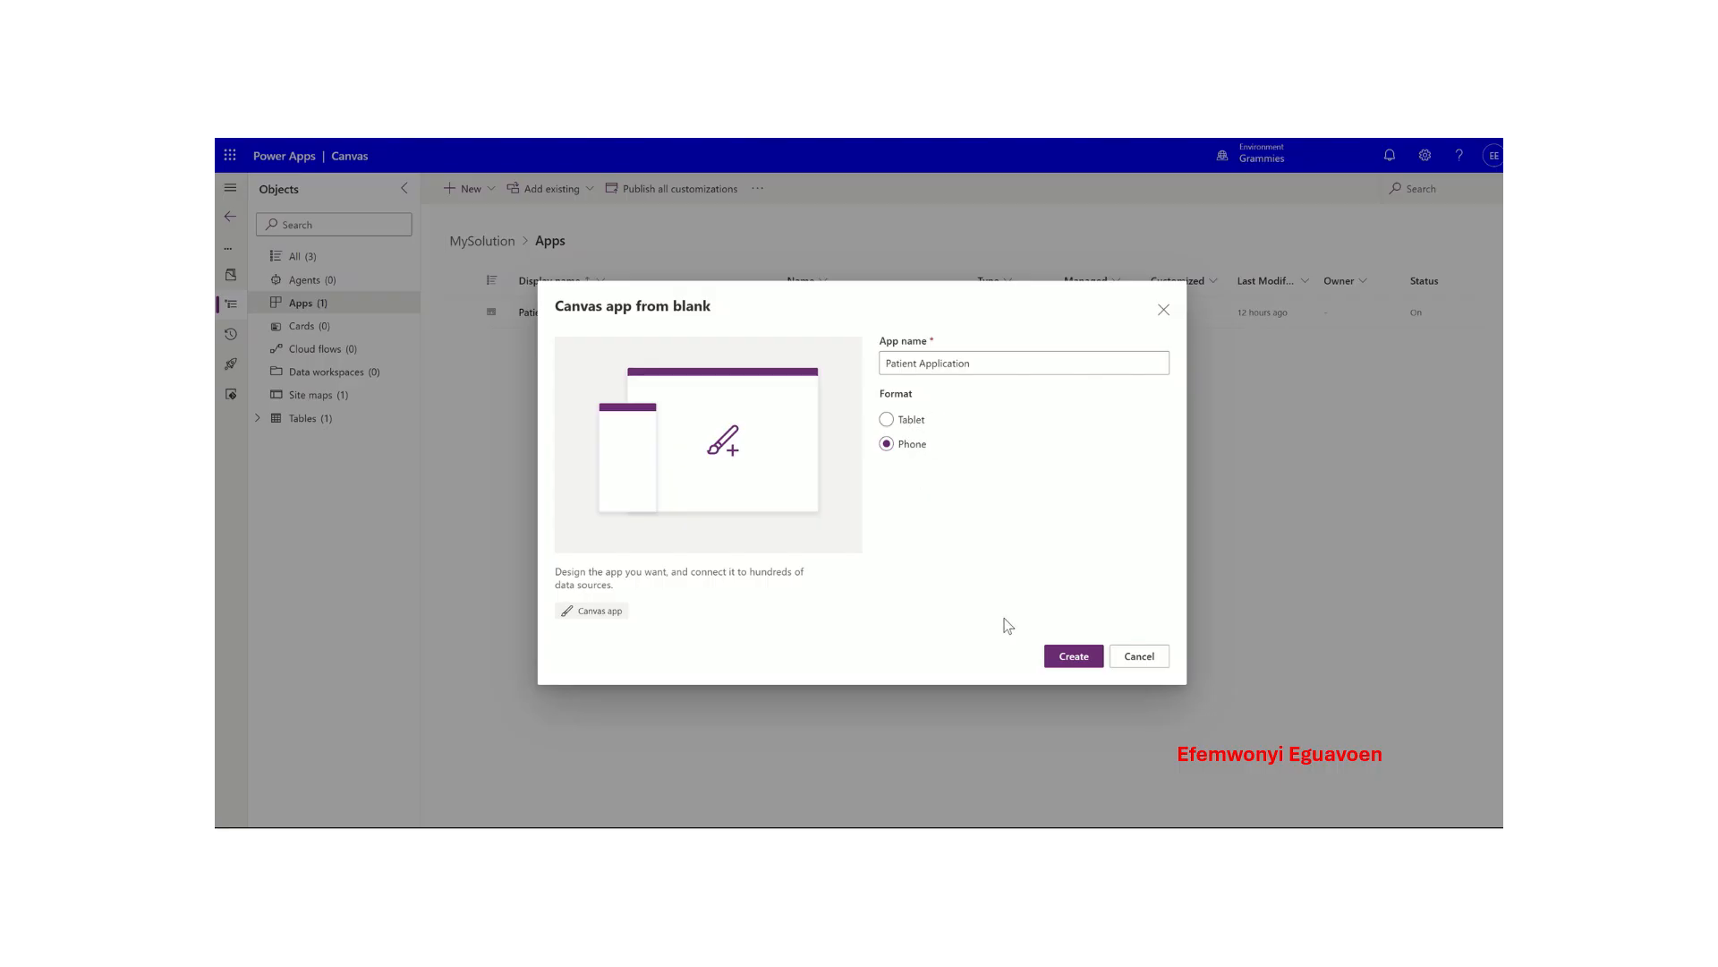
click(1073, 658)
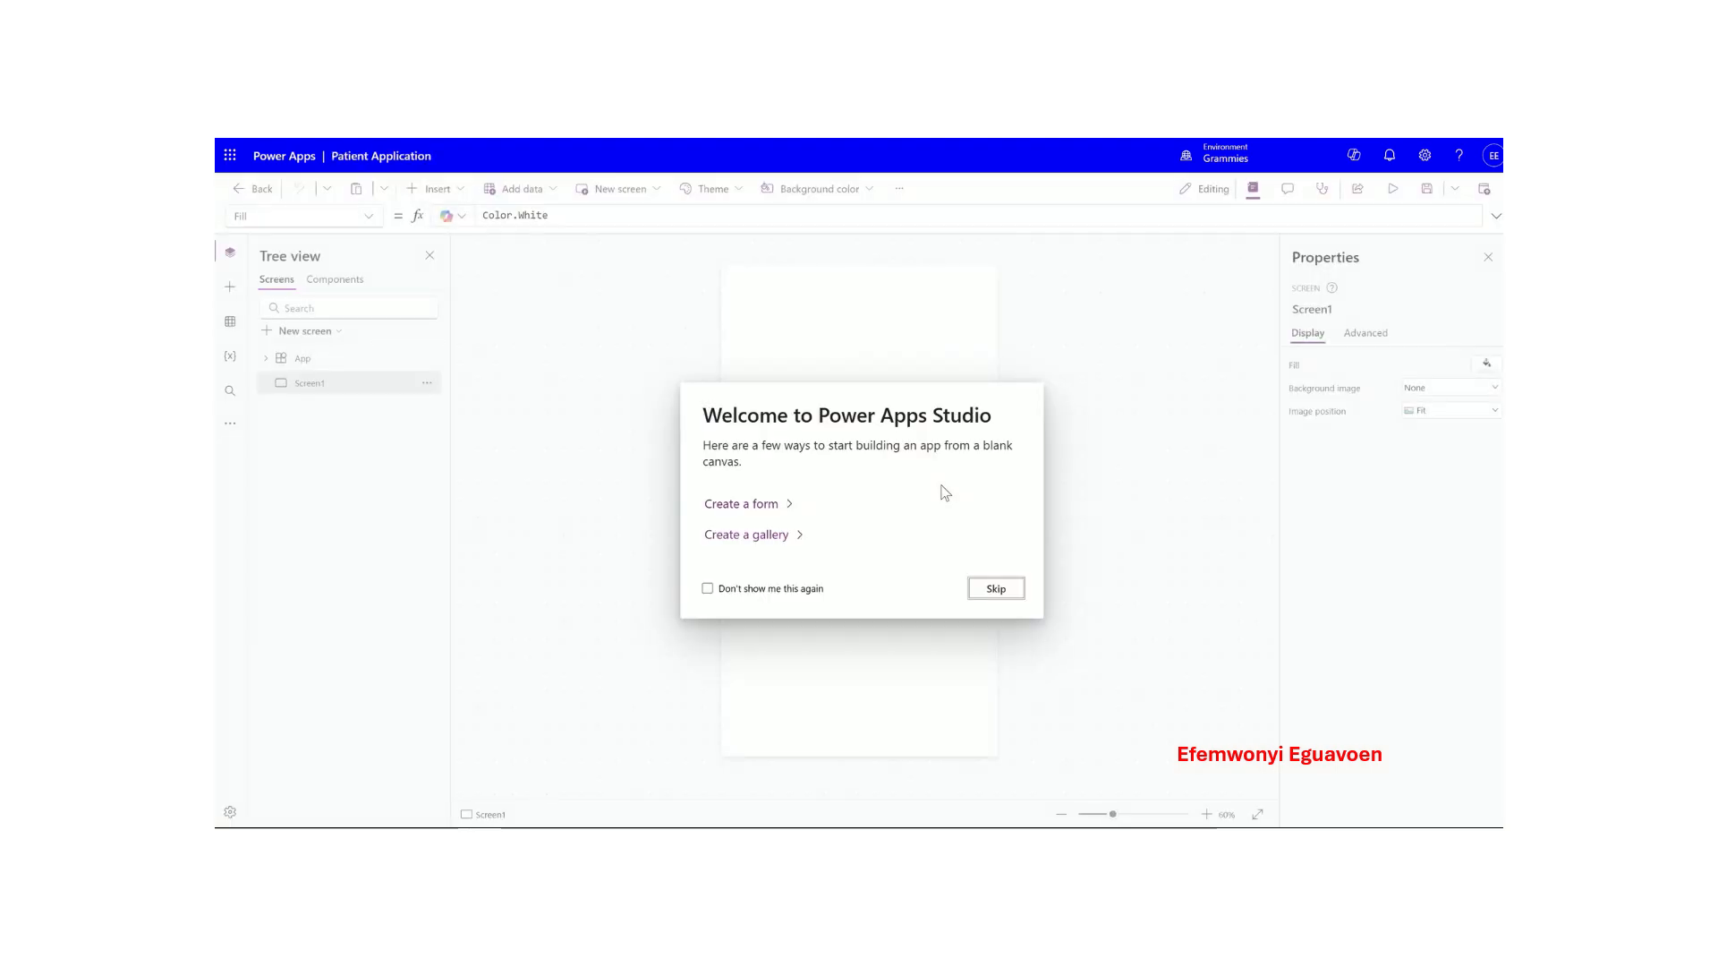
click(997, 590)
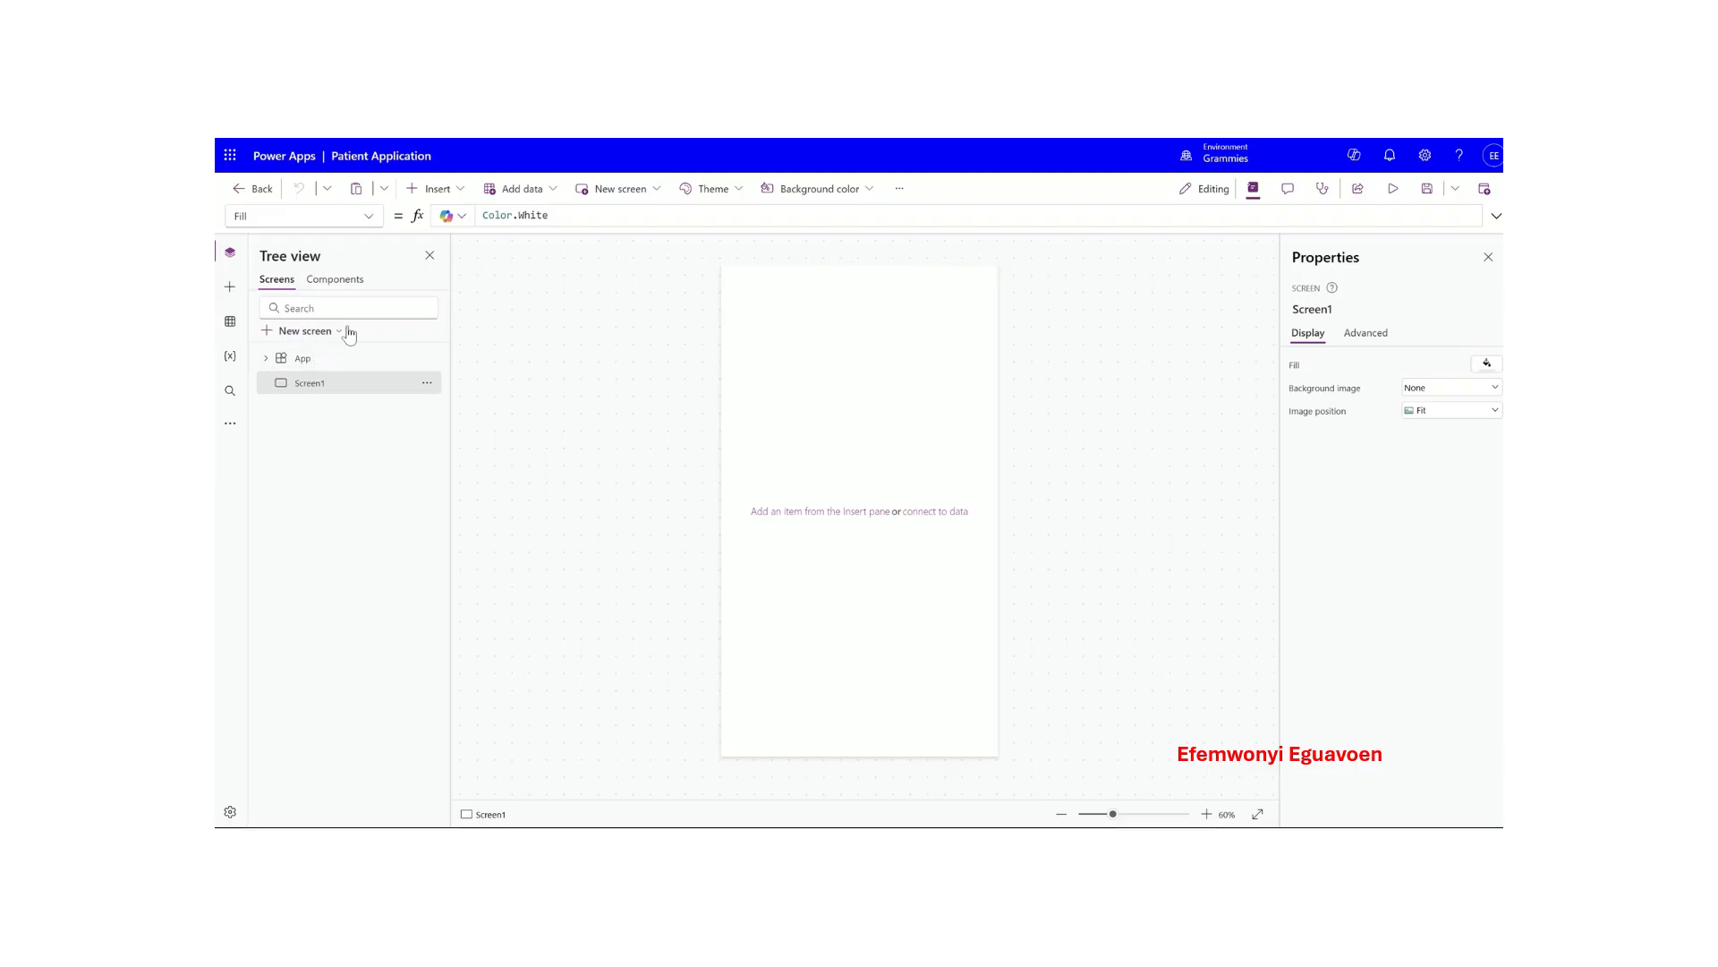
- Check the empty Data pane and bring up the Add data source list
click(230, 321)
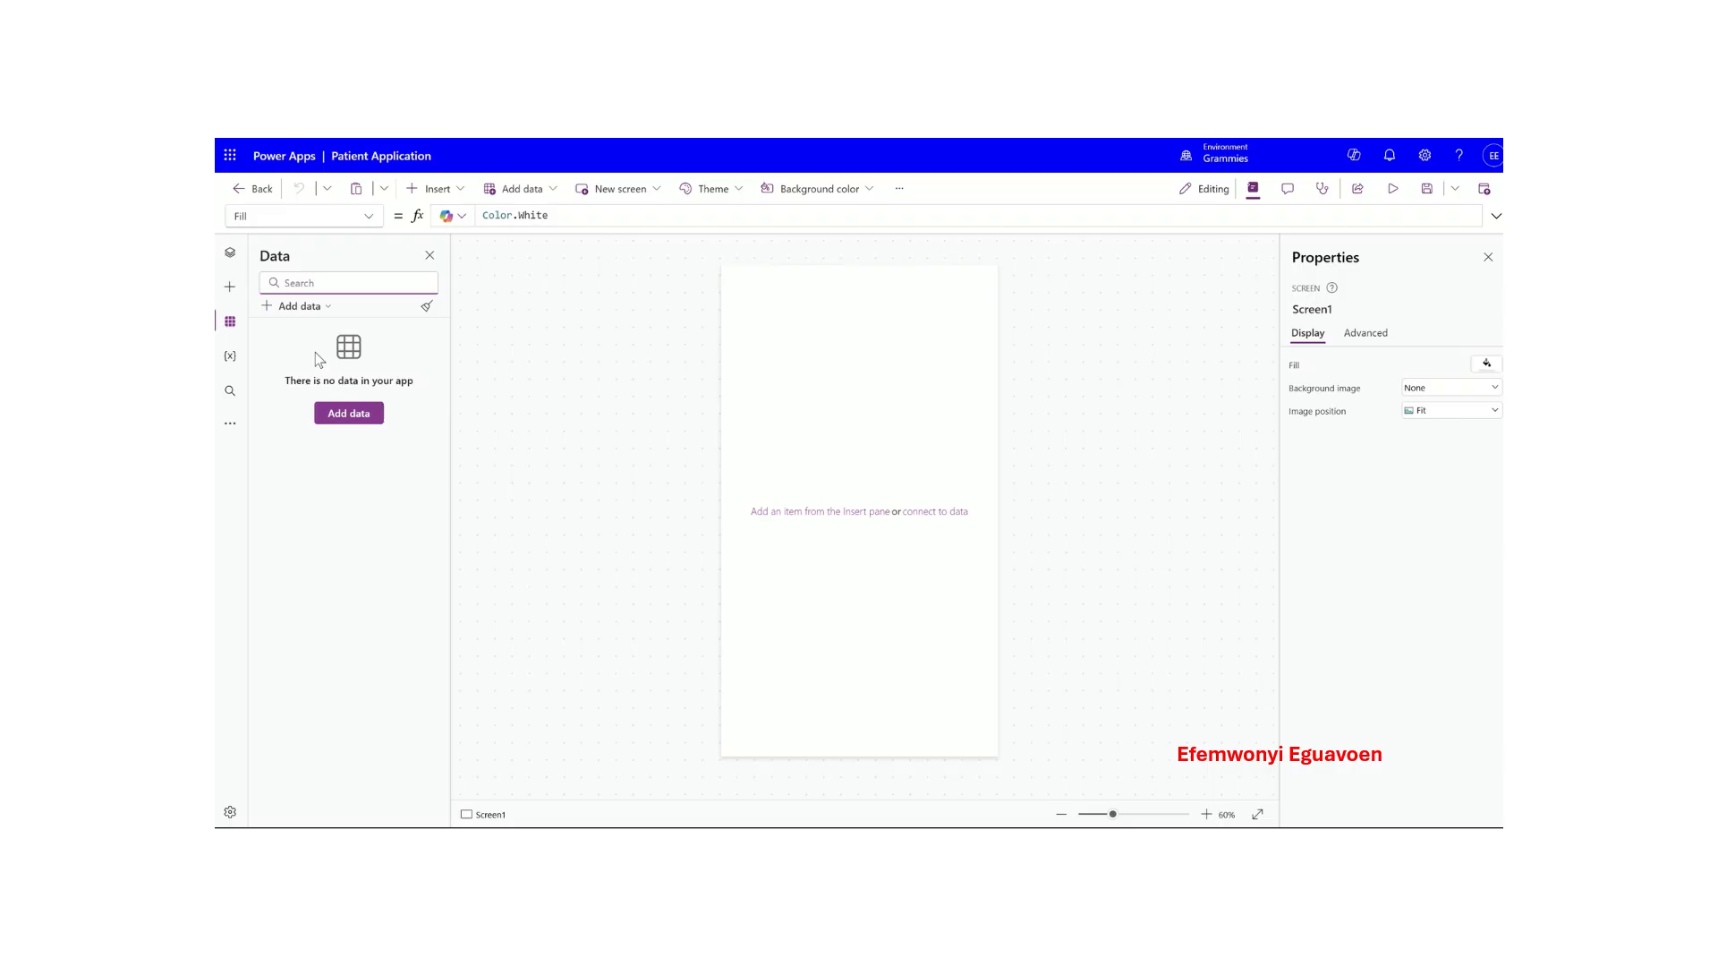
click(230, 358)
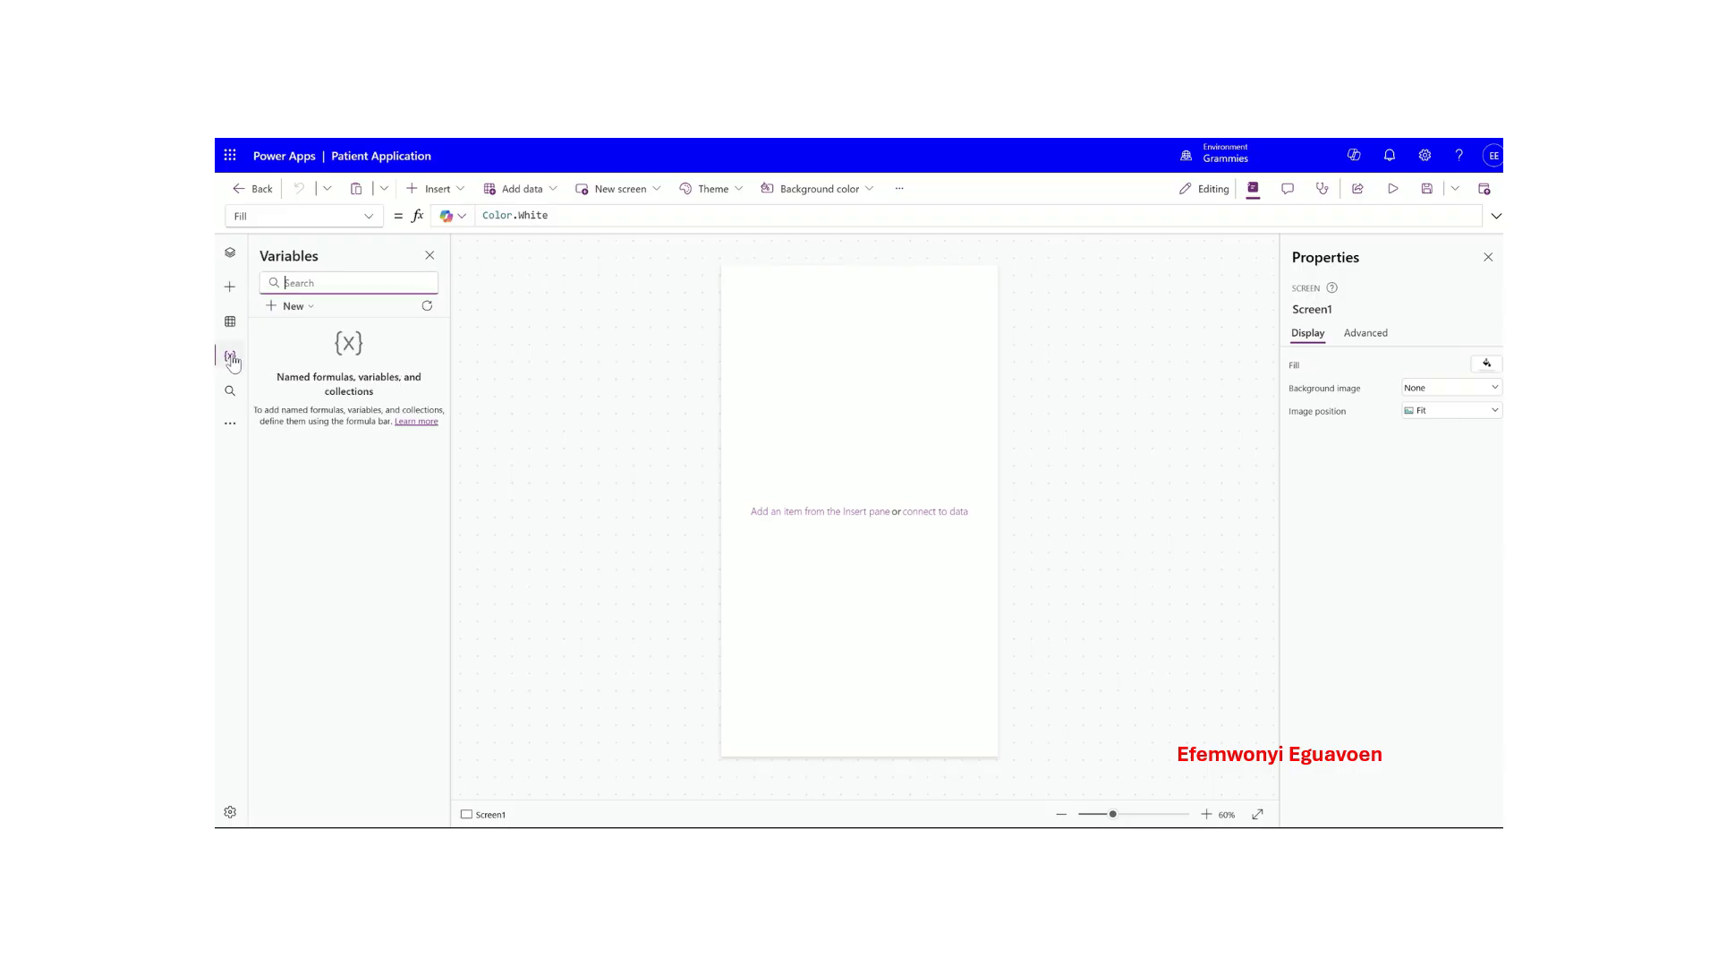
click(229, 326)
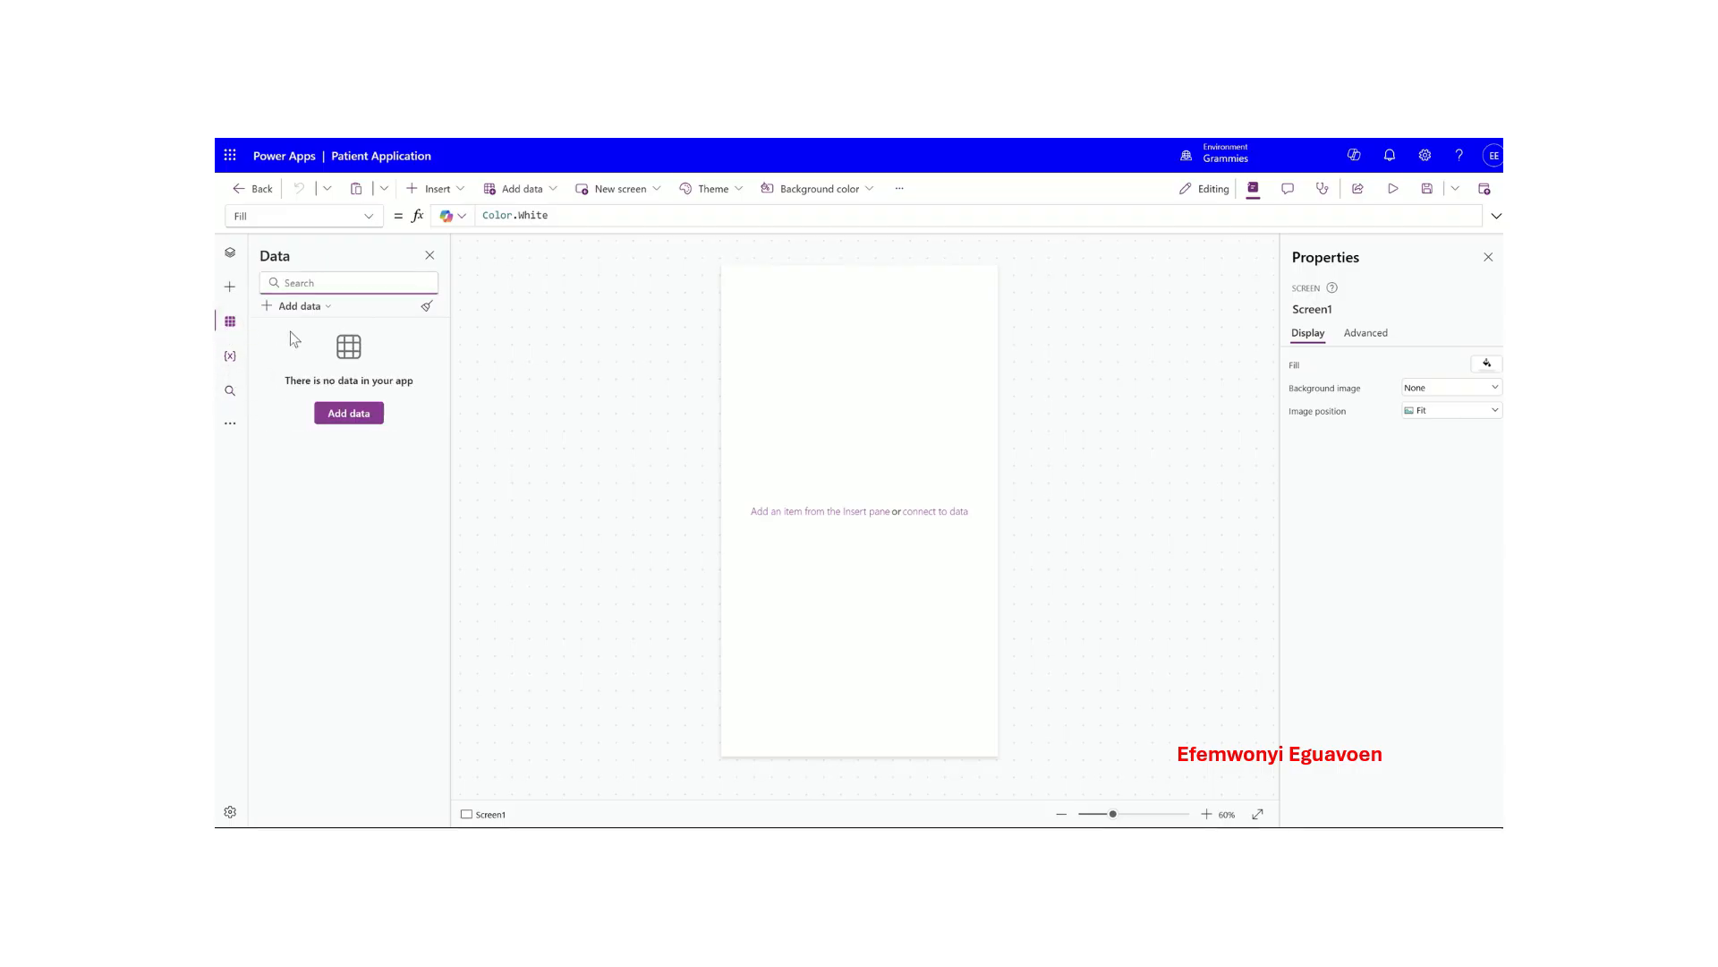
click(311, 307)
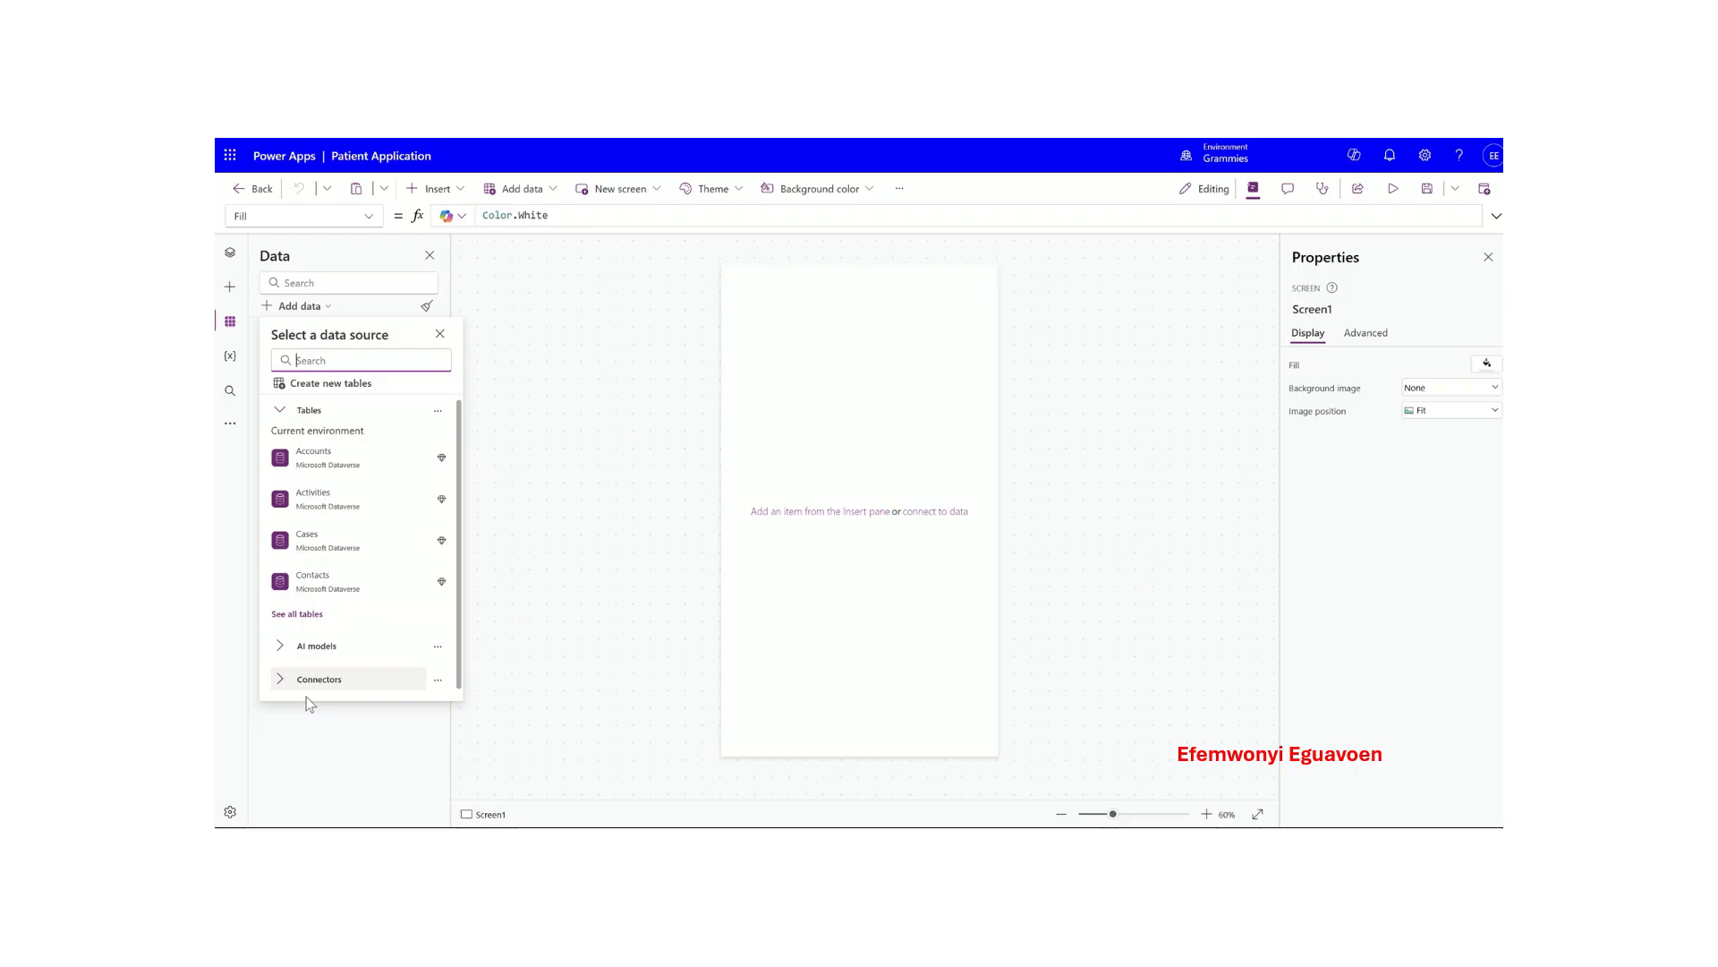
- Search 'patient' and add the Patients Dataverse table as a data source
click(330, 727)
click(347, 420)
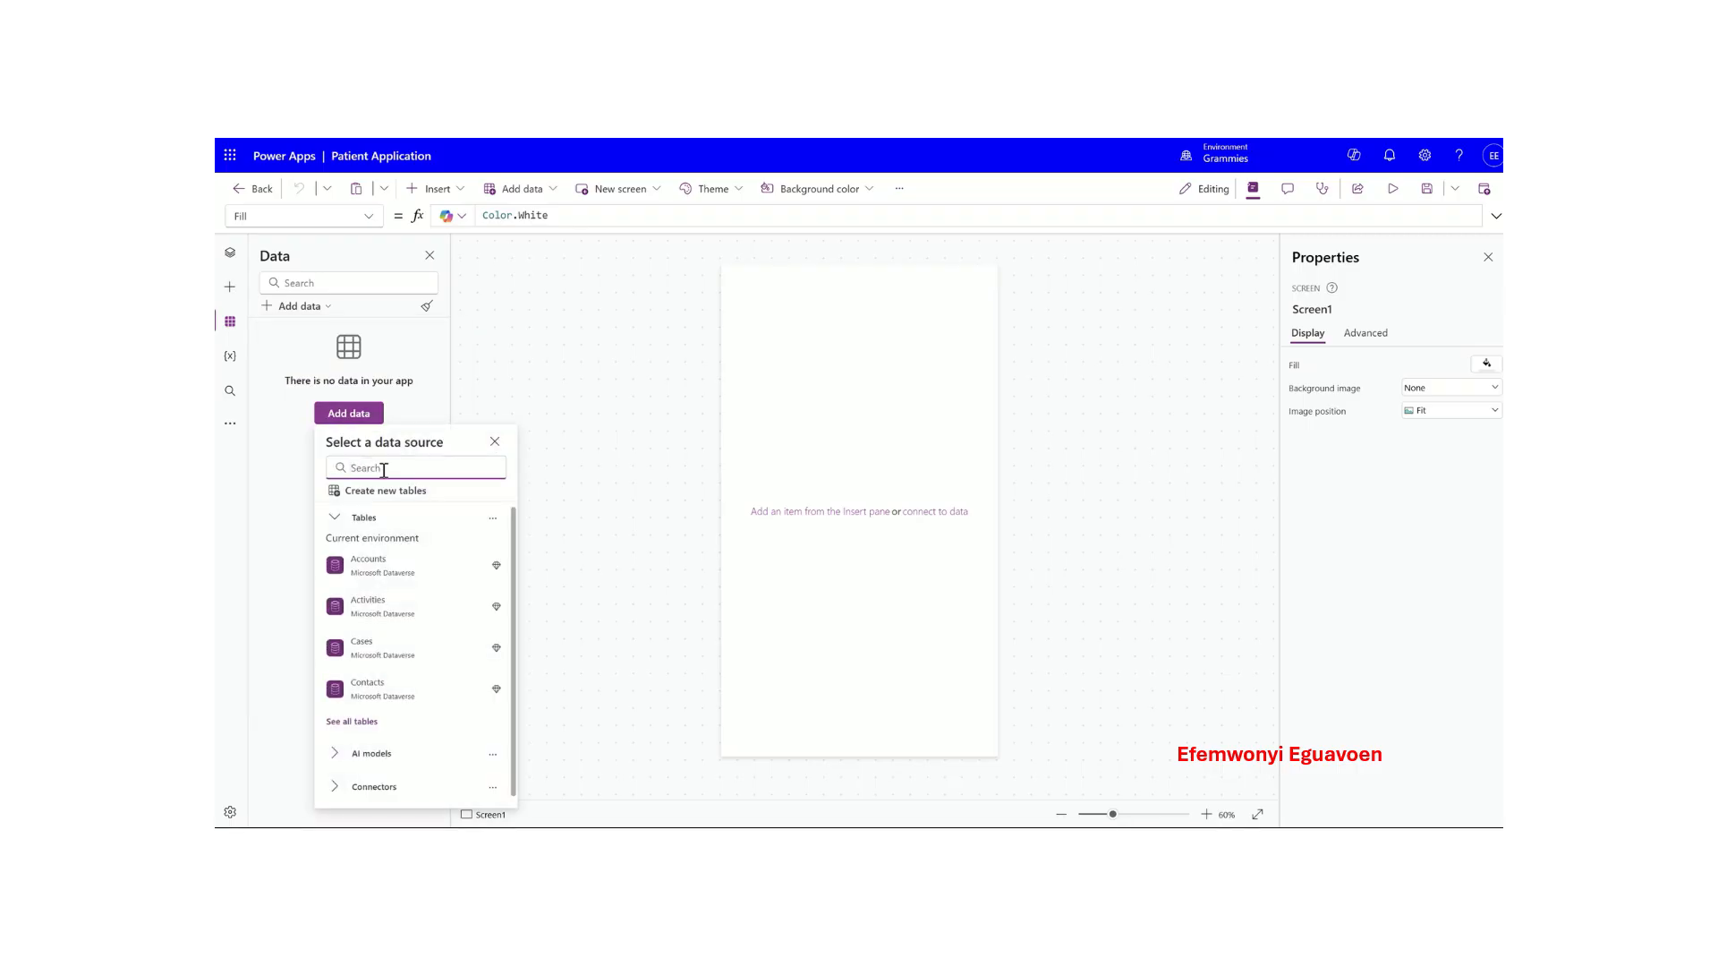
text(patient)
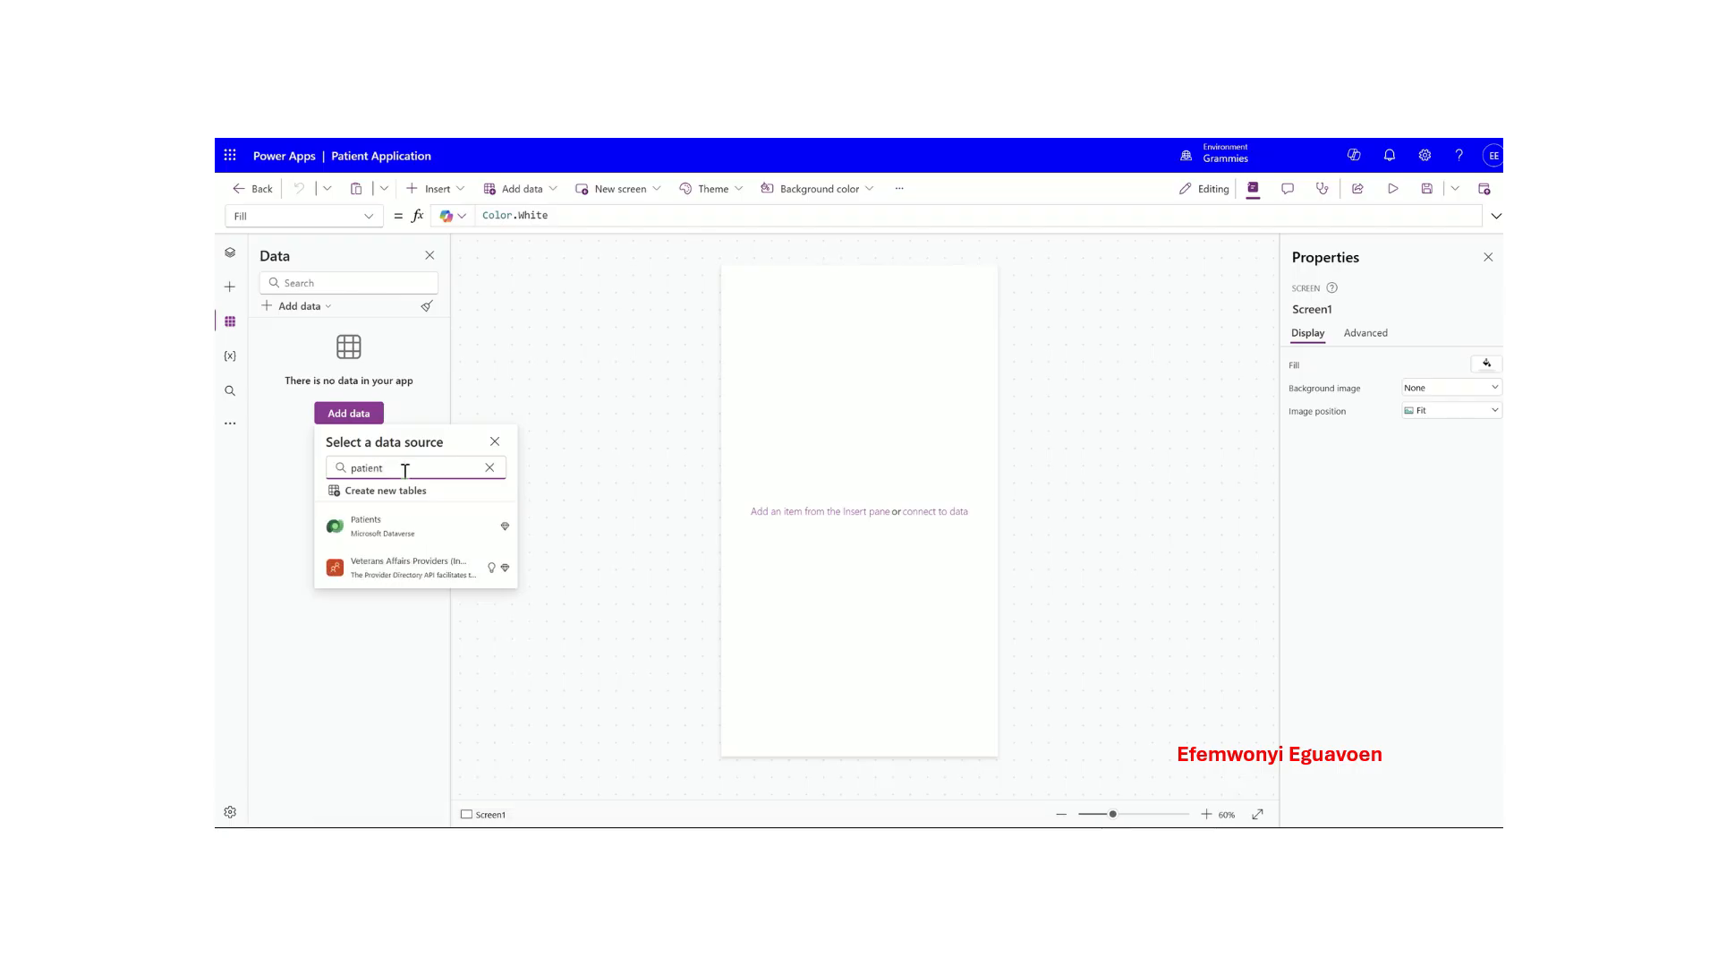
click(385, 519)
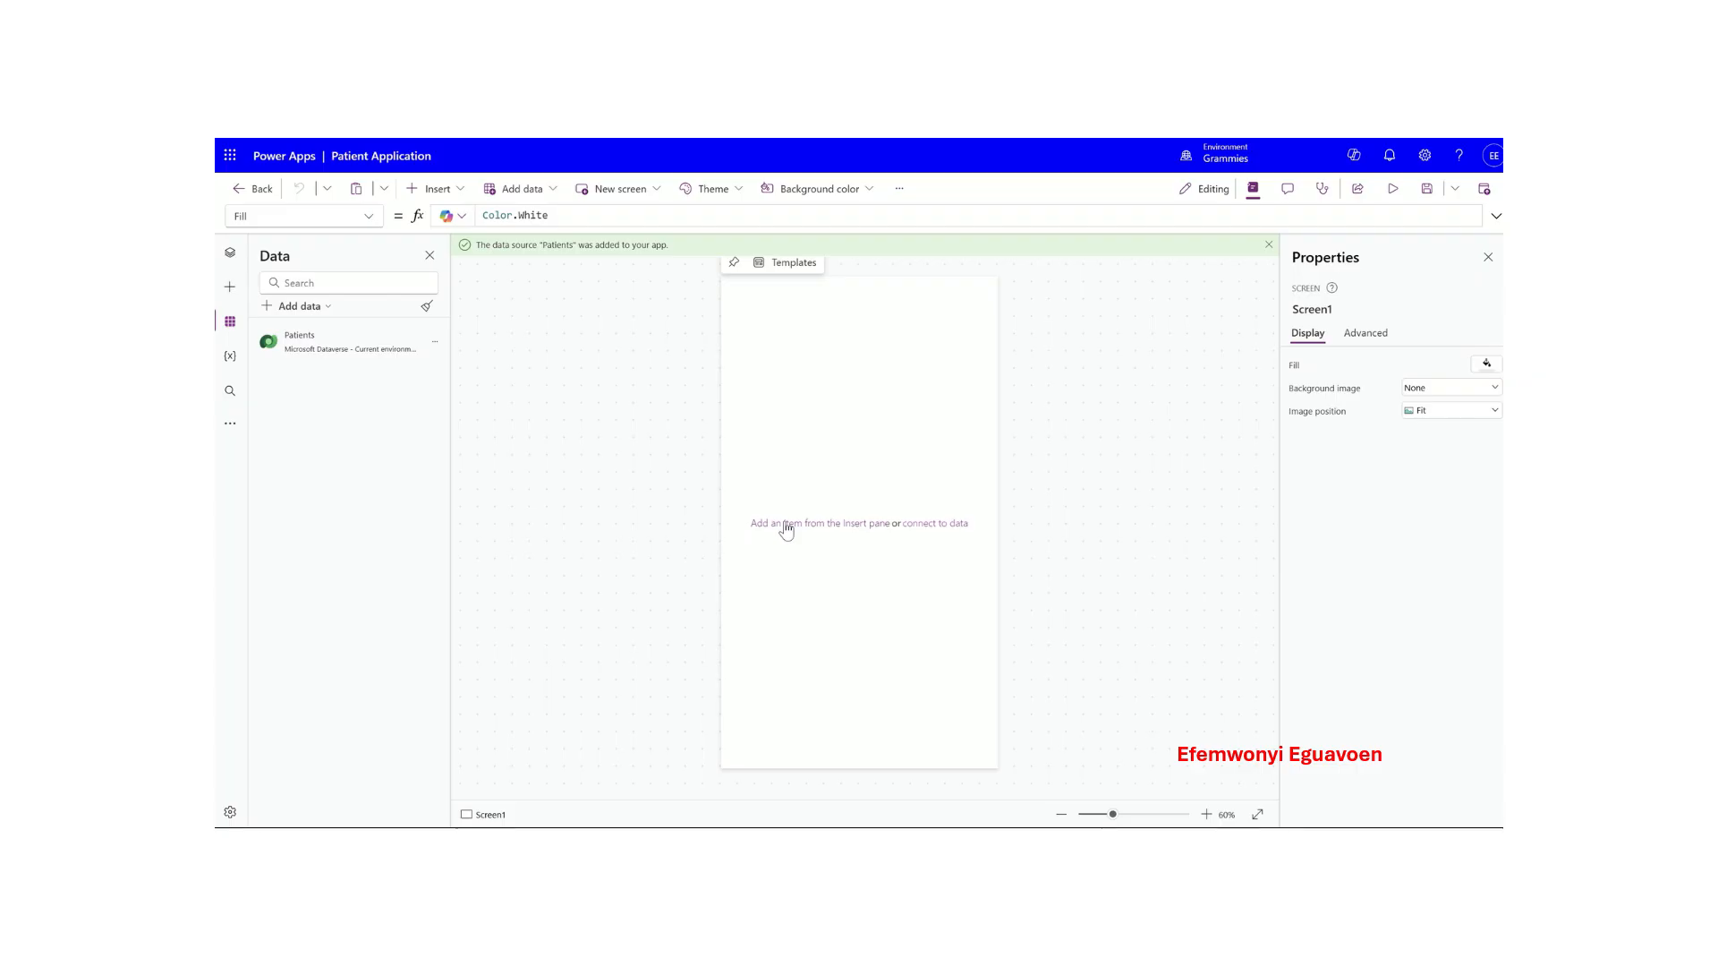
- Insert a container and resize it to 632 × 1135 so it fills the screen
click(452, 196)
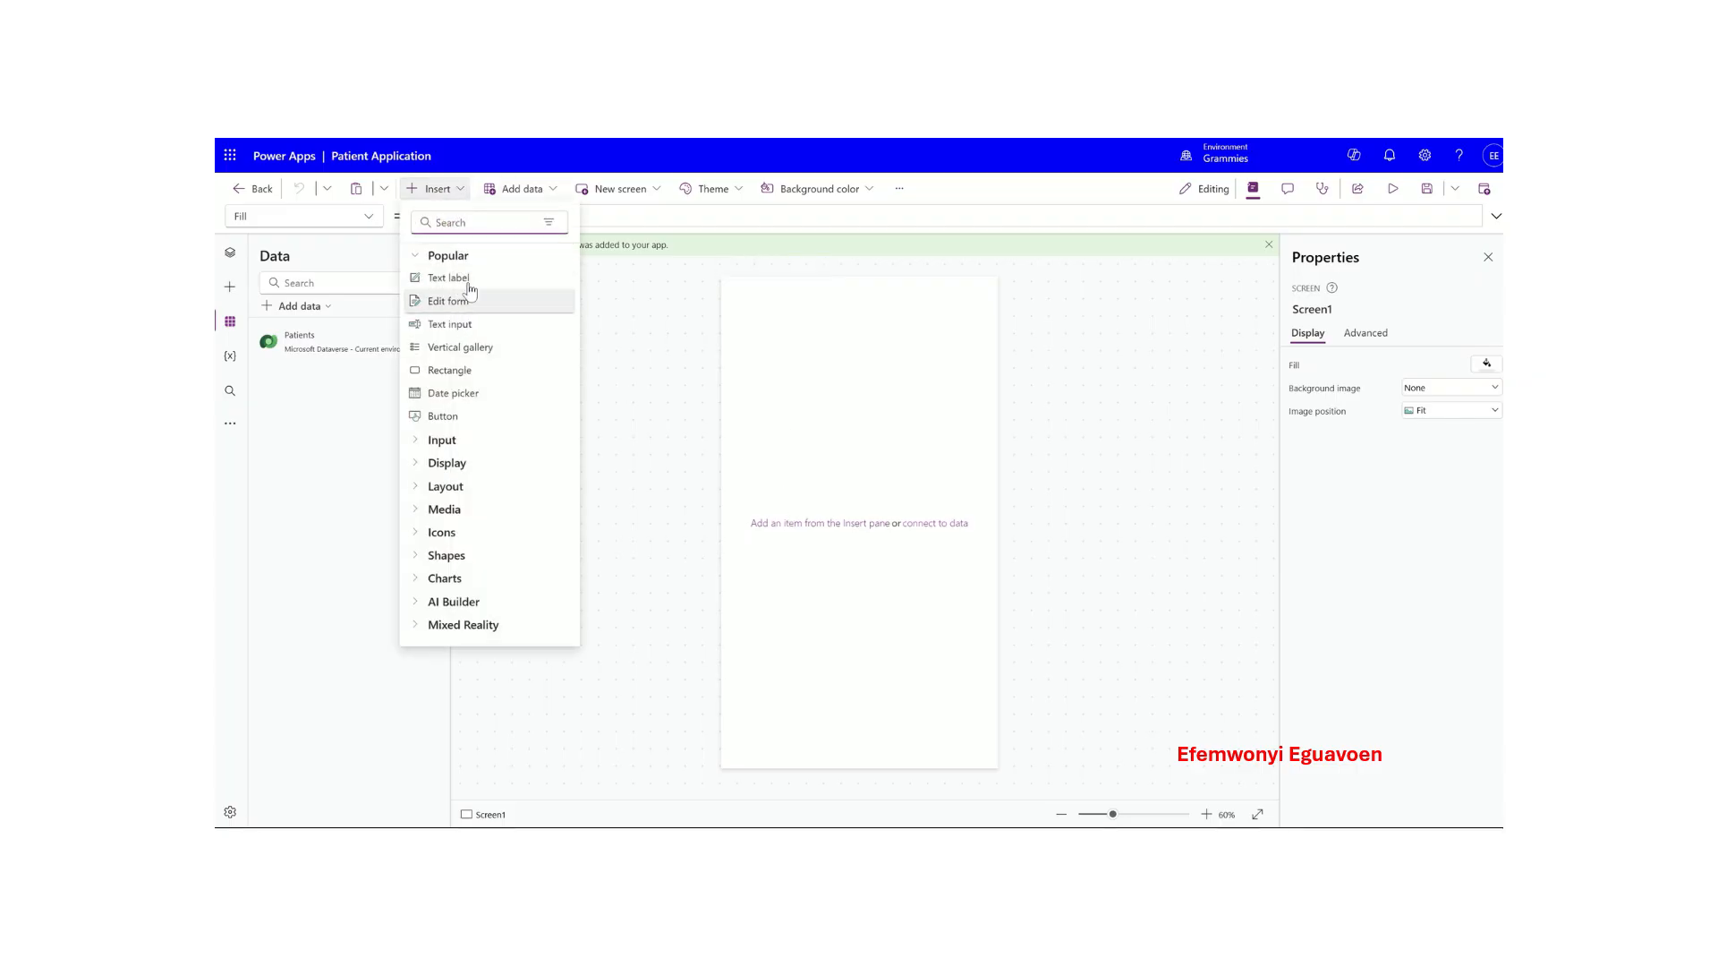
text(conta)
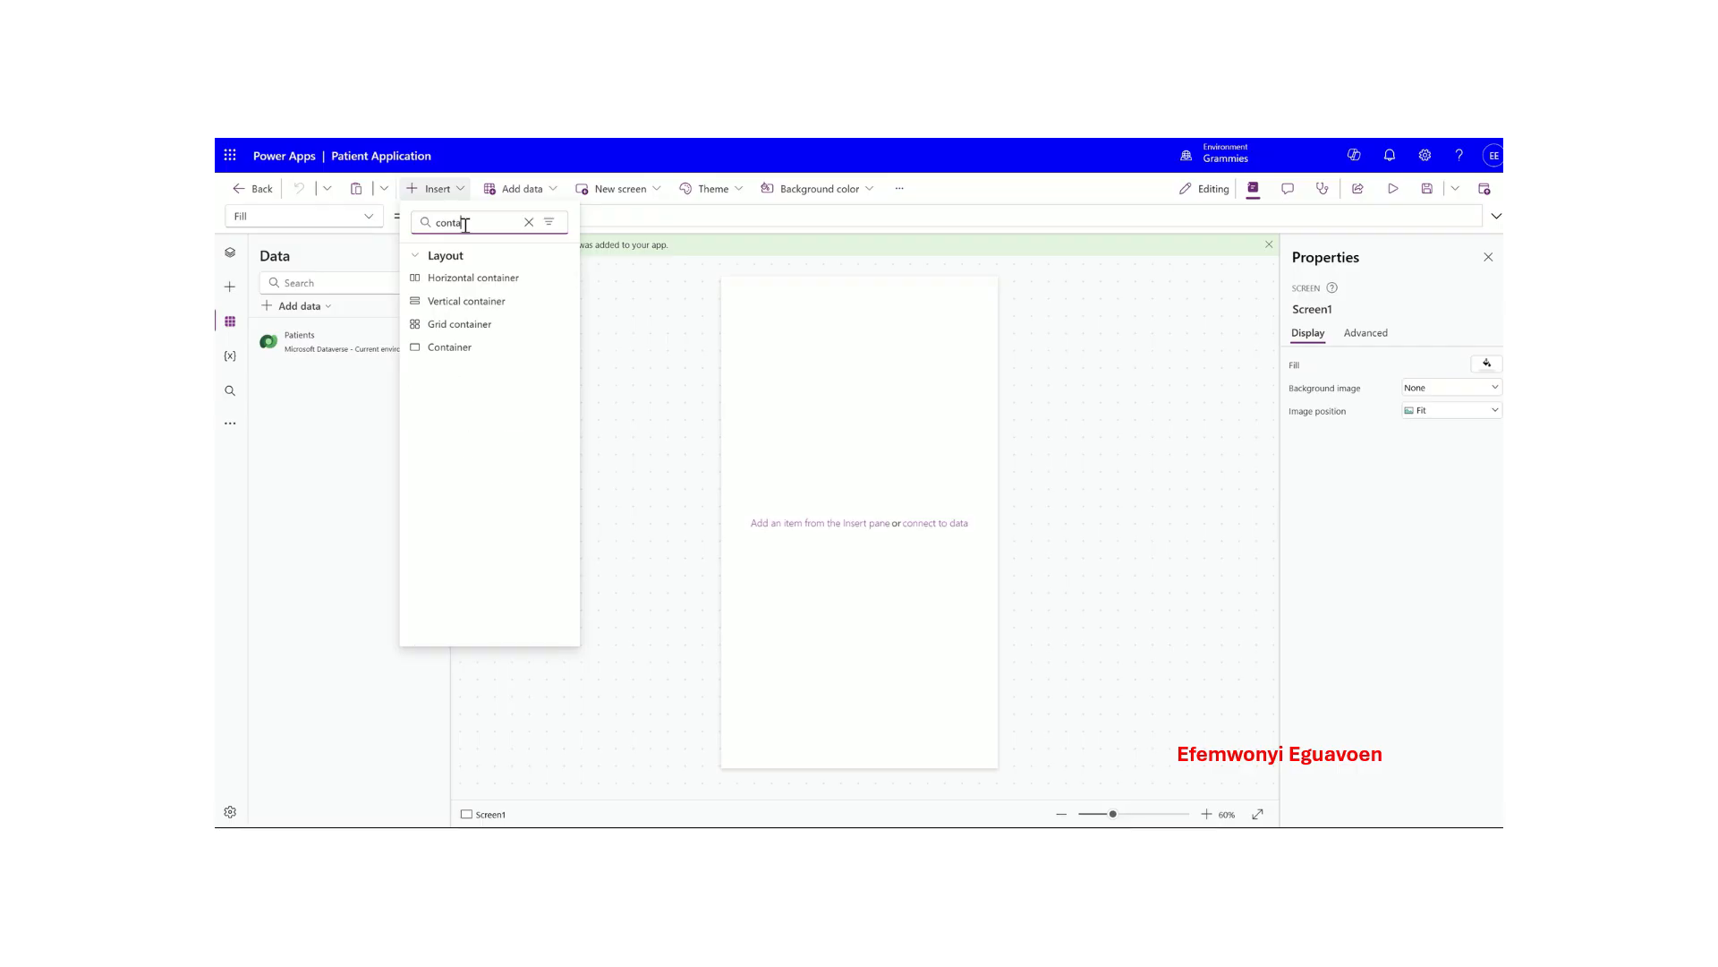
click(442, 353)
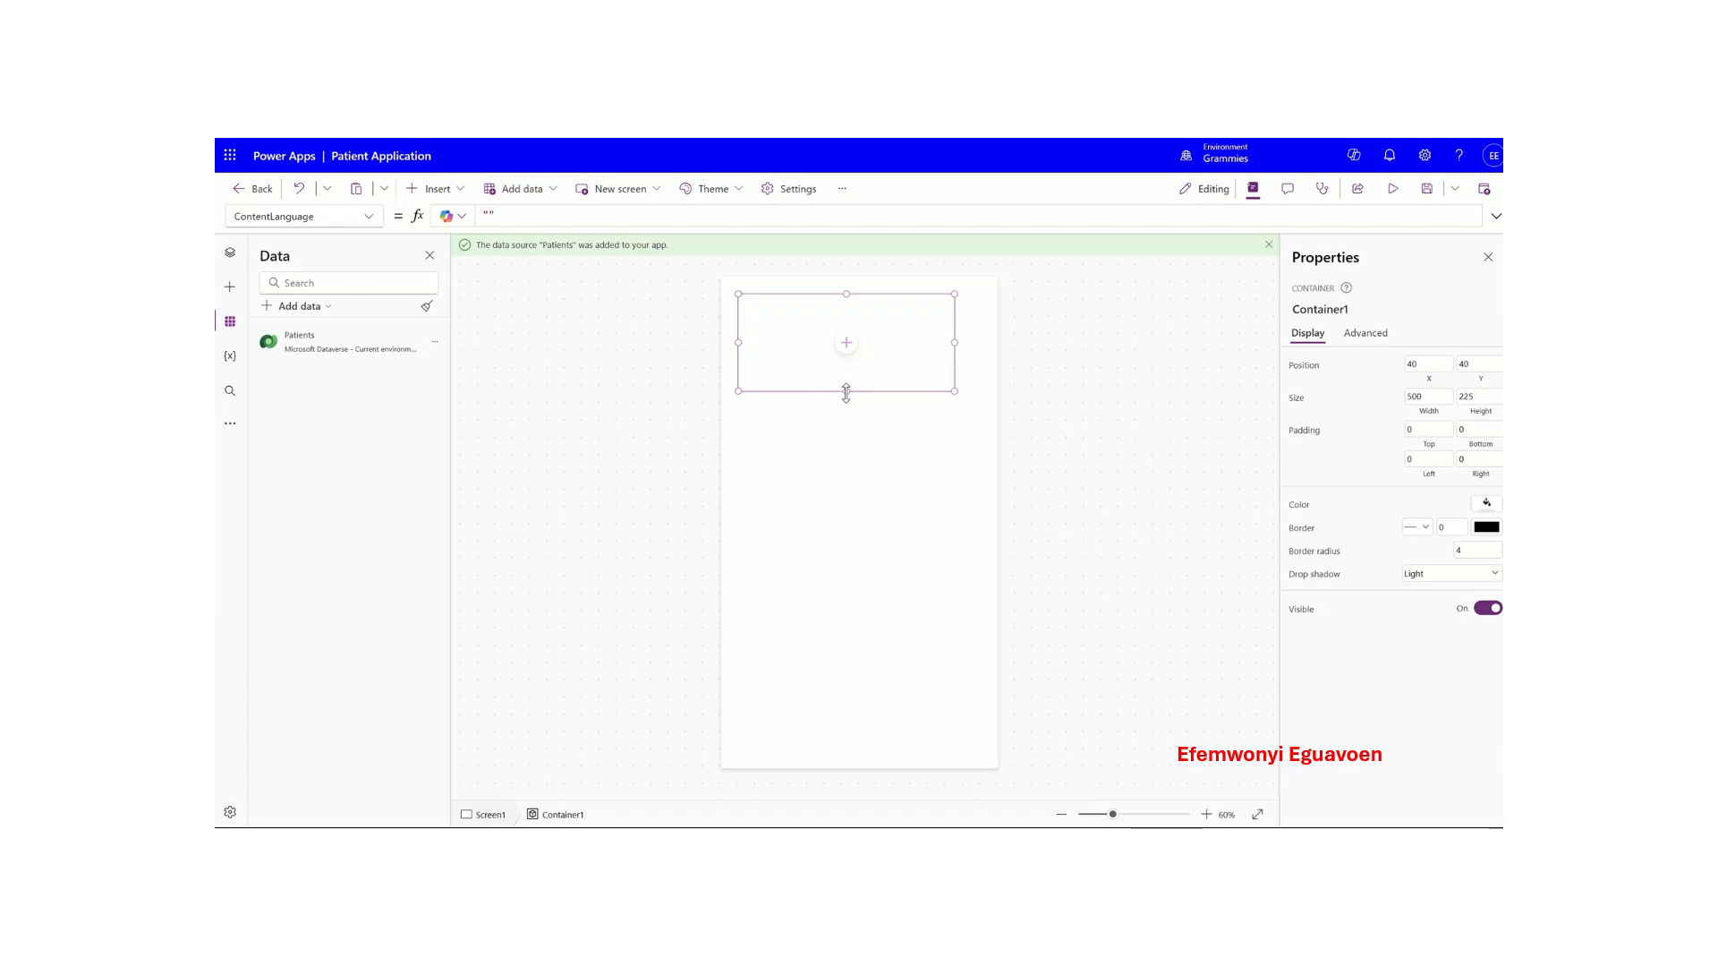
drag(847, 392, 995, 766)
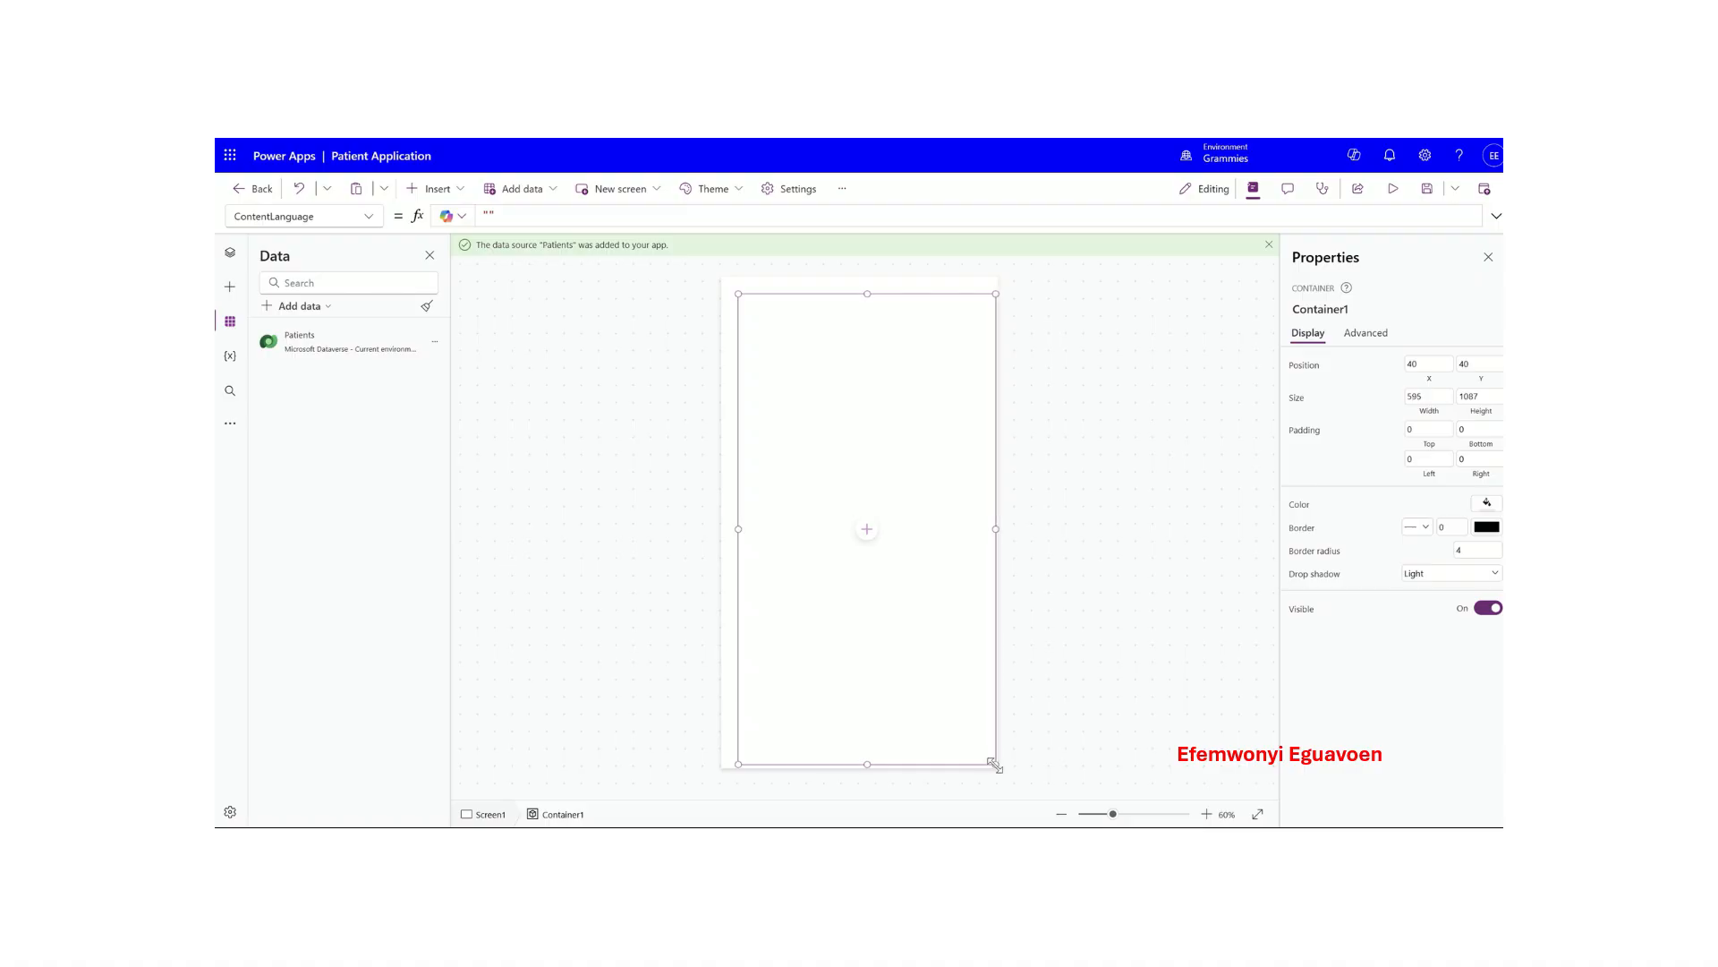
drag(739, 765, 725, 768)
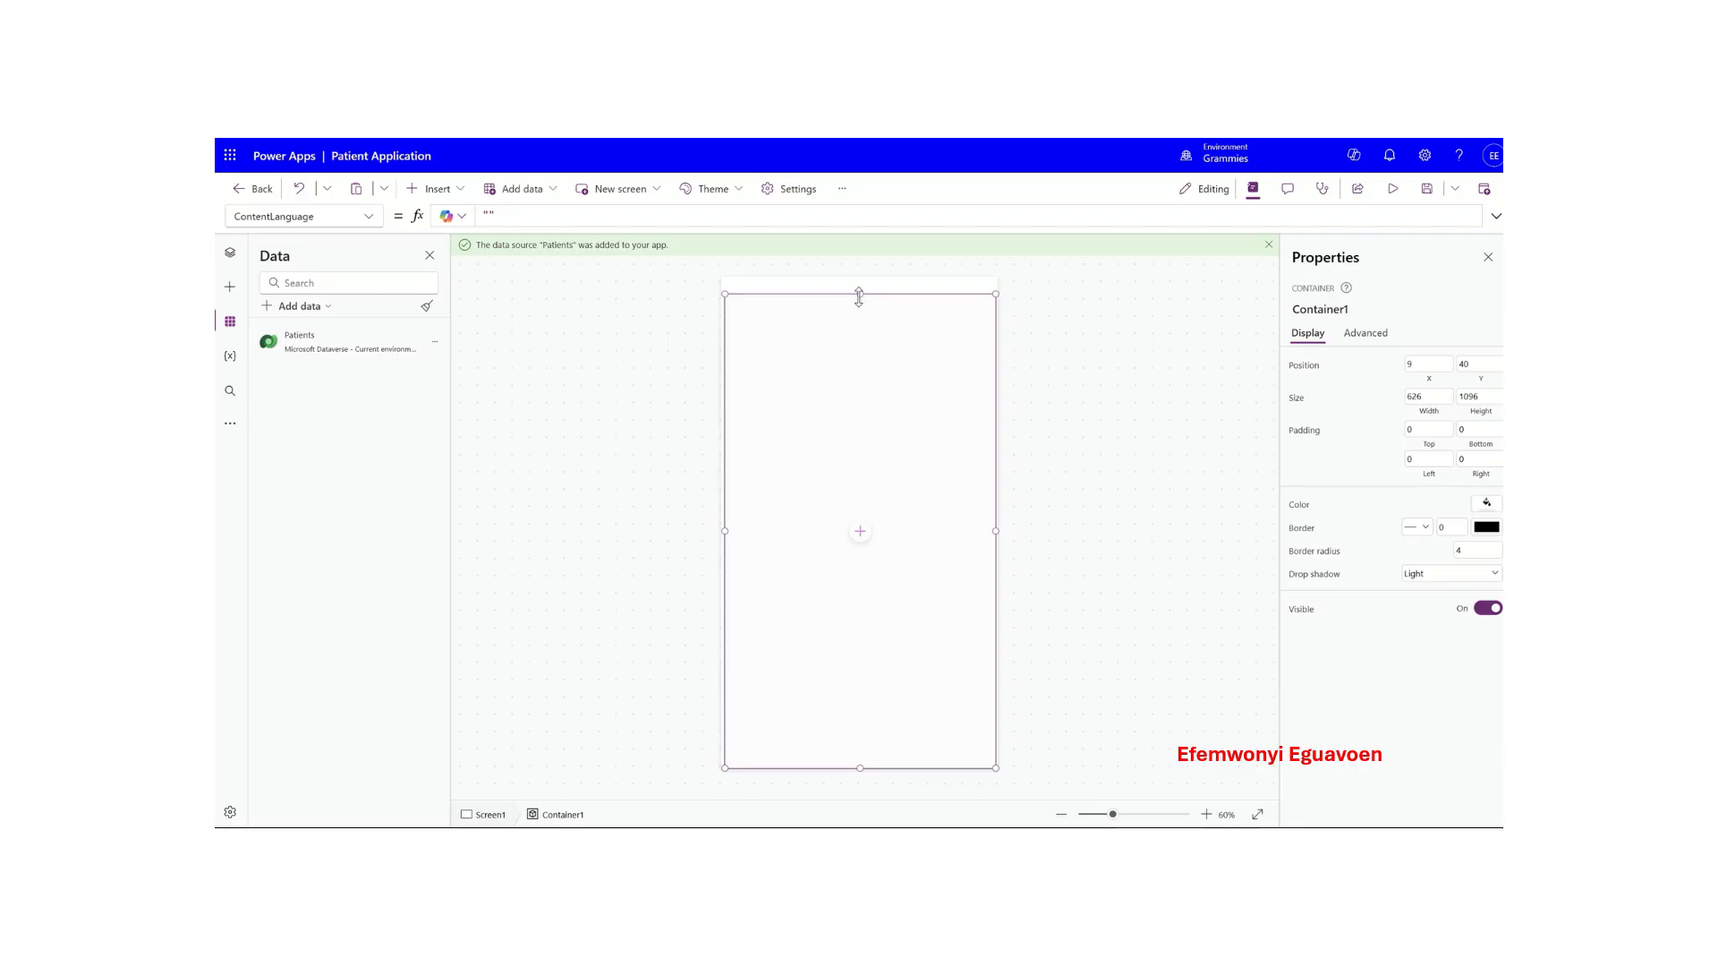
drag(860, 294, 851, 280)
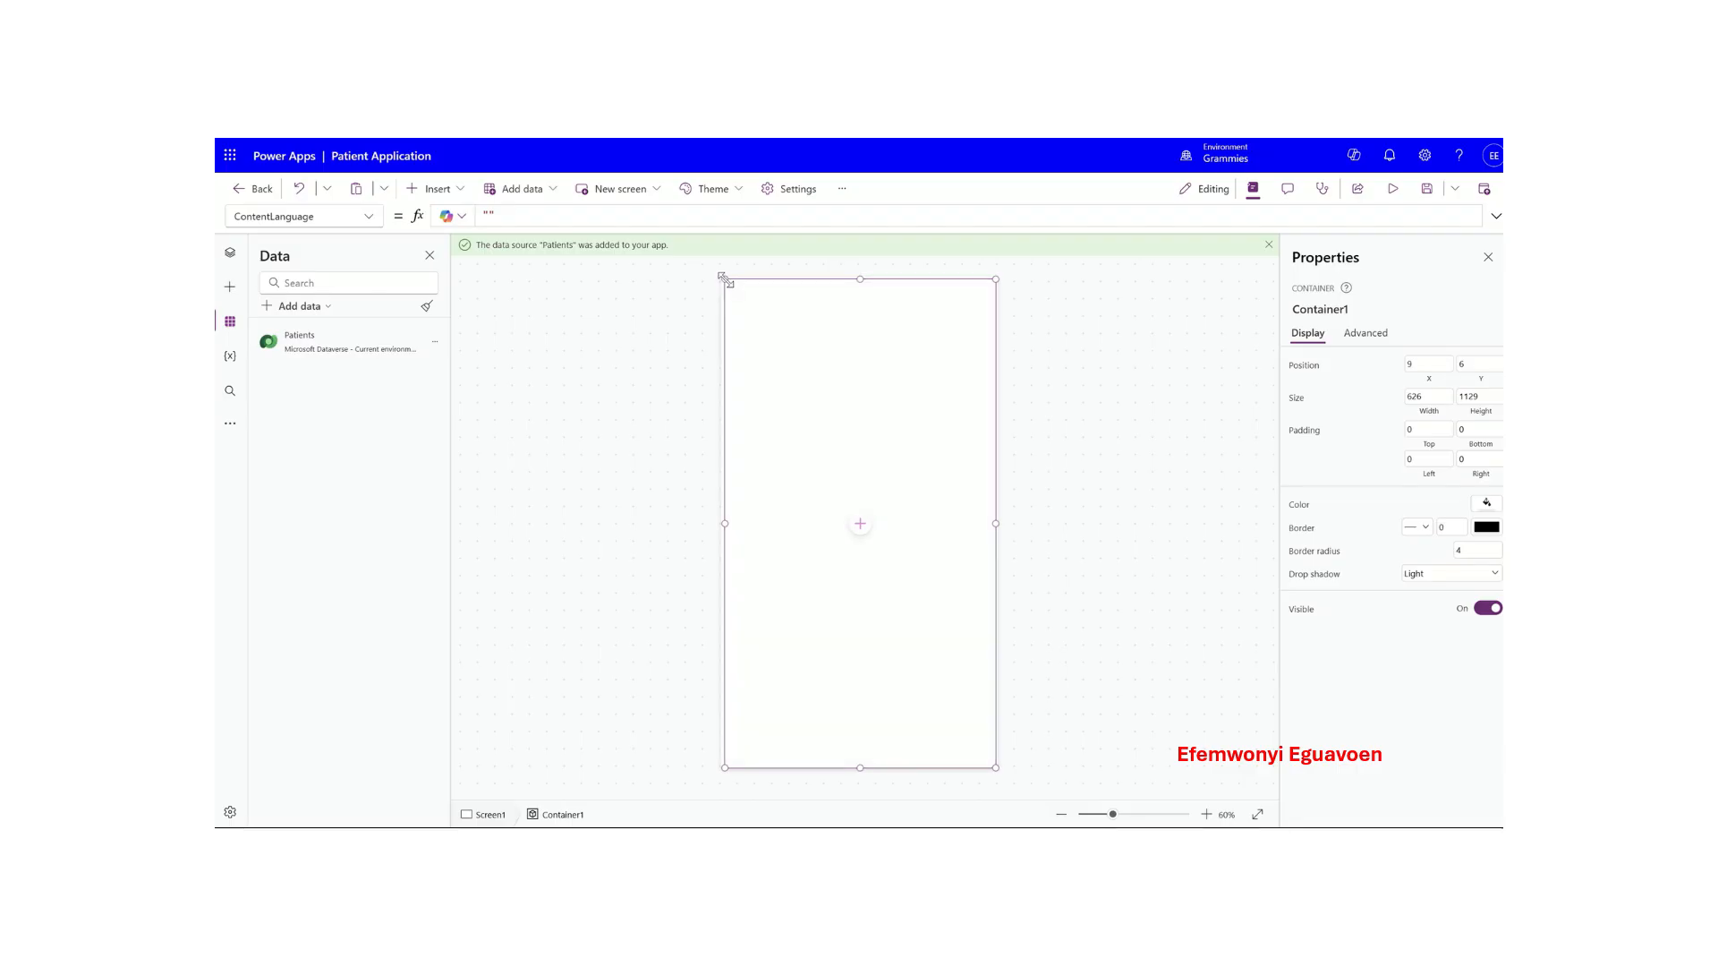
drag(725, 283, 722, 272)
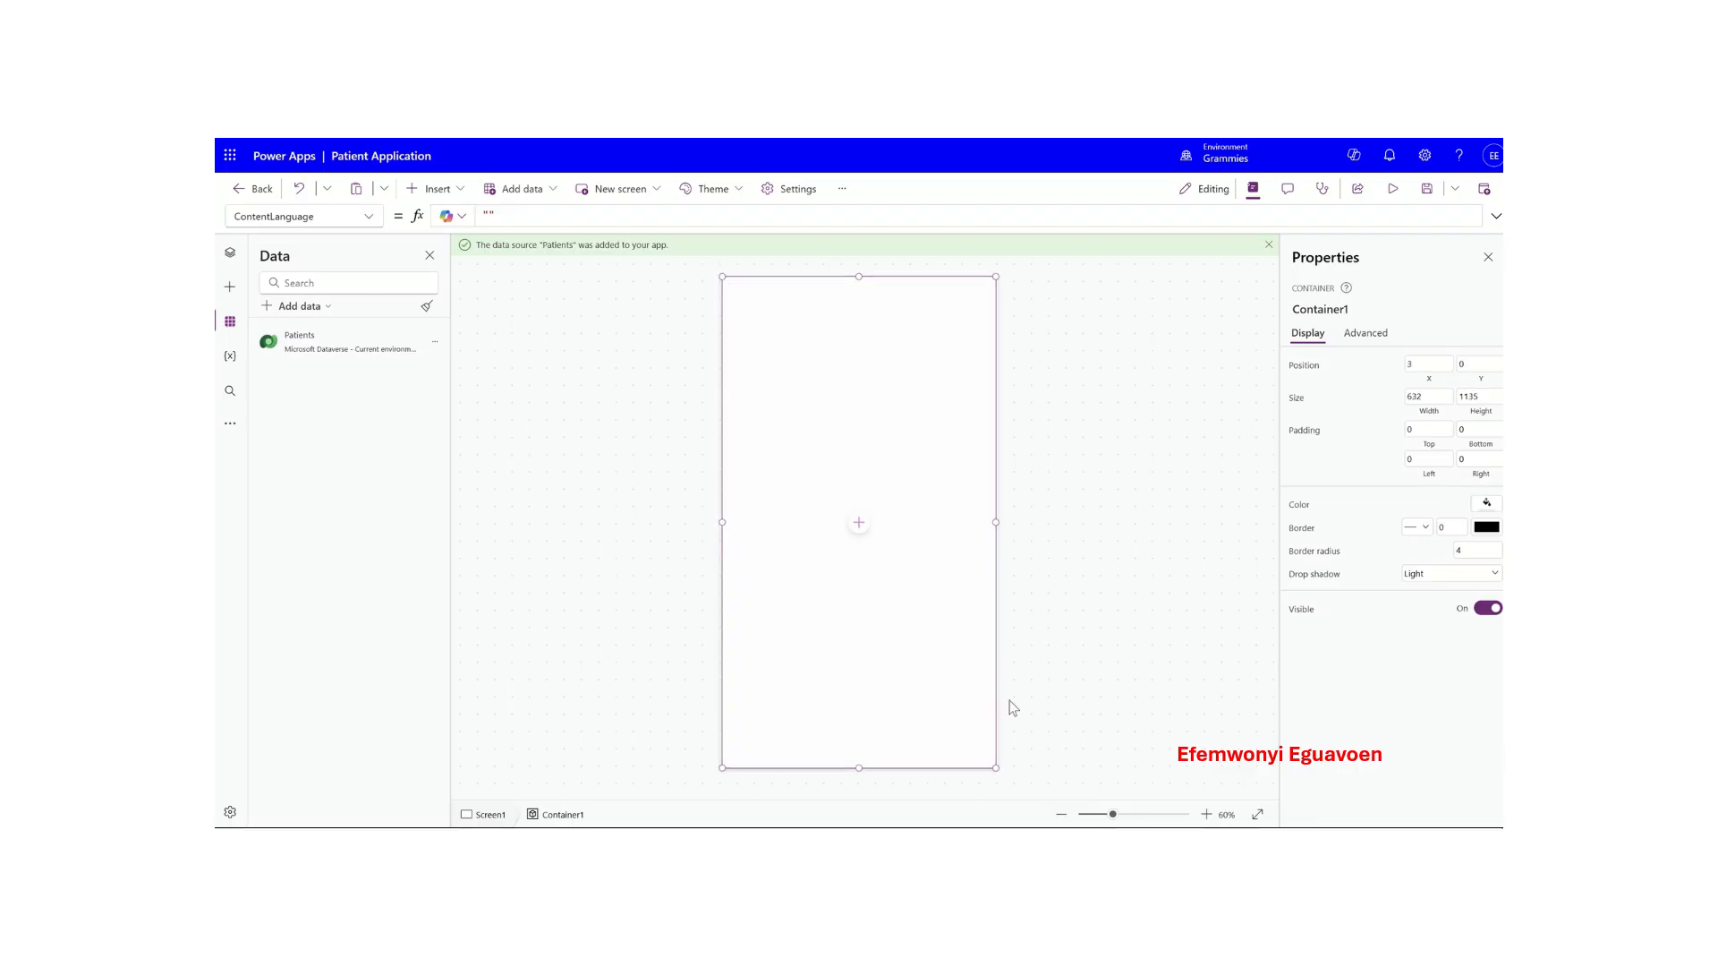
click(1056, 460)
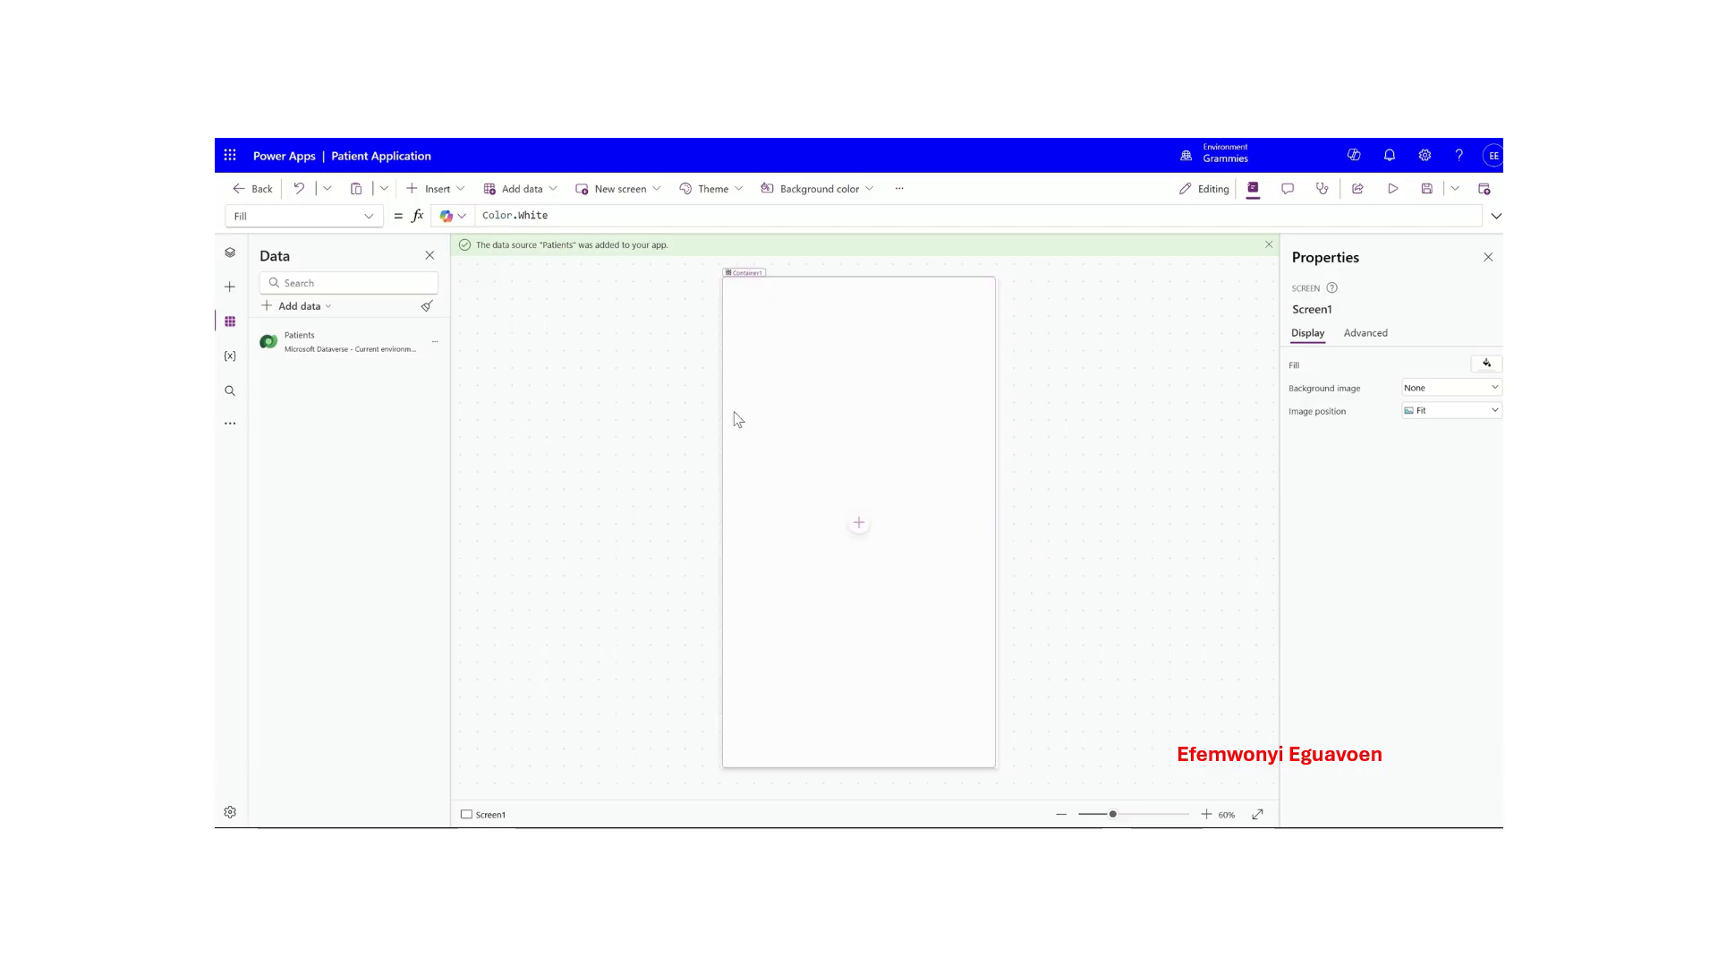
- Rename Screen1 to MainScreen in the Tree view
click(230, 252)
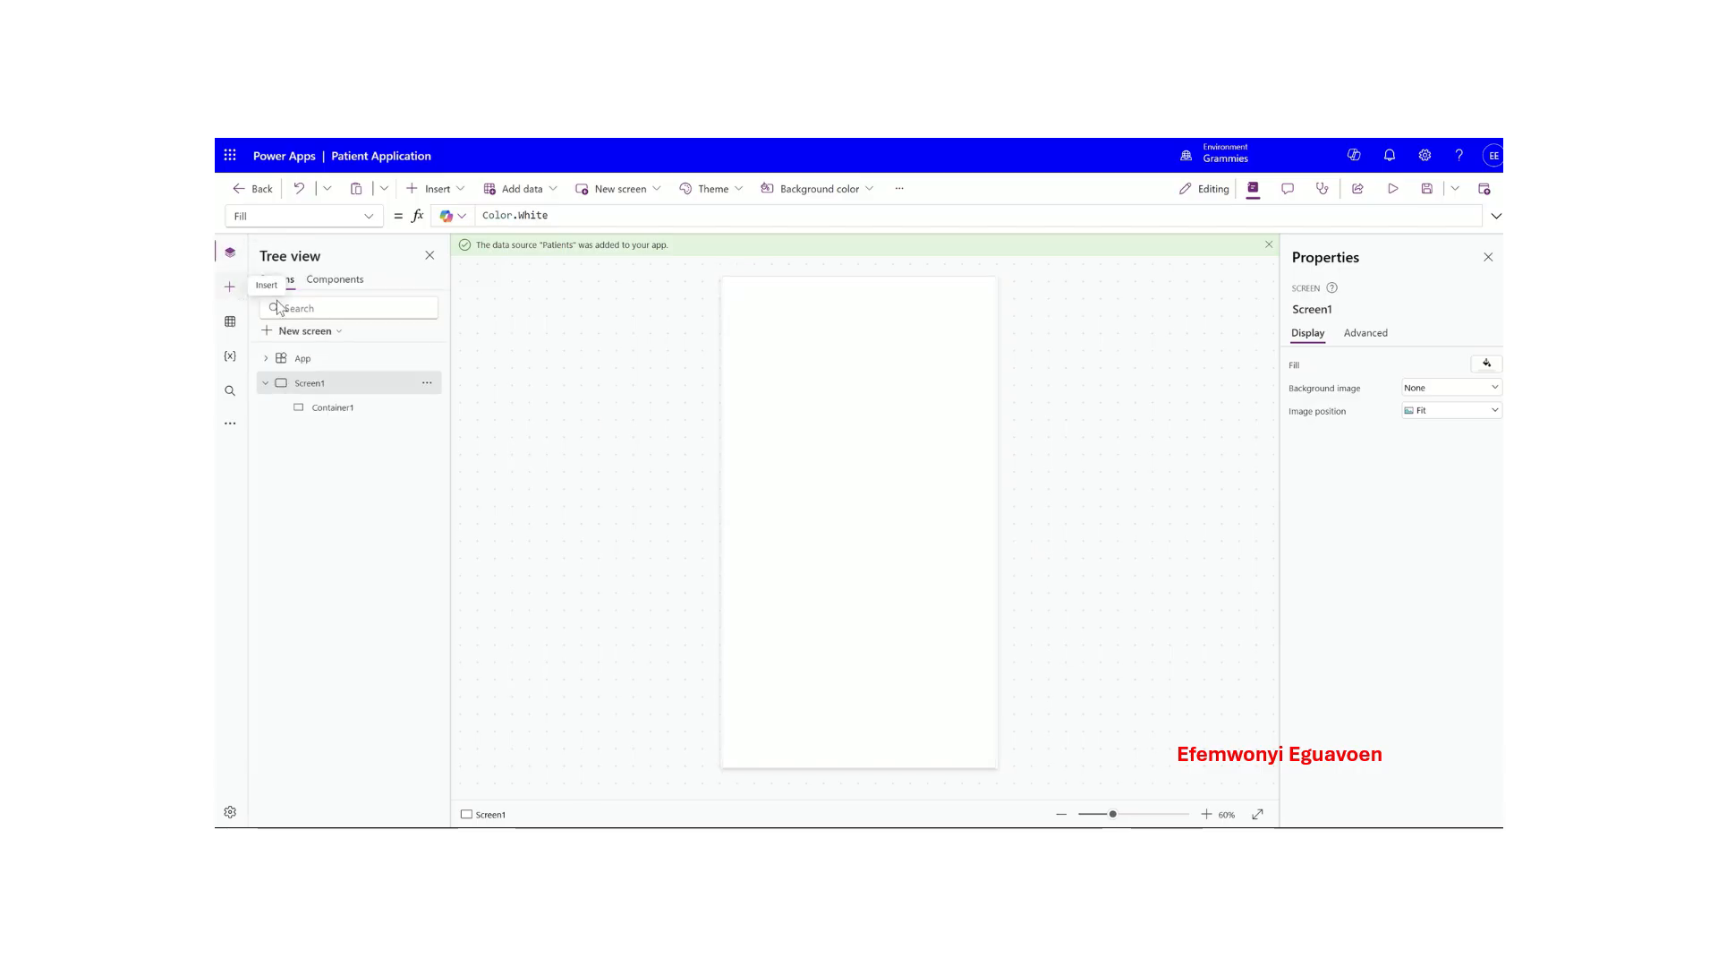
click(346, 410)
click(327, 384)
right_click(327, 384)
click(372, 475)
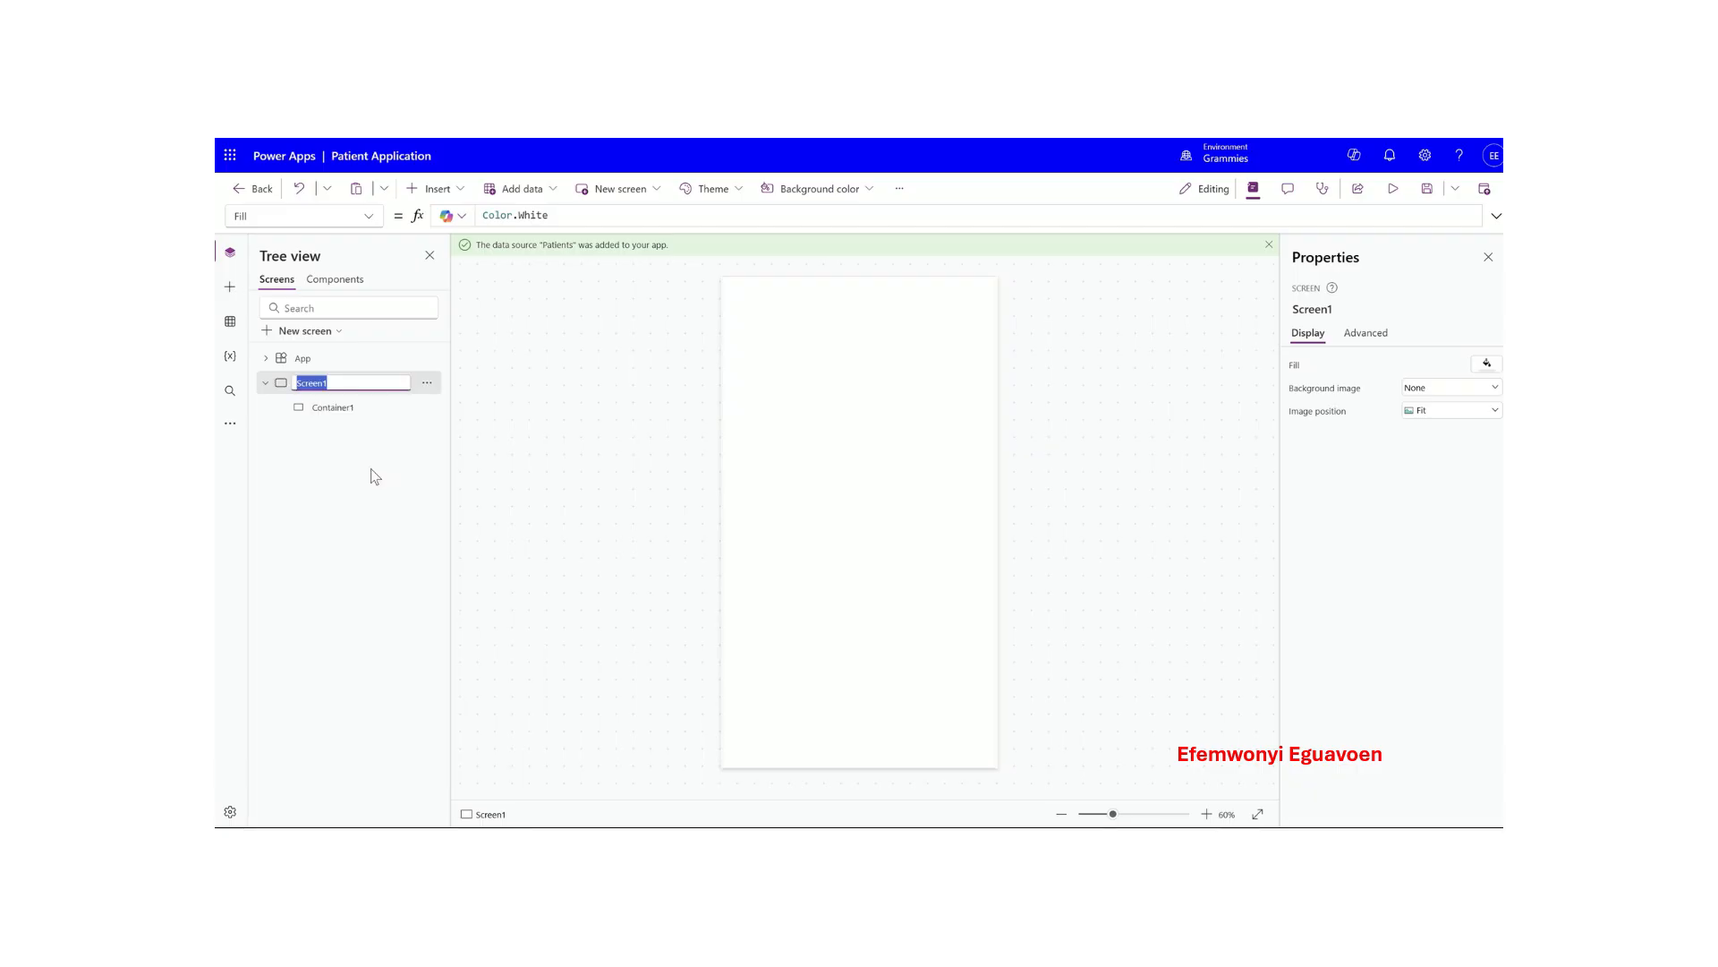
text(MainS)
key(Escape)
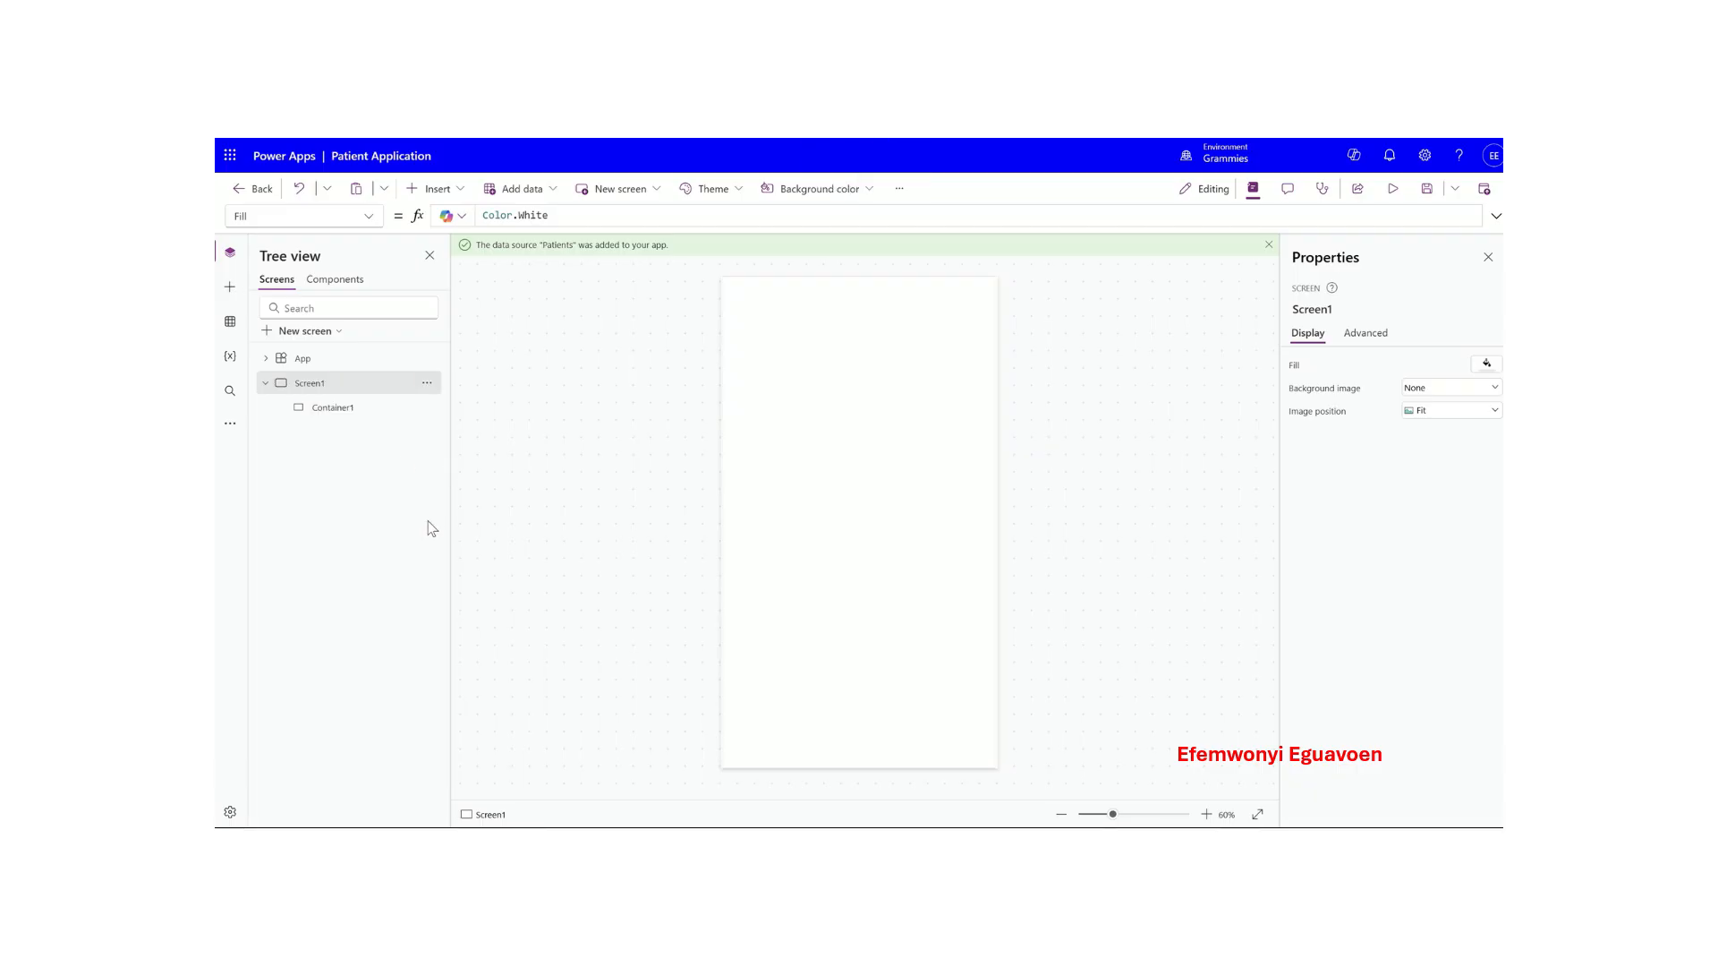
- Rename Container1 to MainContainer
click(339, 414)
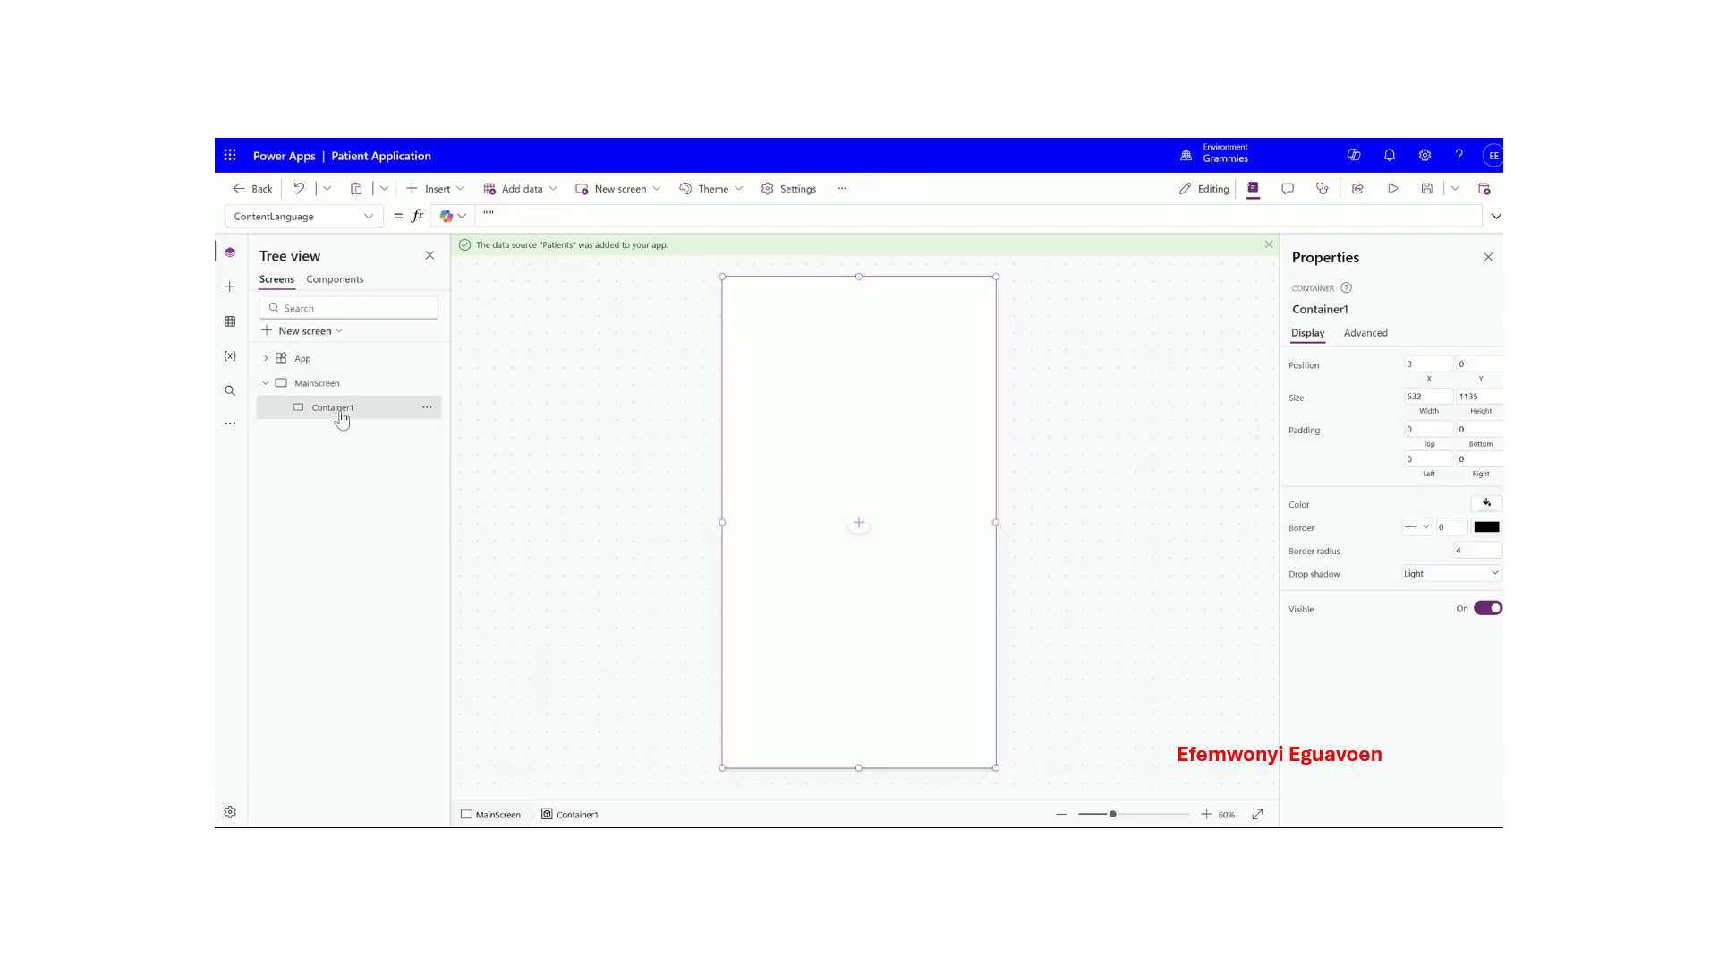
click(427, 412)
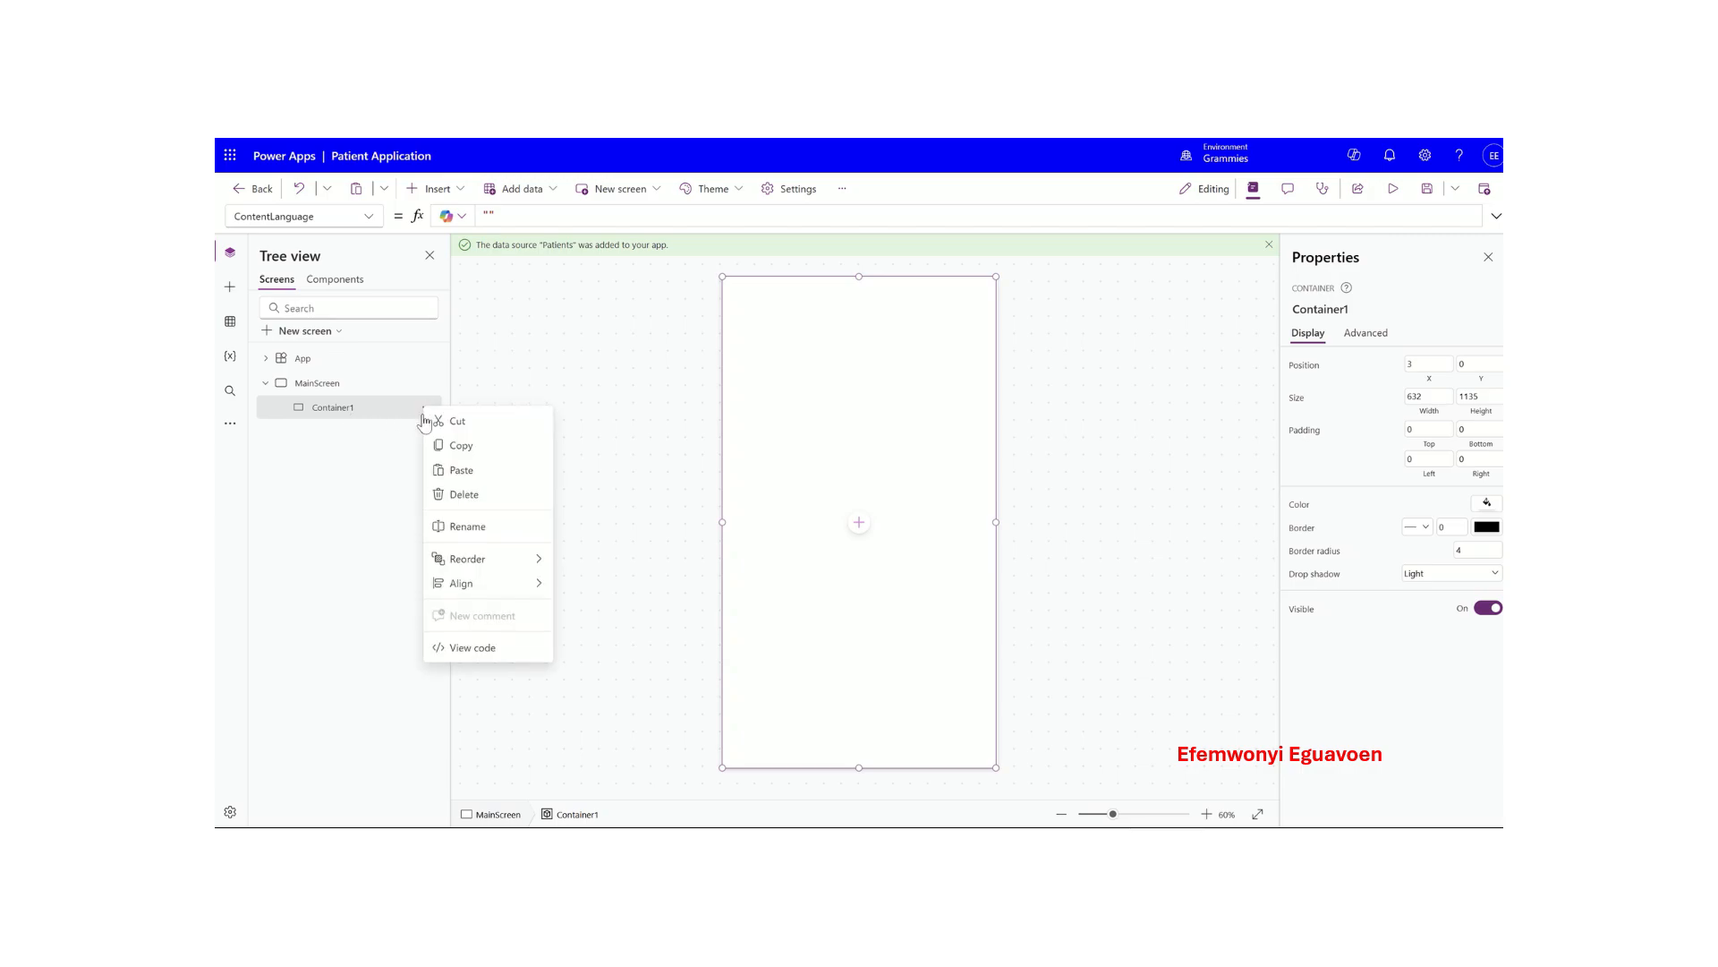
click(469, 525)
text(M)
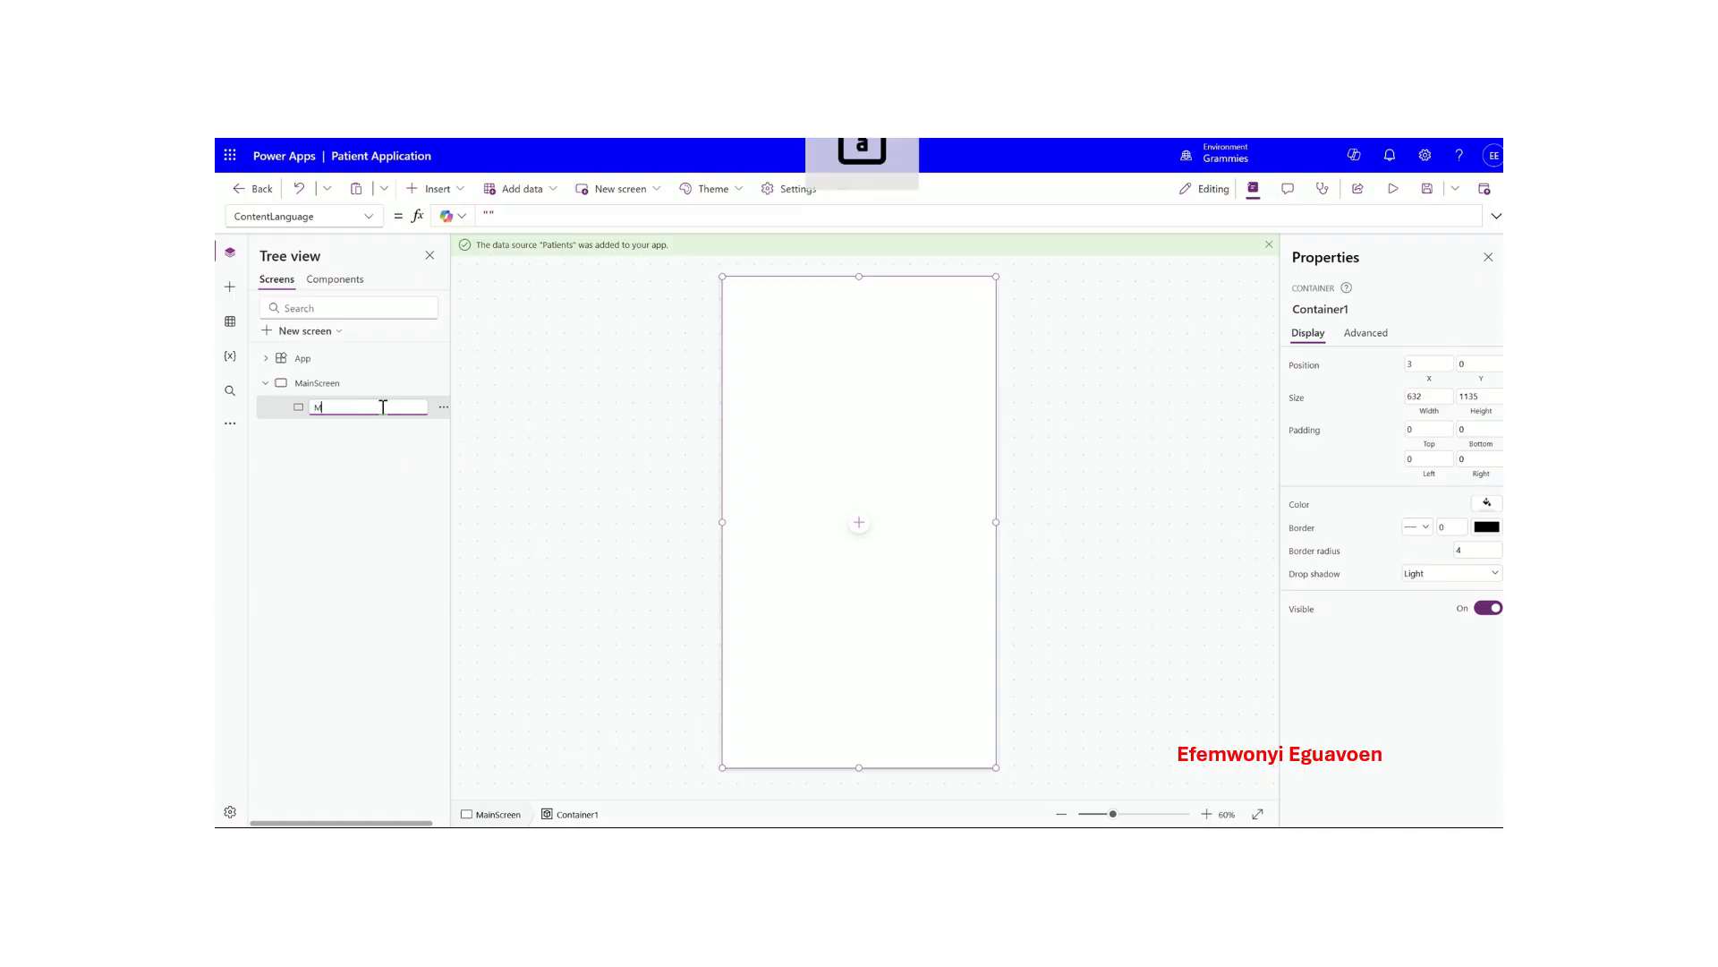
text(ainConta)
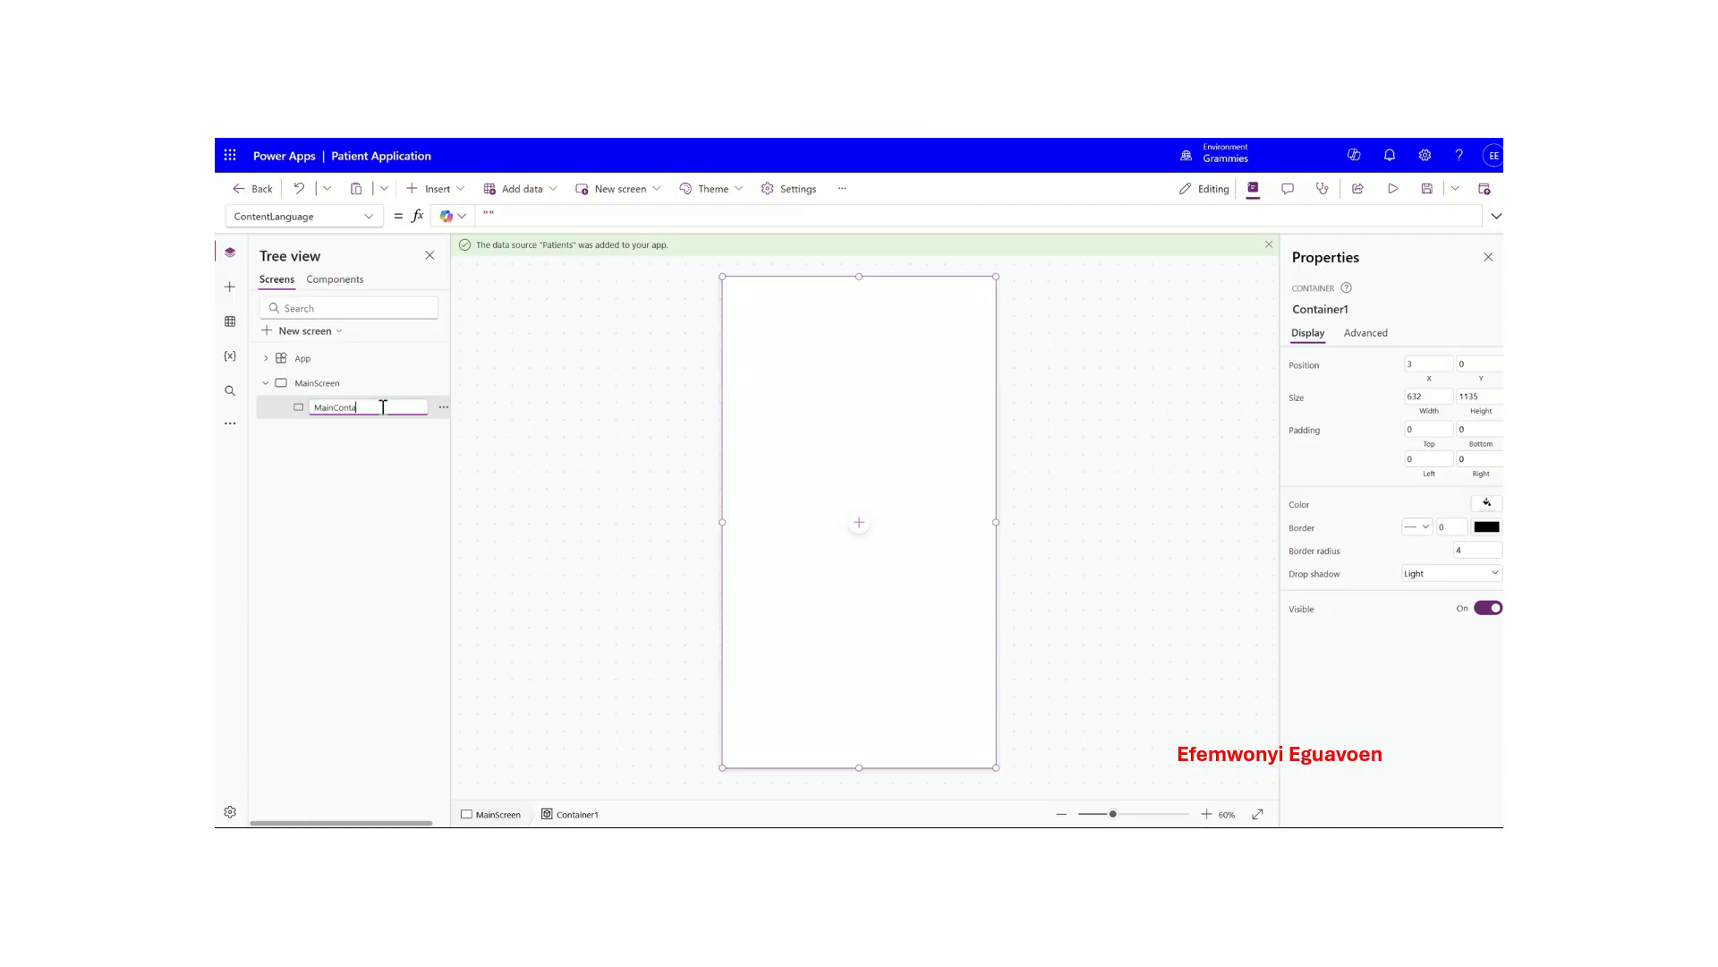
text(iner)
key(Return)
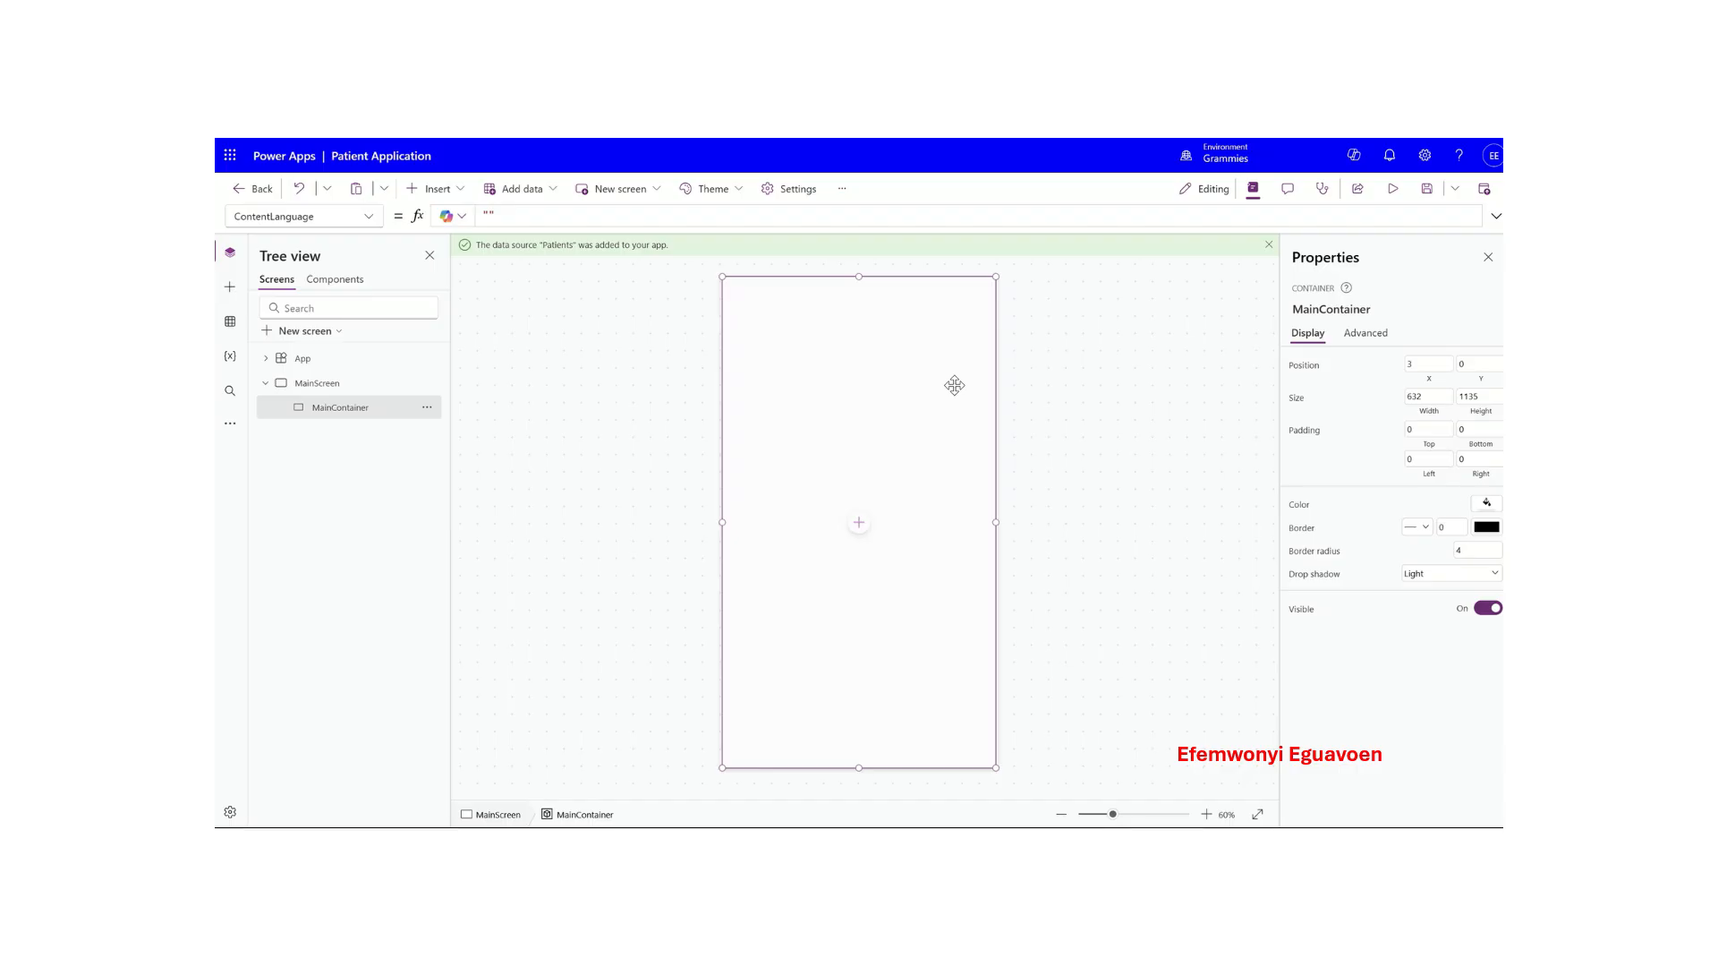
- Add a text label at the top of MainContainer and enlarge it to 625 × 100
click(433, 189)
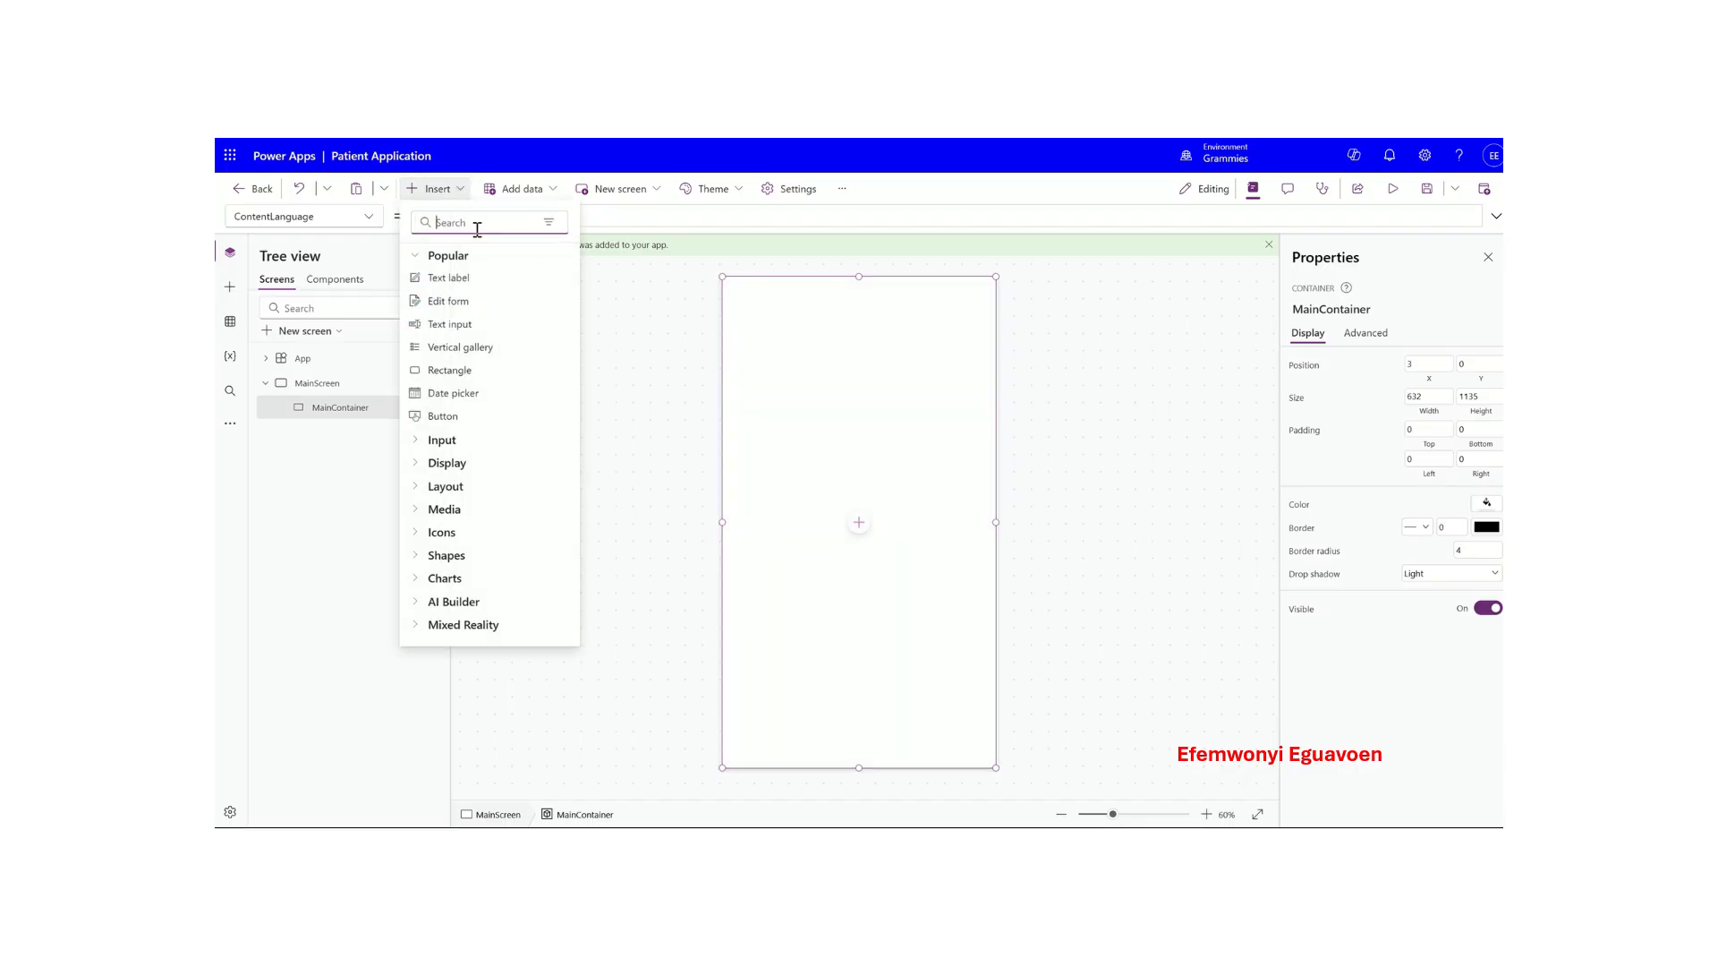
drag(455, 280, 784, 292)
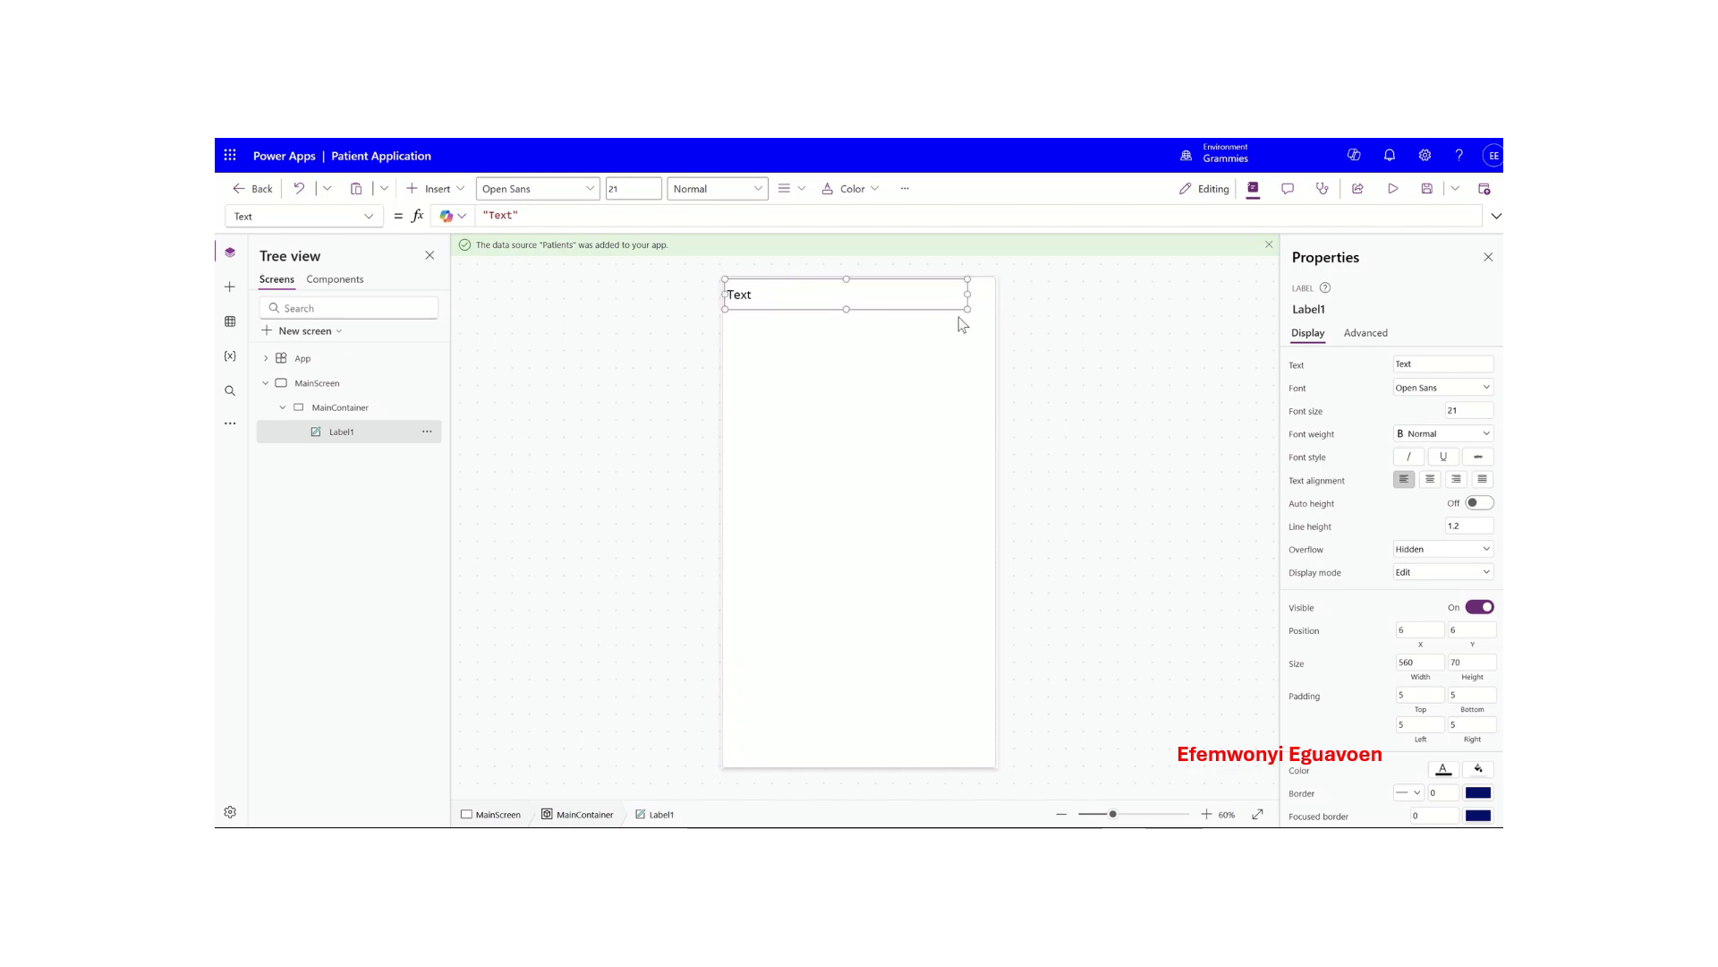
drag(967, 309, 995, 322)
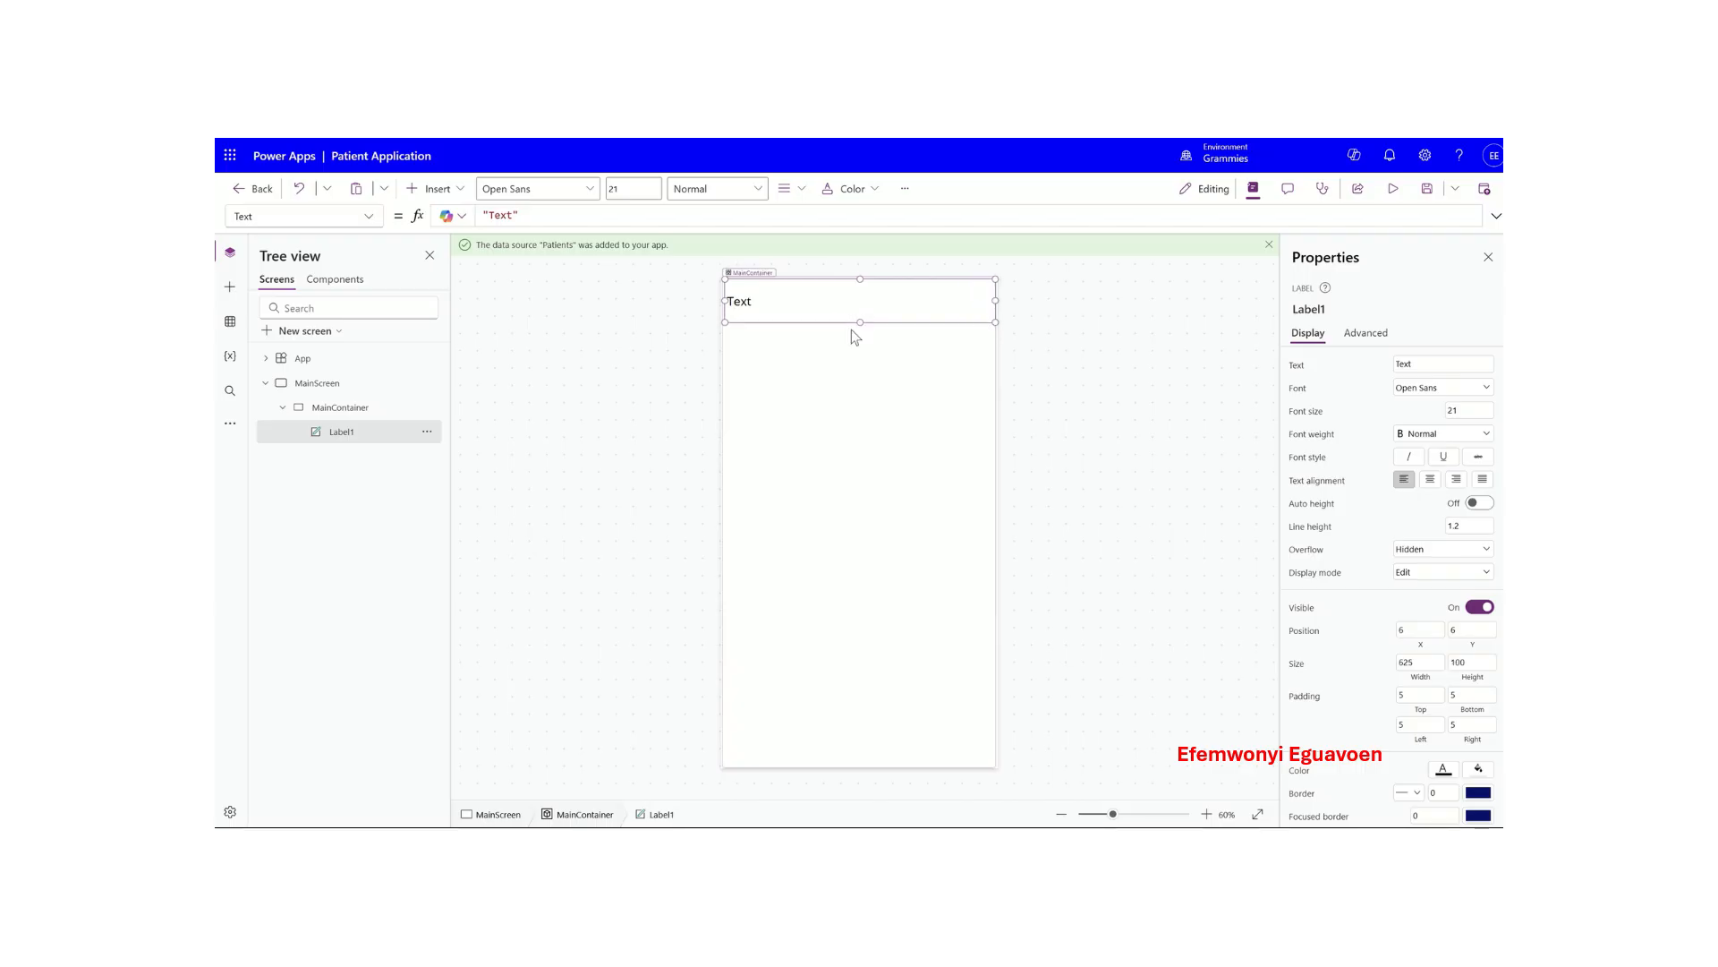
click(820, 352)
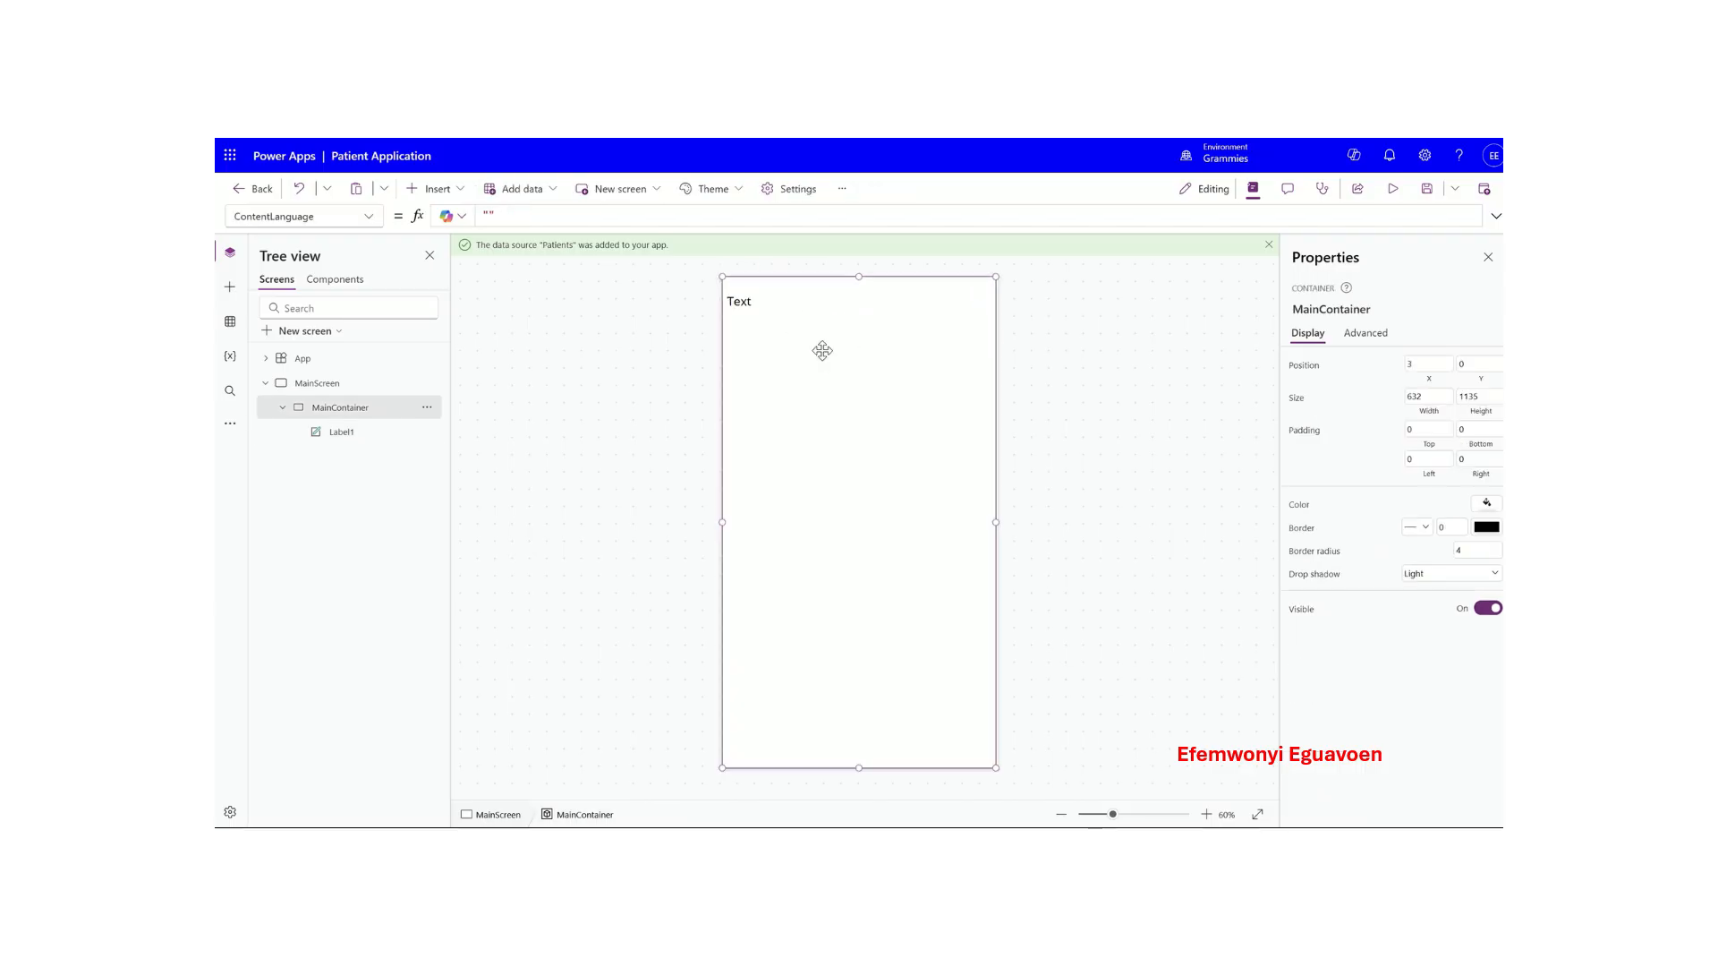
click(417, 431)
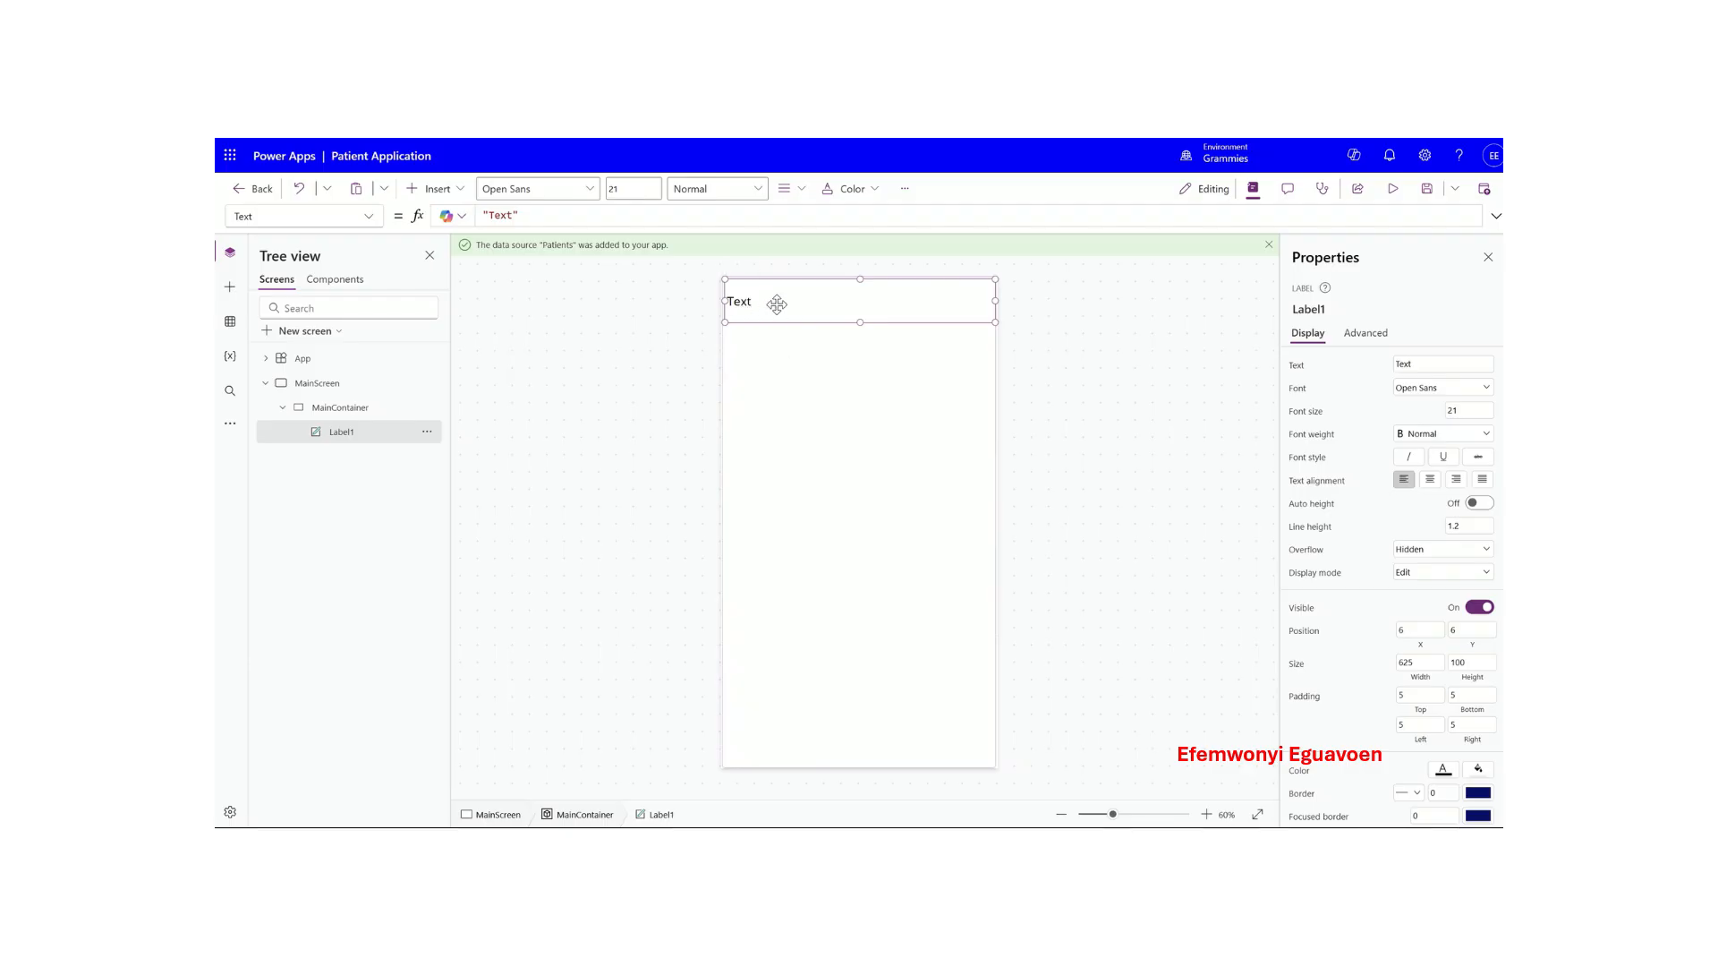
- Change Label1's text to 'Test'
click(513, 215)
key(BackSpace)
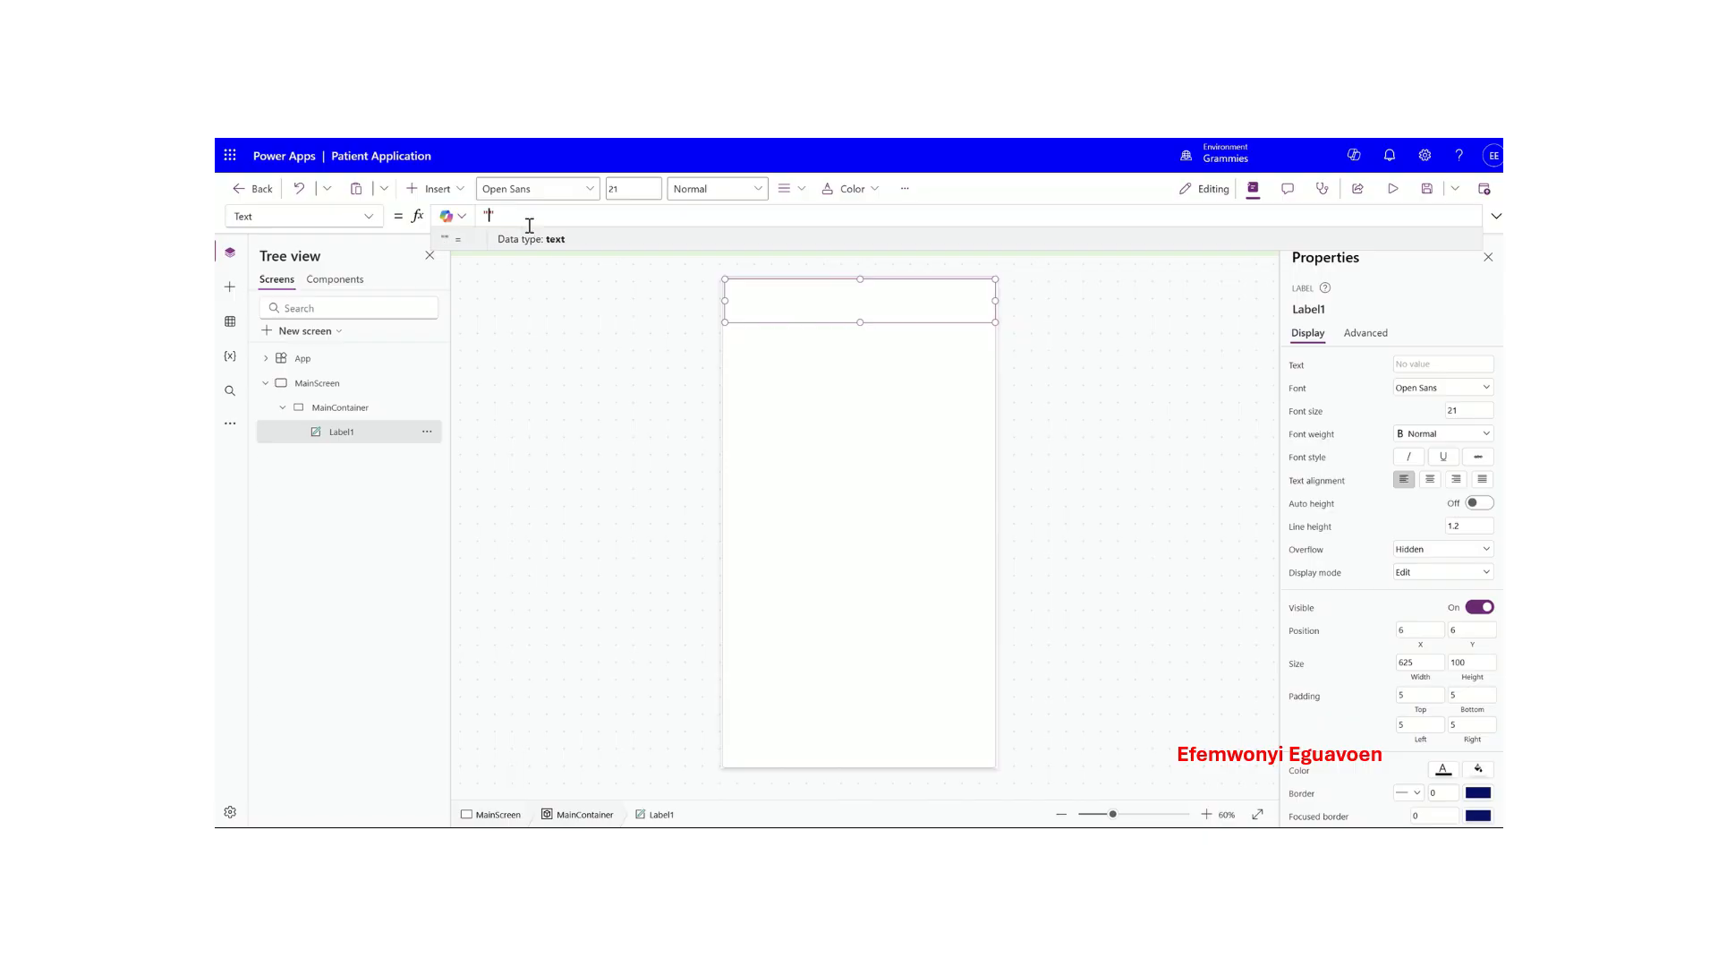
text(Test)
click(886, 387)
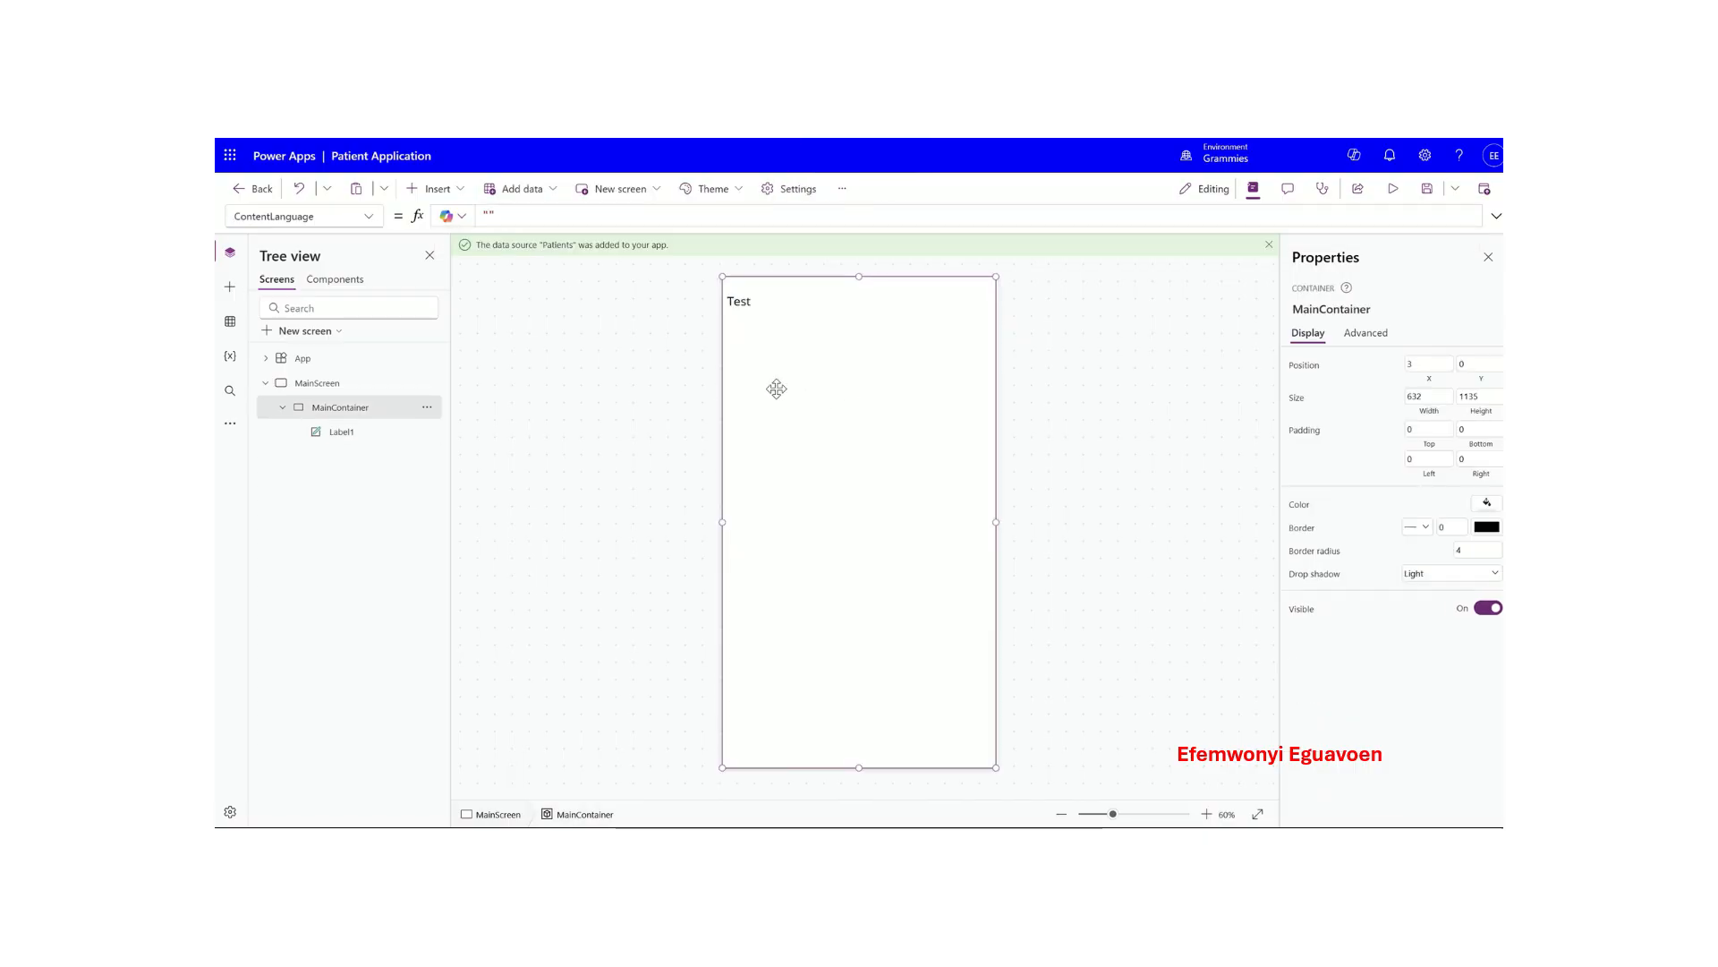
click(354, 433)
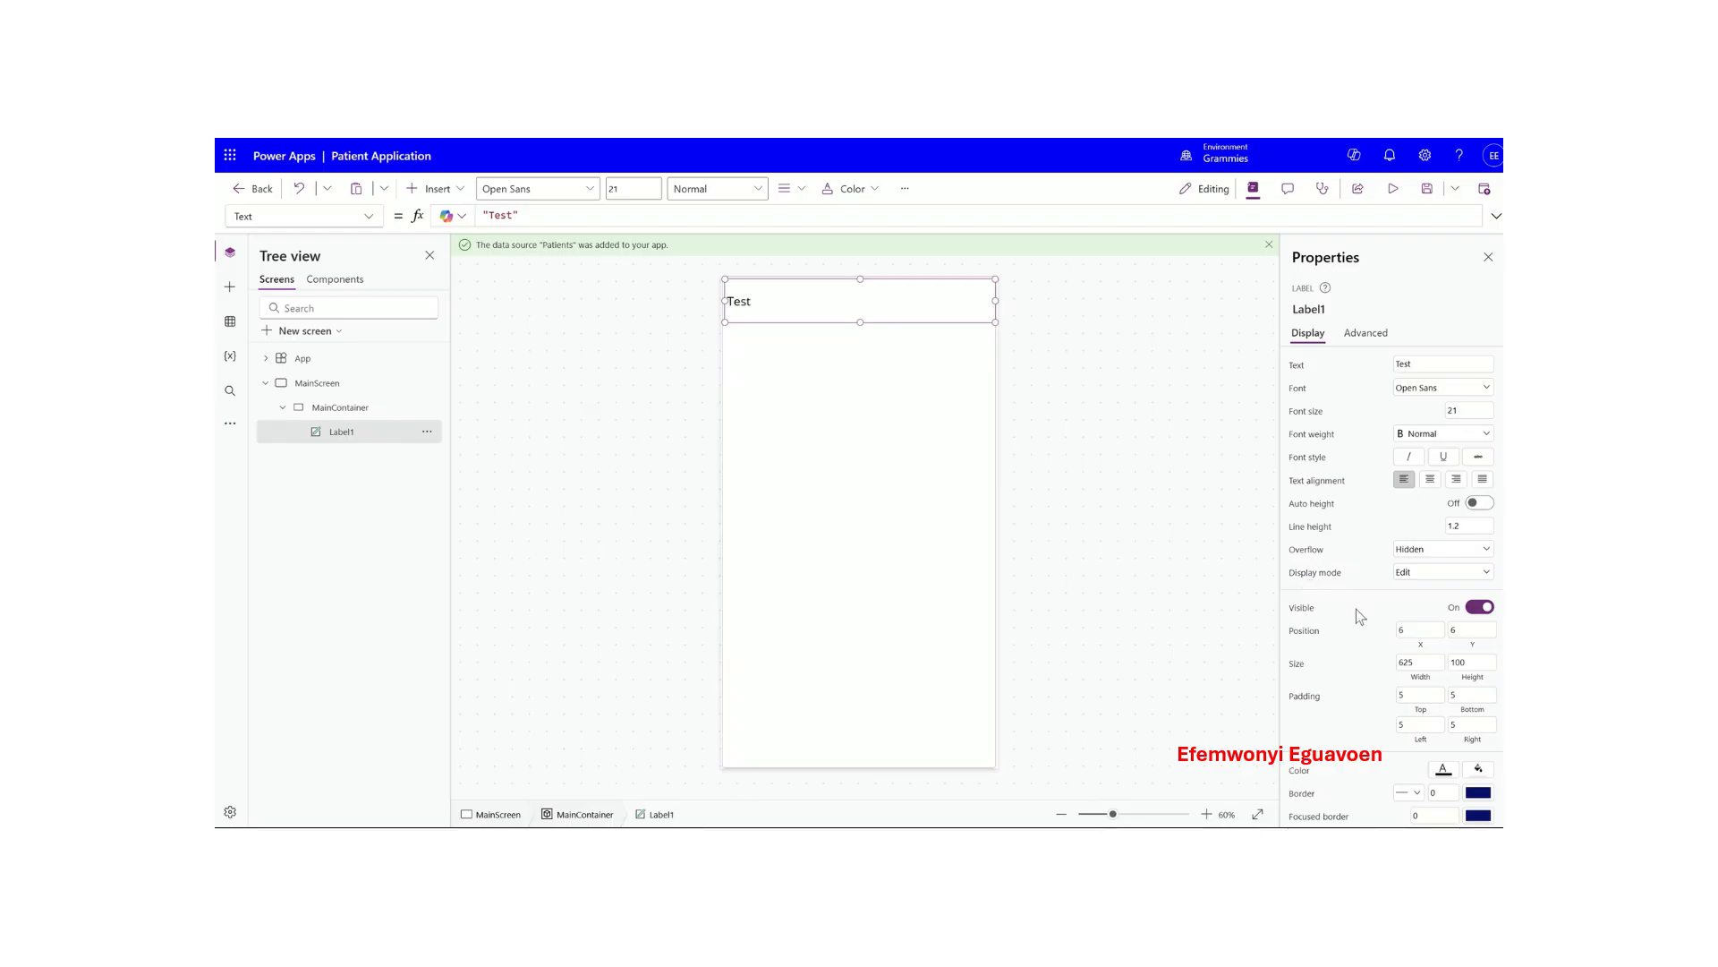
- Give Label1 white text and a light green fill
scroll(1356, 609, down, 3)
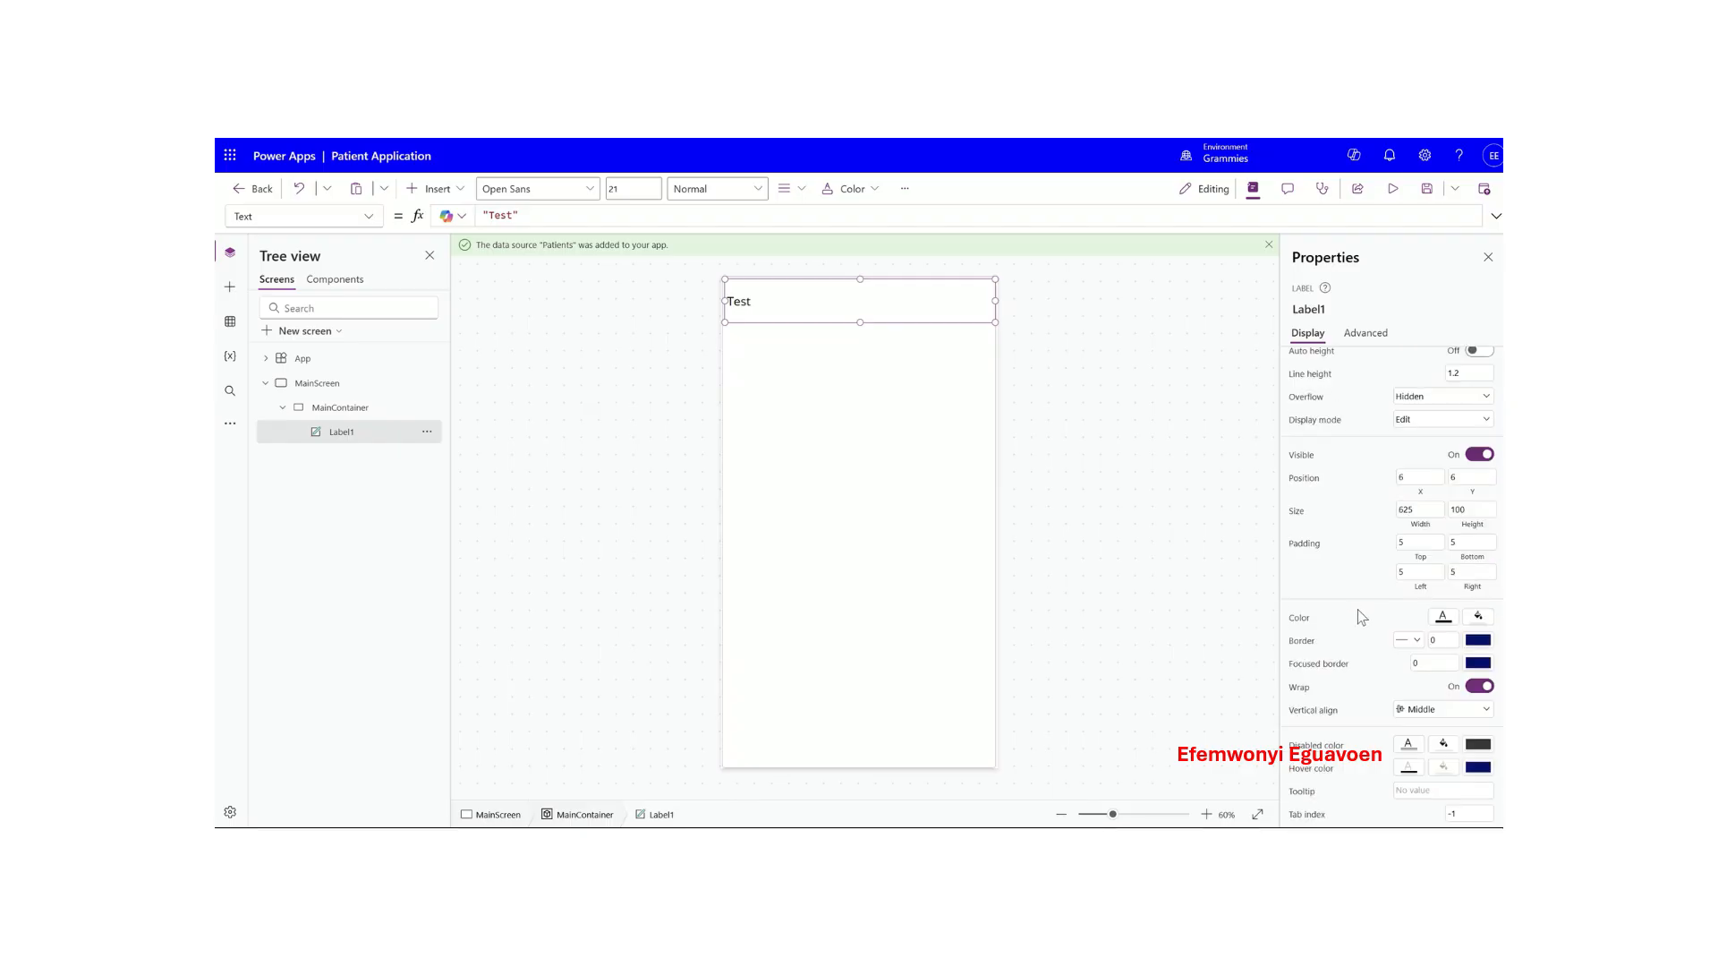
click(1443, 616)
click(1300, 700)
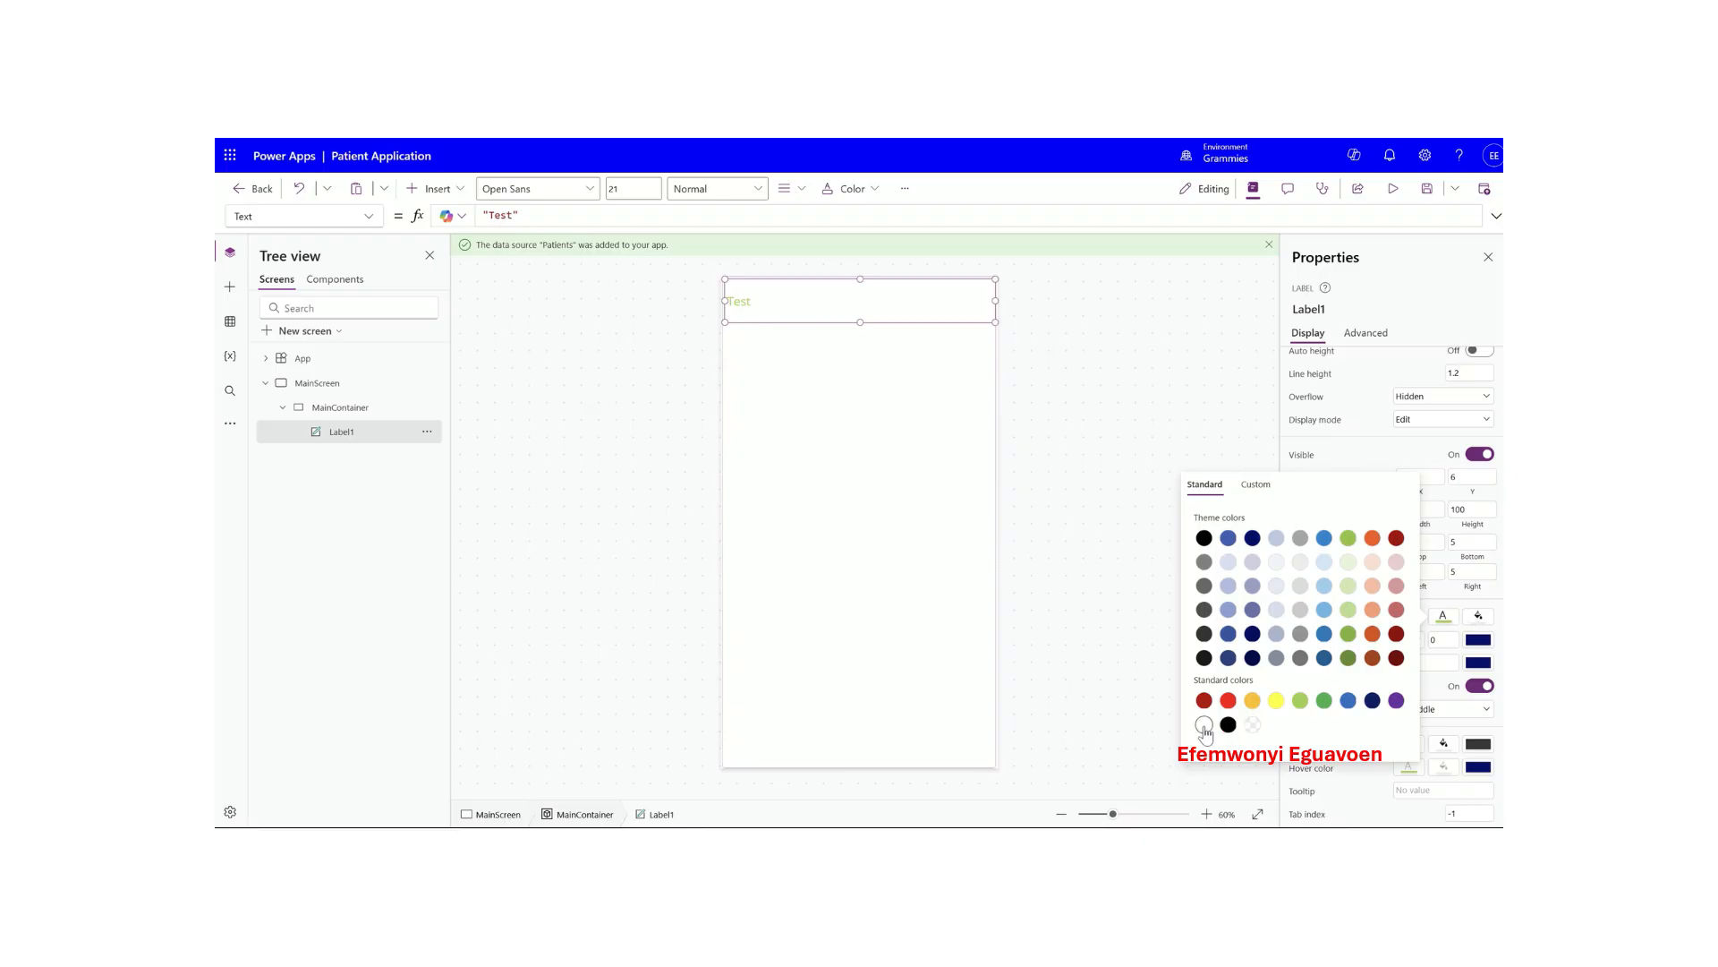
click(1203, 724)
click(1479, 617)
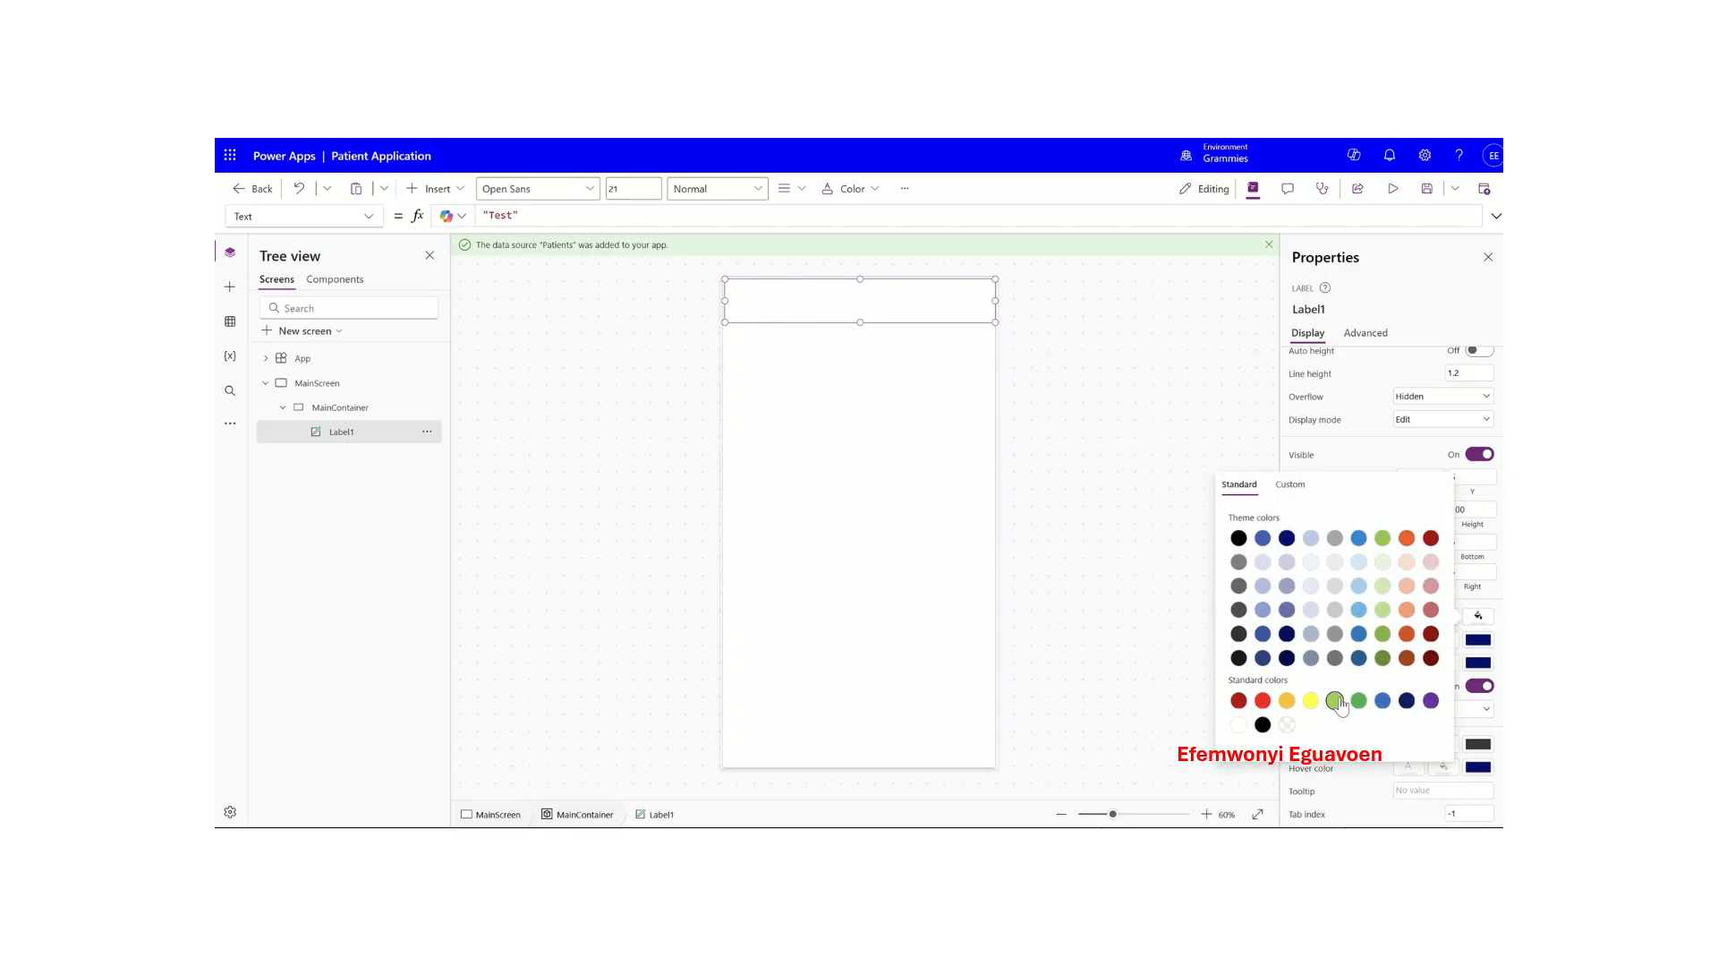
click(1334, 700)
click(1349, 463)
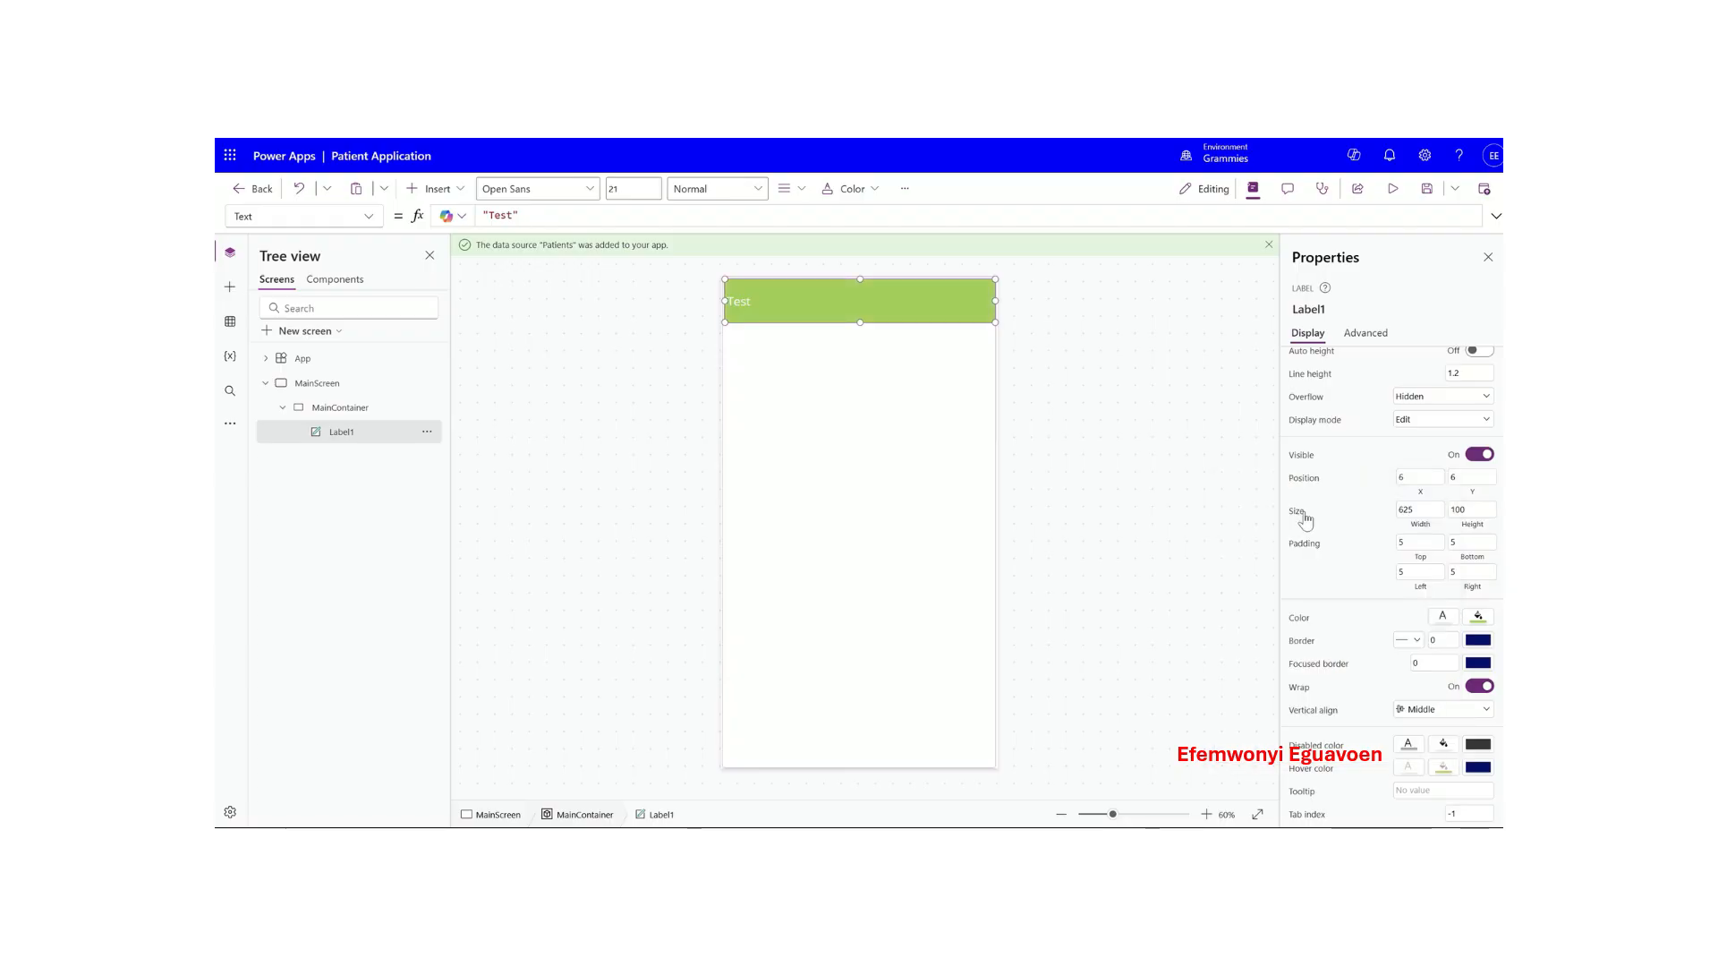
- Check Label1's border width and set the label's width back to 625
click(884, 442)
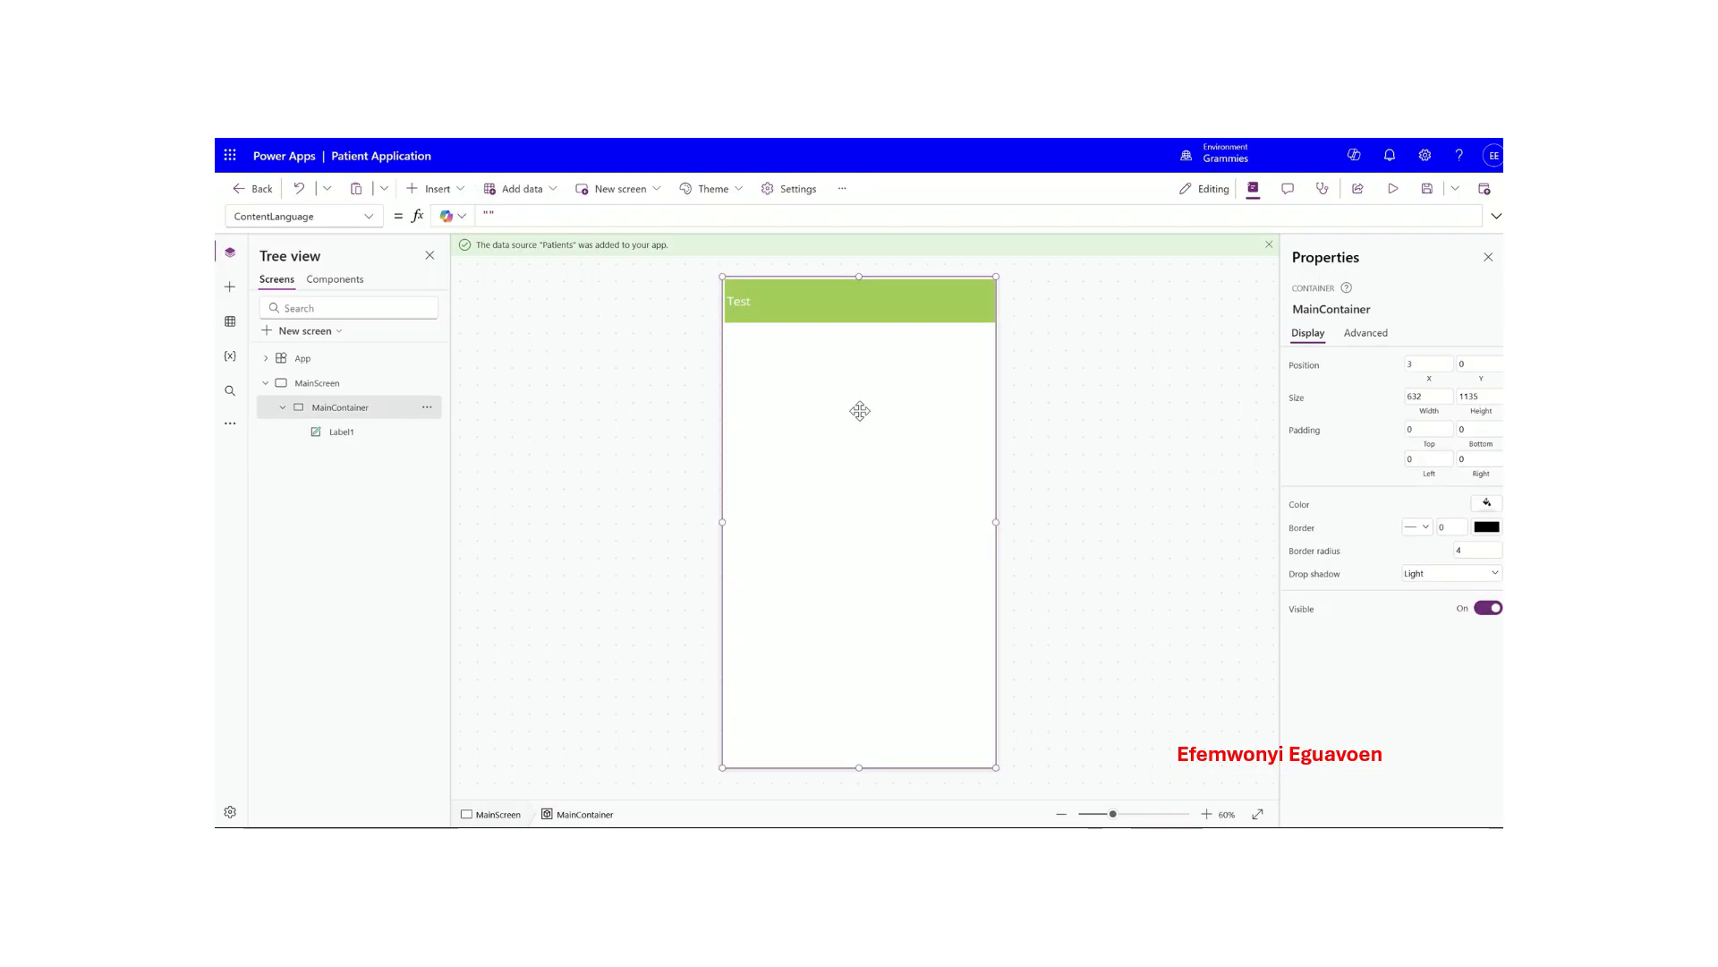
click(833, 298)
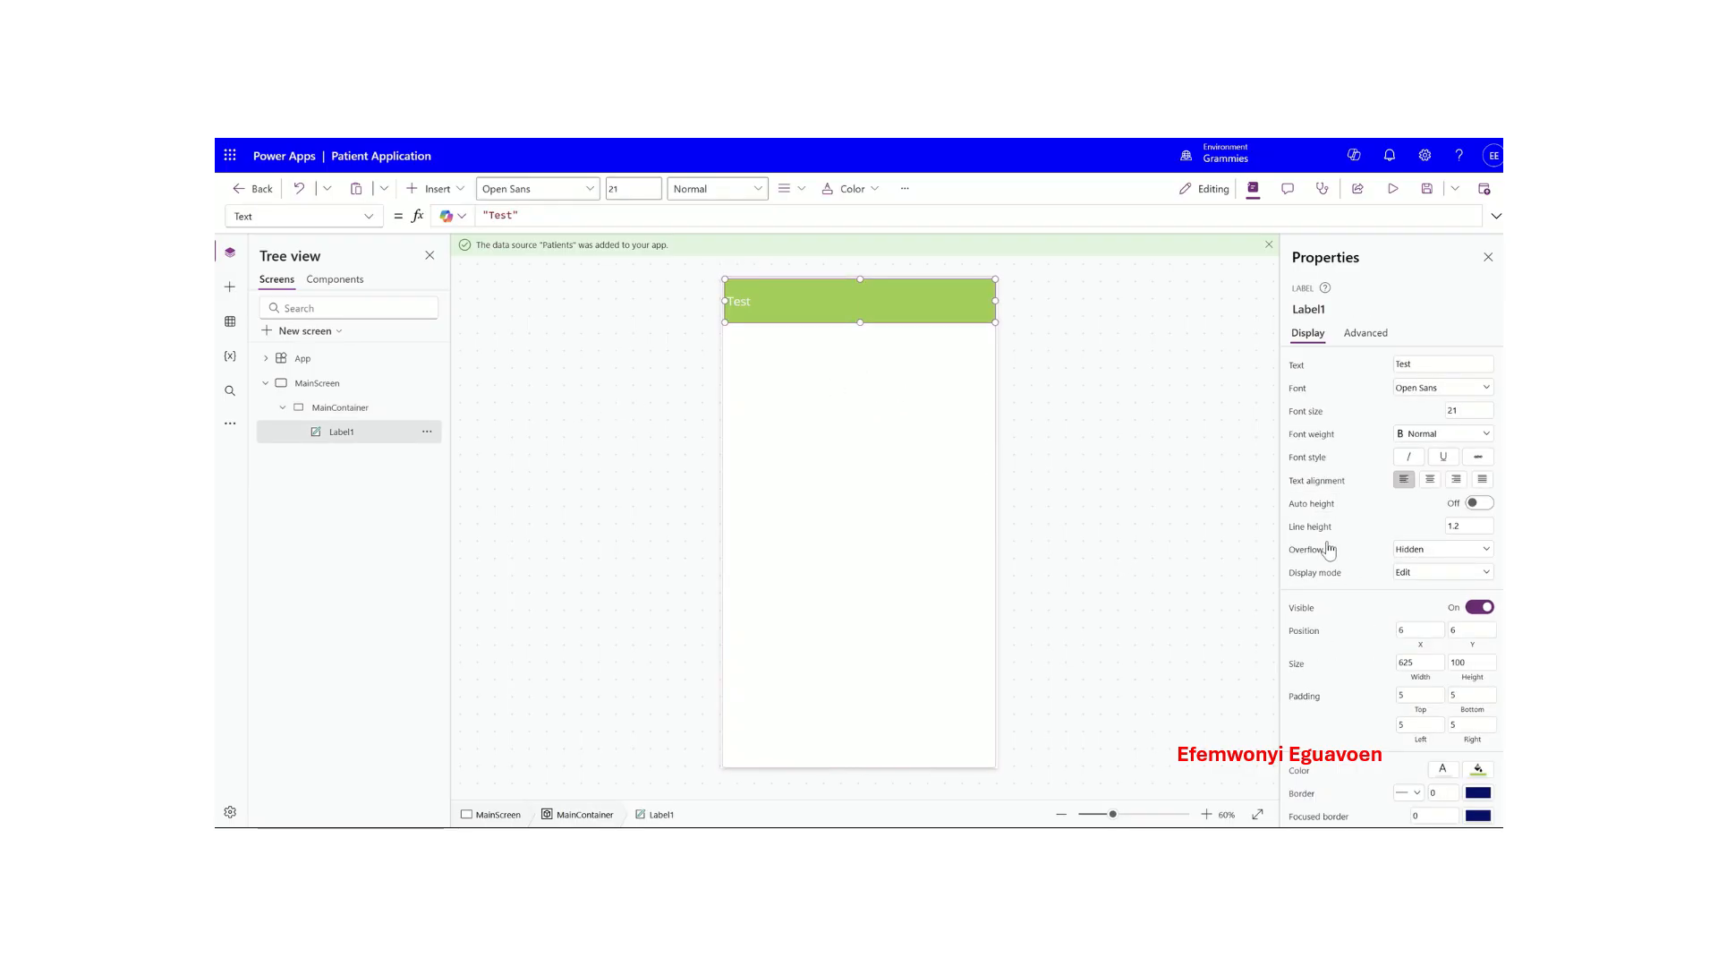
scroll(1354, 627, down, 2)
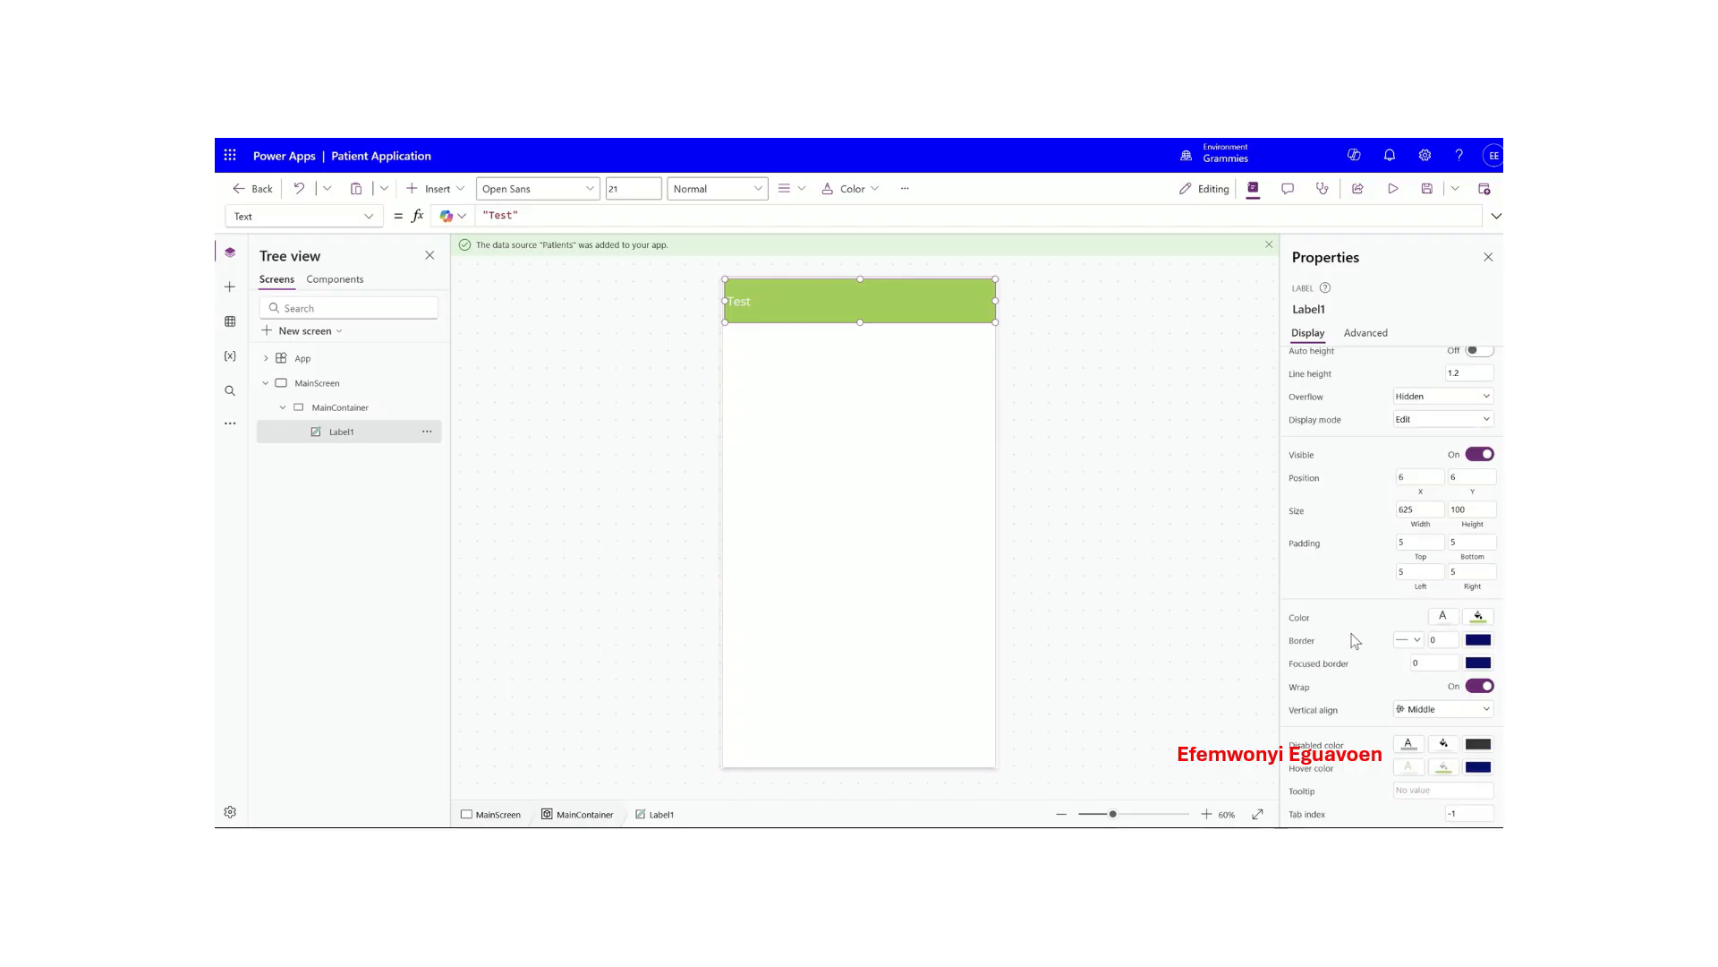
click(1442, 640)
click(1070, 594)
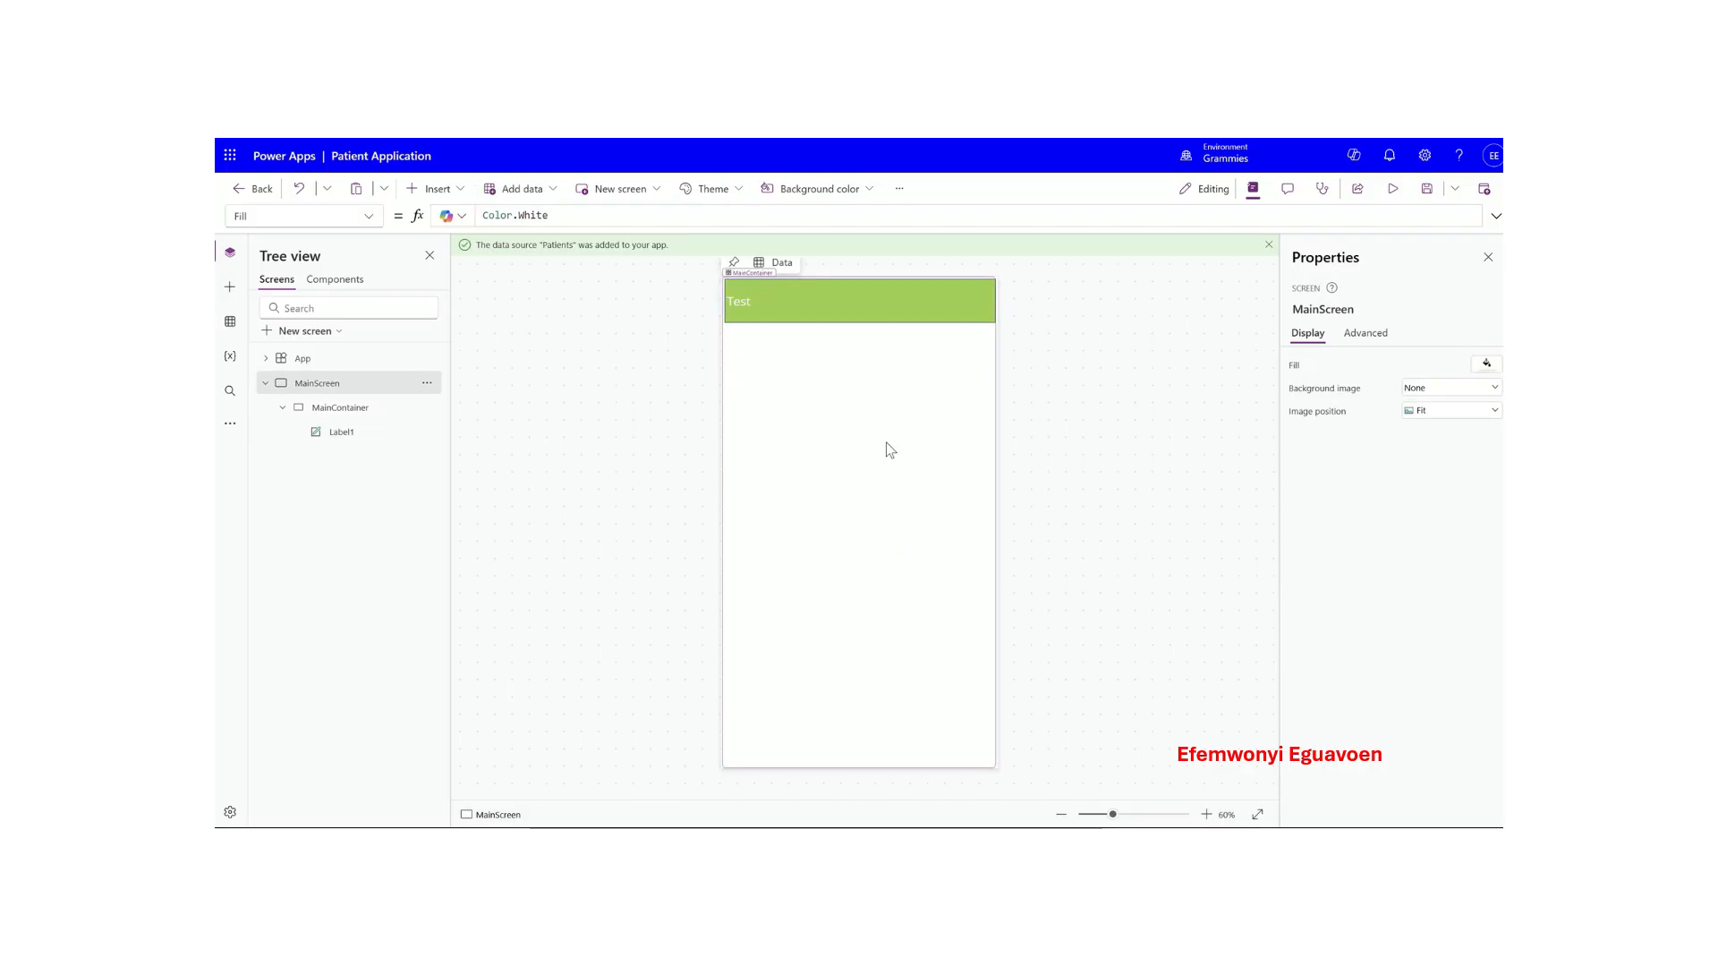
click(843, 351)
click(861, 291)
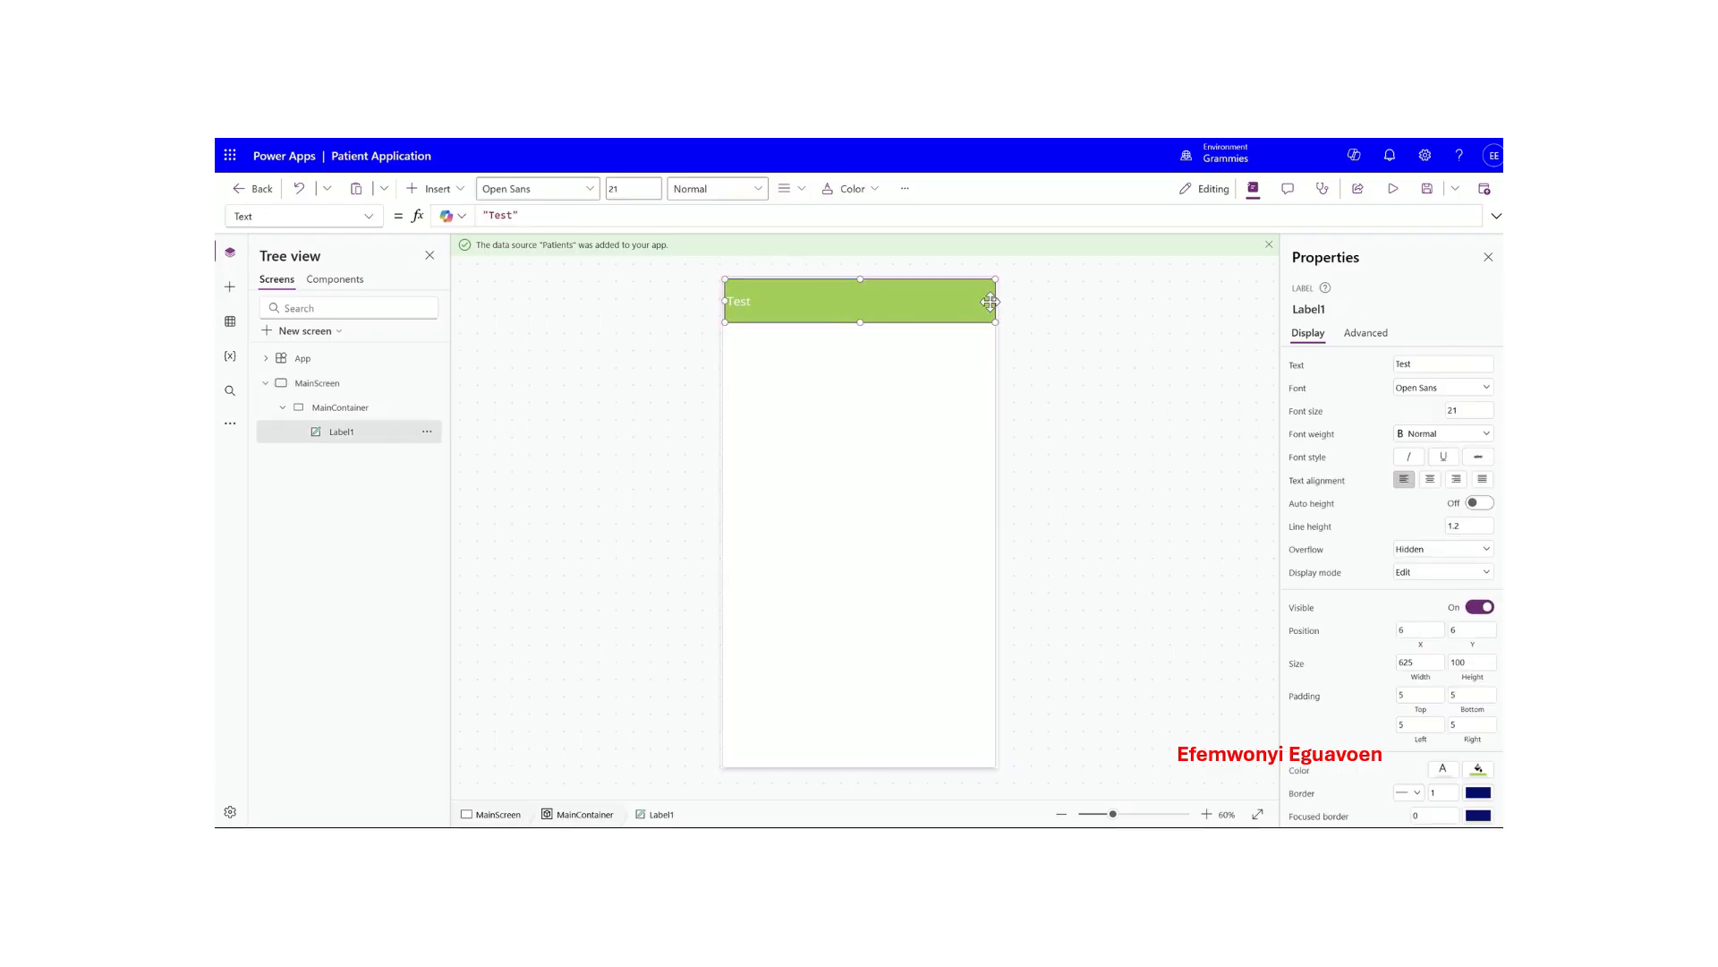
drag(990, 301, 989, 301)
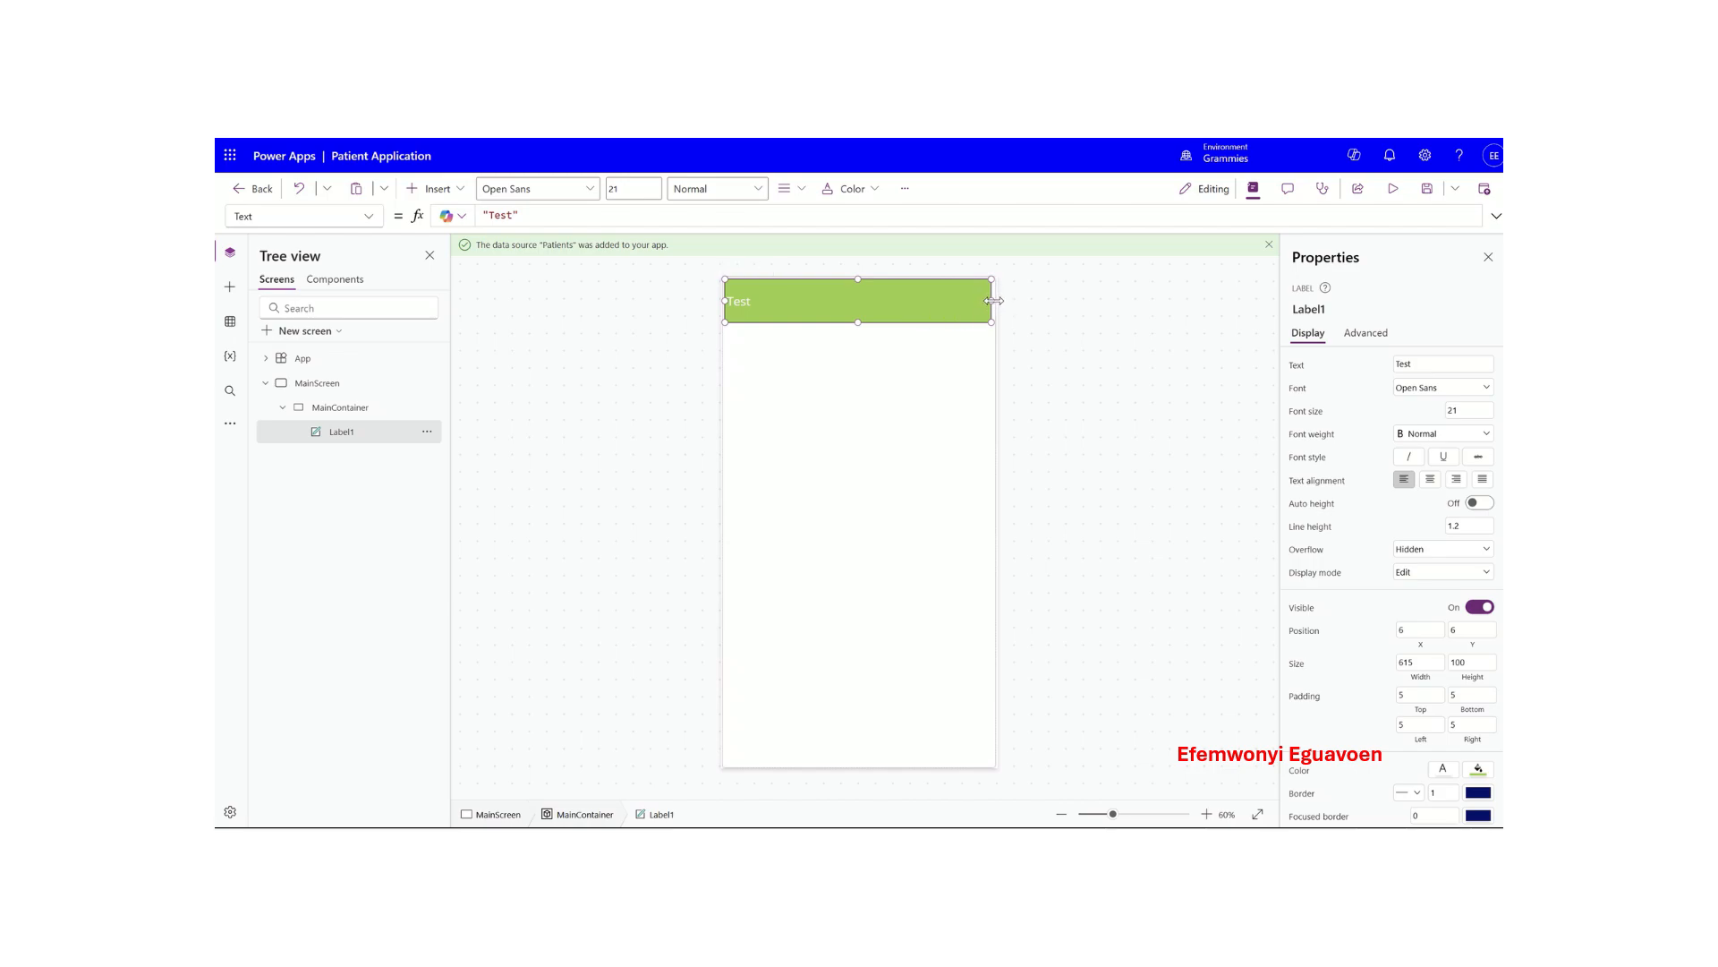
drag(994, 301, 996, 302)
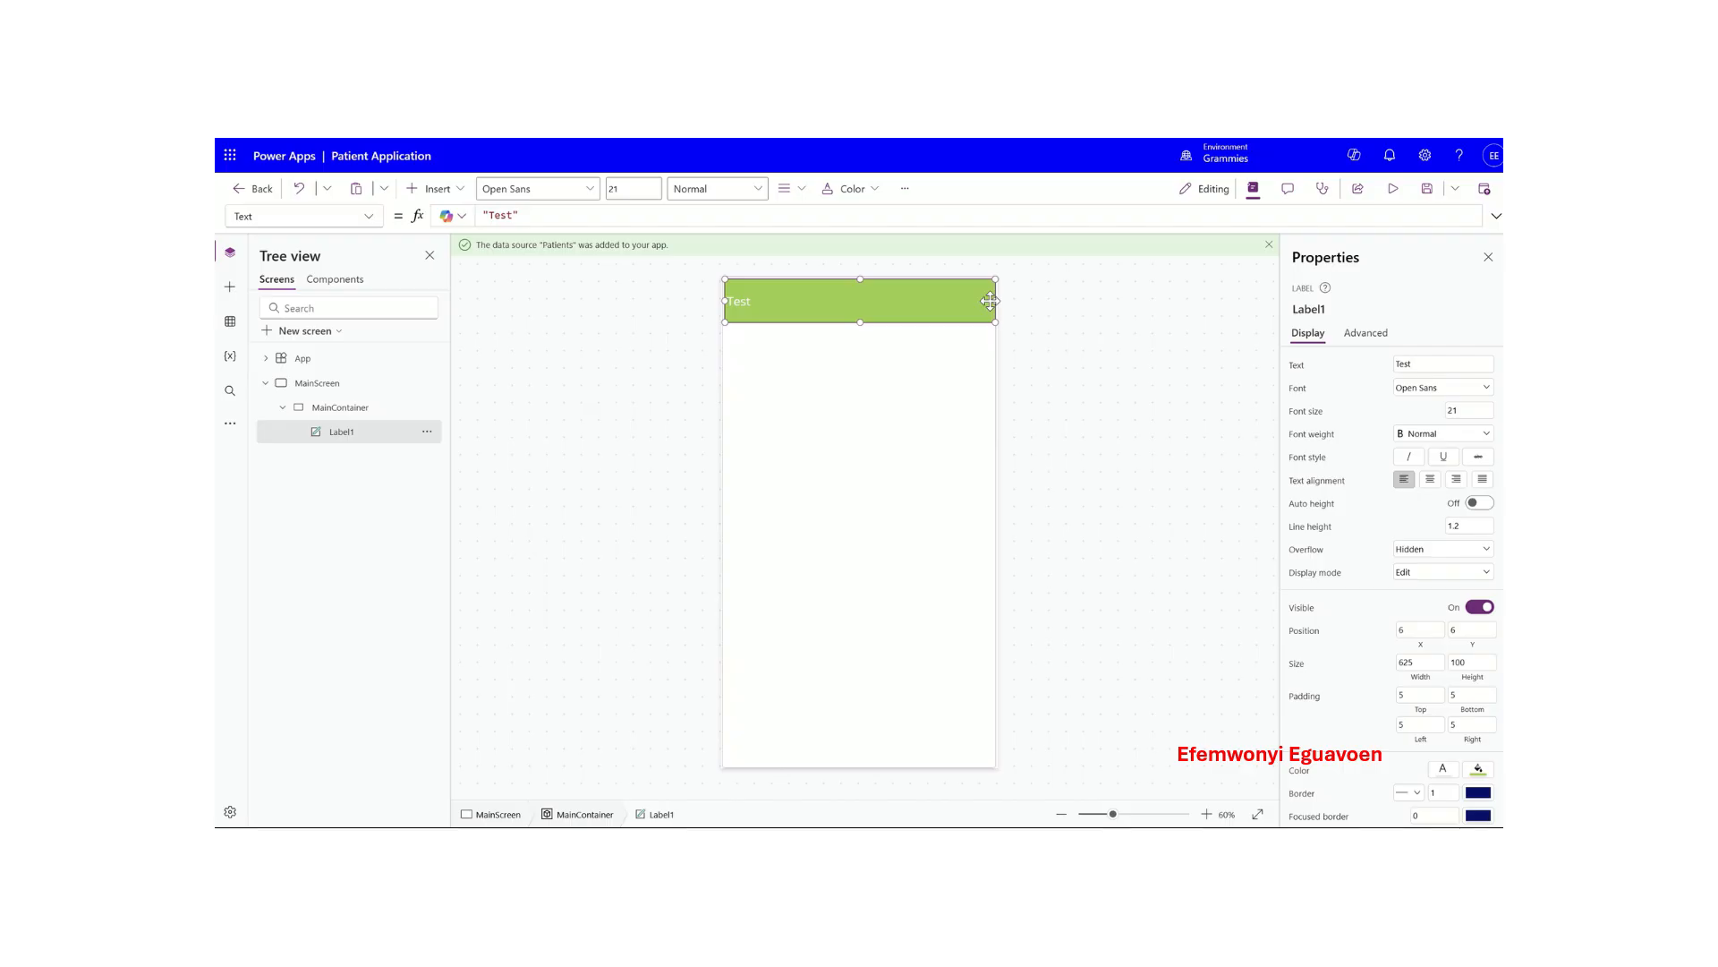
- Extend Label1 to MainContainer's left edge so it spans the full width
click(938, 413)
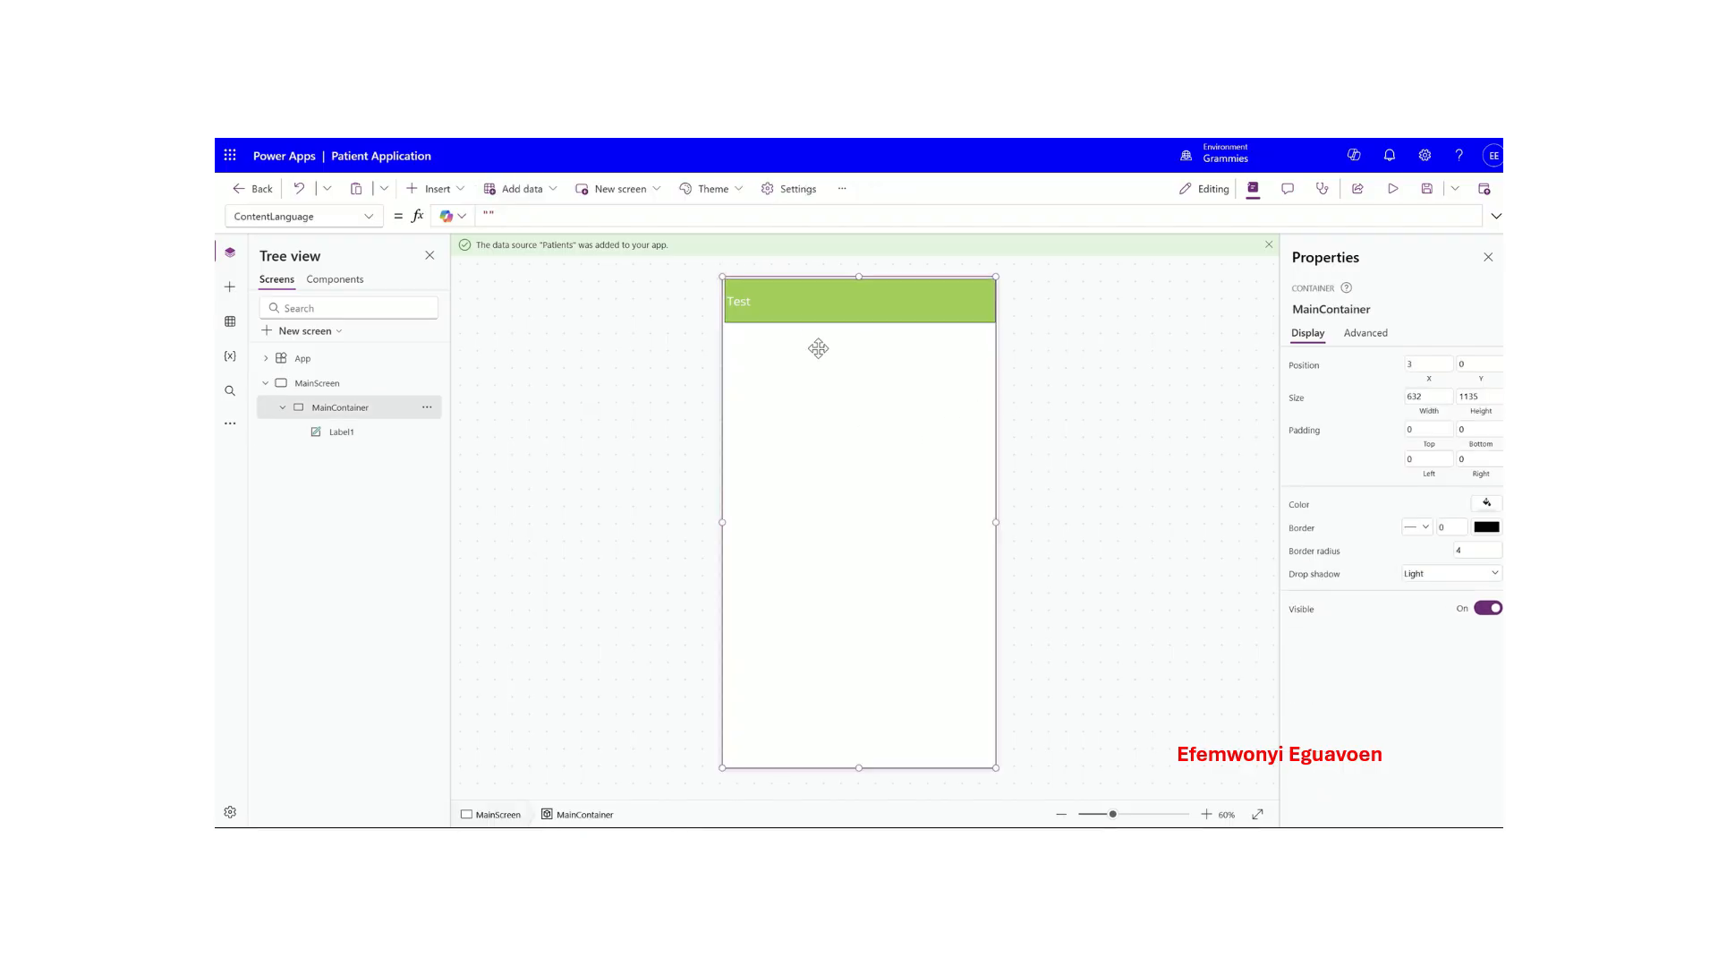
click(803, 310)
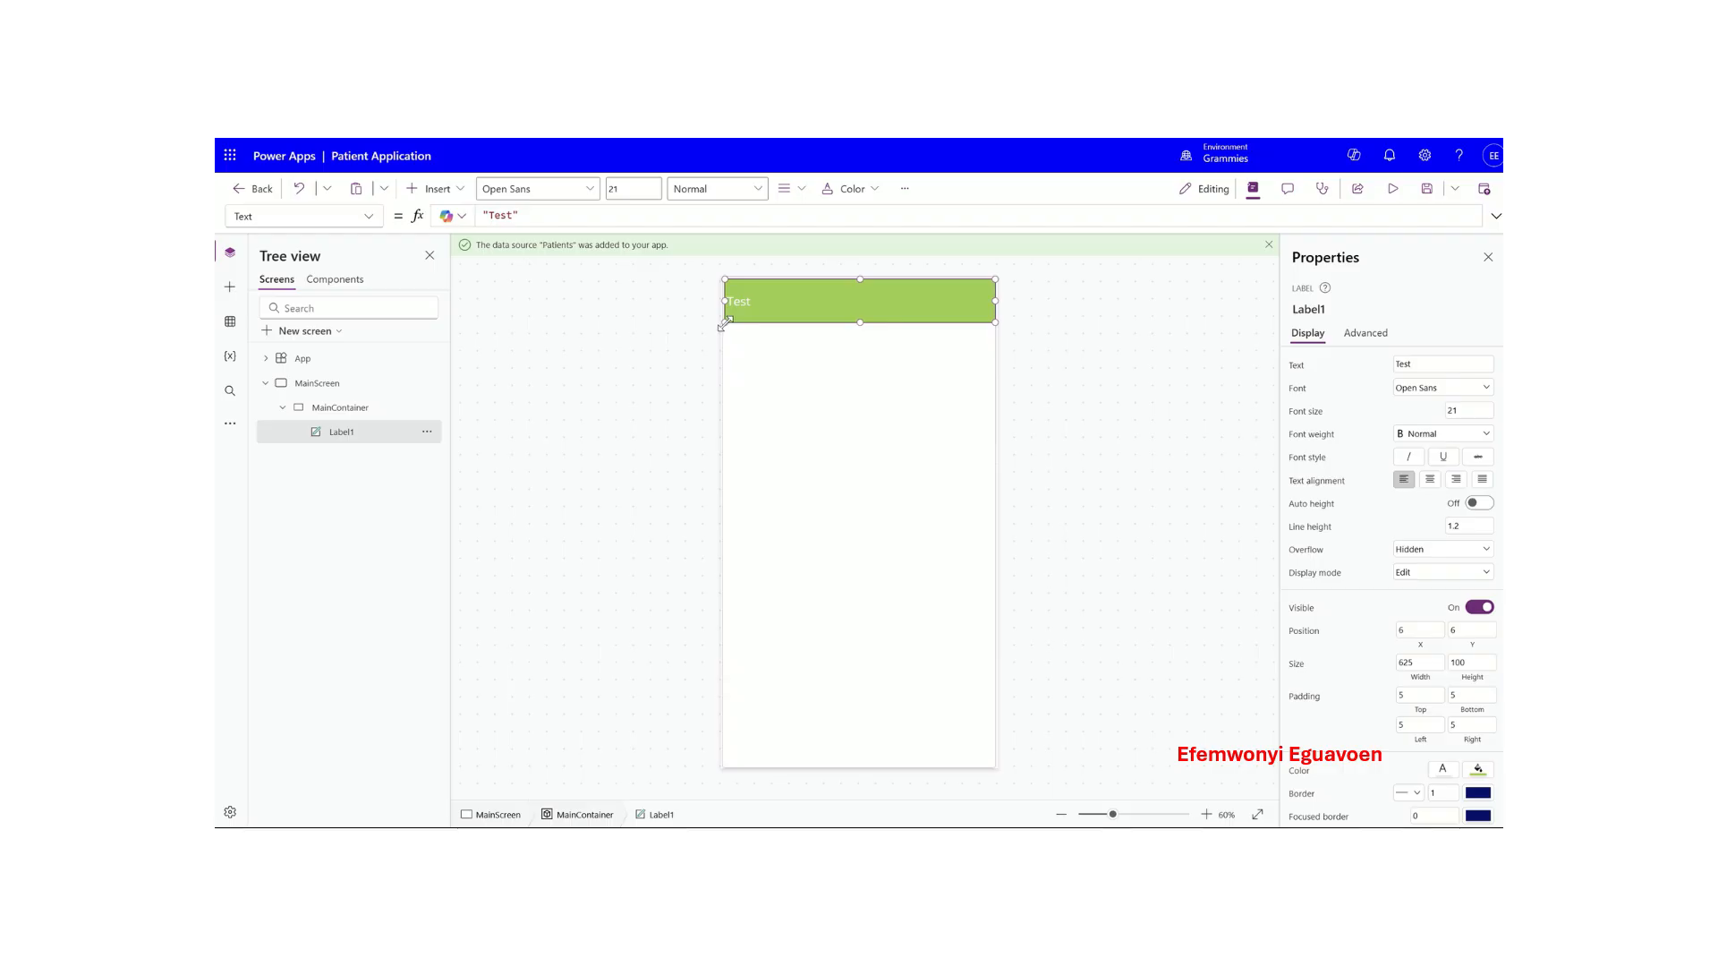
drag(725, 324, 723, 323)
click(899, 405)
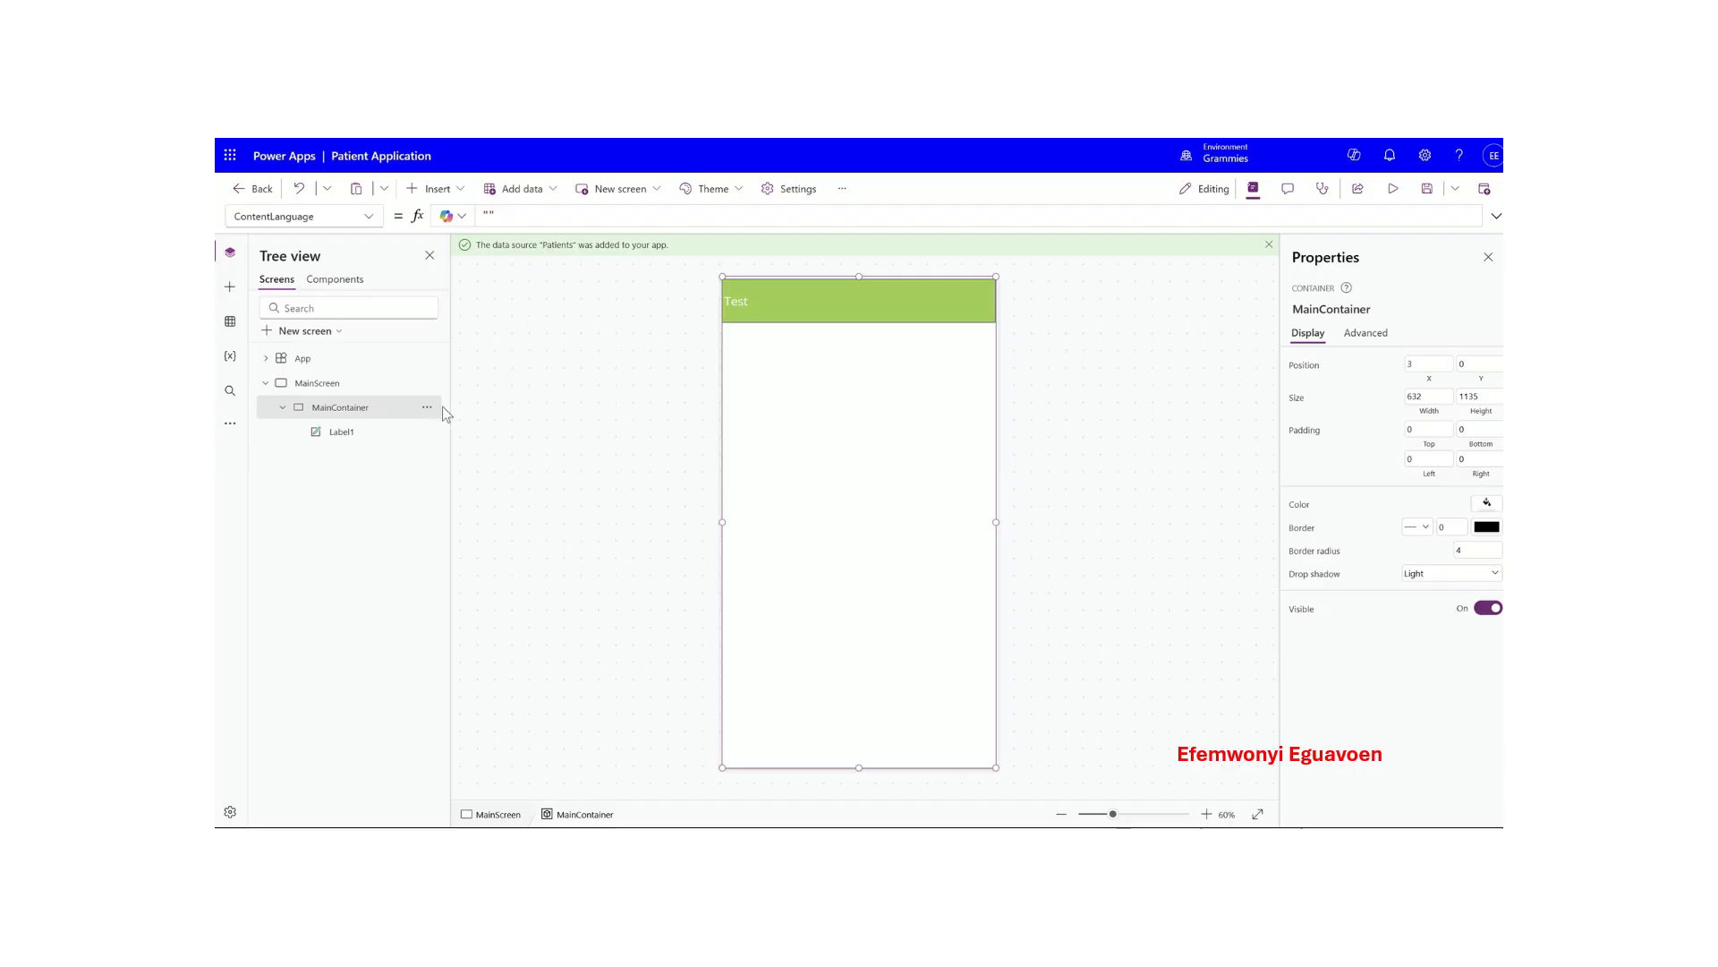
- Place a vertical gallery in MainContainer and bind it to the Patients table
click(435, 189)
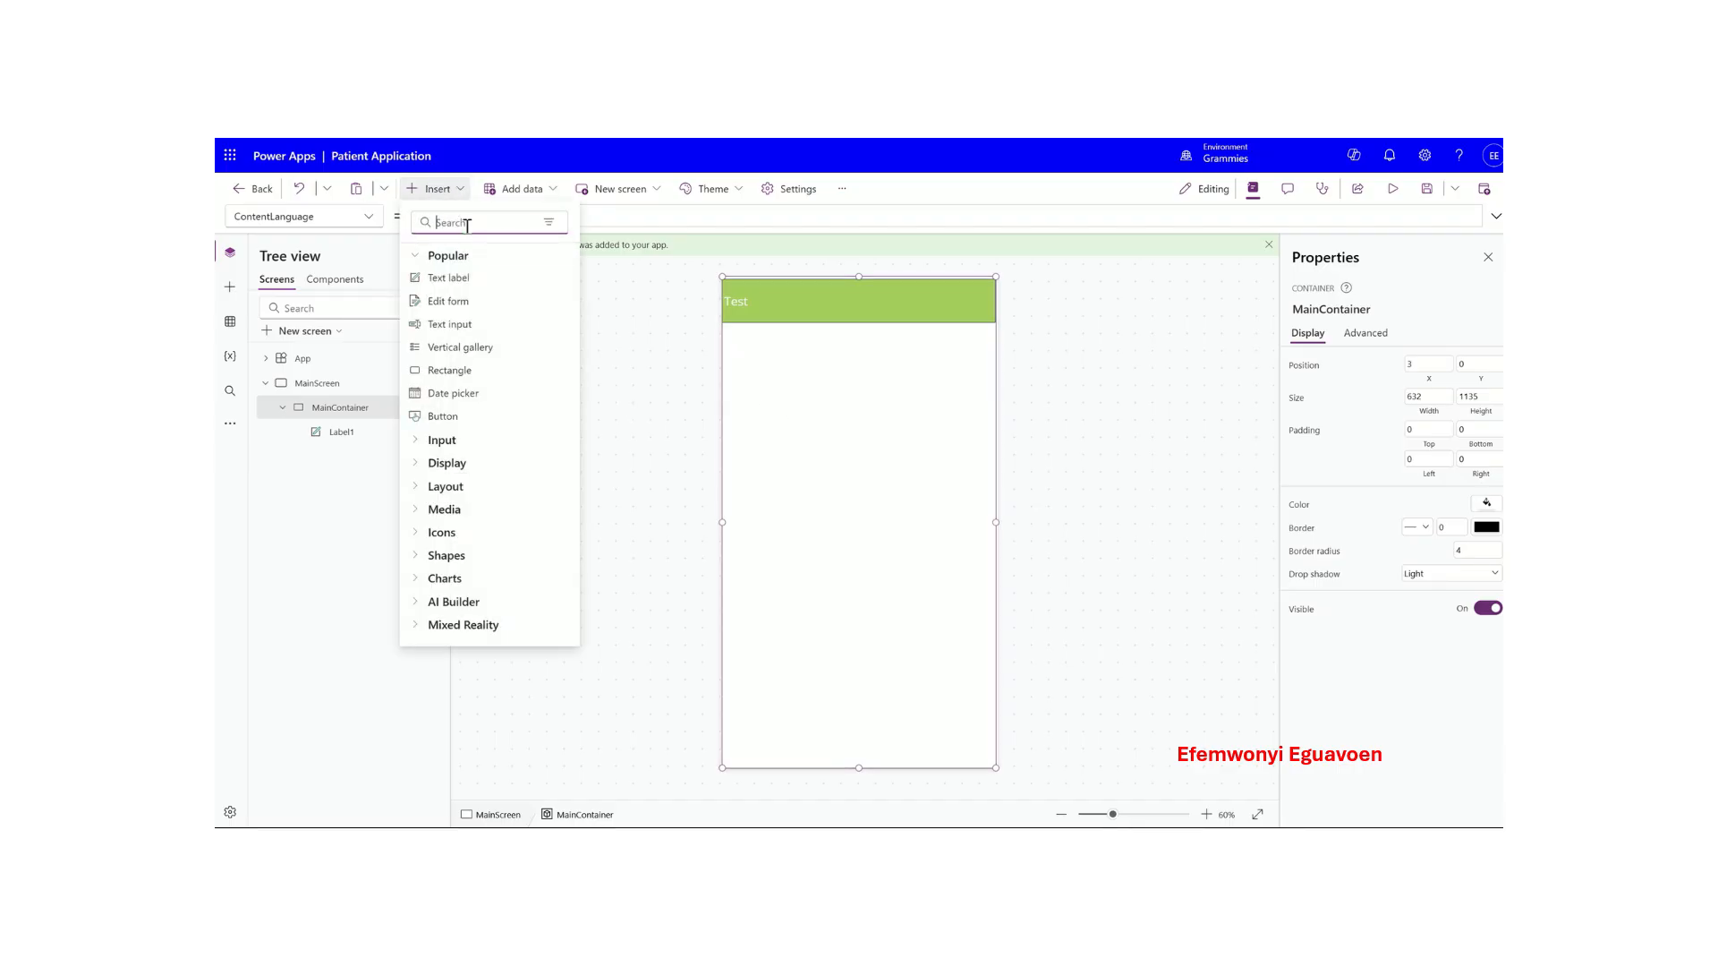
text(galla)
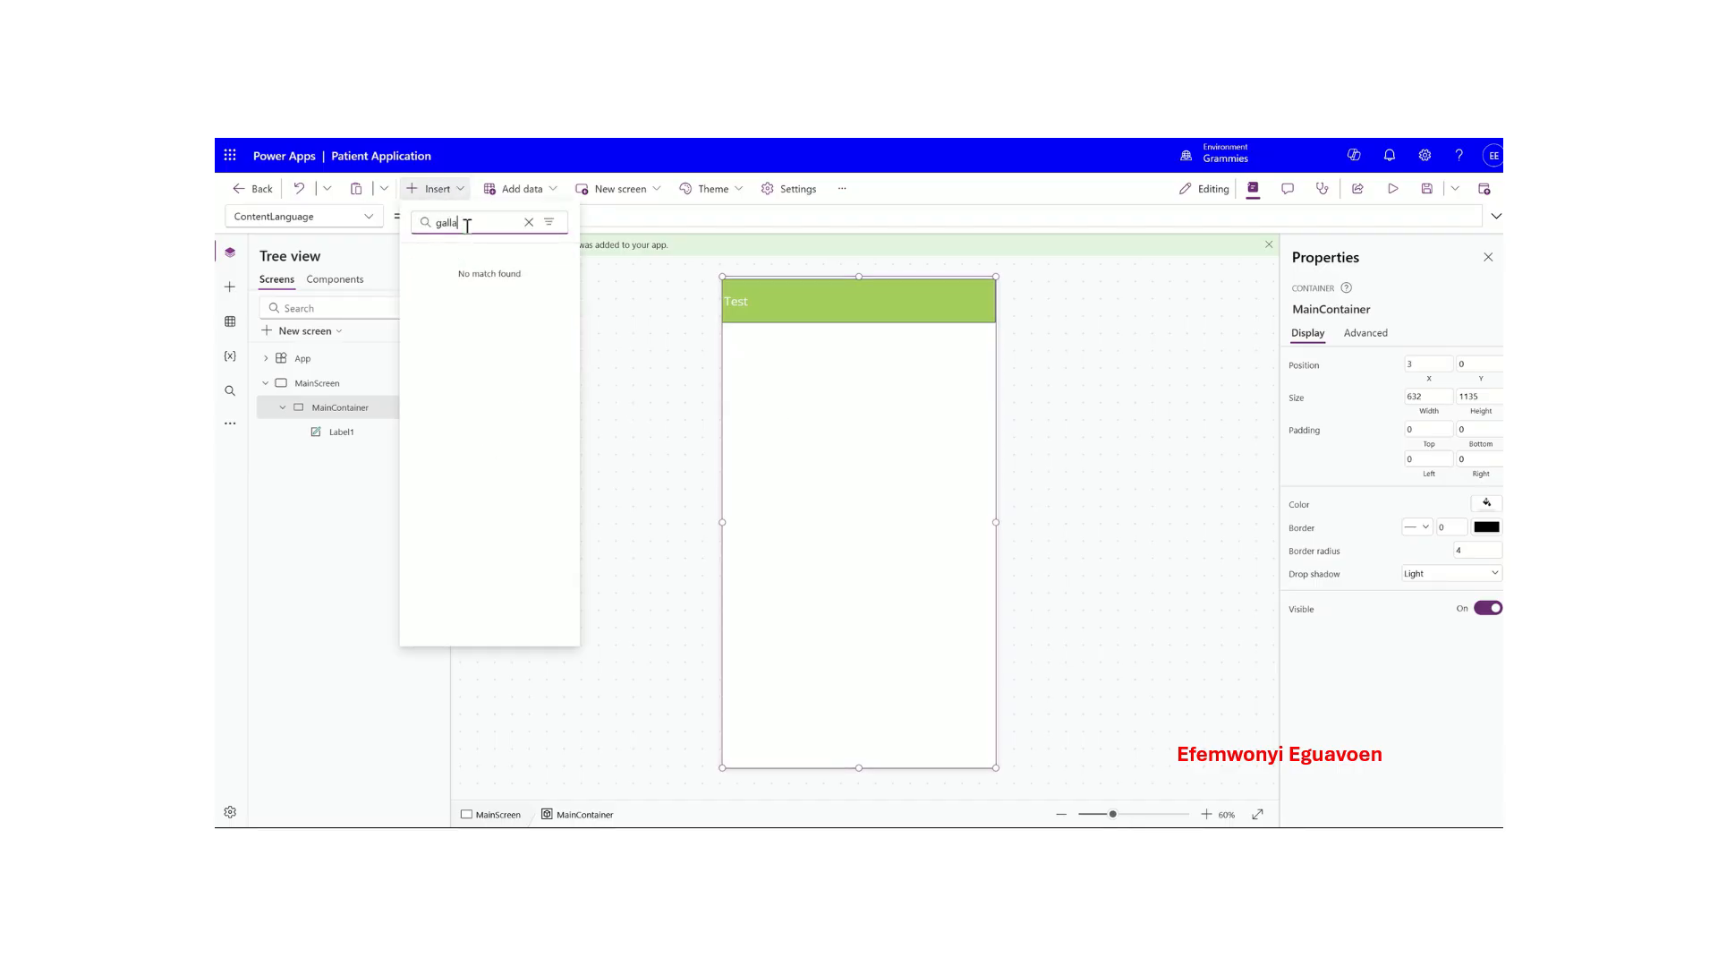
key(BackSpace)
text(e)
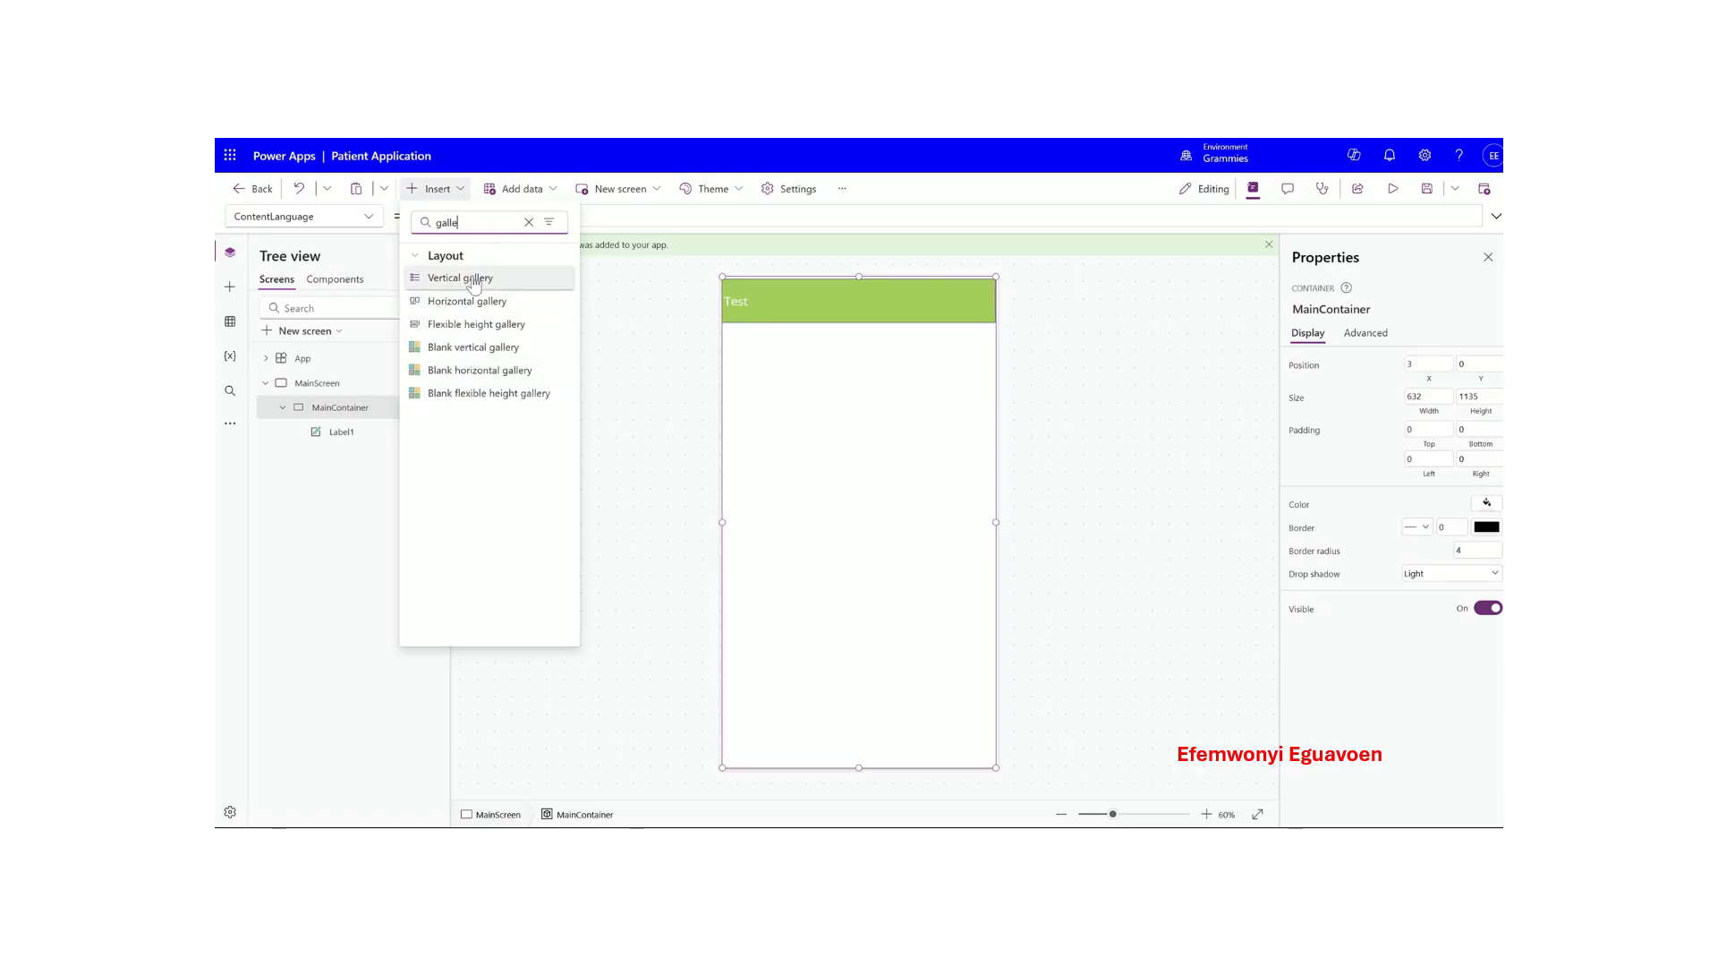
drag(472, 280, 845, 432)
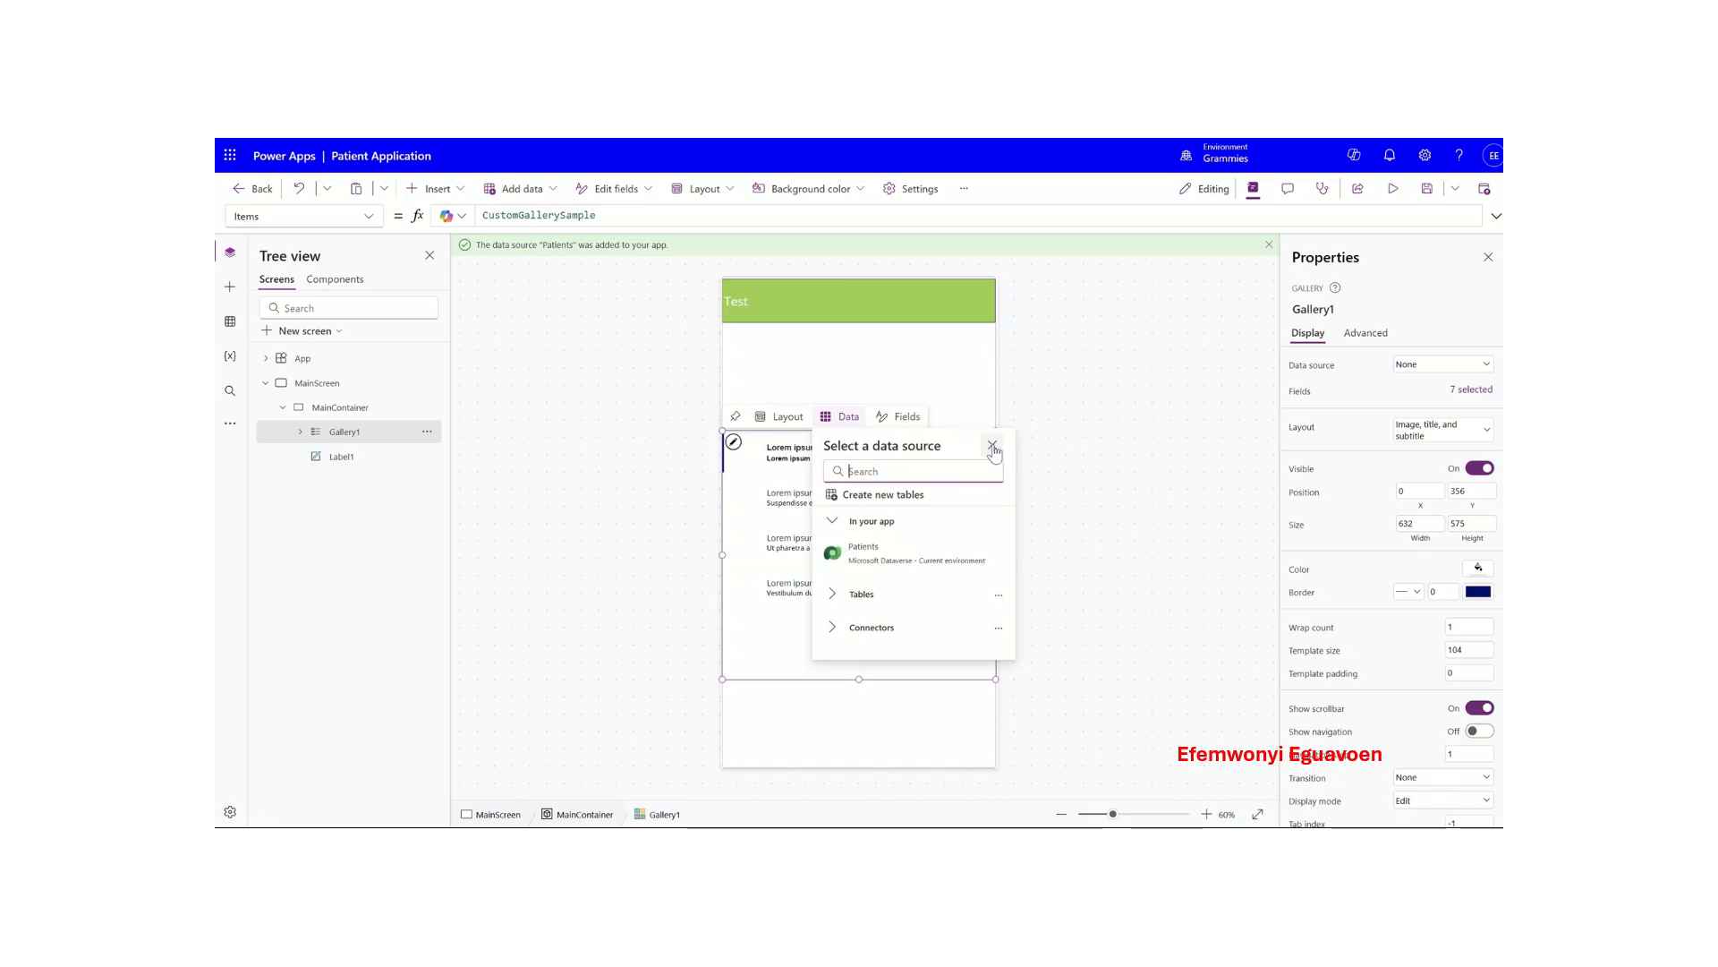
click(909, 556)
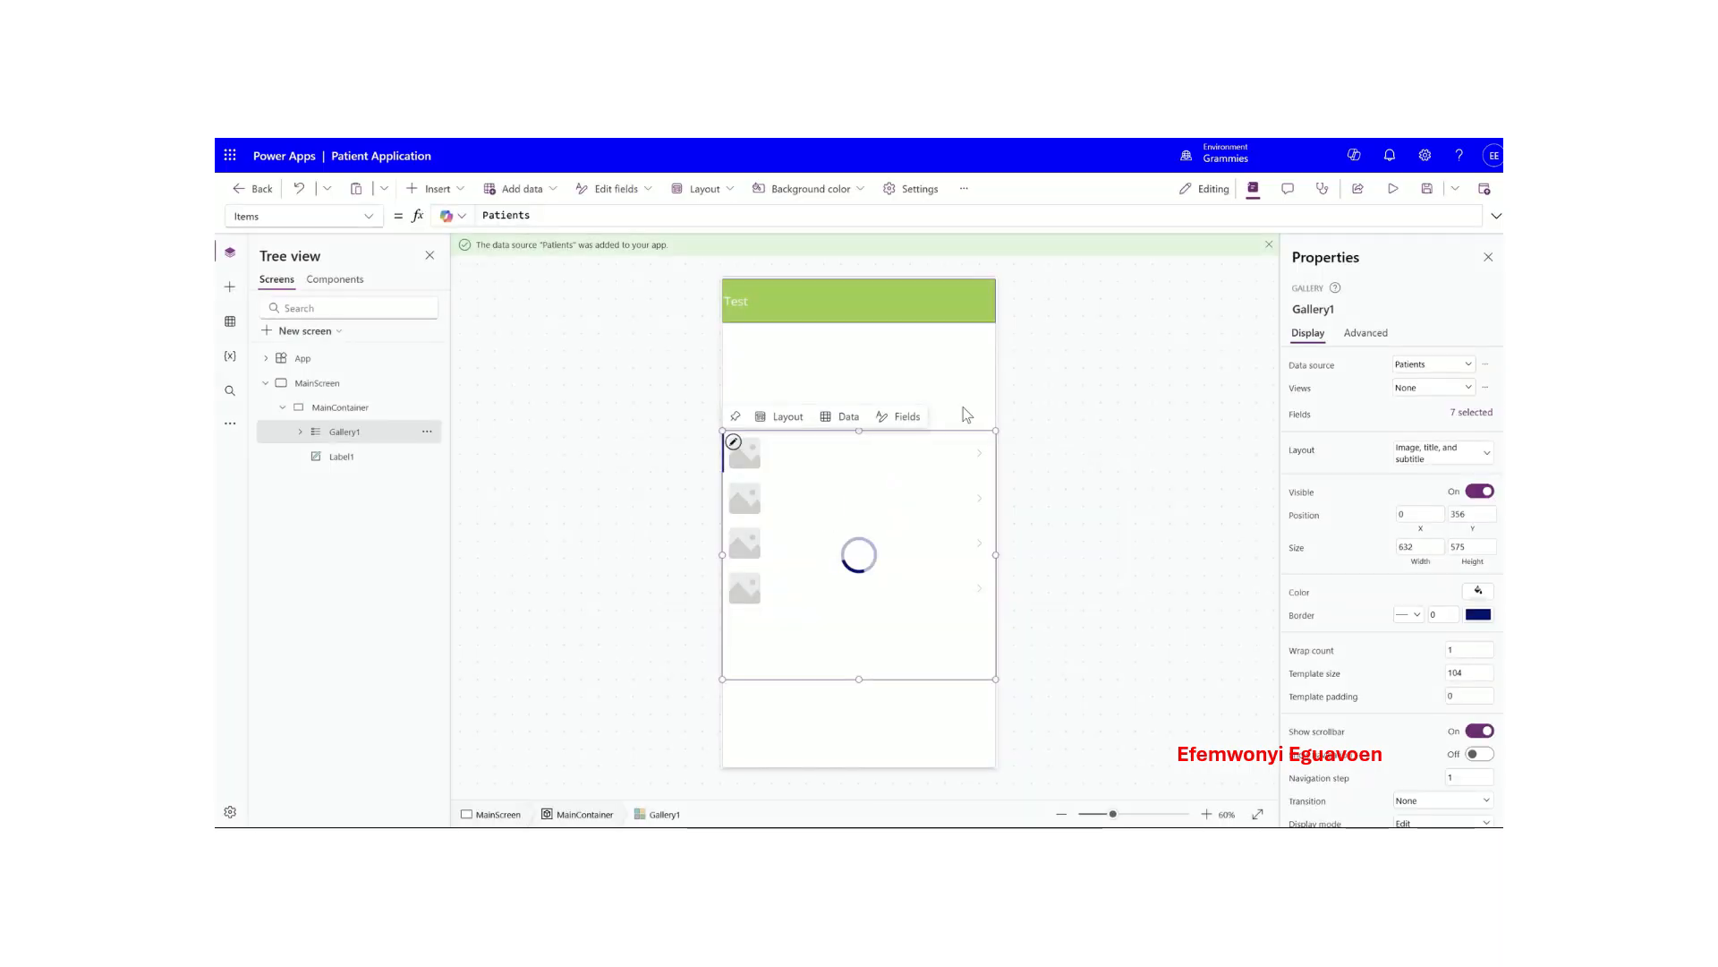
- Resize Gallery1 to 631 × 1008, from just under the header to the container bottom
drag(997, 430, 994, 325)
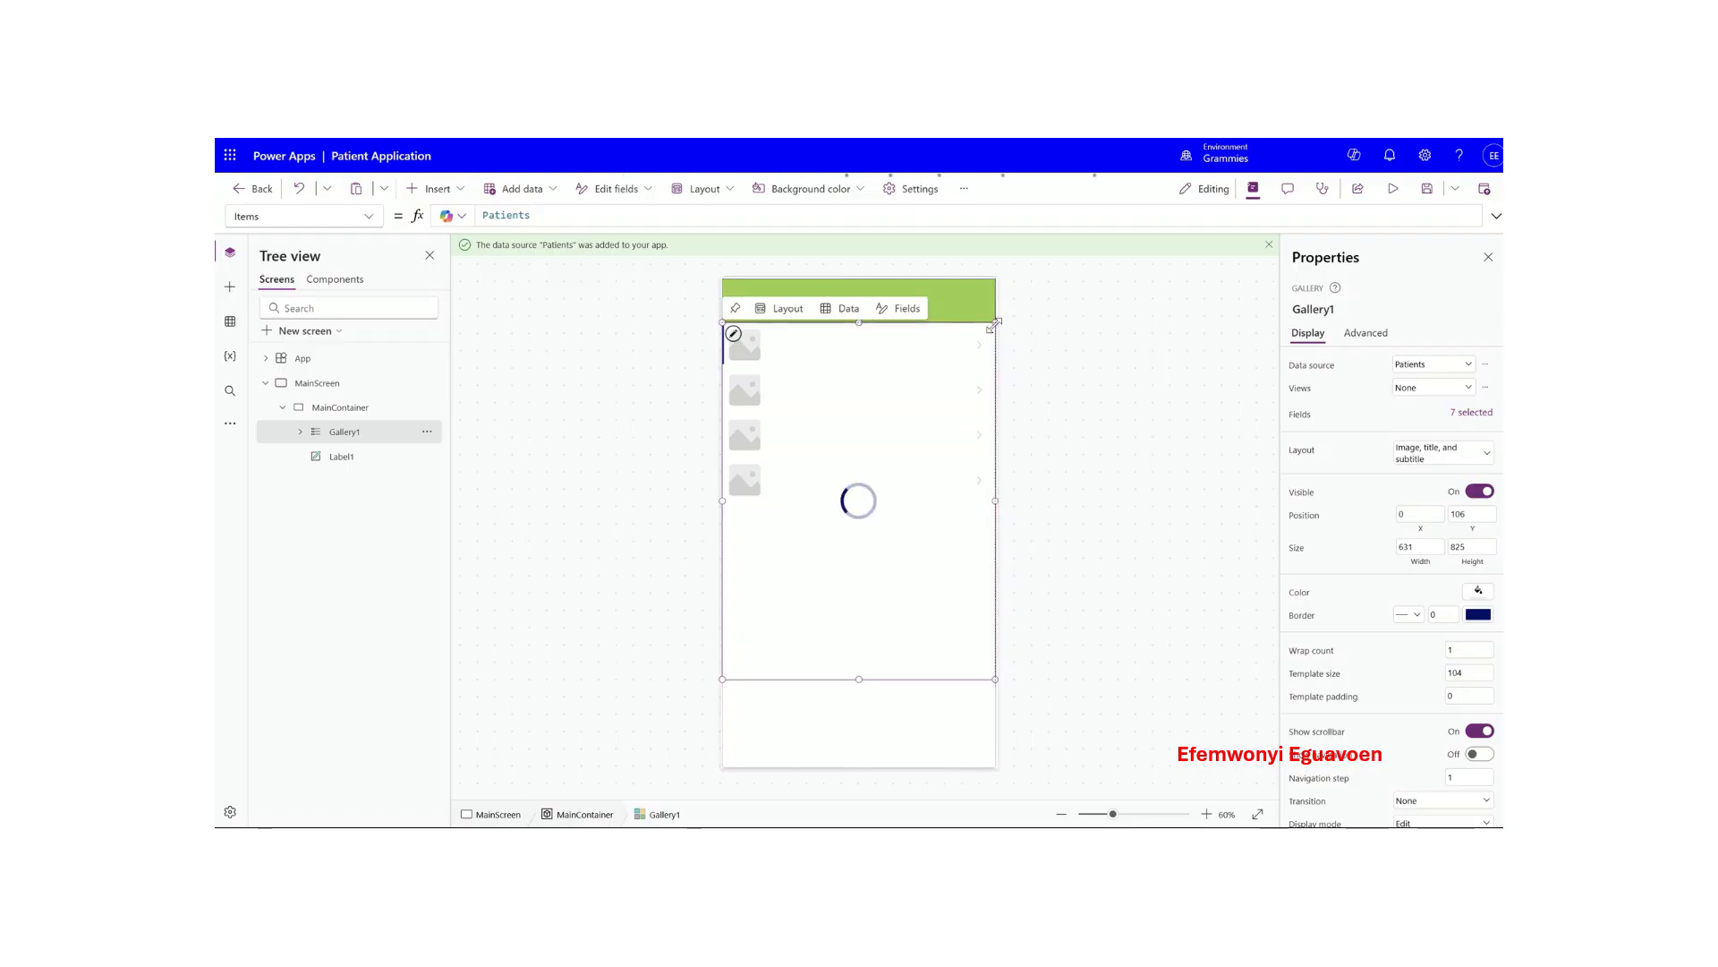
drag(996, 324, 992, 327)
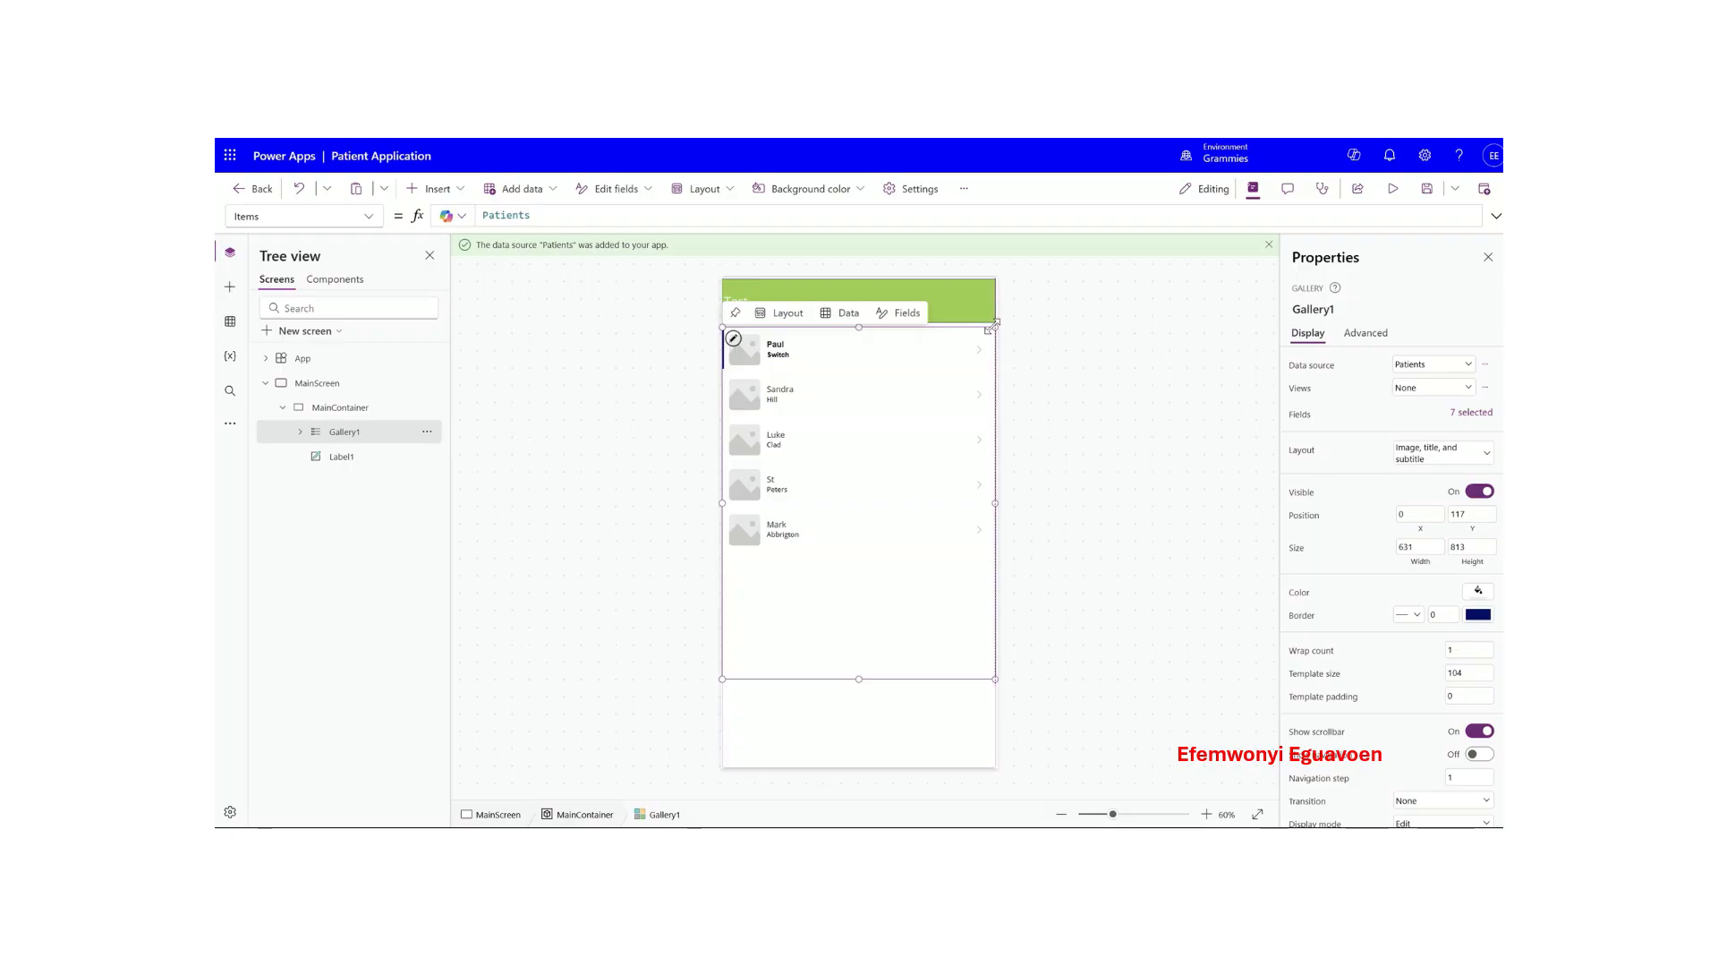
drag(996, 329, 990, 319)
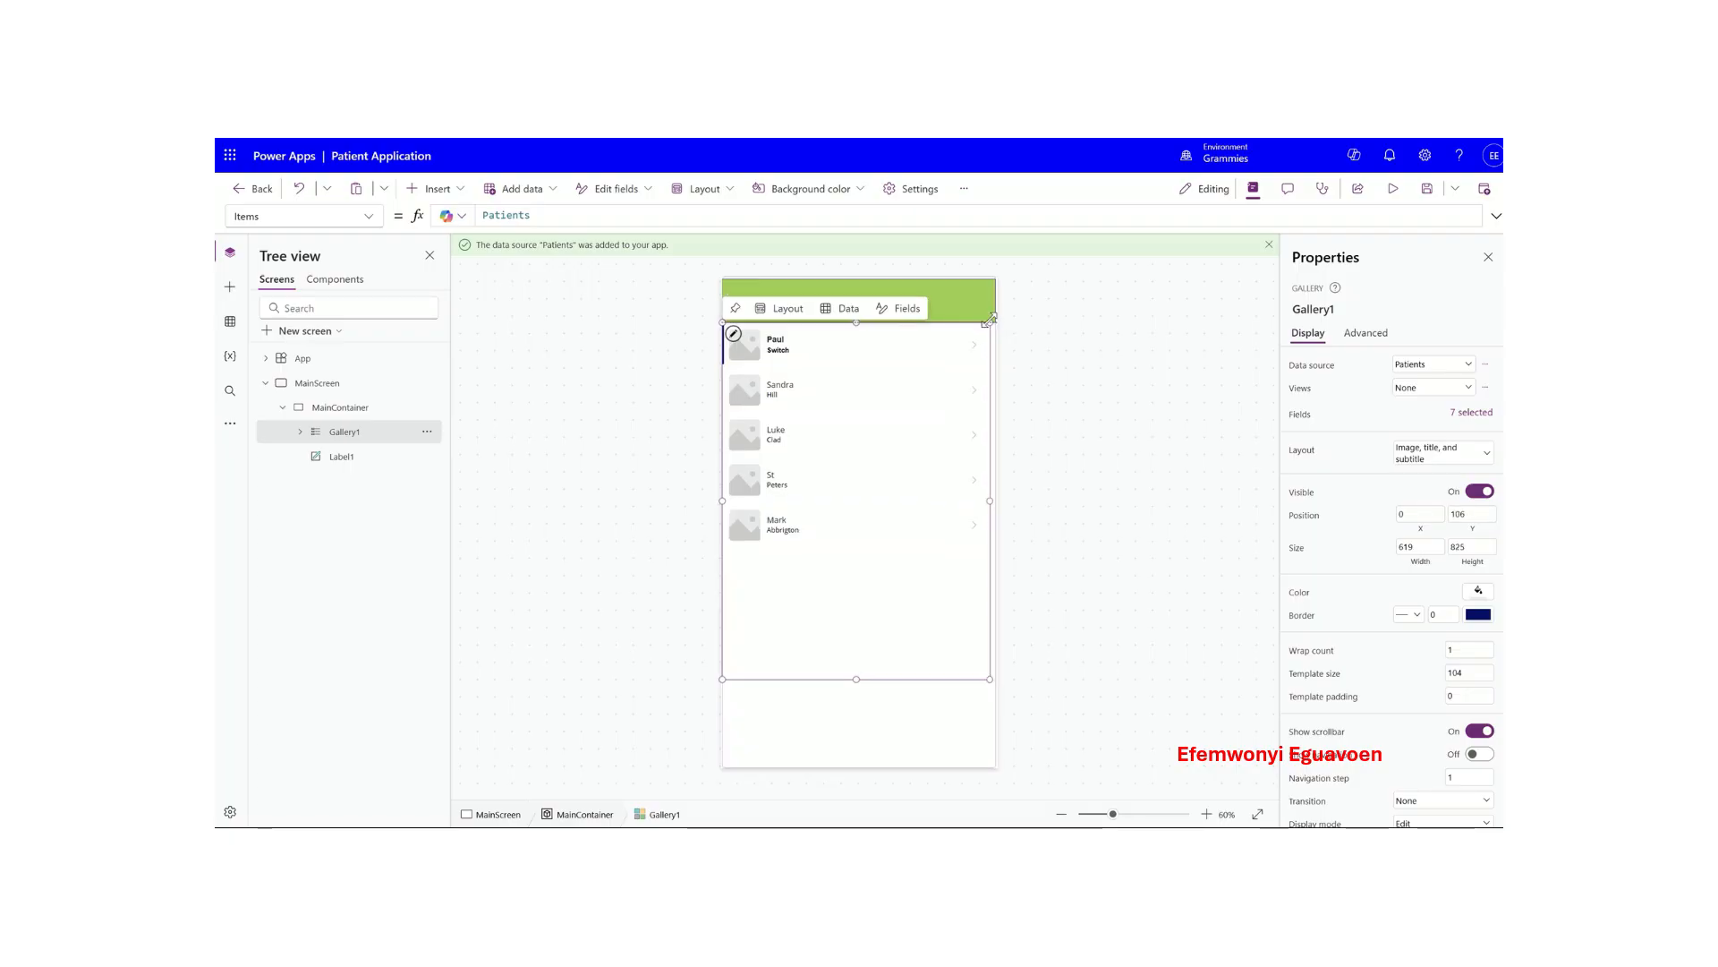
drag(989, 323, 988, 329)
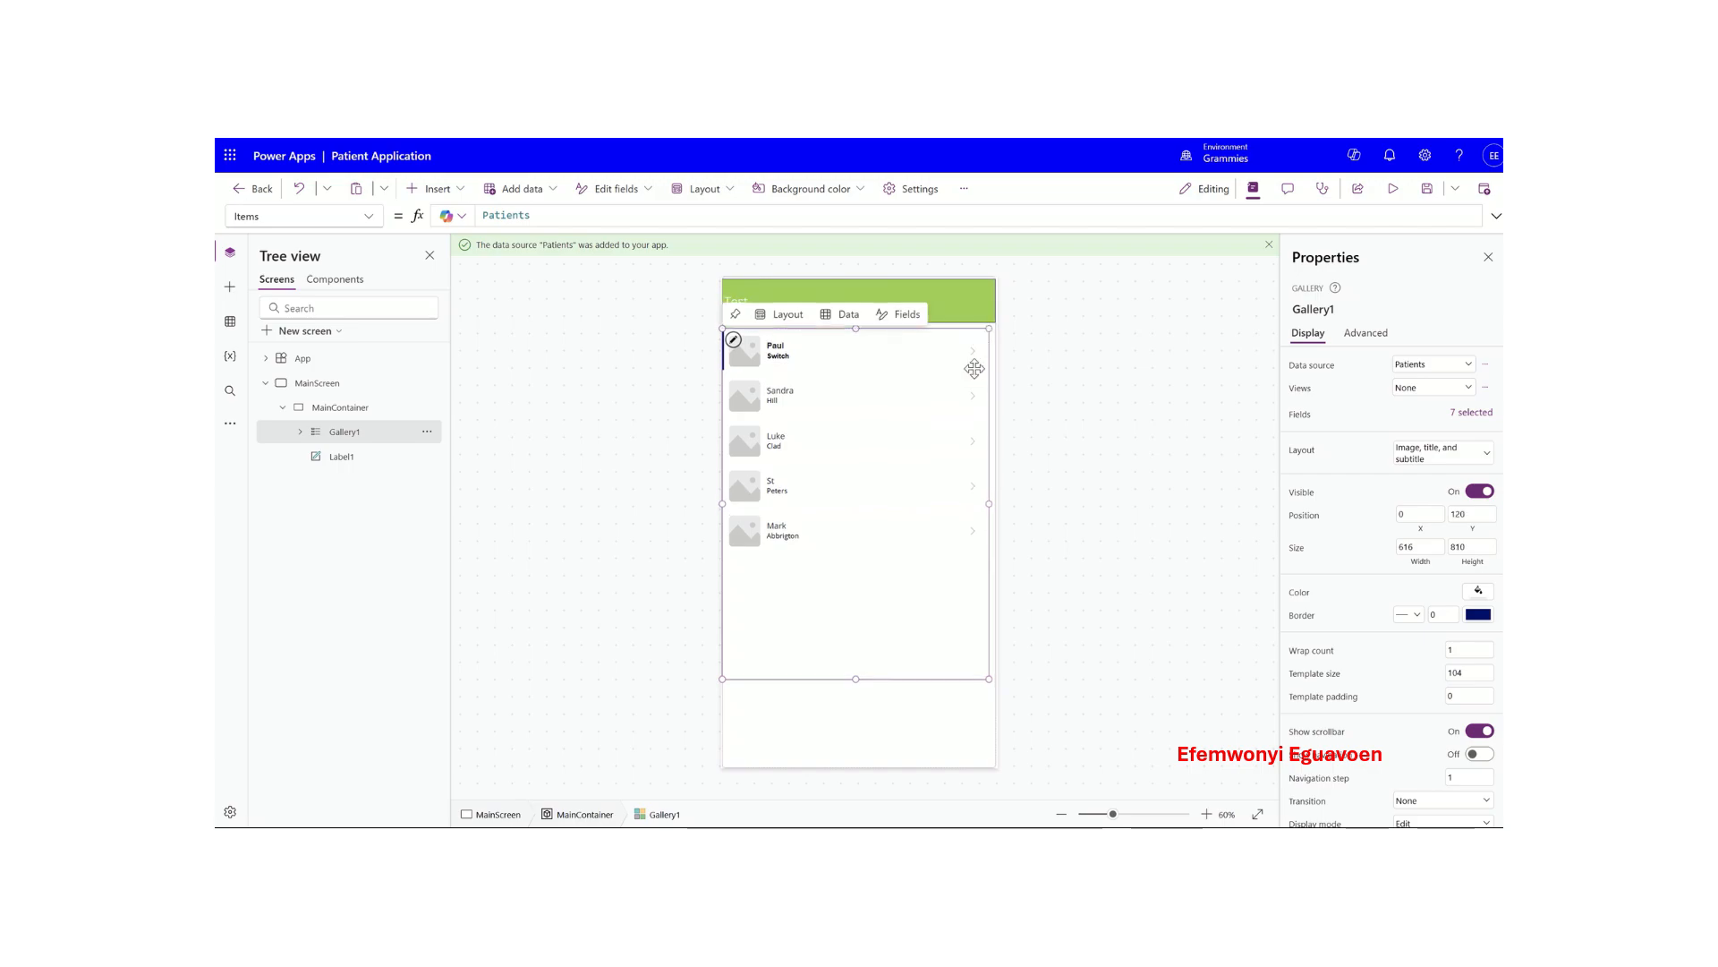
drag(988, 678, 994, 765)
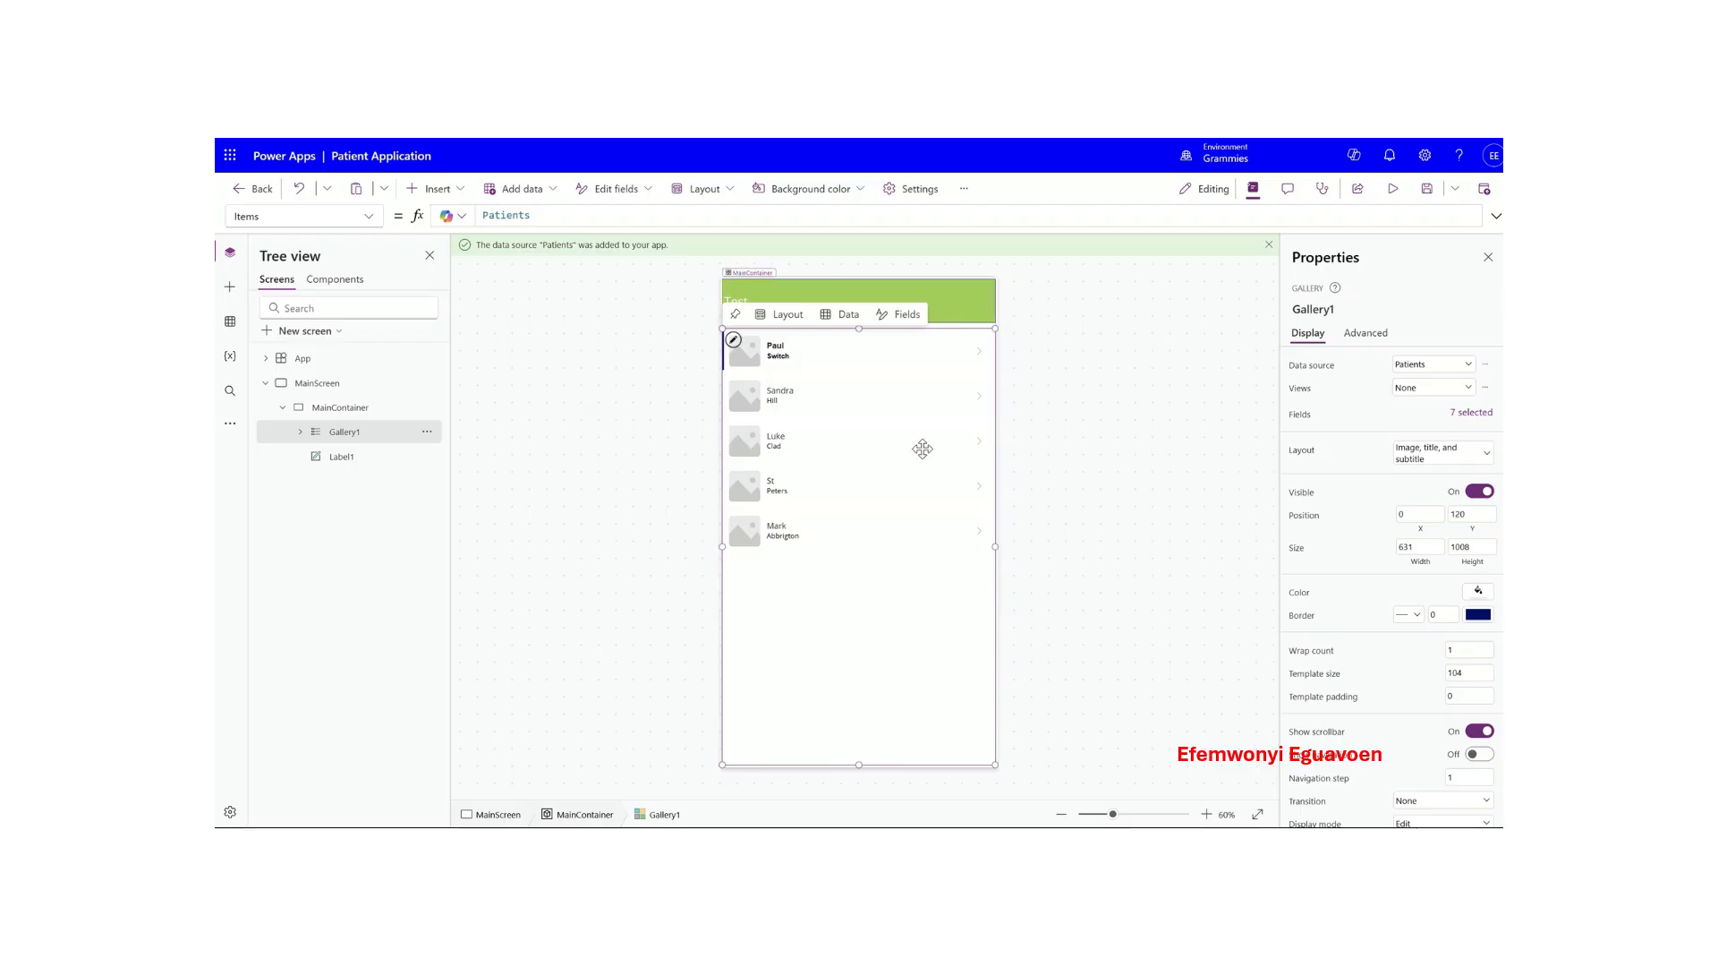
- Switch Gallery1 to the 'Title, subtitle, and body' layout
click(859, 355)
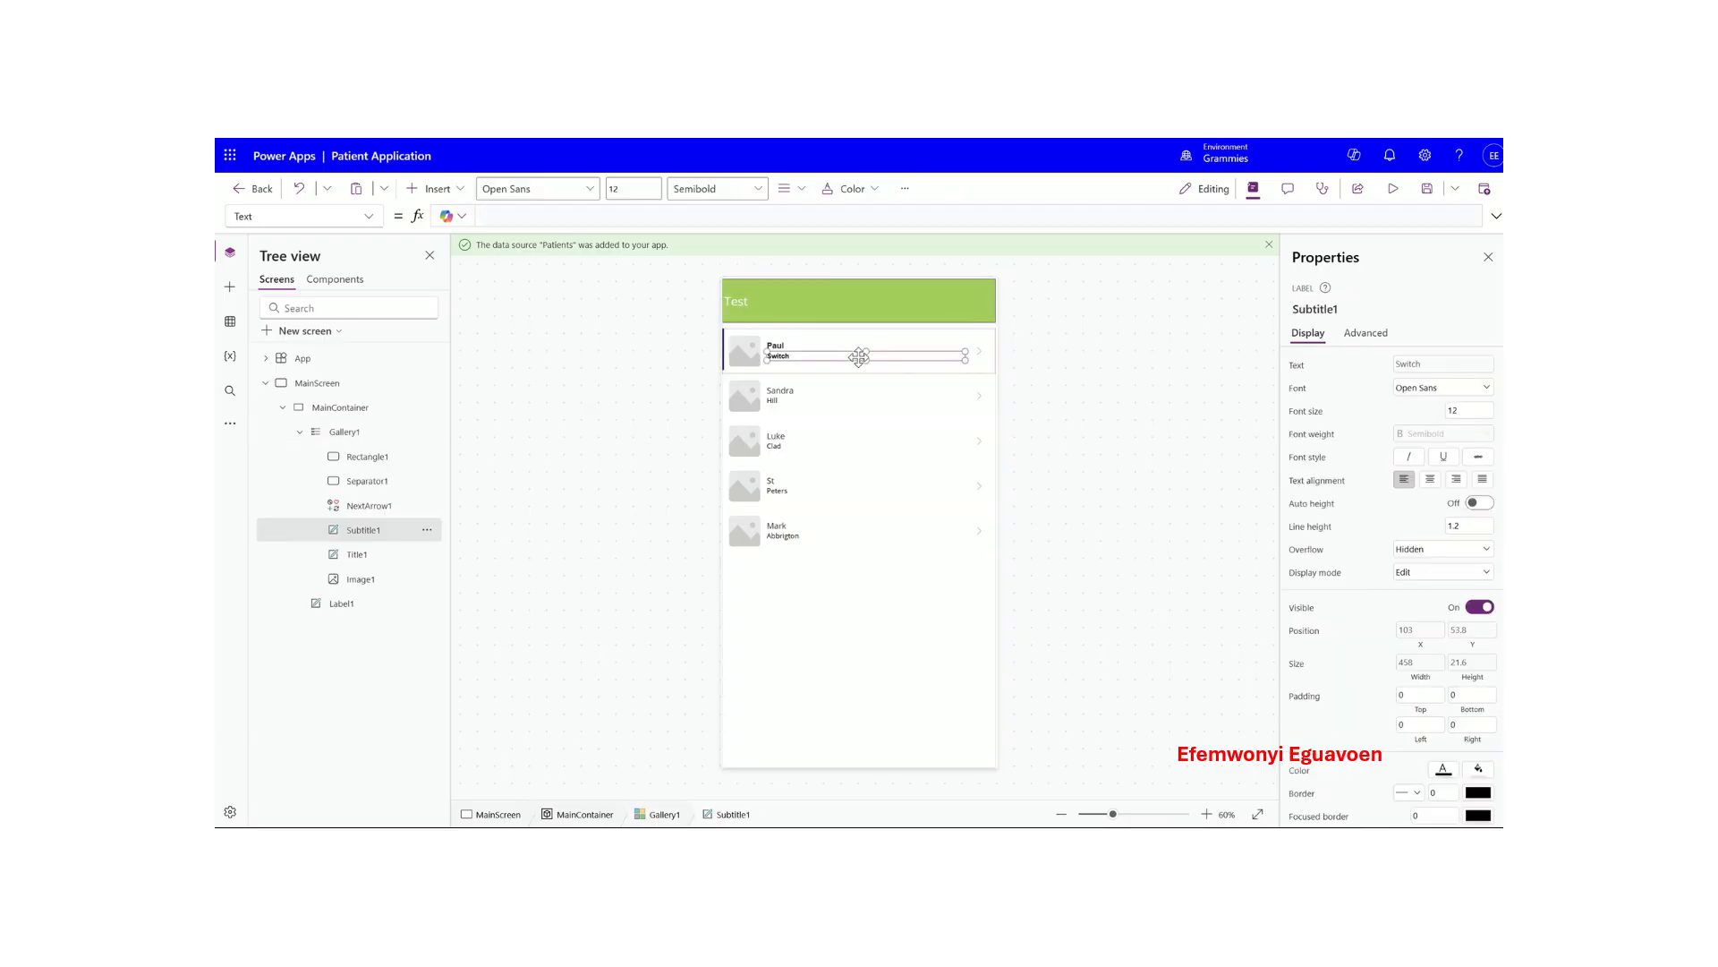
click(744, 334)
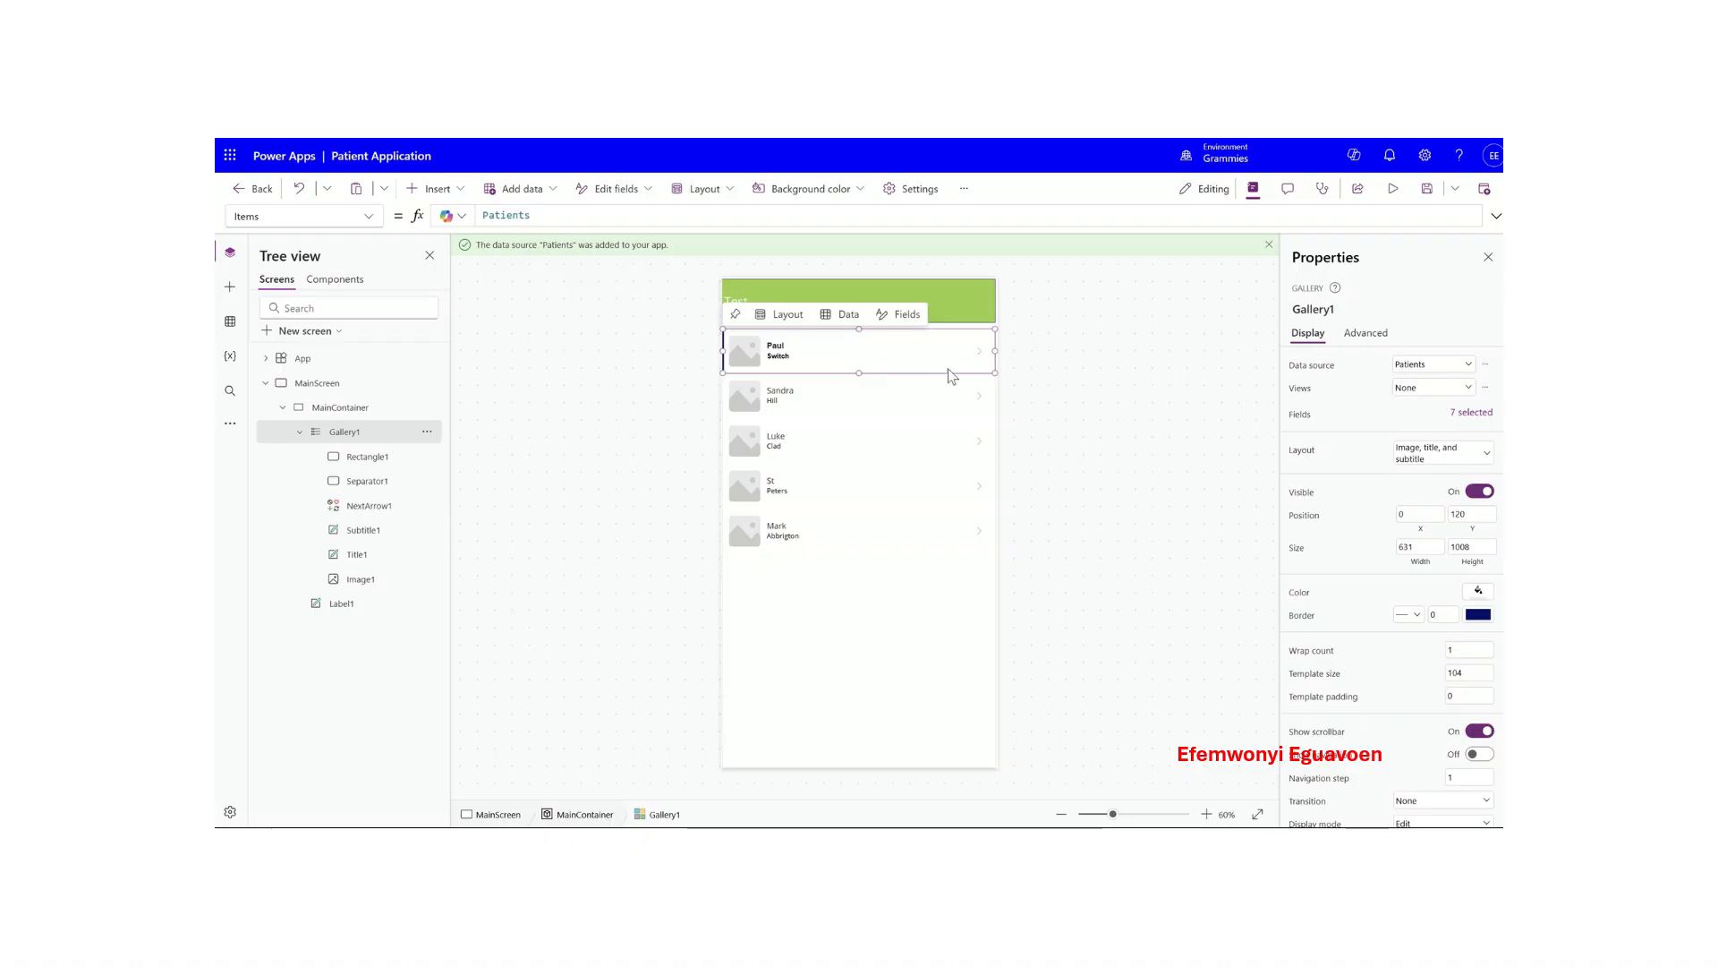
click(1468, 453)
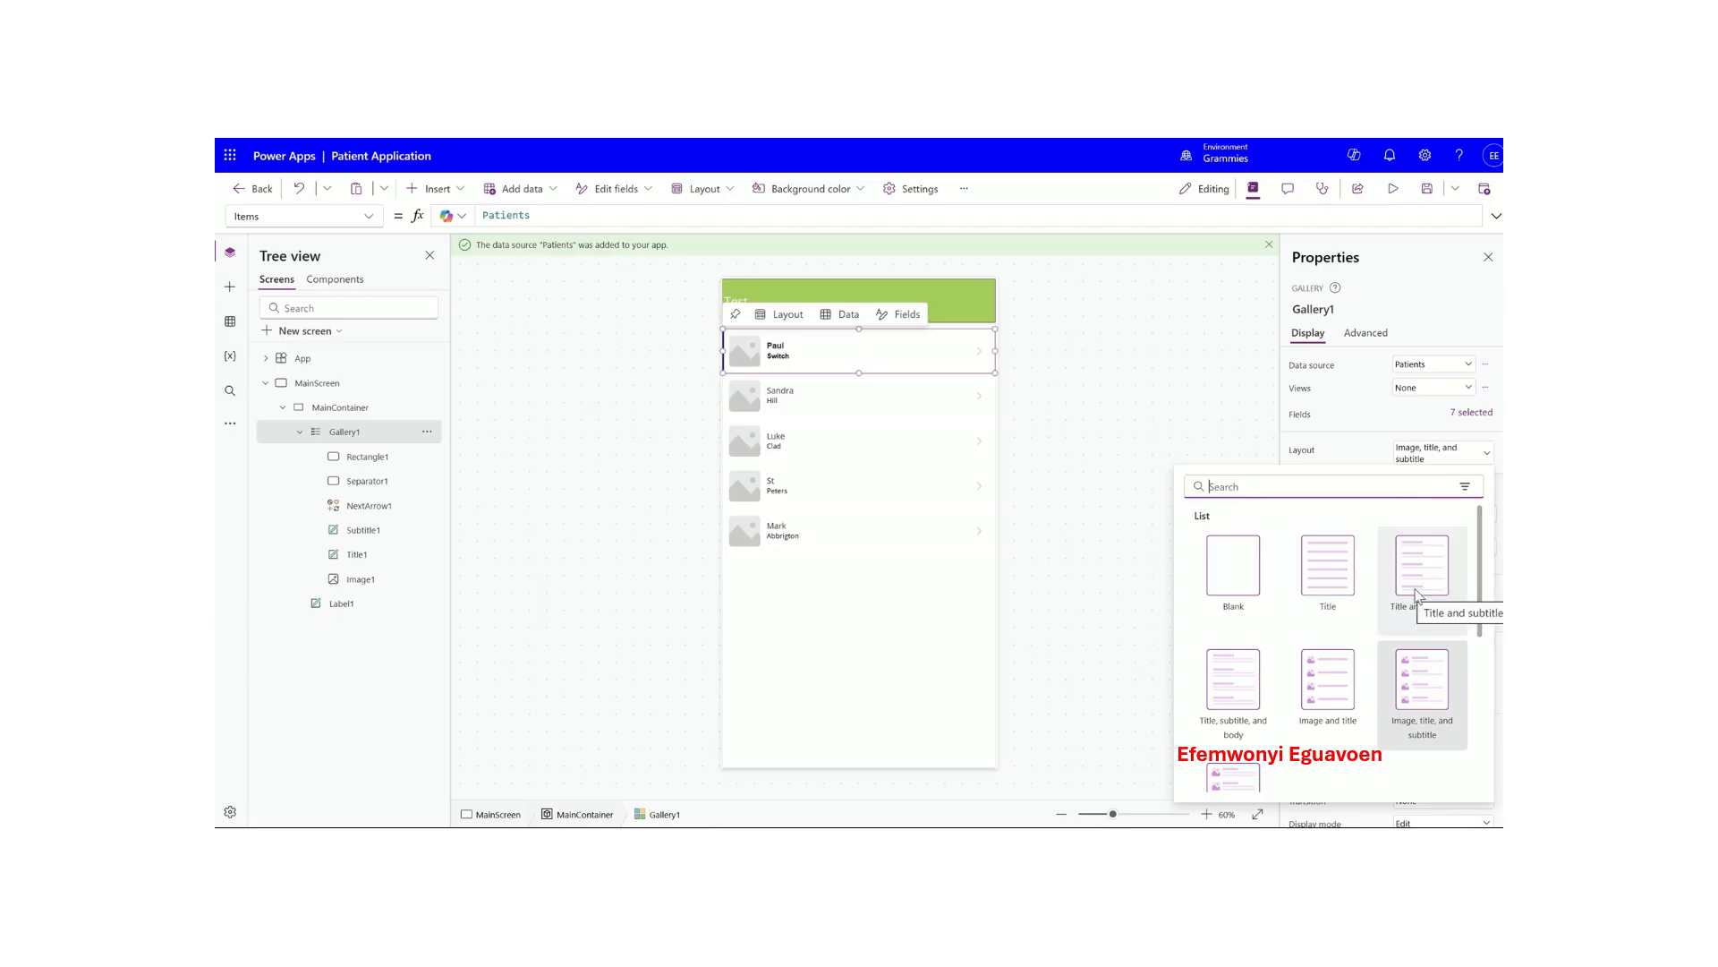
click(1228, 686)
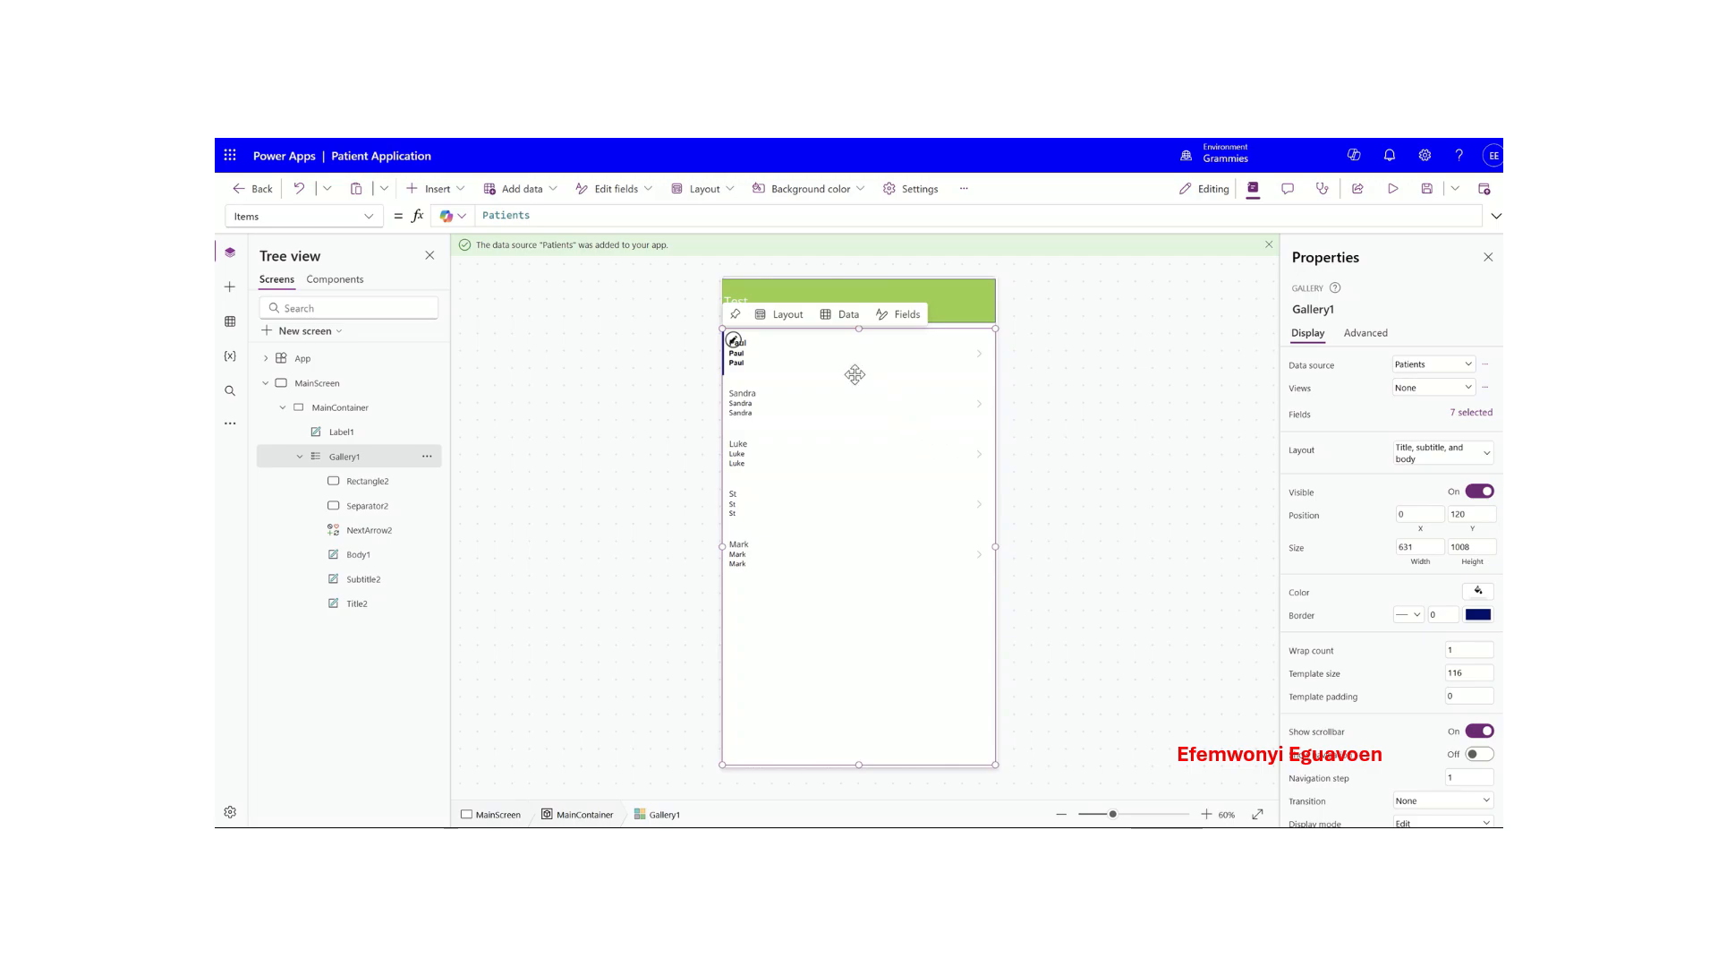
- Inspect the title, subtitle and body labels in the gallery's first row
click(735, 314)
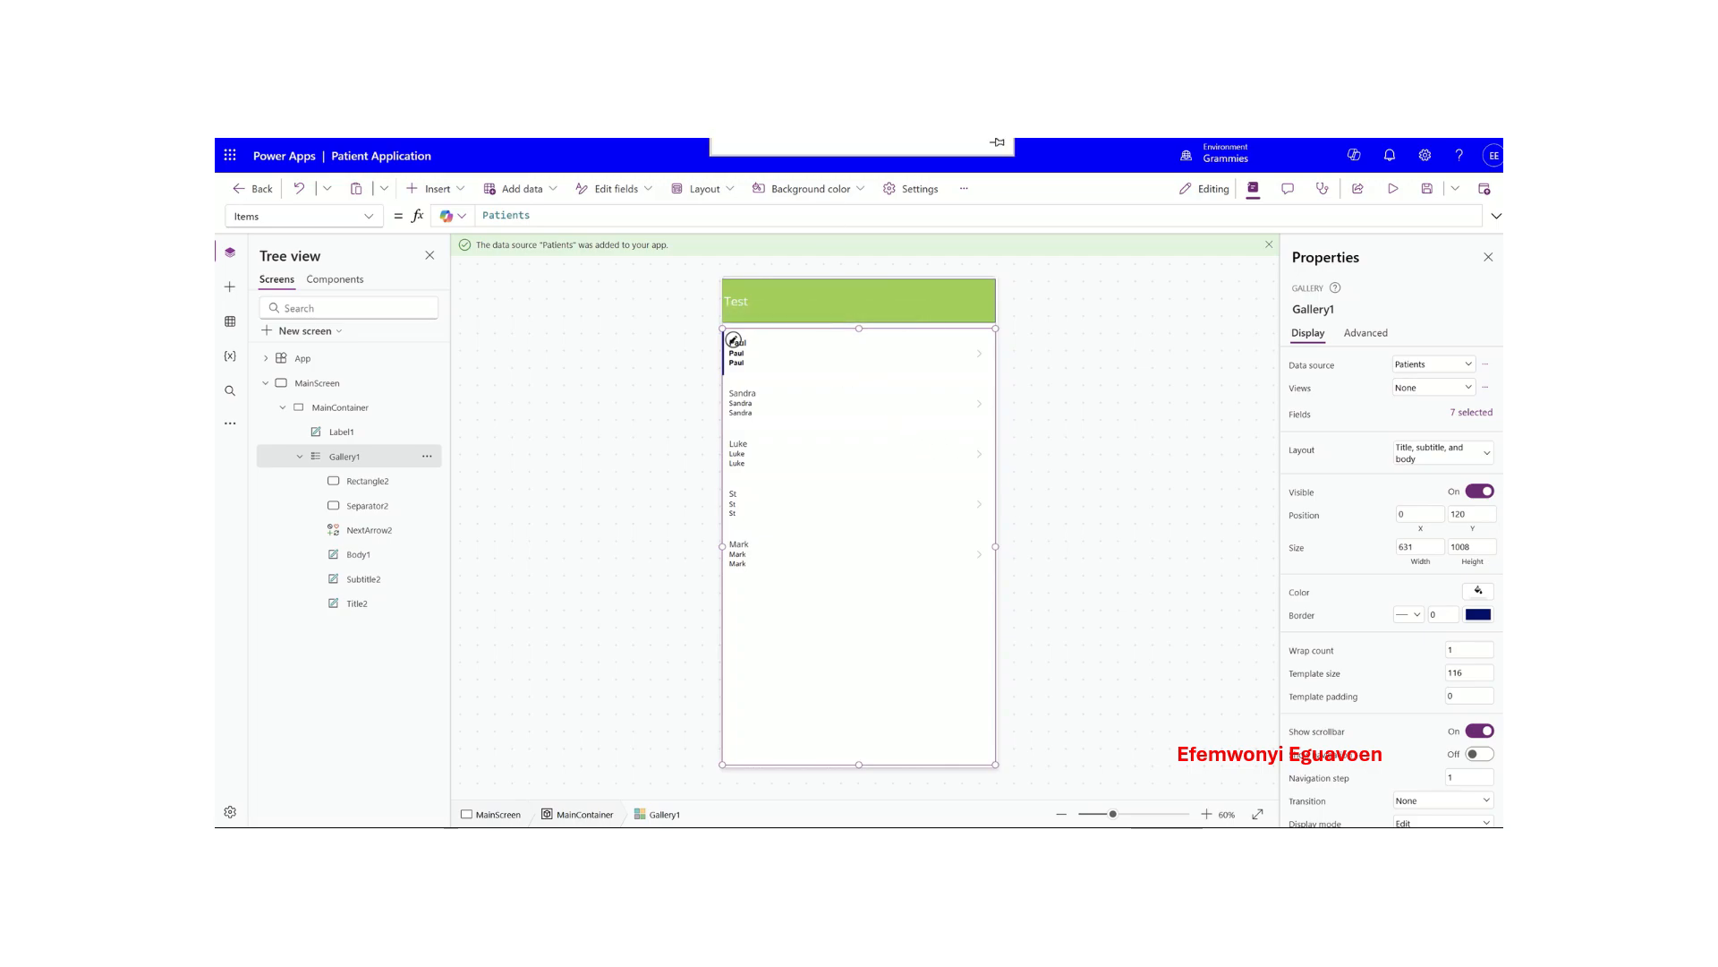
click(733, 340)
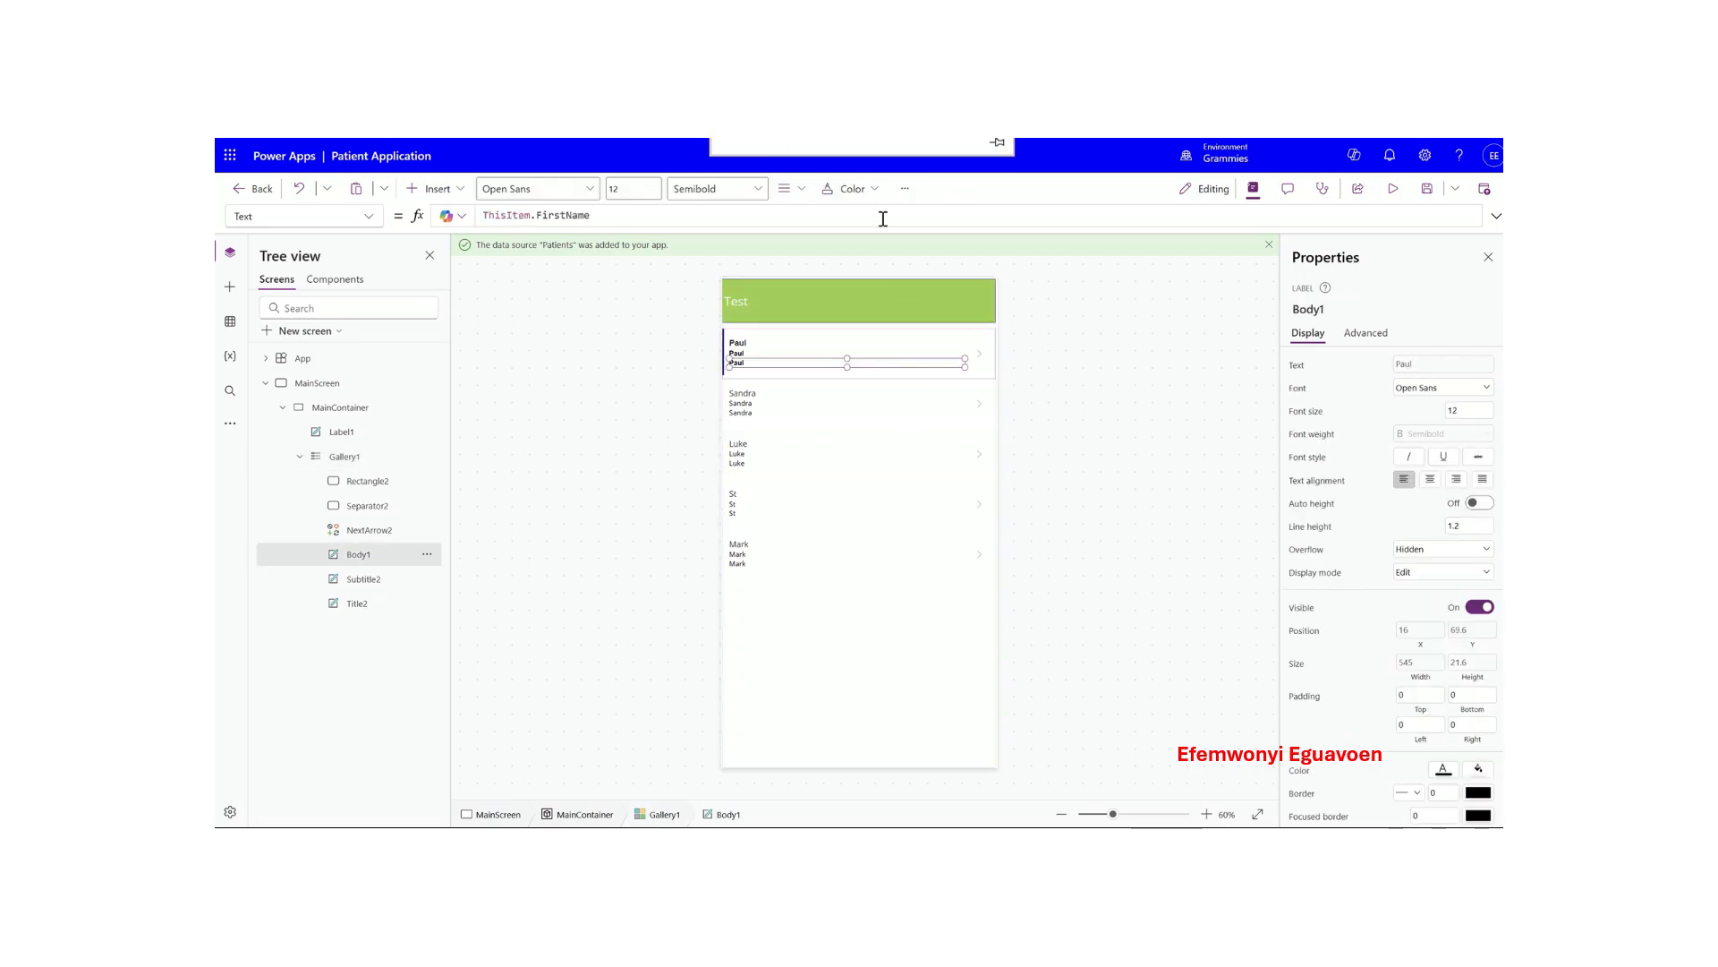
click(799, 353)
click(823, 343)
click(902, 365)
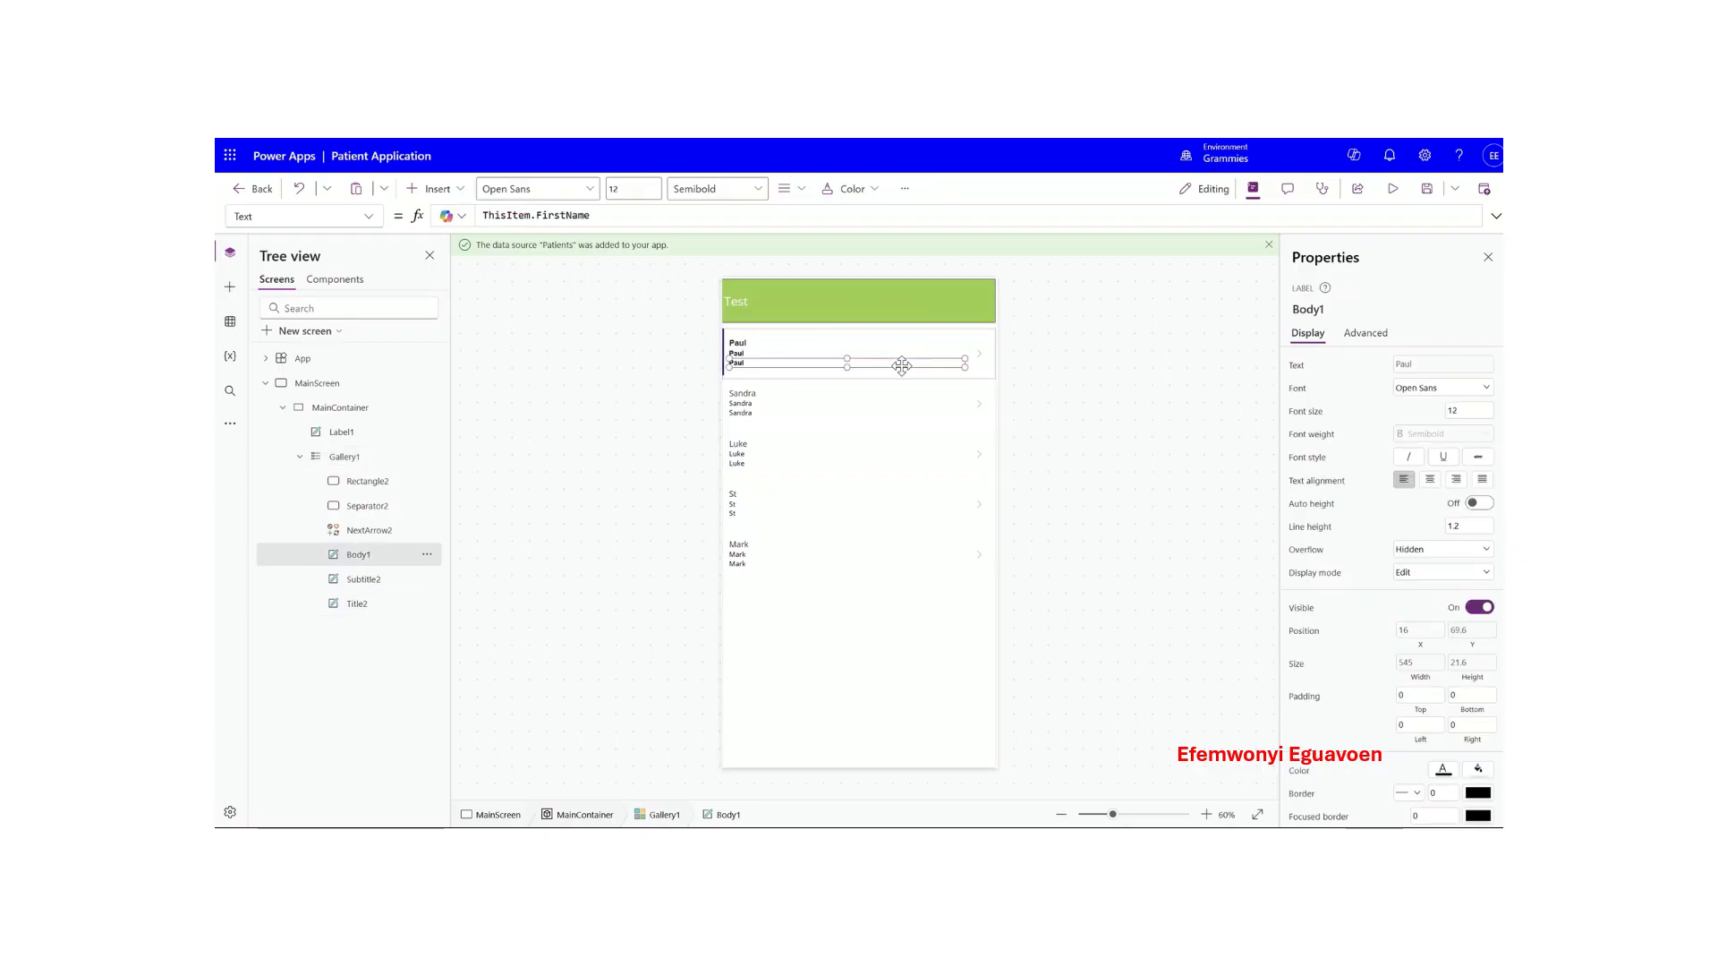
click(973, 369)
click(905, 347)
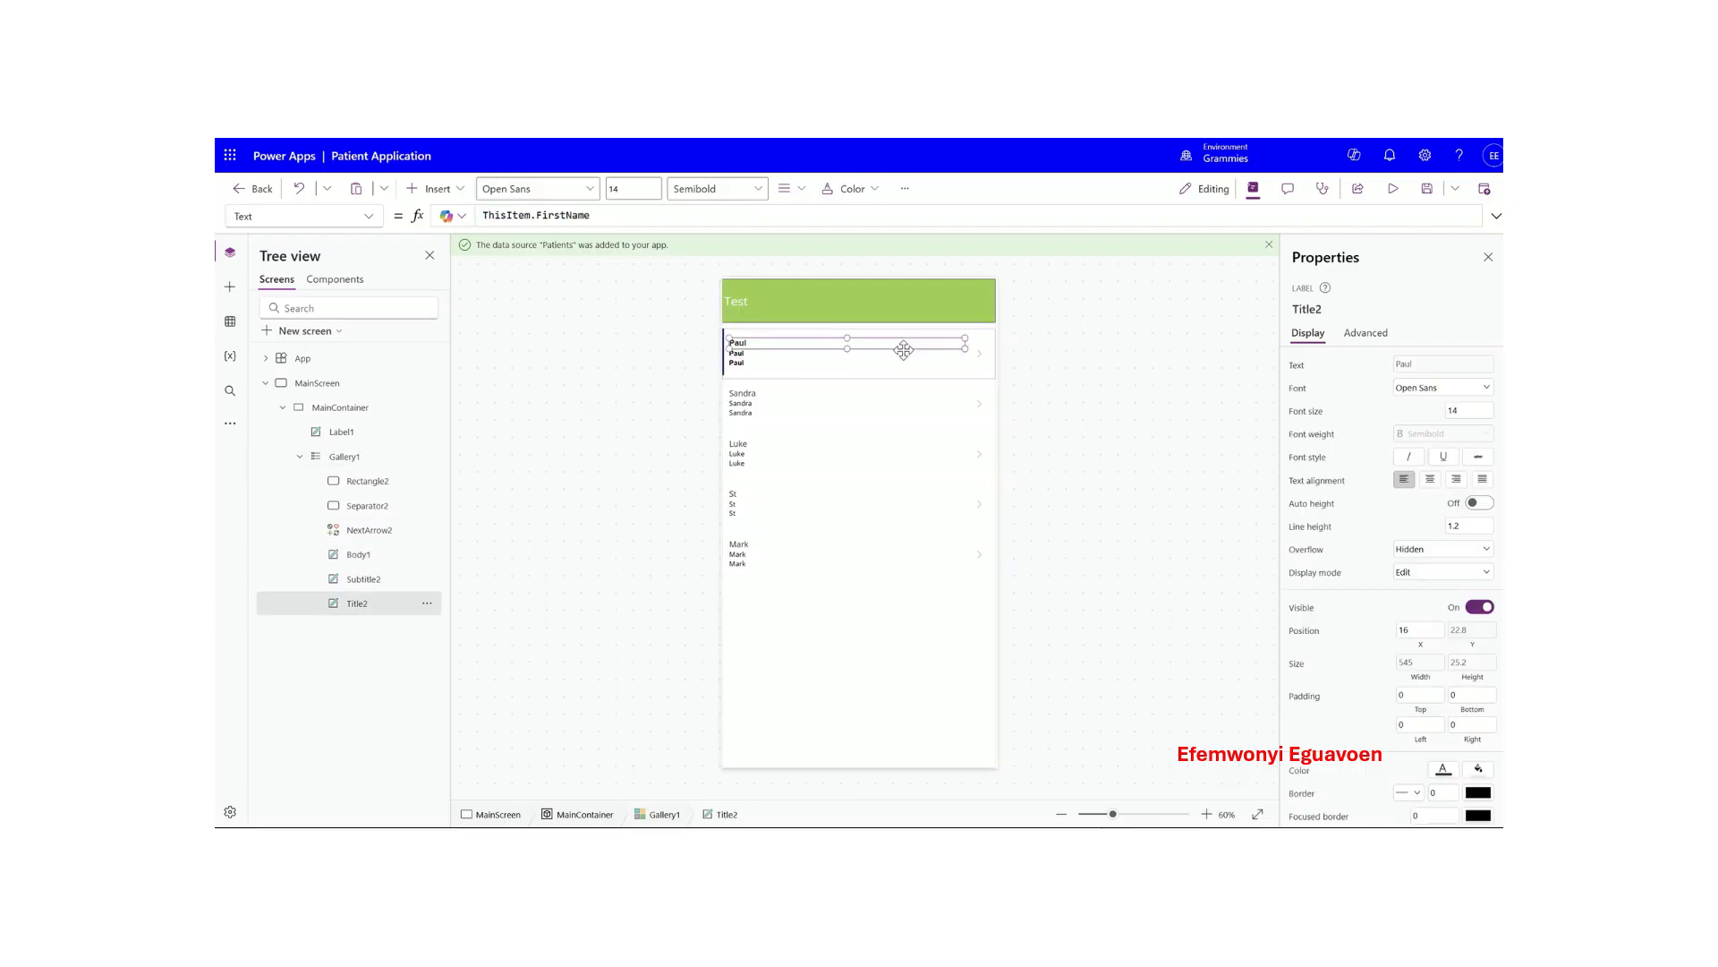
click(886, 356)
click(818, 342)
- Change the gallery layout to 'Title and subtitle'
click(735, 376)
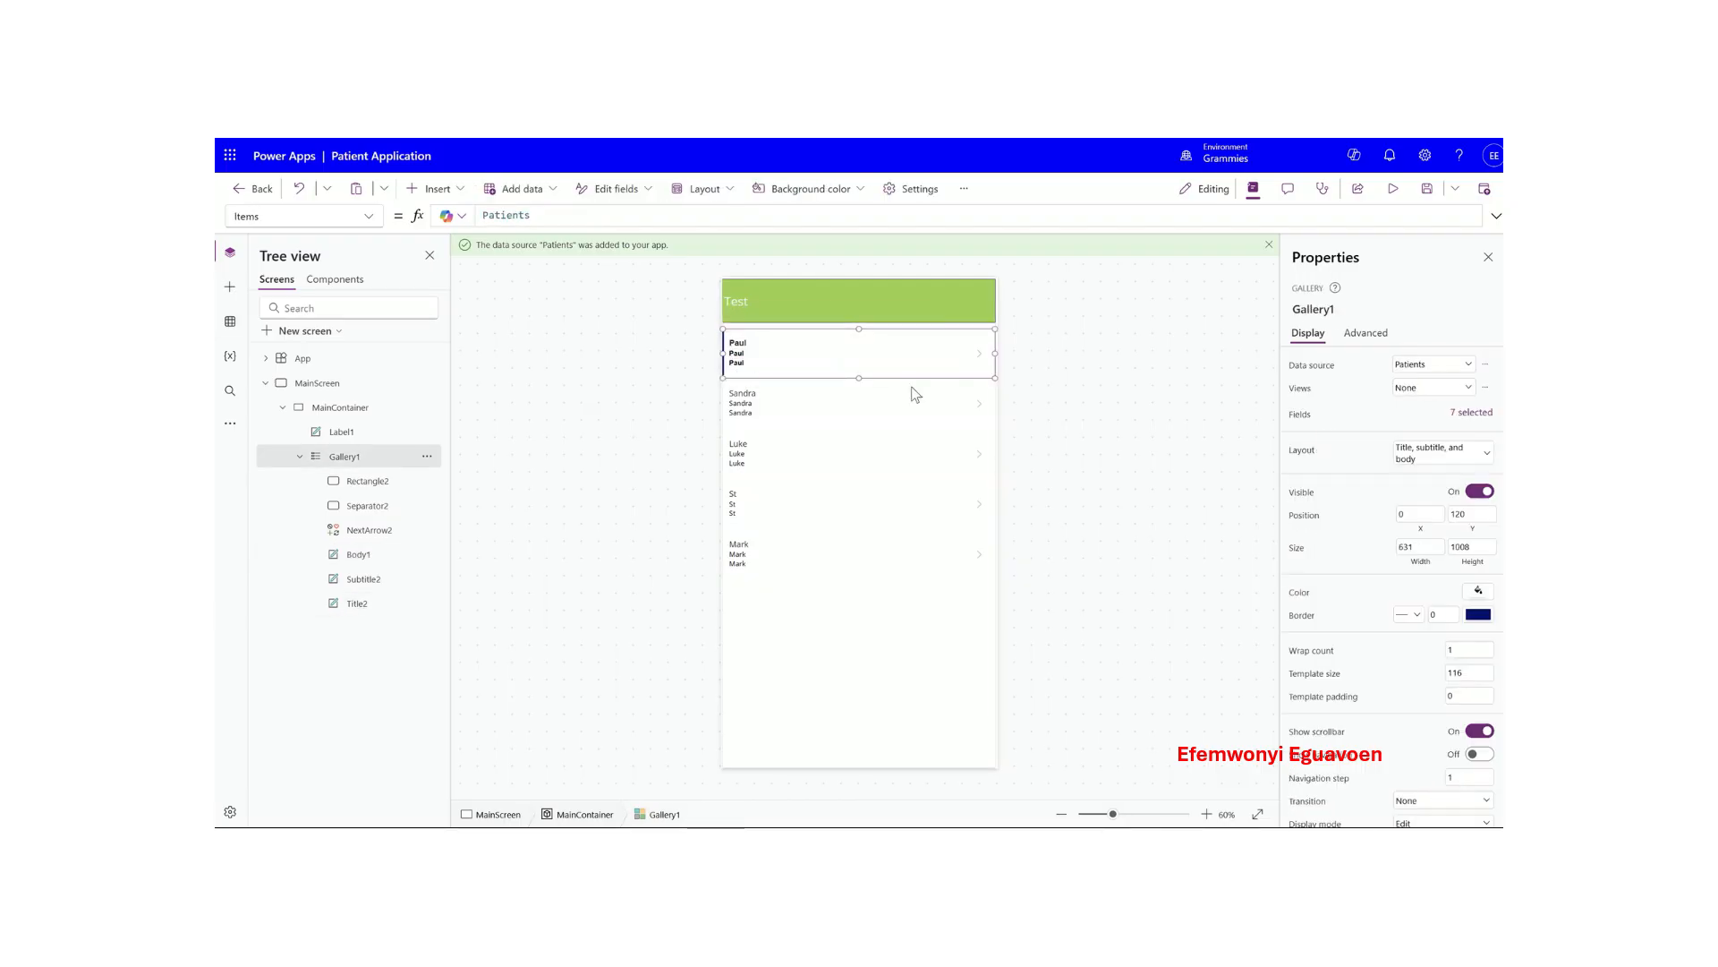
click(1441, 453)
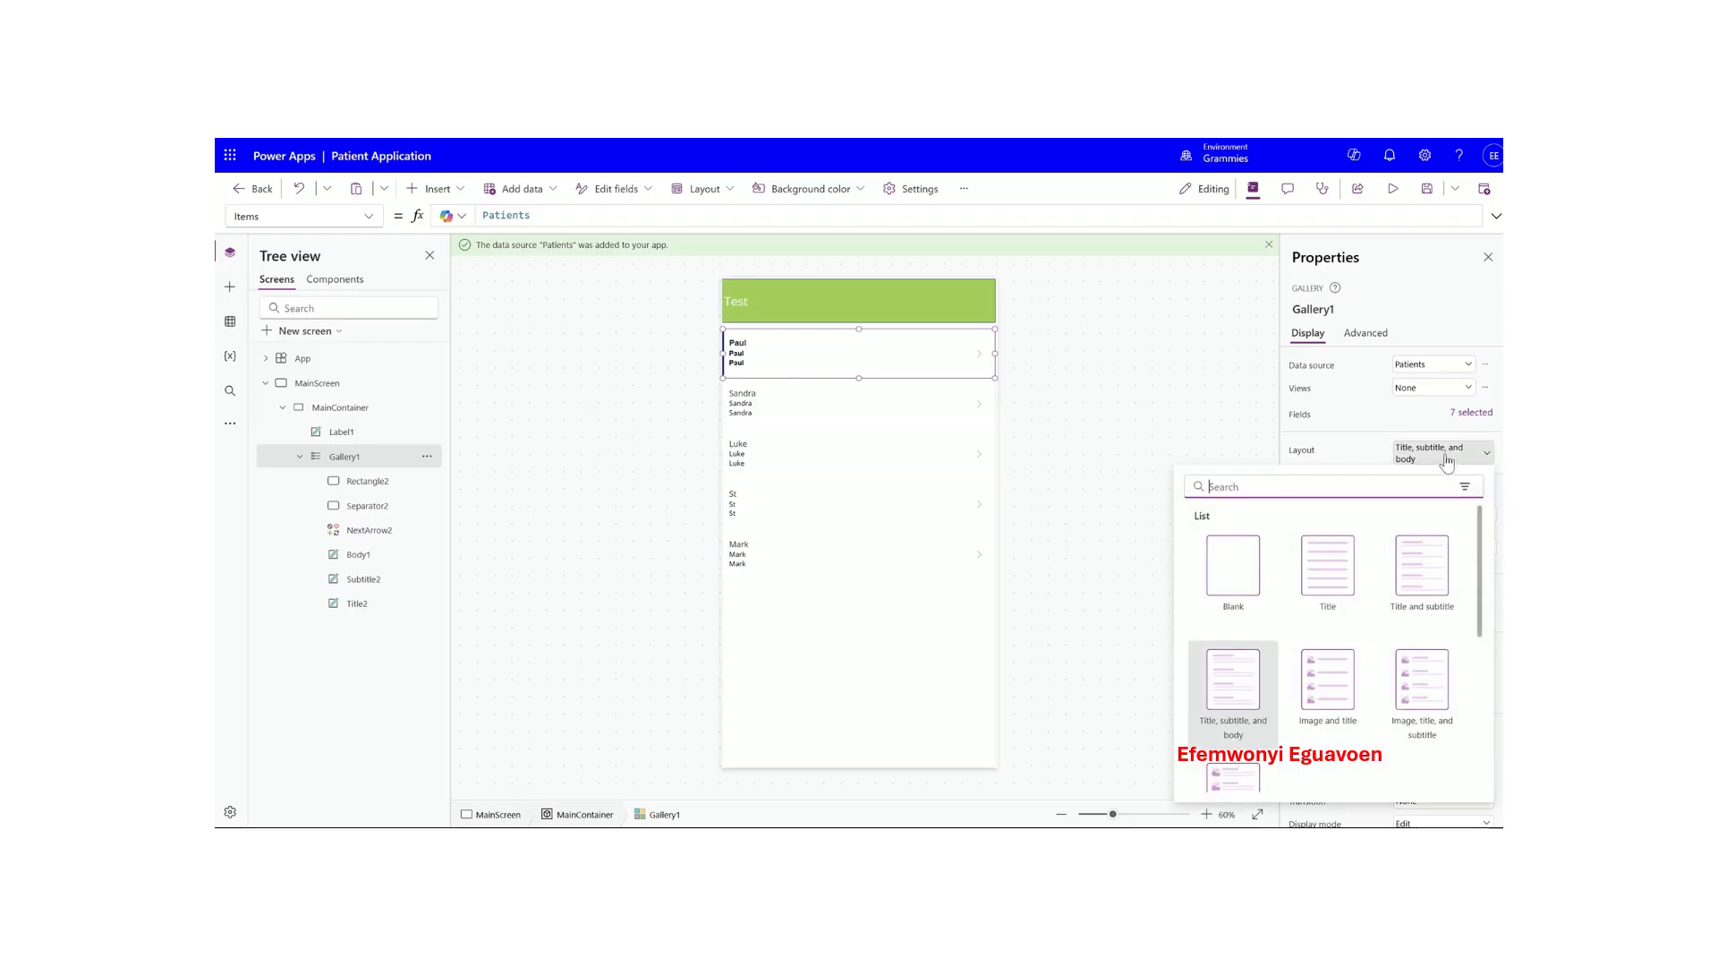
click(1427, 569)
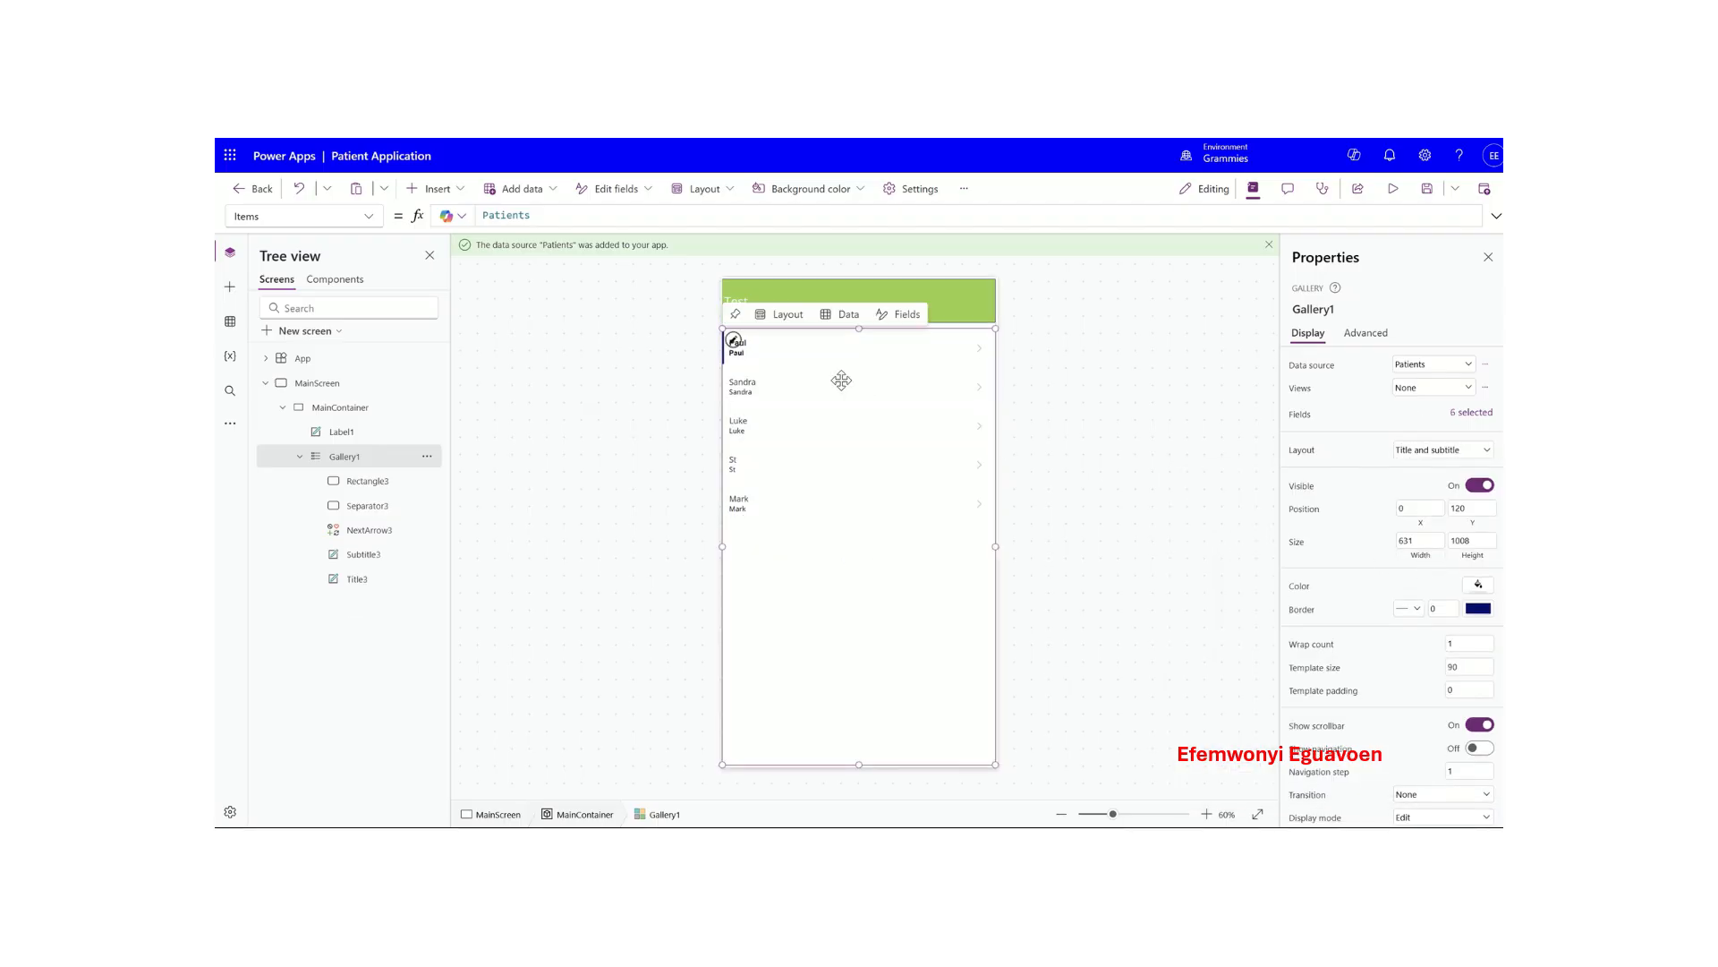
click(367, 506)
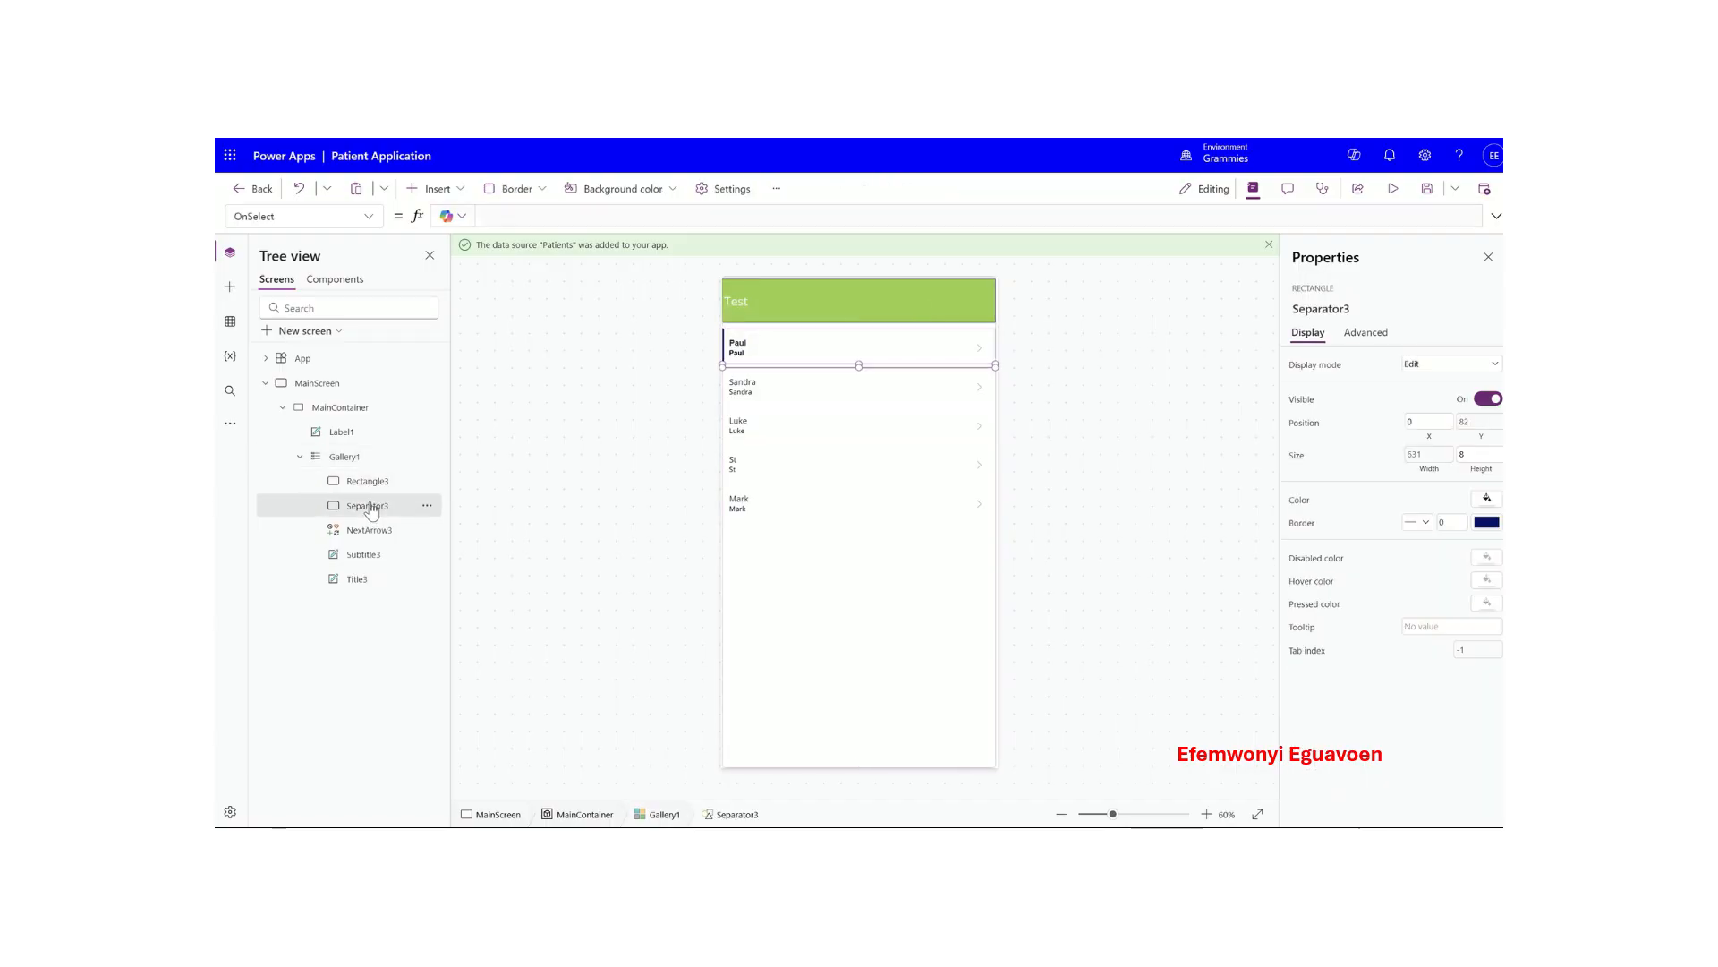
- Give the gallery row separators a border width of 1 and a black colour
click(1438, 522)
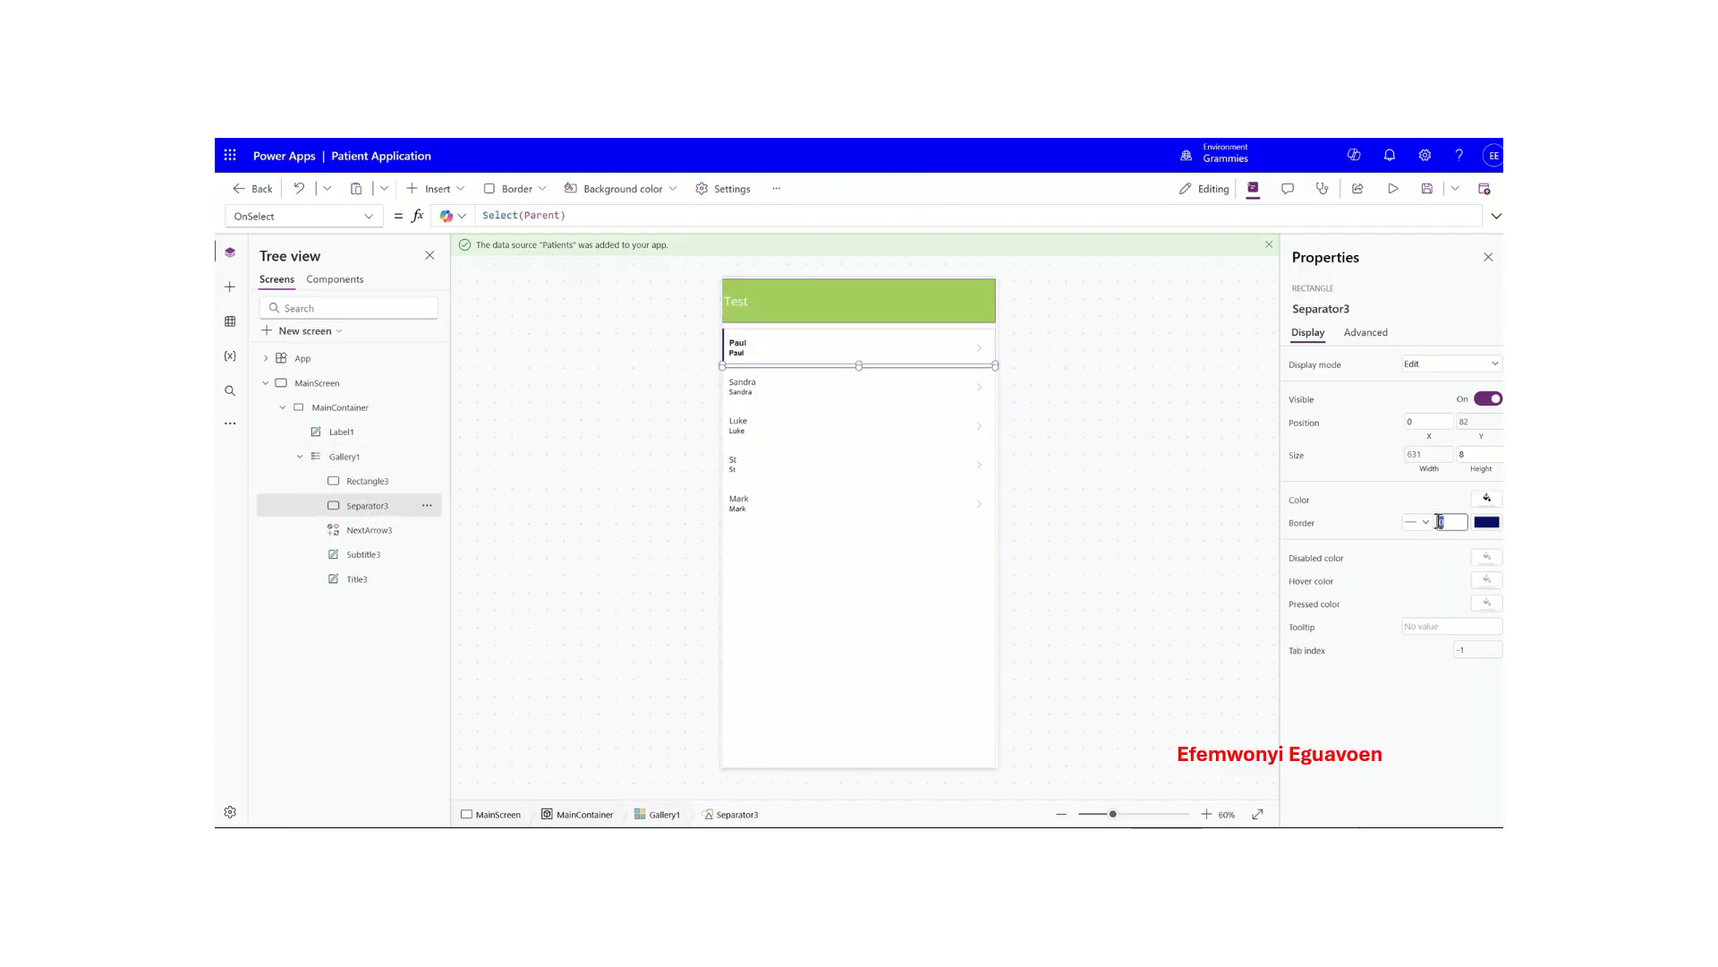
click(1385, 555)
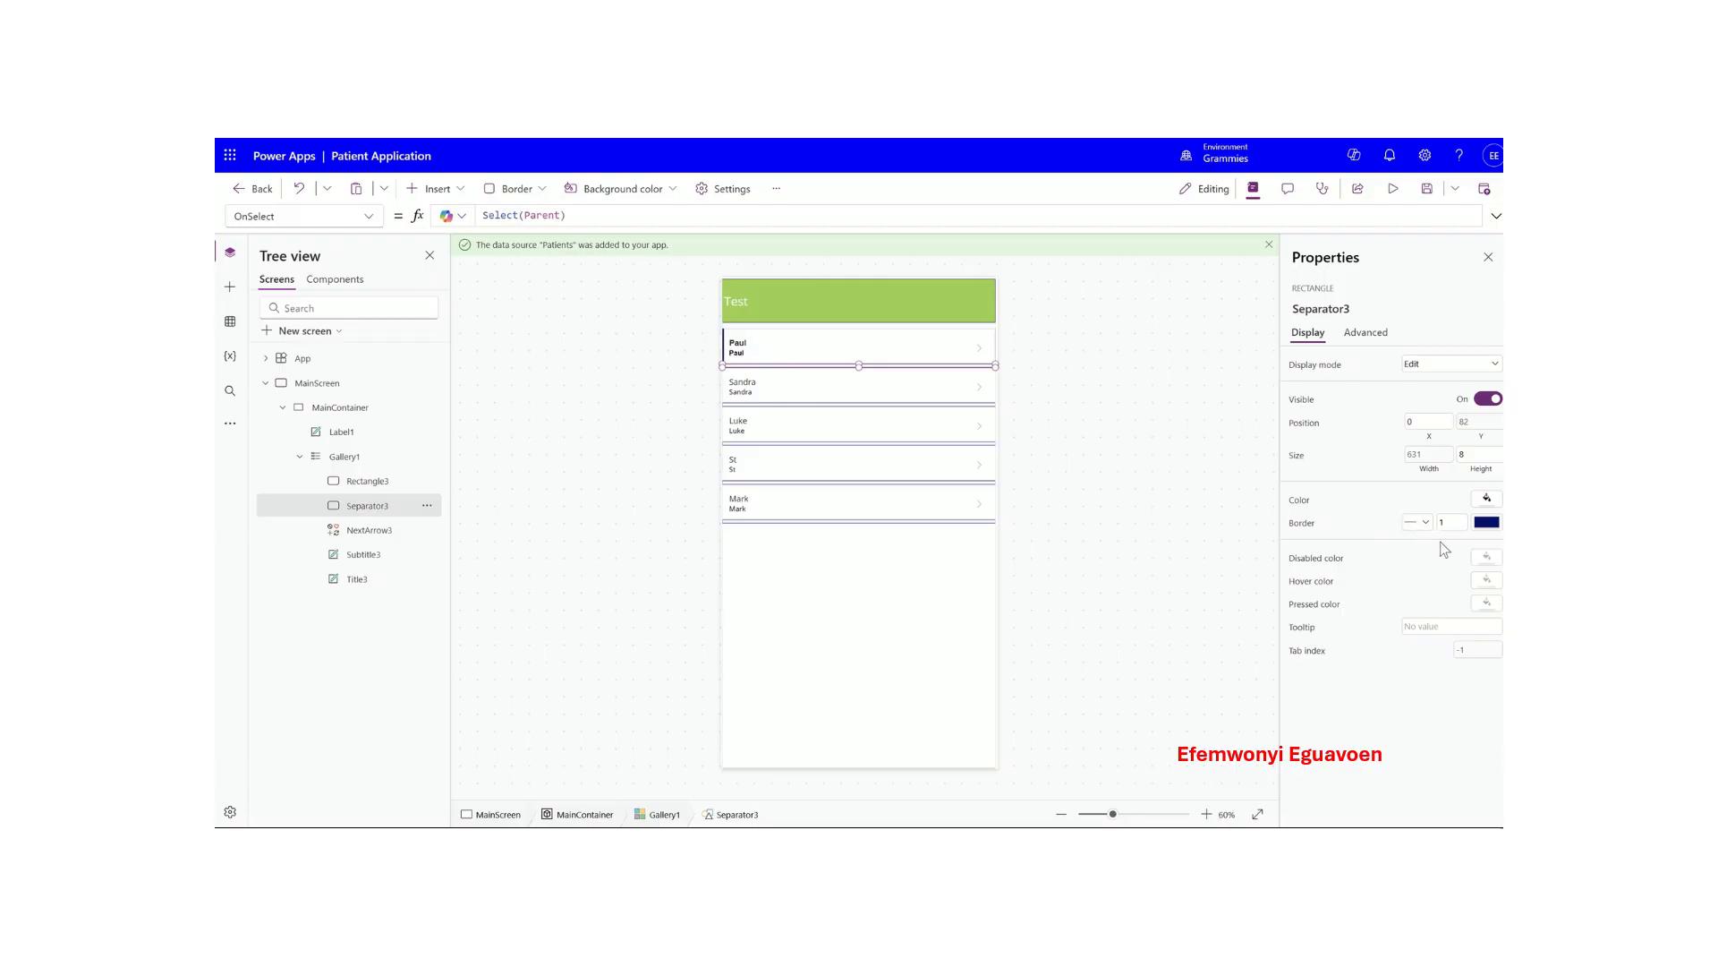
click(1488, 497)
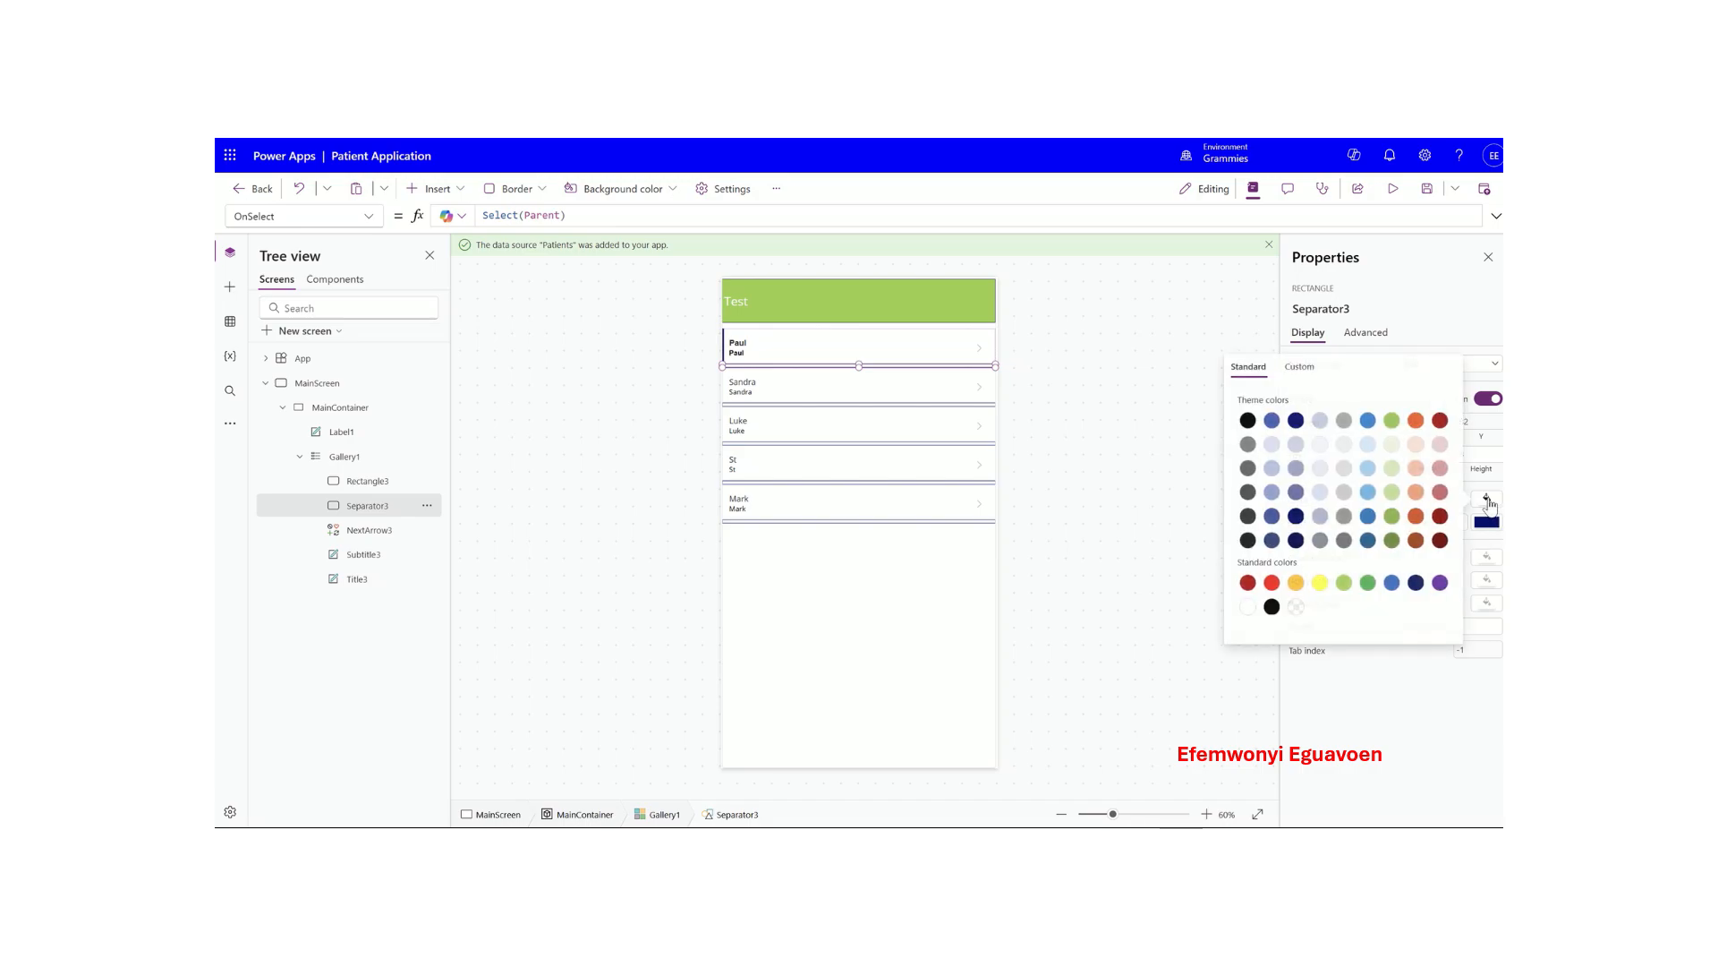
click(1271, 607)
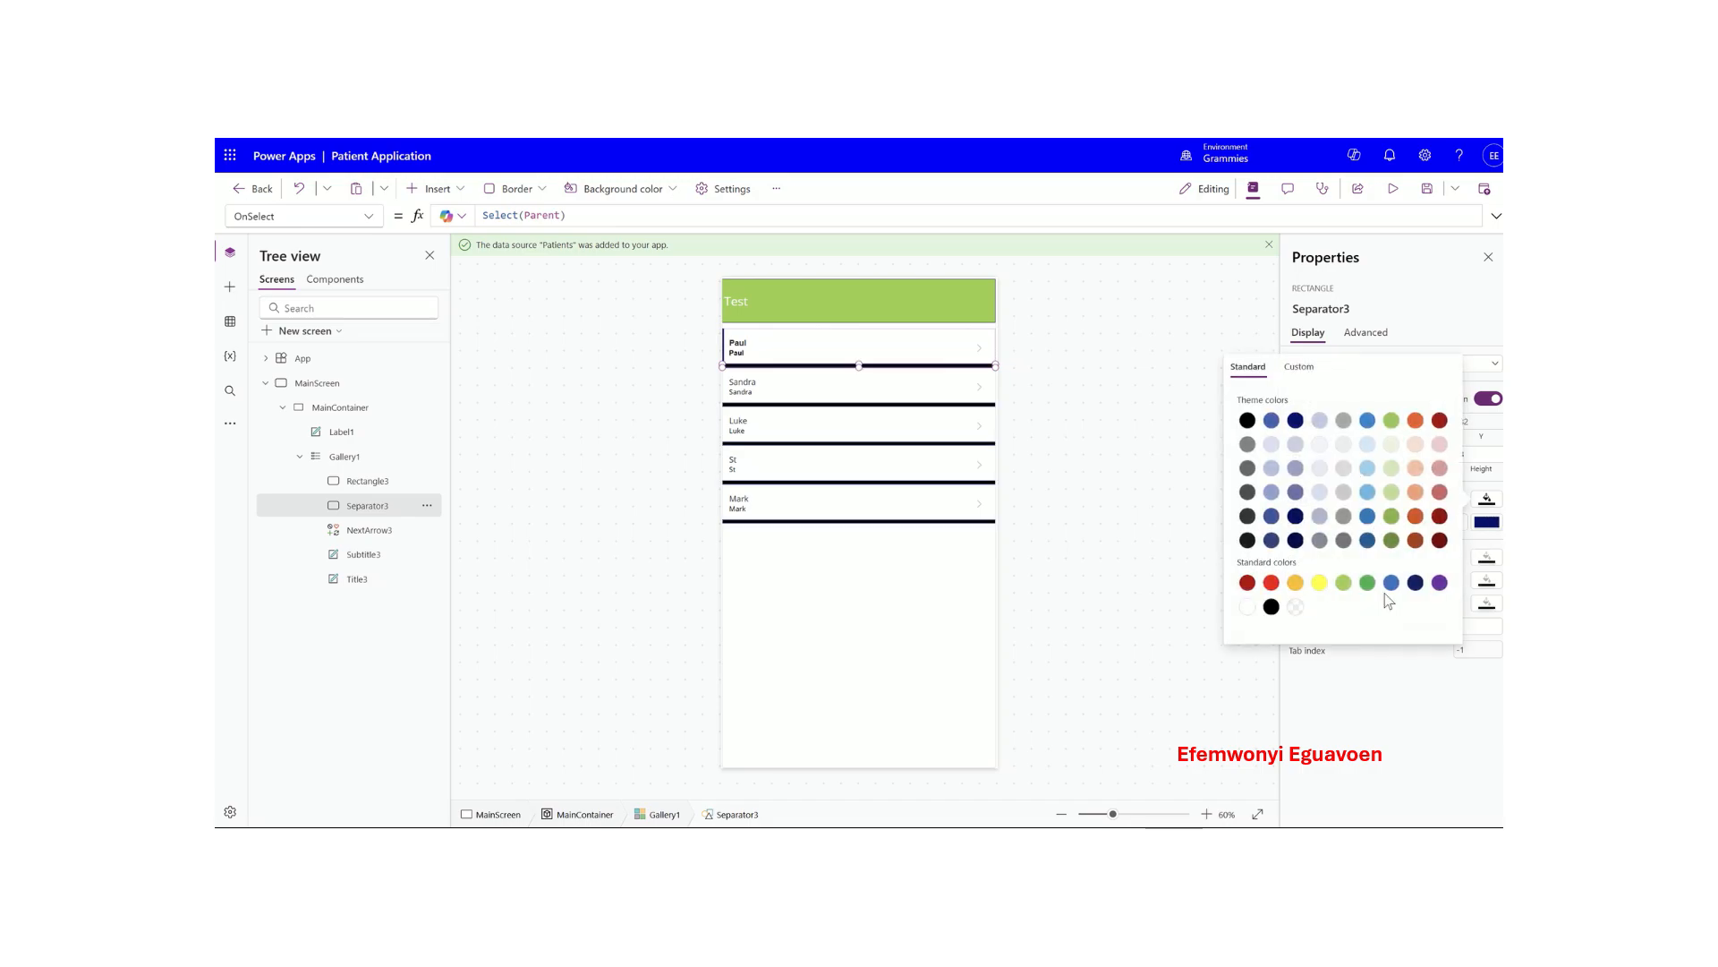
click(1371, 677)
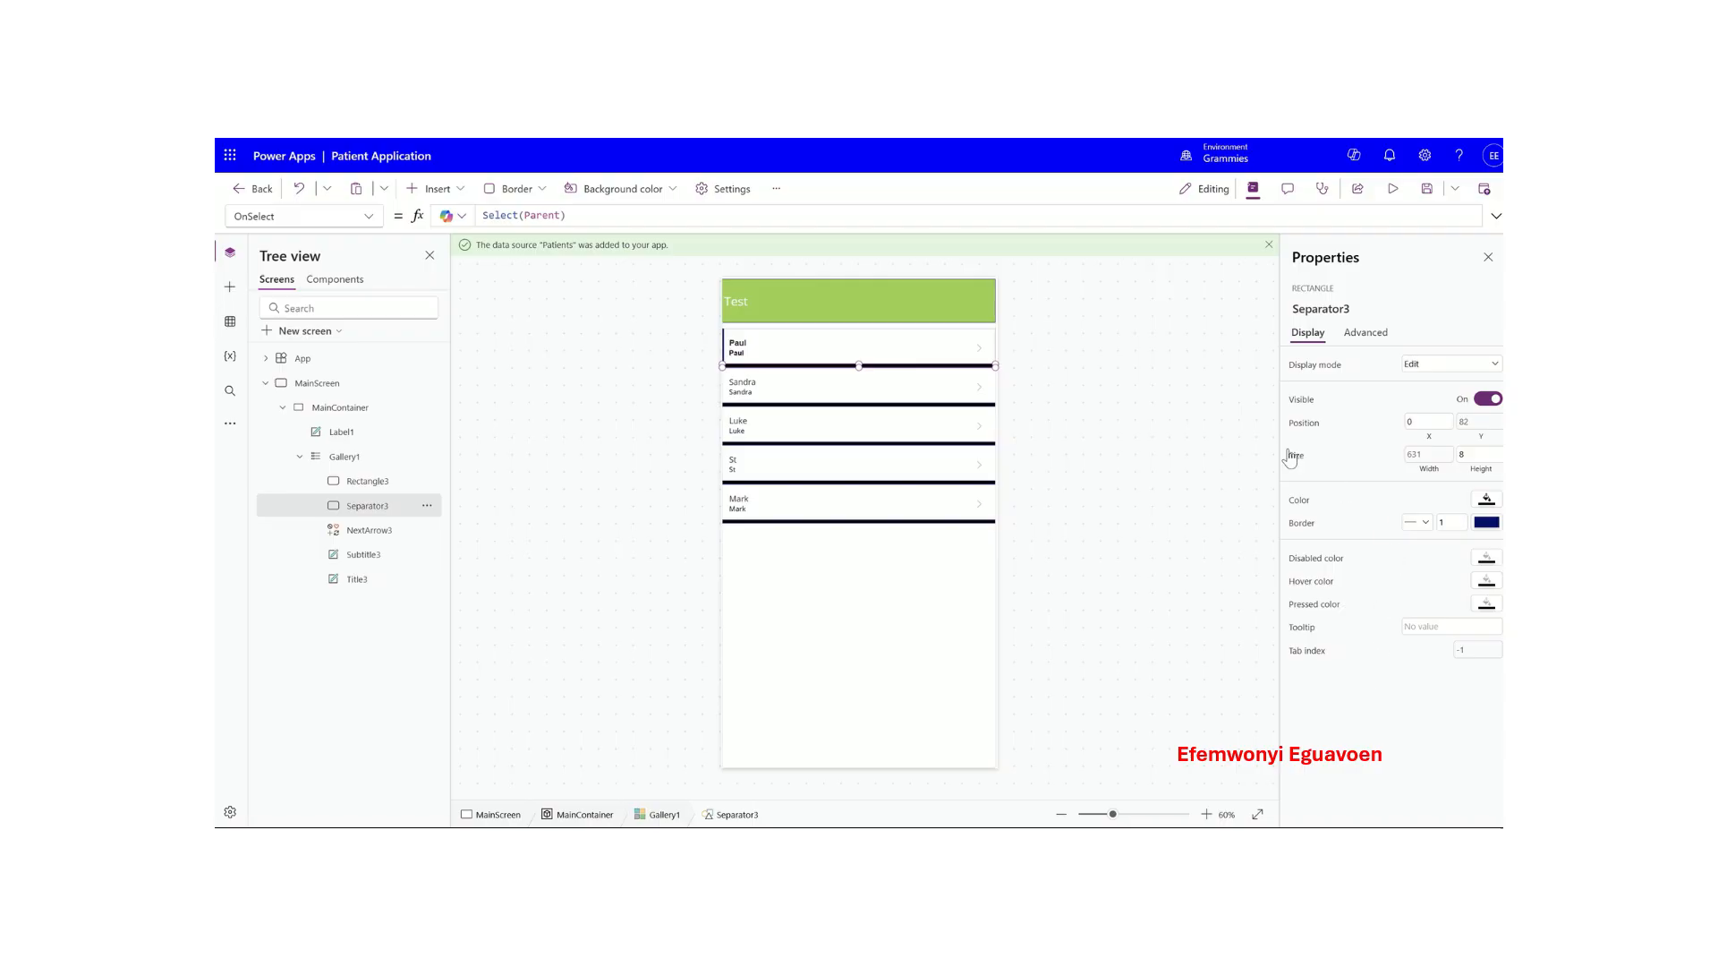
click(976, 346)
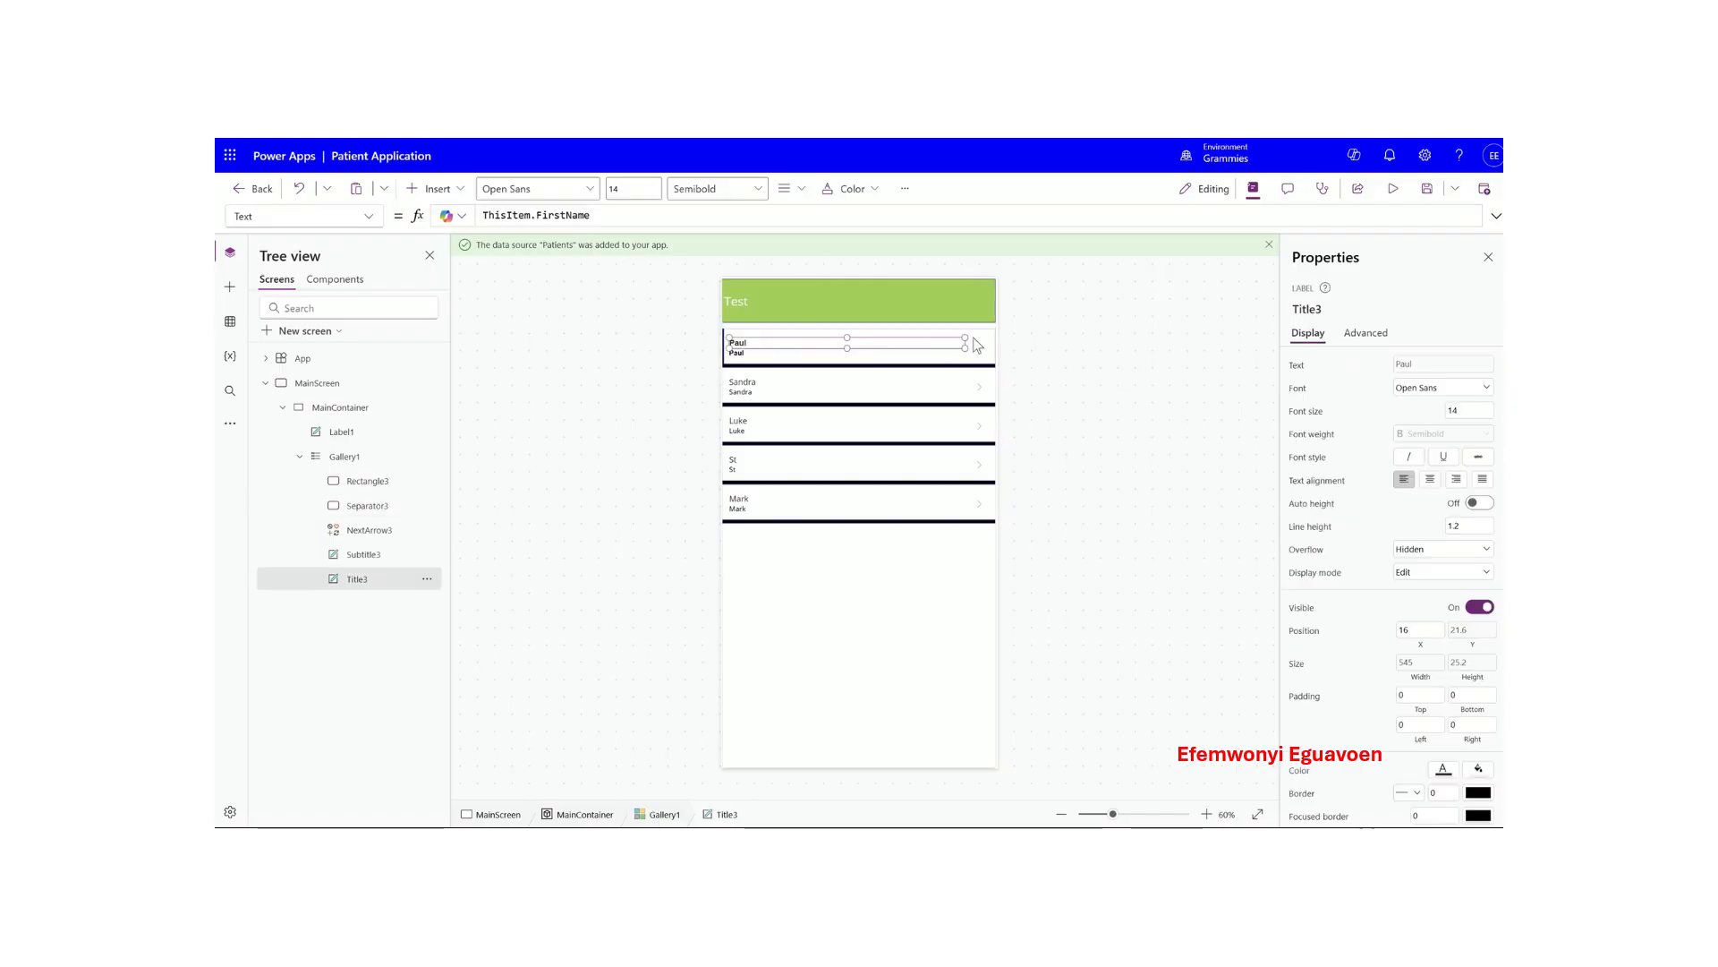
click(969, 331)
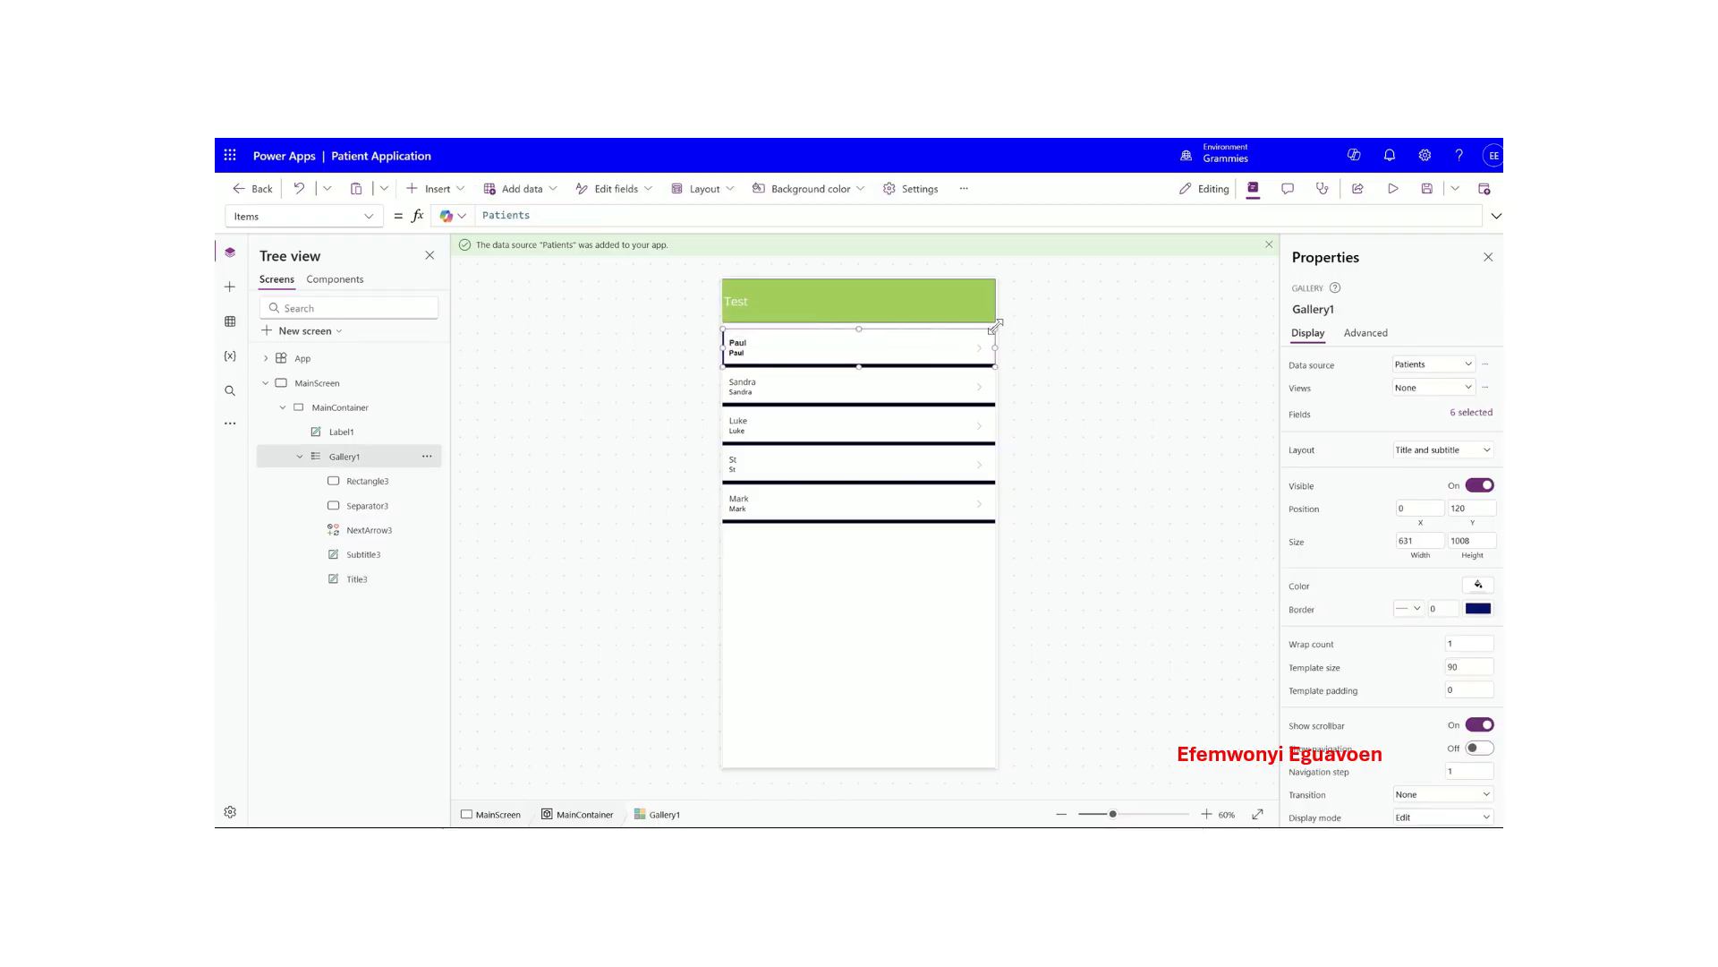
- Resize and reposition Gallery1 so its top edge sits below the header
drag(996, 326, 996, 395)
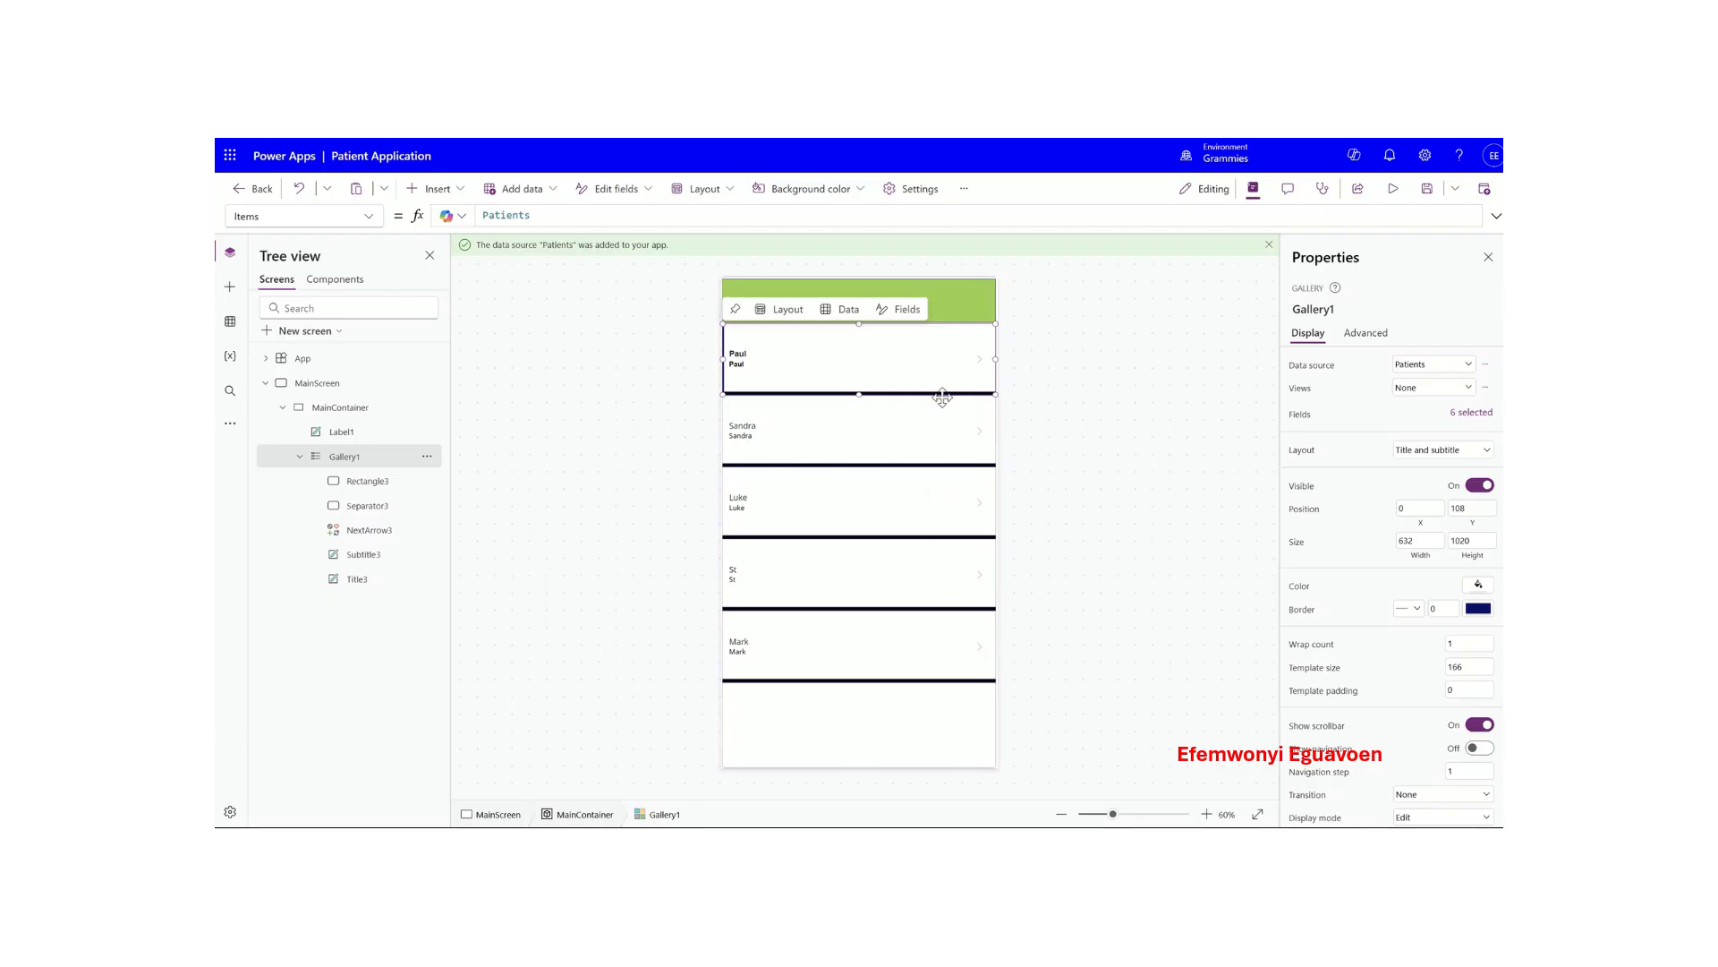
click(964, 356)
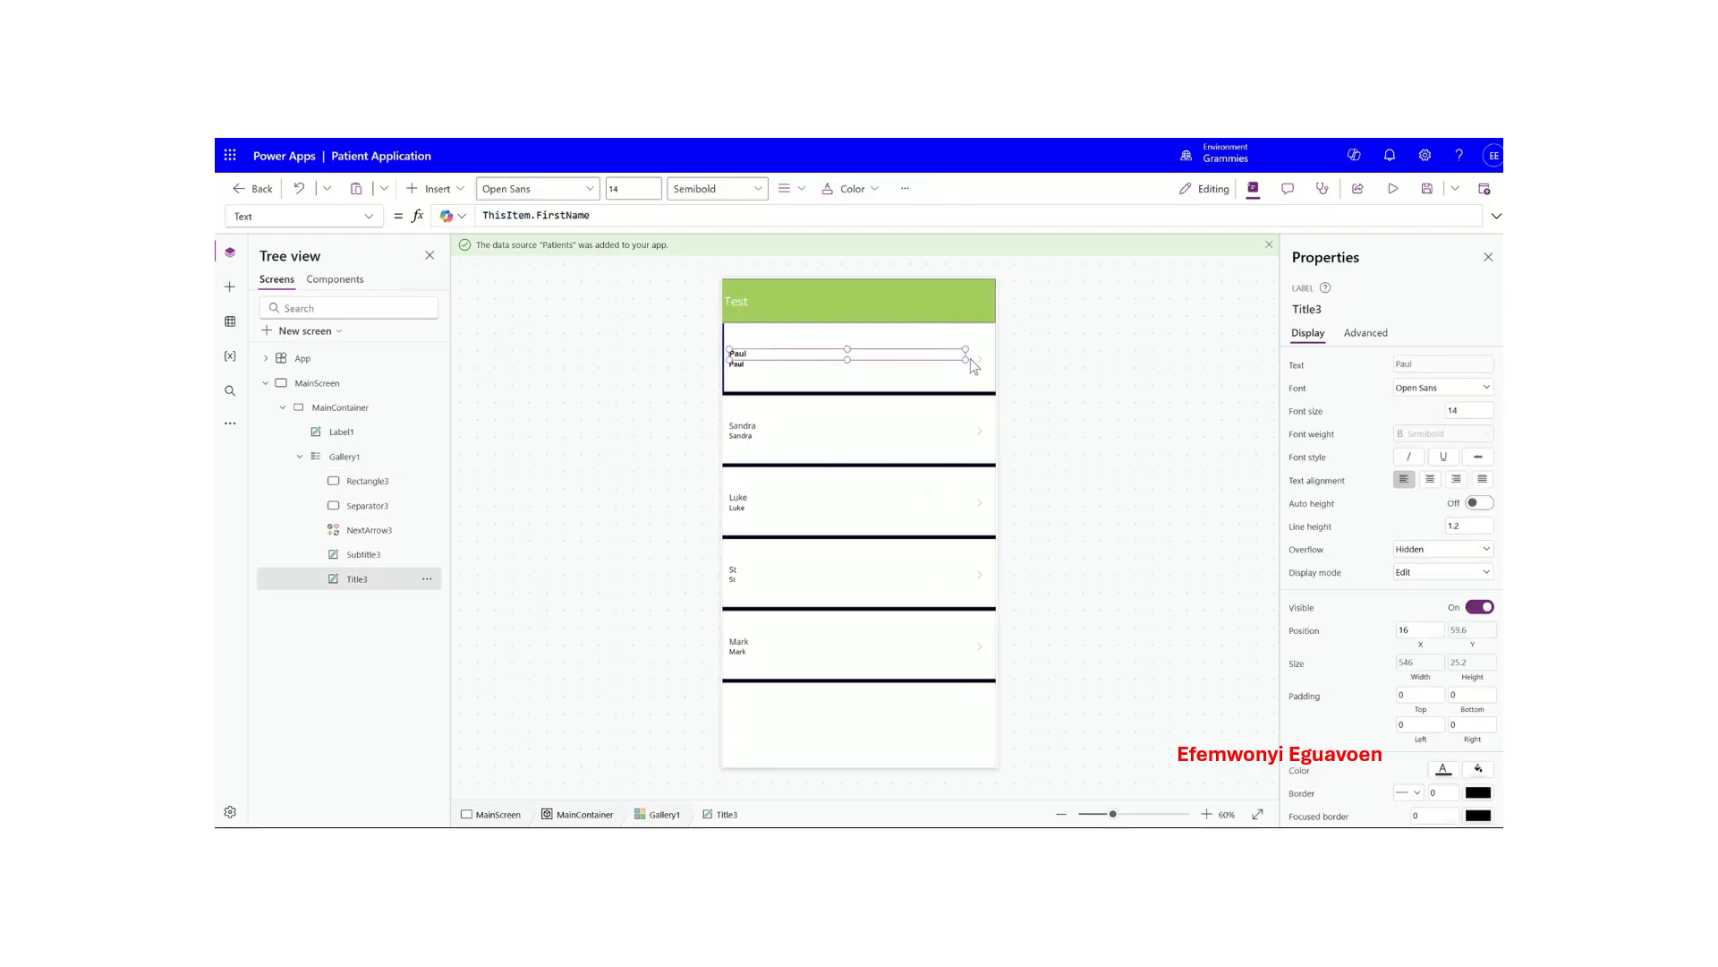
click(971, 365)
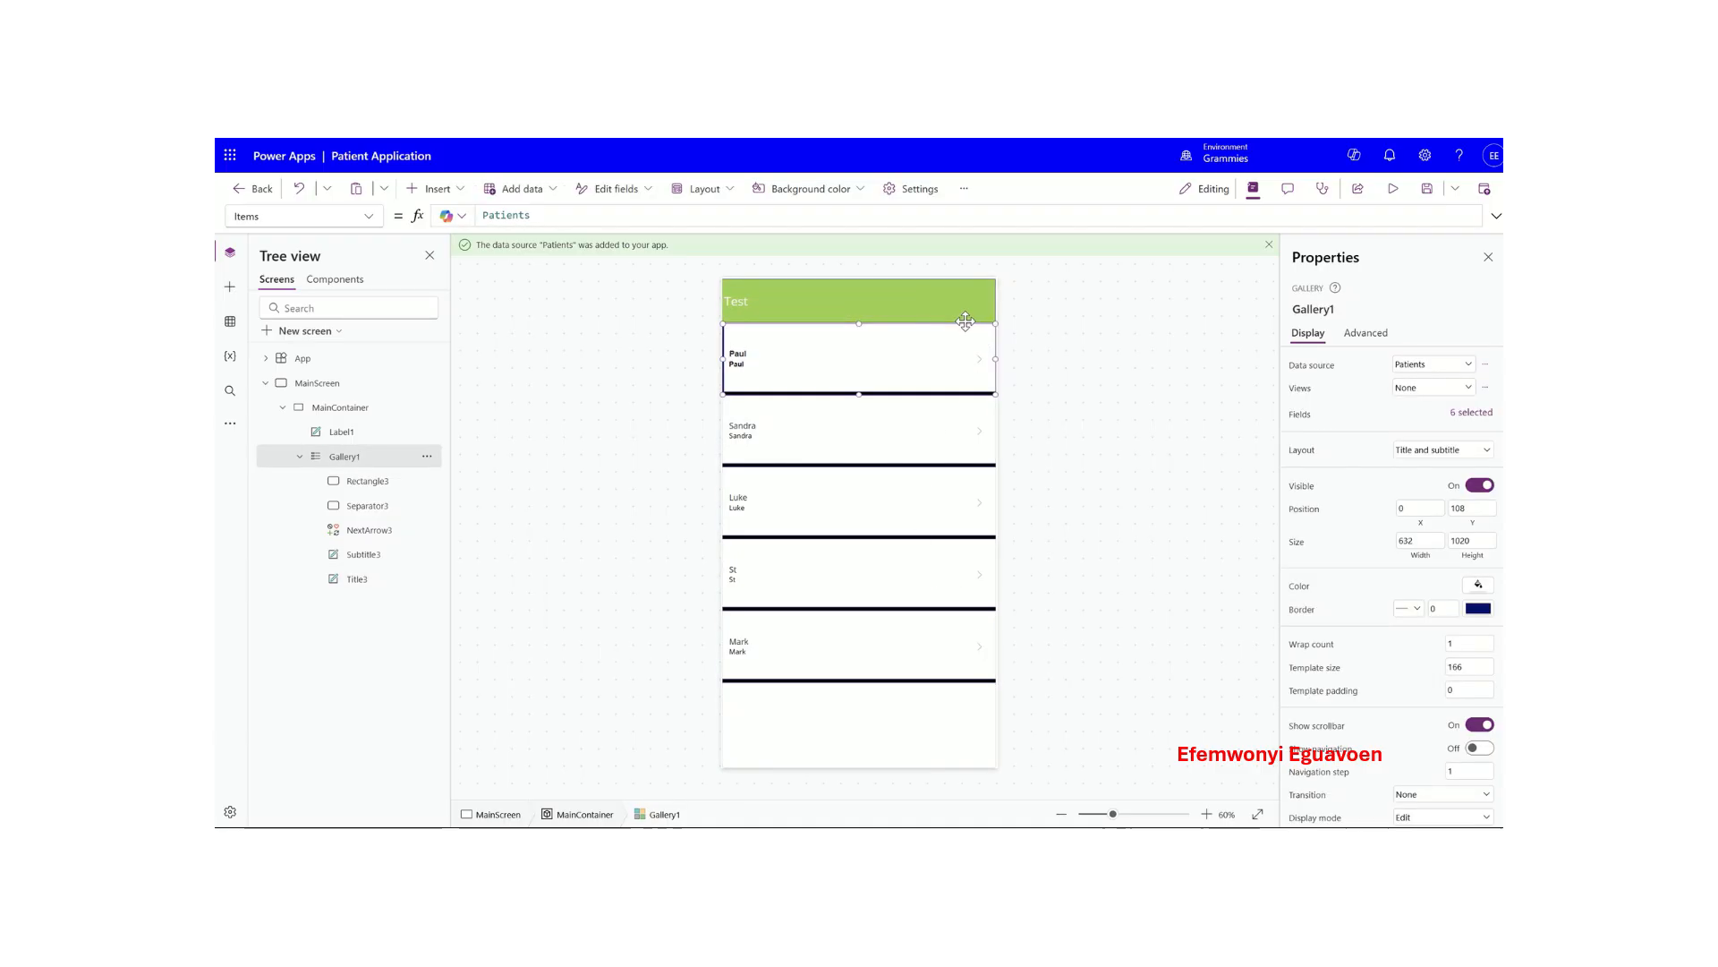
drag(962, 323, 962, 327)
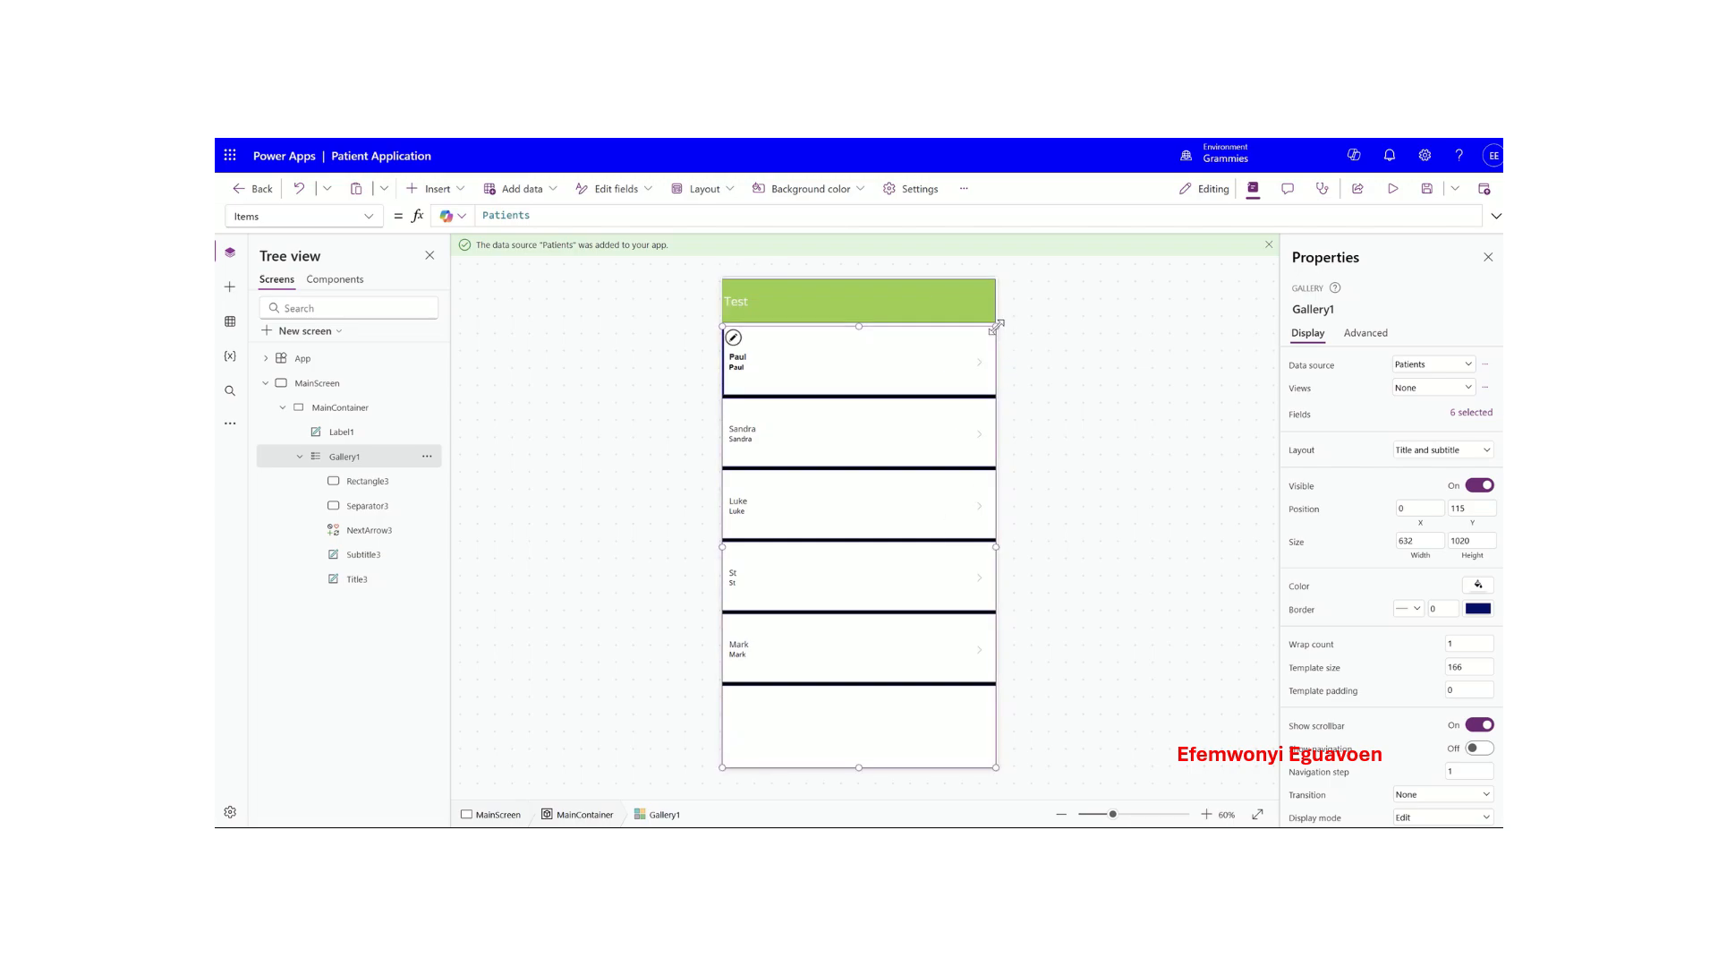
drag(996, 326, 994, 350)
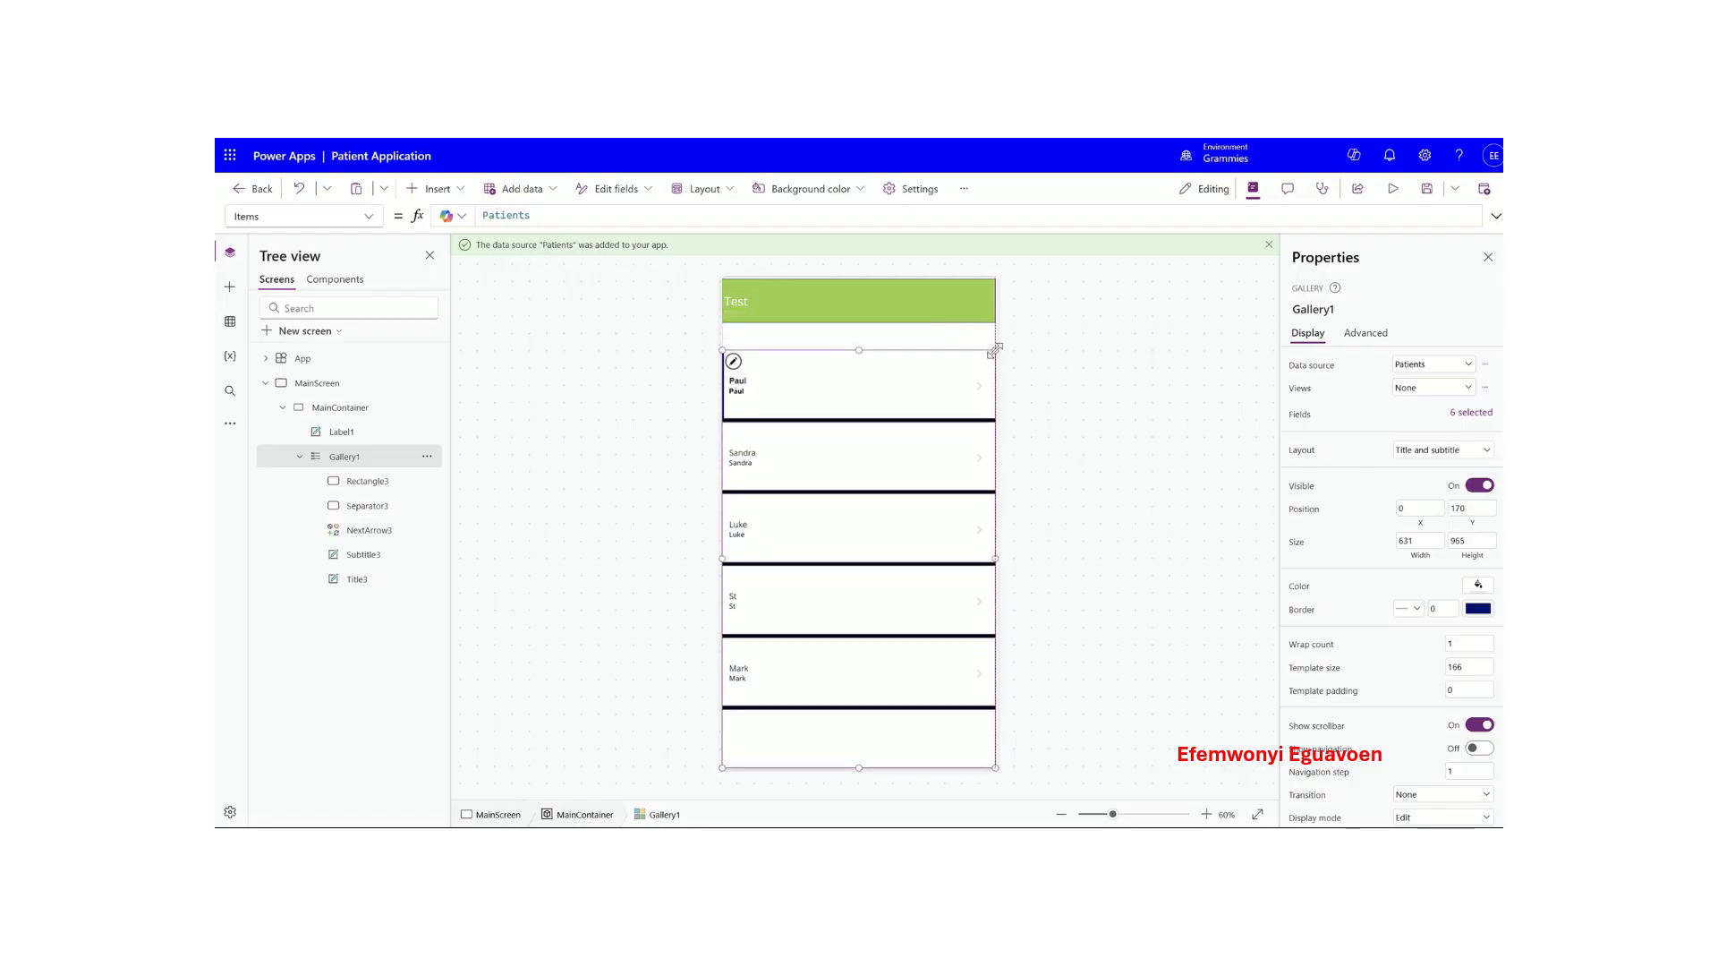
- Set the patients gallery's border thickness to 1
click(958, 304)
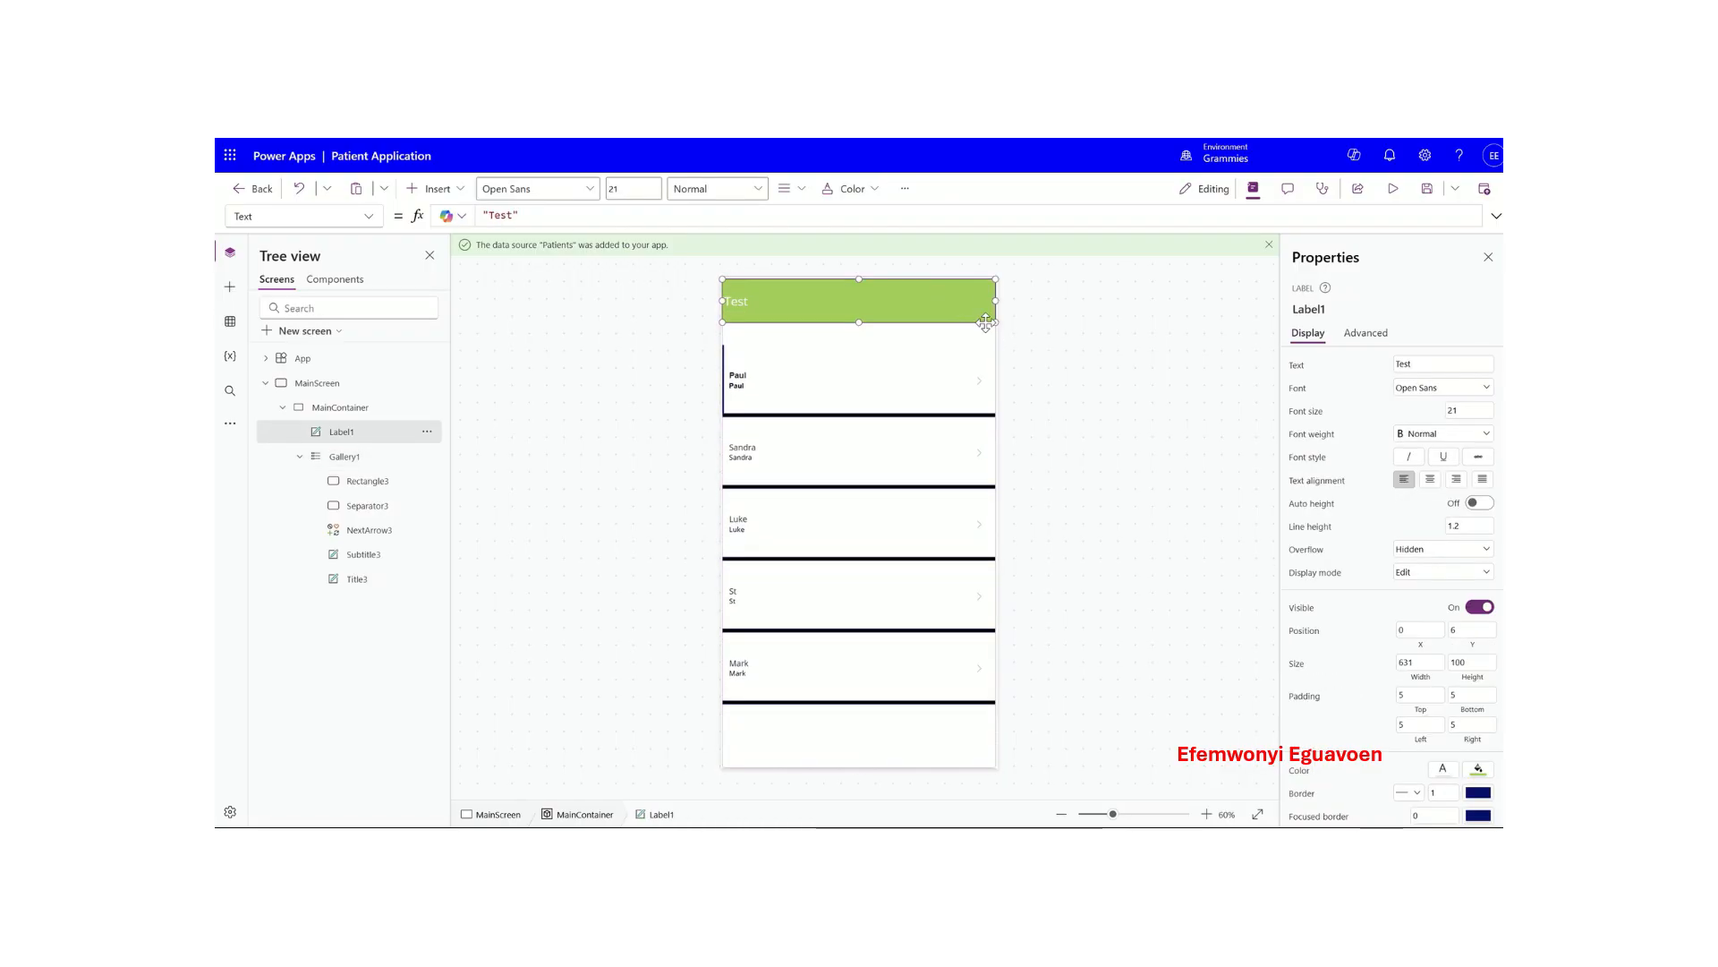
click(901, 383)
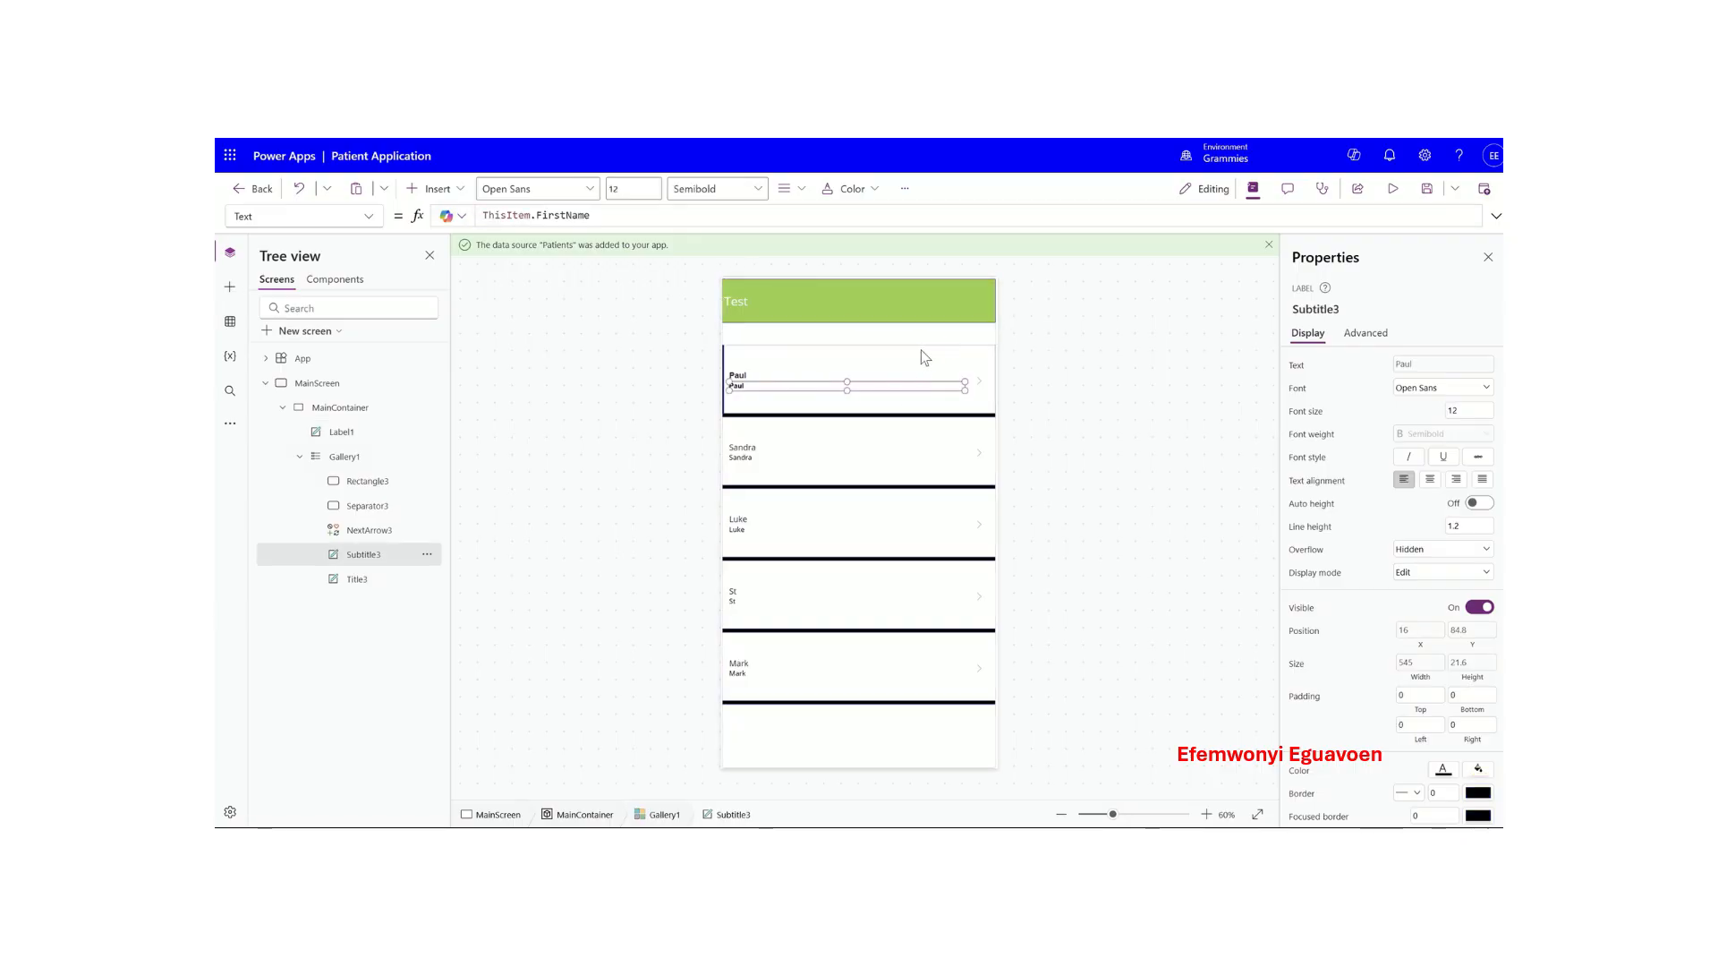
click(974, 343)
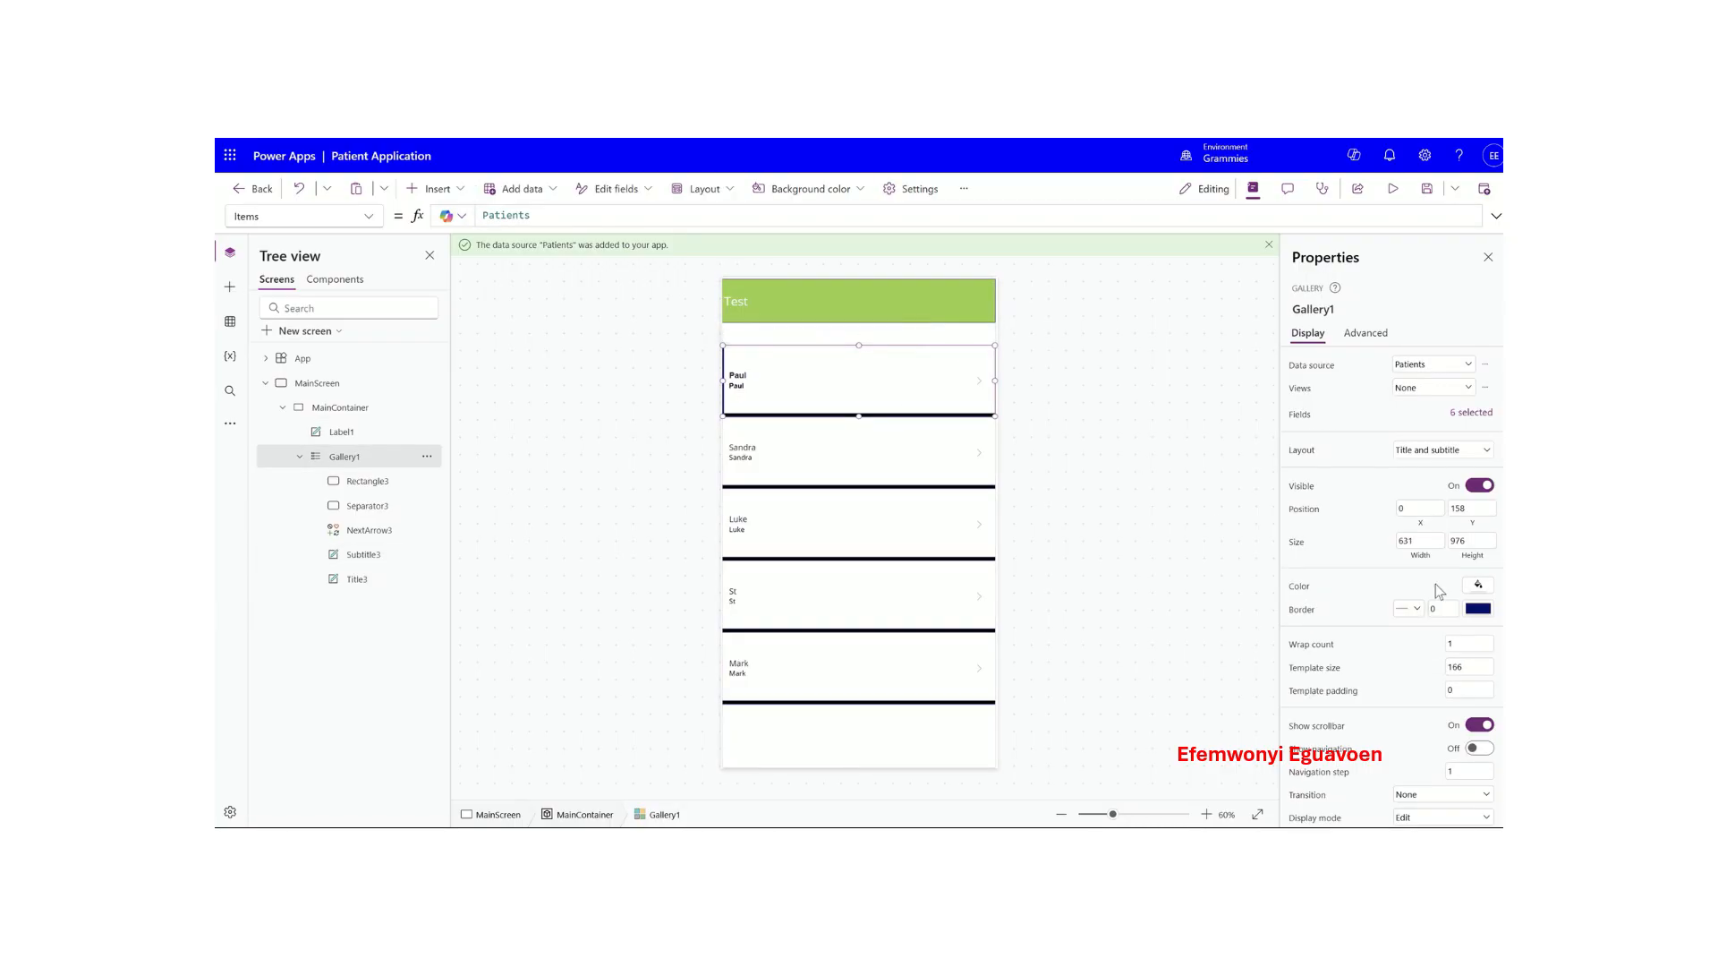
drag(1441, 615, 1425, 614)
text(1)
click(1364, 575)
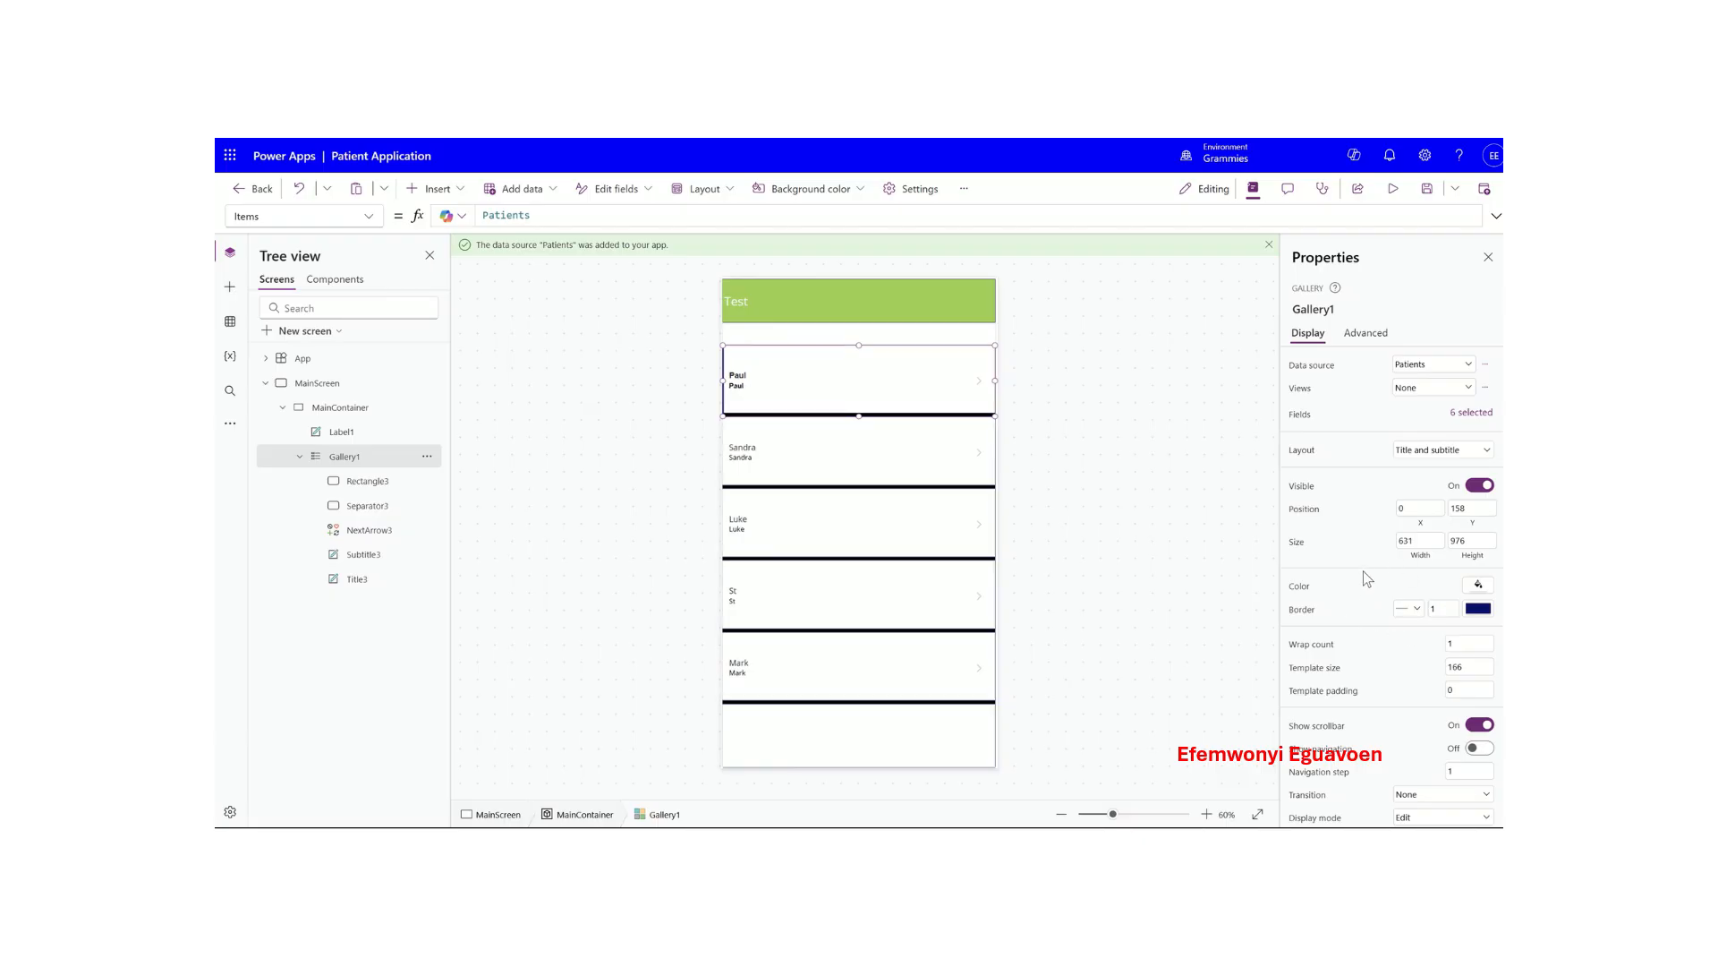
- Make the green Test header taller so it meets the gallery
click(1128, 484)
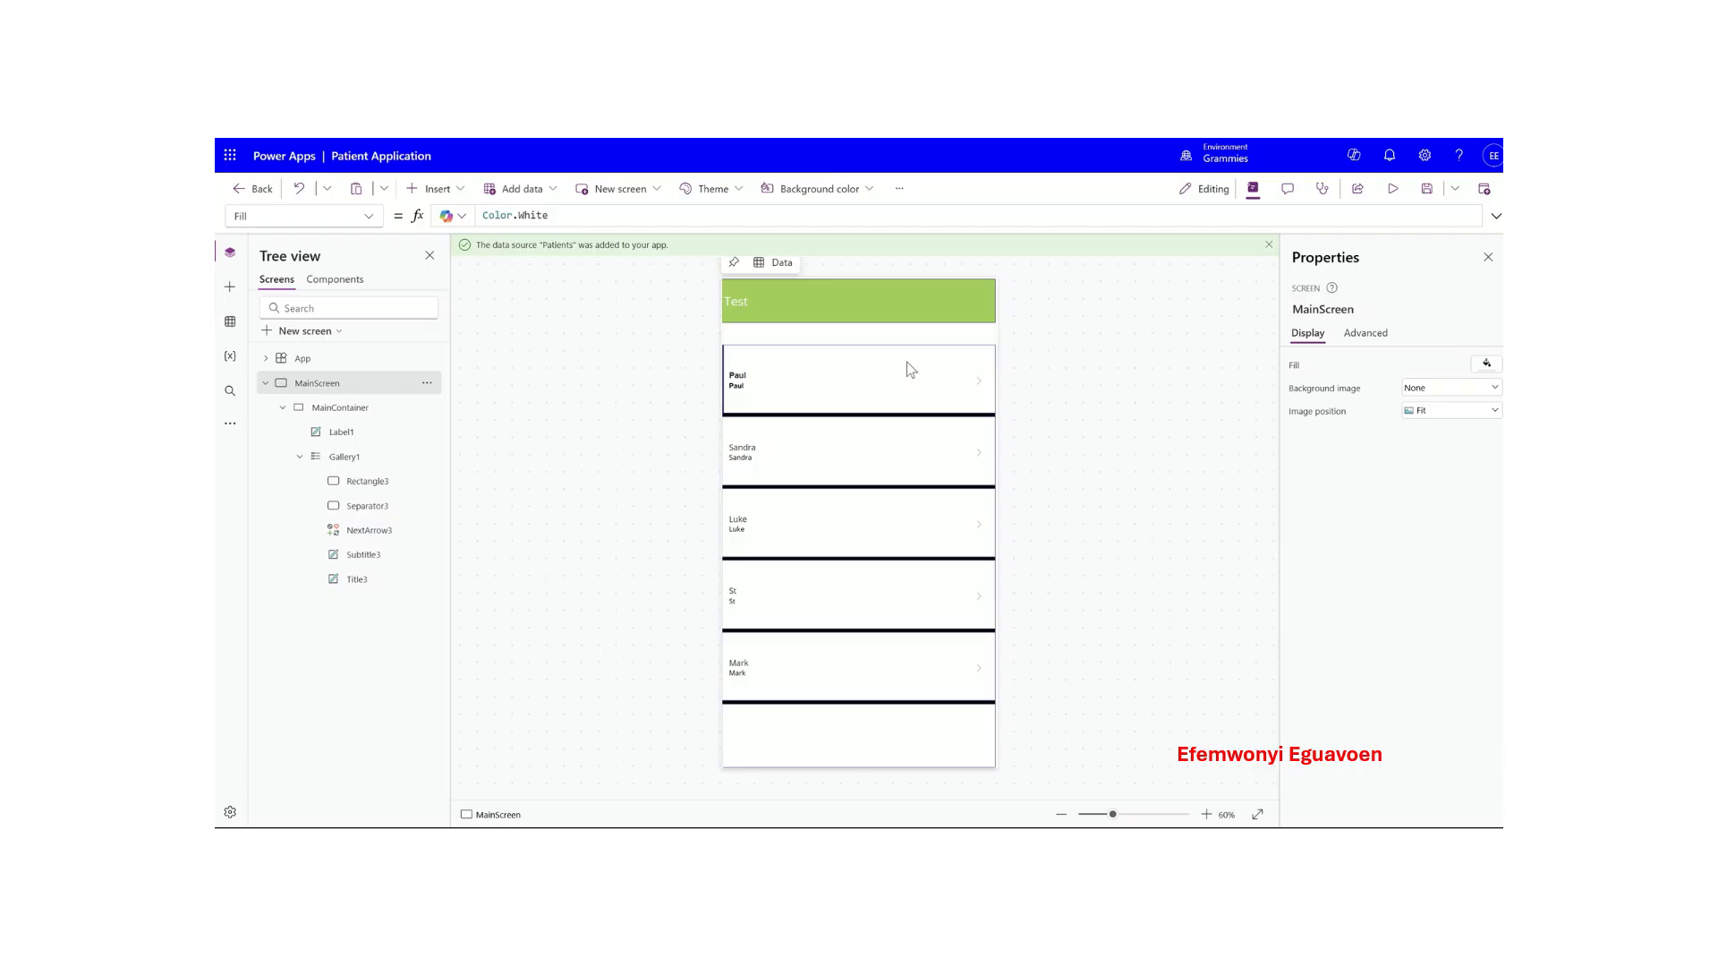
click(894, 442)
click(985, 318)
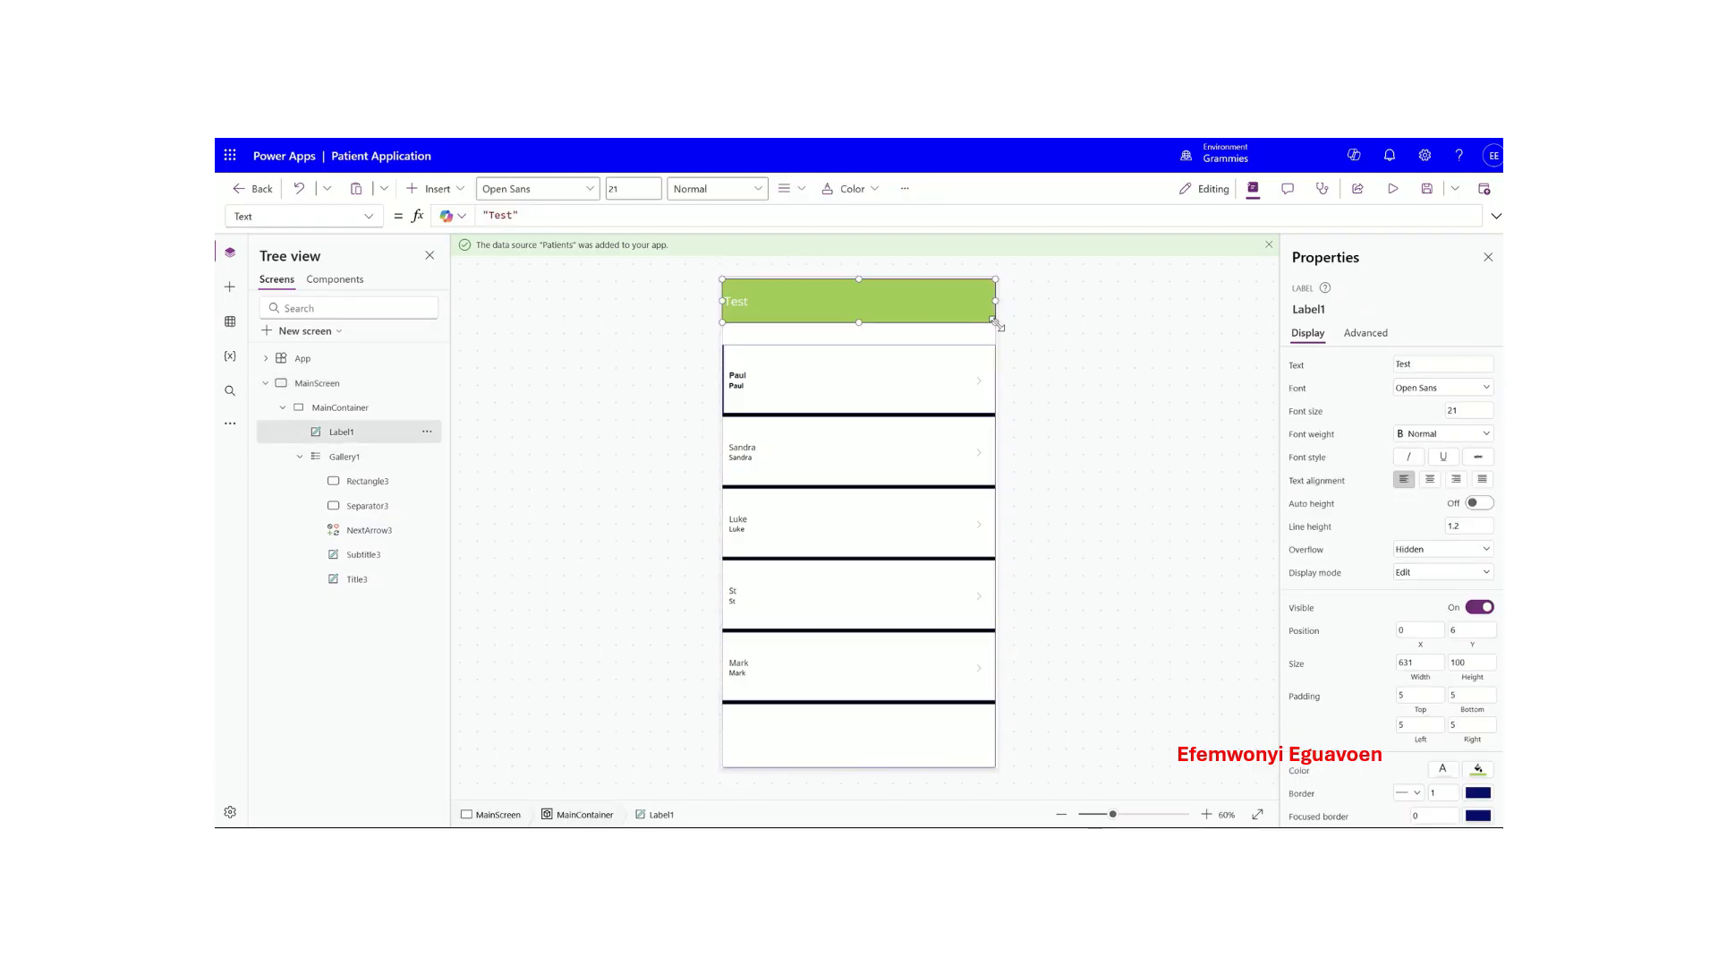
drag(995, 323, 995, 344)
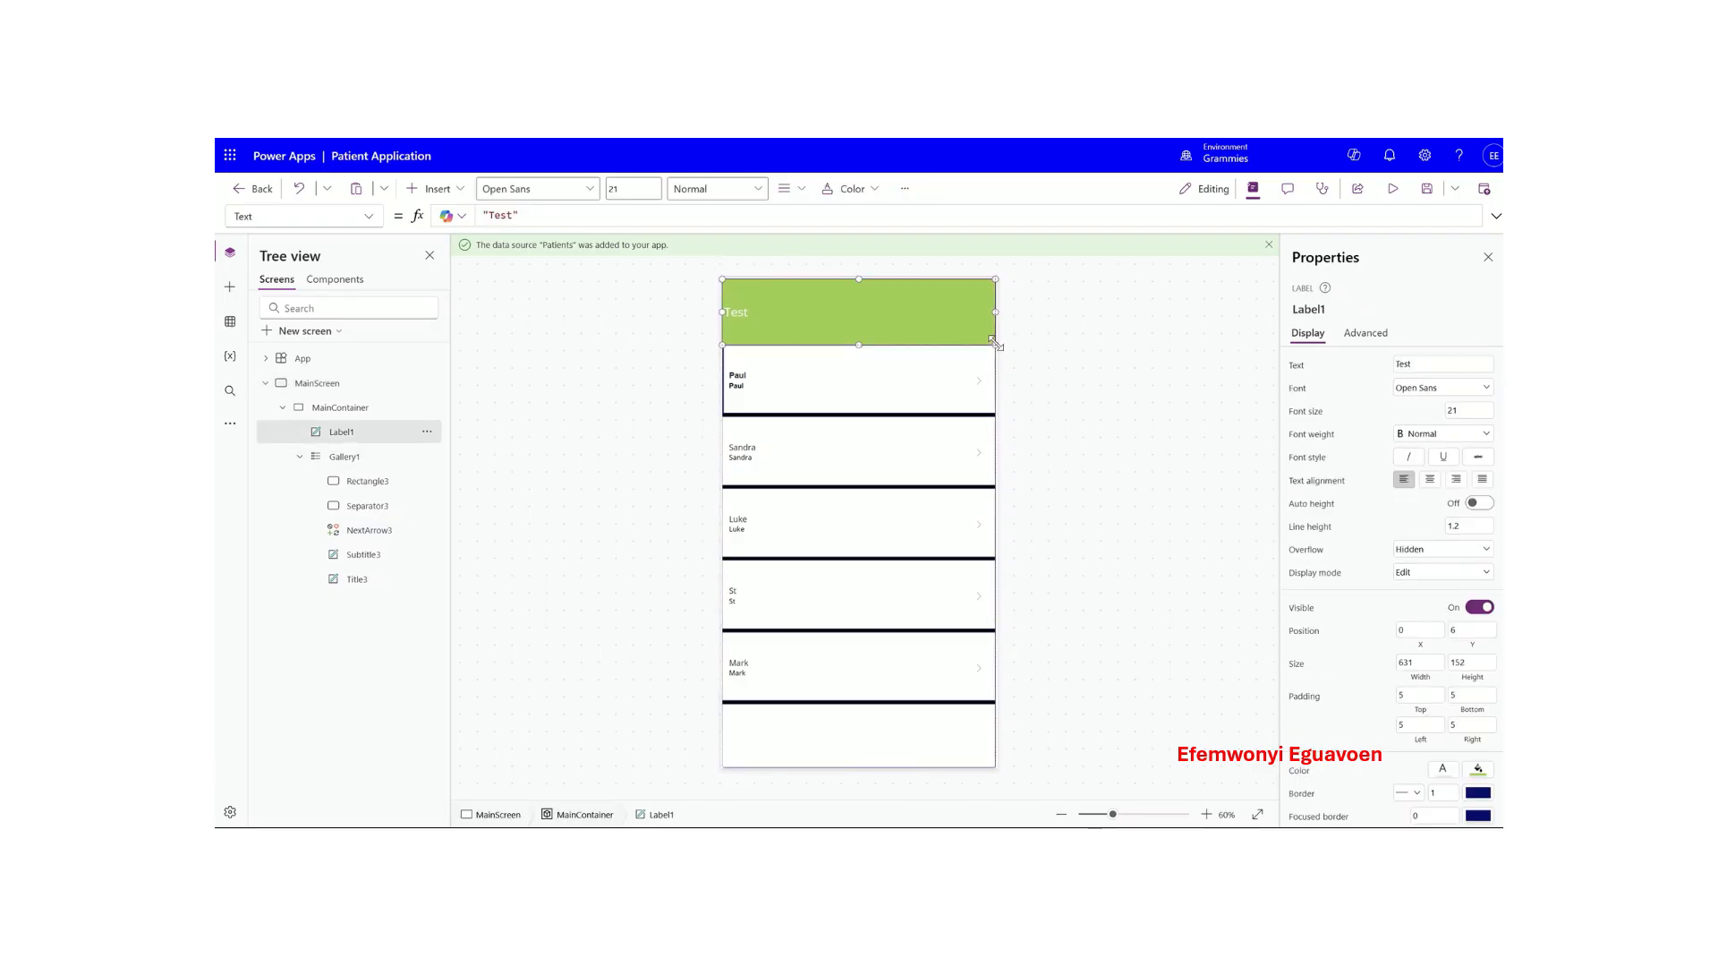
click(897, 459)
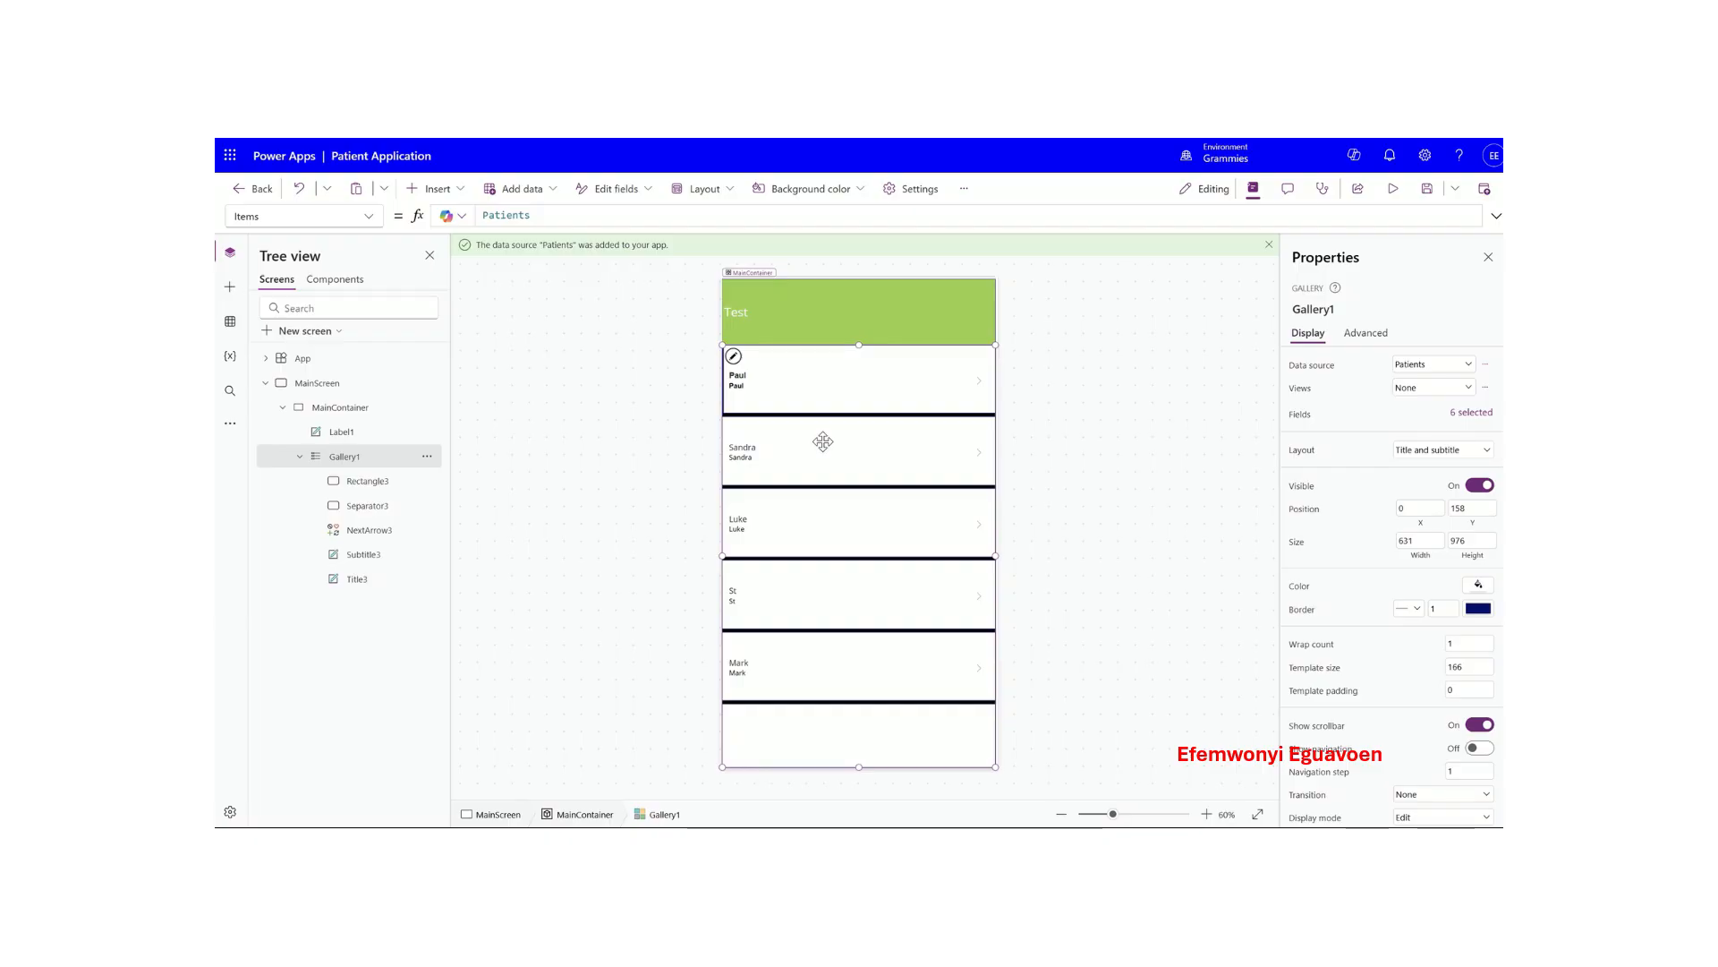
- Inspect the first row's title and subtitle labels, both showing ThisItem.FirstName
click(818, 400)
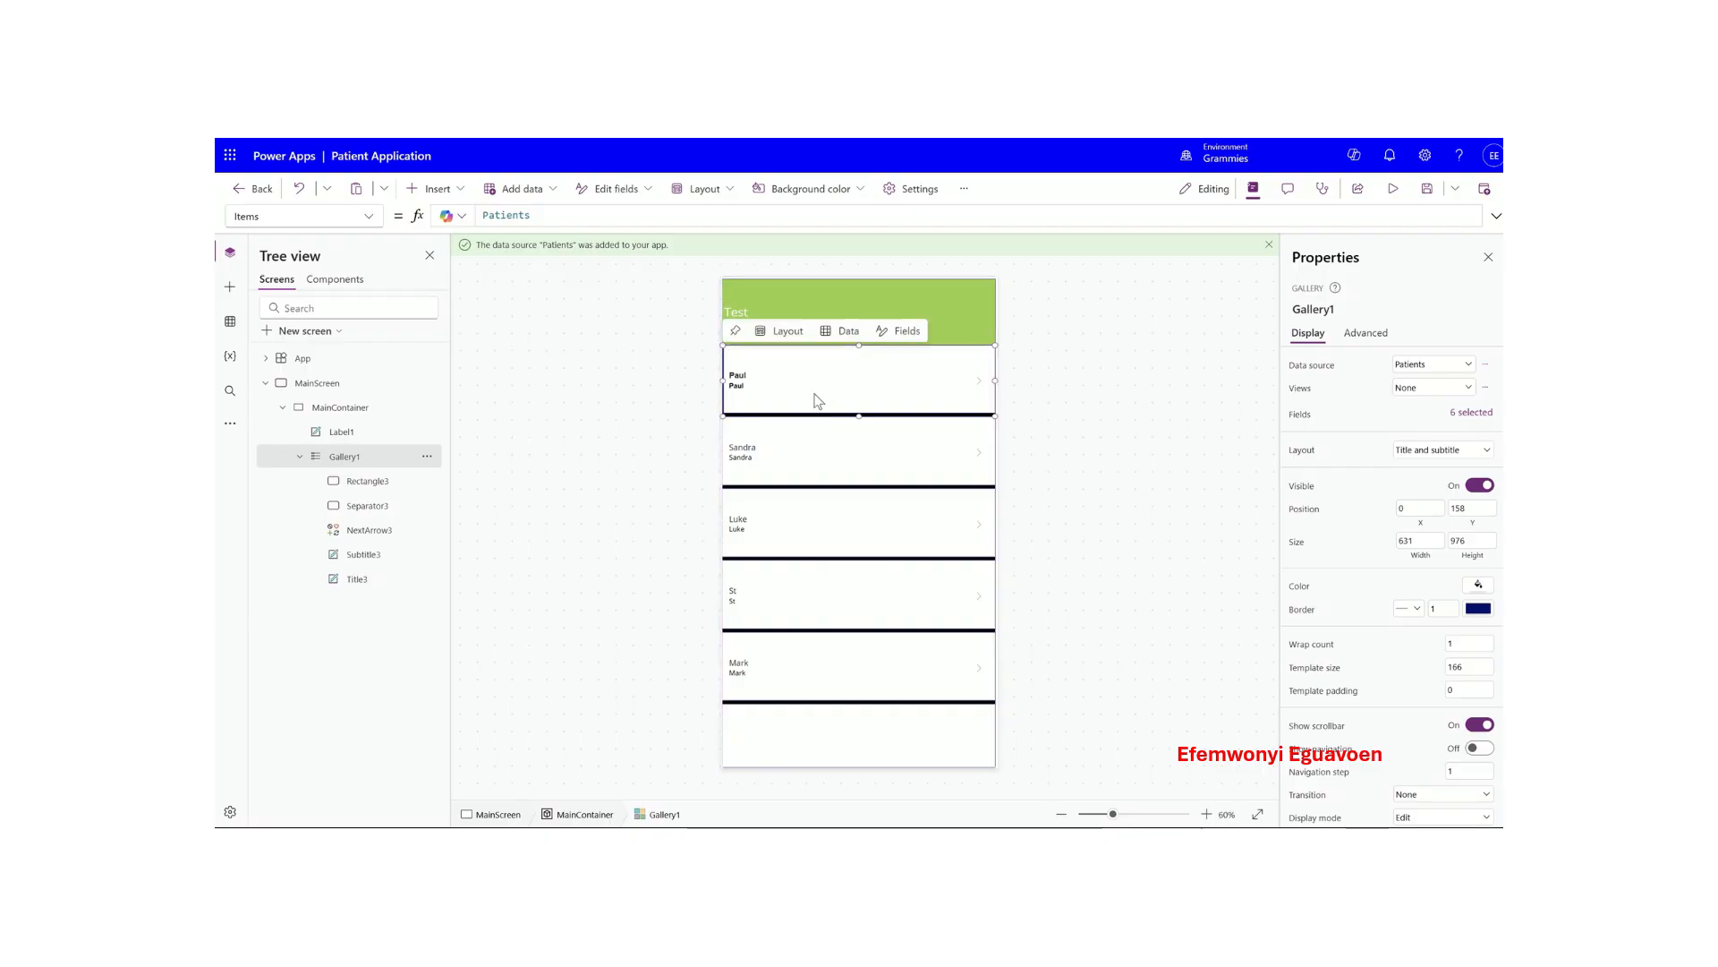
click(840, 377)
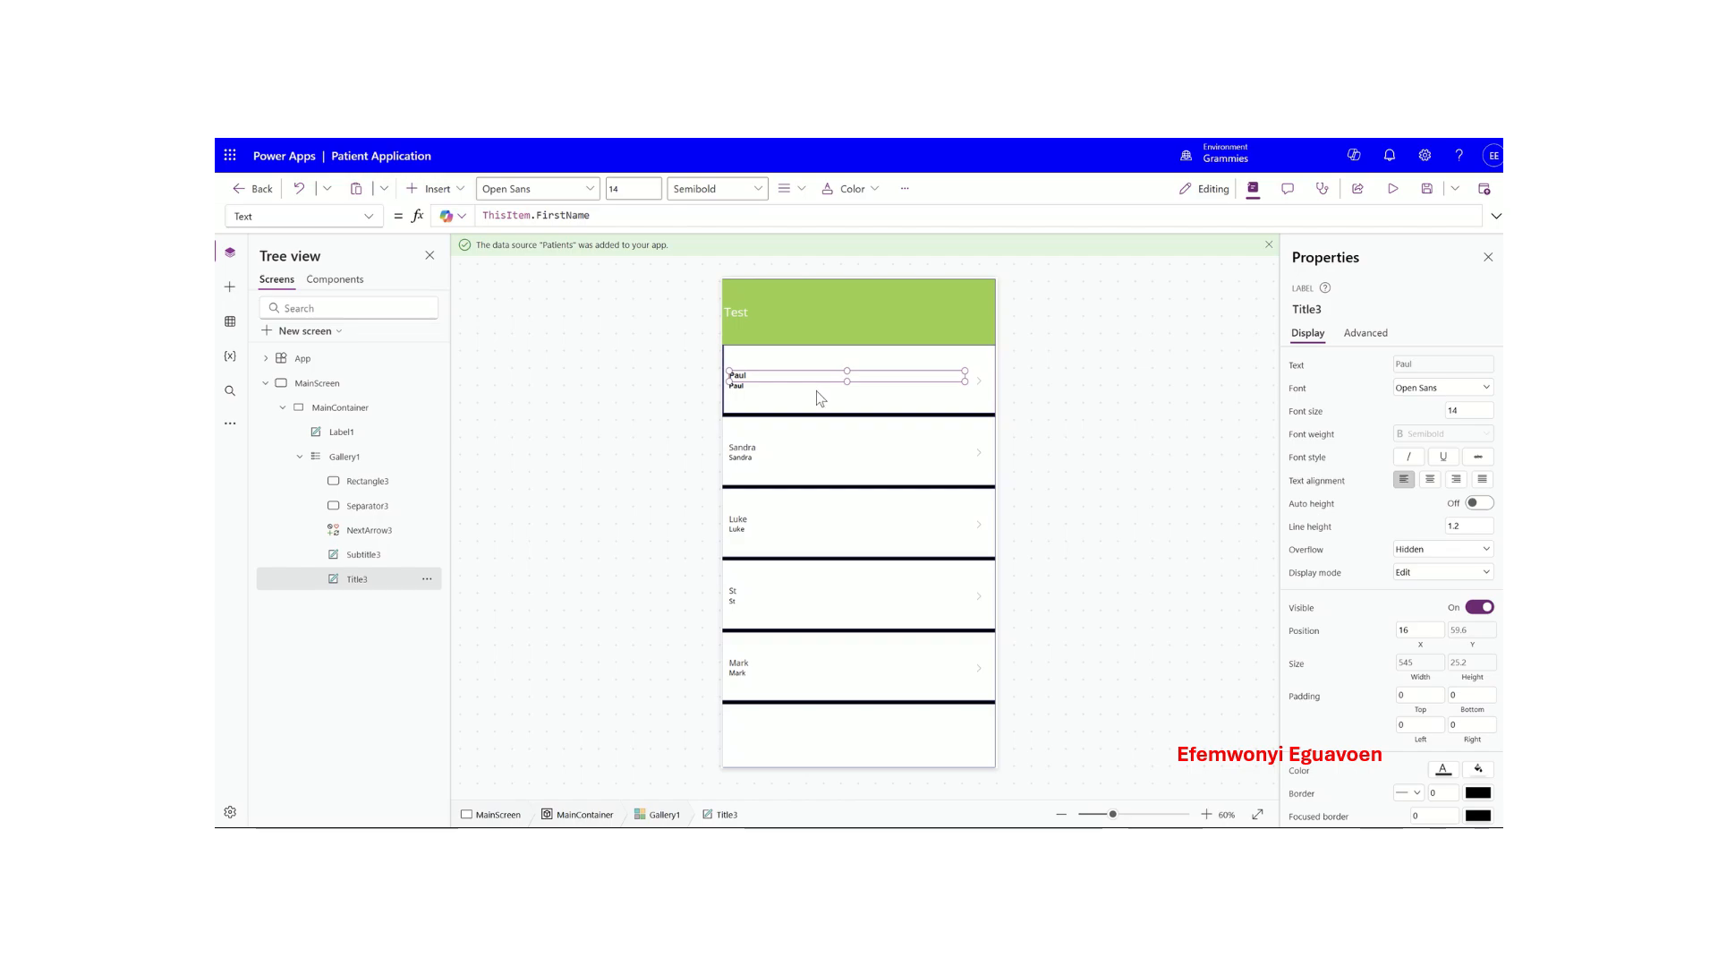
click(817, 391)
click(820, 374)
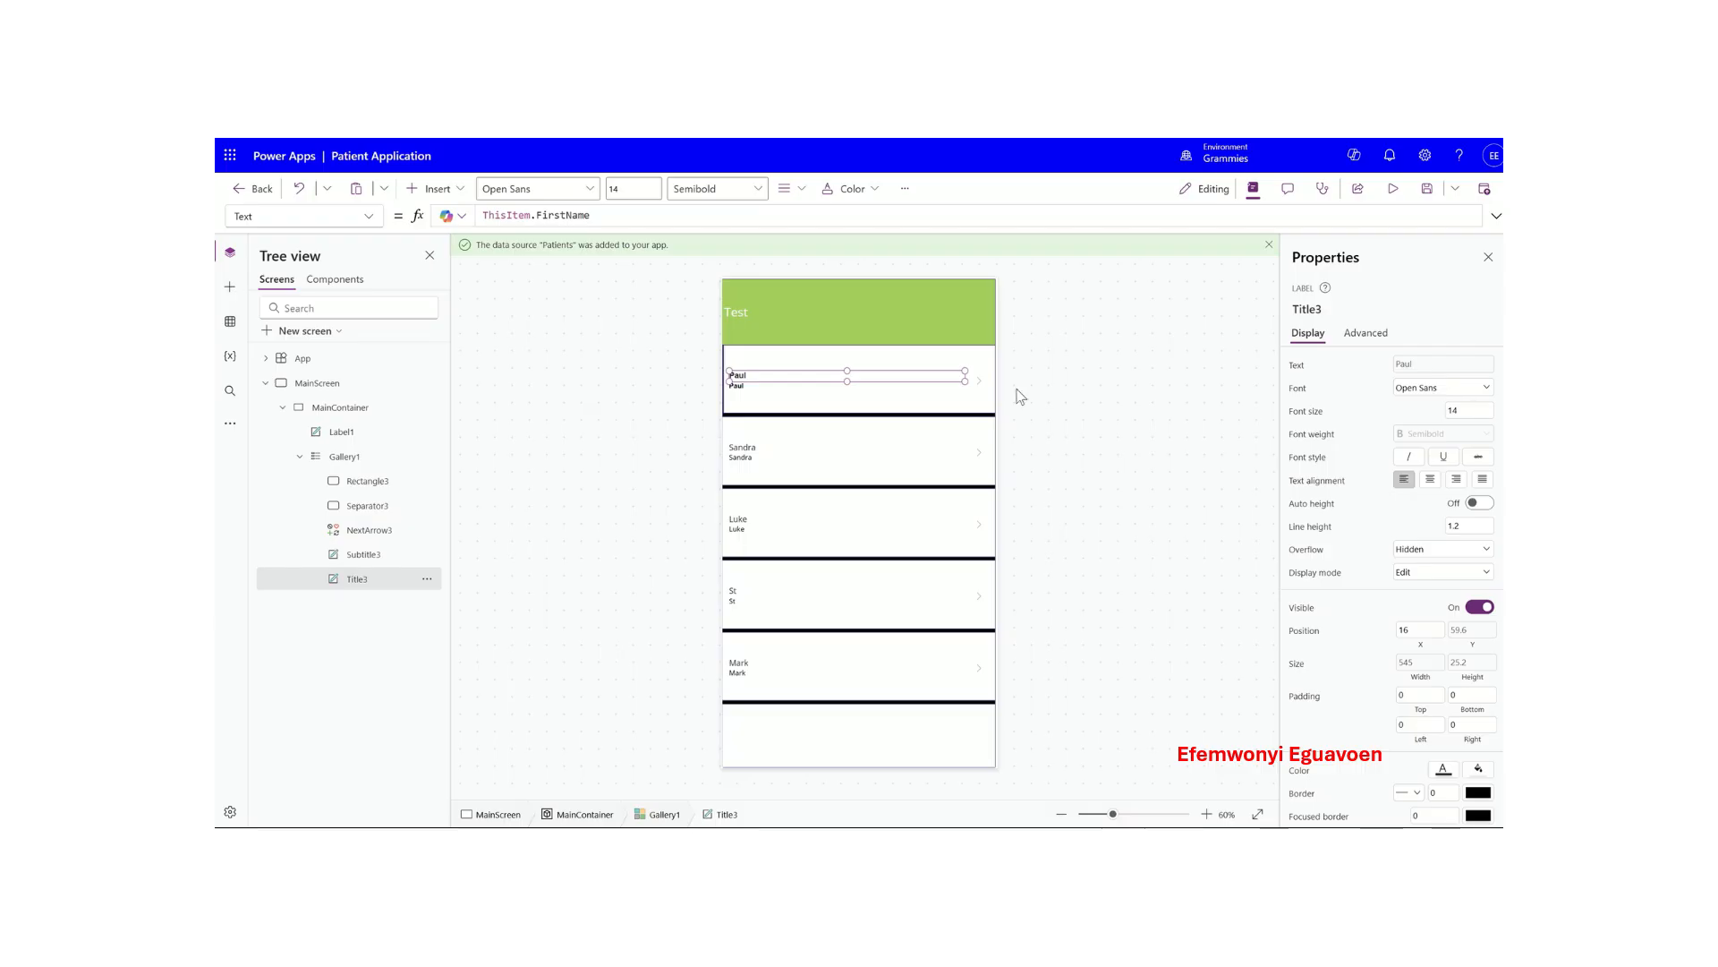
click(874, 402)
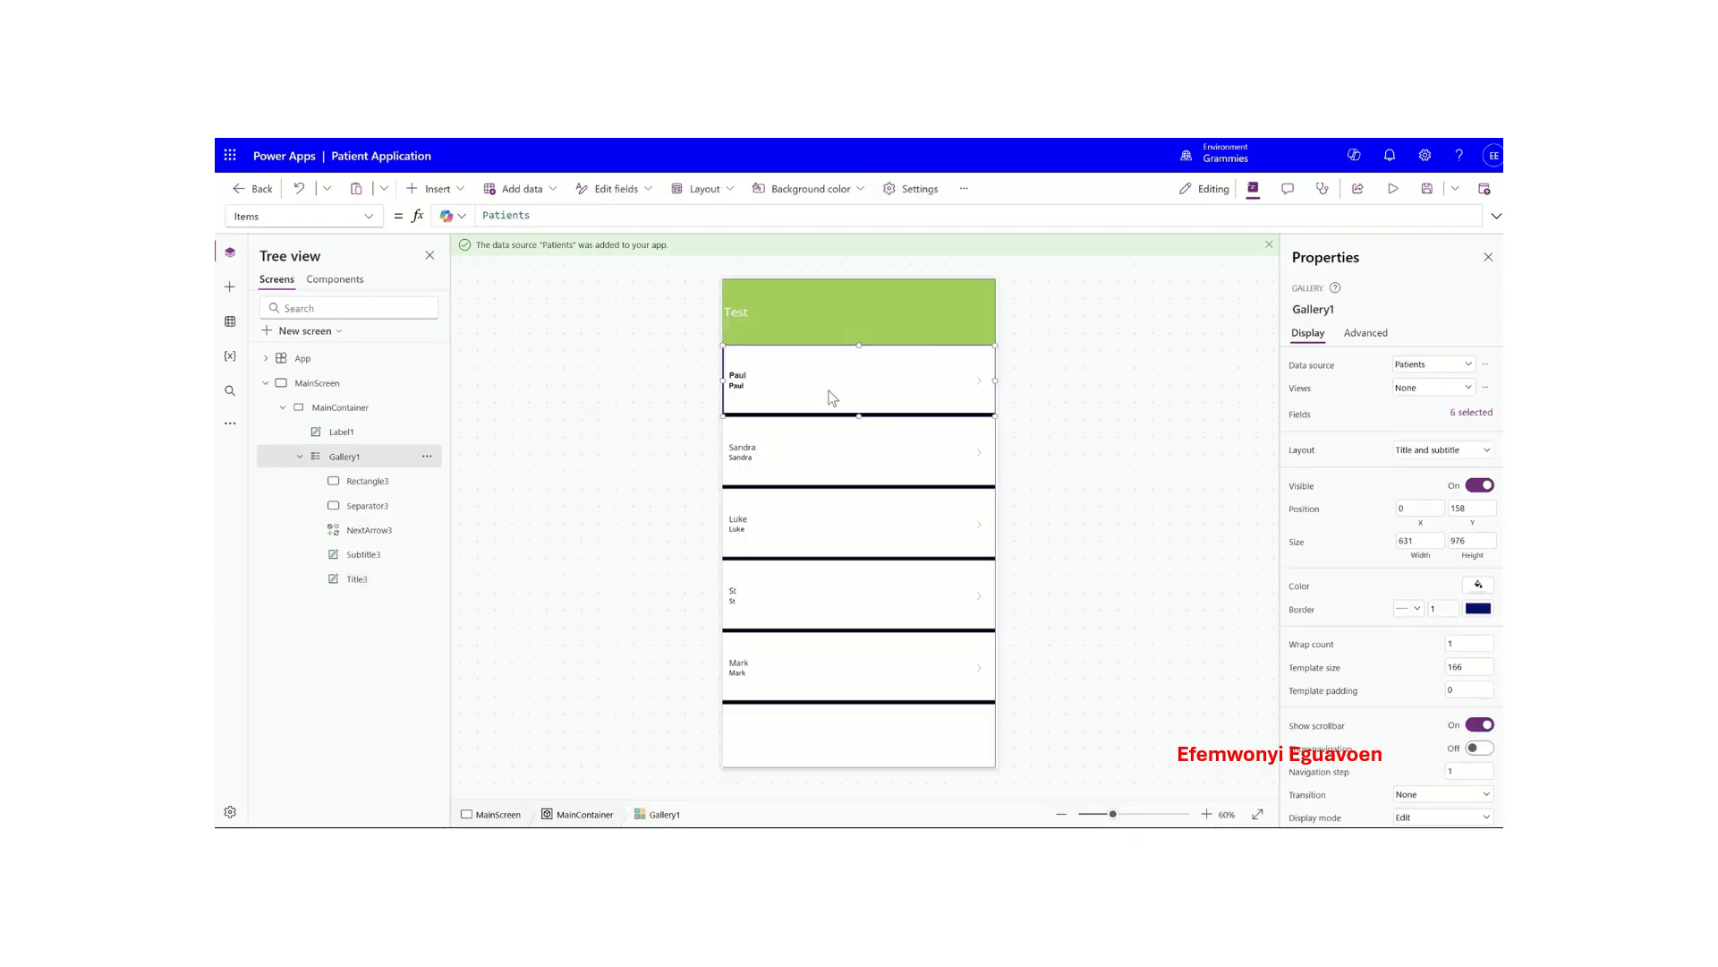
- Map the gallery title to LastName and keep FirstName as the subtitle
click(1472, 413)
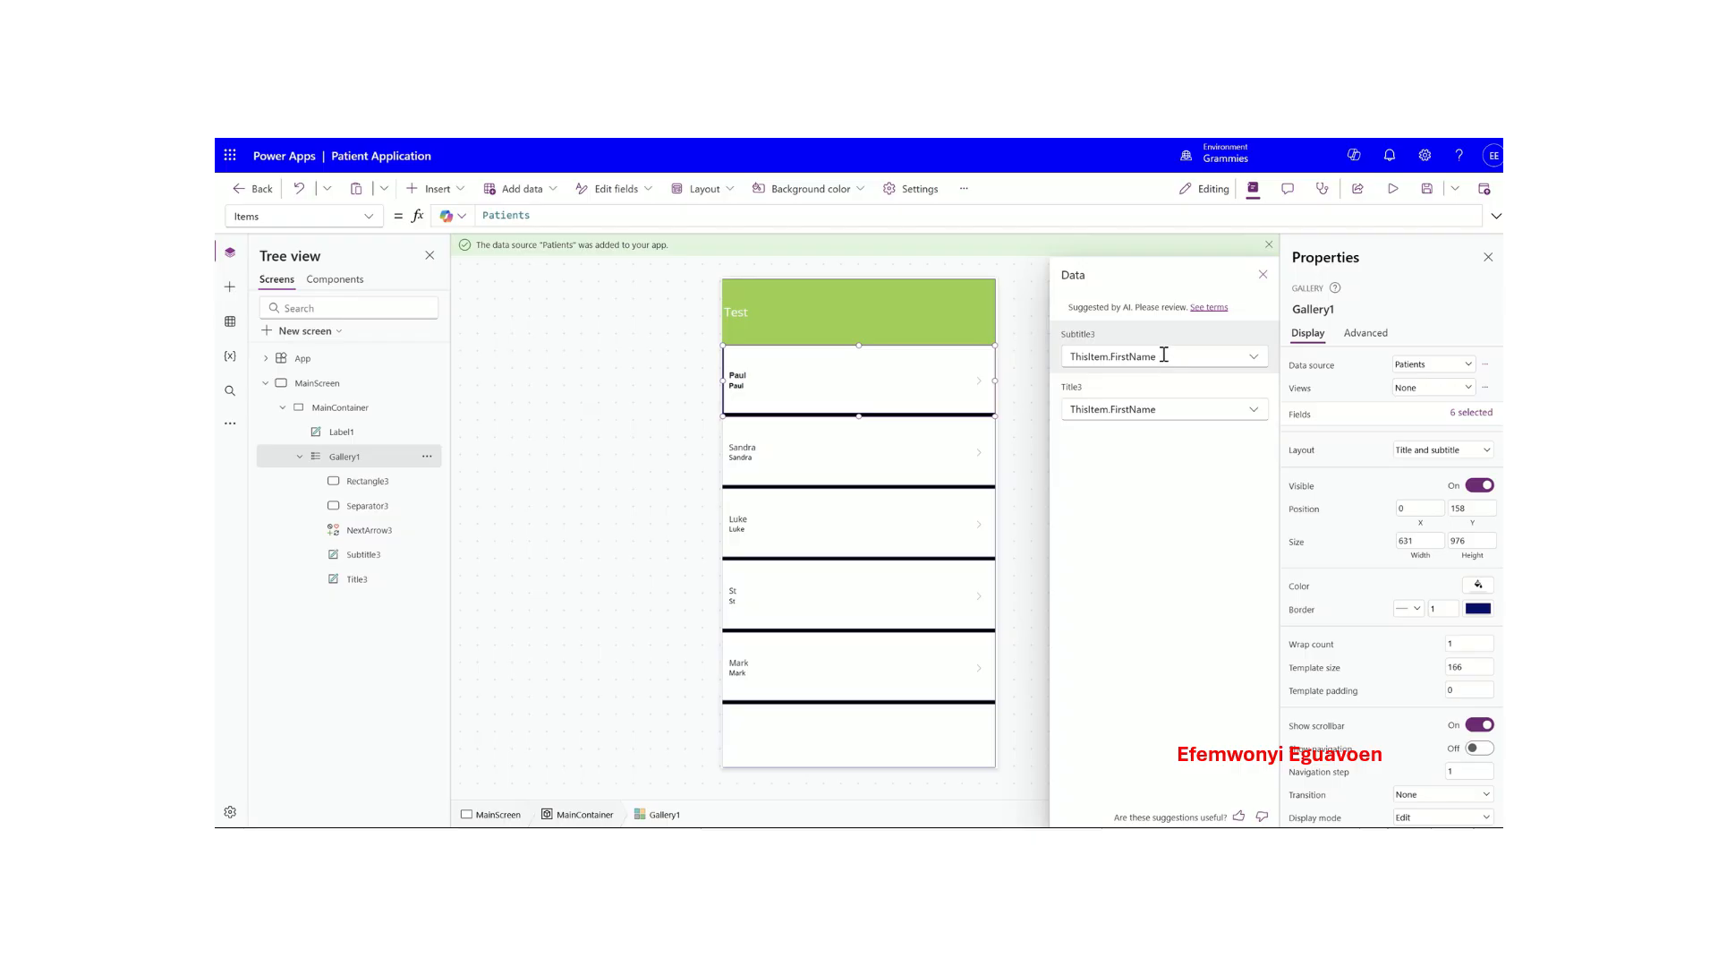
click(1252, 413)
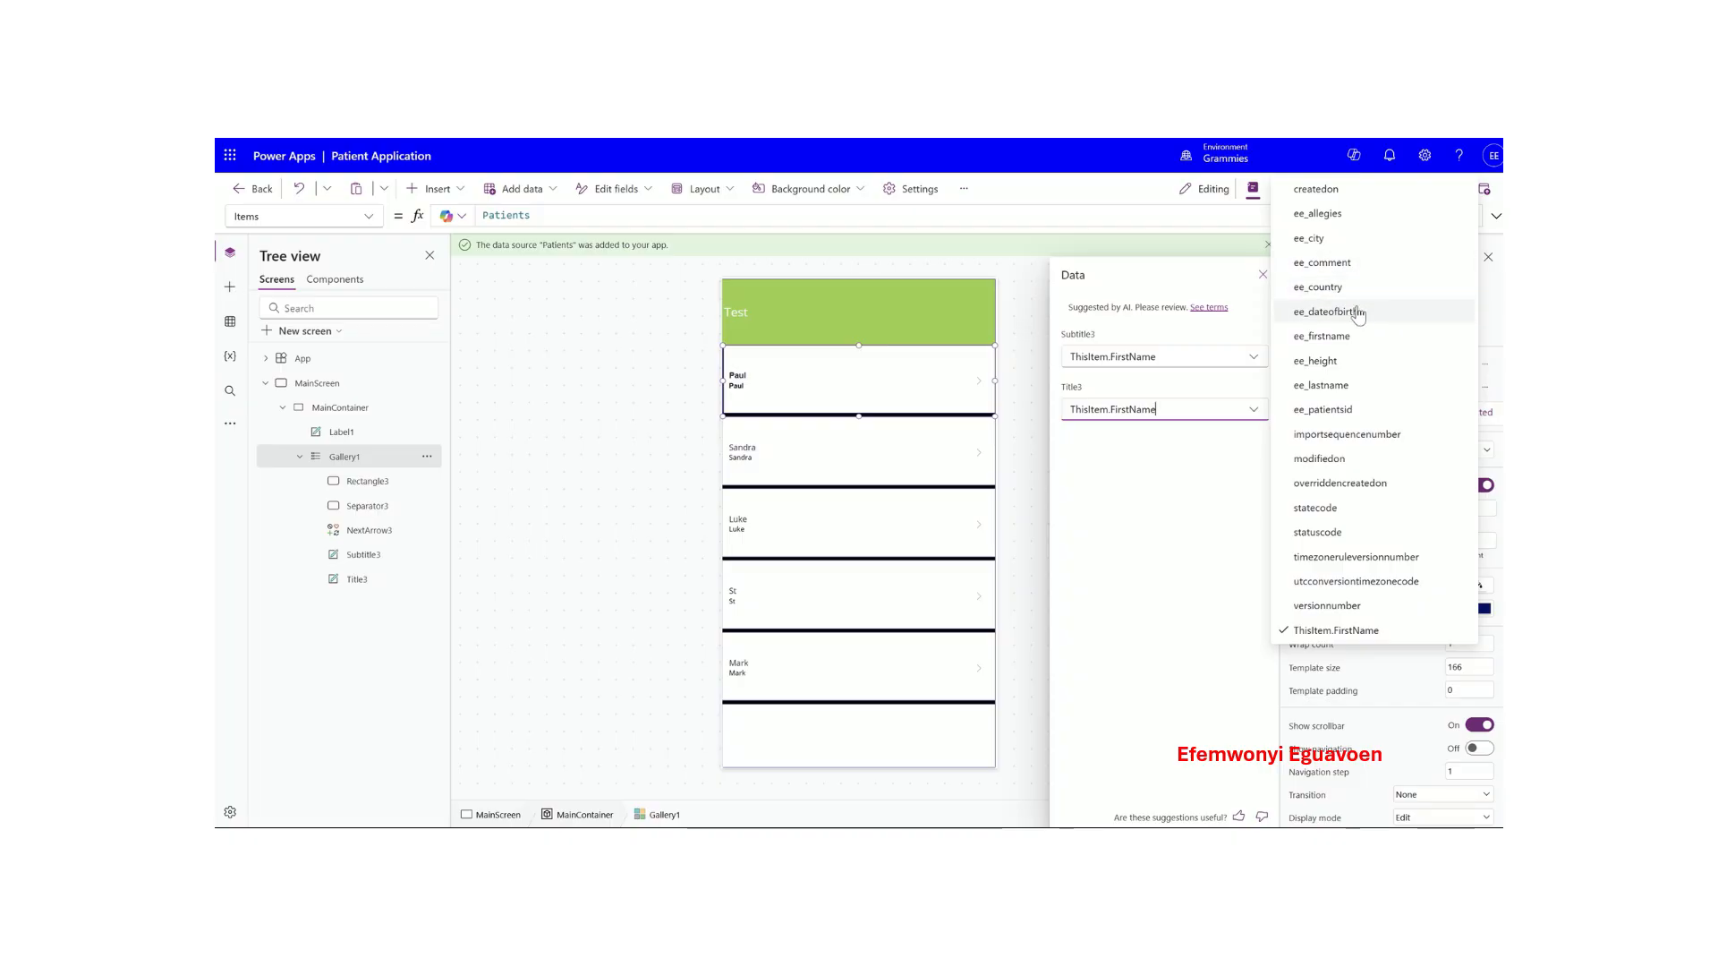
click(1345, 383)
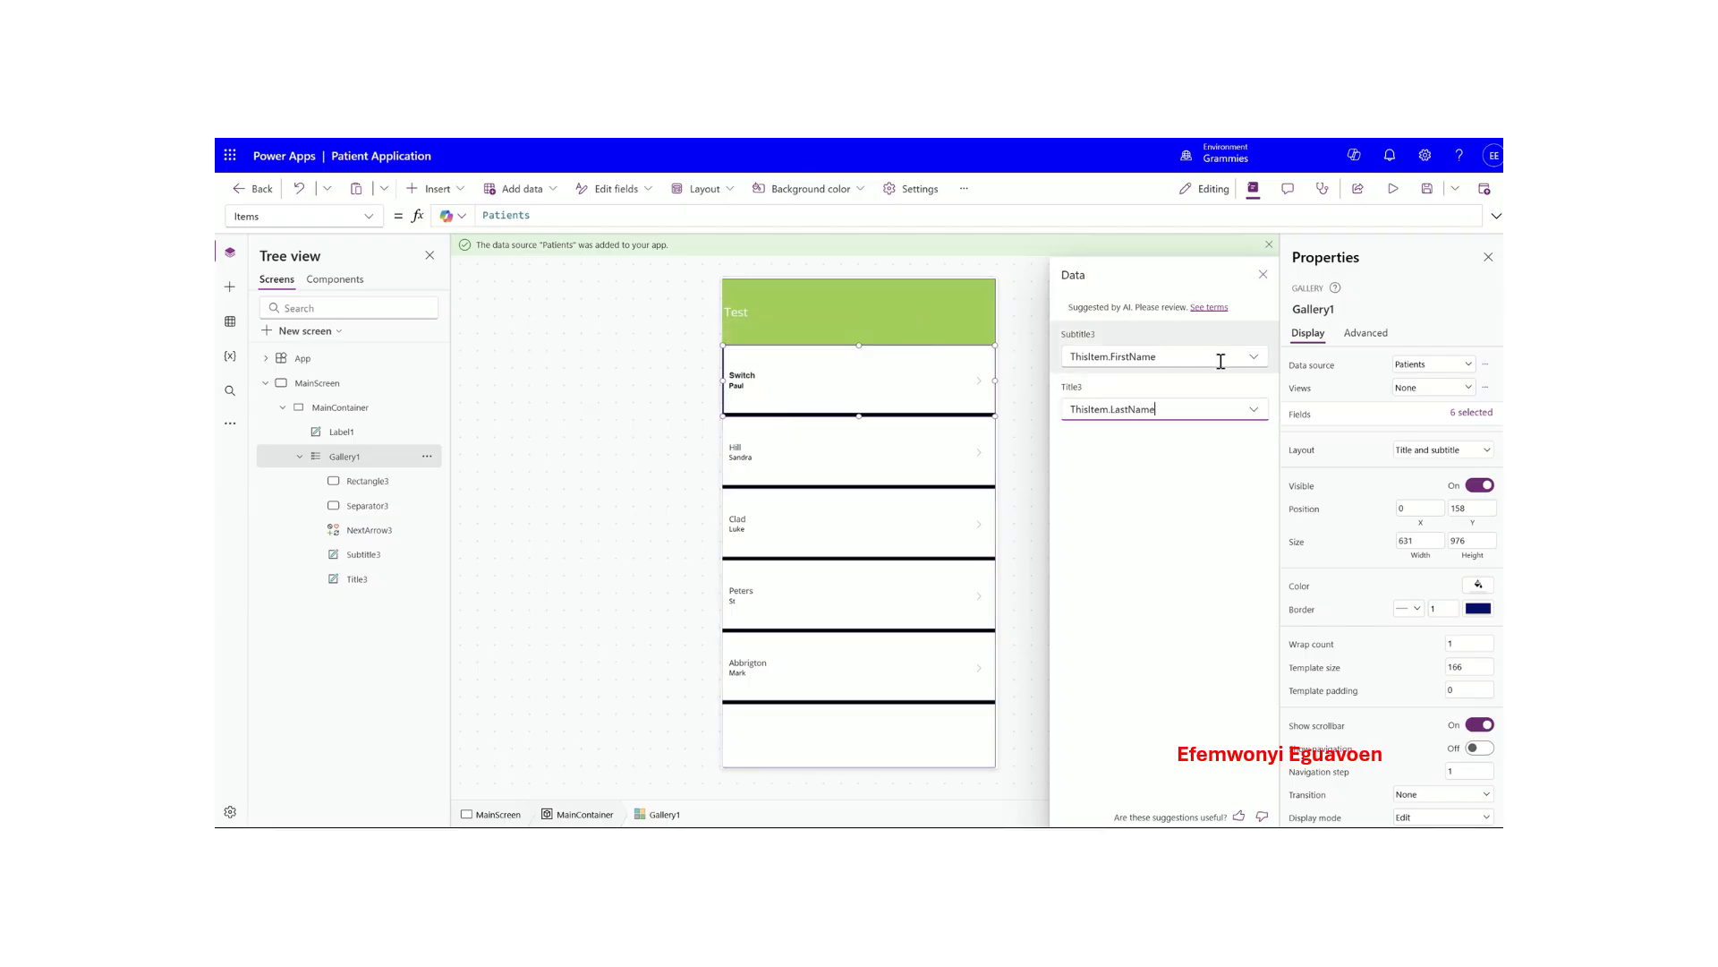
click(1256, 359)
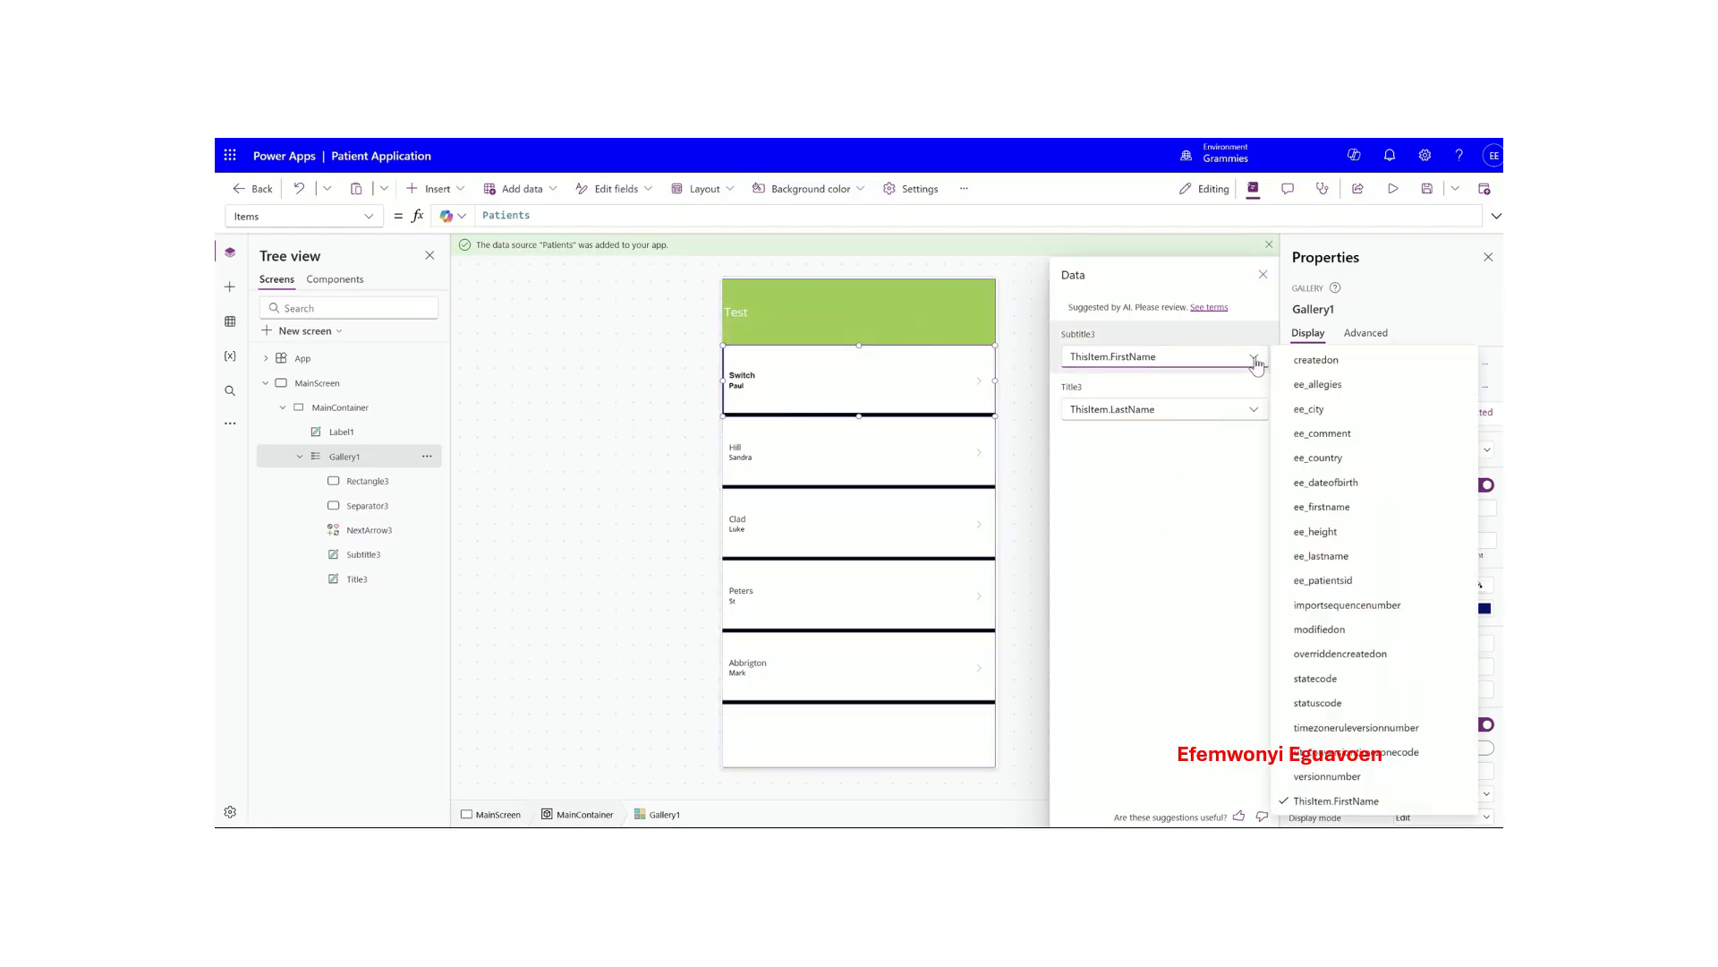
click(1192, 526)
click(1262, 274)
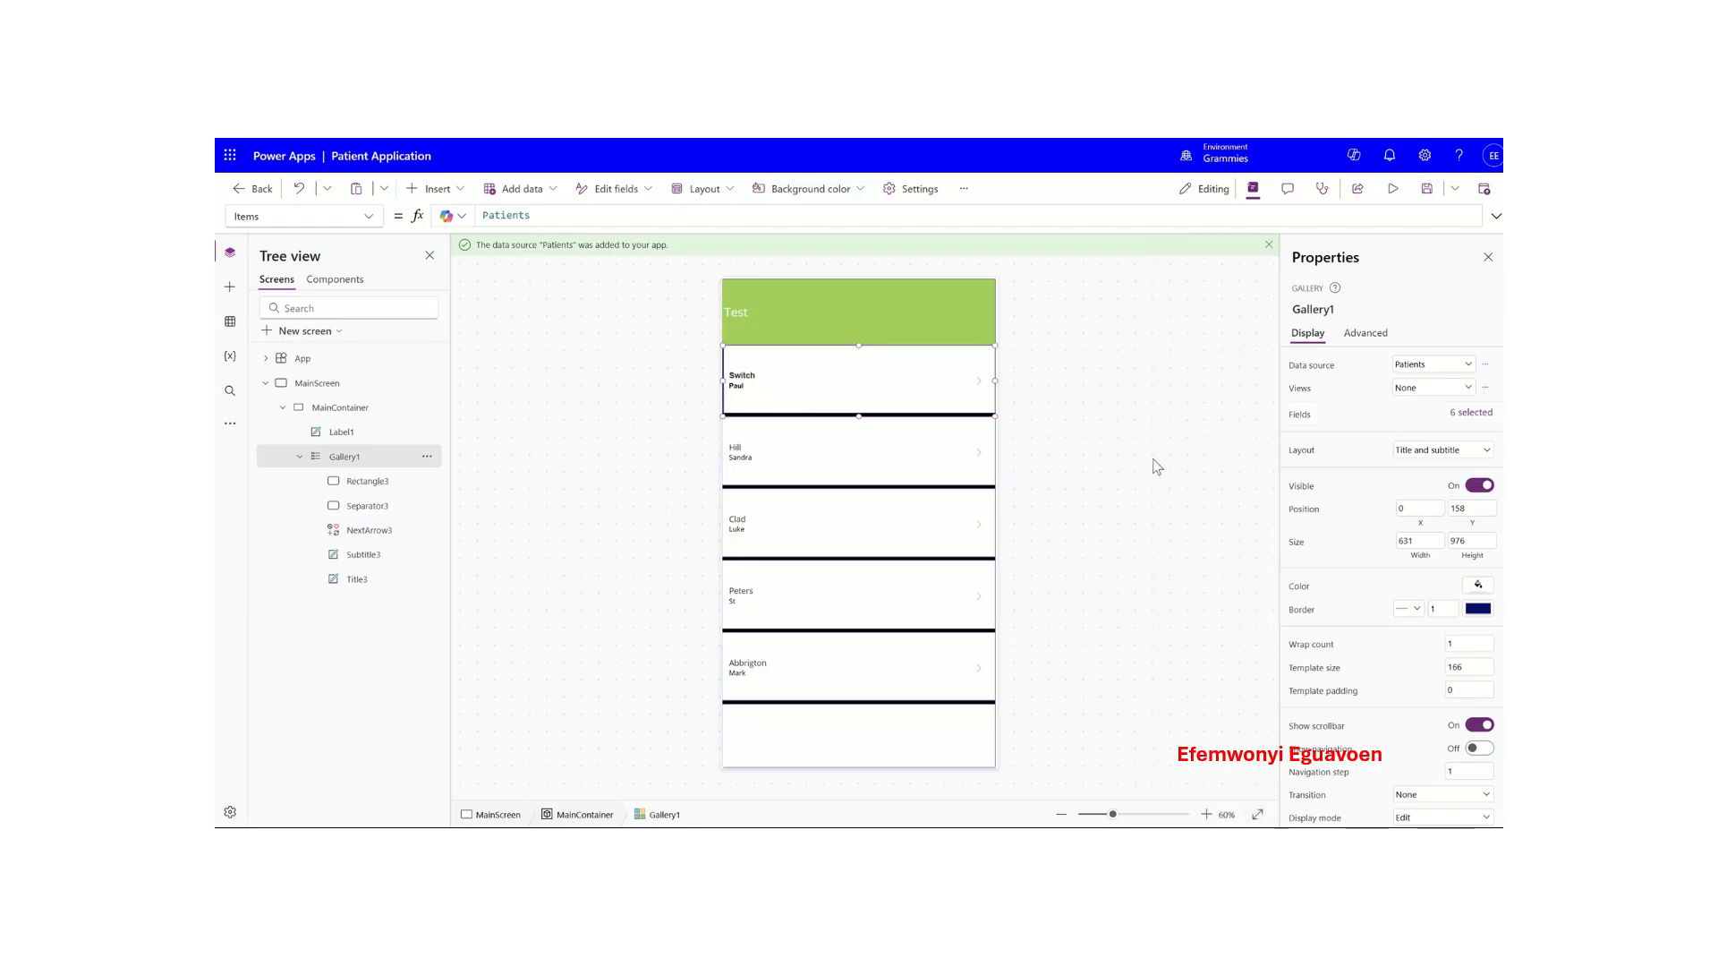
- Check the updated title label in the first gallery row
mouse_move(870, 386)
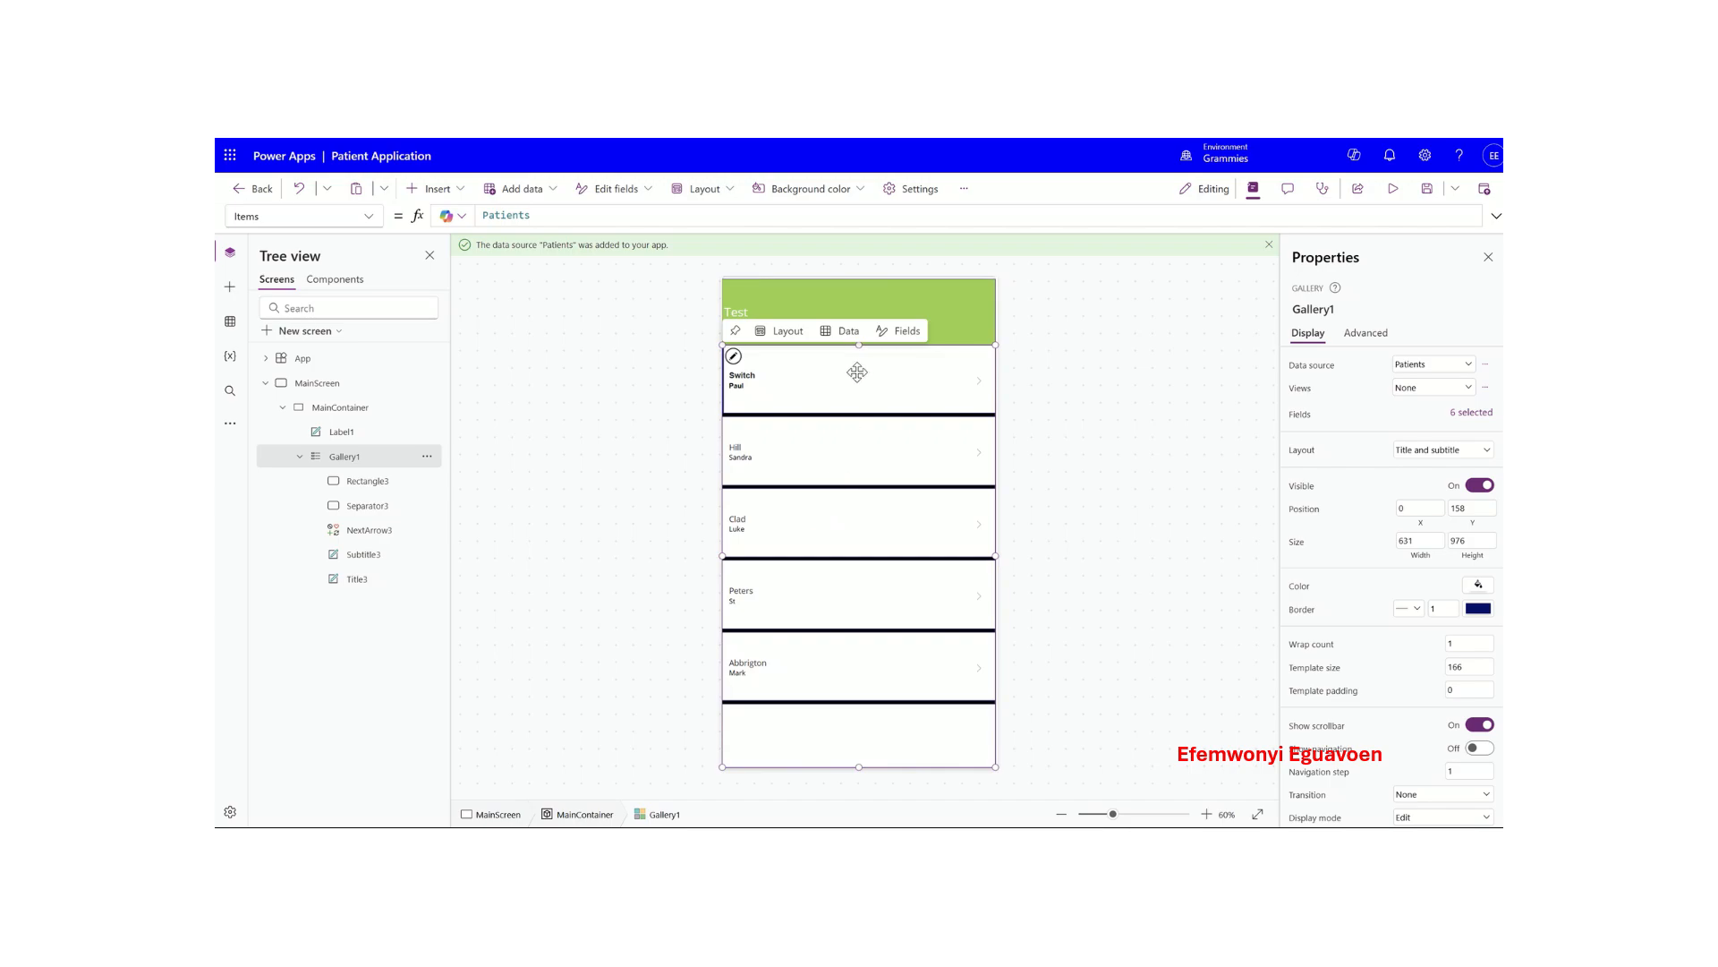
click(856, 374)
click(861, 414)
click(856, 371)
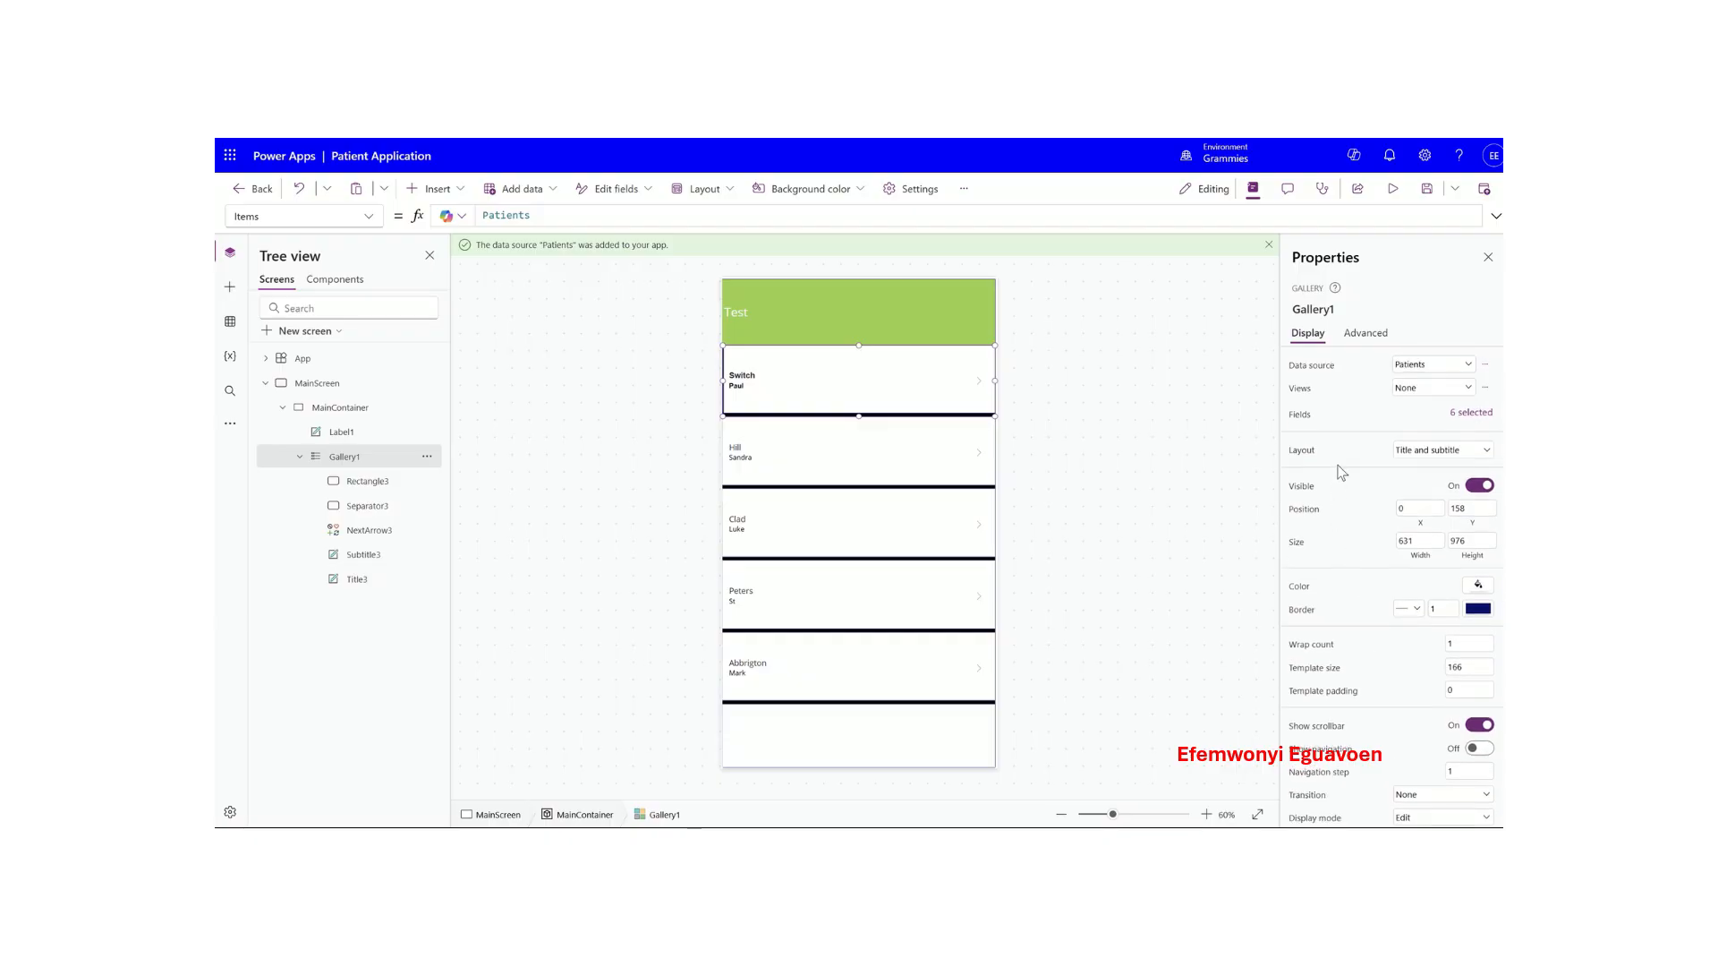
- Set the last-name title label's font size to 16
click(781, 380)
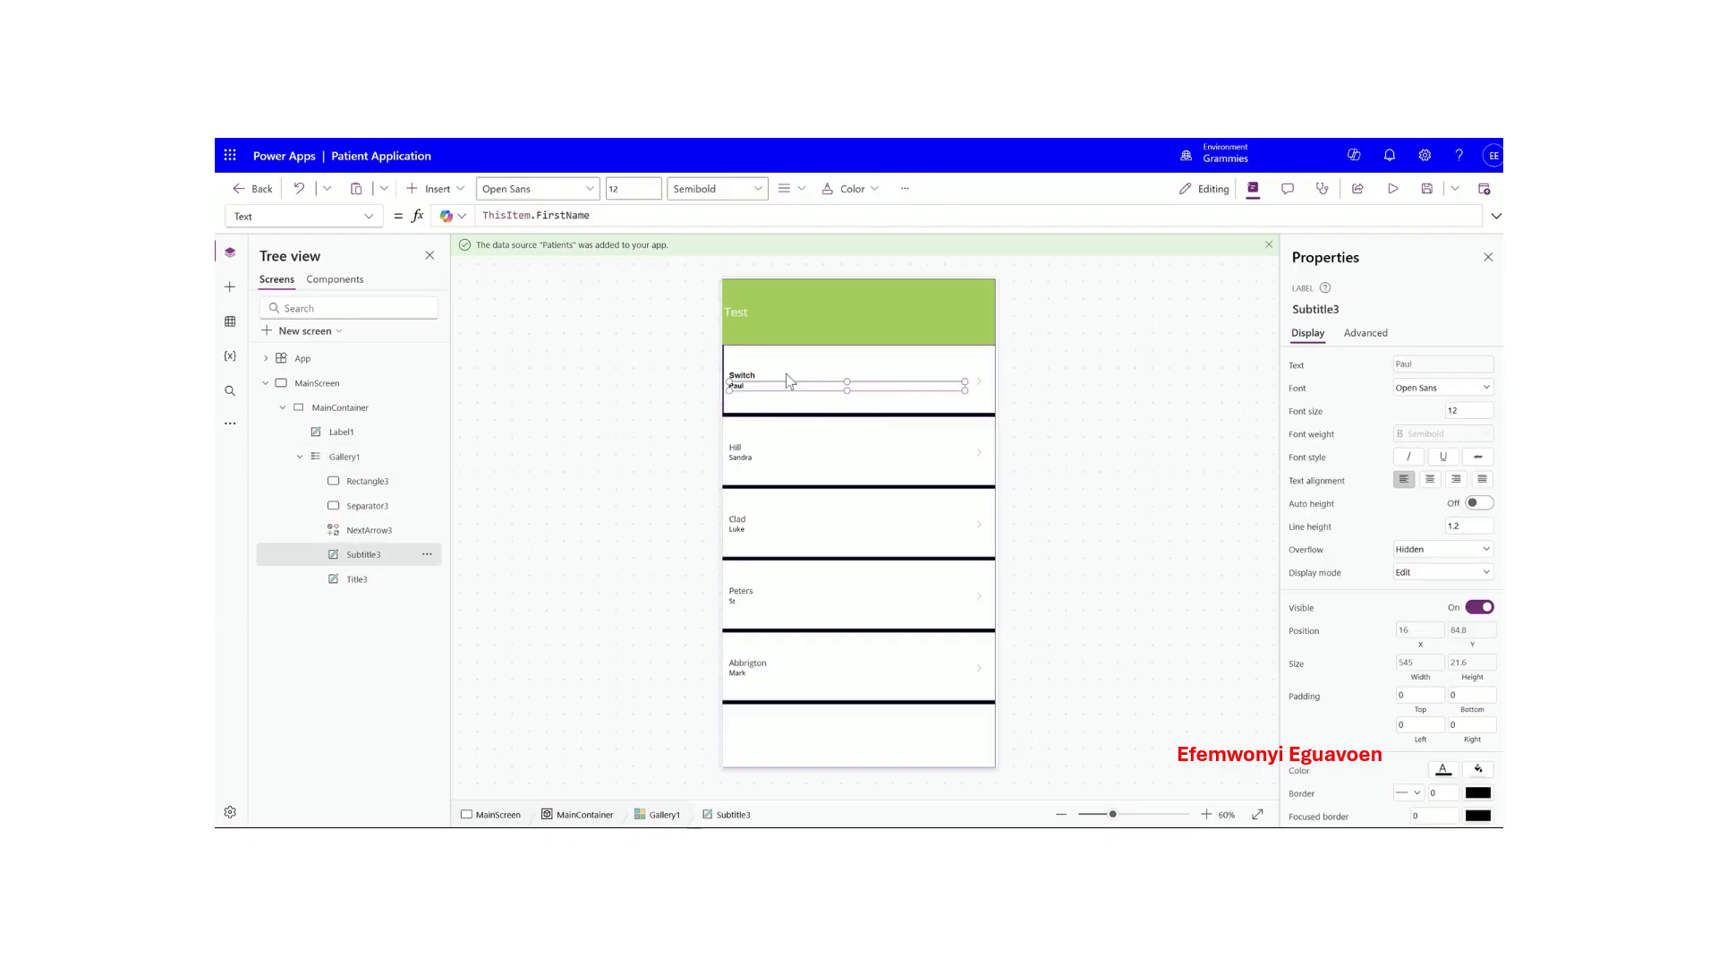
click(786, 374)
click(1473, 410)
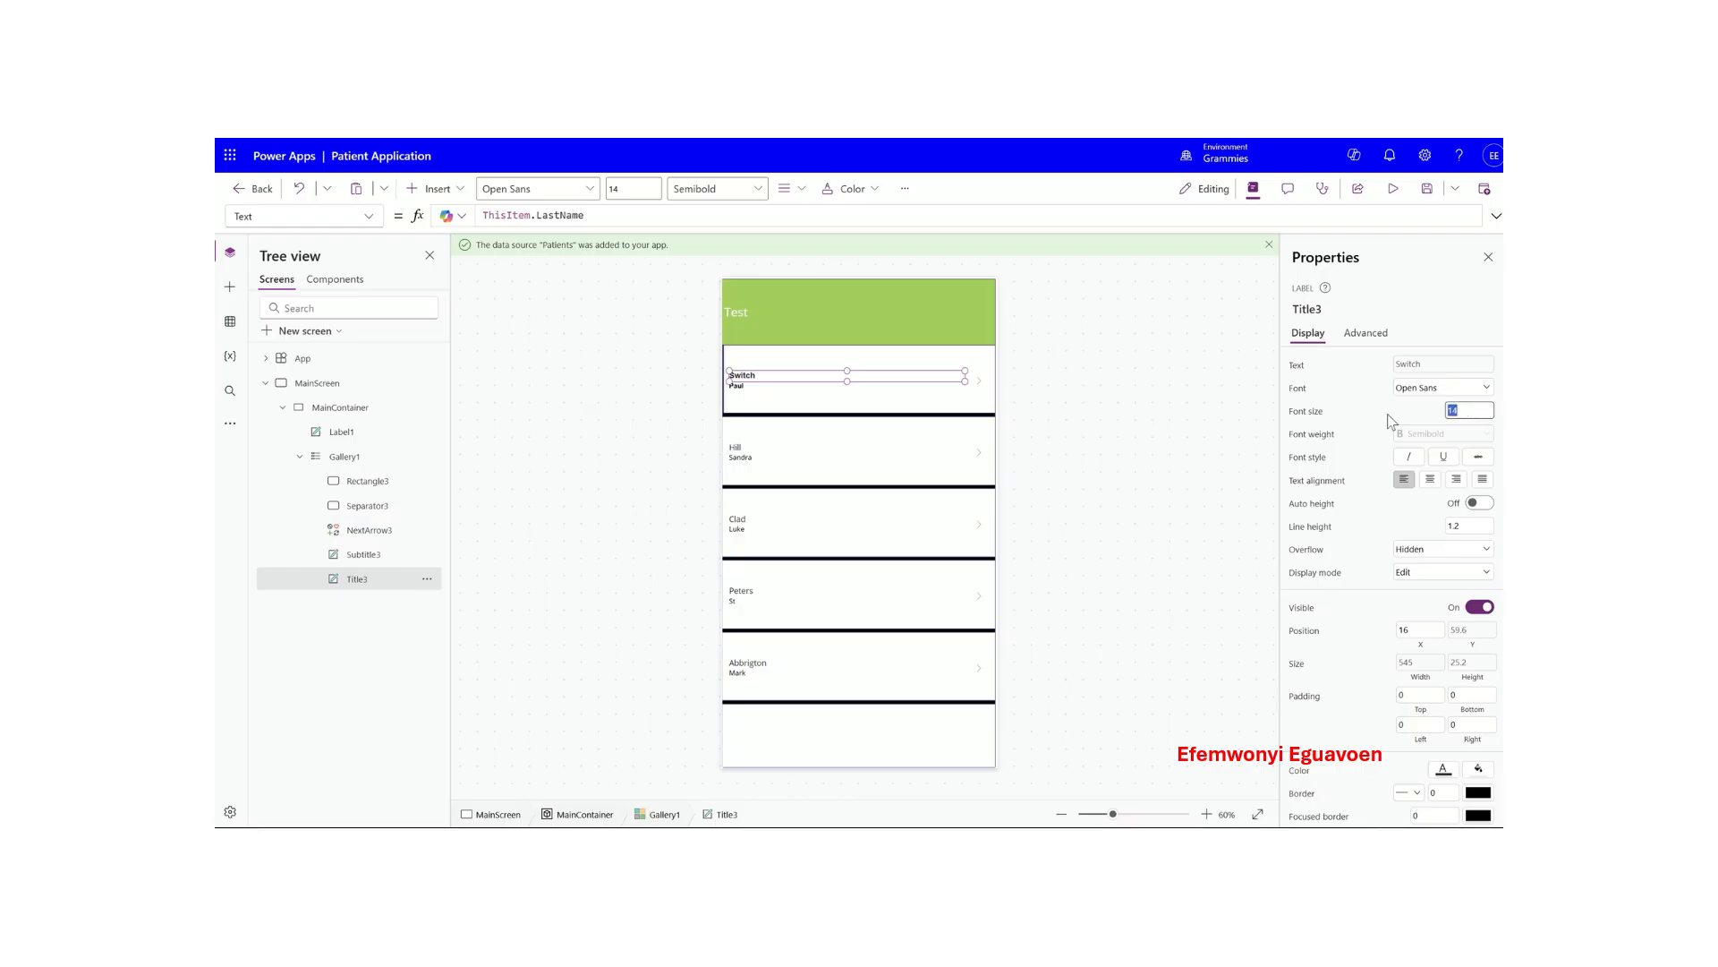
text(16)
key(Return)
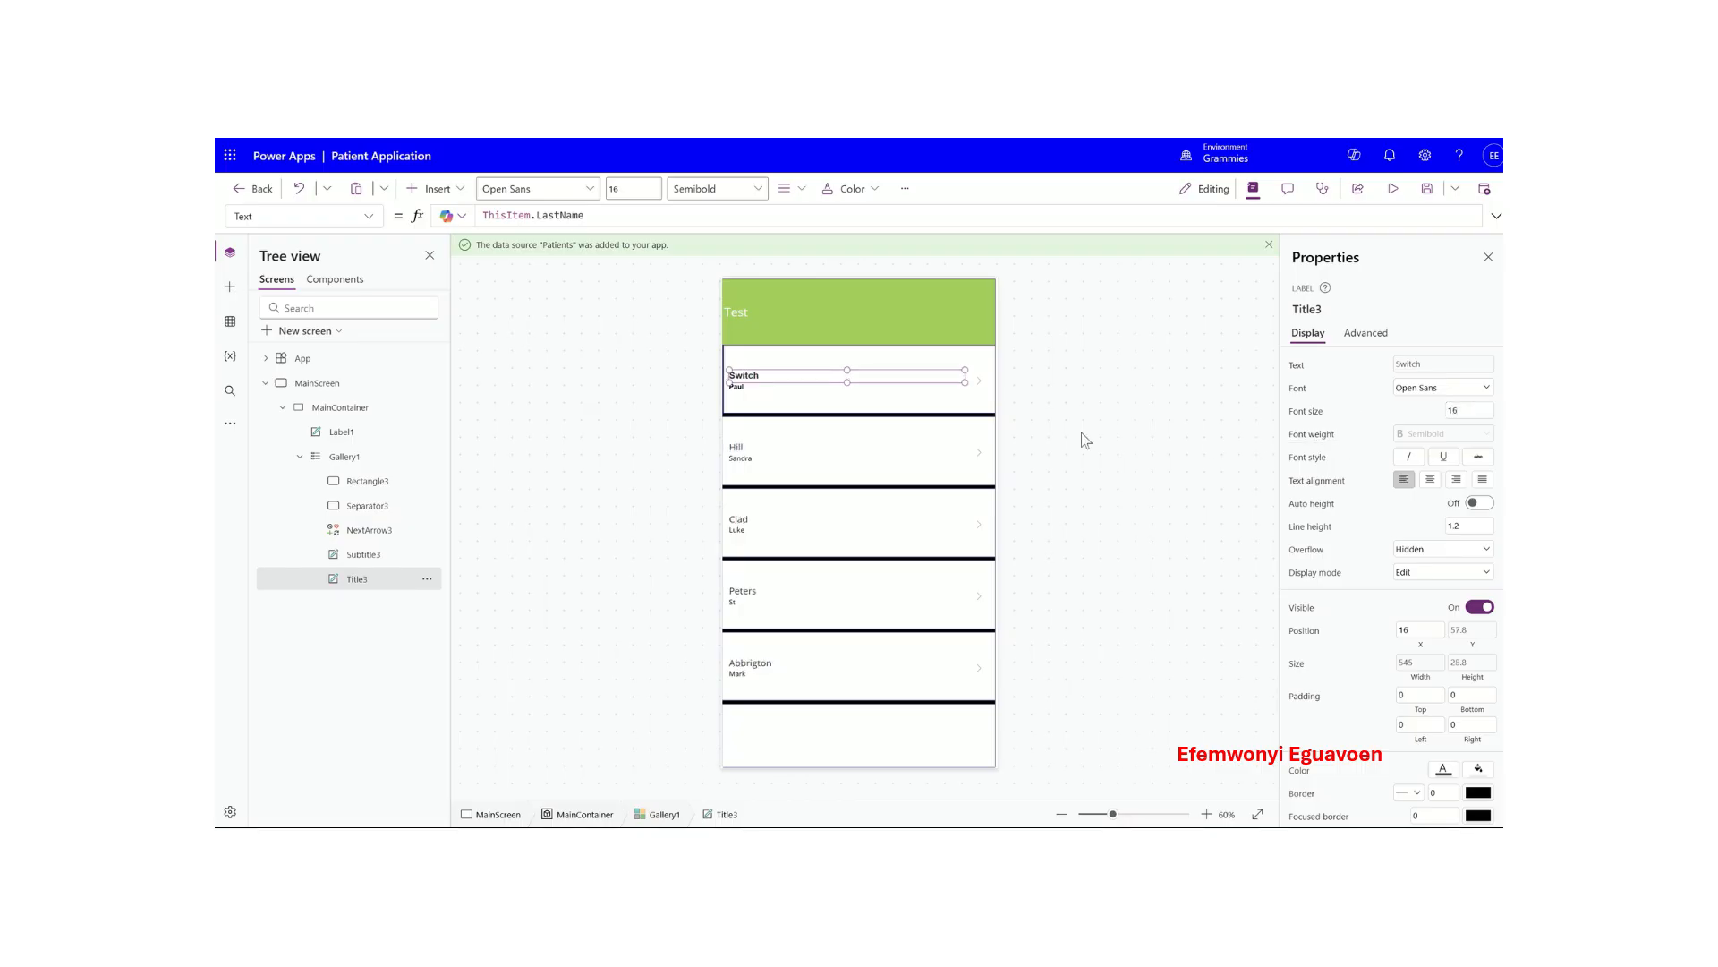
- Set the first-name subtitle label's font size to 16
click(843, 400)
click(799, 386)
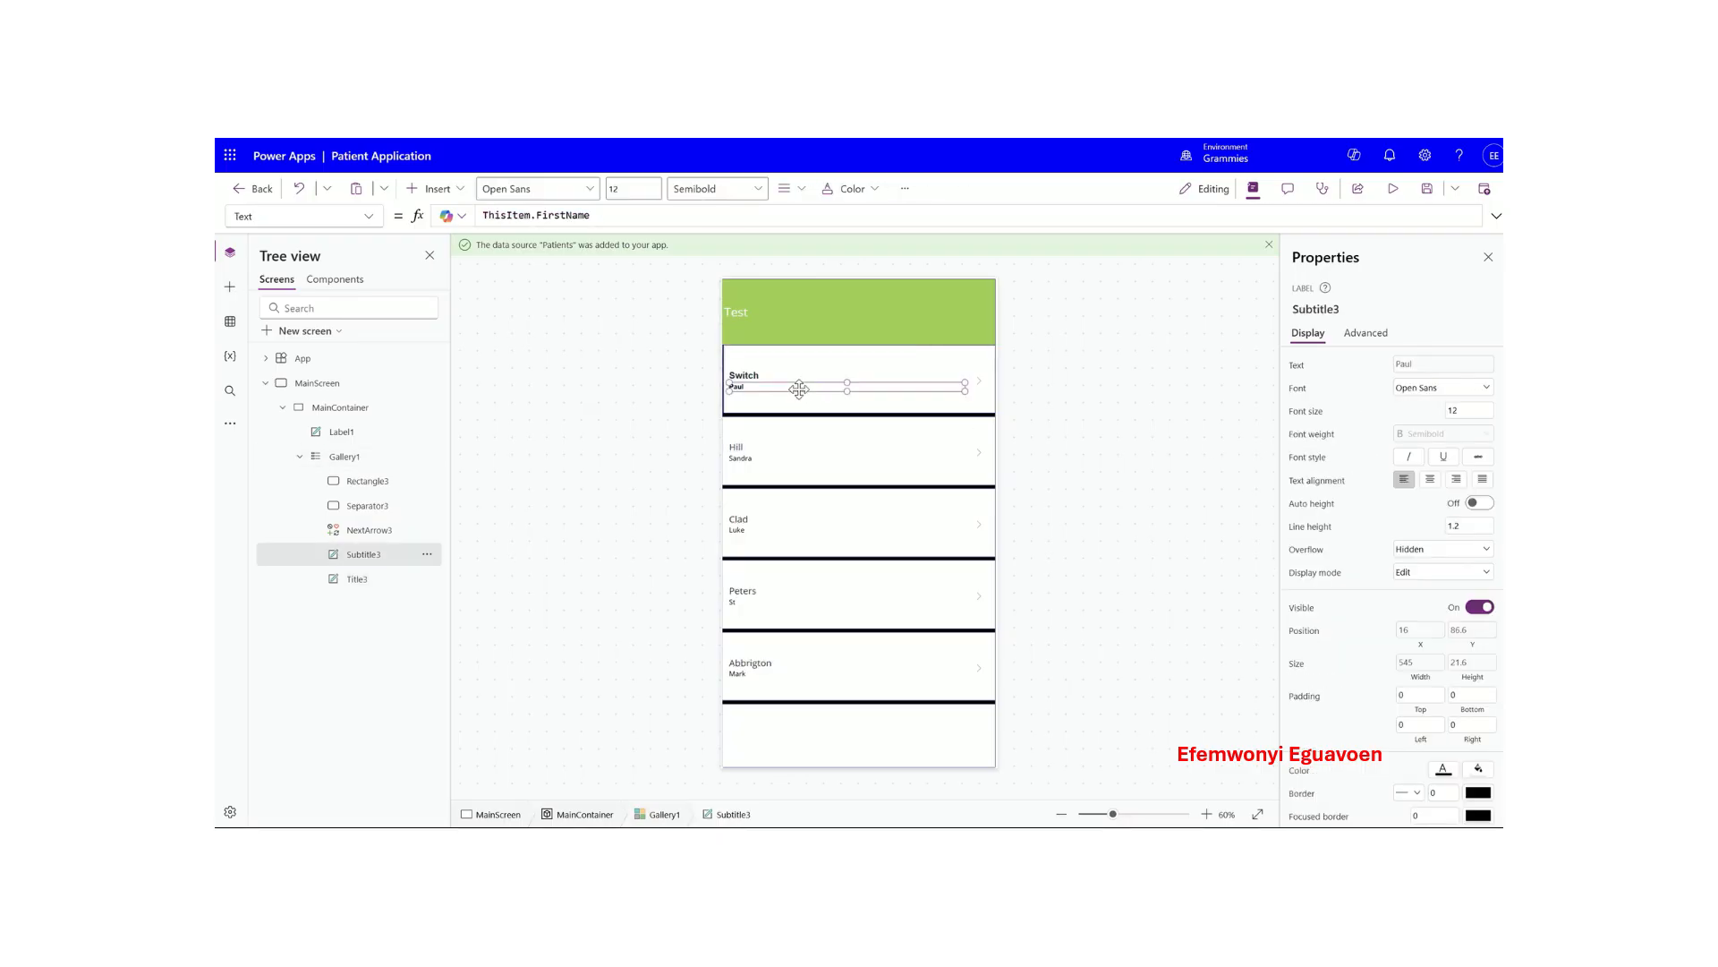
click(1468, 411)
text(16)
key(Return)
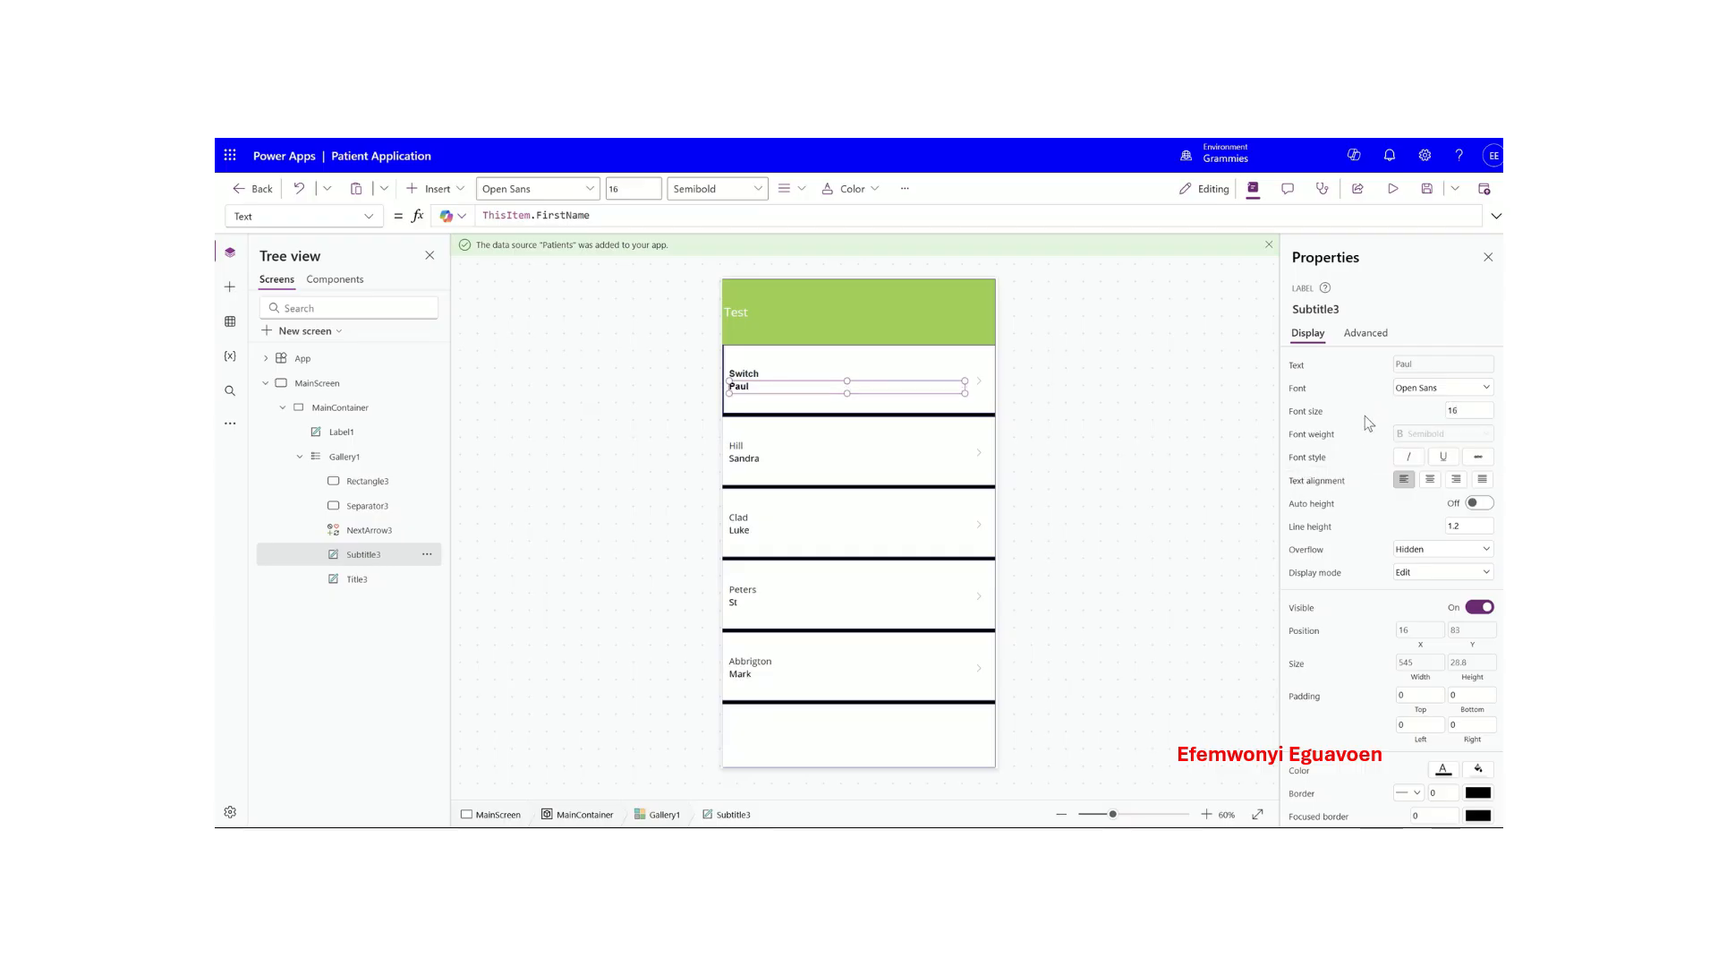
click(963, 406)
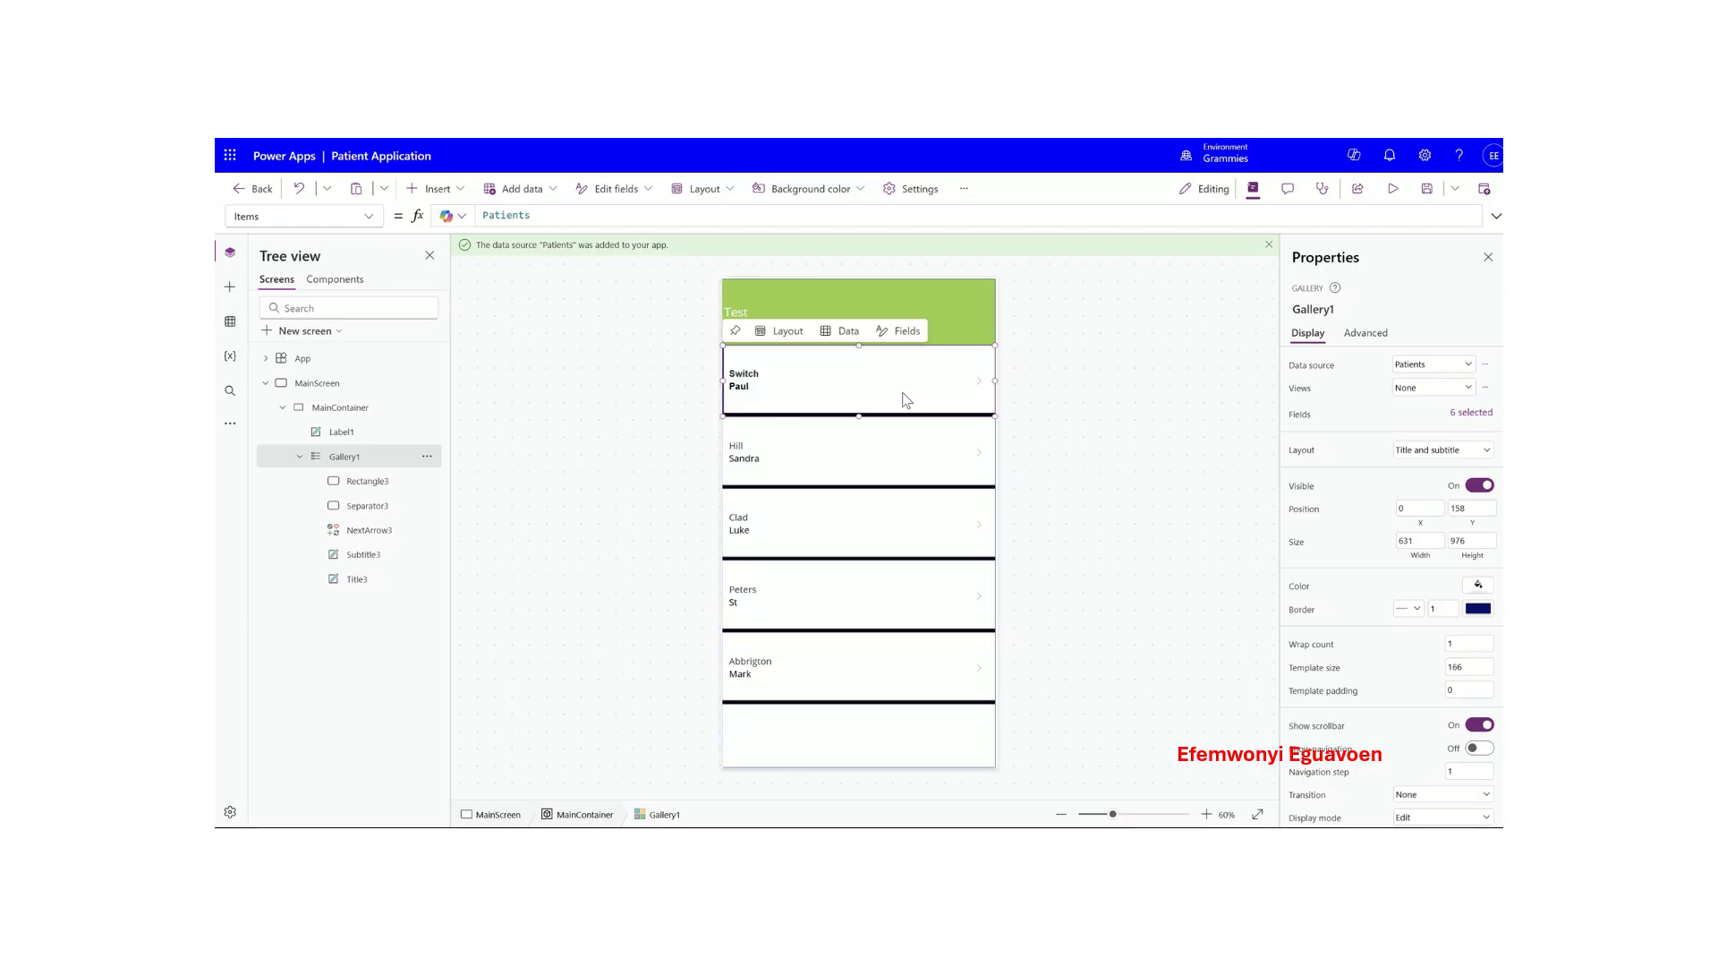
click(799, 313)
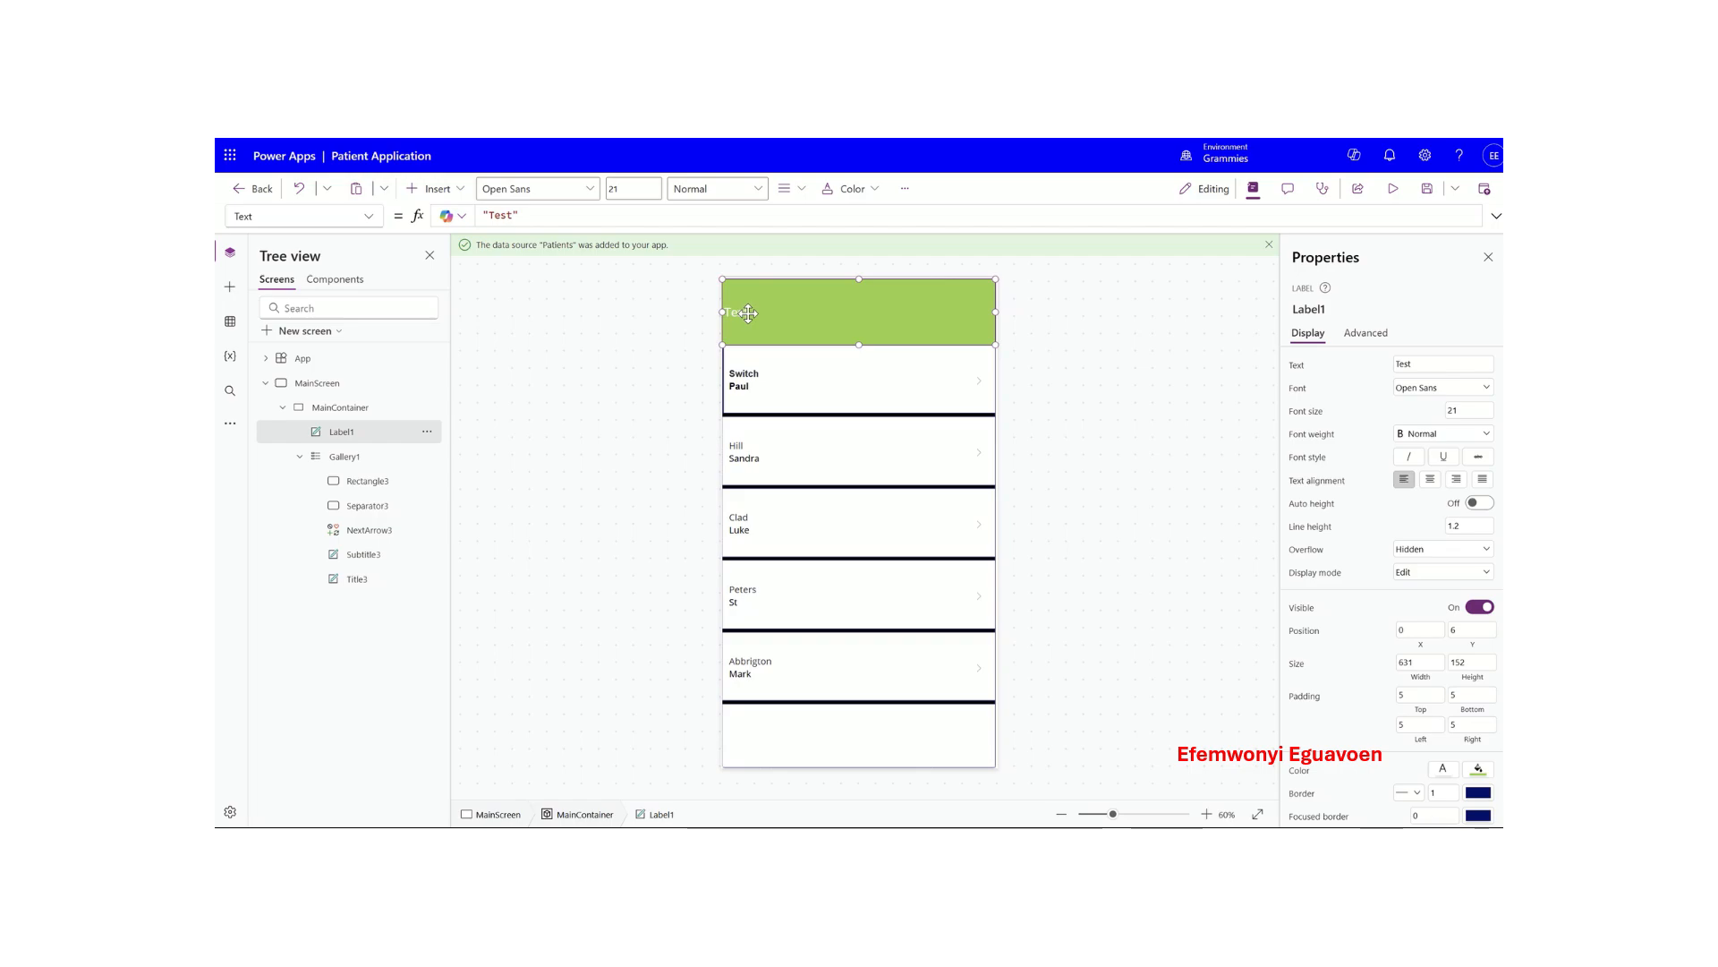
- Replace the header label's text 'Test' with 'WELCOME TO THE HOSPITAL' in capitals
click(526, 218)
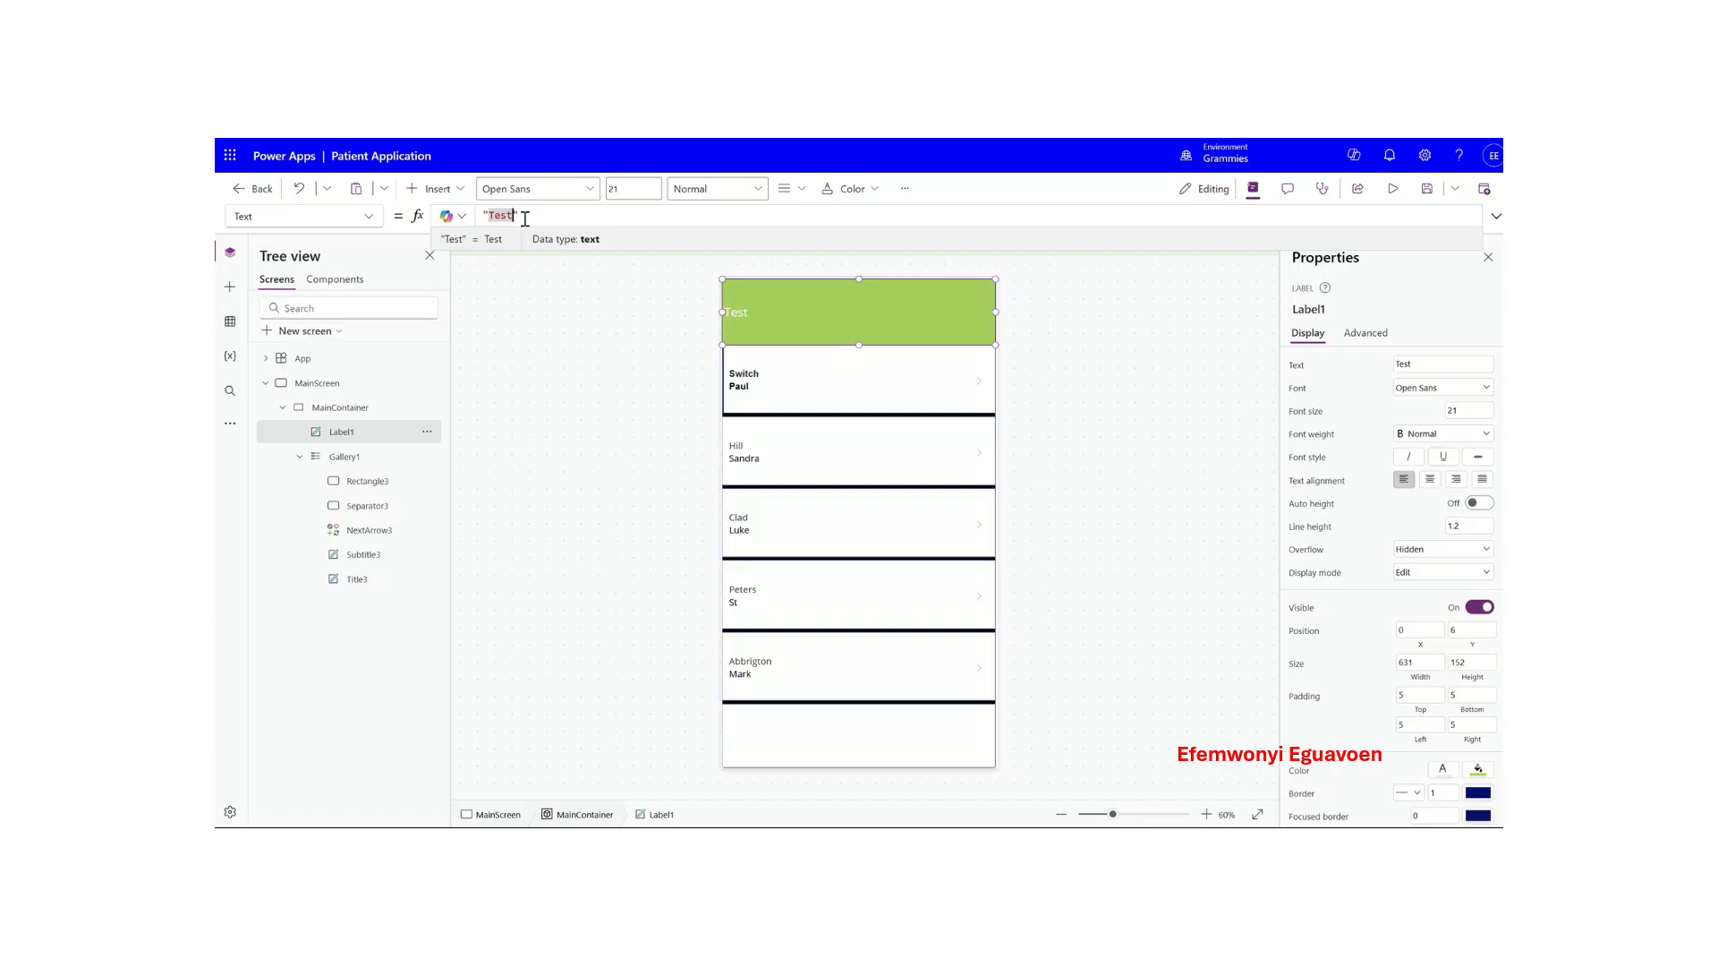
key(BackSpace)
text(Welcome t)
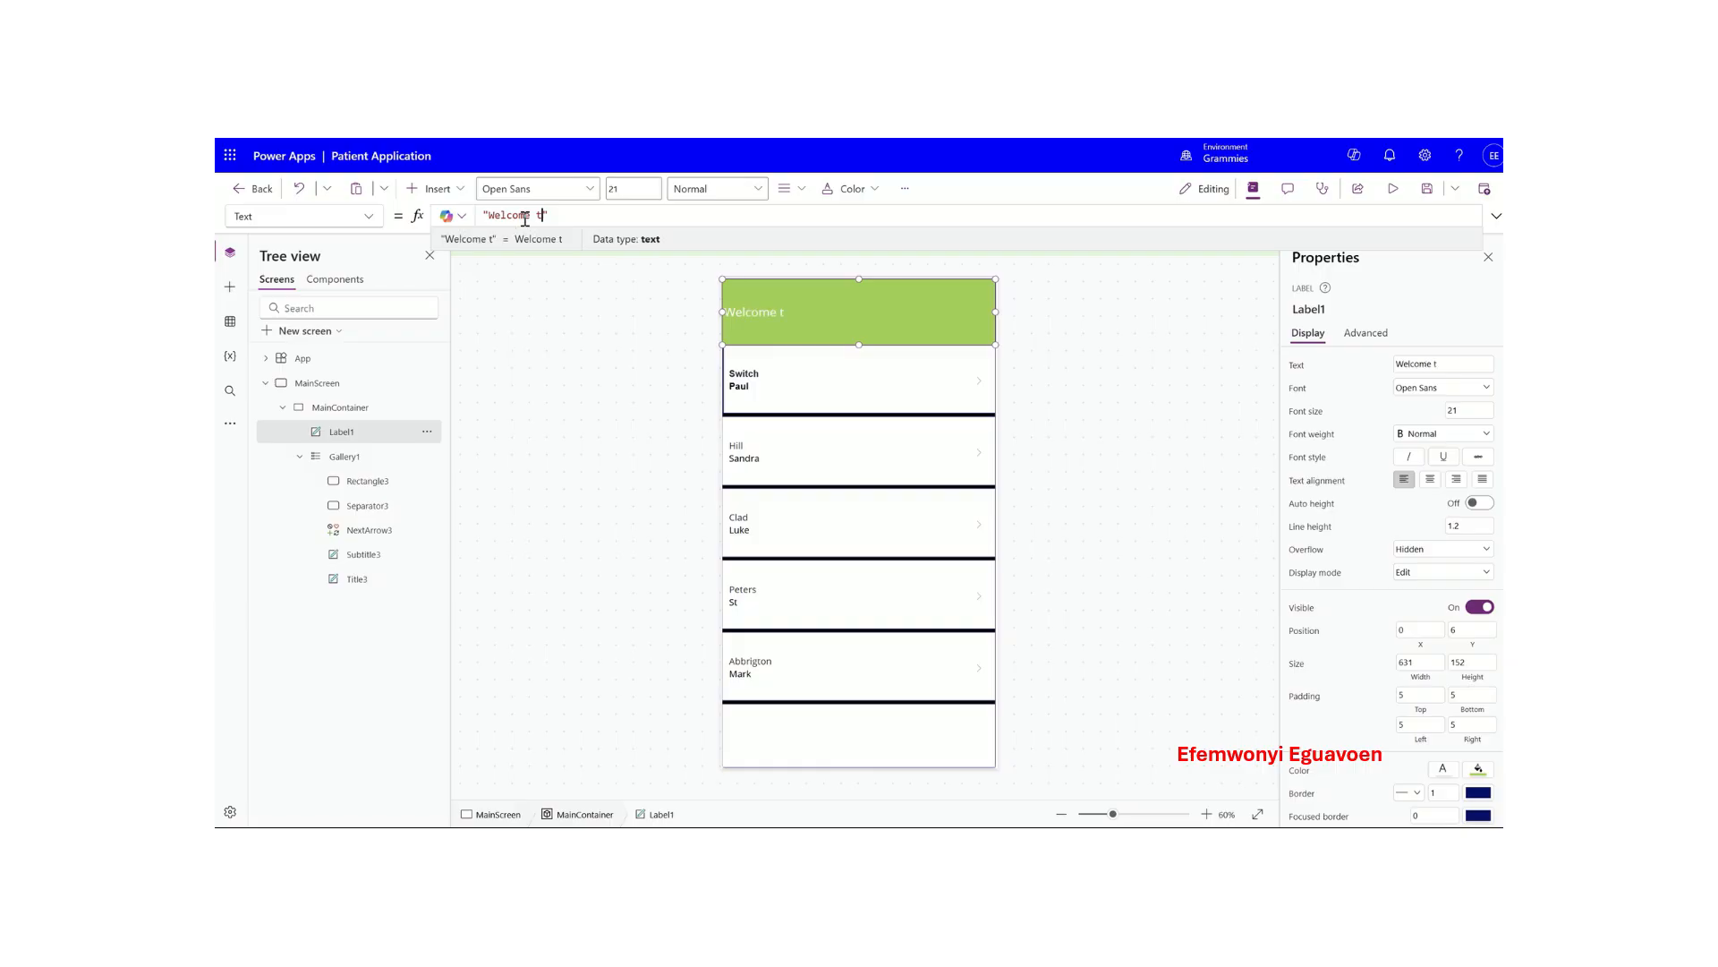
text(o the )
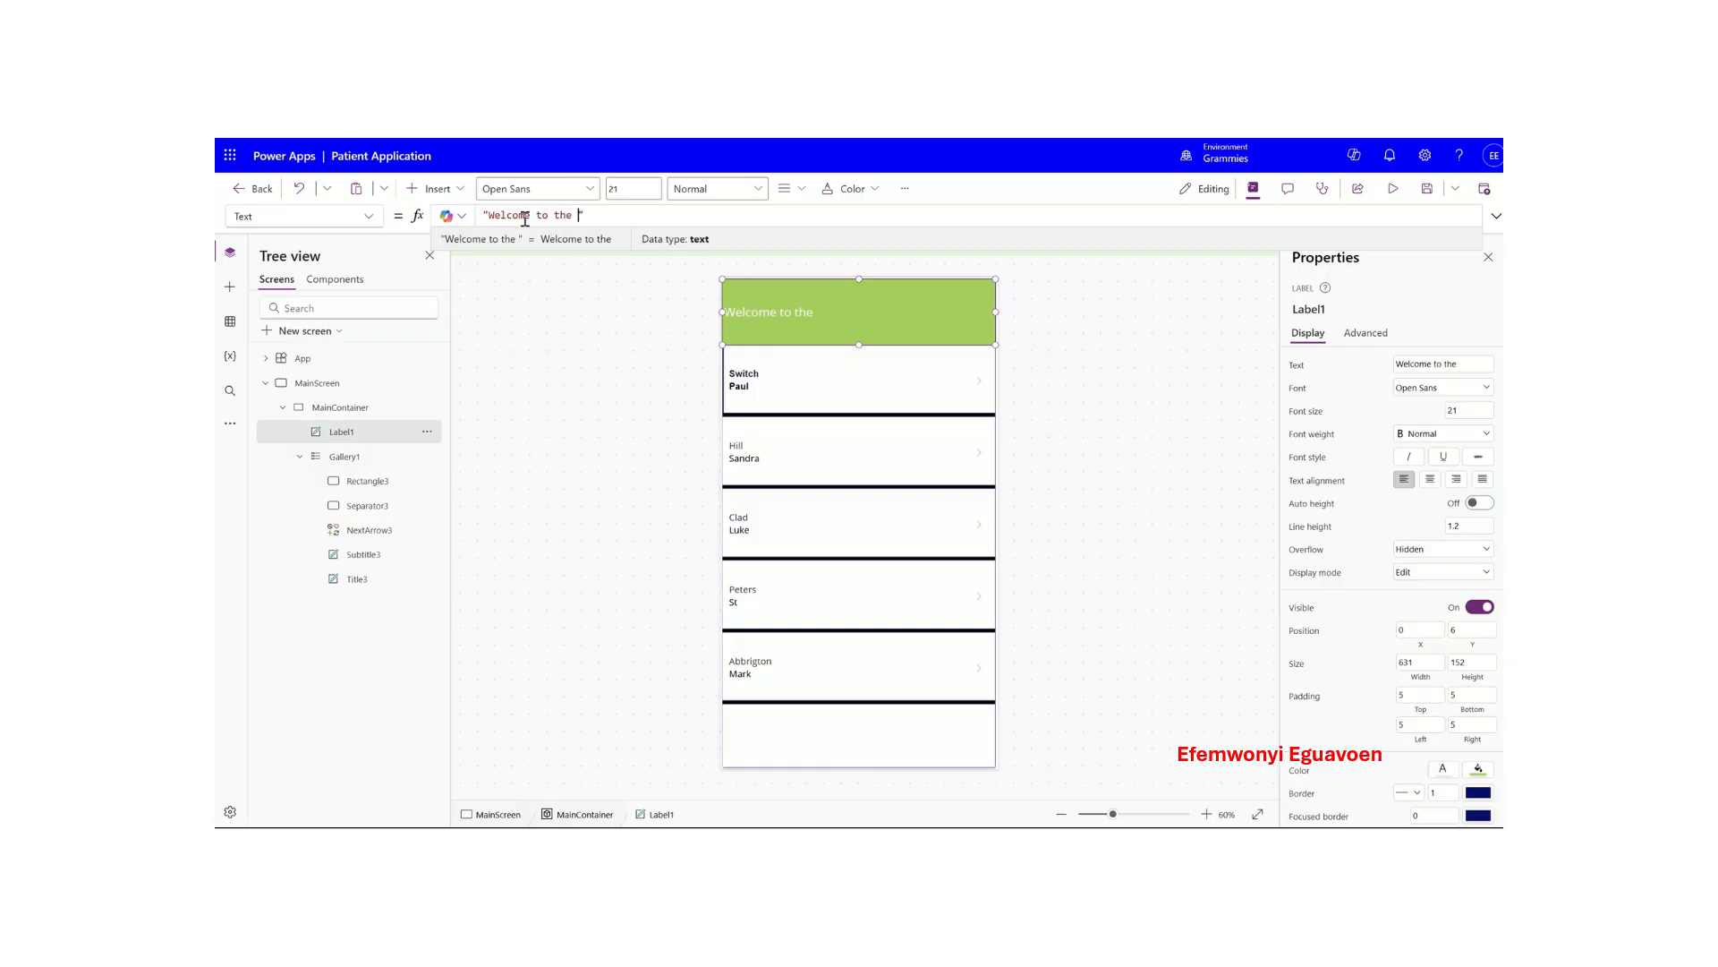
text(Hosp)
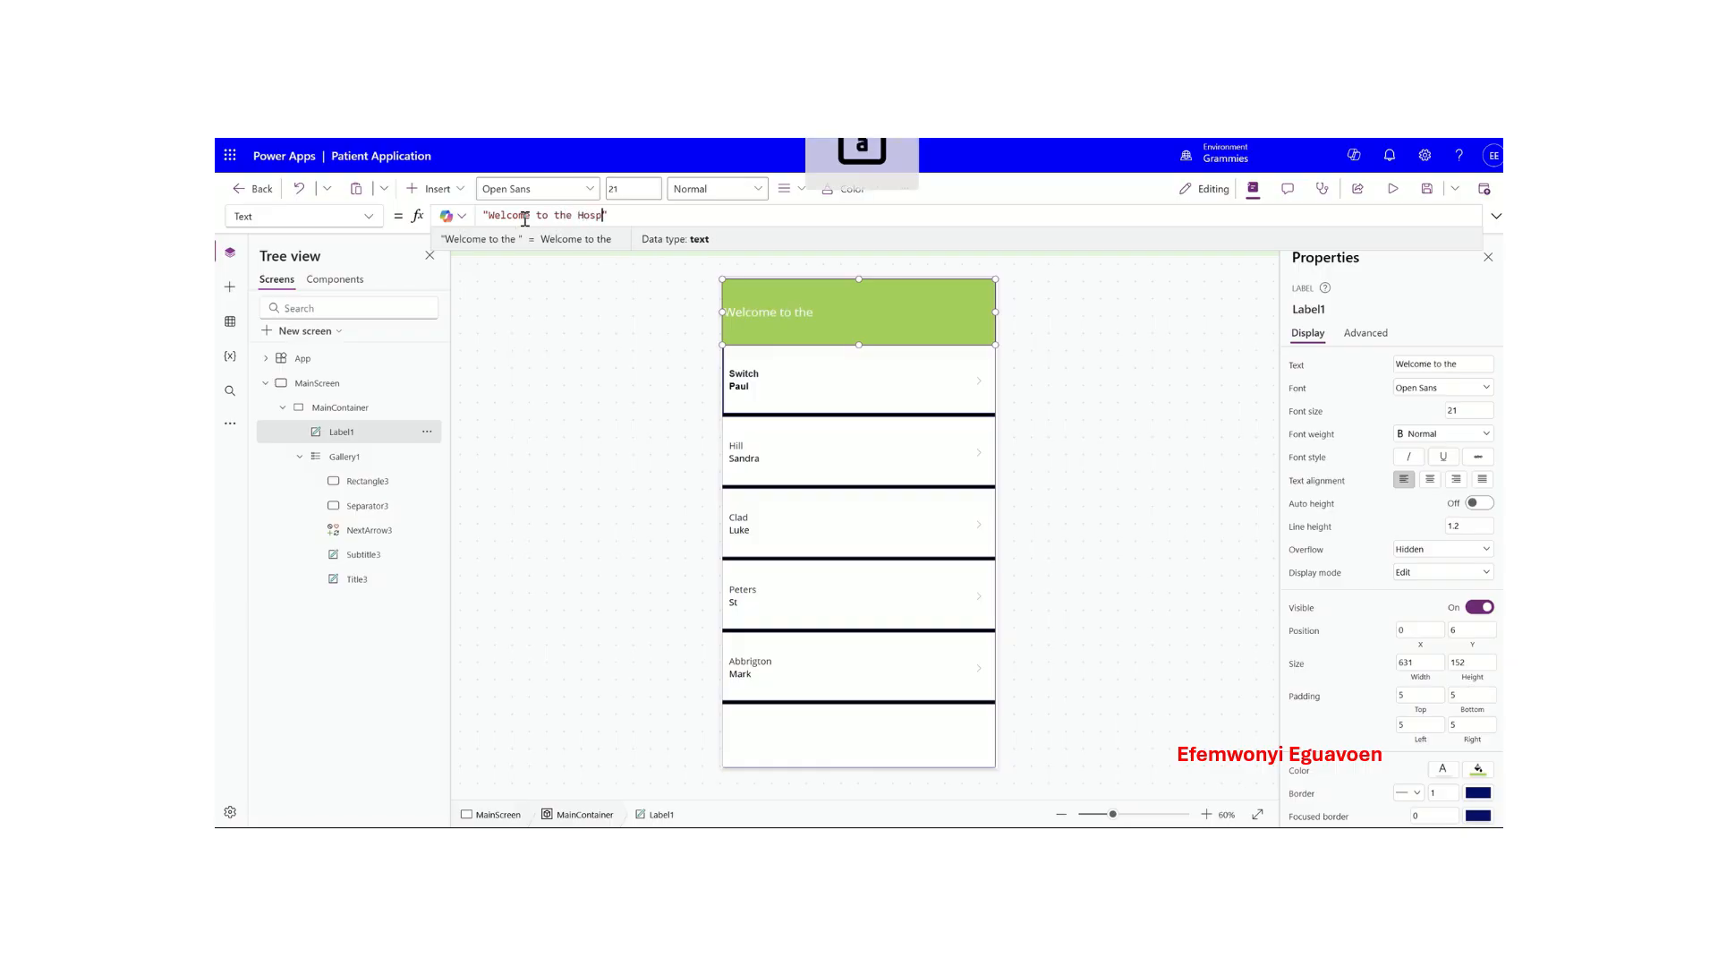
text(ital)
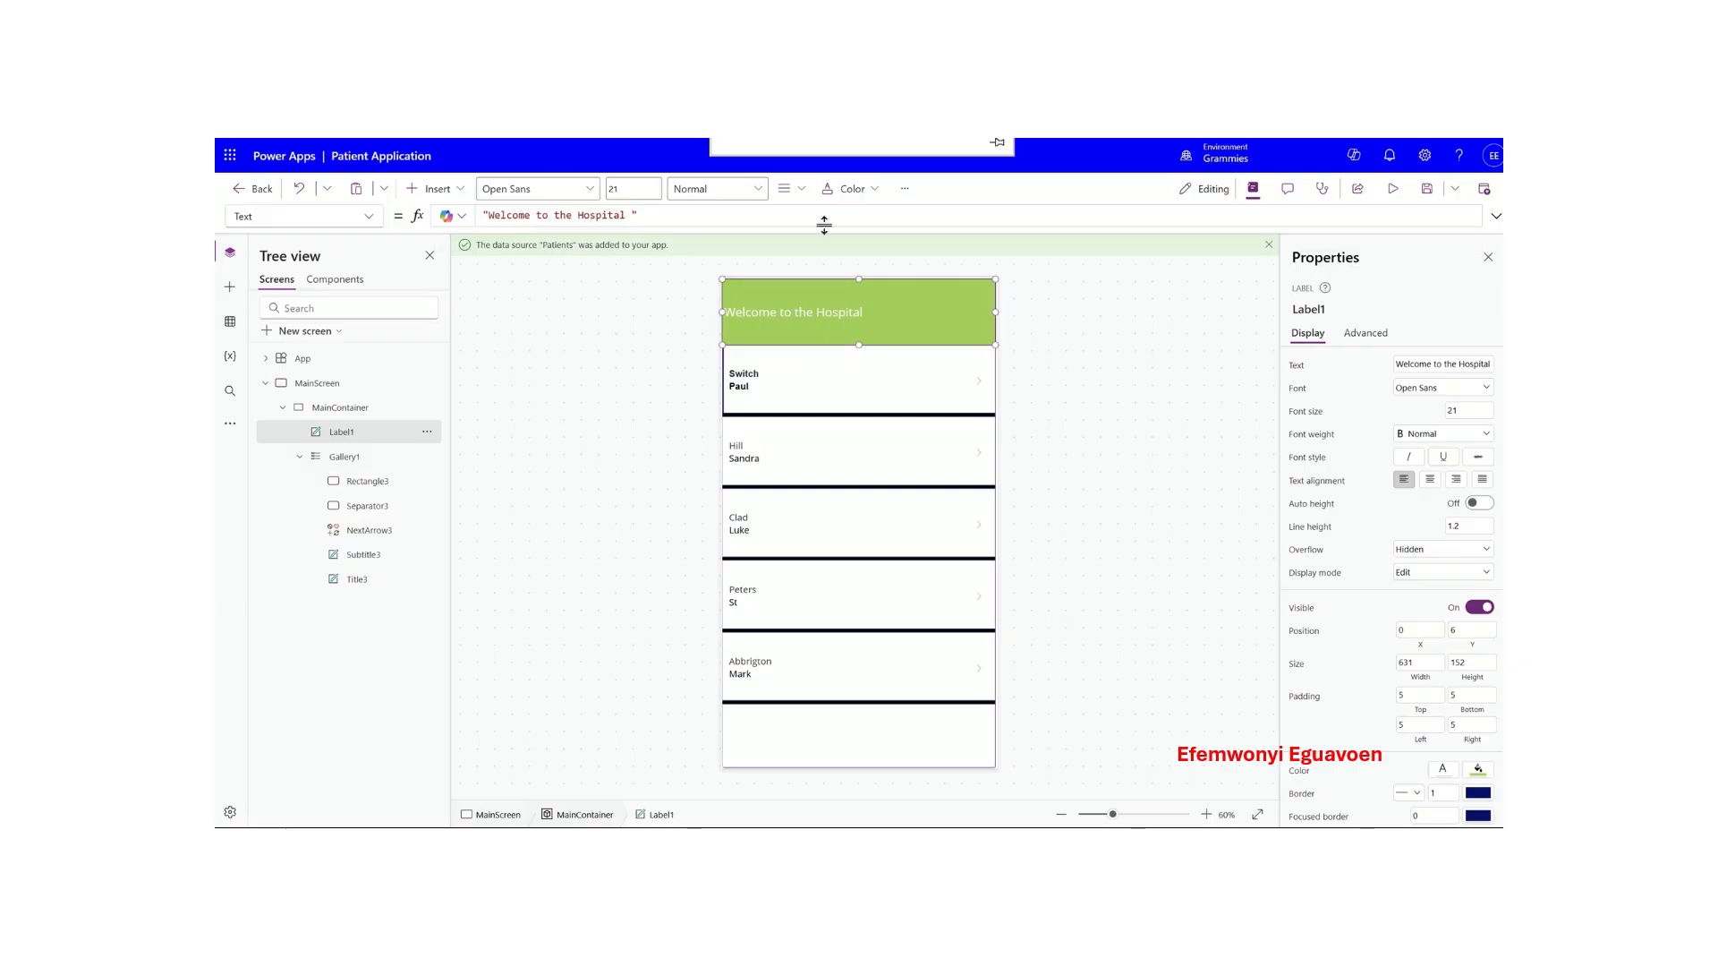
click(631, 215)
drag(632, 214, 561, 215)
key(BackSpace)
key(BackSpace)
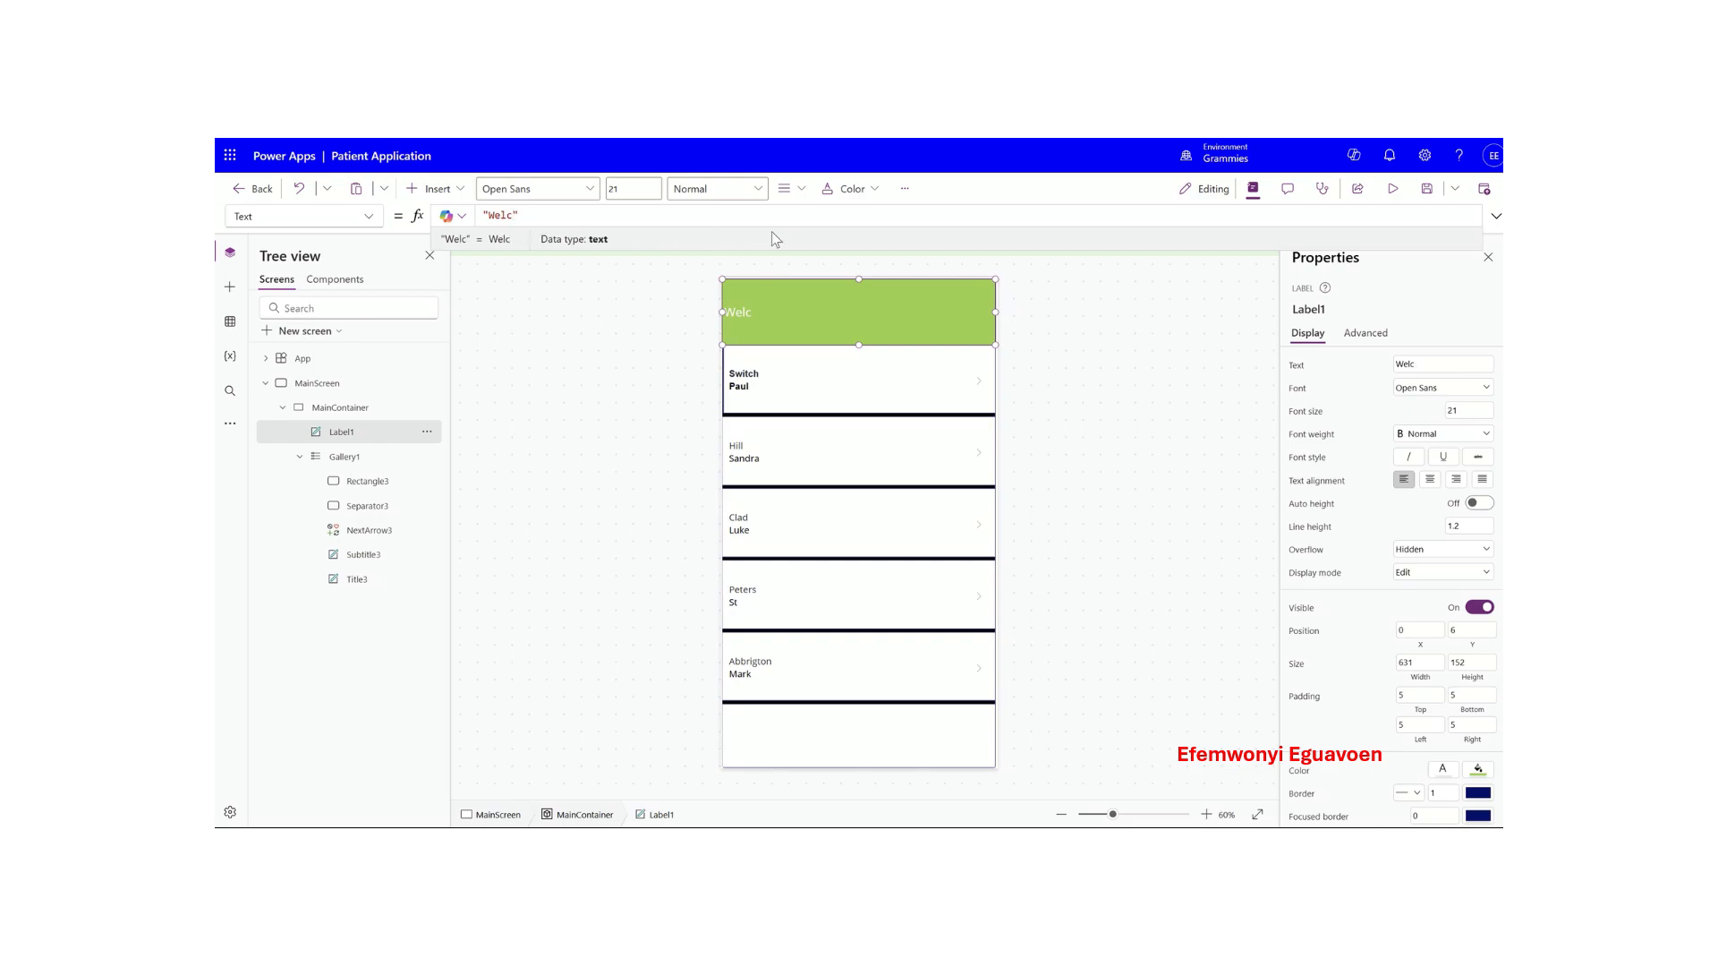
key(BackSpace)
key(BackSpace)
key(Caps_Lock)
text(WELCOME )
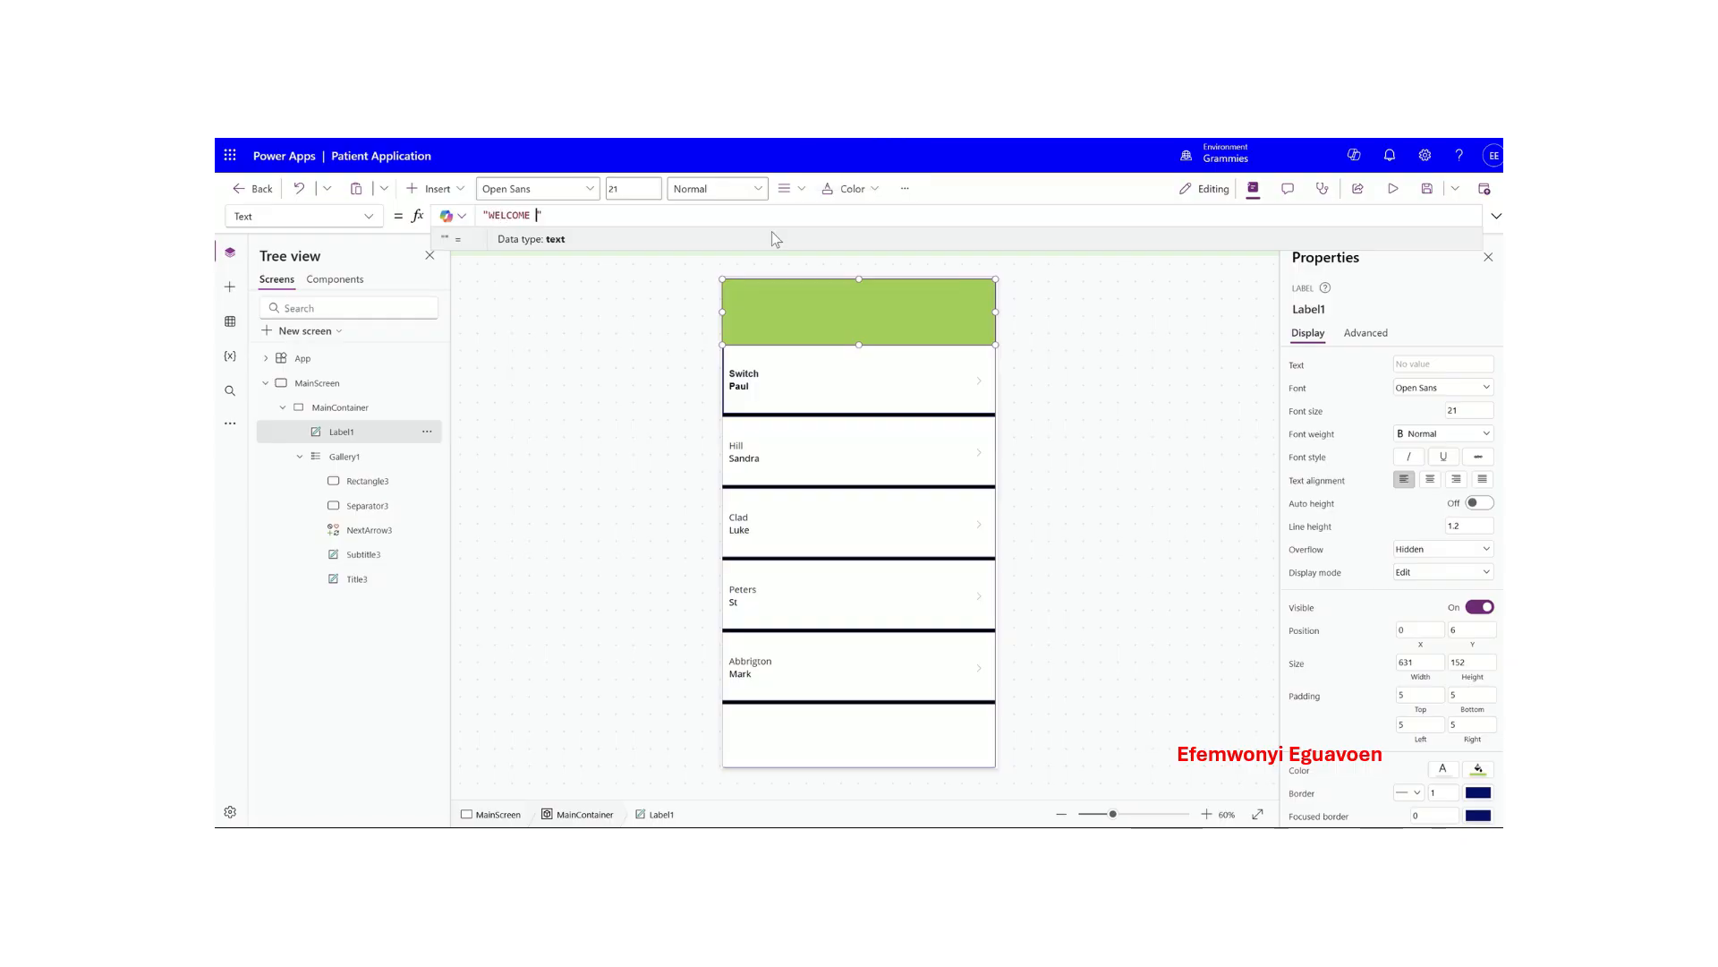
text(TO )
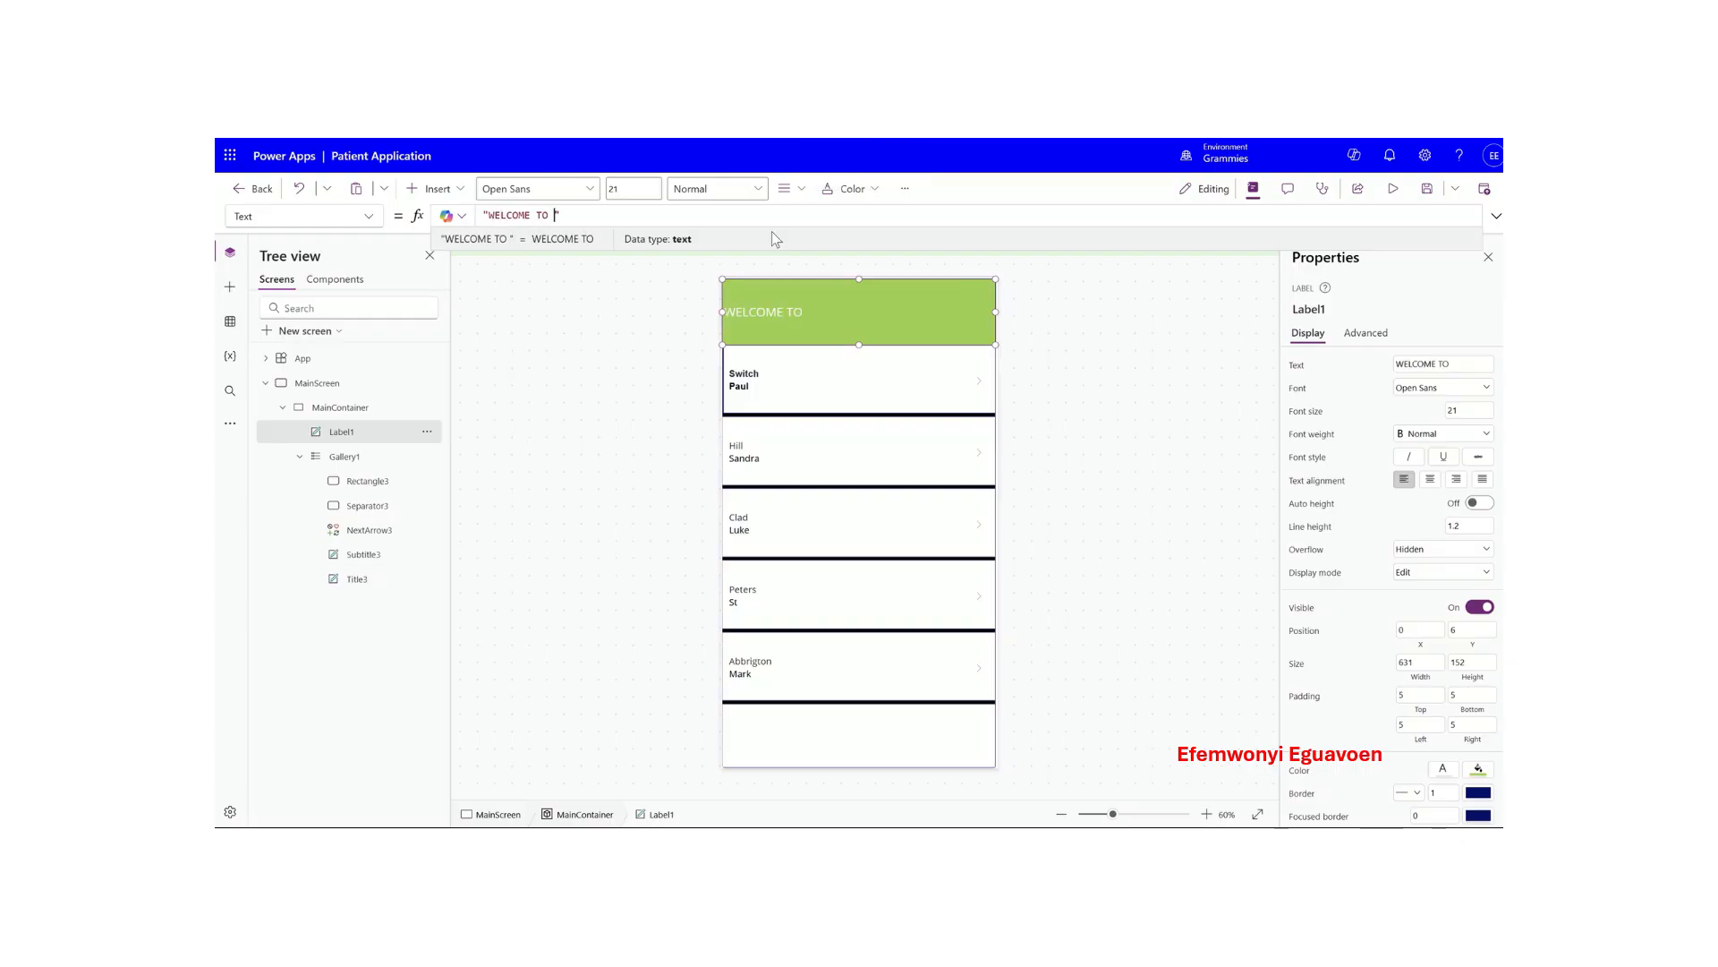
text(THE HOSPITAL)
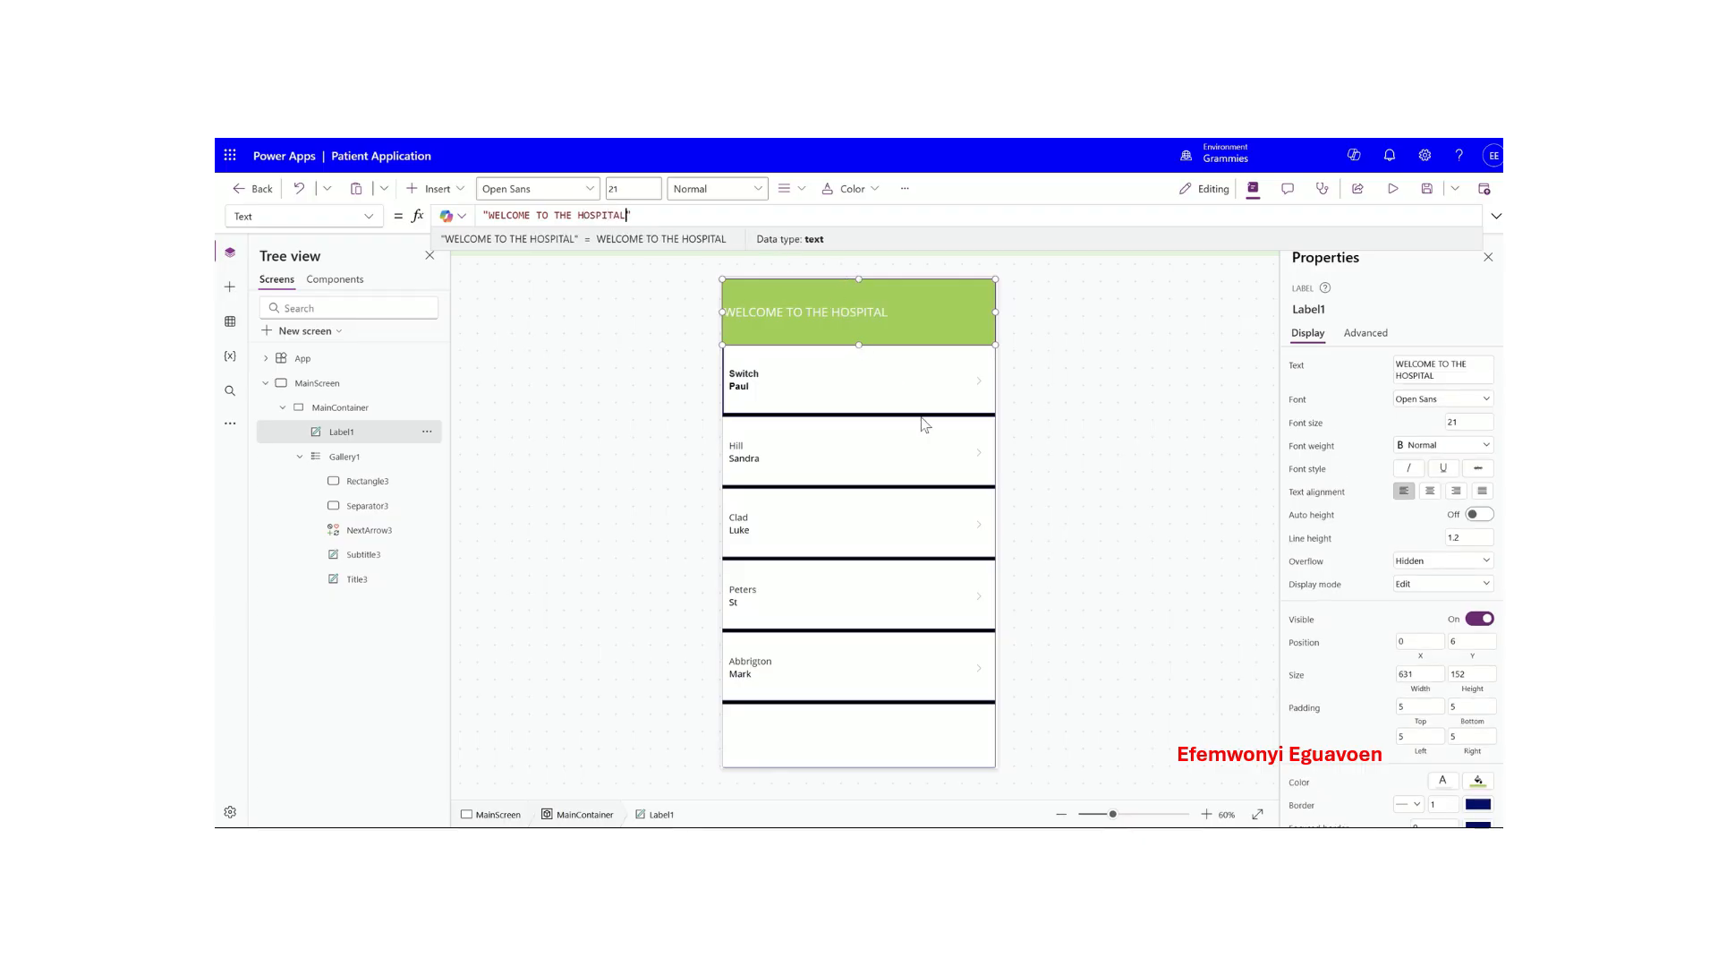
- Centre the header text and make it bold
click(1430, 491)
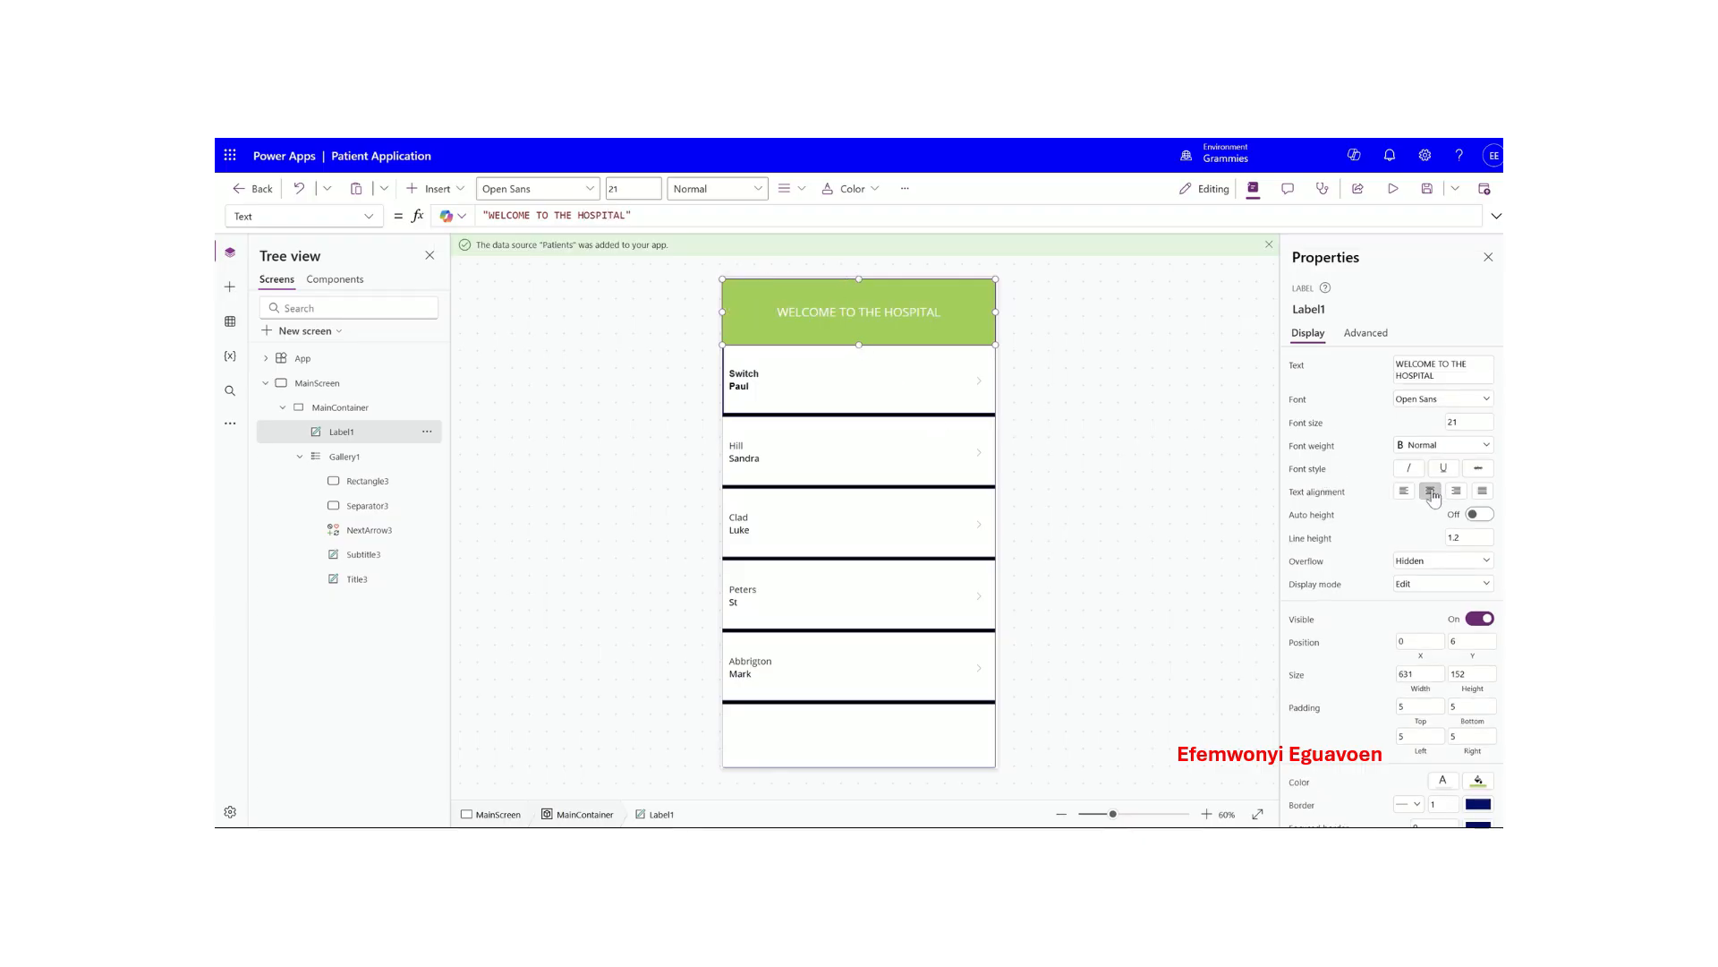
click(1431, 445)
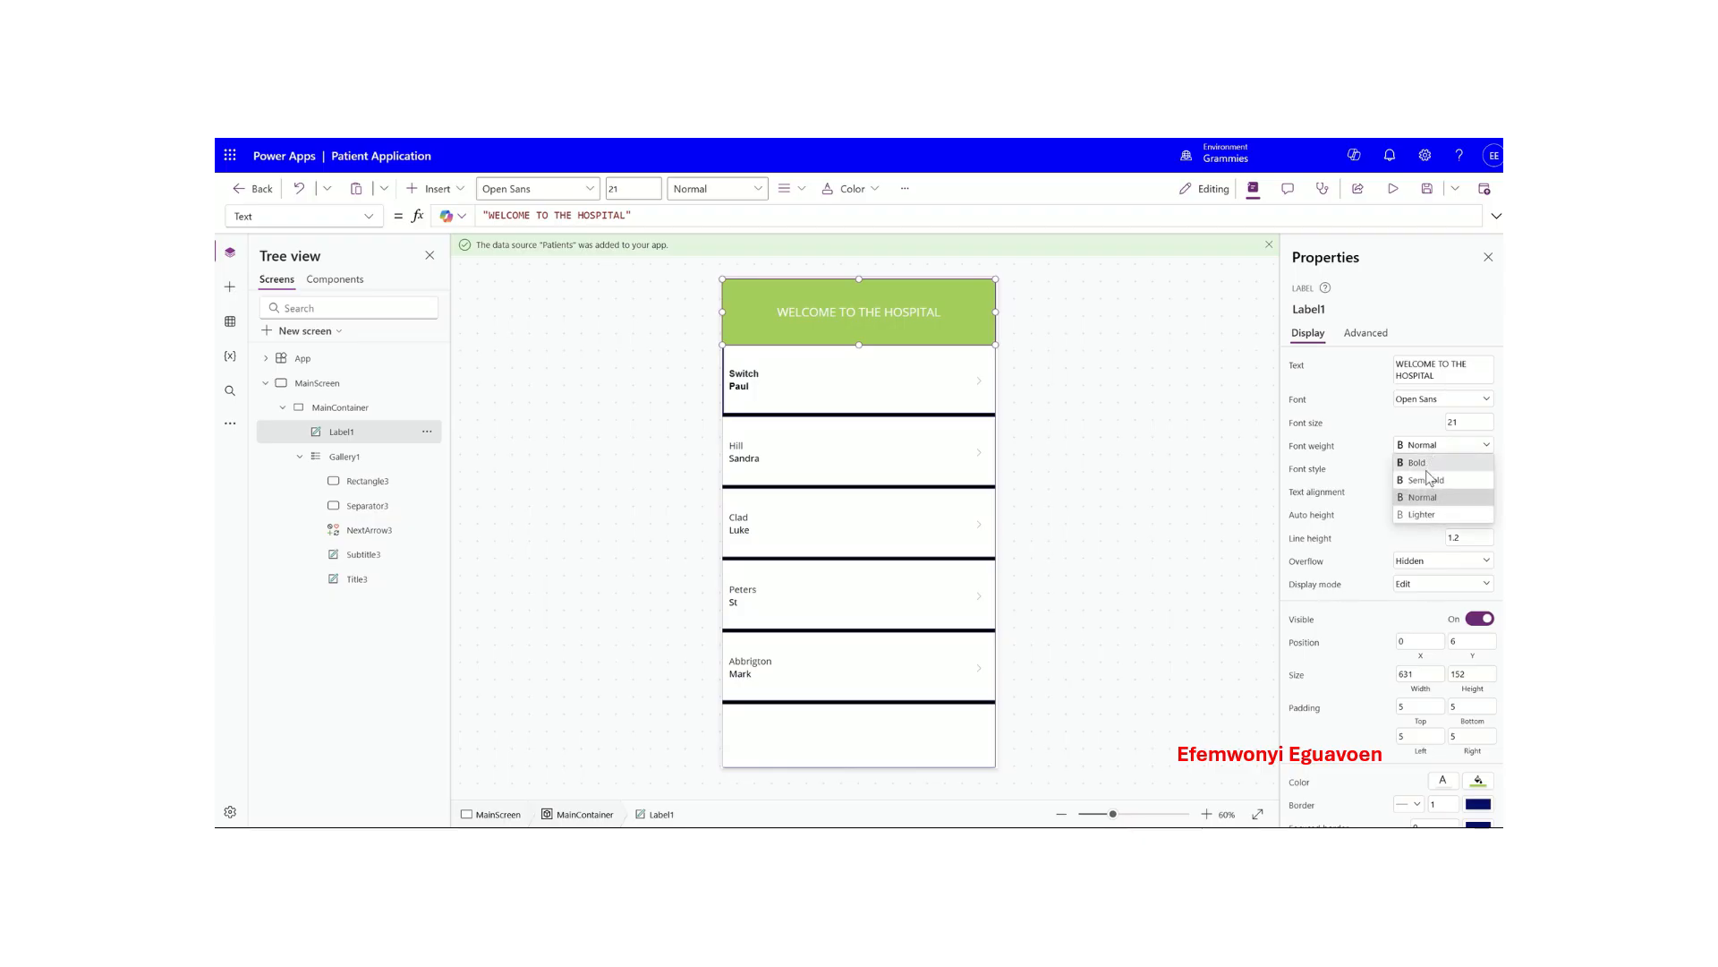
click(1428, 464)
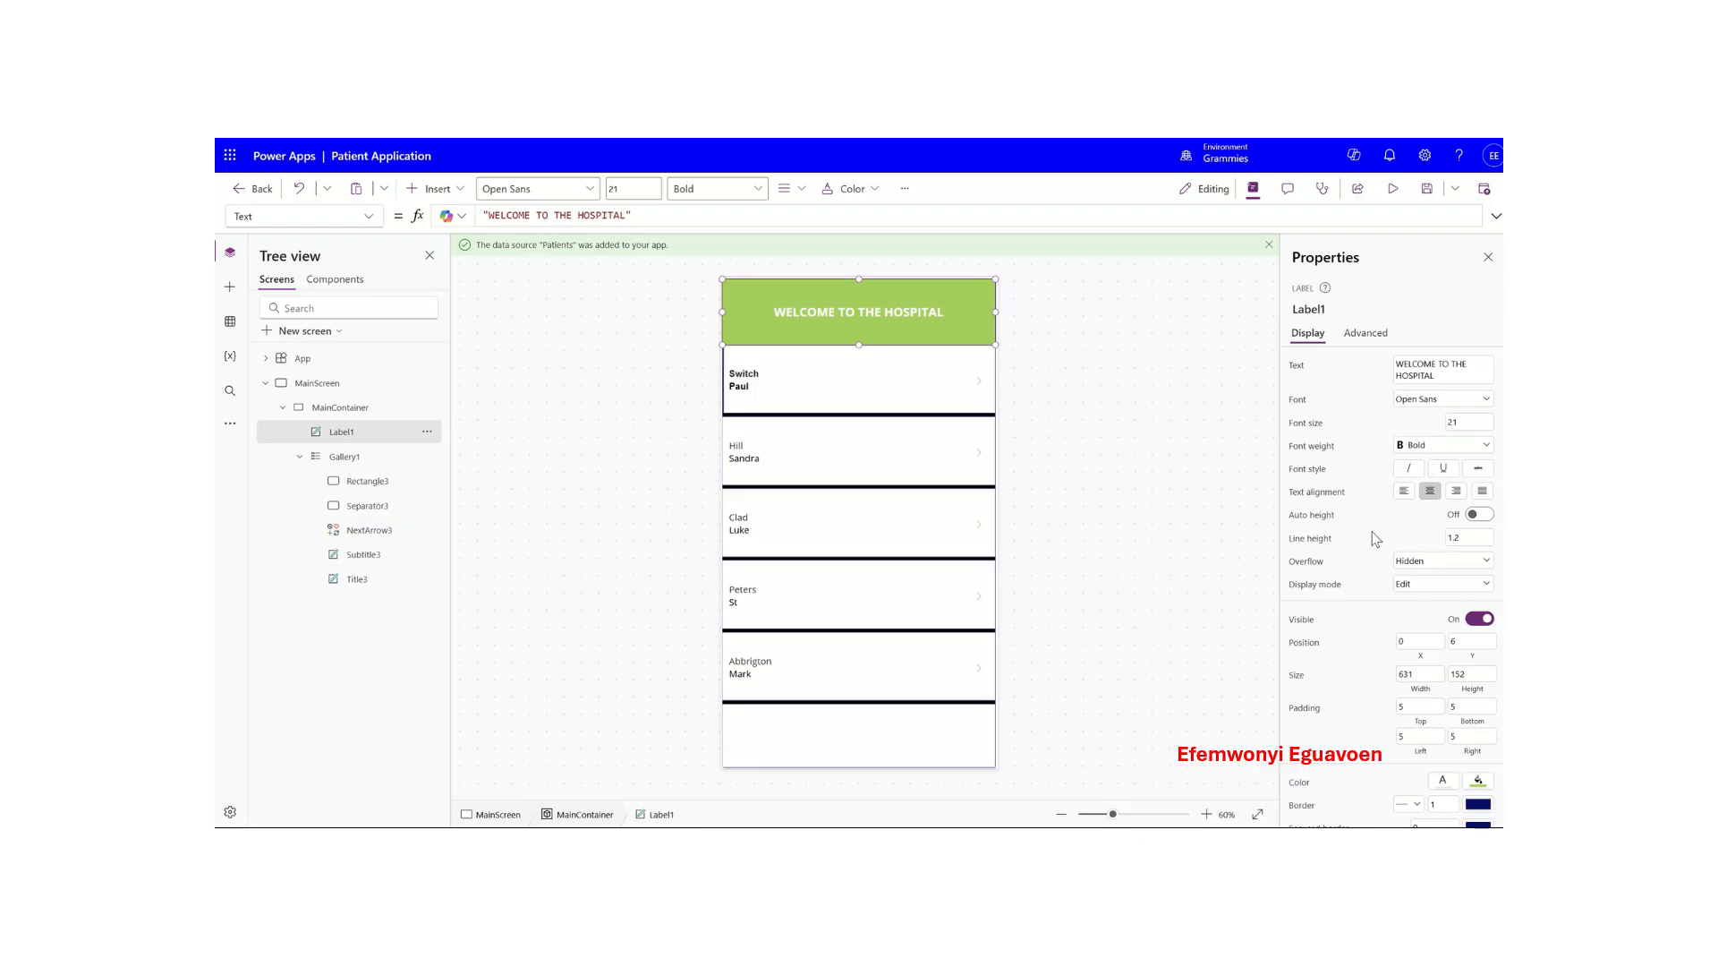
scroll(1369, 533, down, 2)
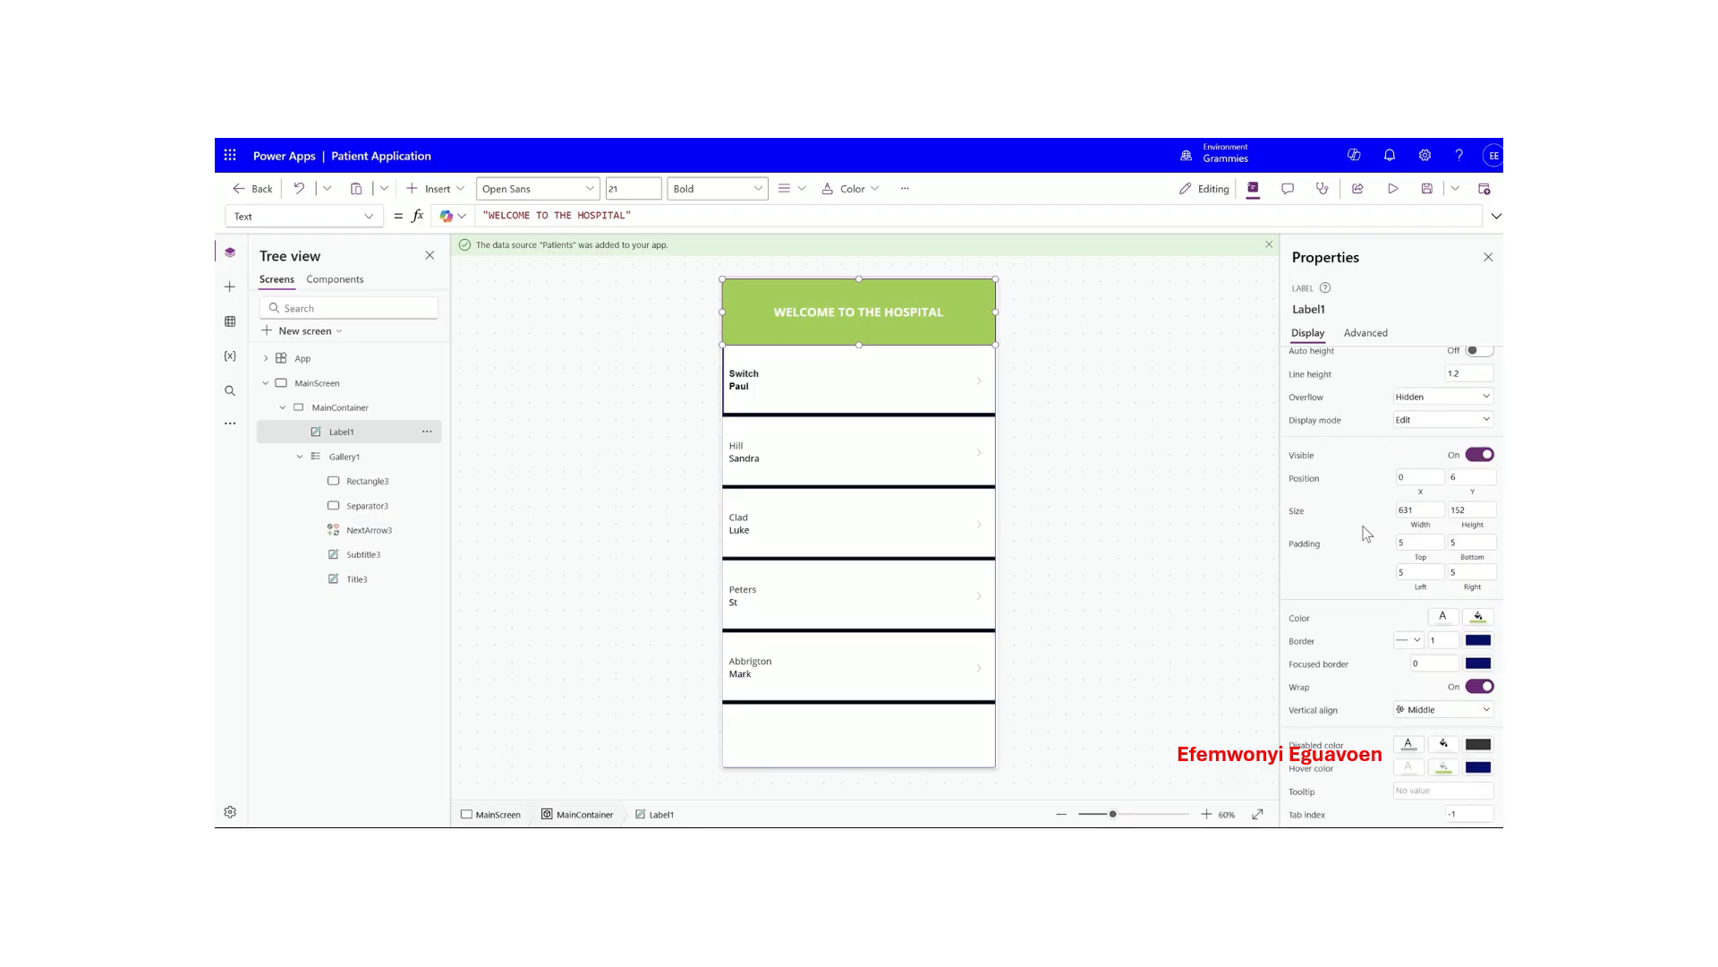
scroll(1366, 533, up, 2)
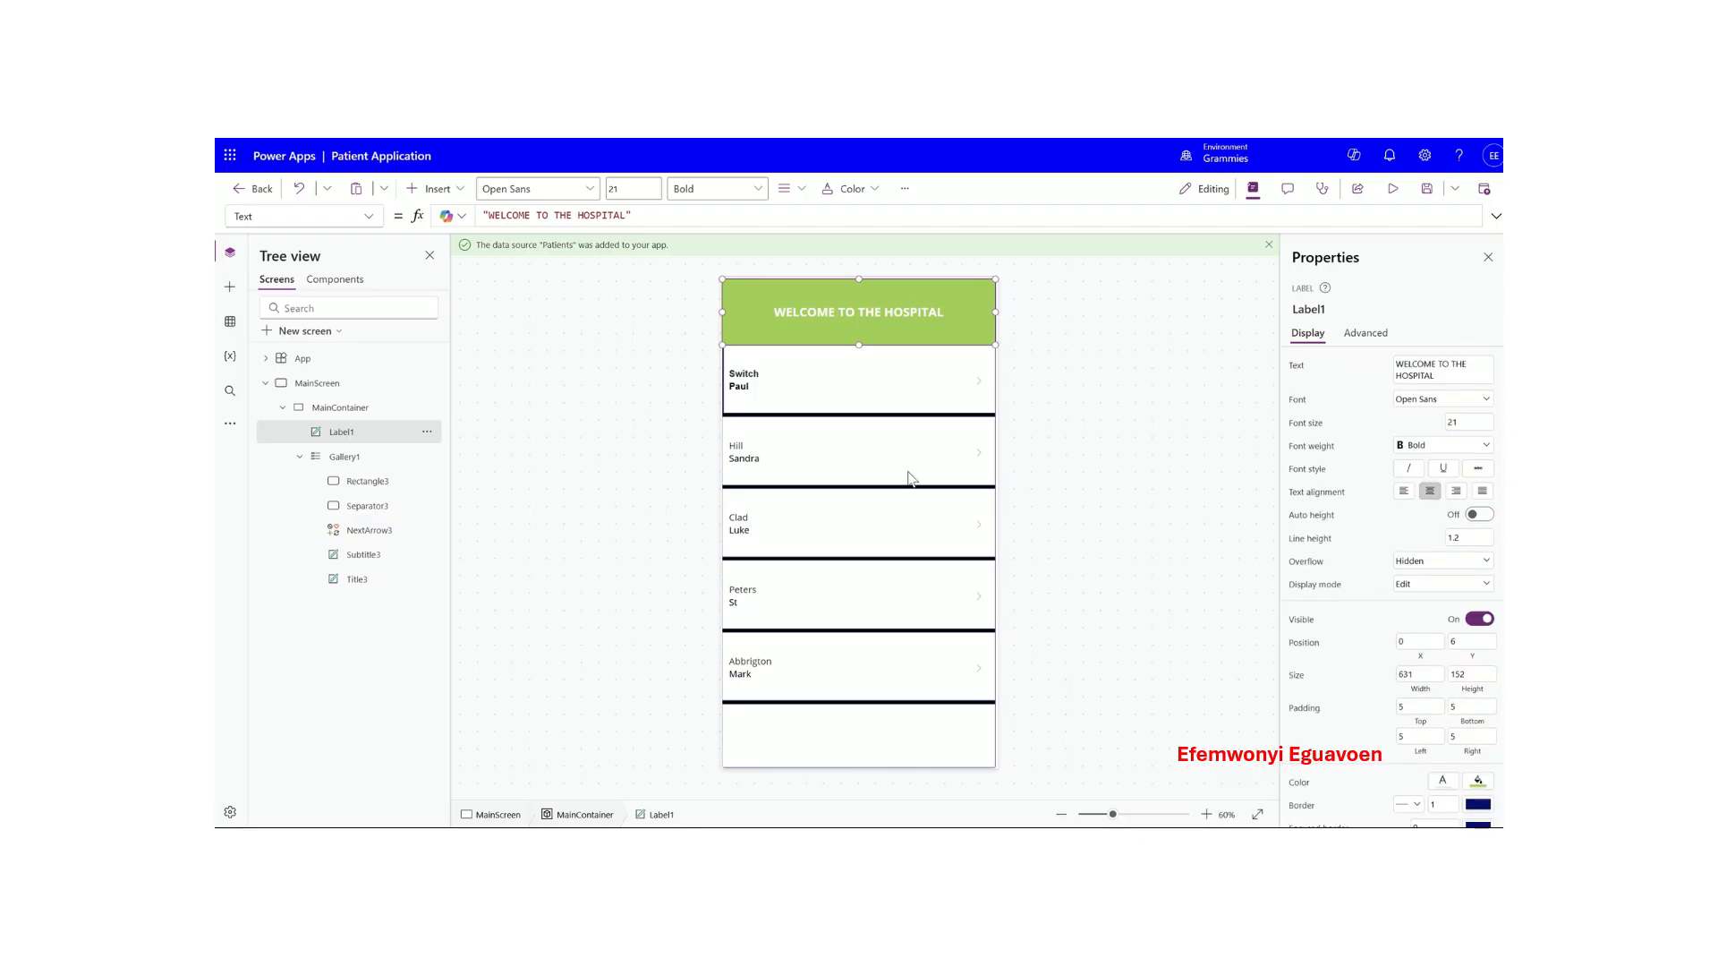
- Select Gallery1, fold MainContainer and MainScreen in the Tree view, and start a new screen
click(878, 453)
click(860, 395)
click(860, 449)
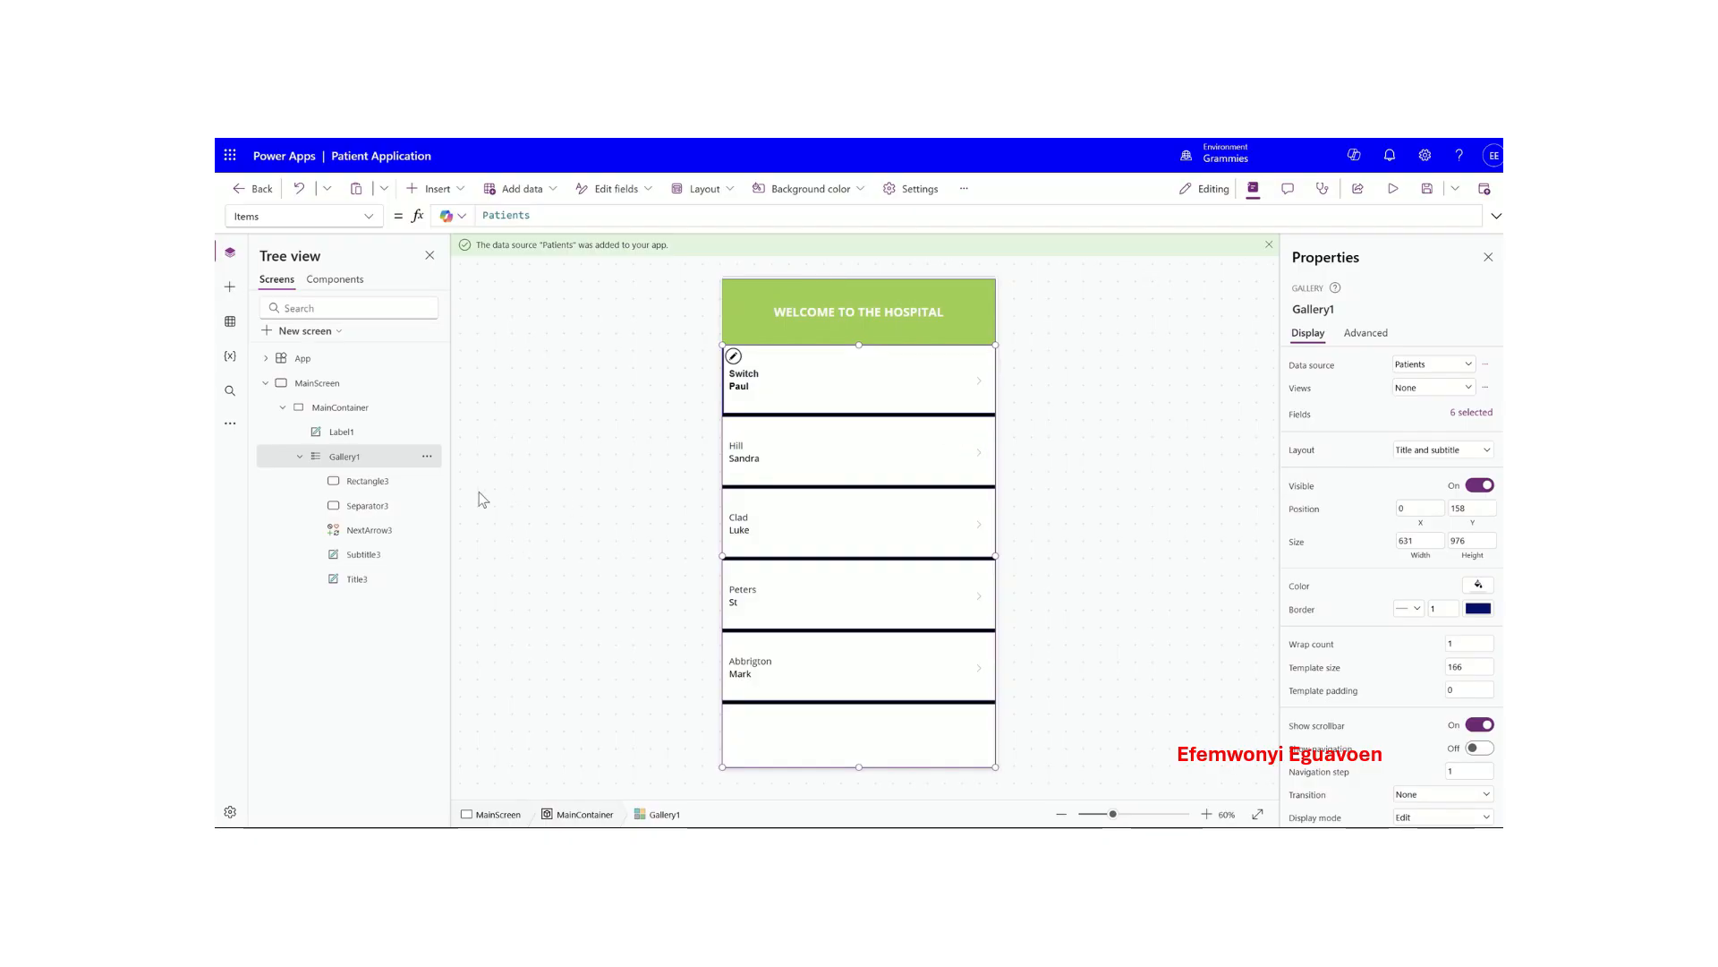
click(283, 408)
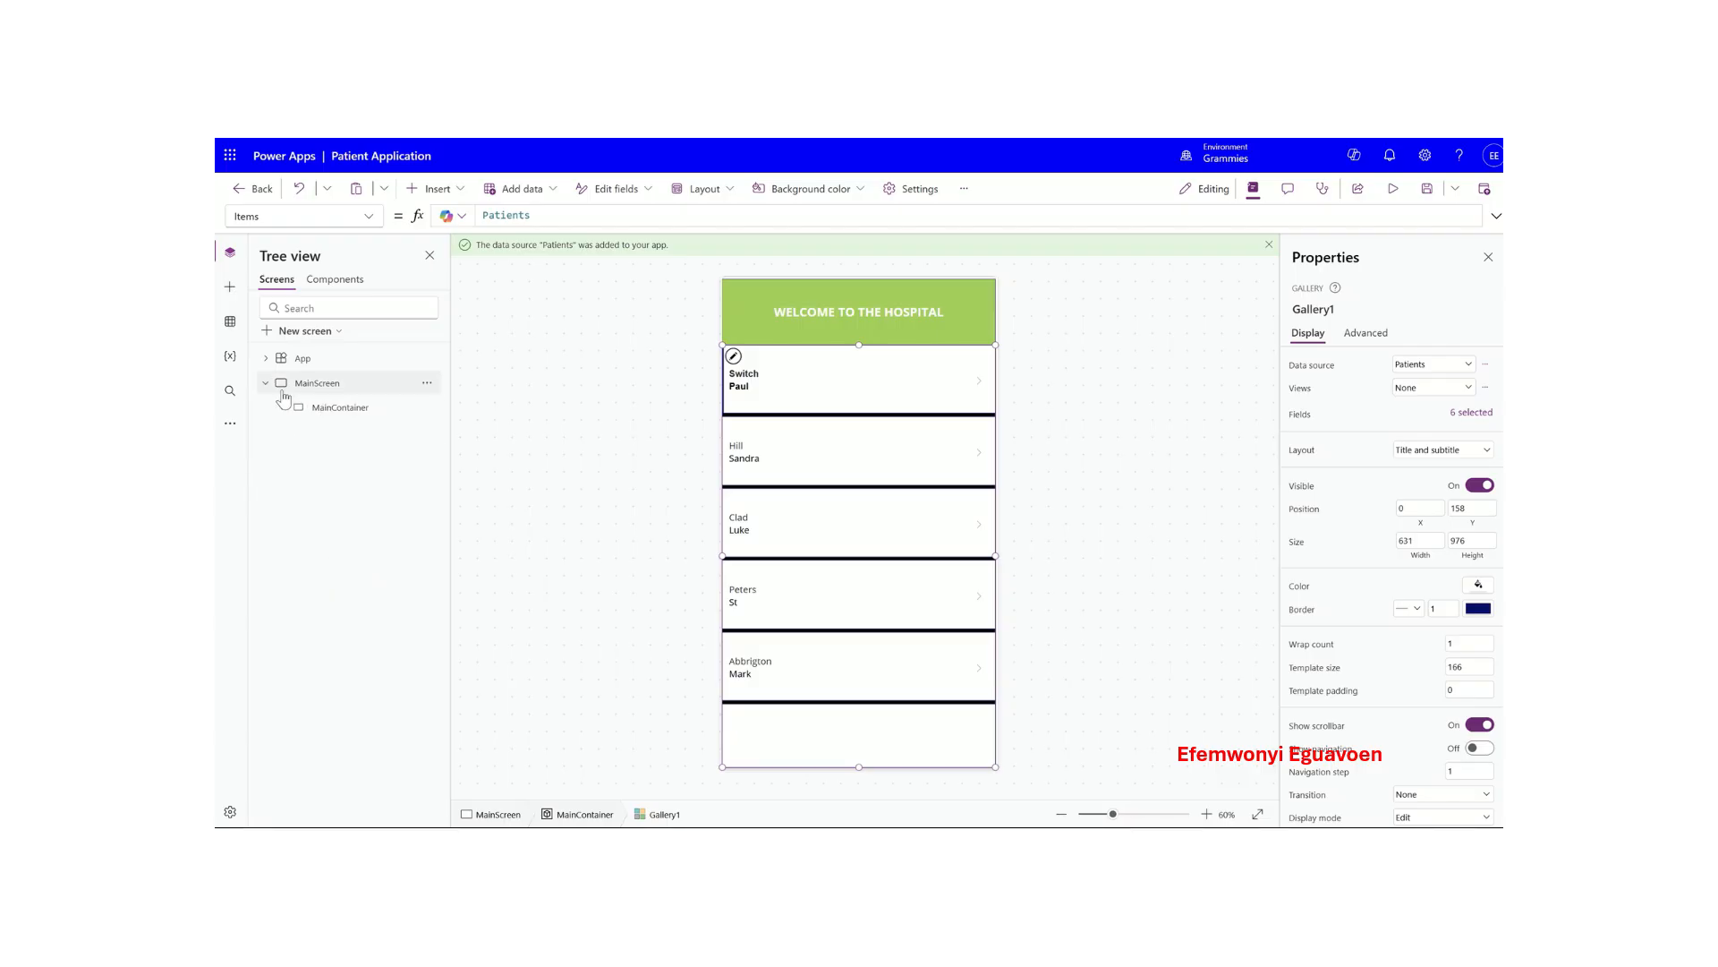
click(266, 385)
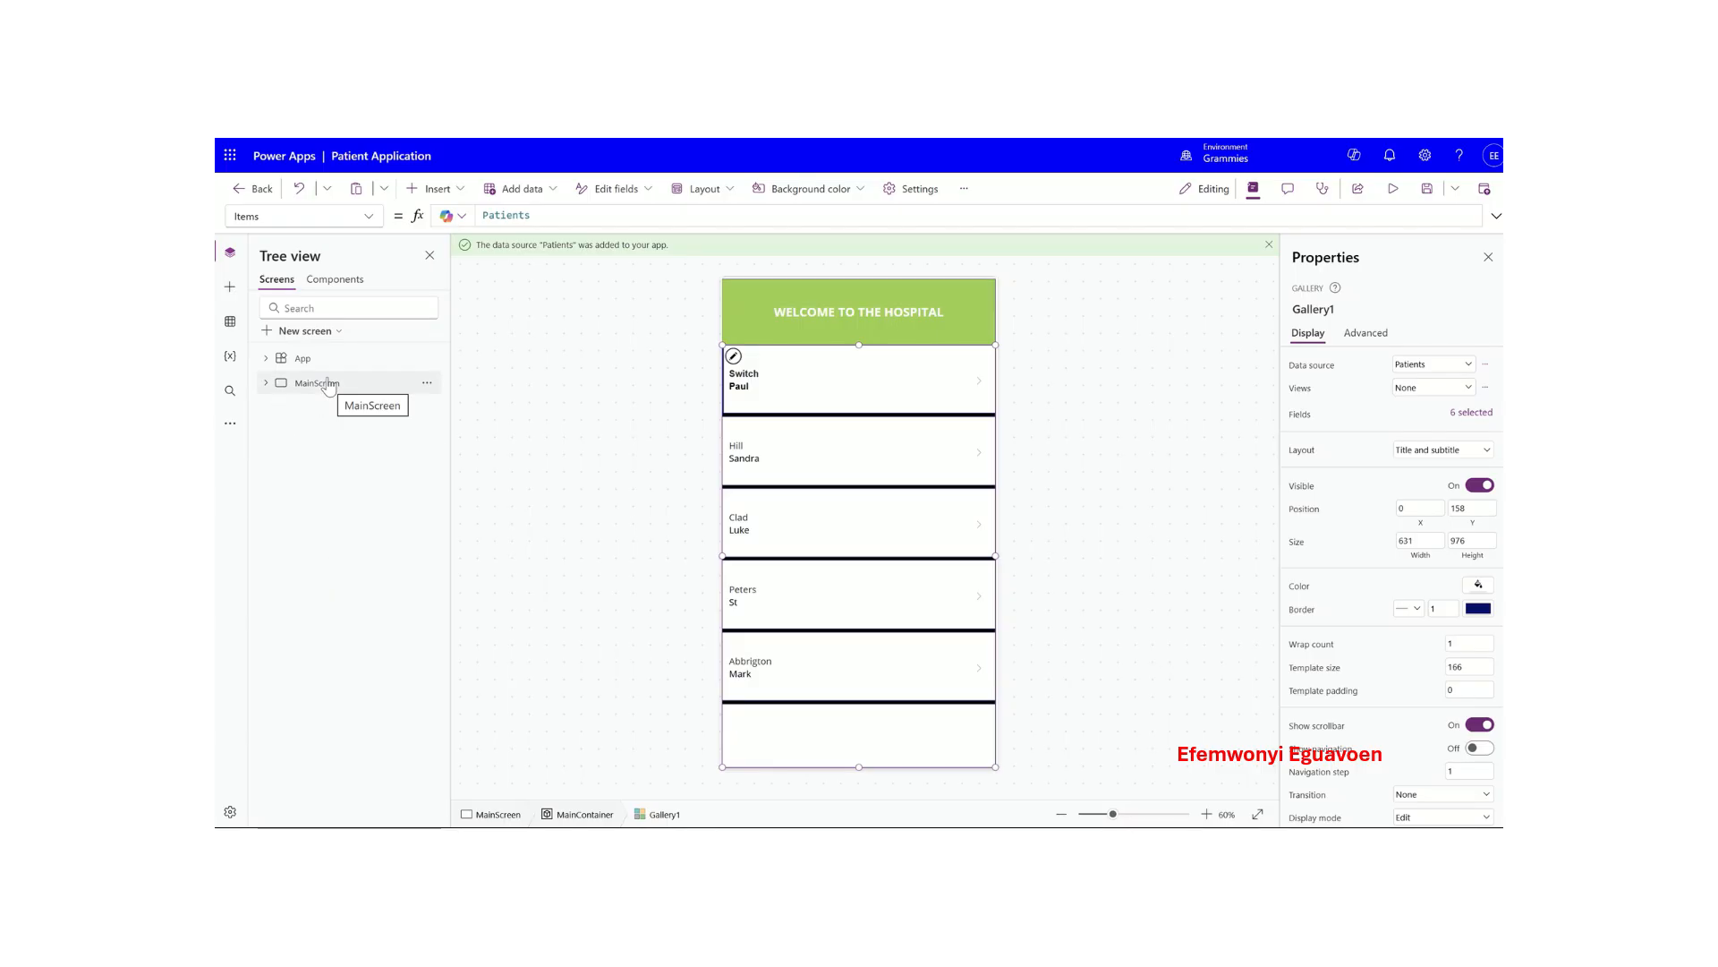
click(326, 333)
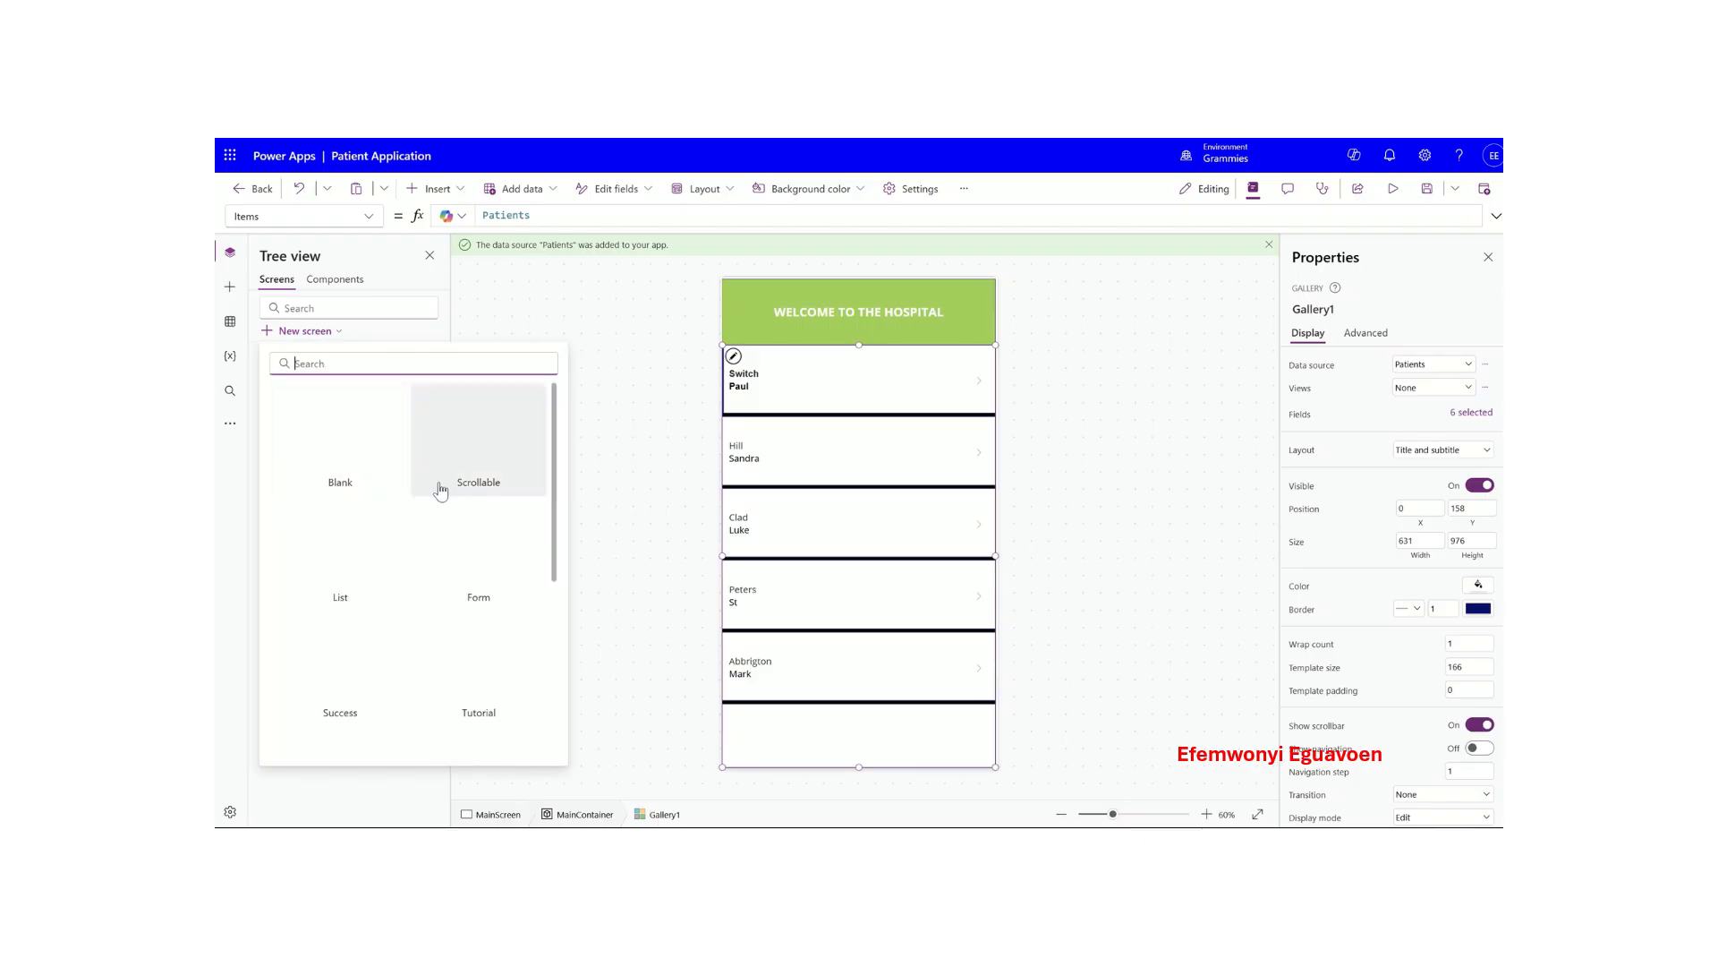
- Add a Blank screen template and rename it DetailsScreen
scroll(407, 510, down, 3)
scroll(412, 533, up, 3)
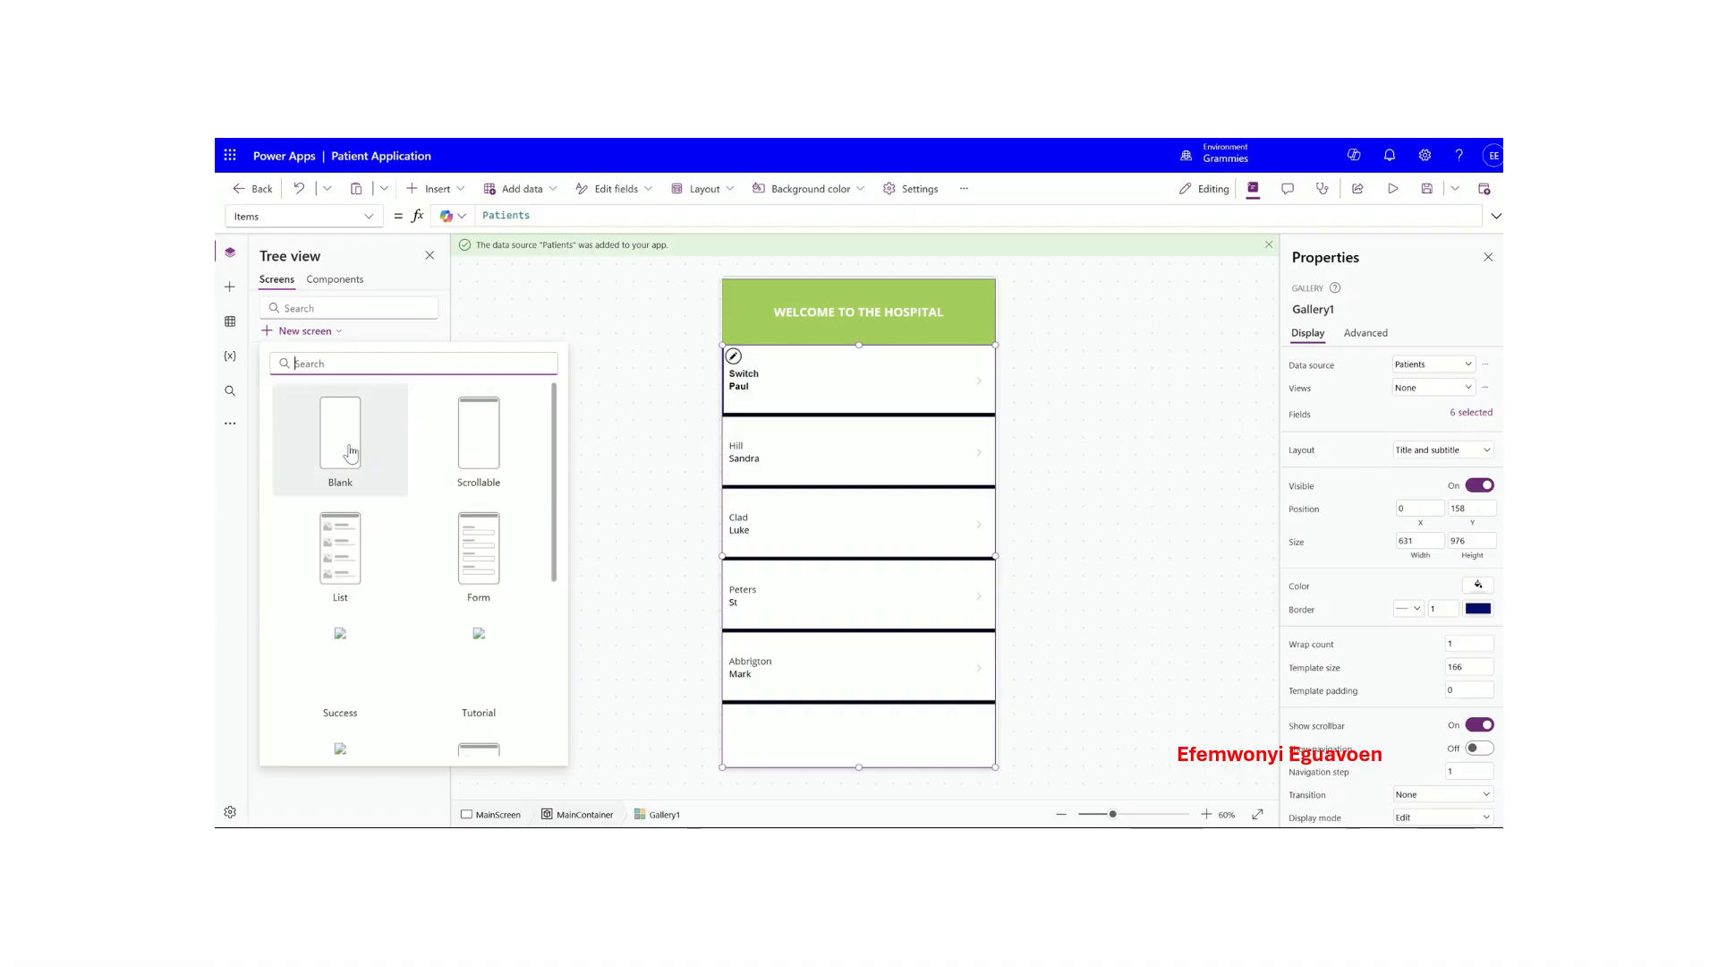
click(349, 453)
right_click(329, 409)
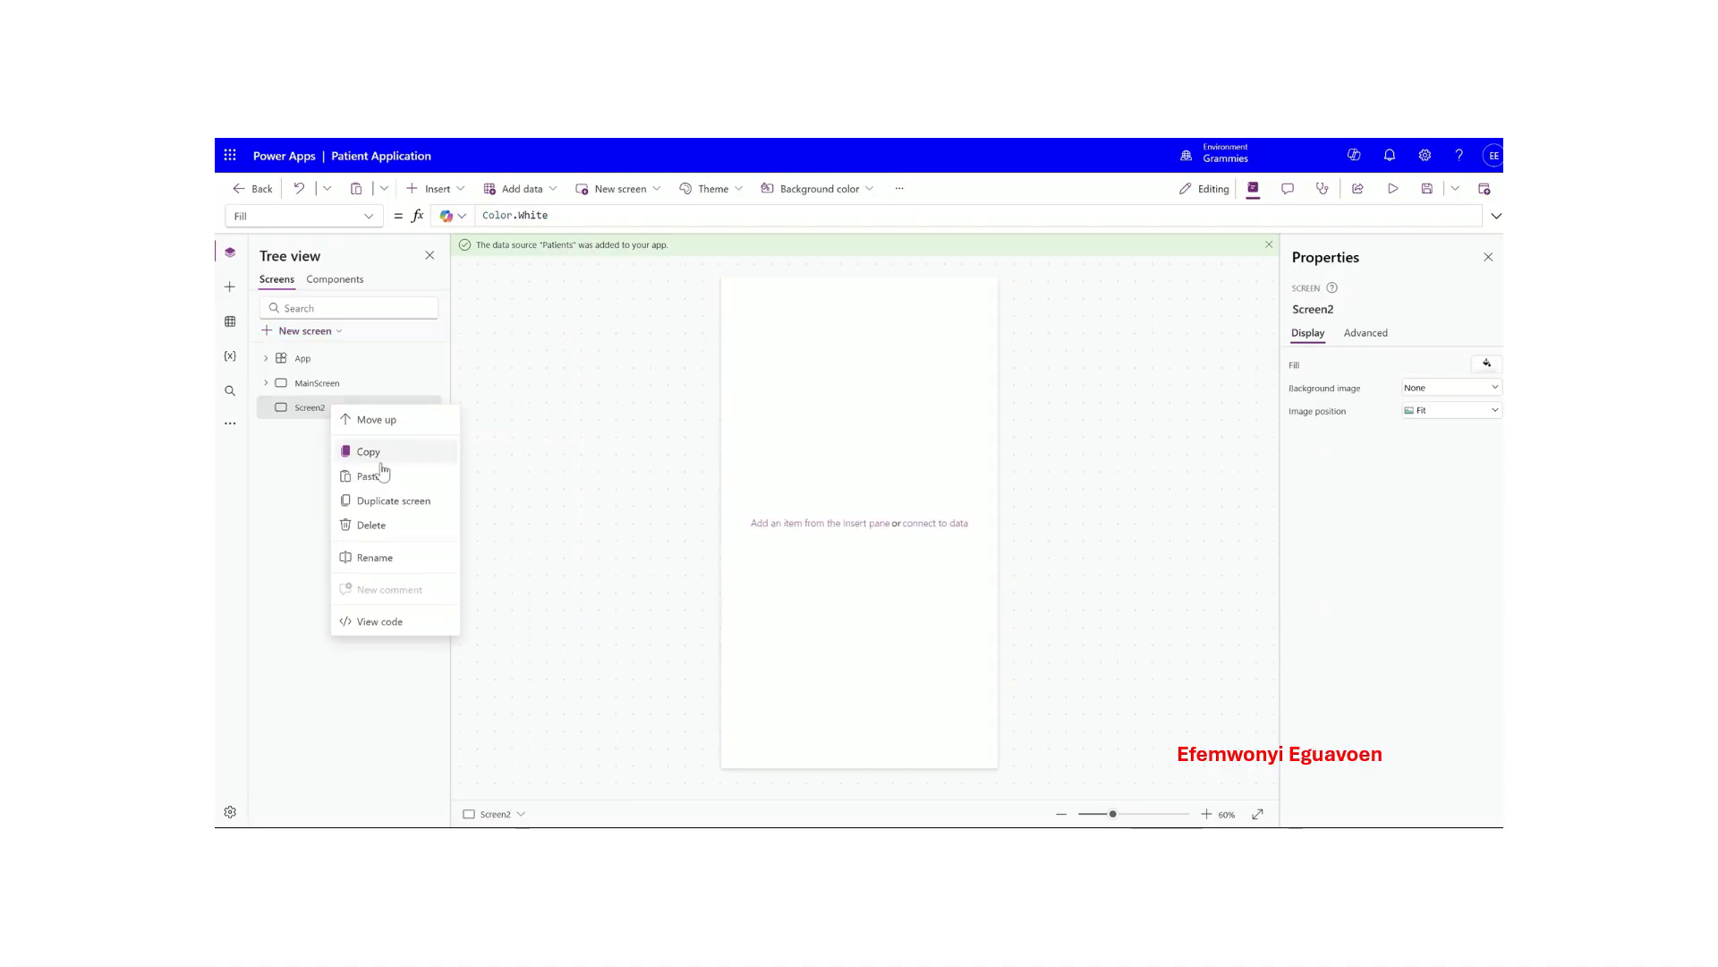
click(393, 558)
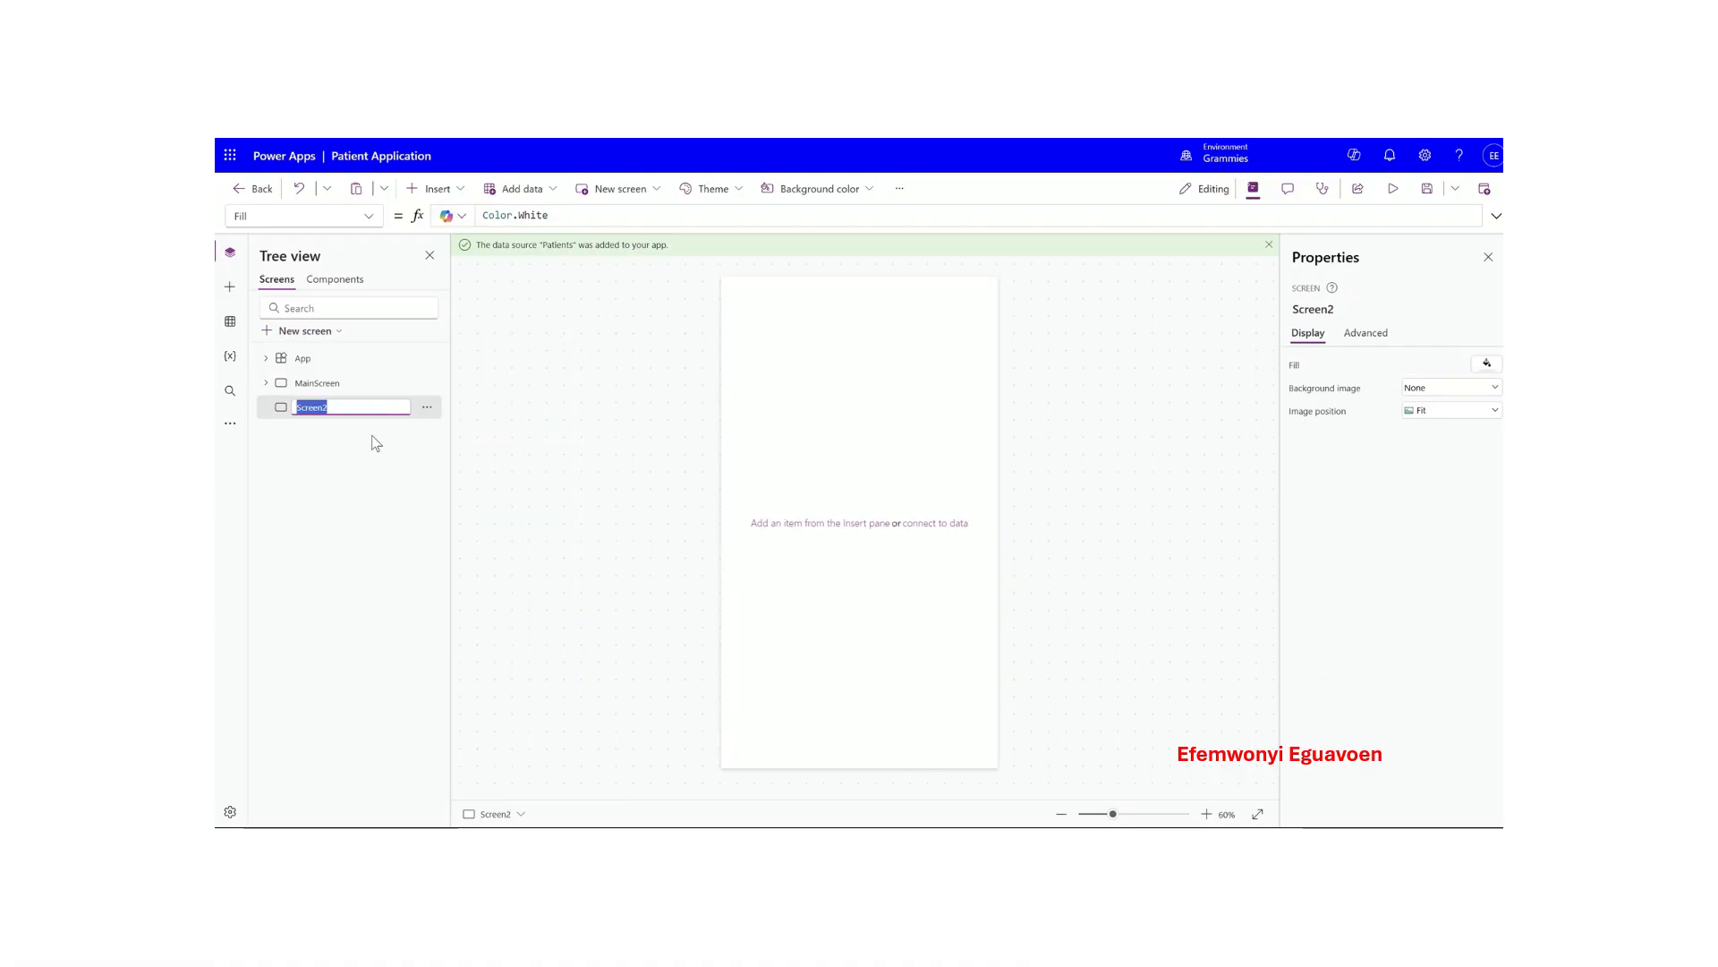
text(De)
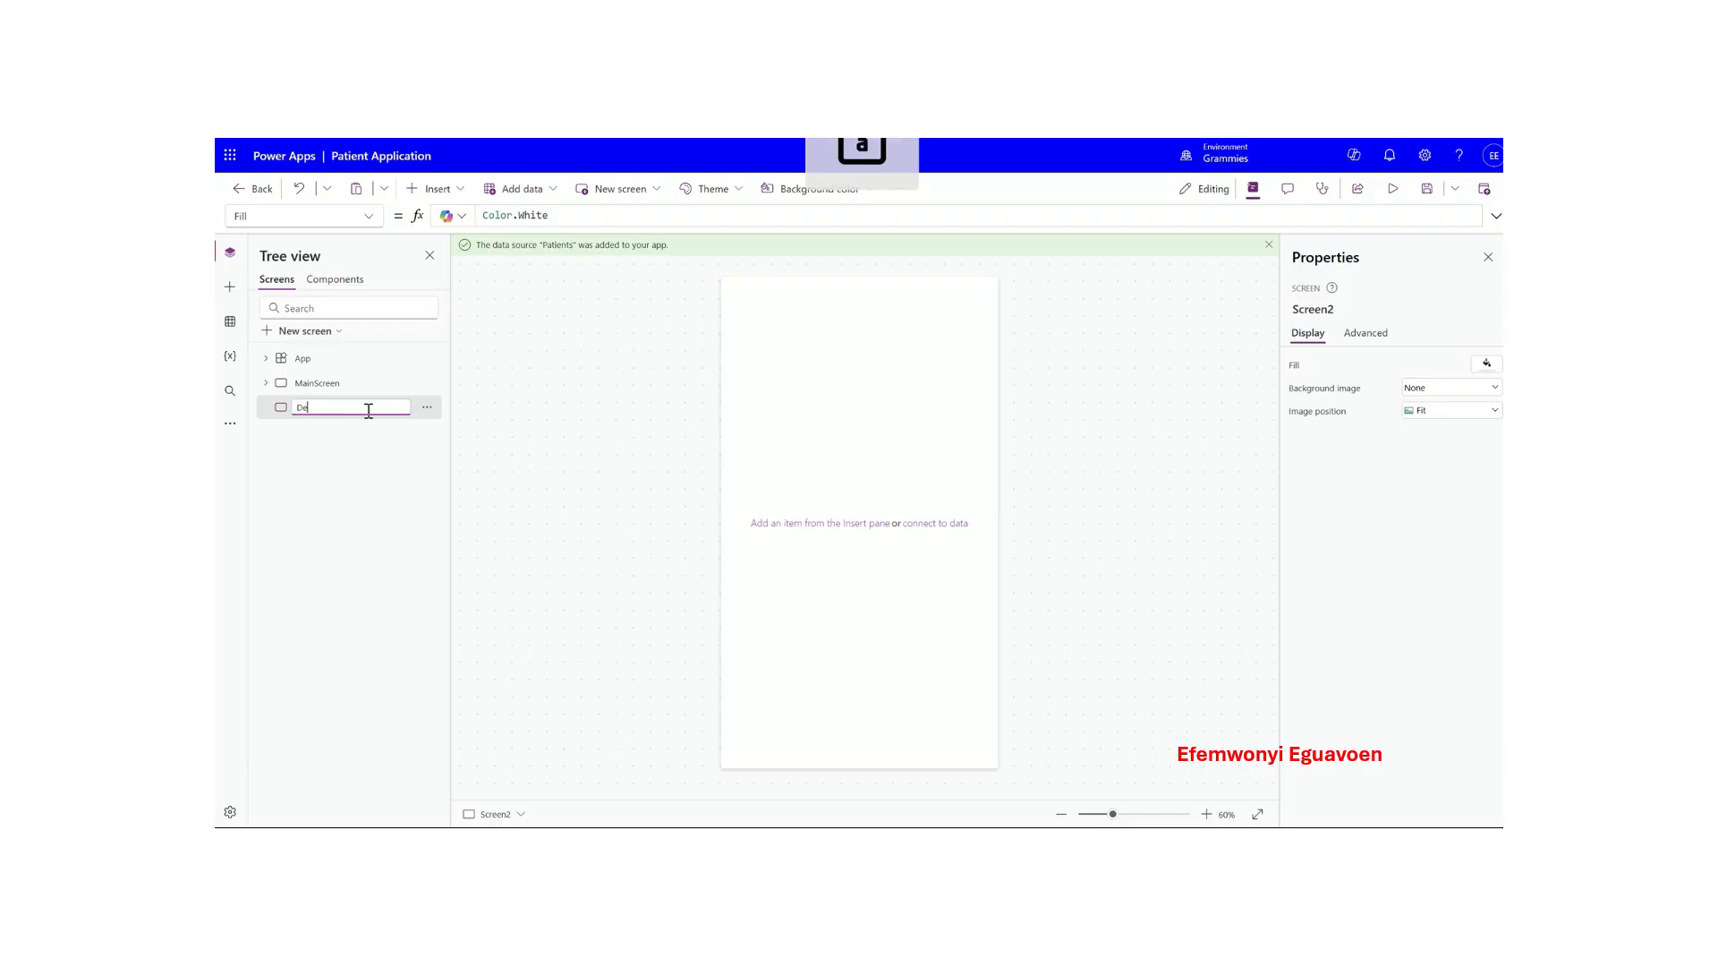
text(tails S)
text(Sc)
text(reen)
click(369, 469)
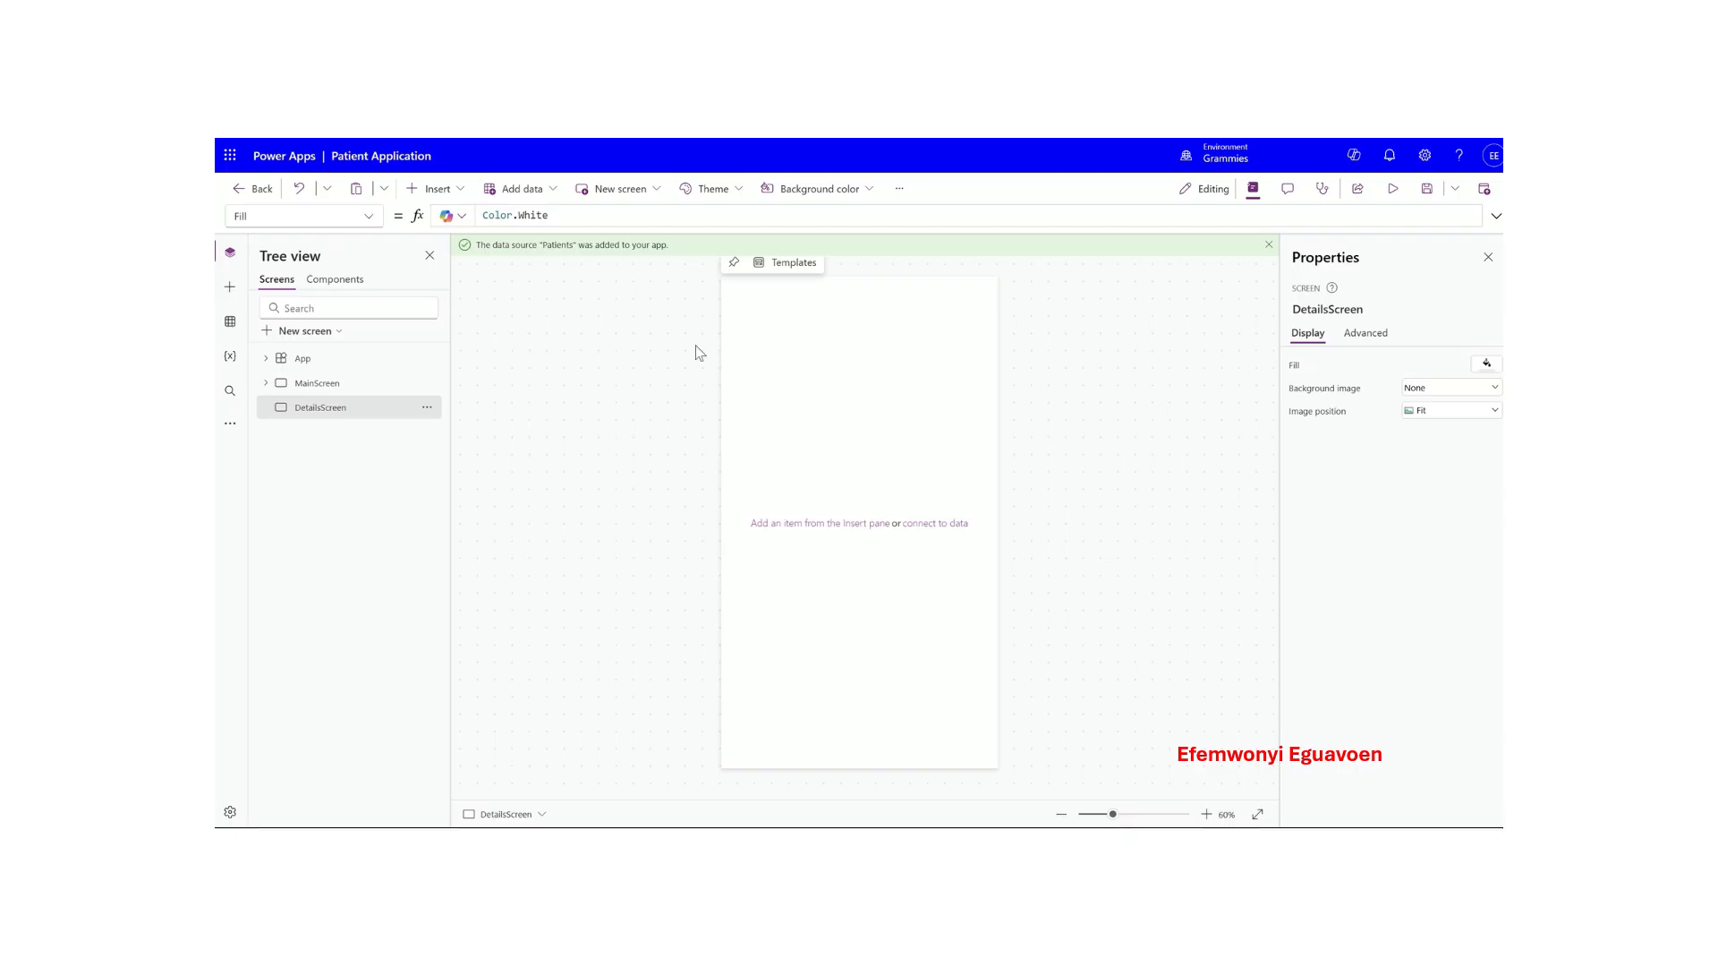
- Insert a container on DetailsScreen and stretch it to about 637 × 1127
click(434, 188)
text(conta)
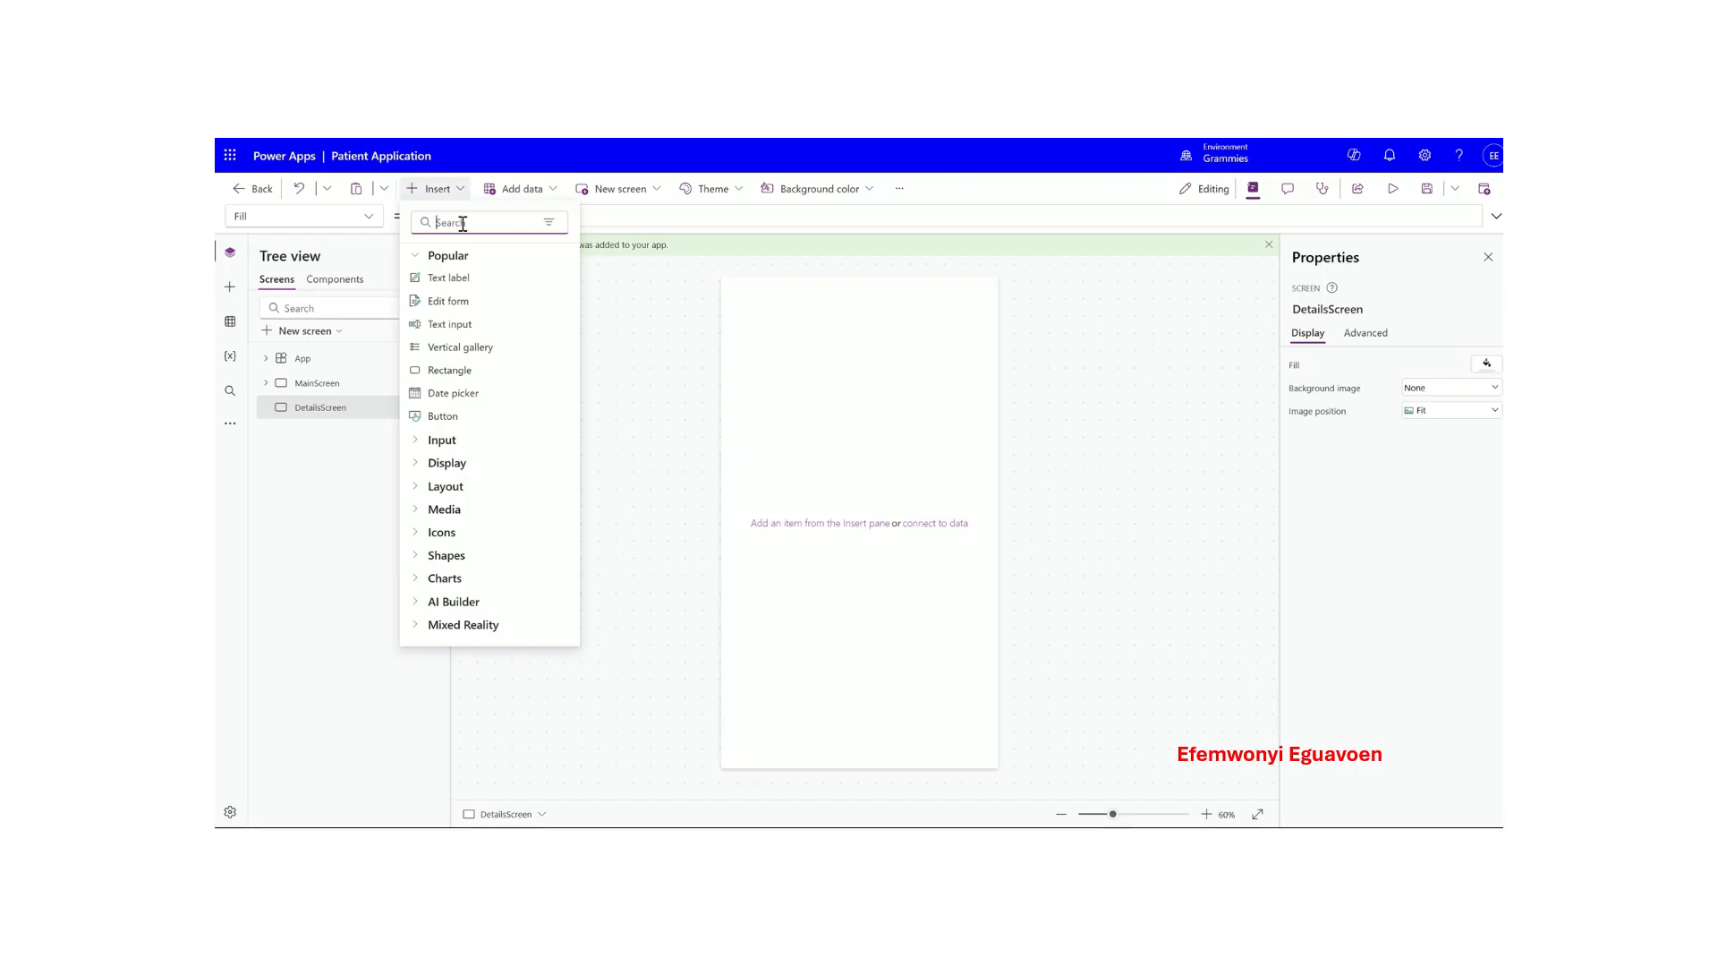
click(451, 347)
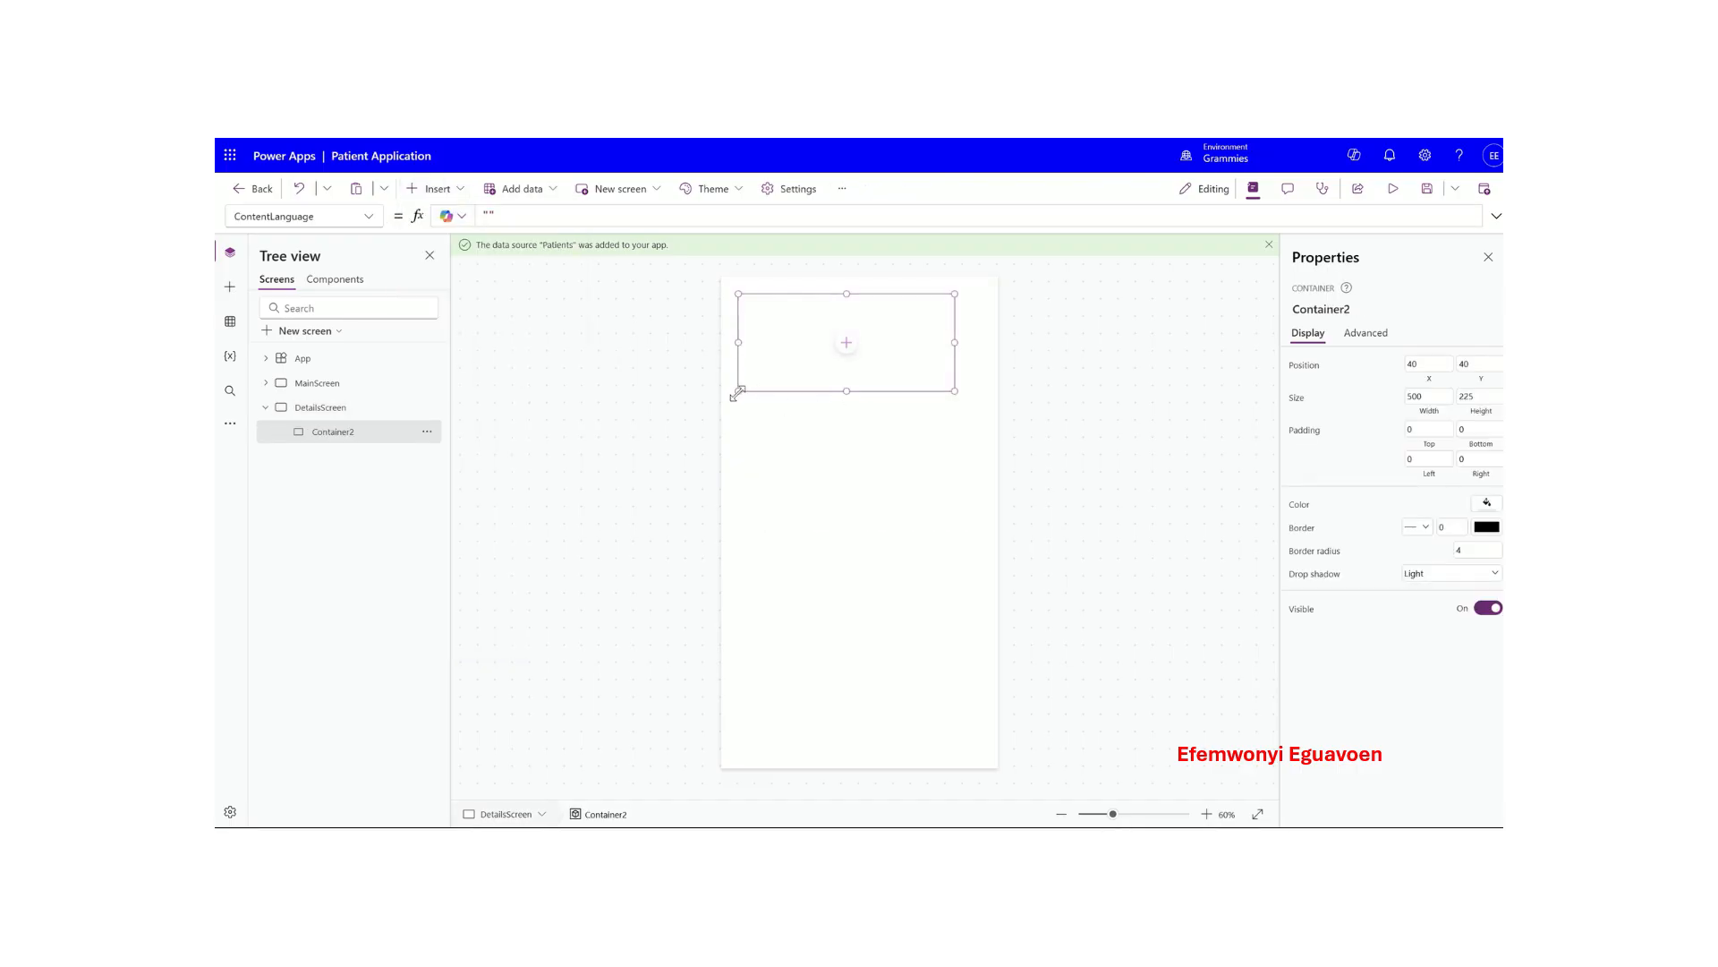
drag(739, 391, 719, 768)
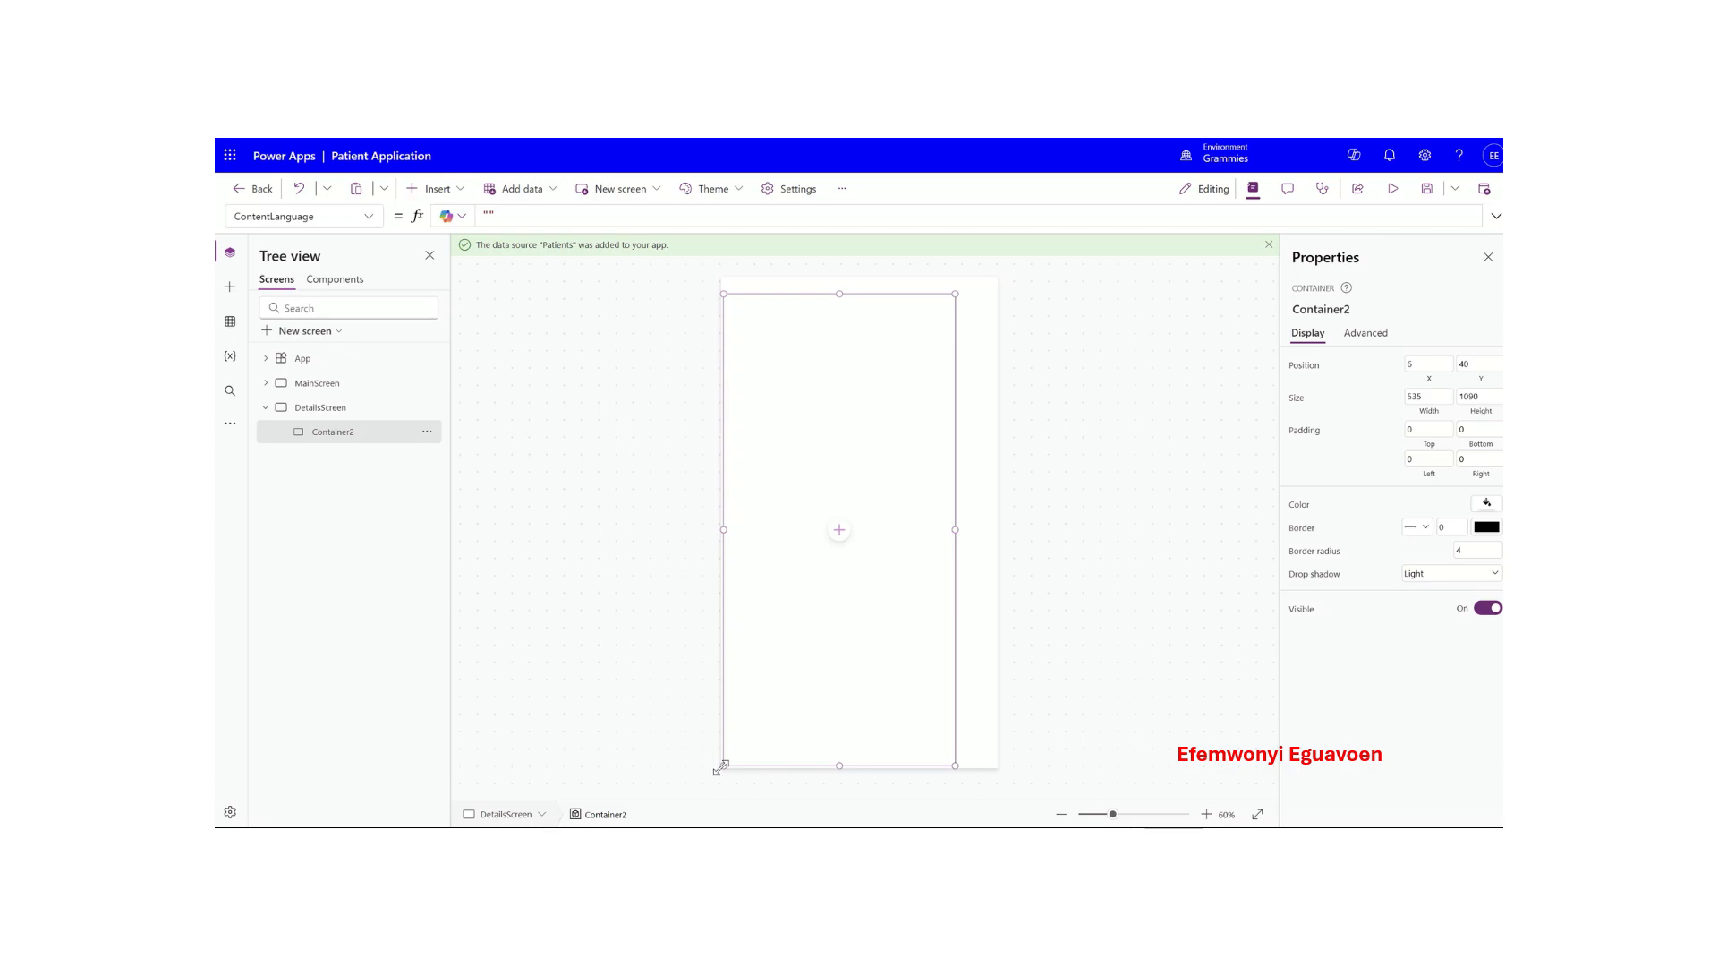
drag(965, 771, 1003, 776)
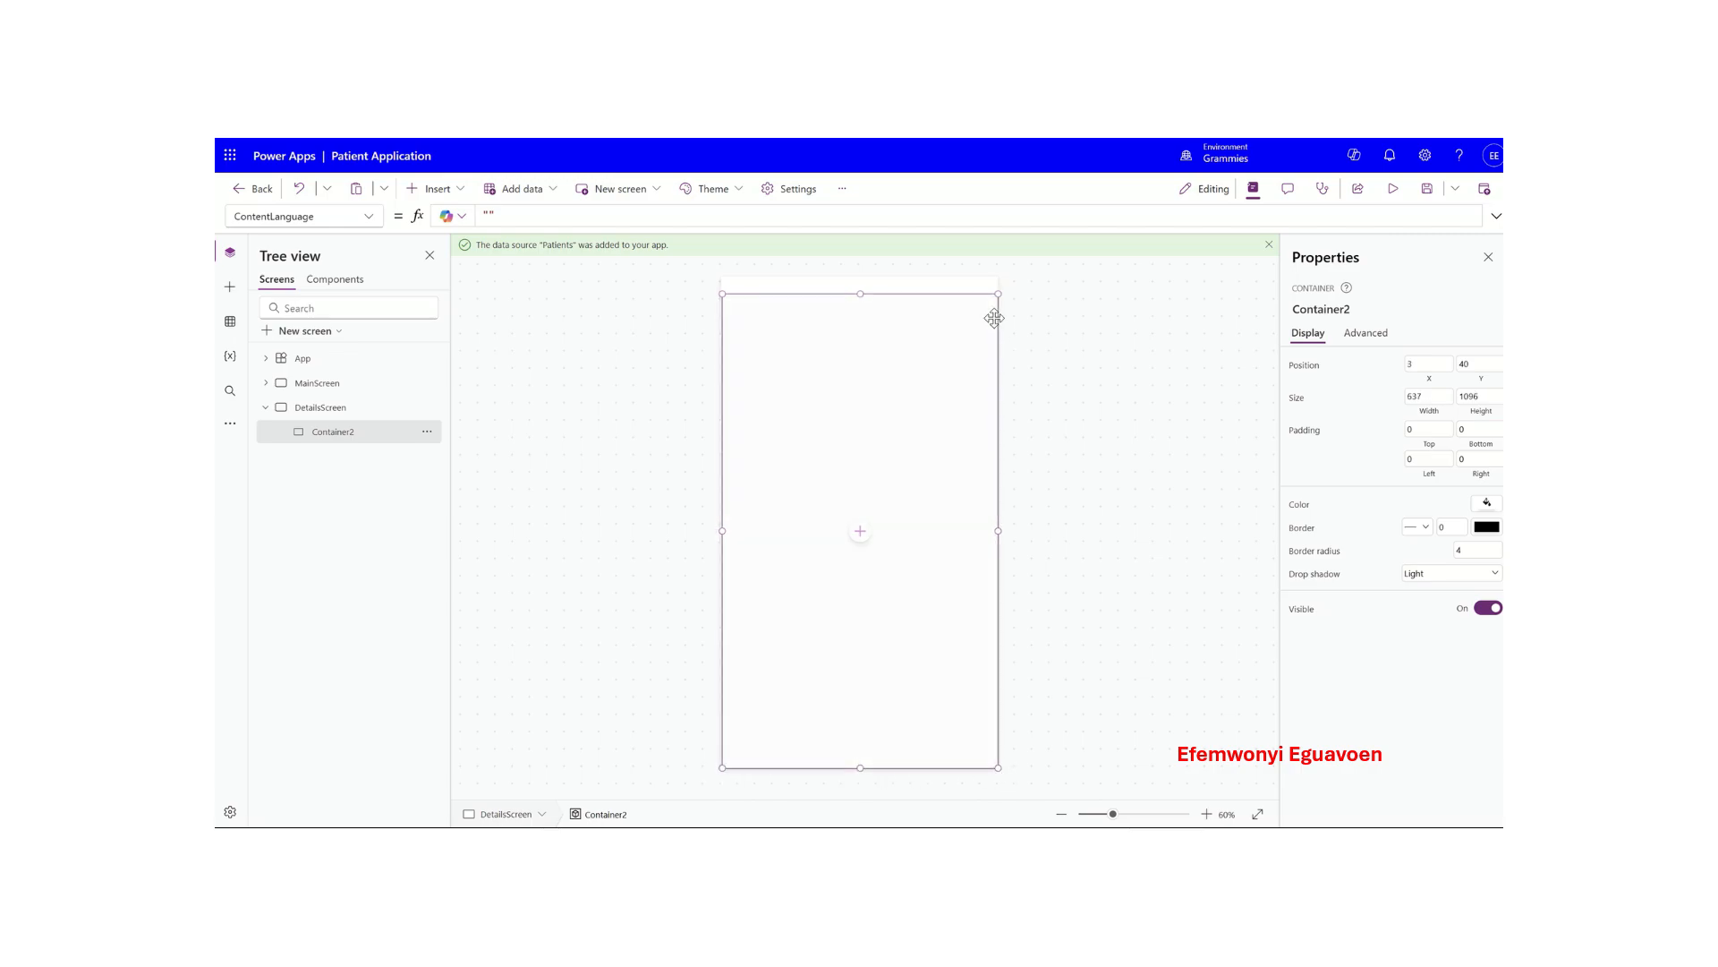
drag(998, 293, 999, 281)
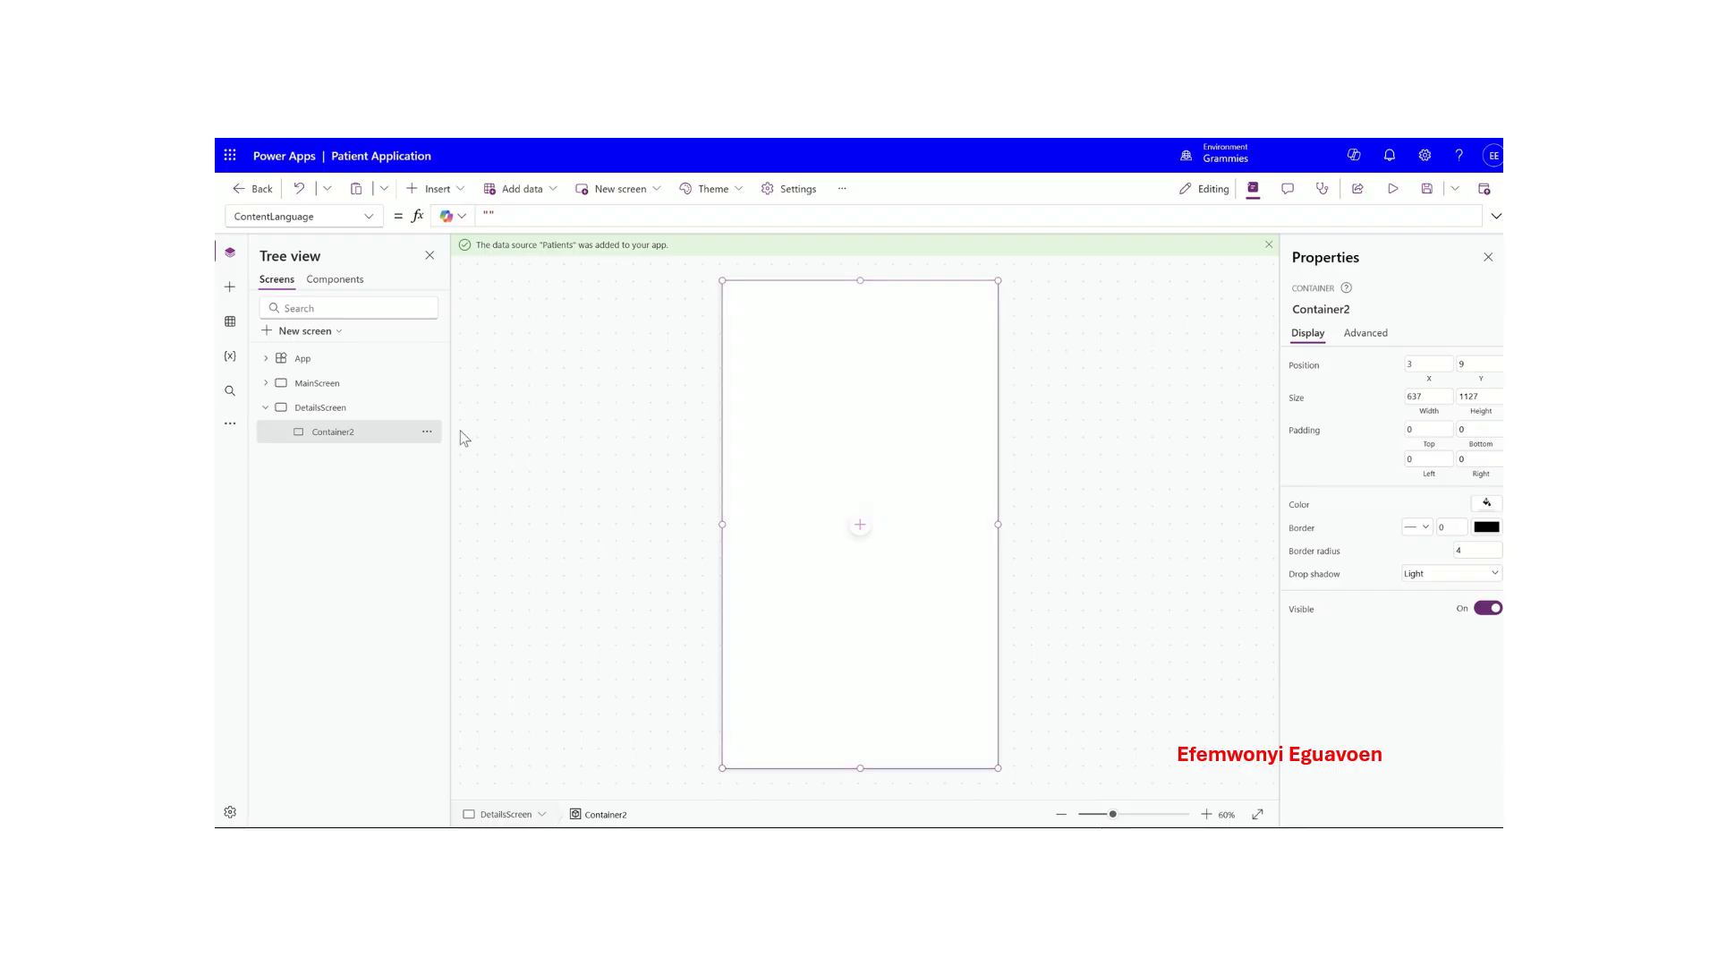
- Rename Container2 to DetailsContainer
click(427, 431)
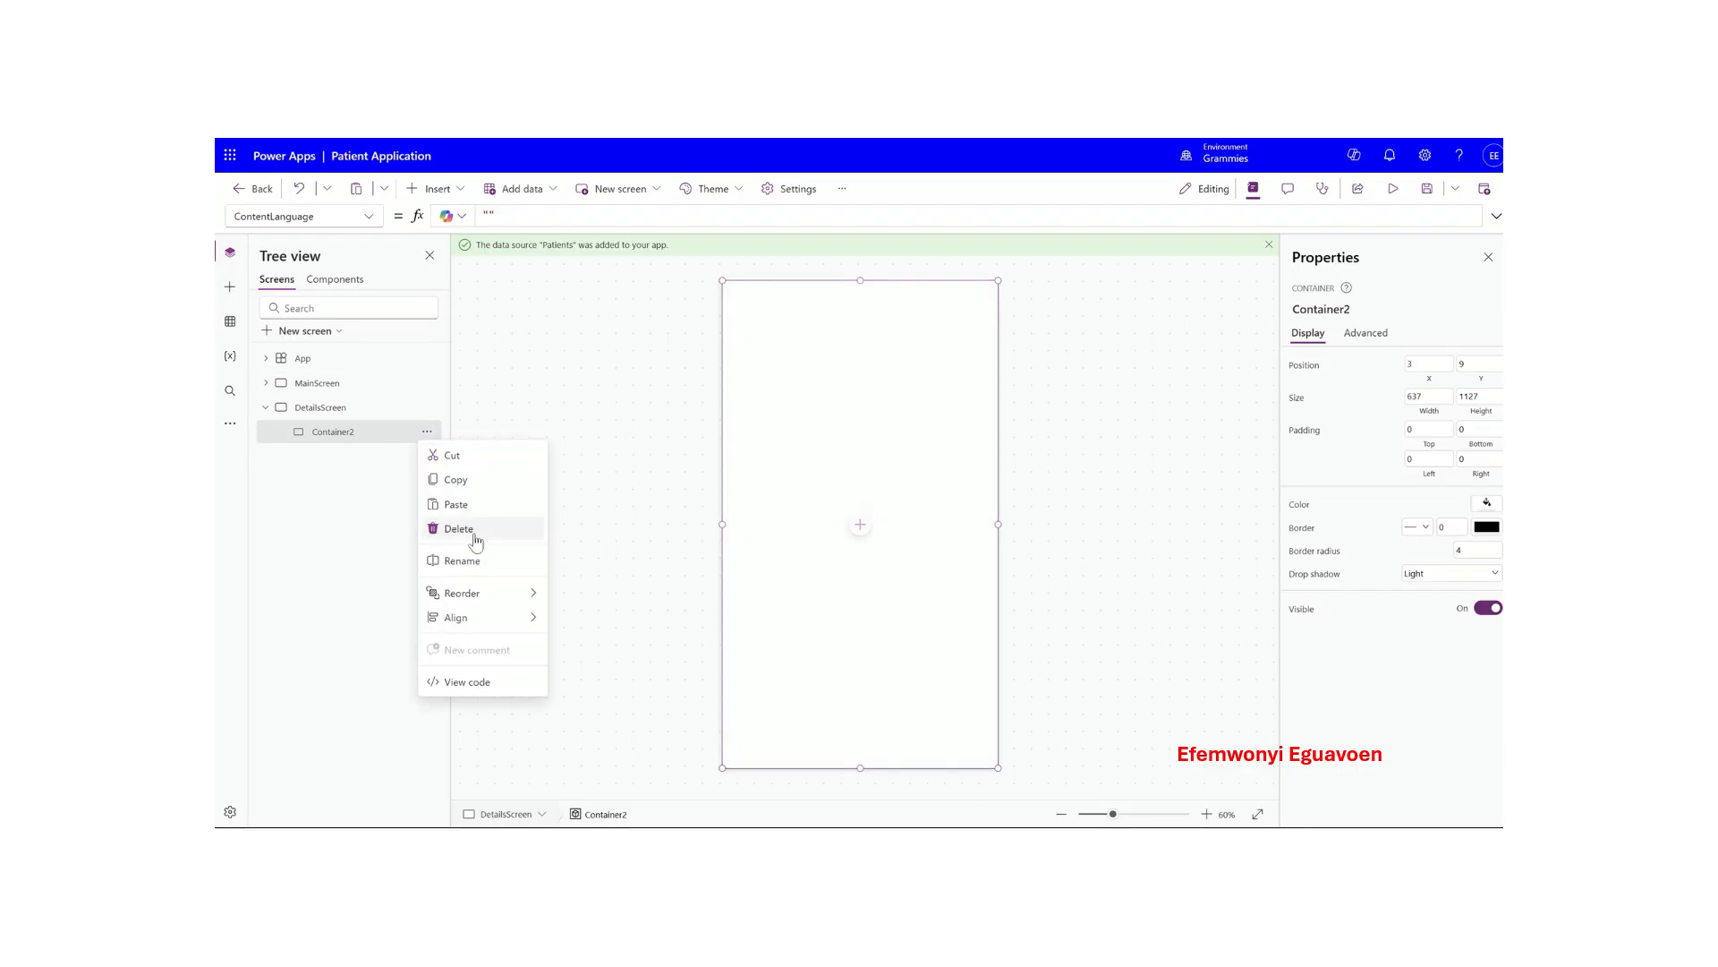
click(462, 561)
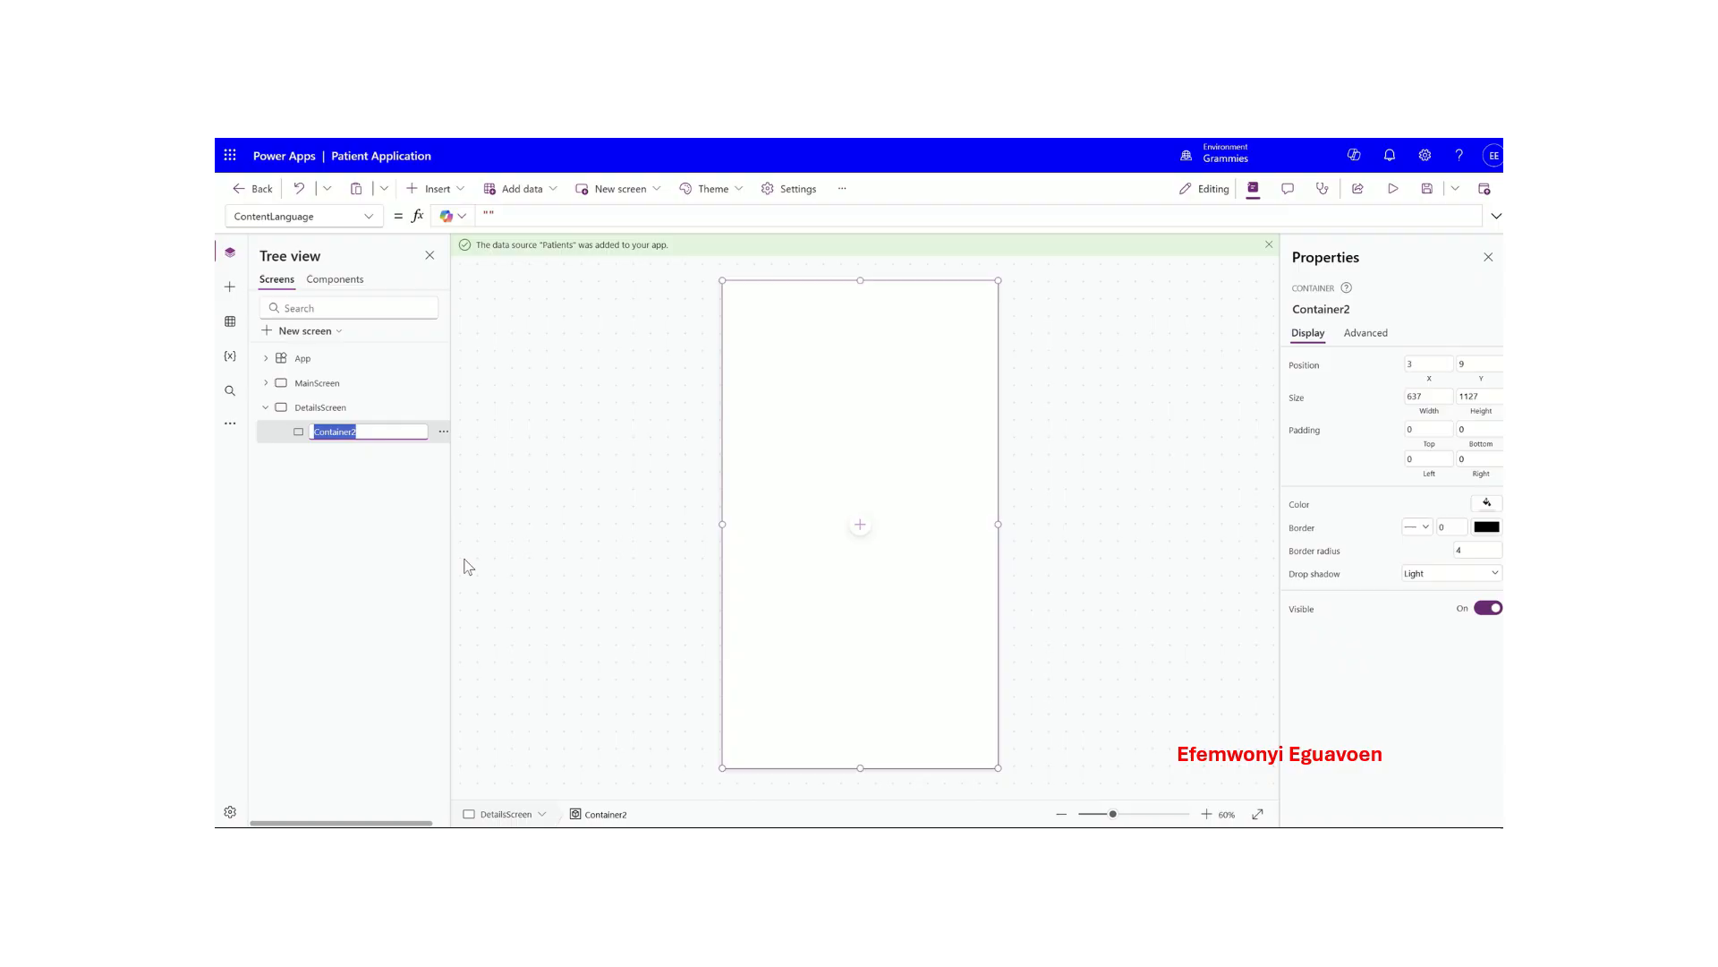
key(Caps_Lock)
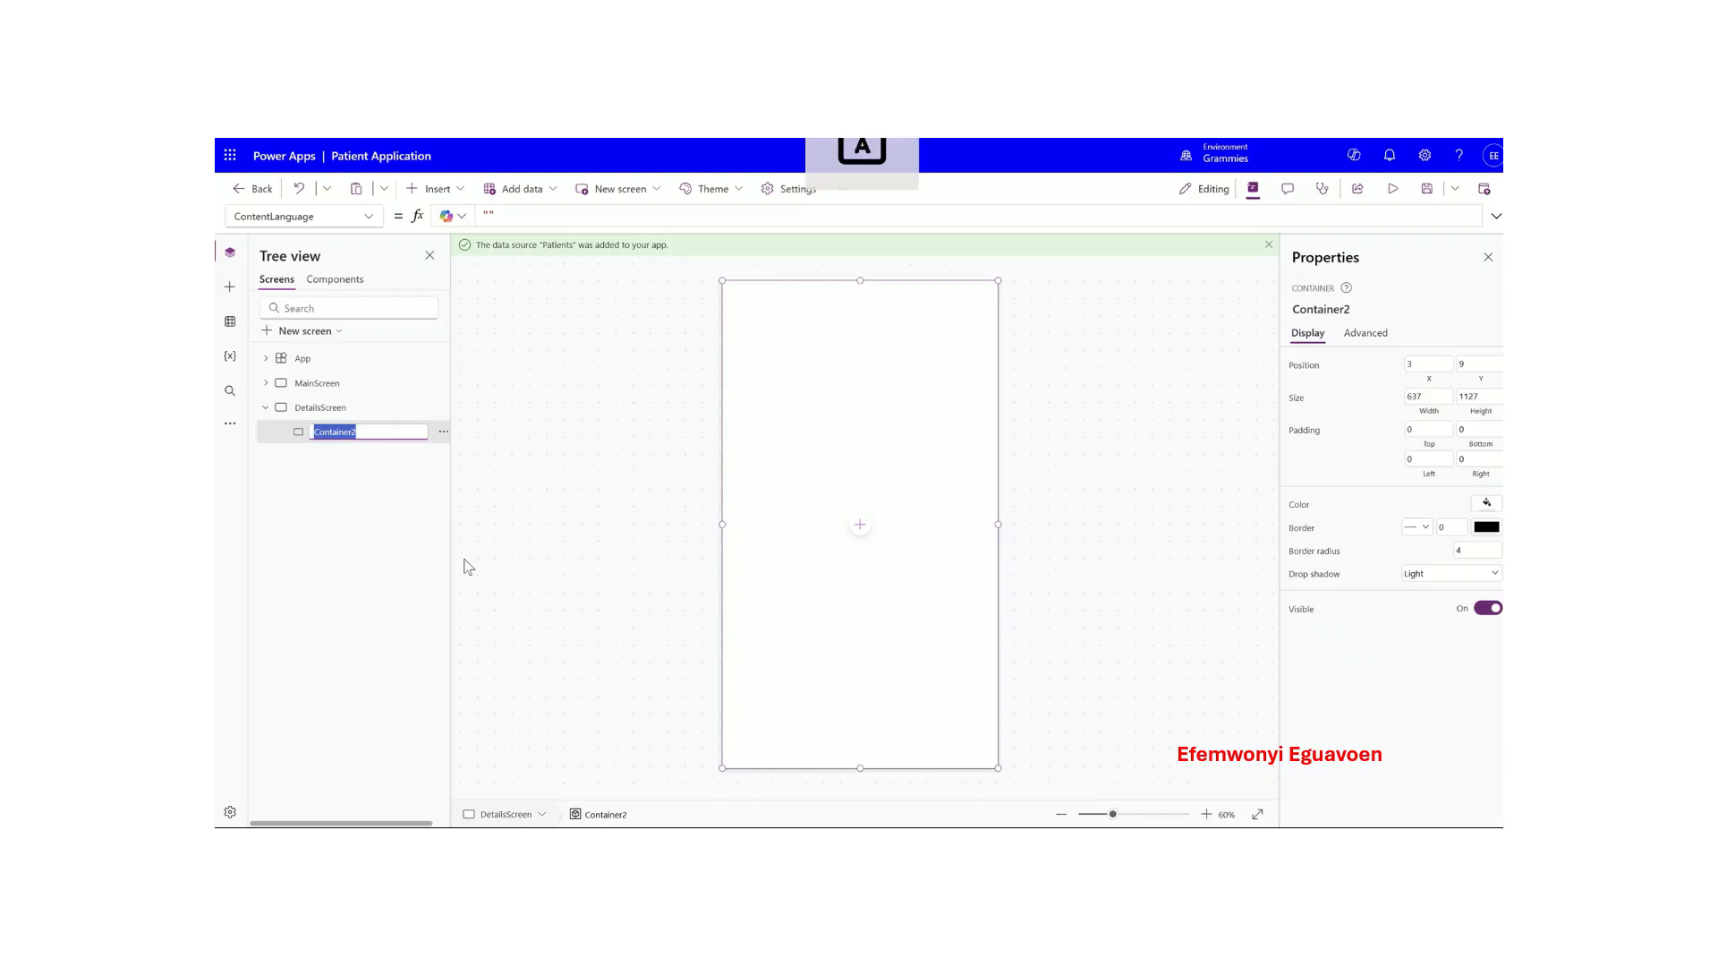
text(Deta)
text(ils)
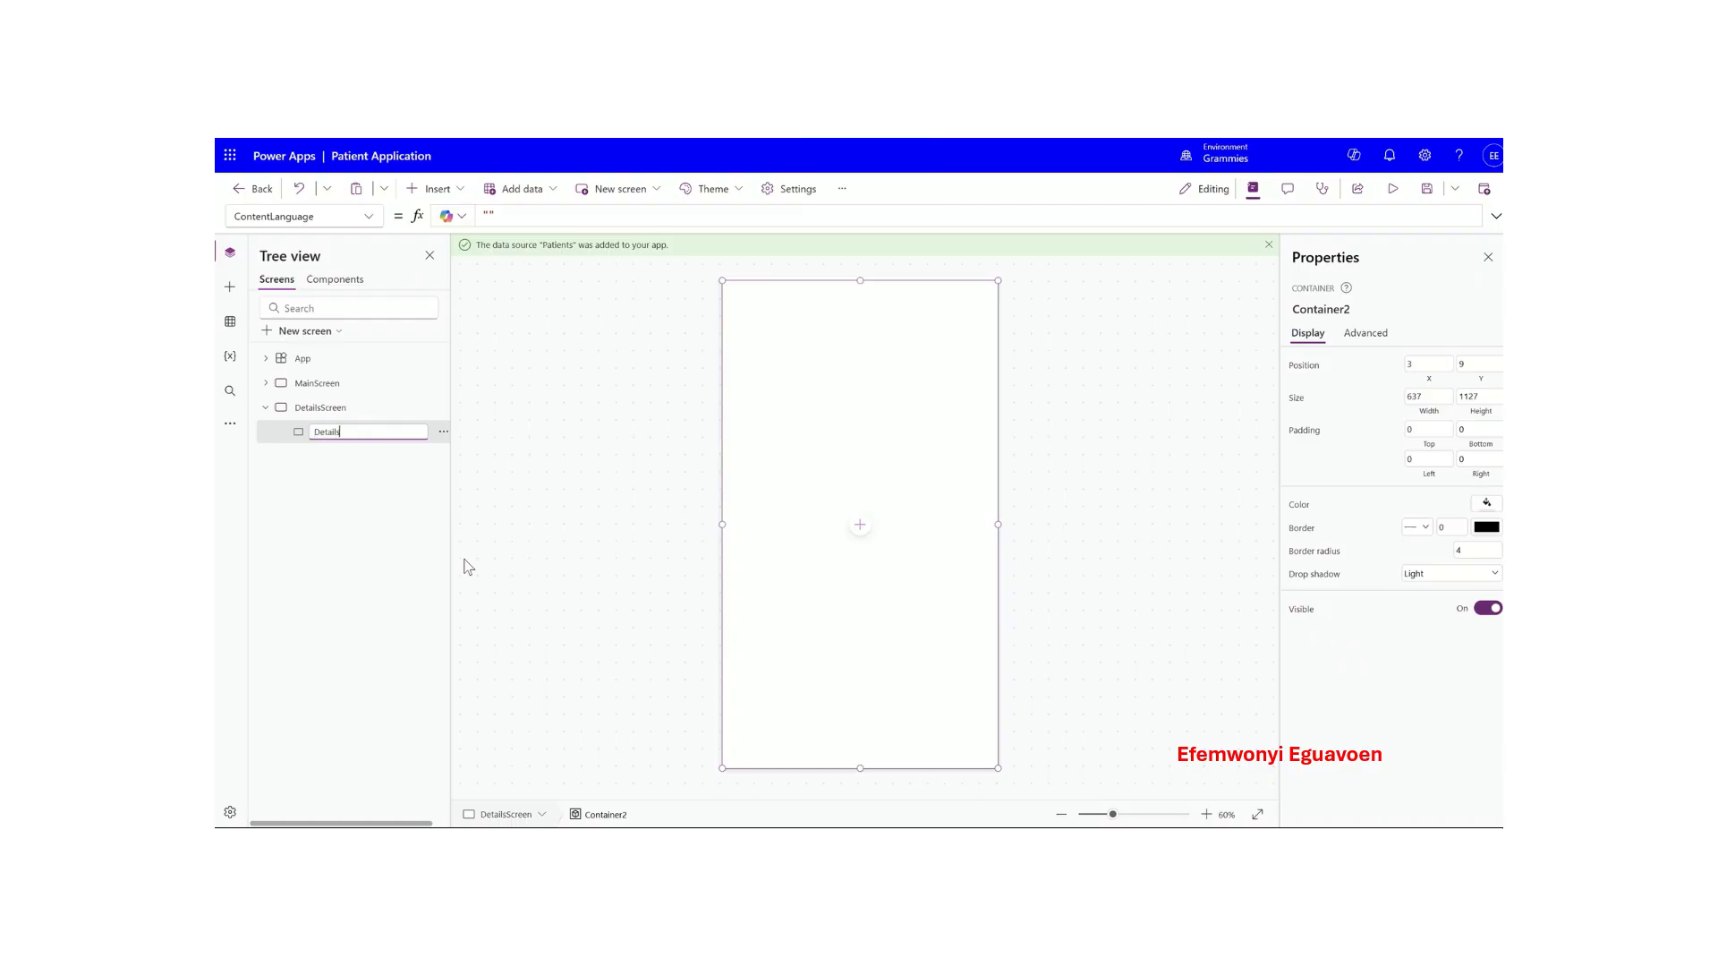
text(Container)
key(Return)
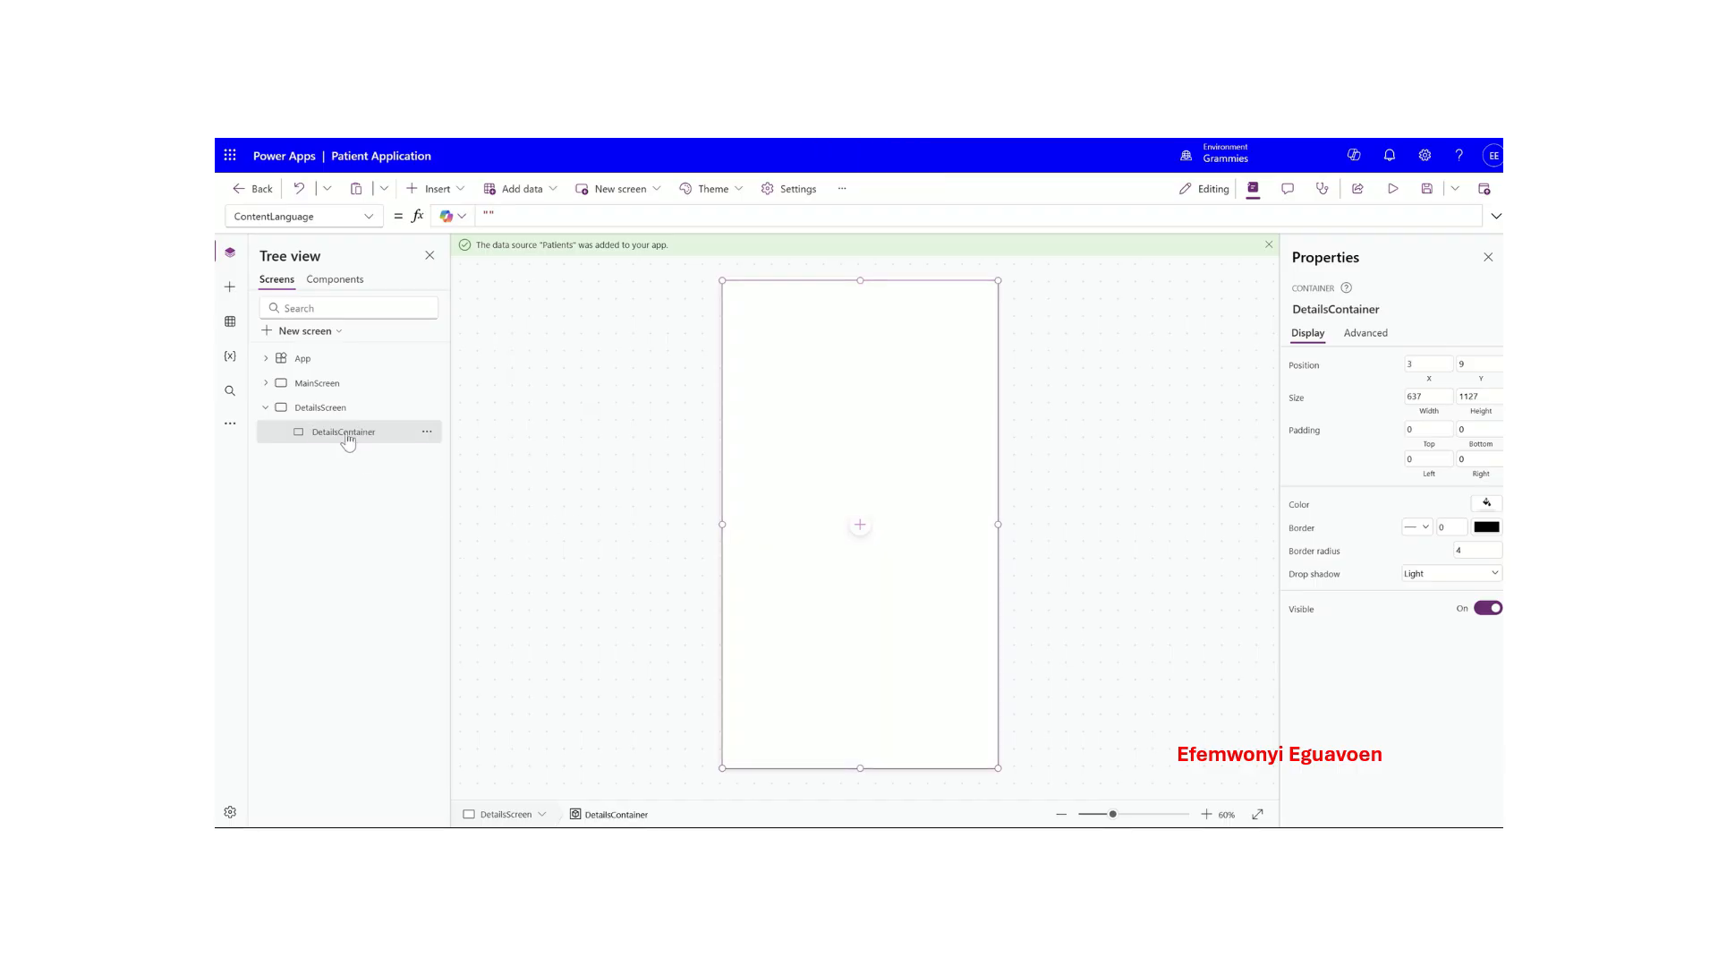
click(436, 189)
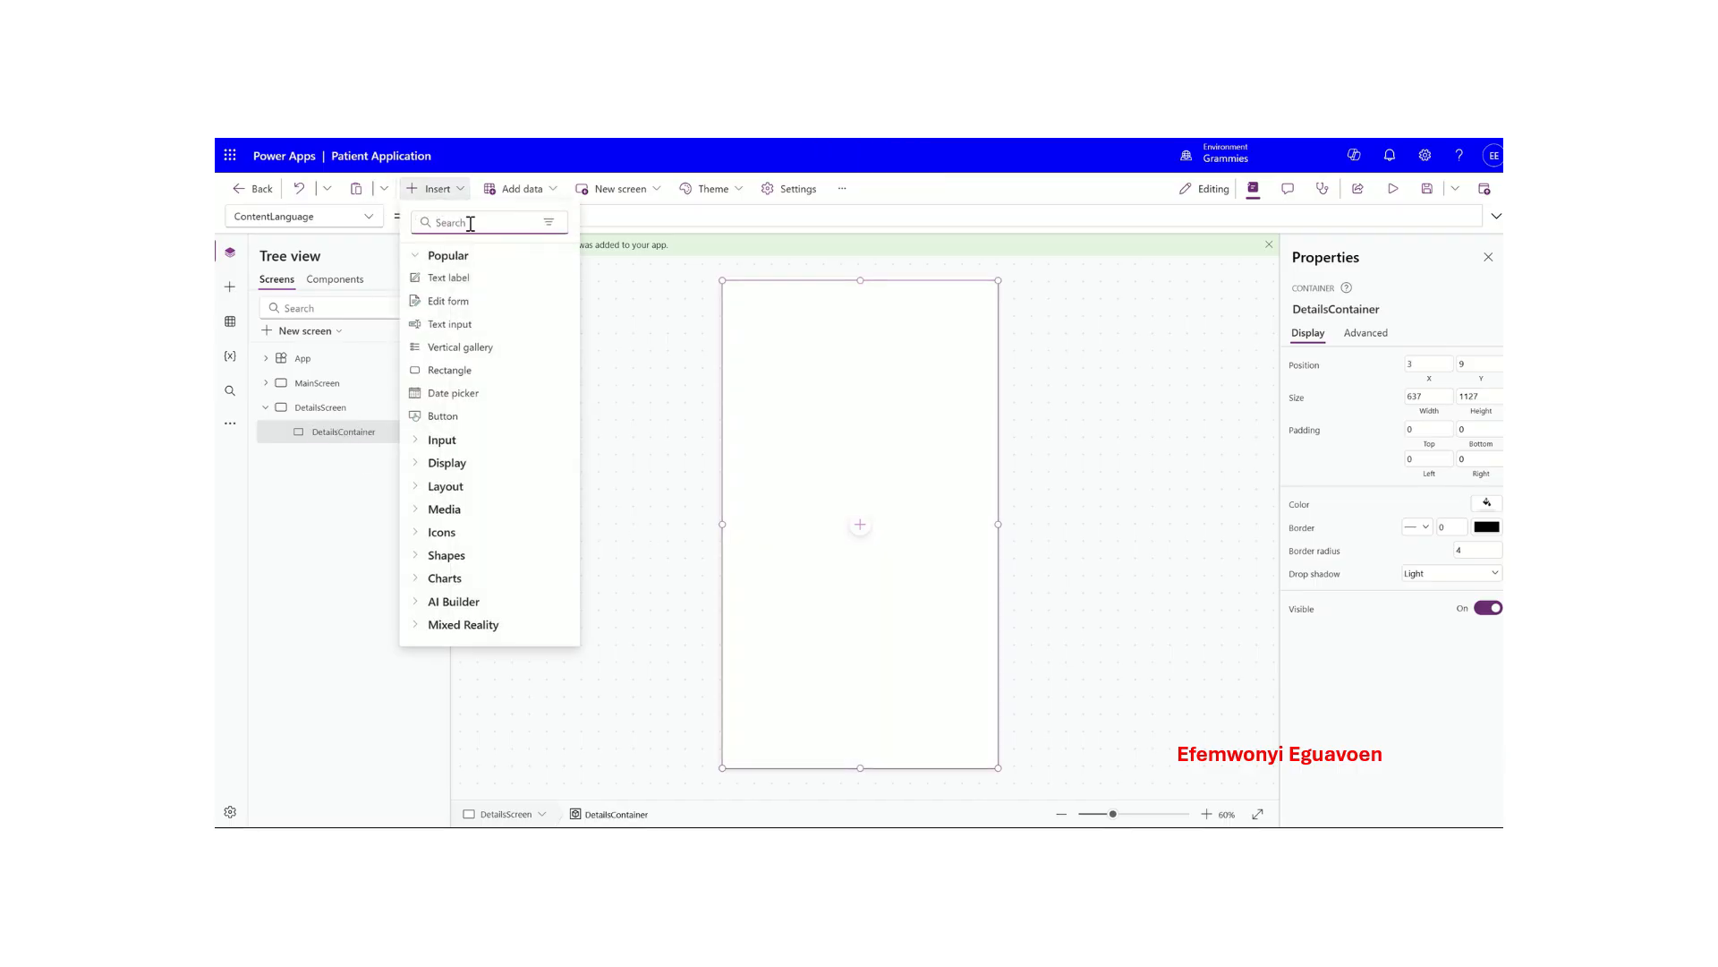
- Add an edit form inside DetailsContainer bound to the Patients table
click(458, 304)
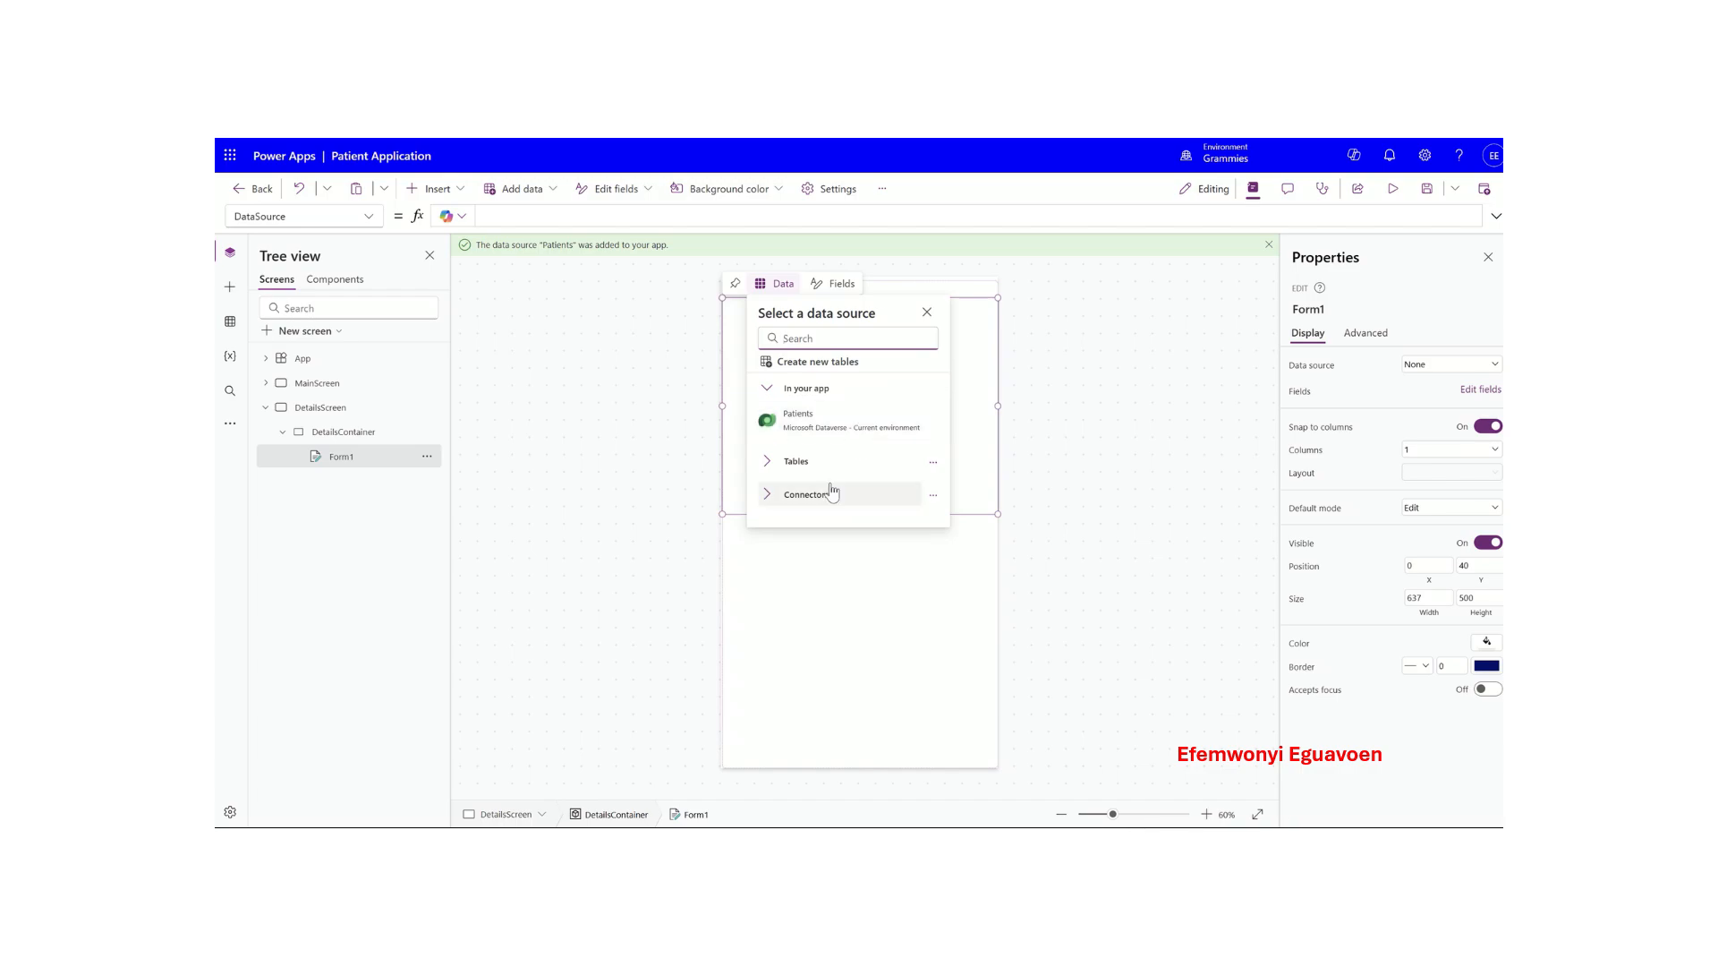
click(822, 432)
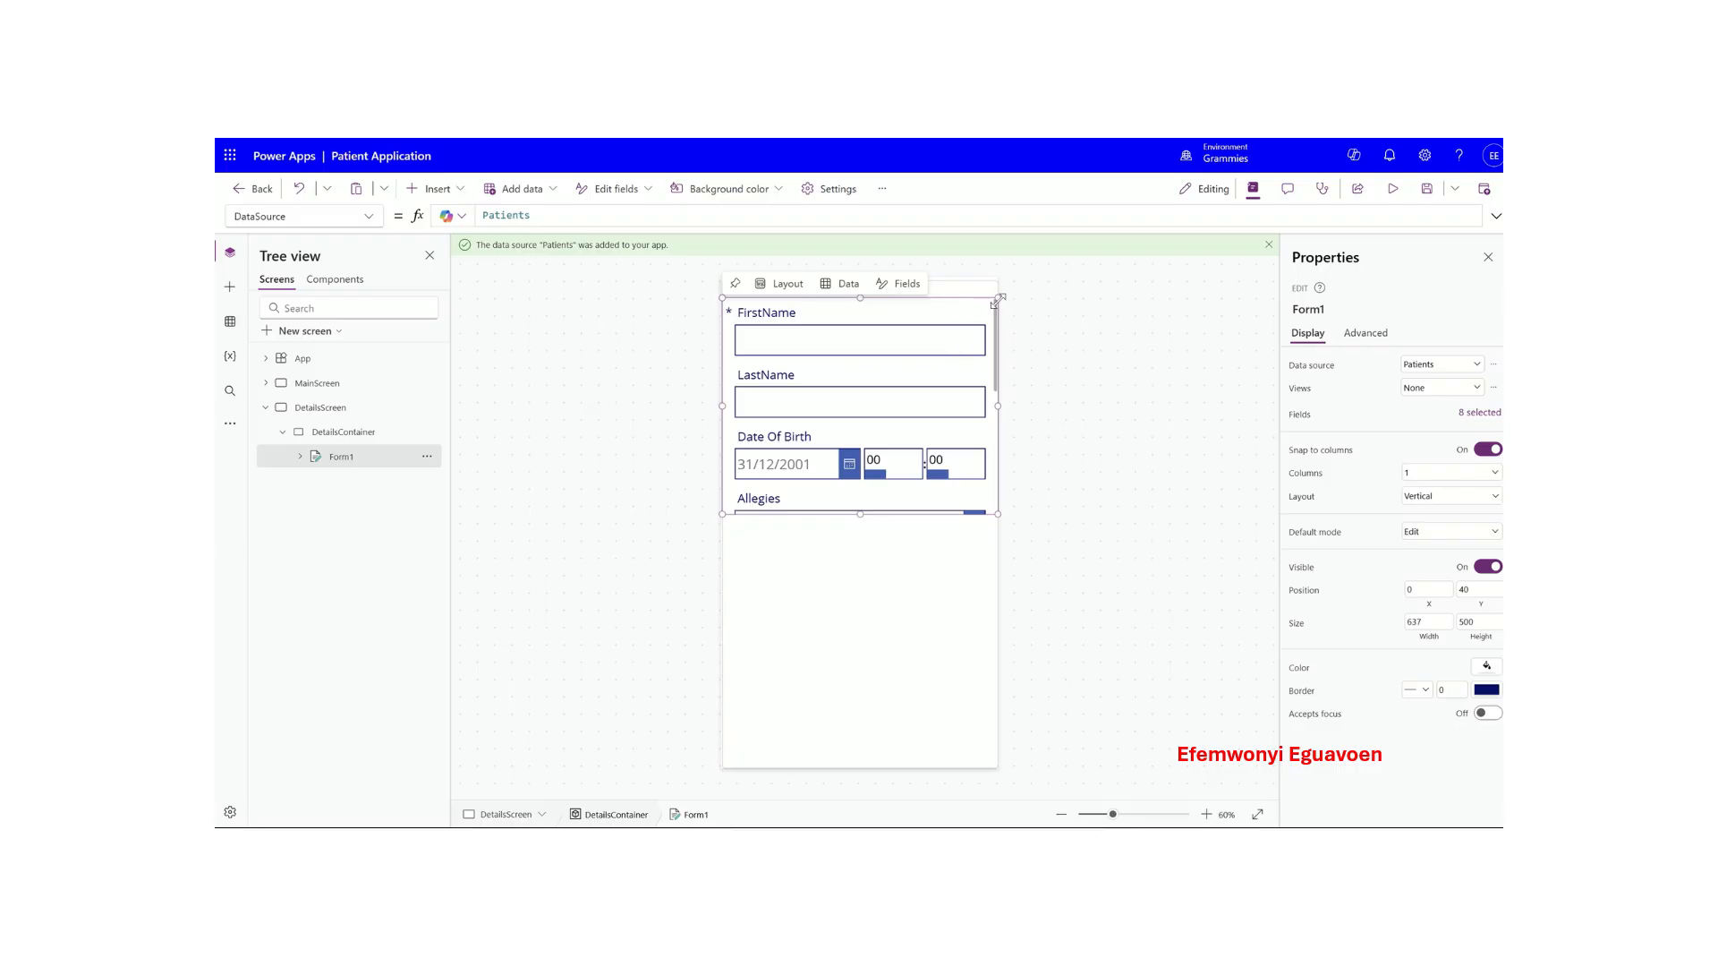
click(868, 538)
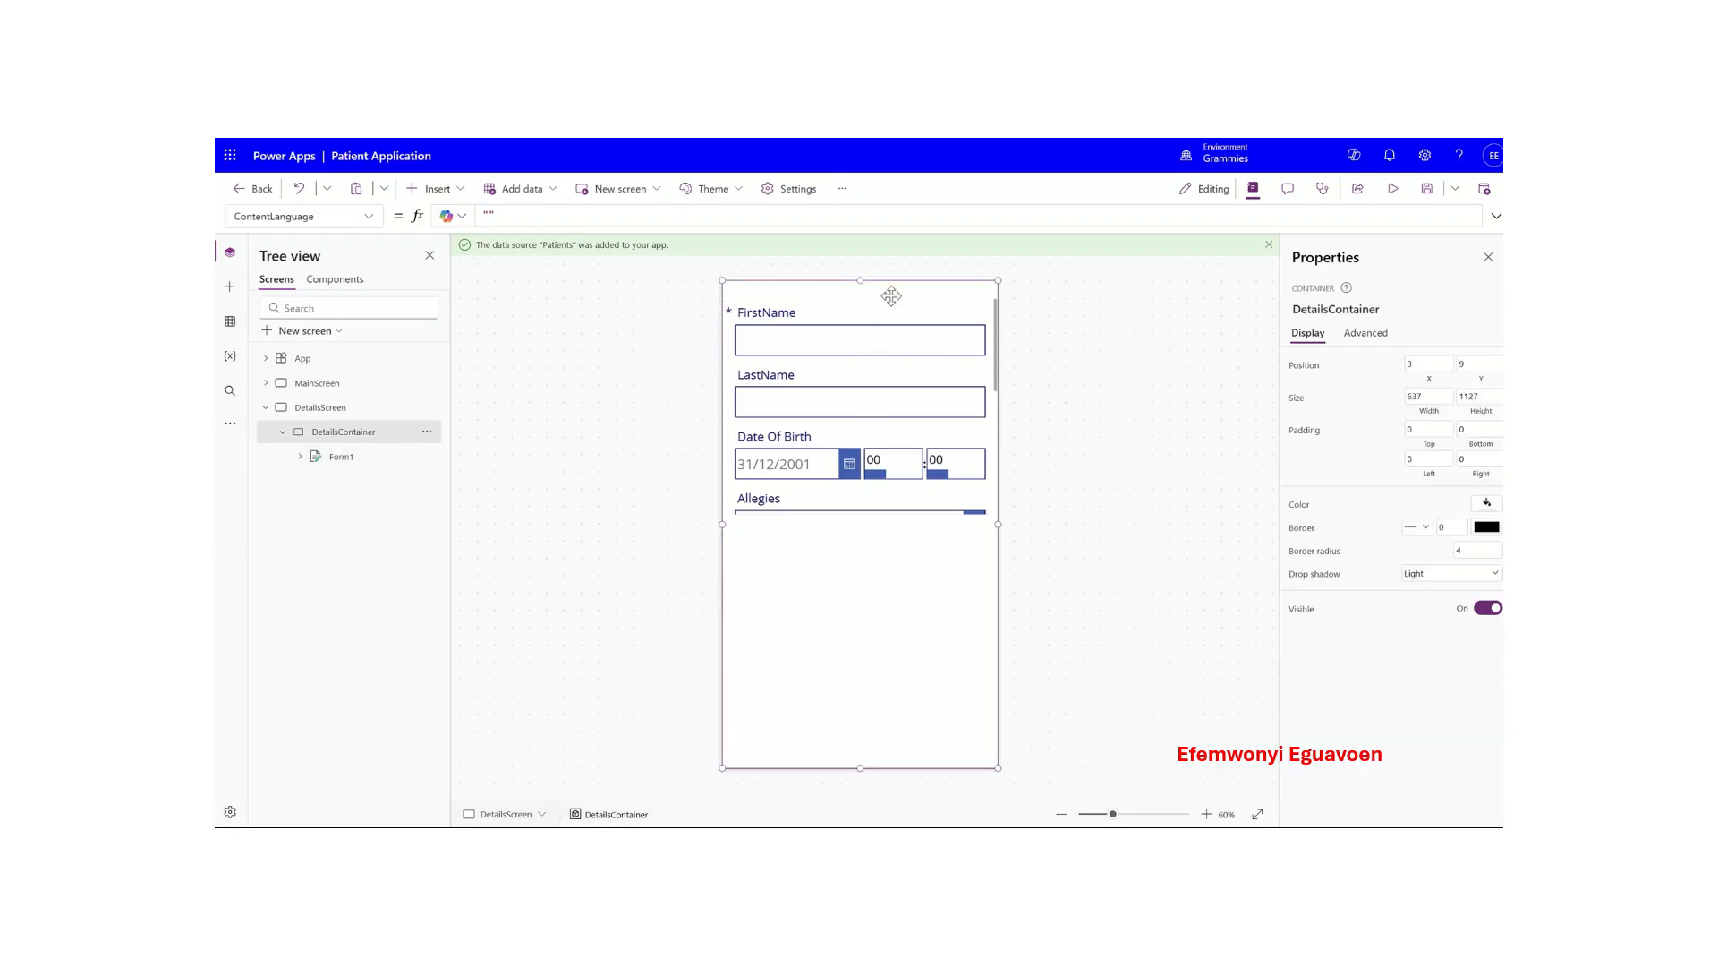
click(812, 503)
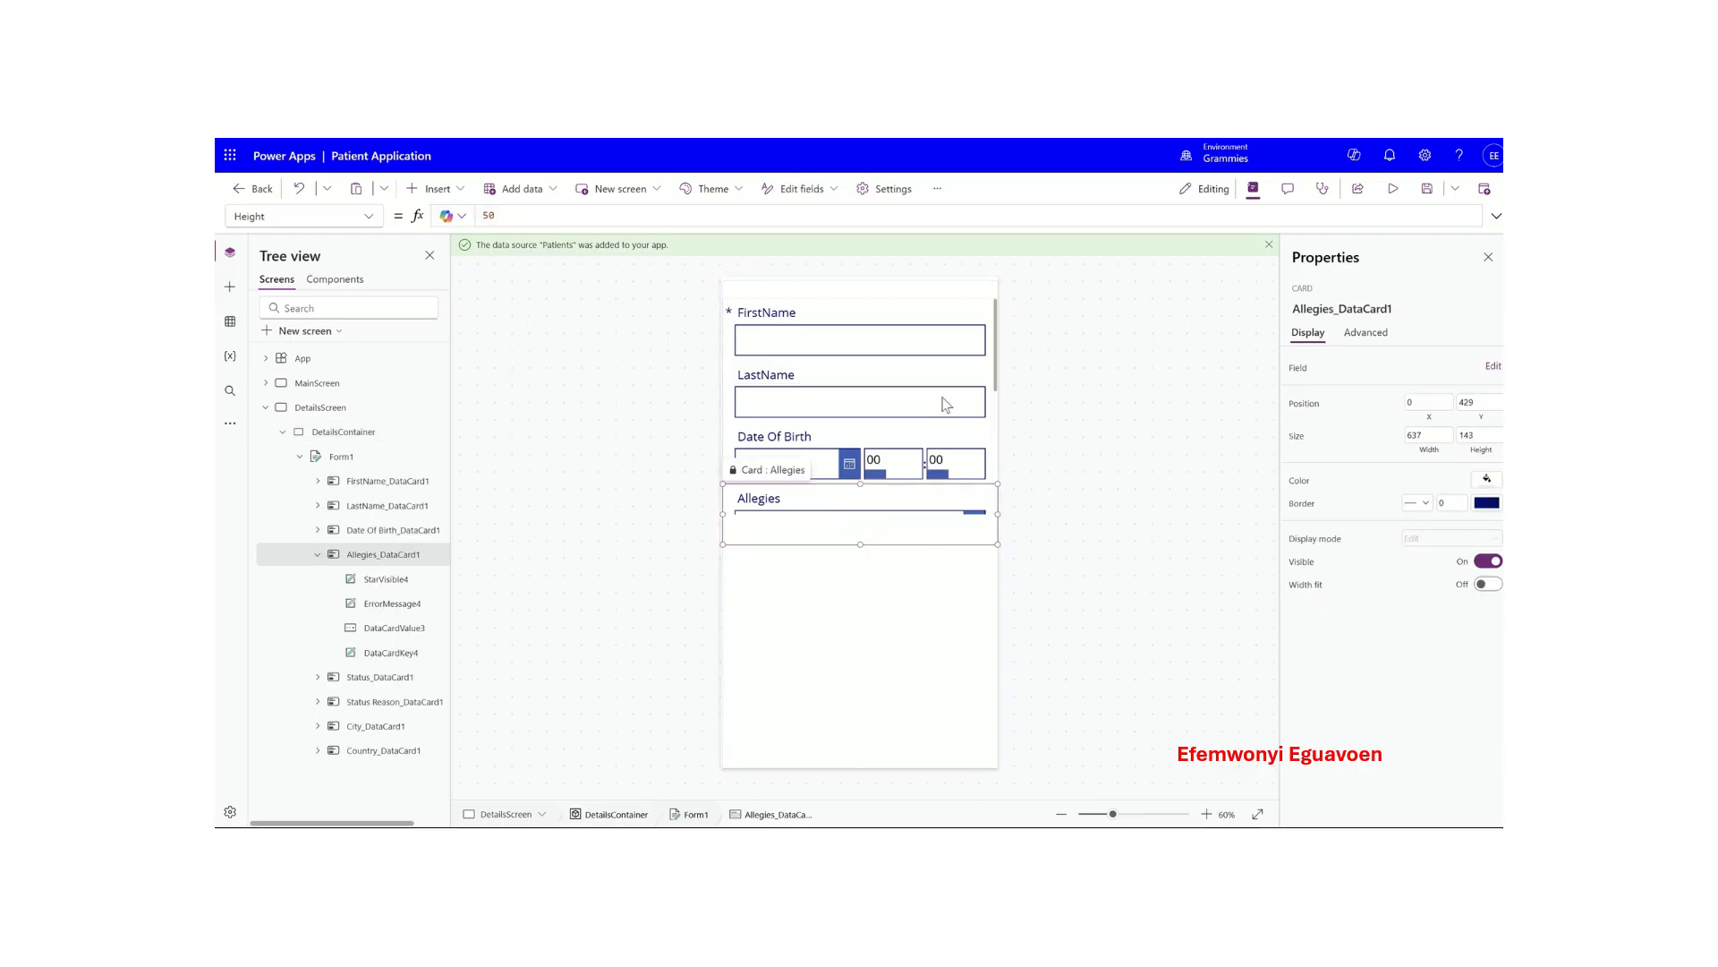
click(954, 320)
click(913, 391)
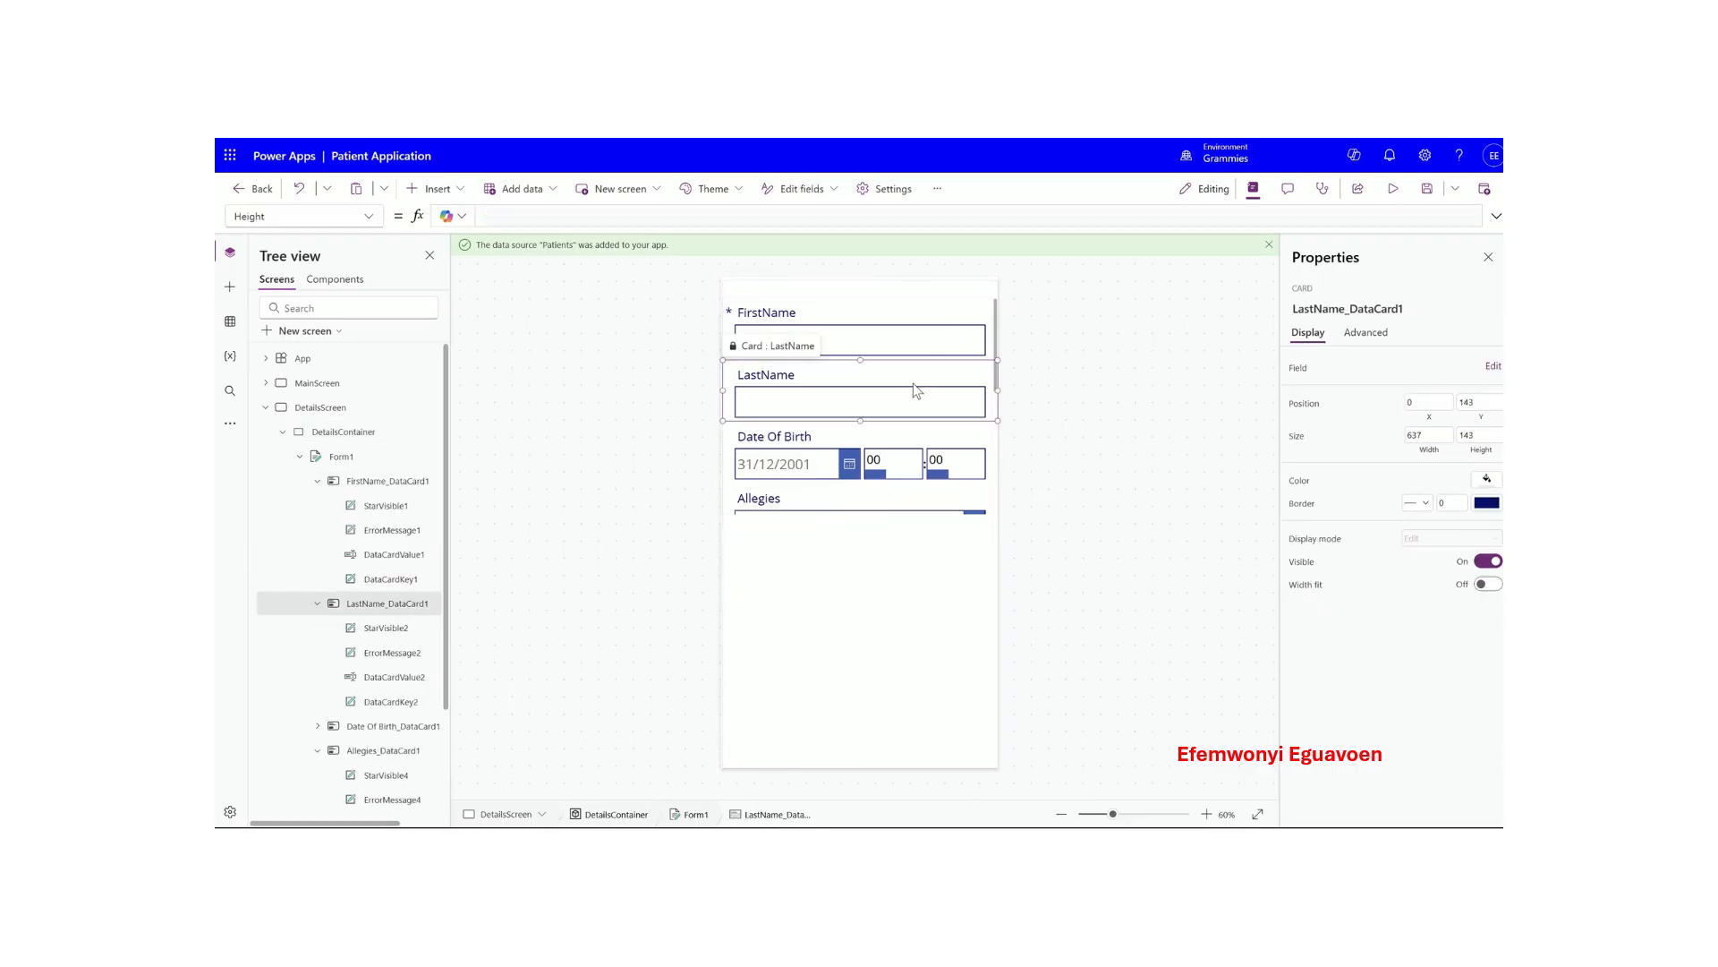
click(833, 443)
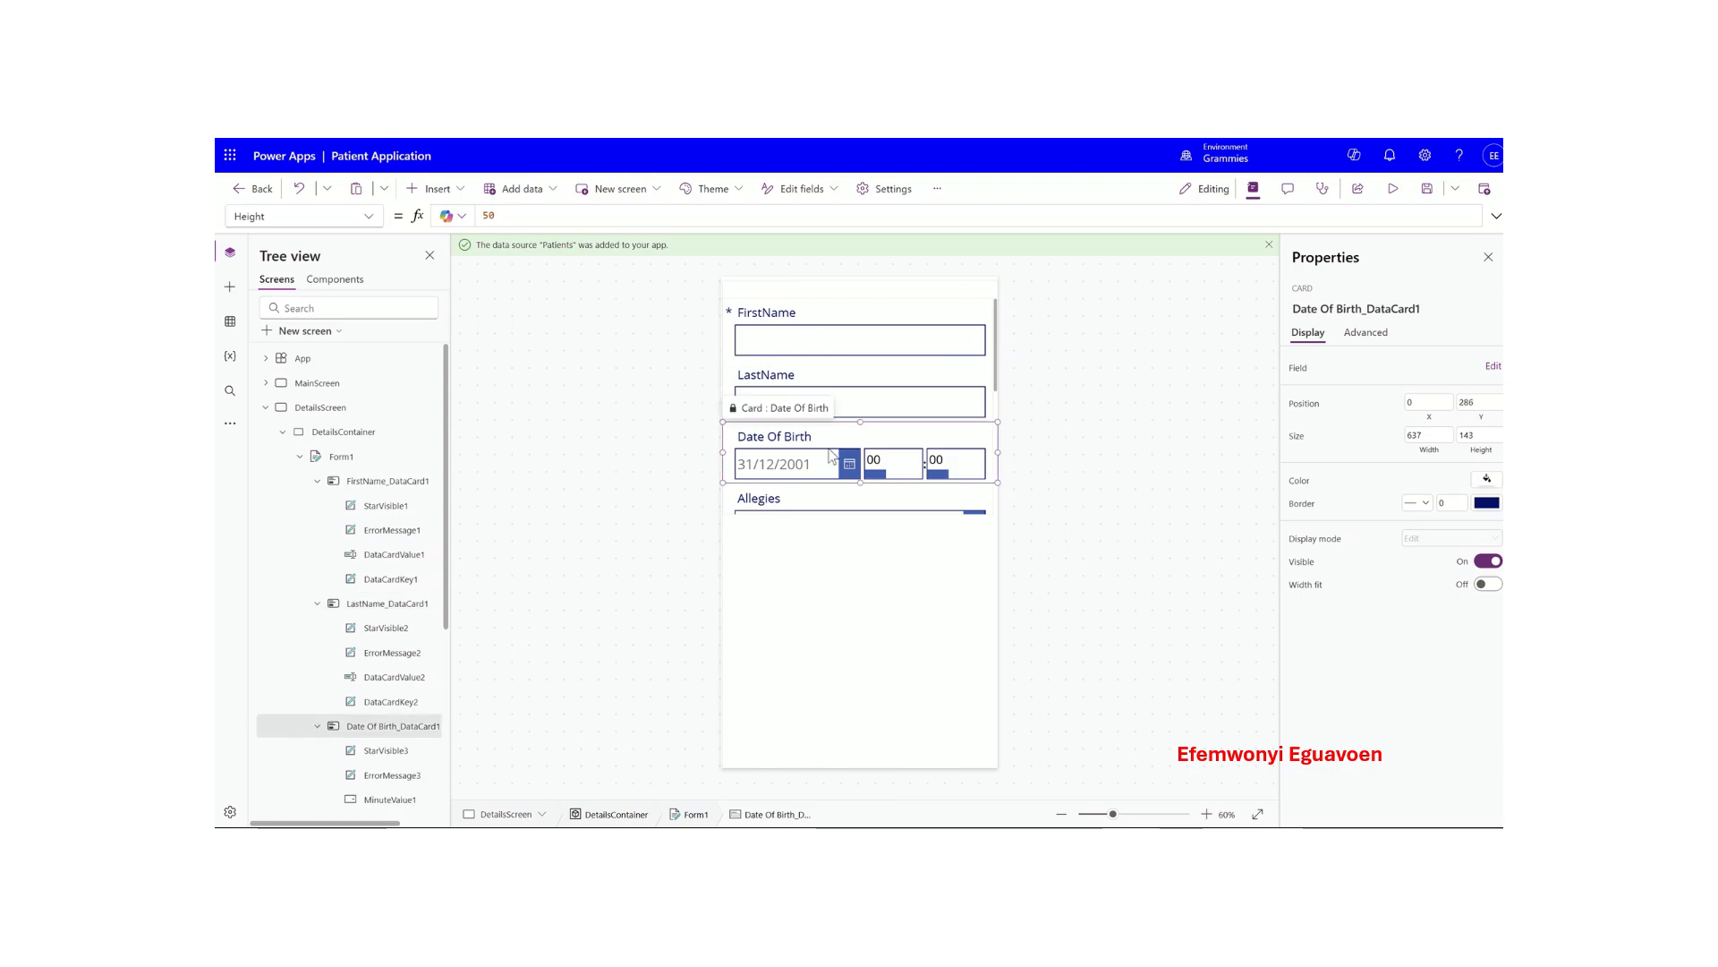
click(791, 506)
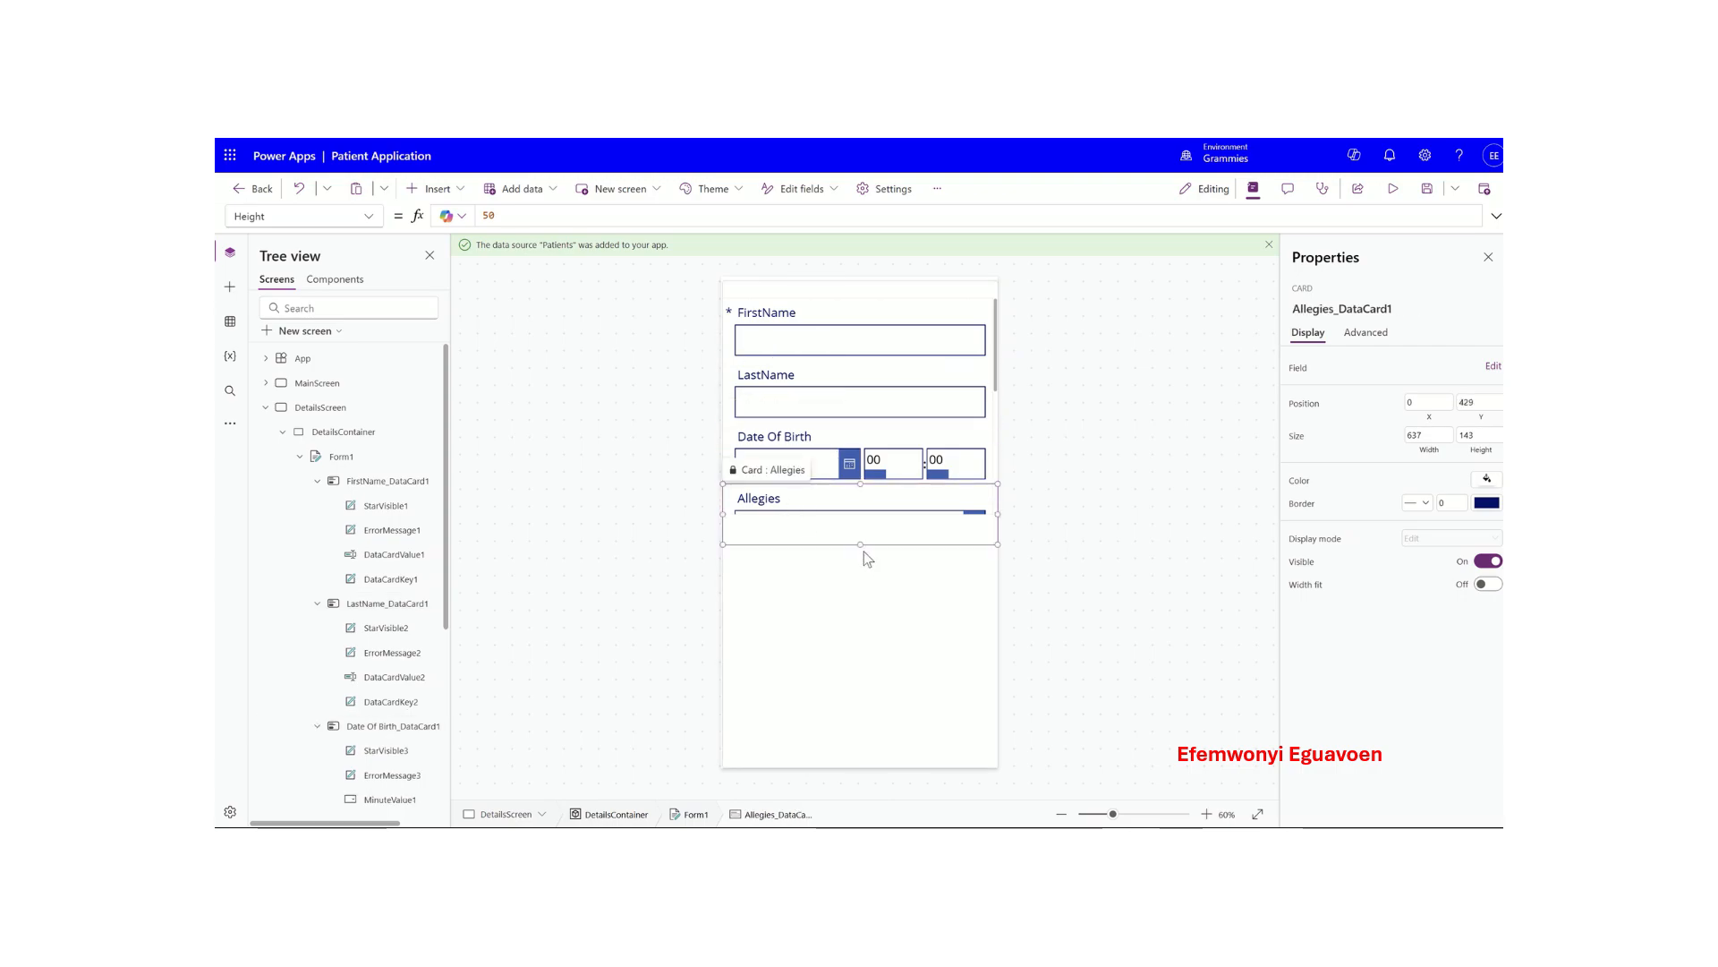
mouse_move(861, 544)
mouse_down()
mouse_move(861, 598)
mouse_move(862, 545)
mouse_up()
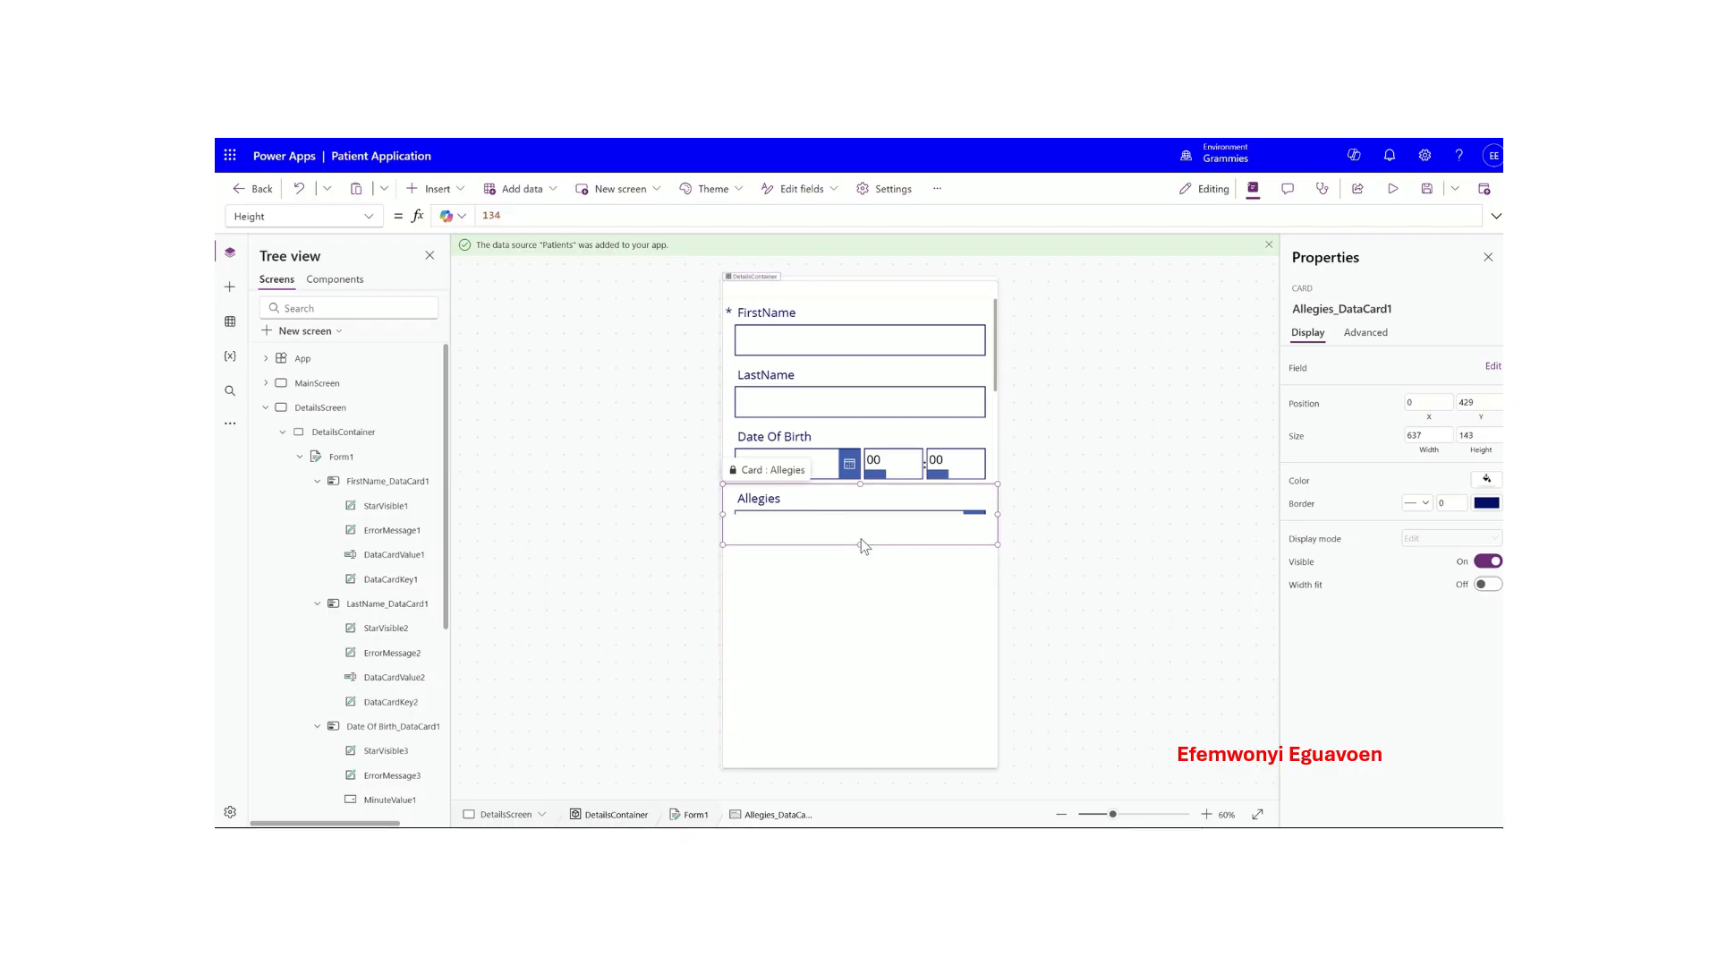
click(834, 614)
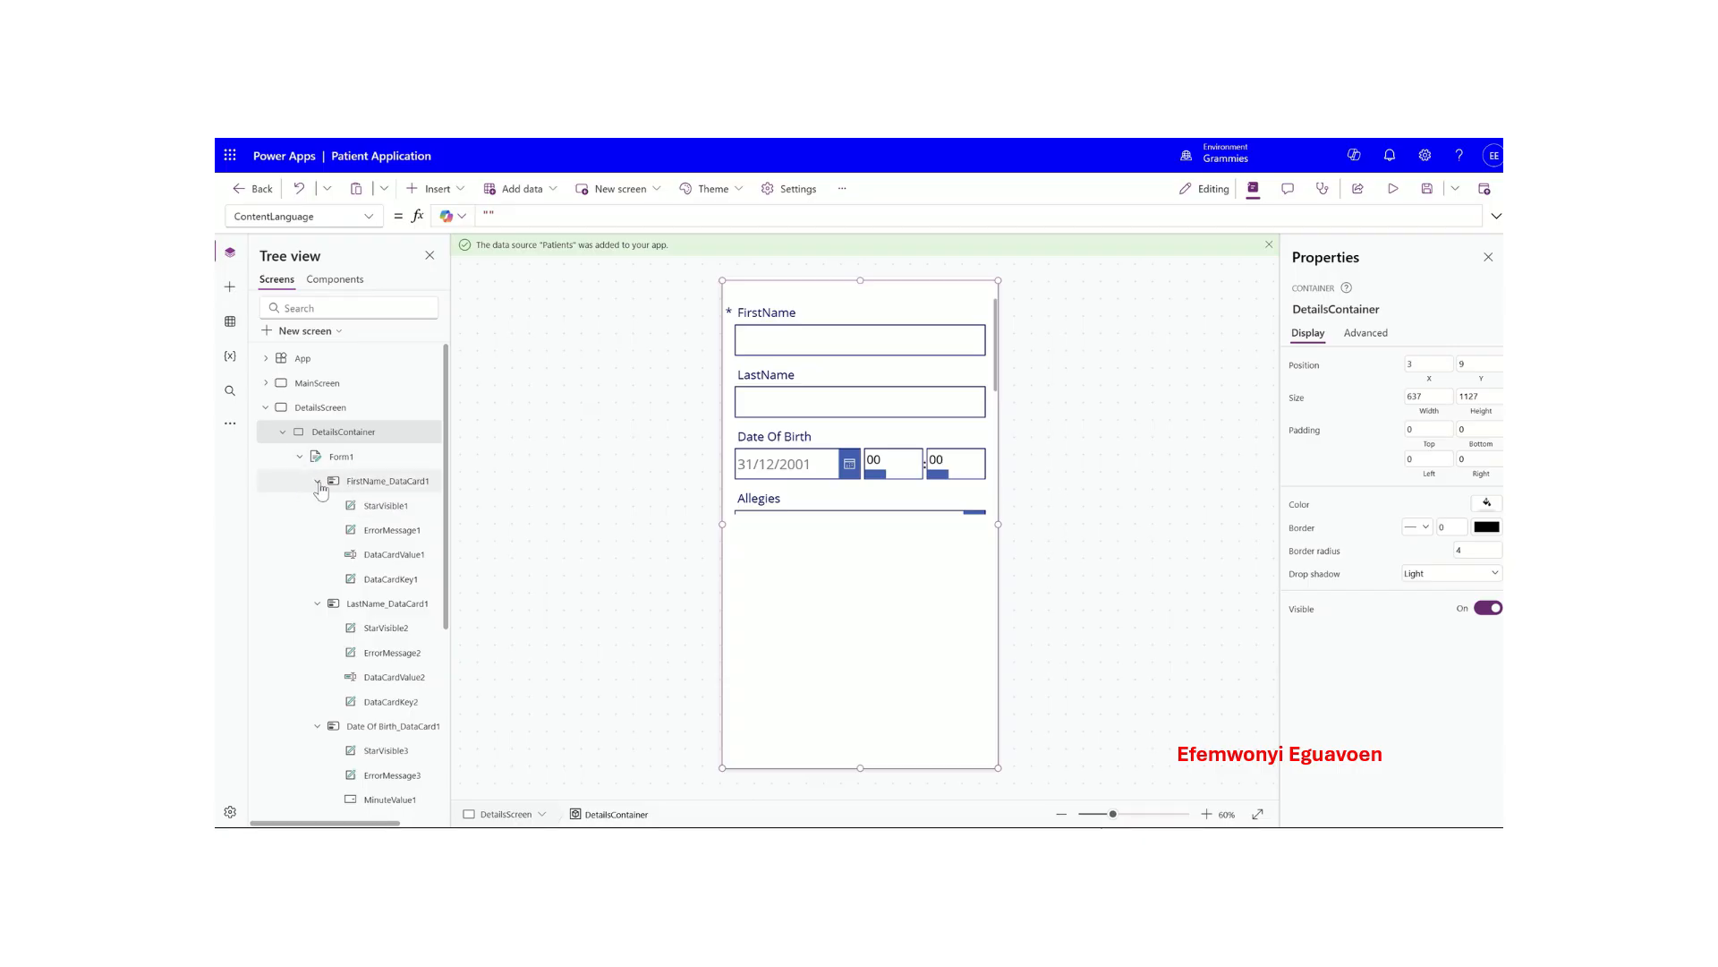
click(318, 481)
click(318, 506)
click(318, 530)
click(318, 555)
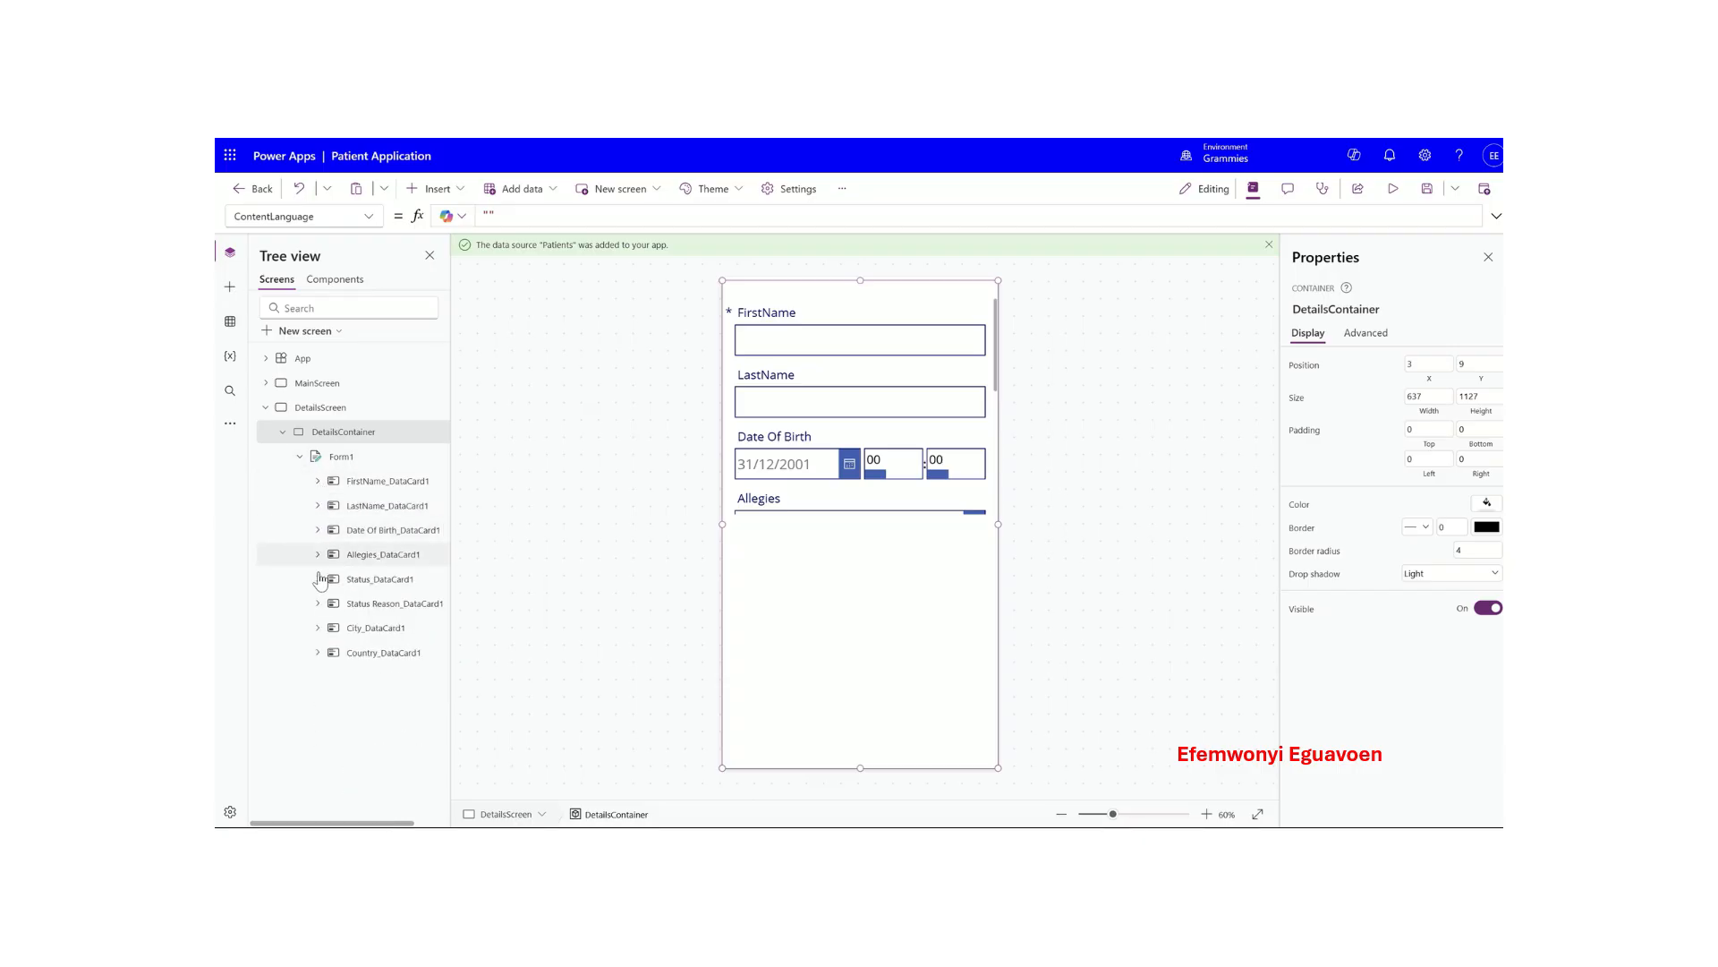
click(383, 484)
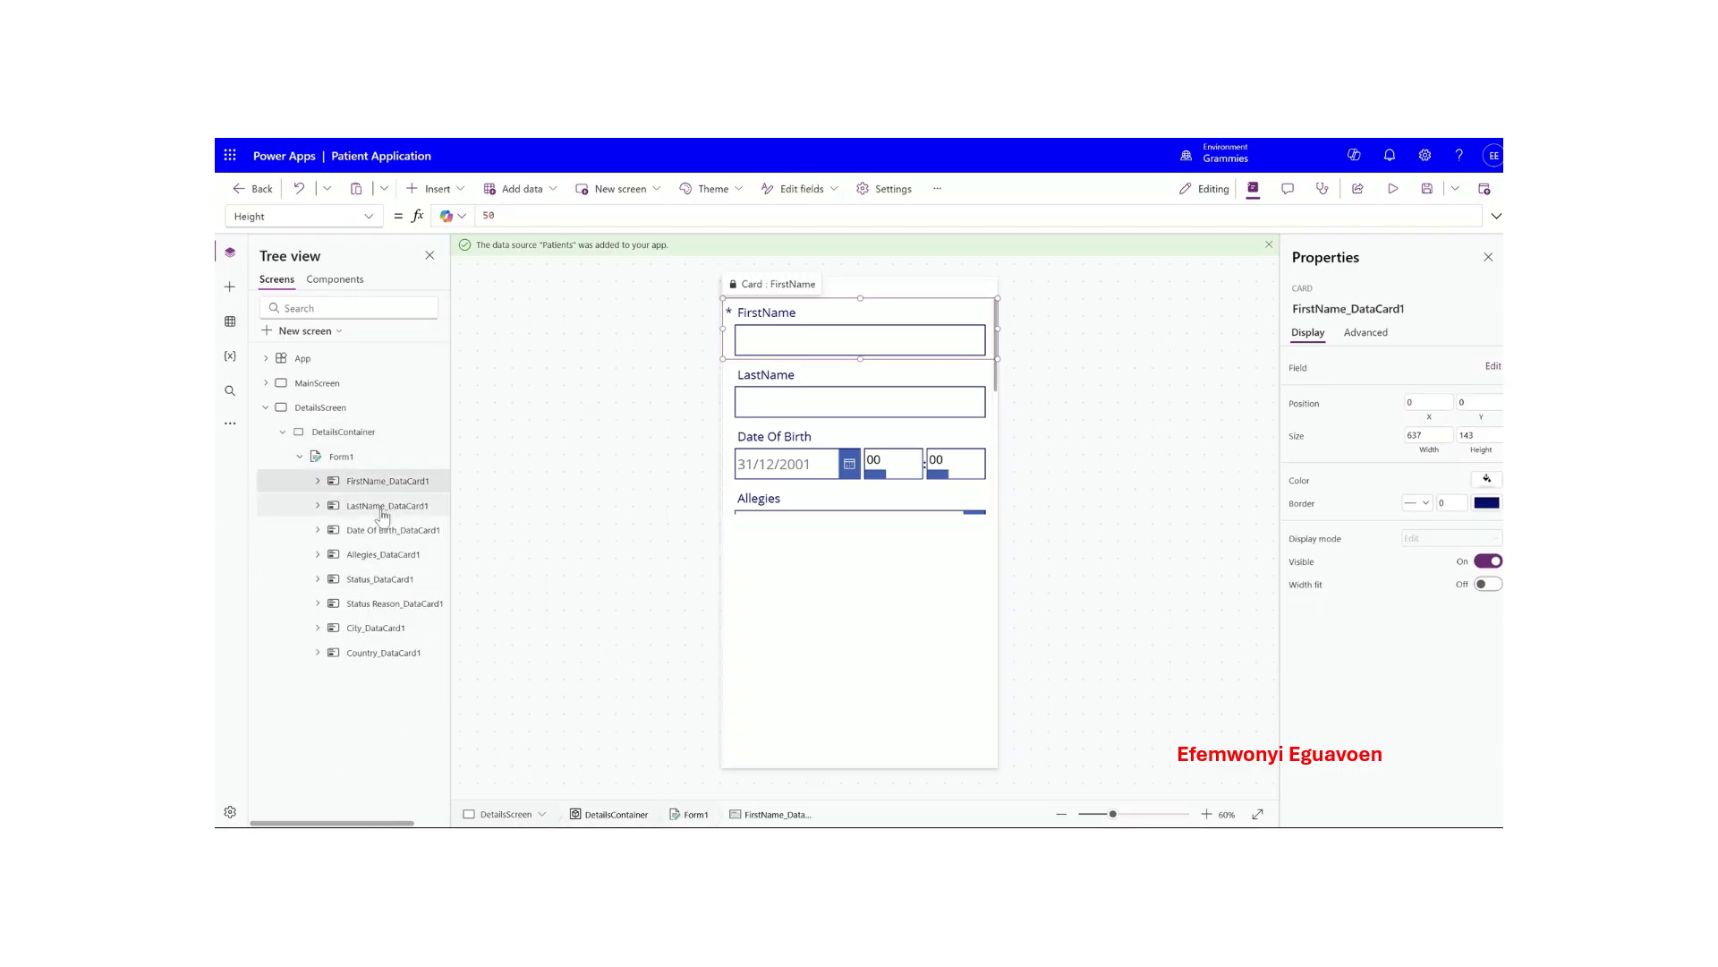
click(383, 507)
click(383, 530)
click(383, 555)
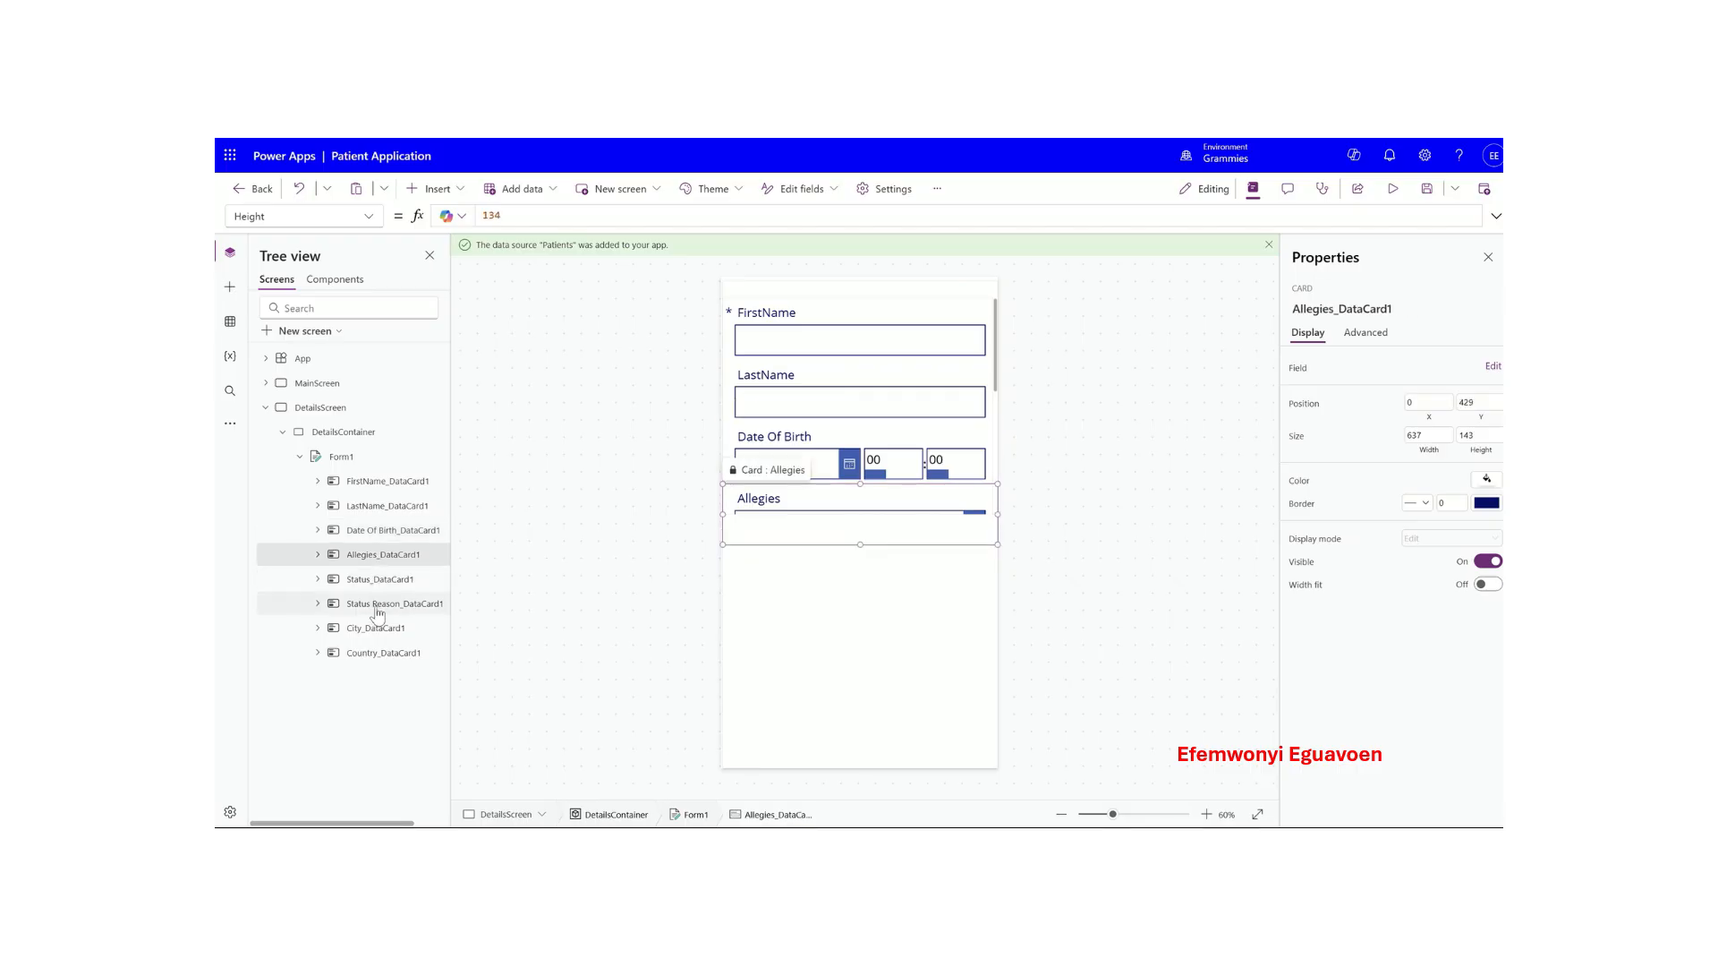
click(377, 608)
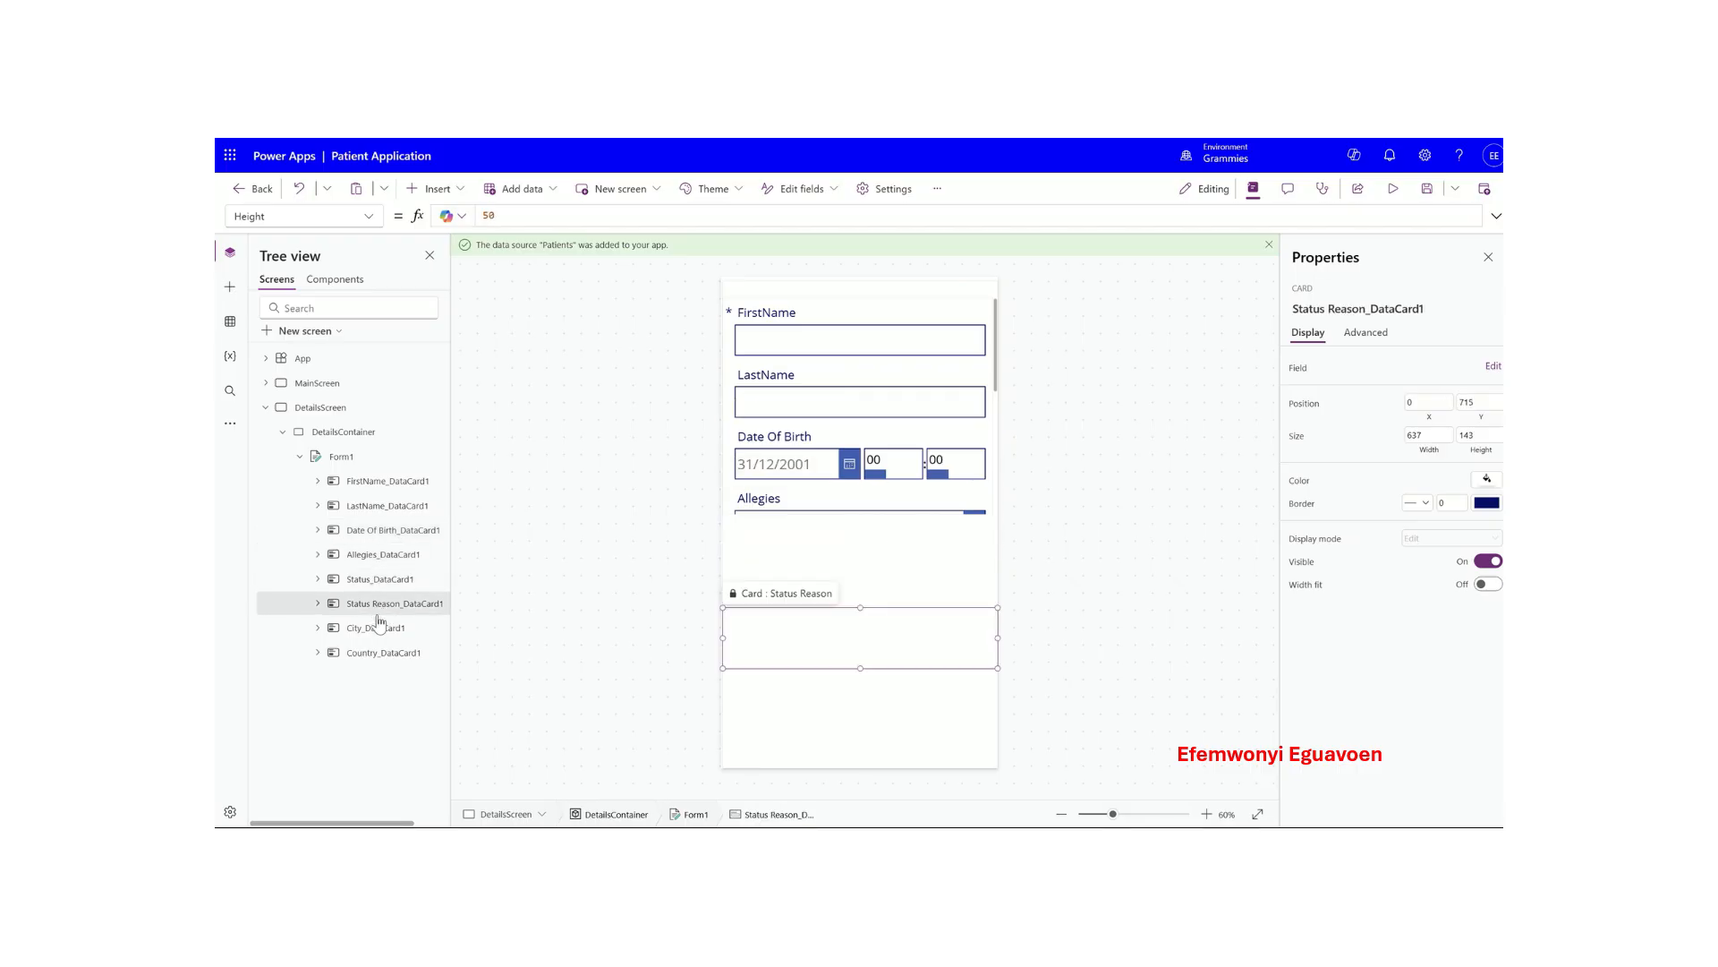
click(376, 631)
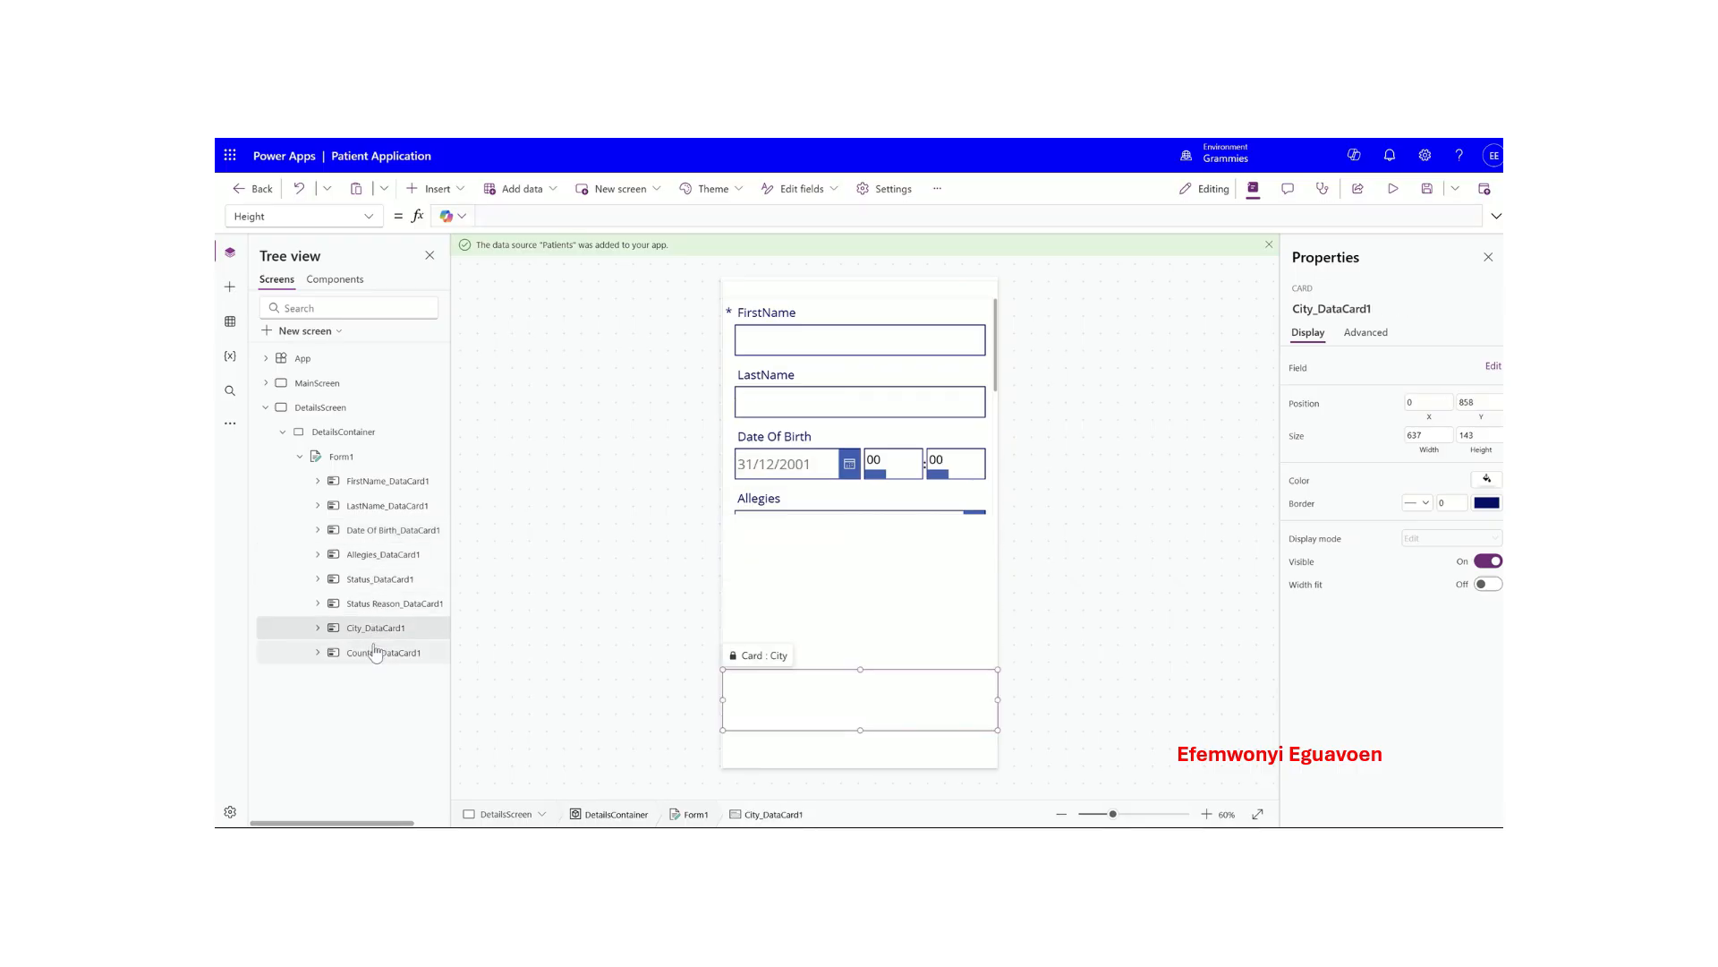
click(375, 655)
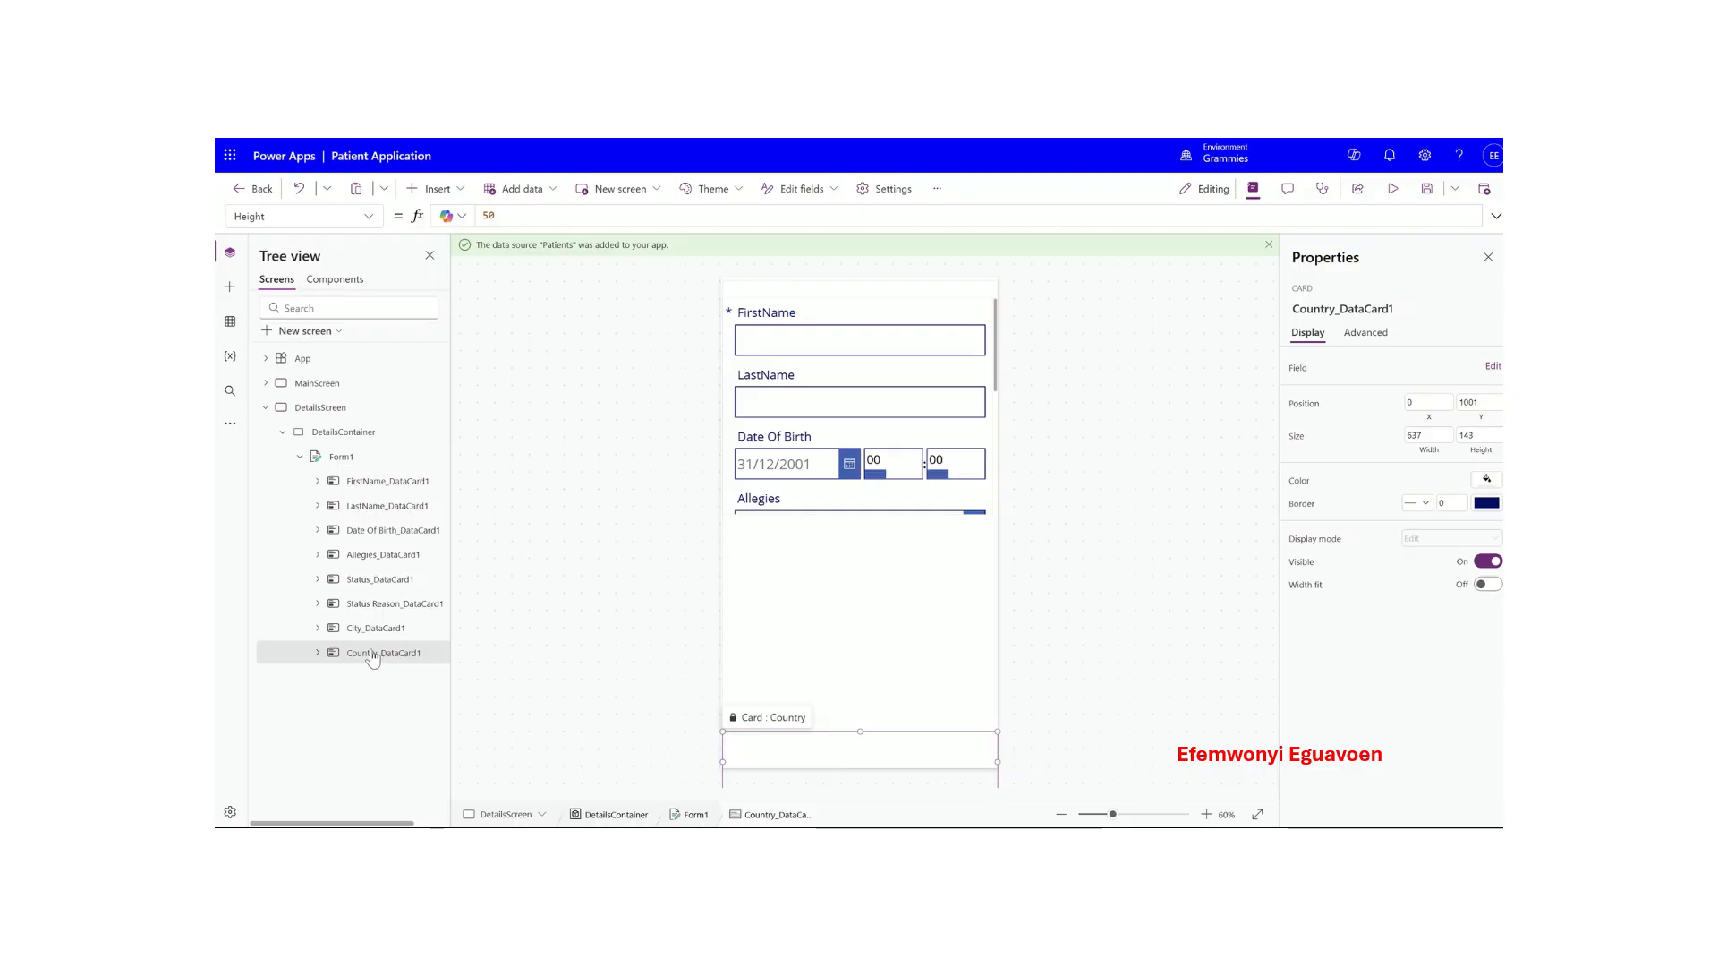
click(385, 481)
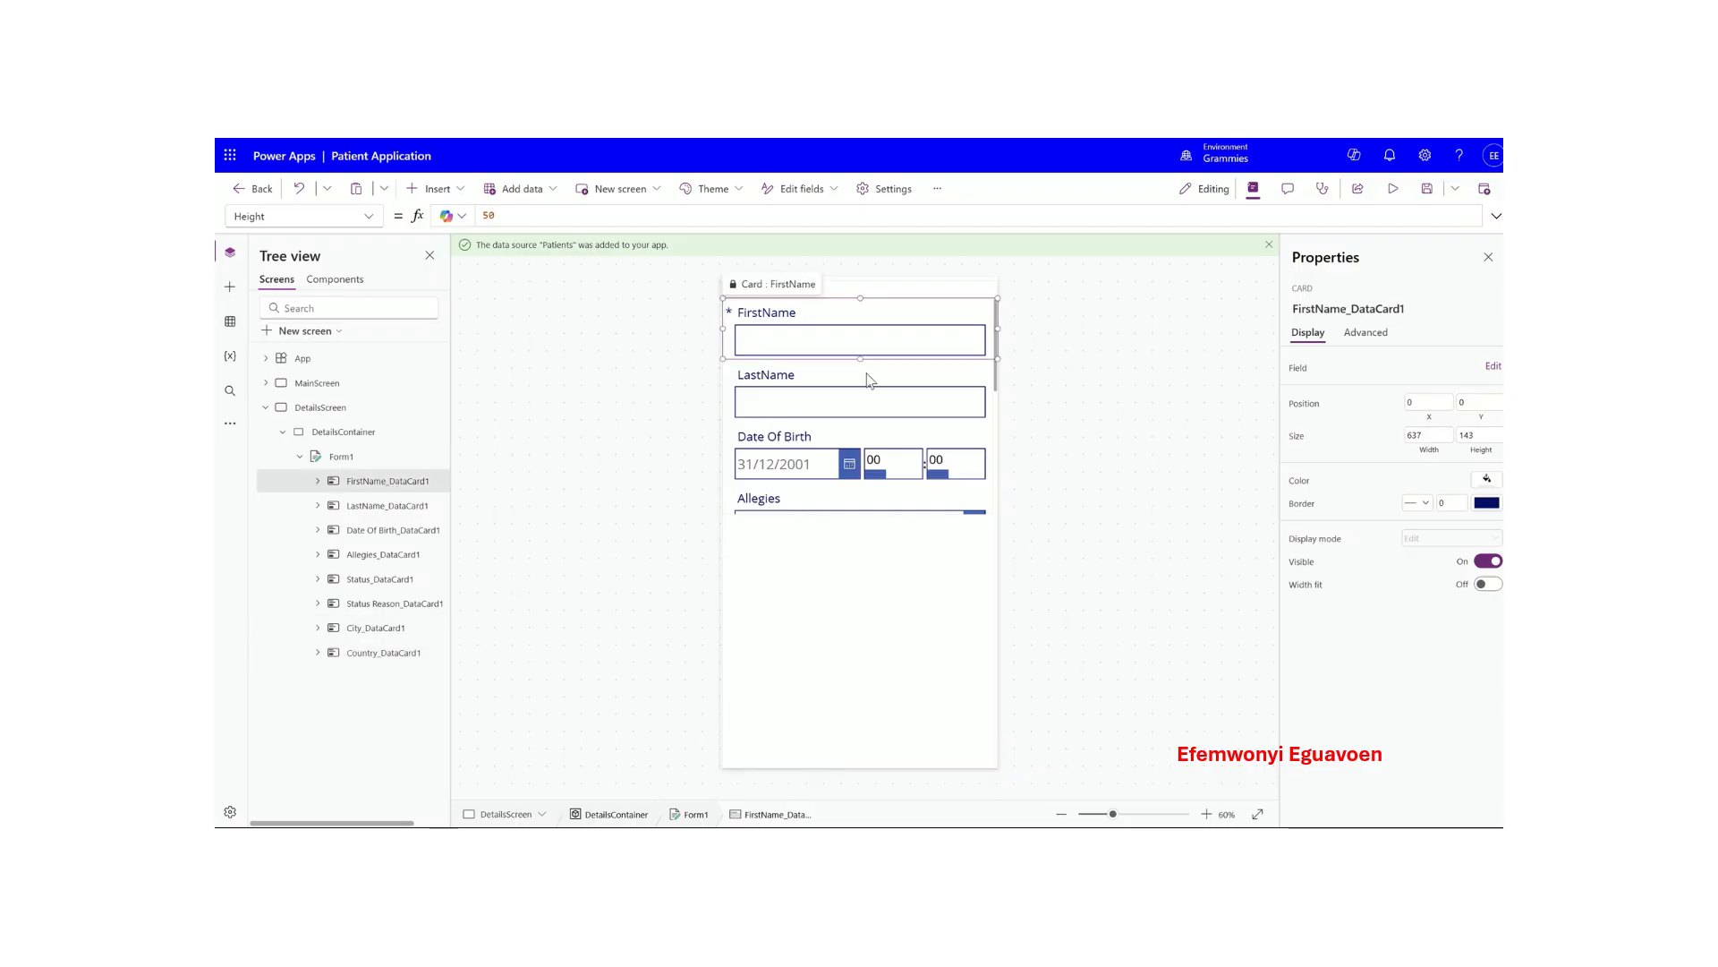
click(341, 457)
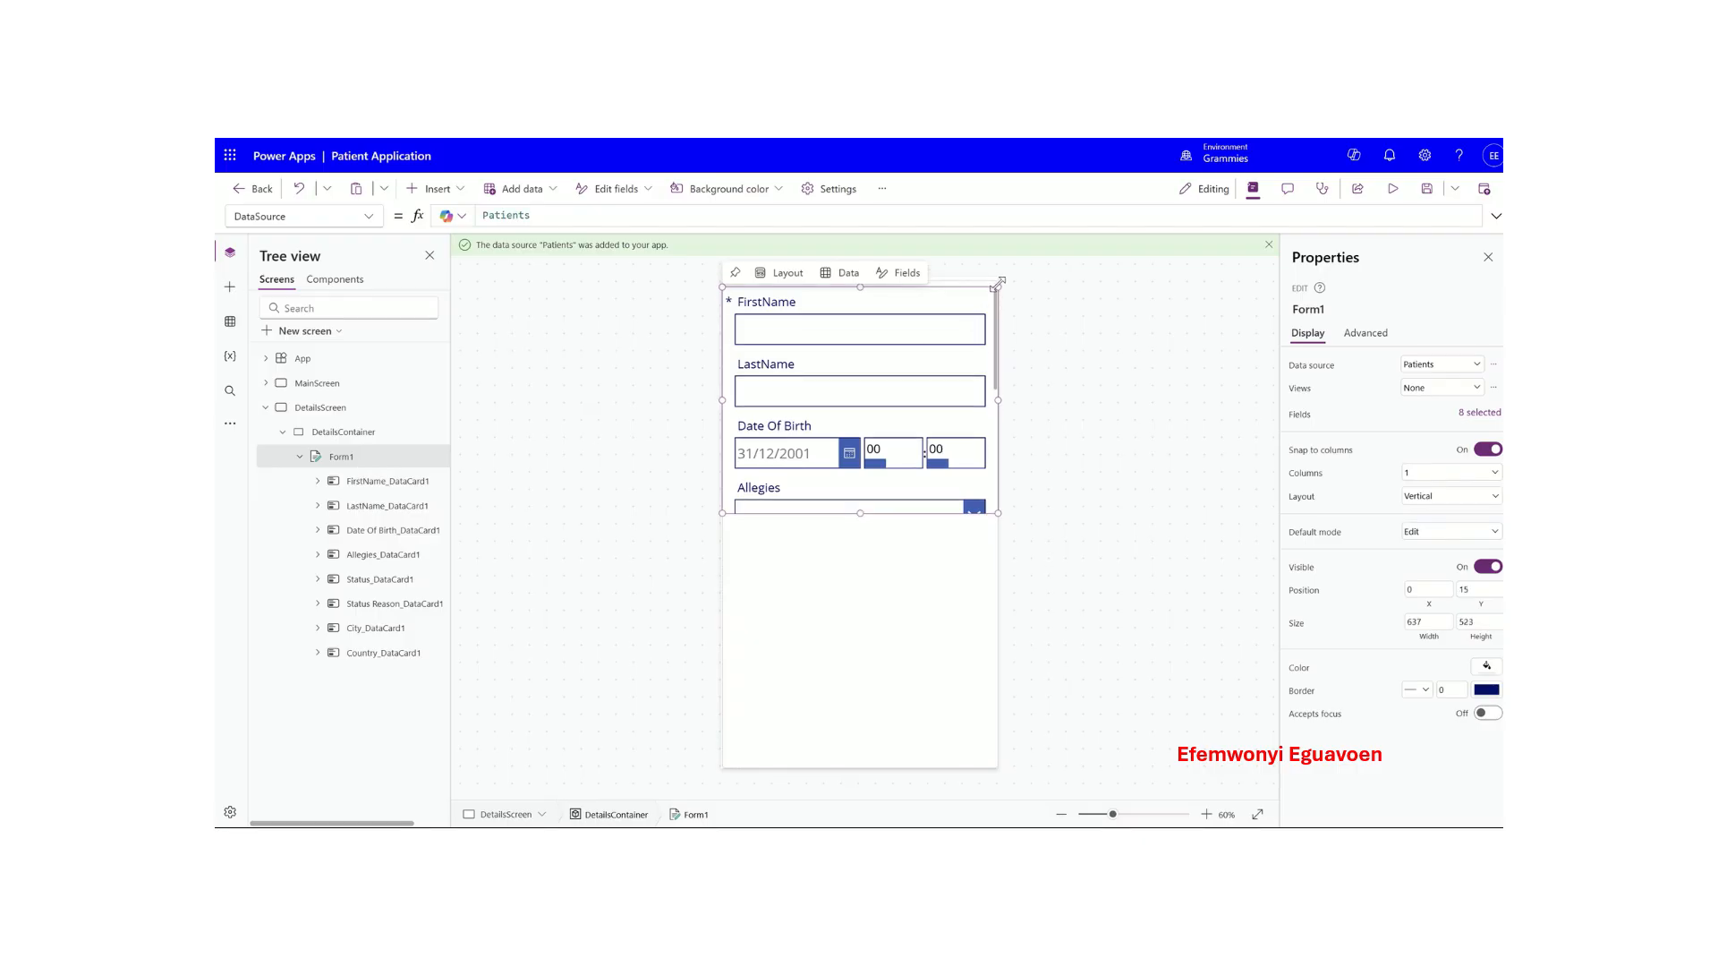
- Stretch Form1 up to the container's top and down, then adjust the FirstName card height
drag(997, 299, 997, 281)
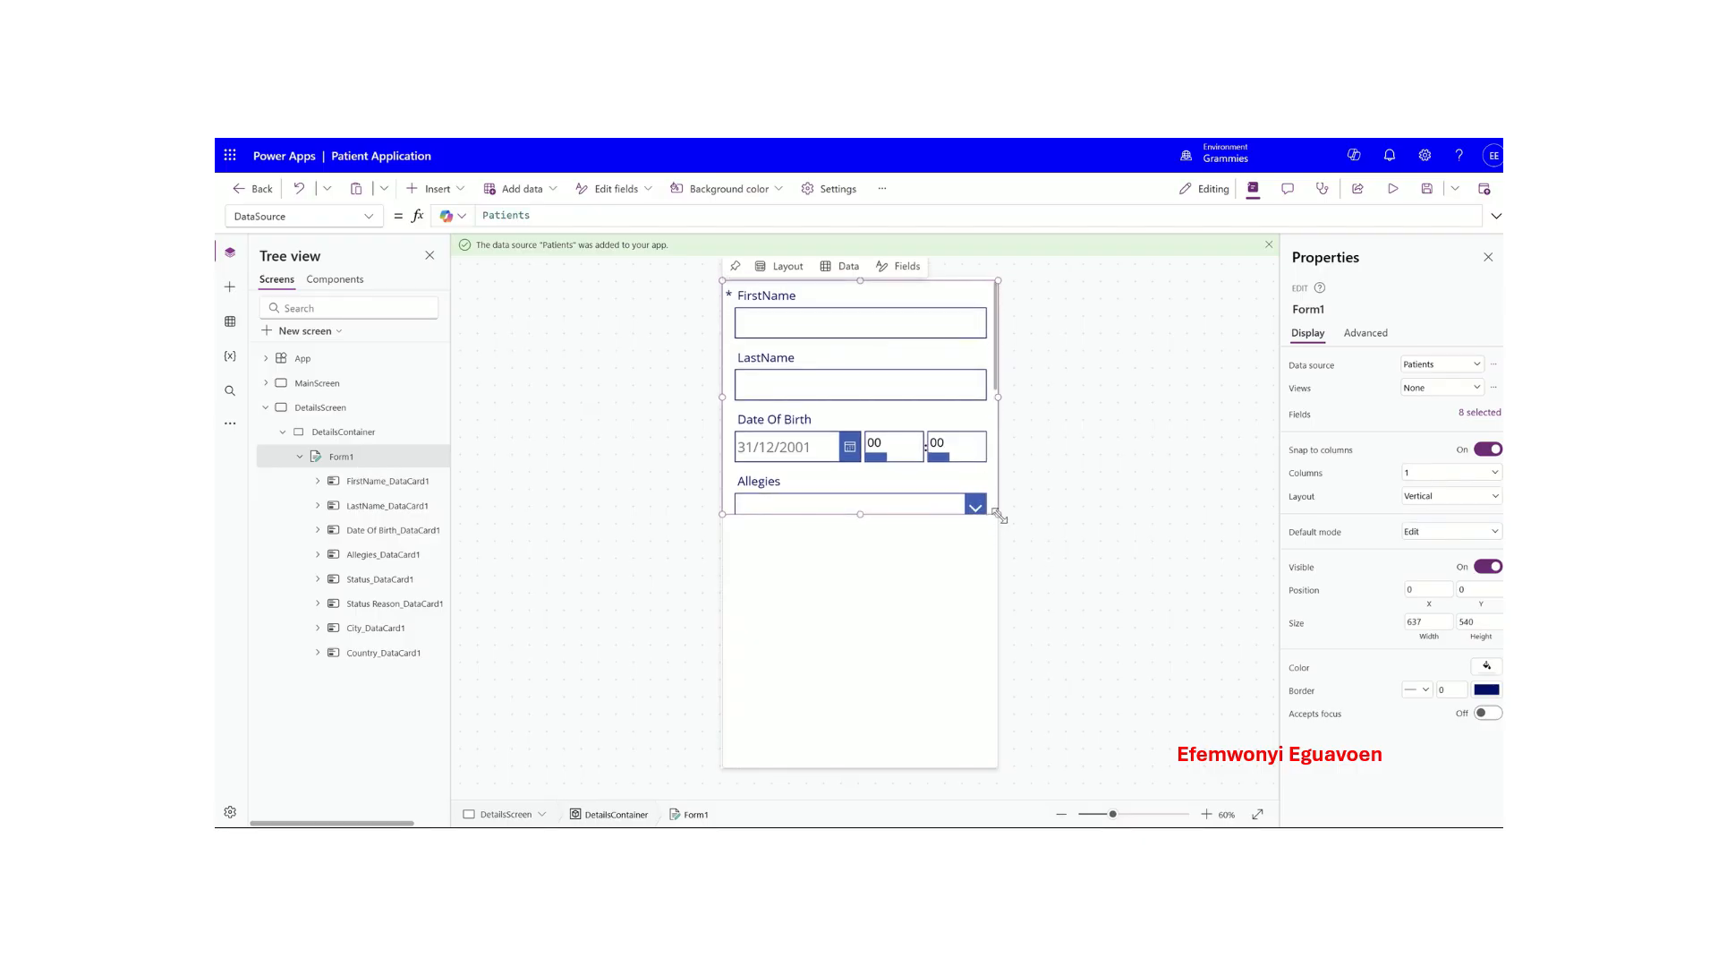
drag(997, 518, 999, 768)
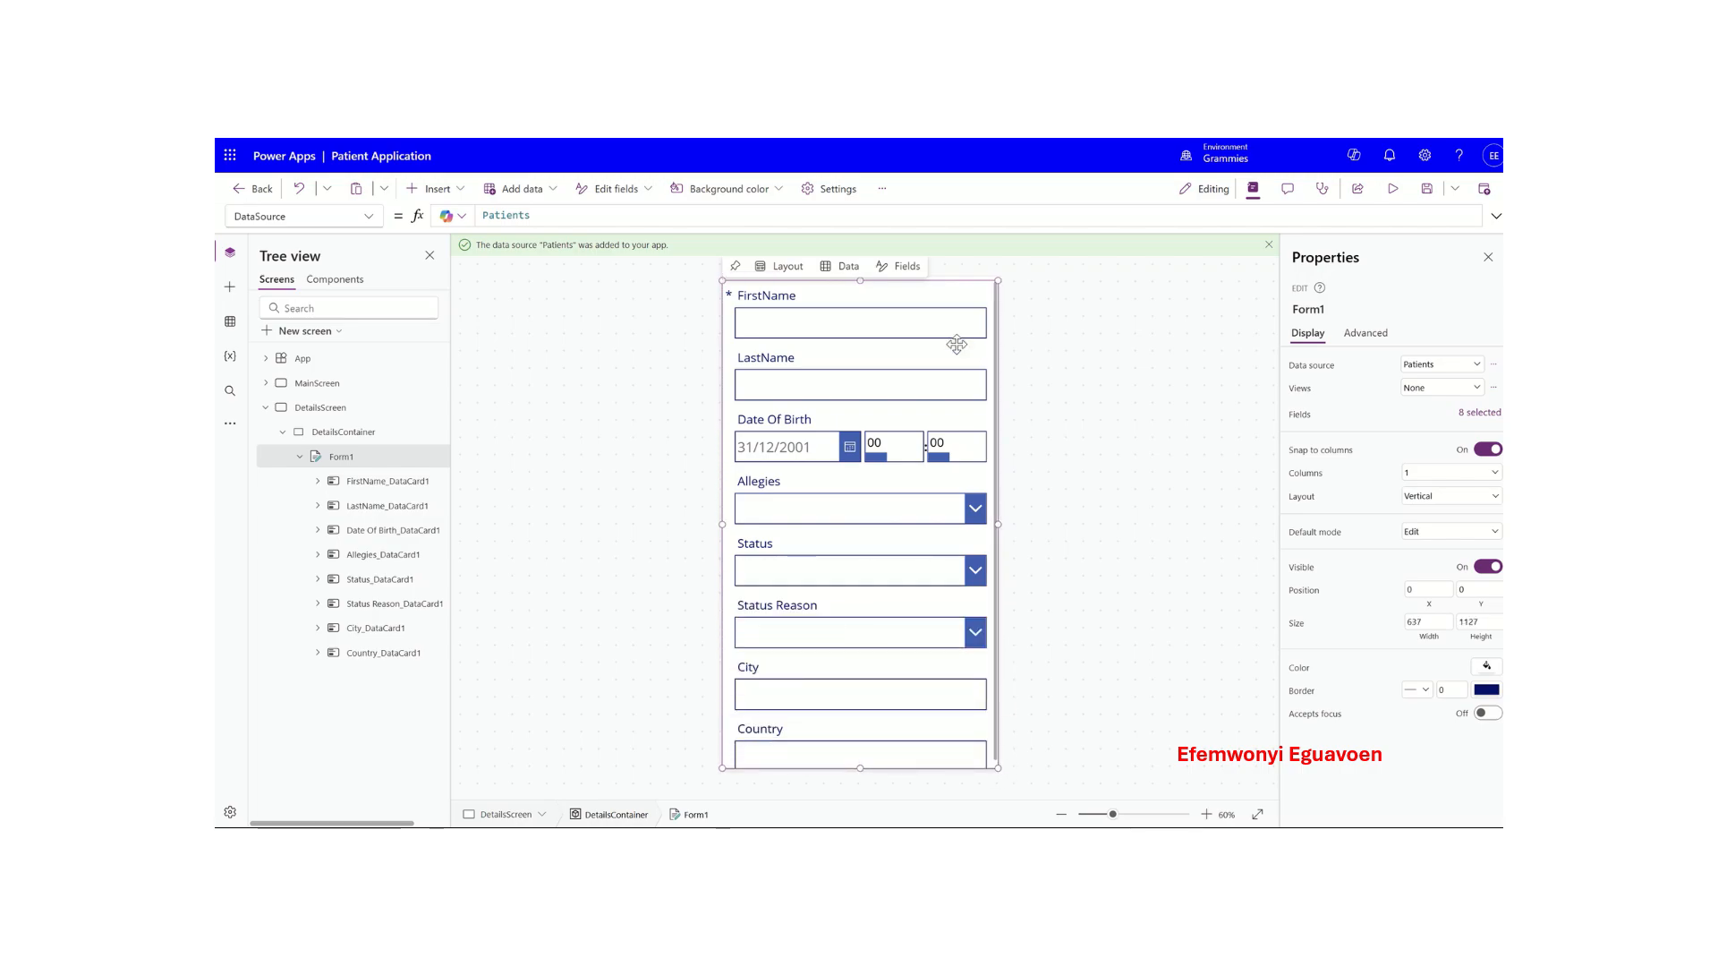
click(980, 305)
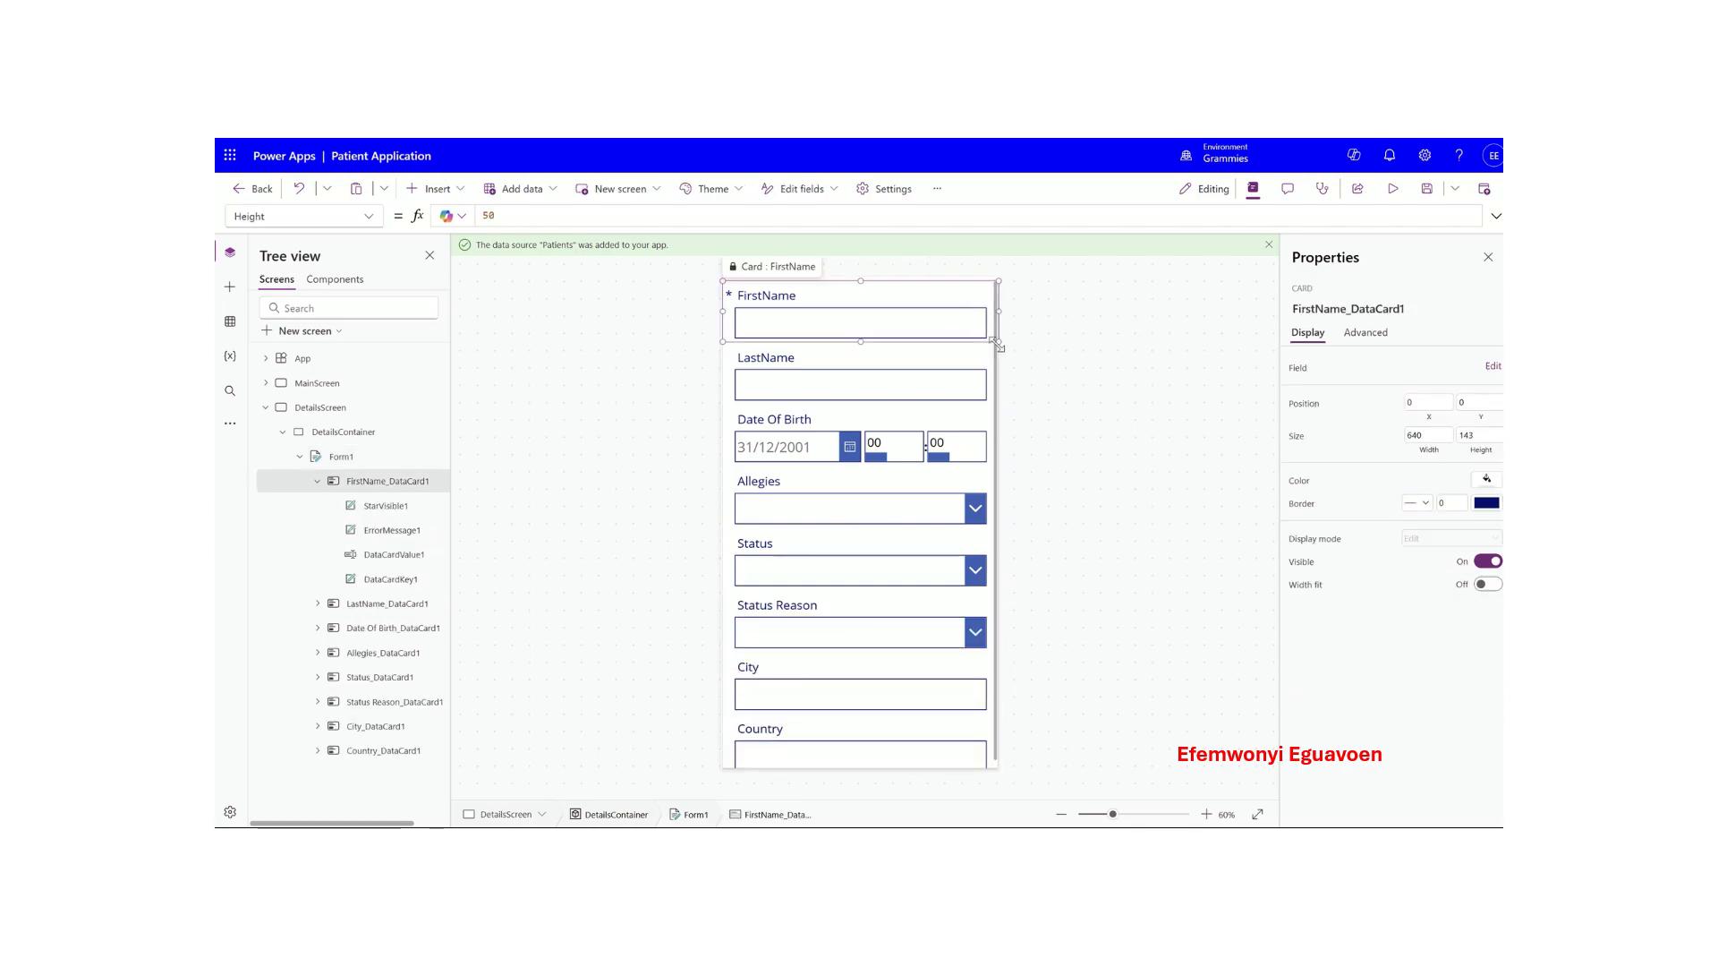
drag(998, 341, 996, 312)
mouse_move(859, 341)
mouse_down()
mouse_move(859, 319)
mouse_move(860, 342)
mouse_up()
- Check the cards from LastName down to Country and shorten the Country card's height
click(829, 379)
click(843, 438)
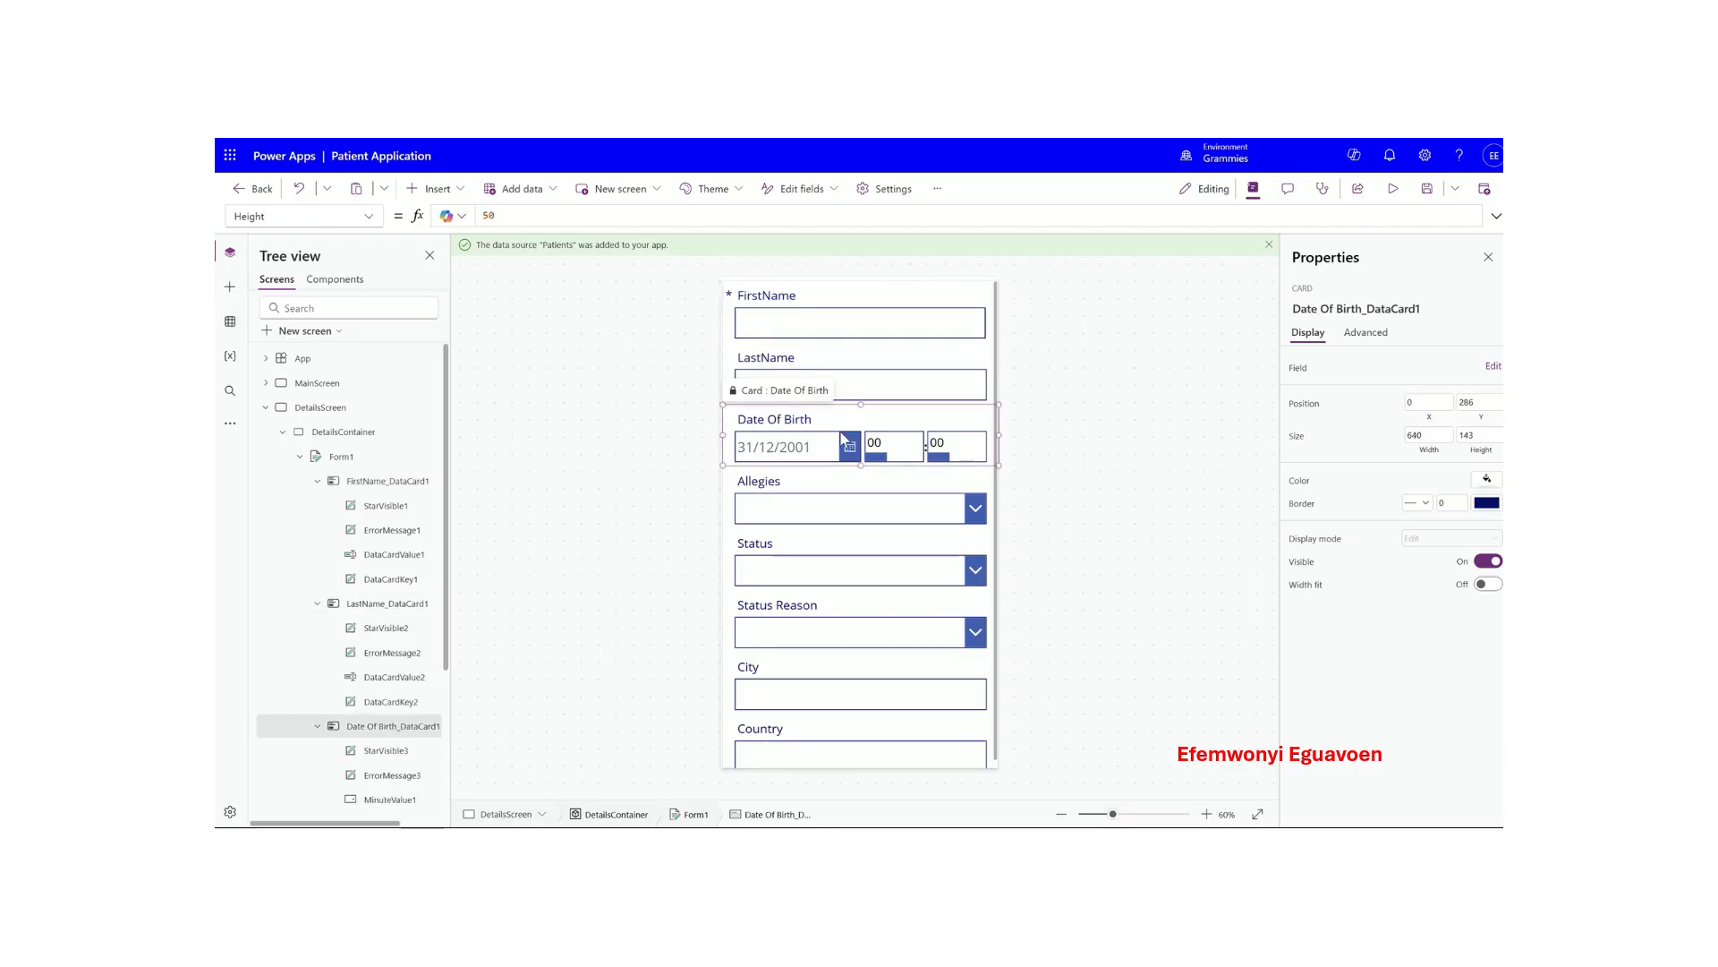
click(836, 522)
click(831, 567)
click(815, 638)
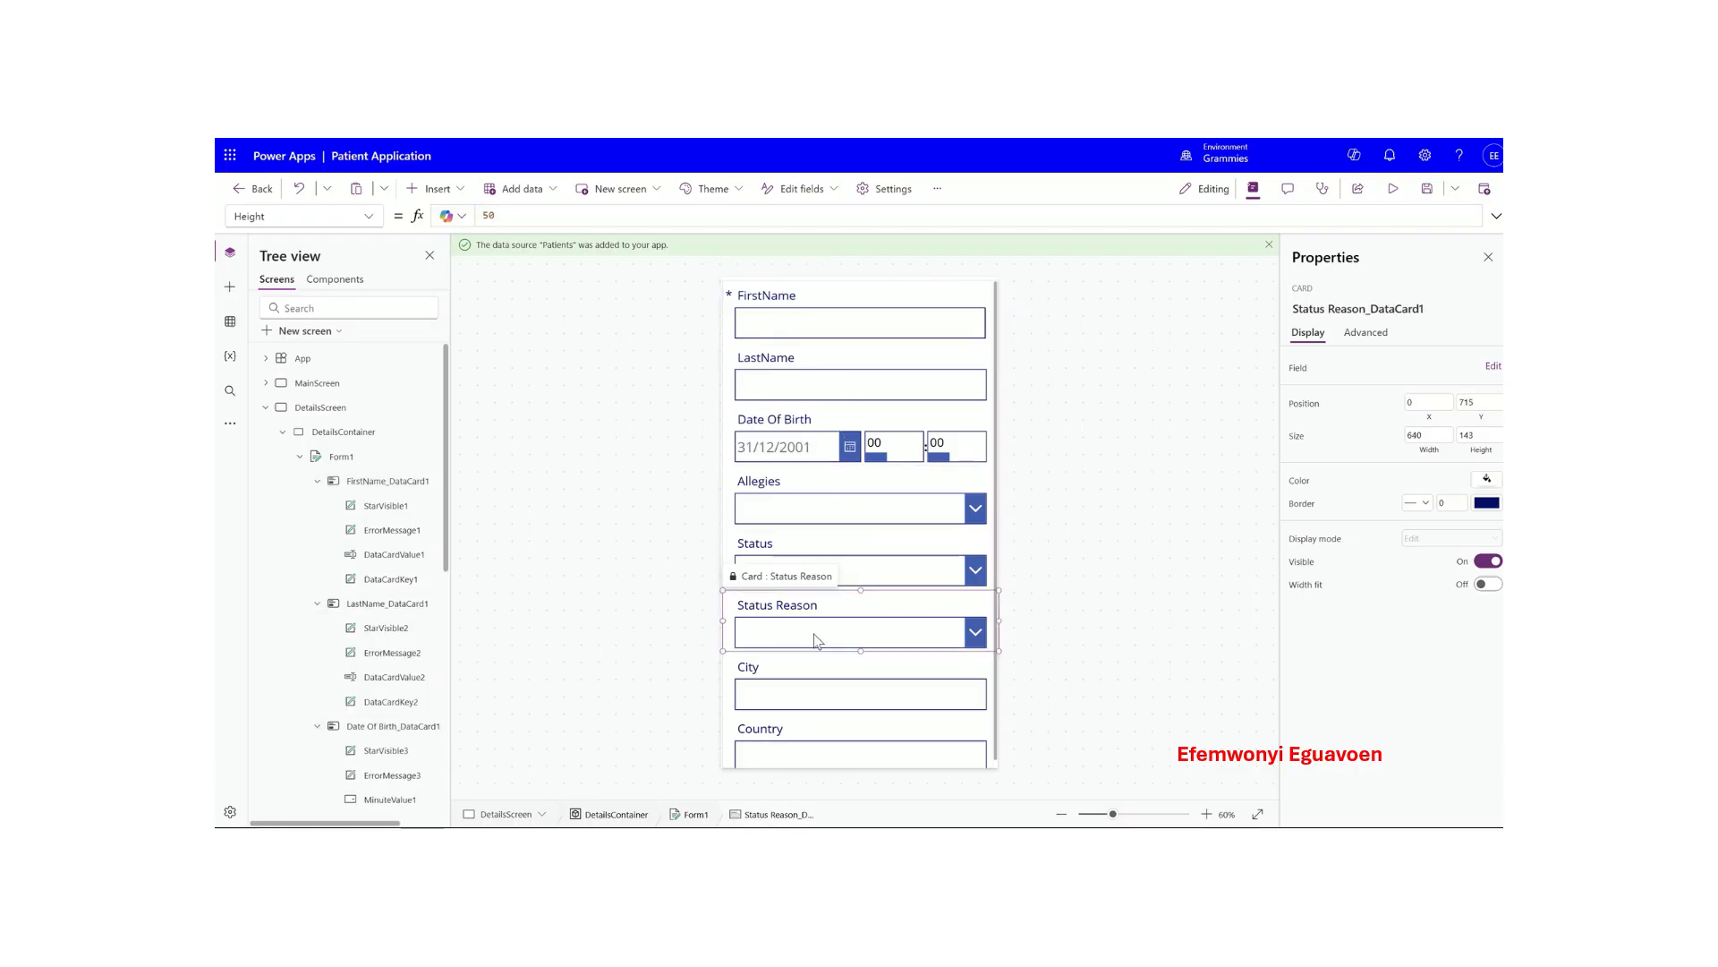
click(816, 699)
click(813, 750)
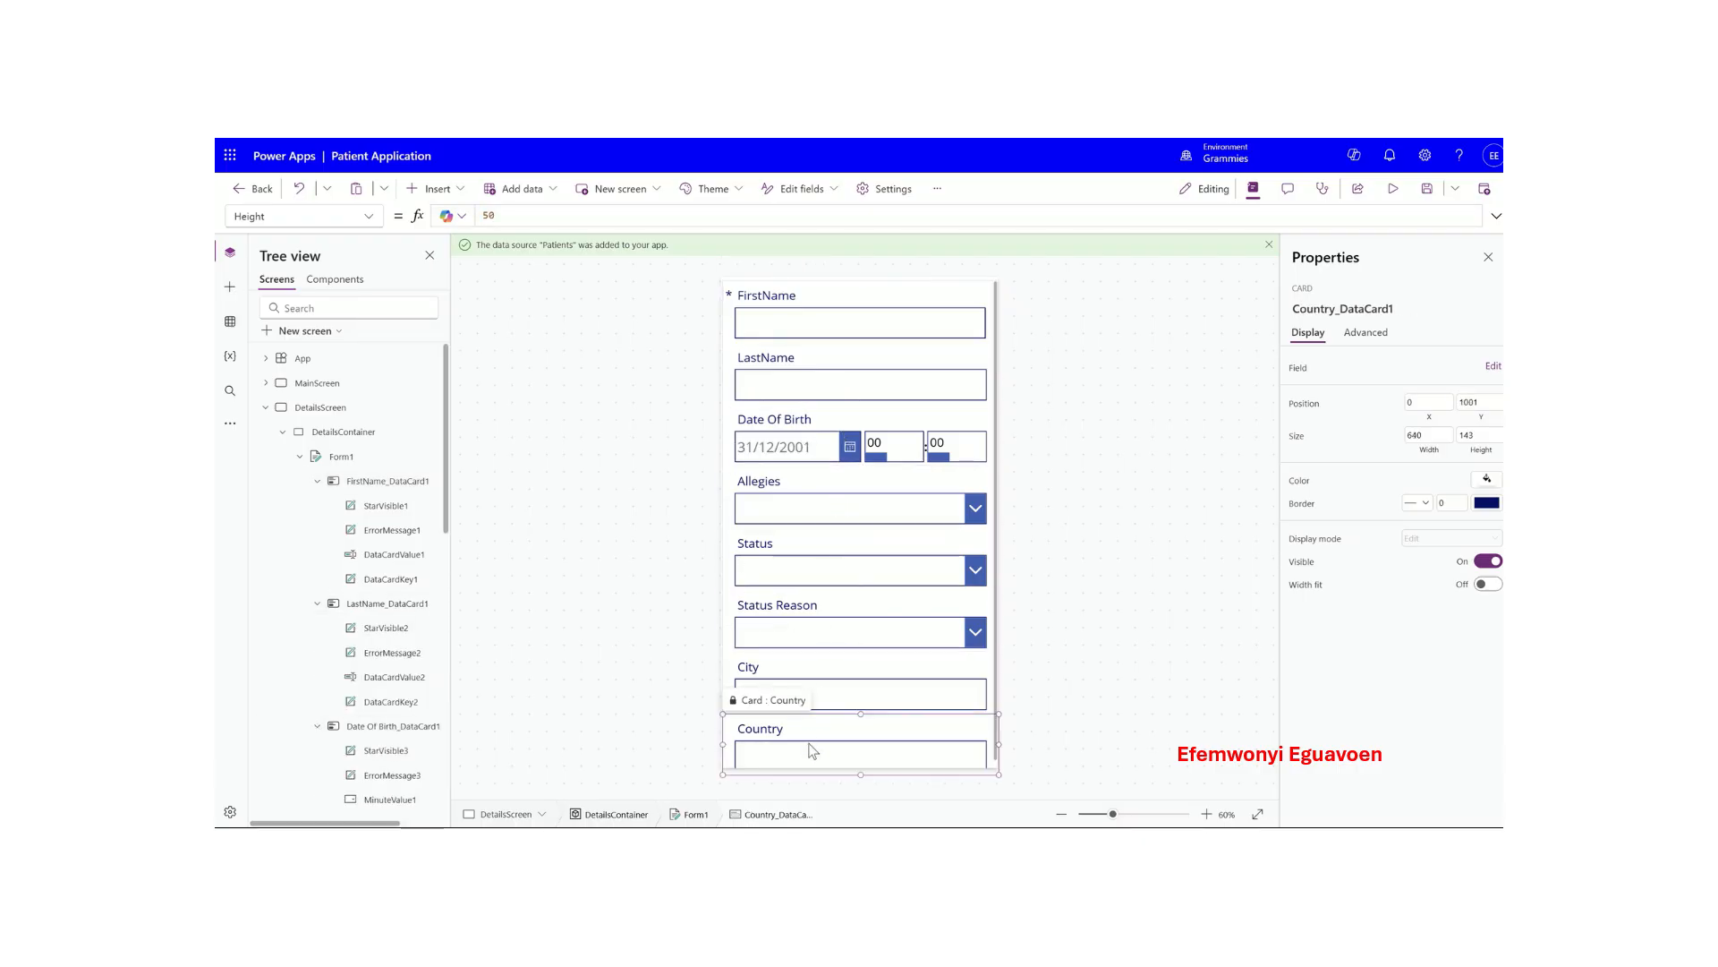
drag(862, 778, 862, 761)
- Resize Form1 to 630 × 1127 so it fits inside DetailsContainer
click(821, 305)
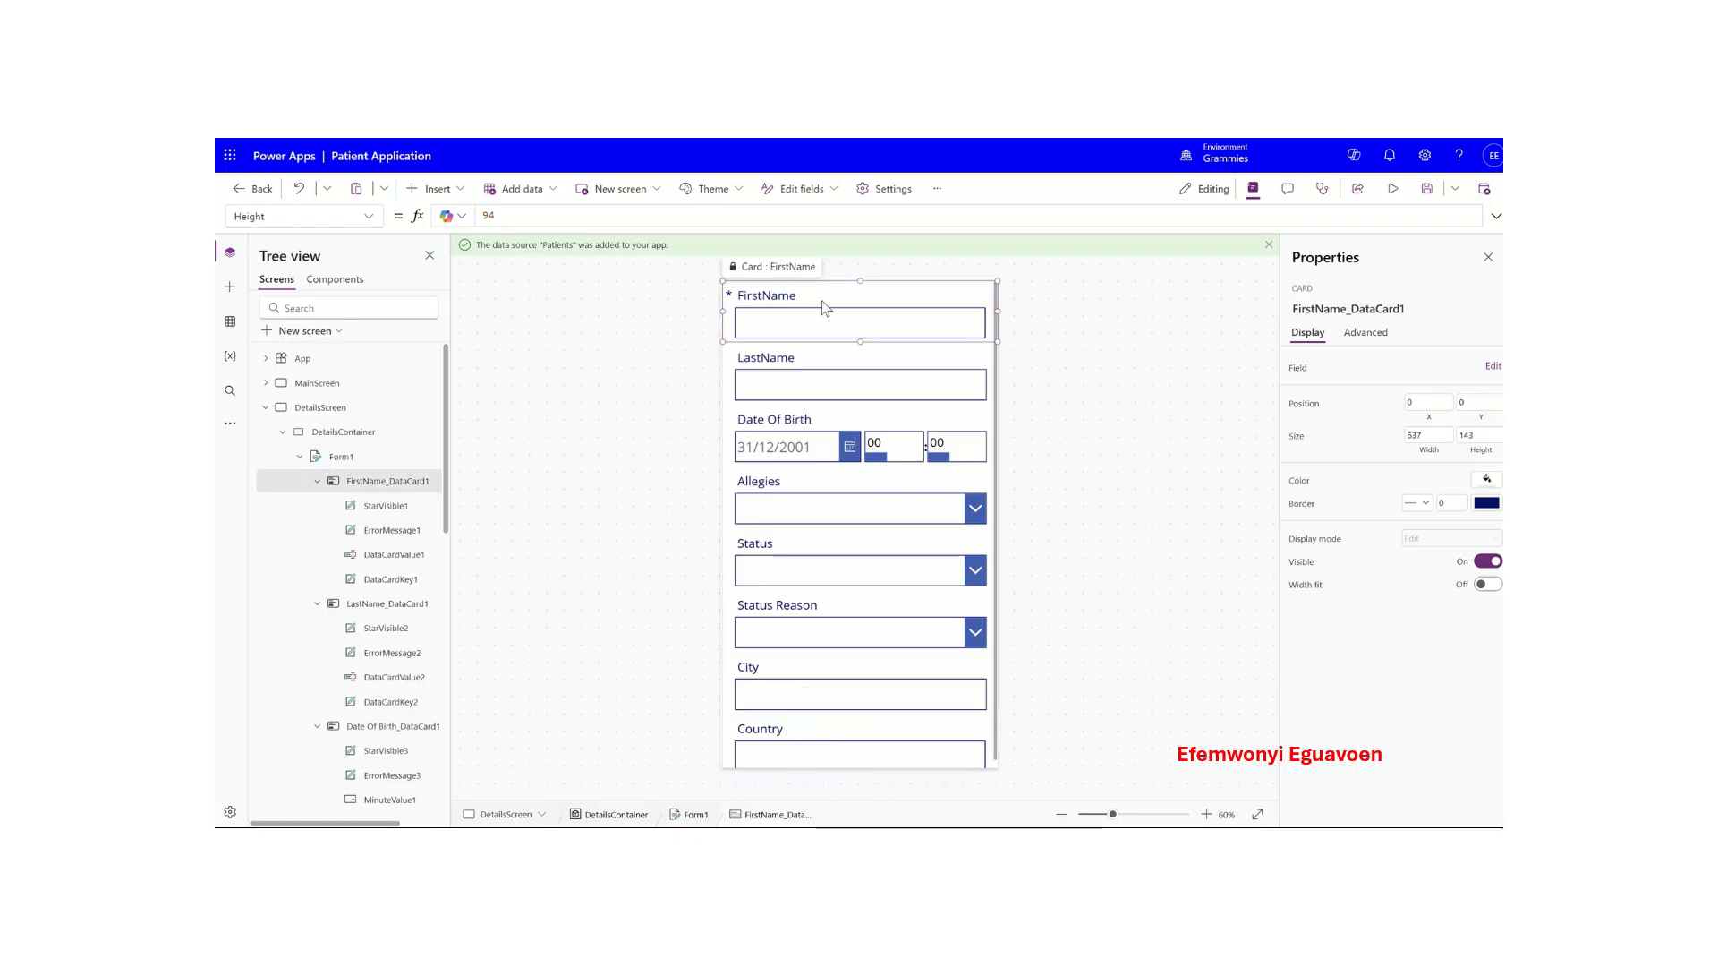
click(732, 364)
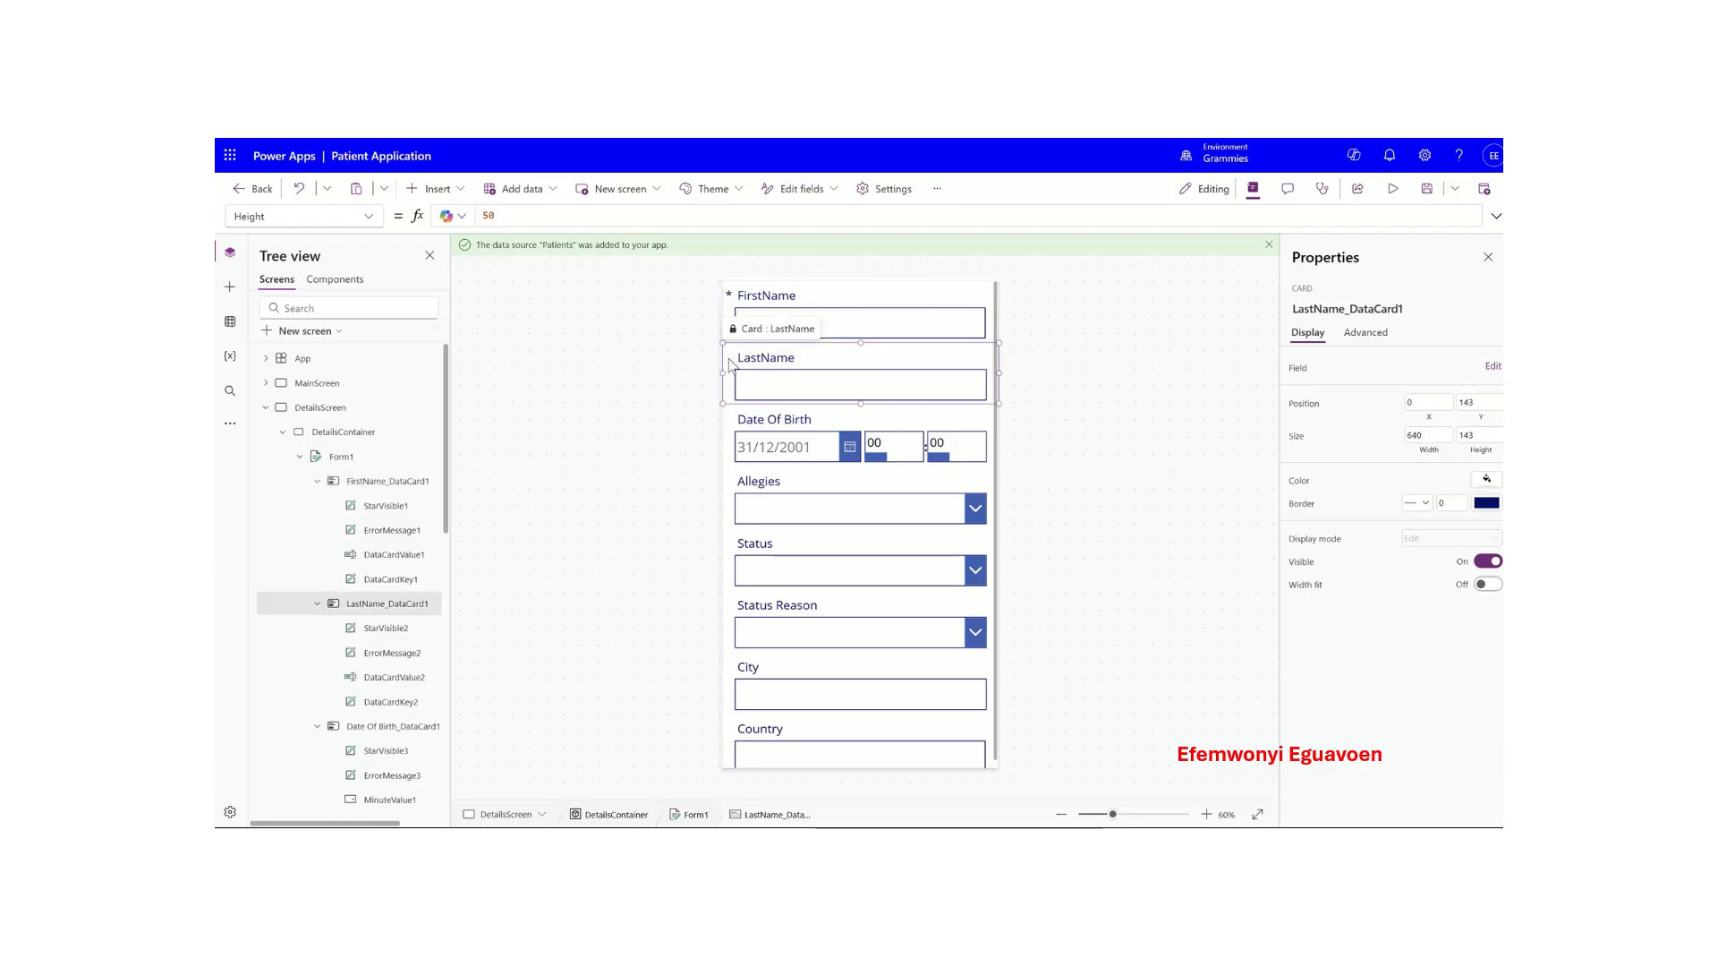
click(371, 461)
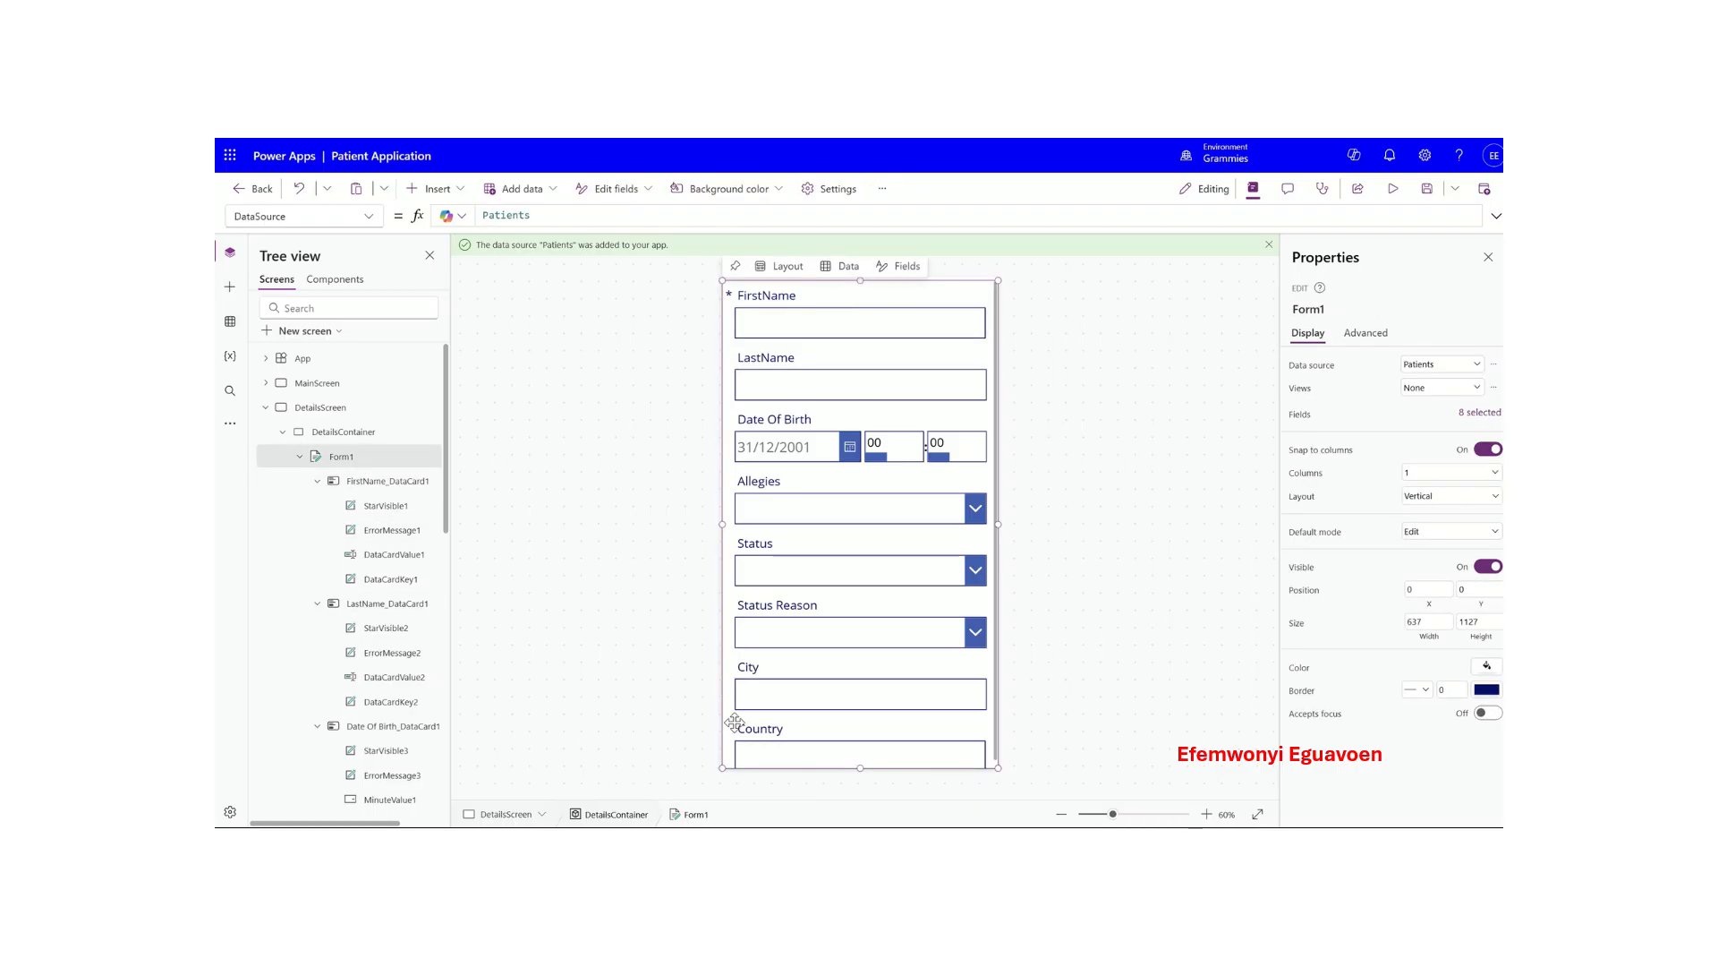
drag(722, 767, 726, 777)
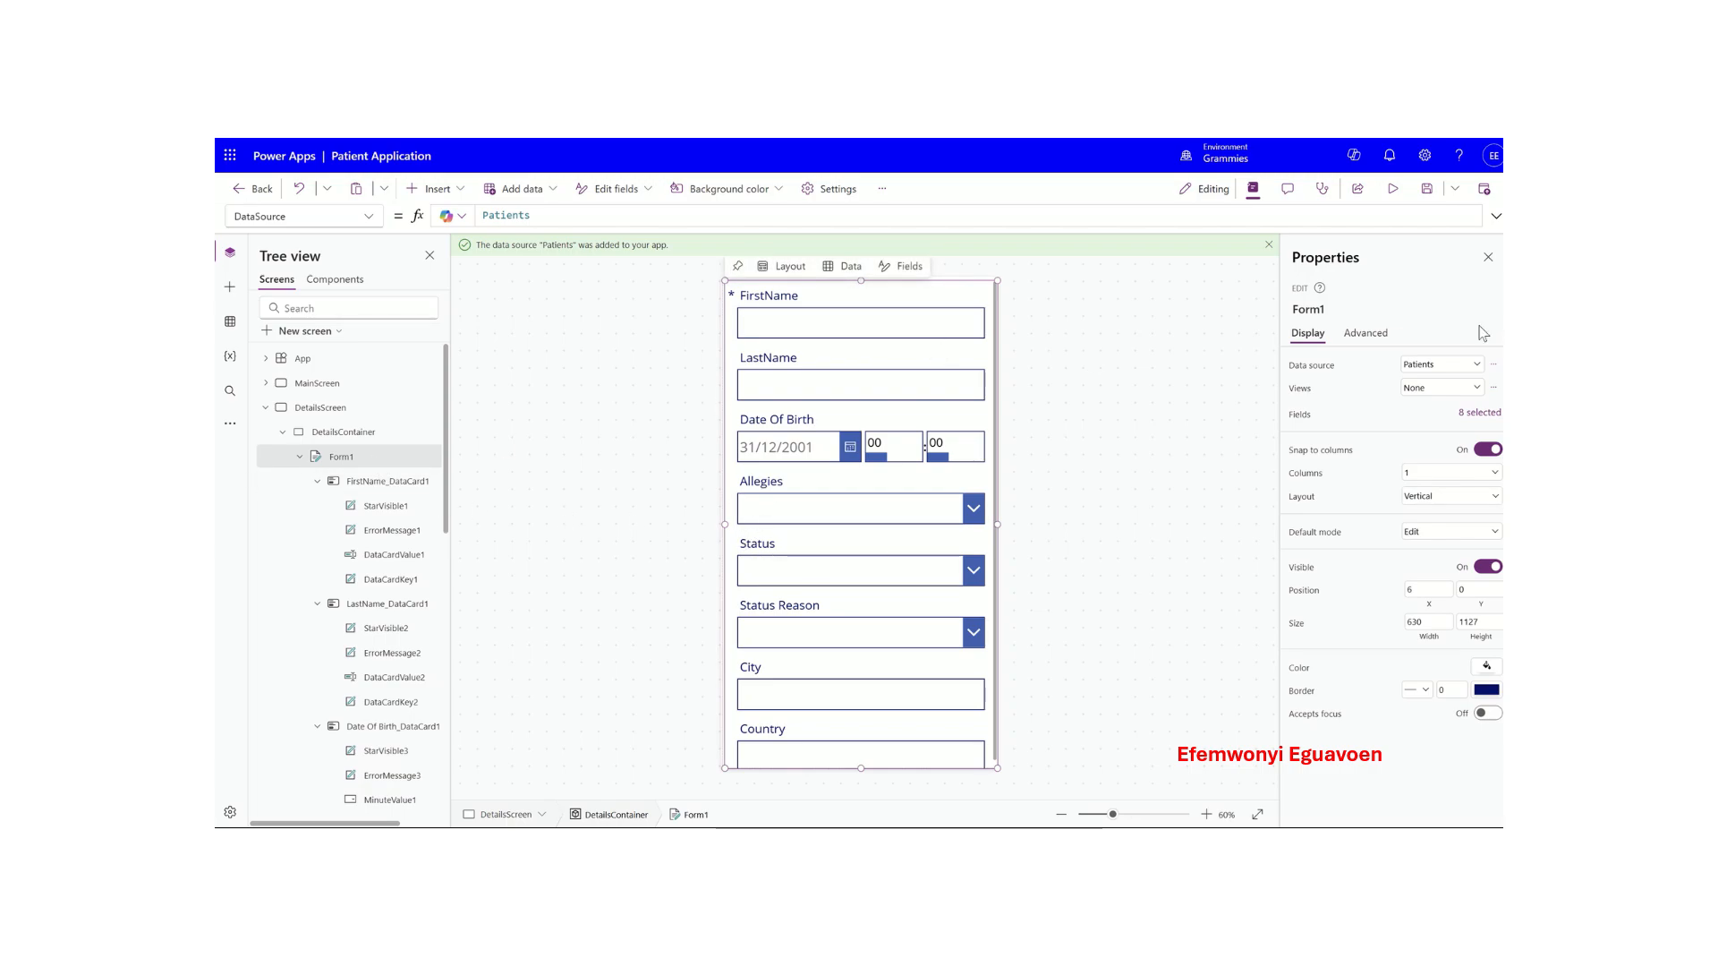
- Review Form1's properties and collapse the form and container nodes in the tree
click(1379, 335)
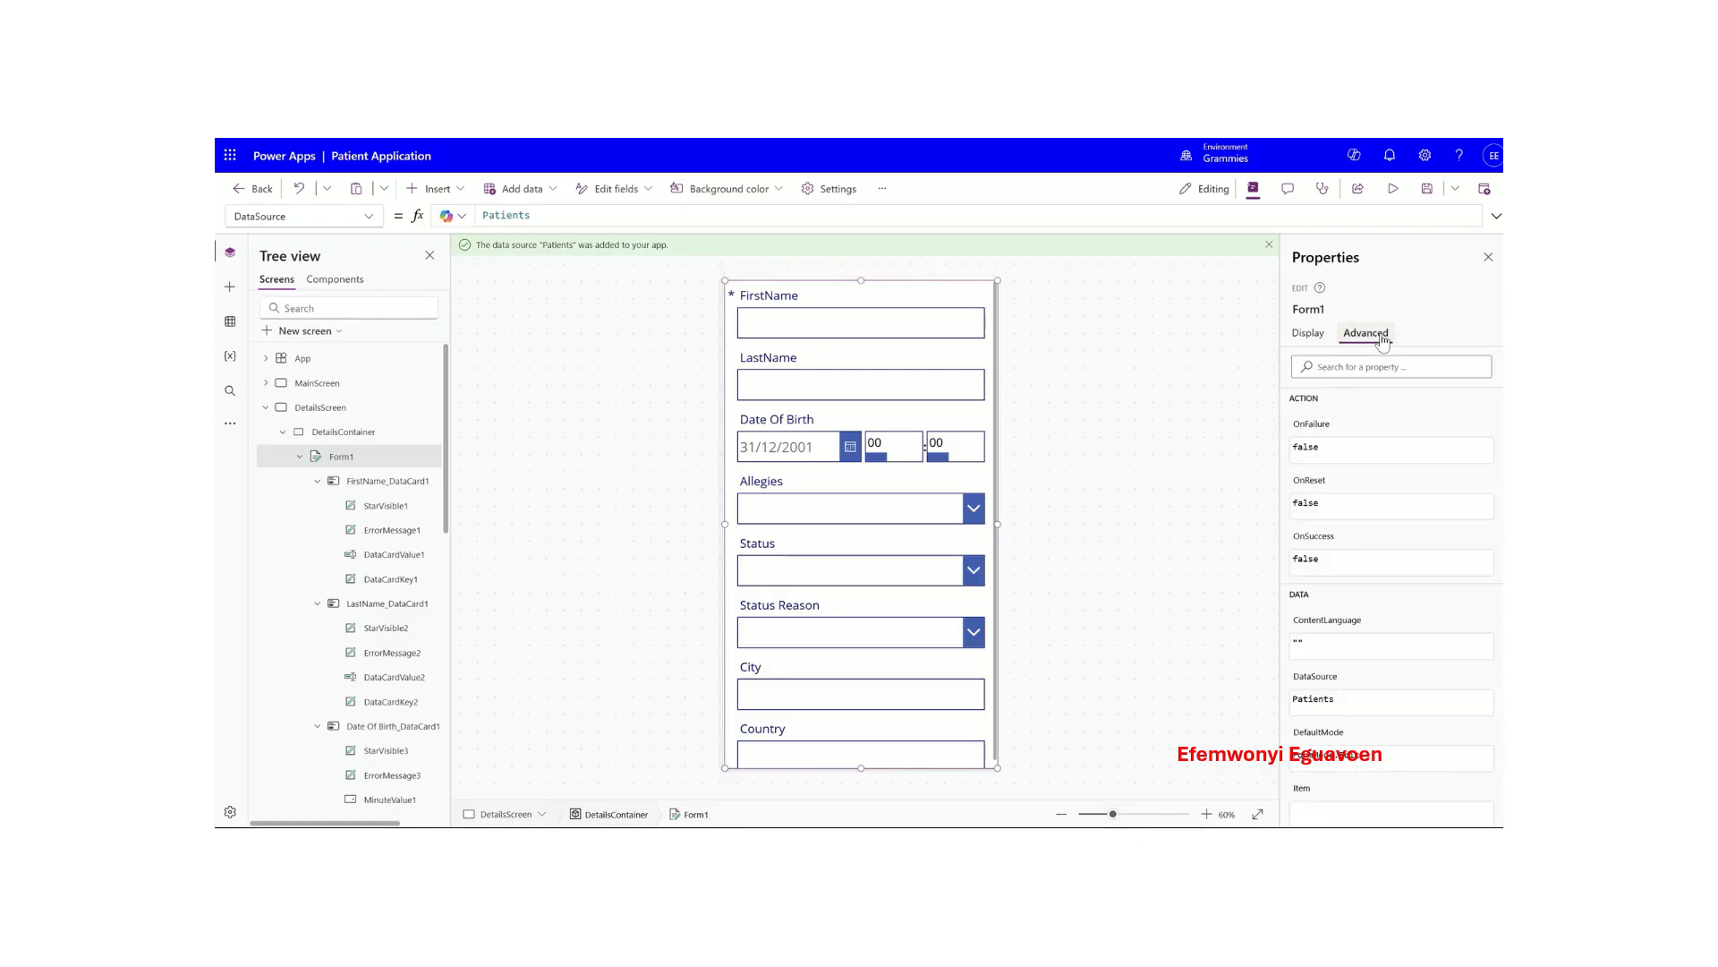
click(1322, 338)
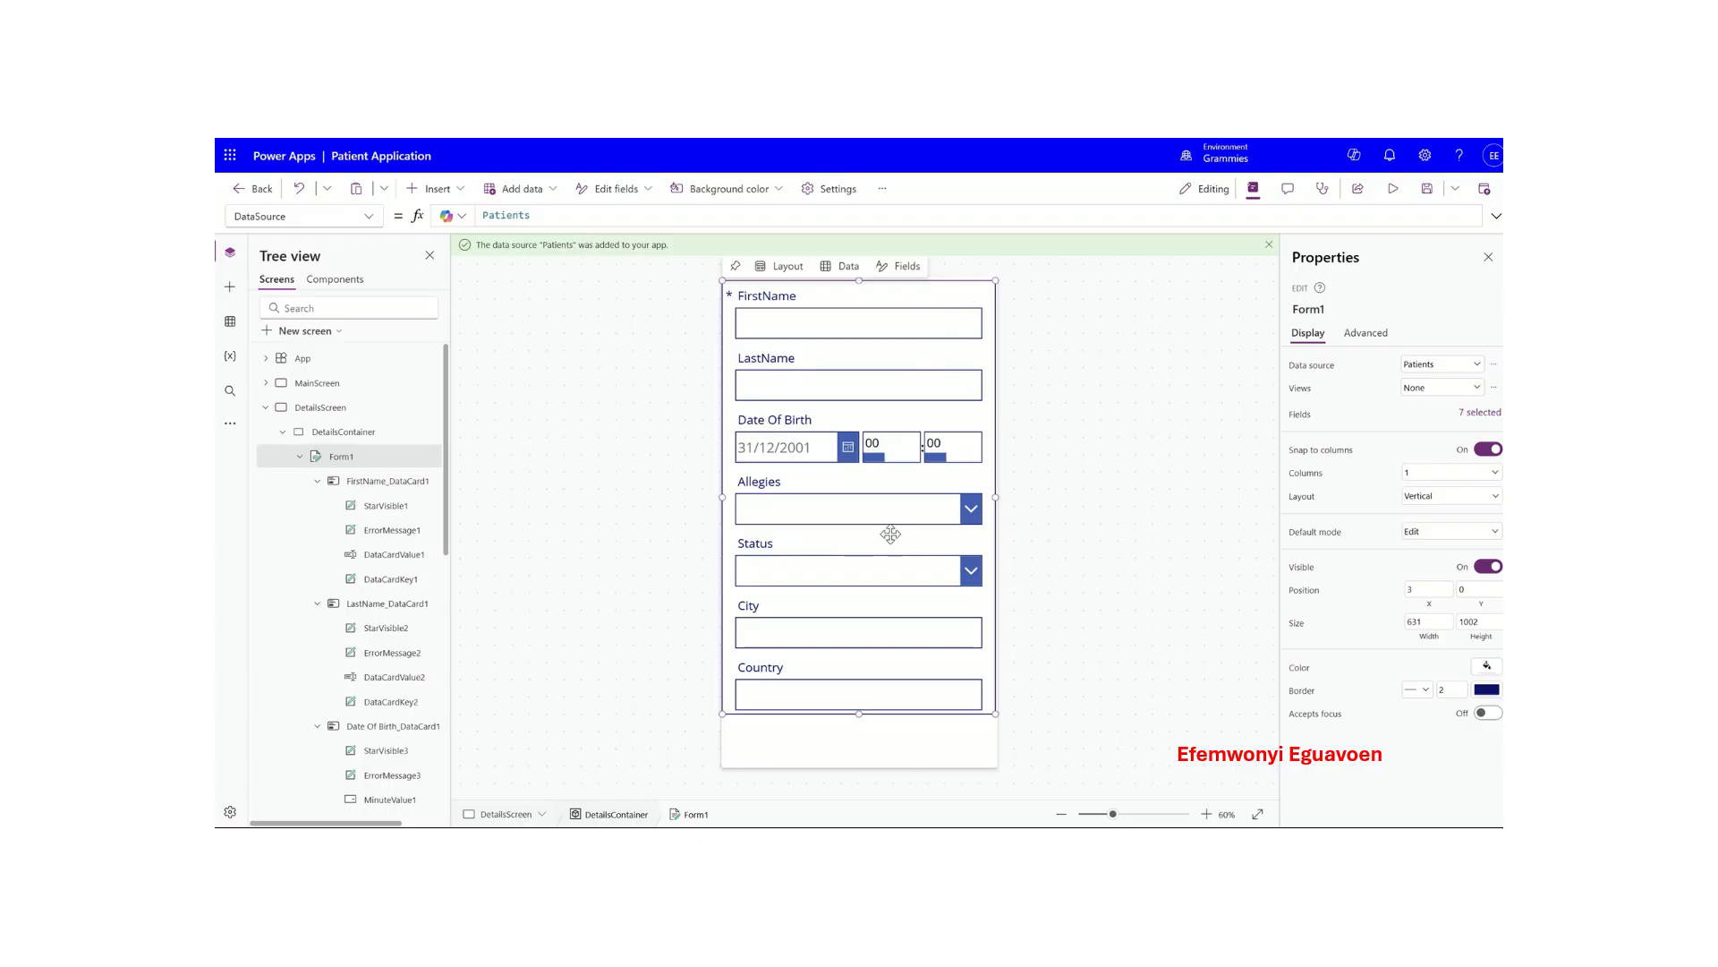
click(853, 748)
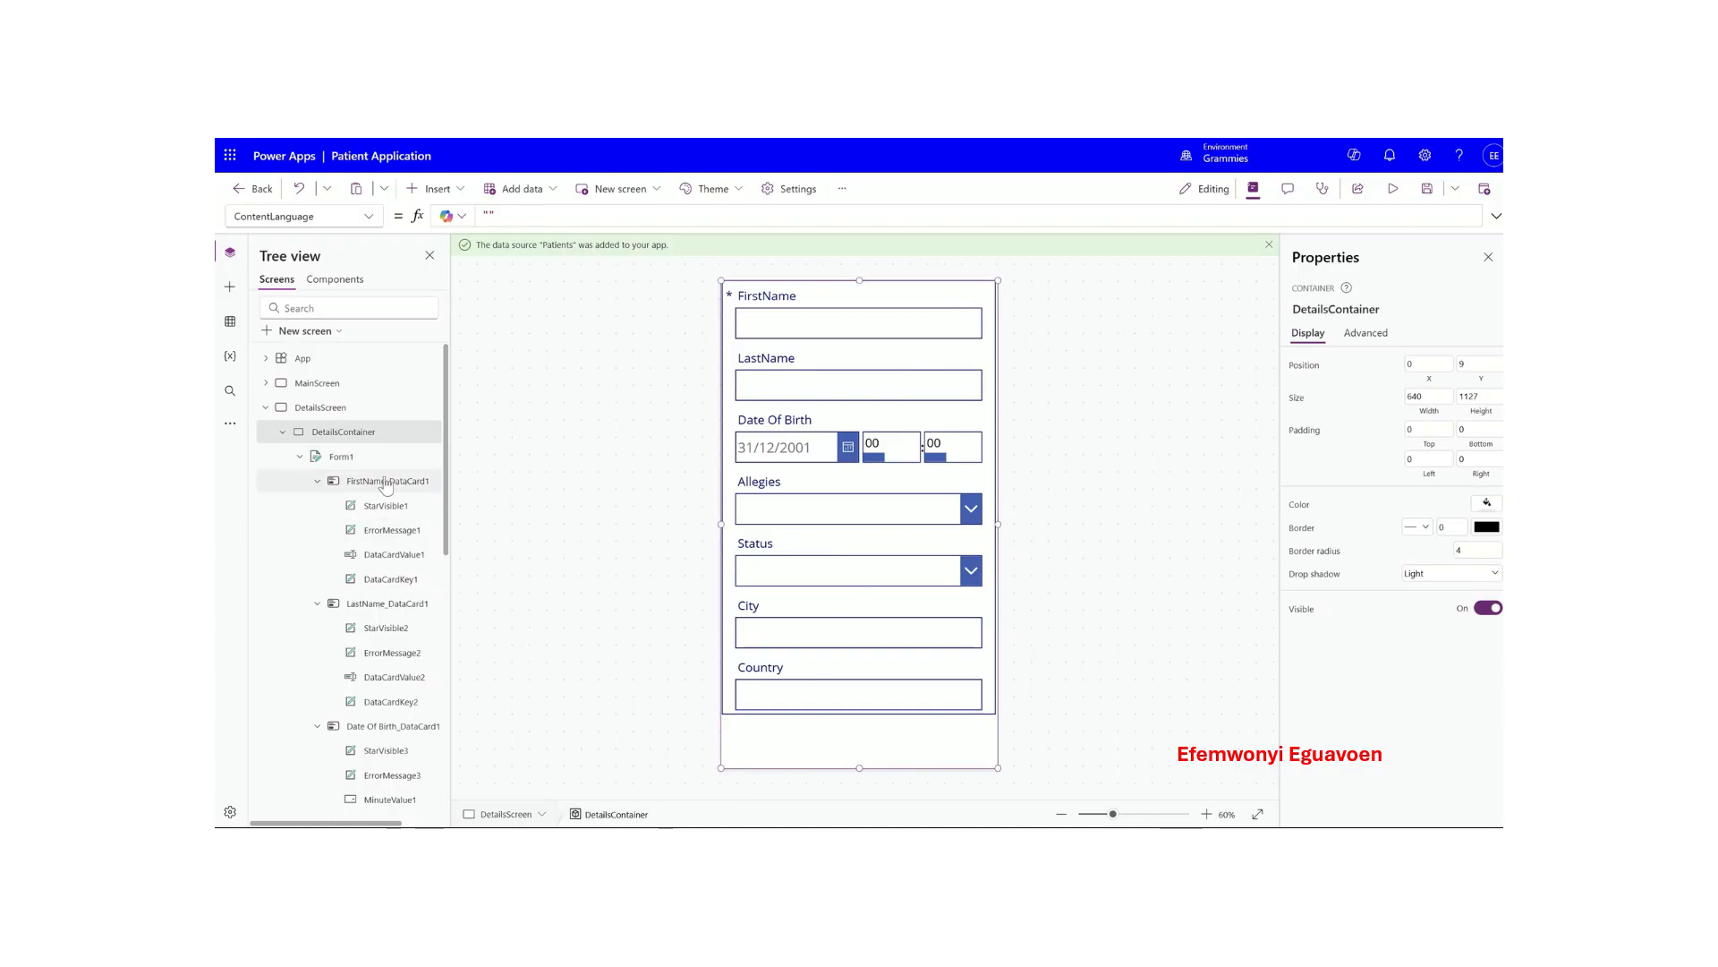
click(299, 456)
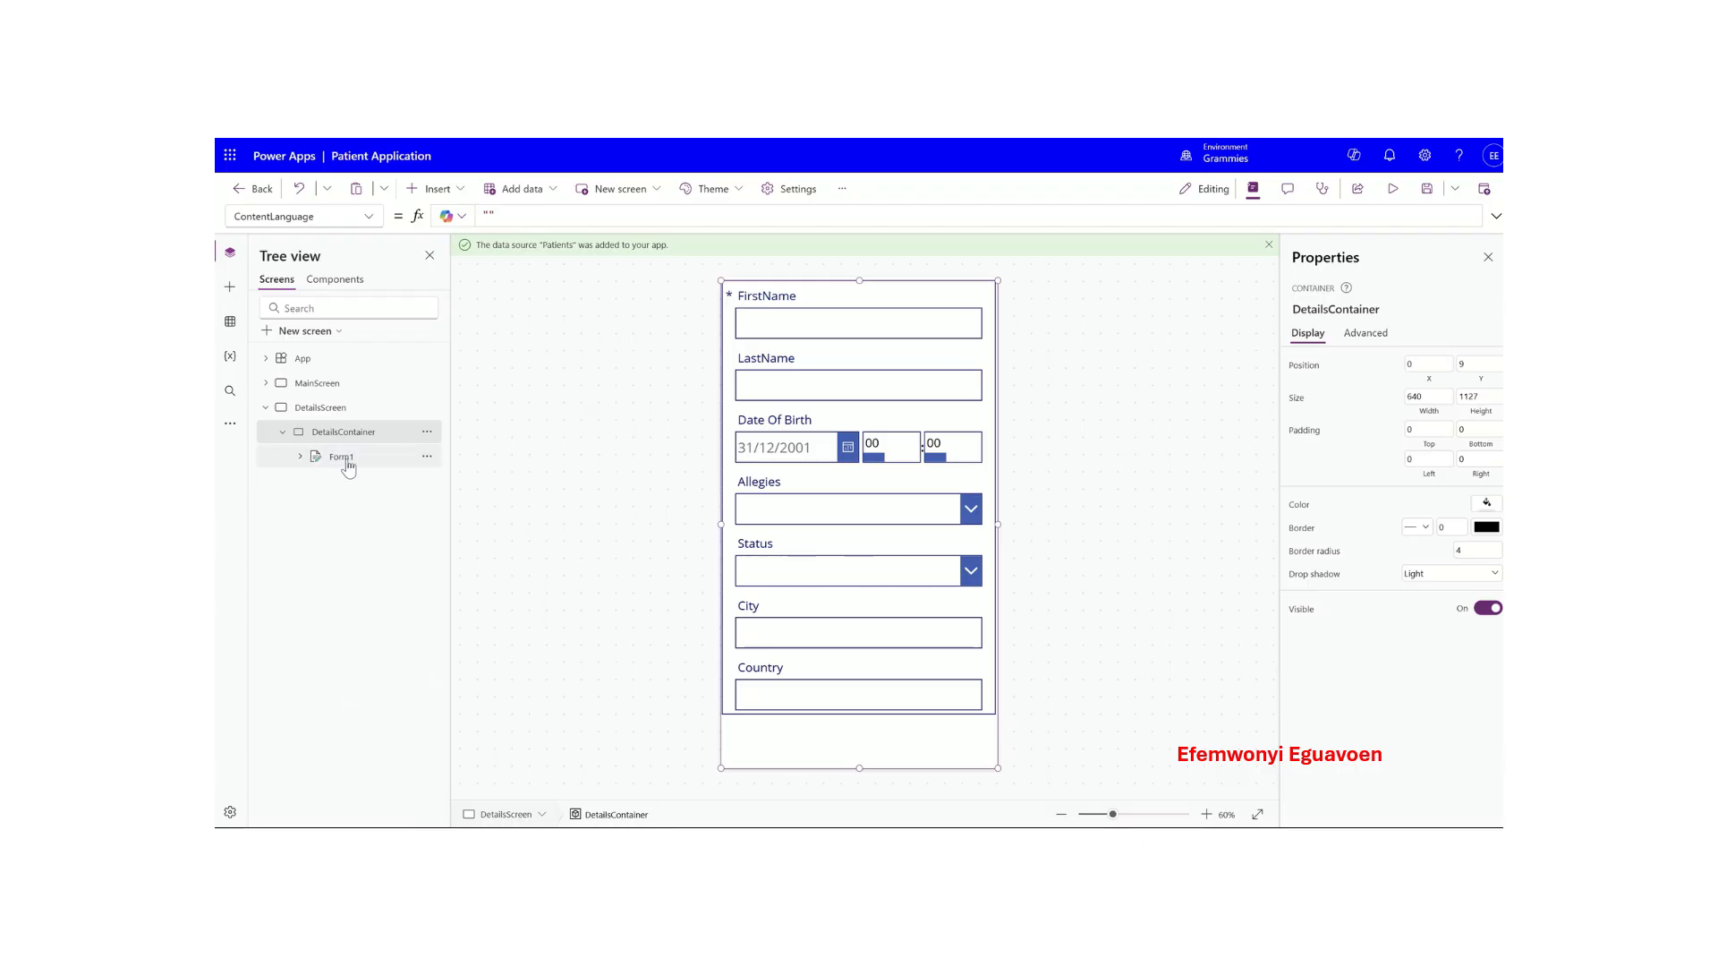
click(282, 432)
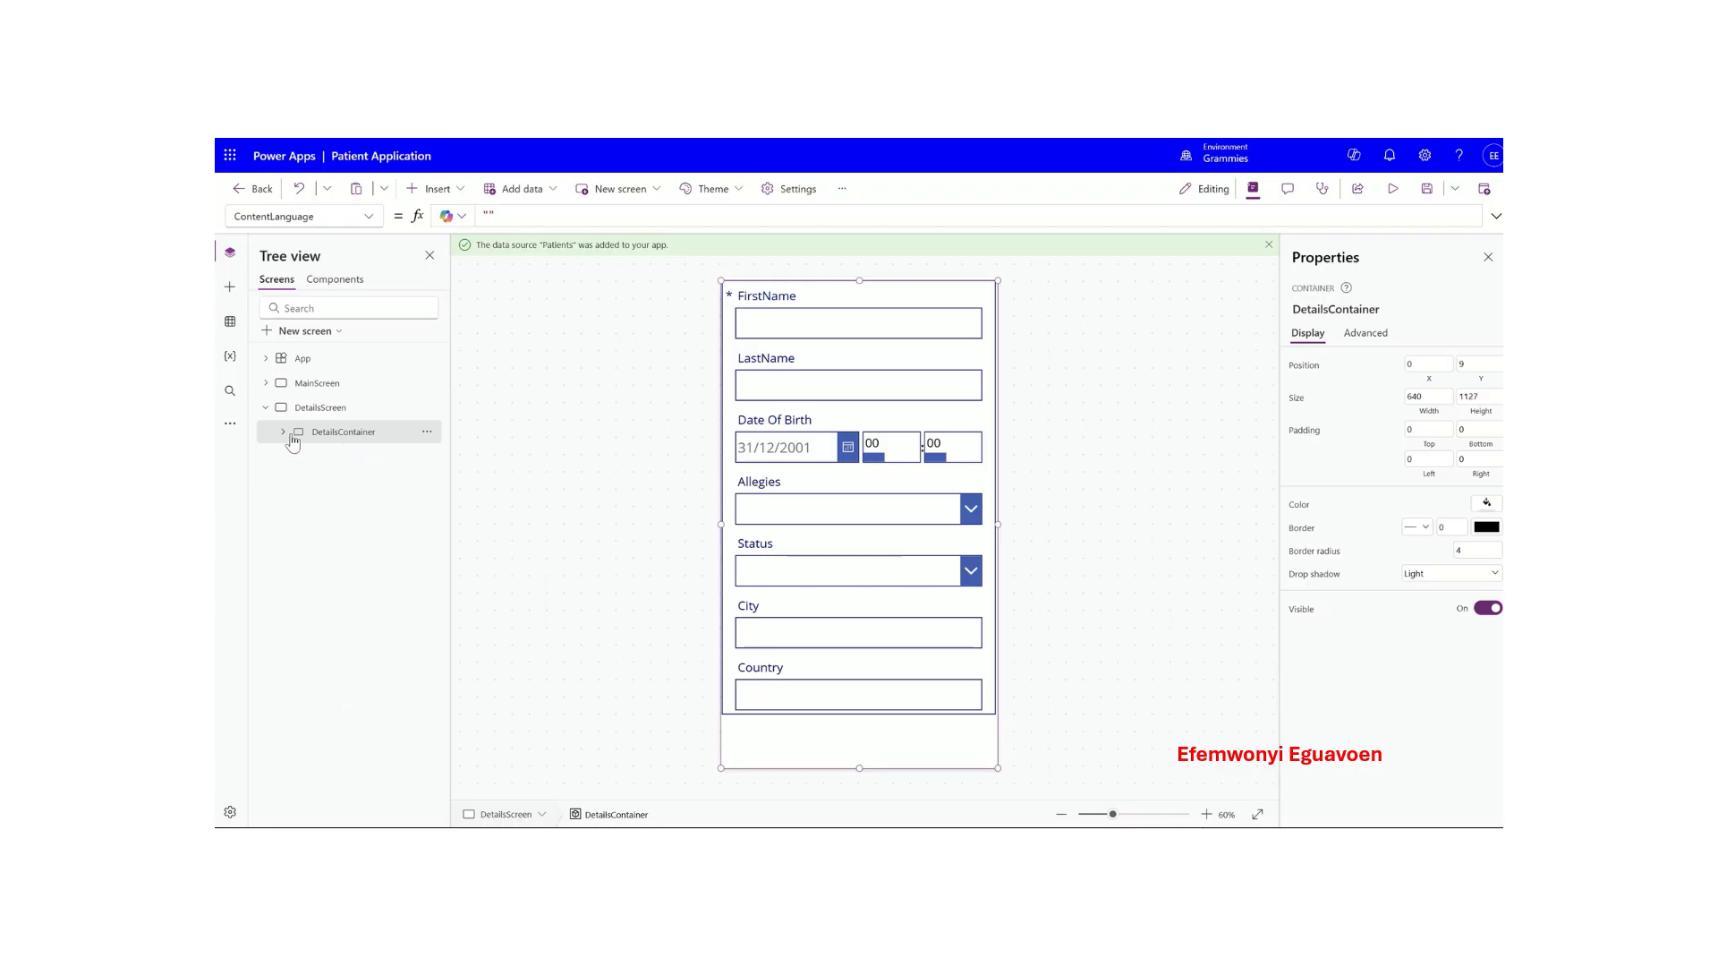
- Reselect DetailsScreen and DetailsContainer, then expand the container and select Form1
click(355, 408)
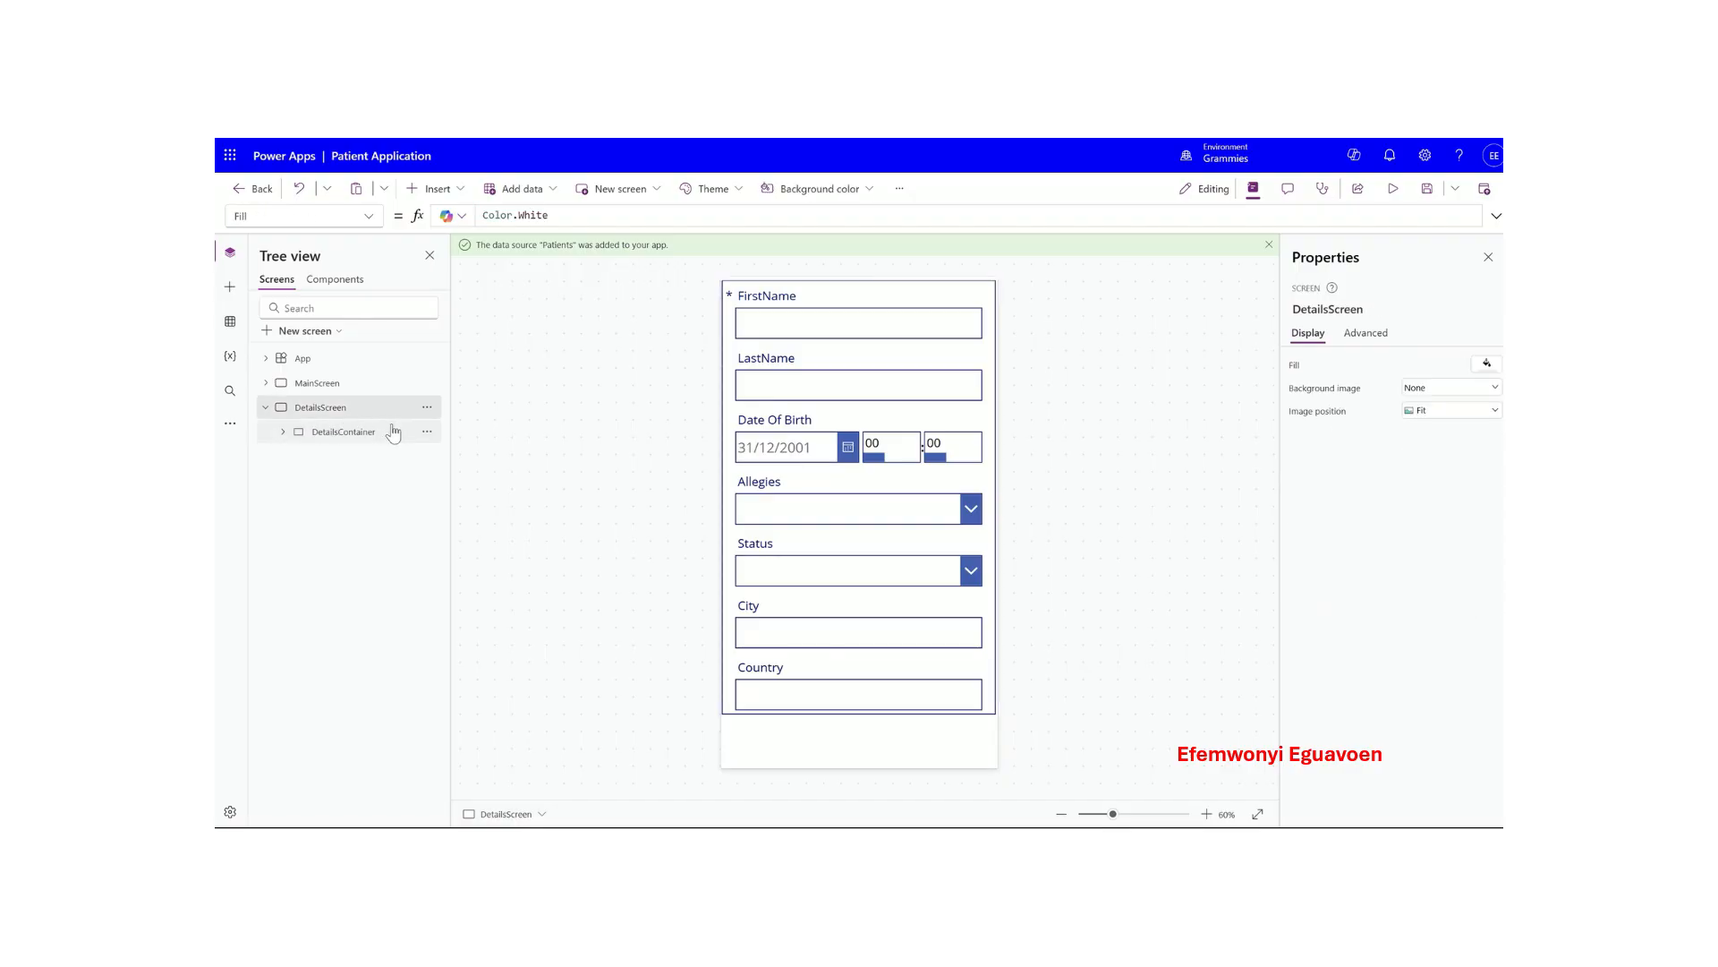
click(355, 432)
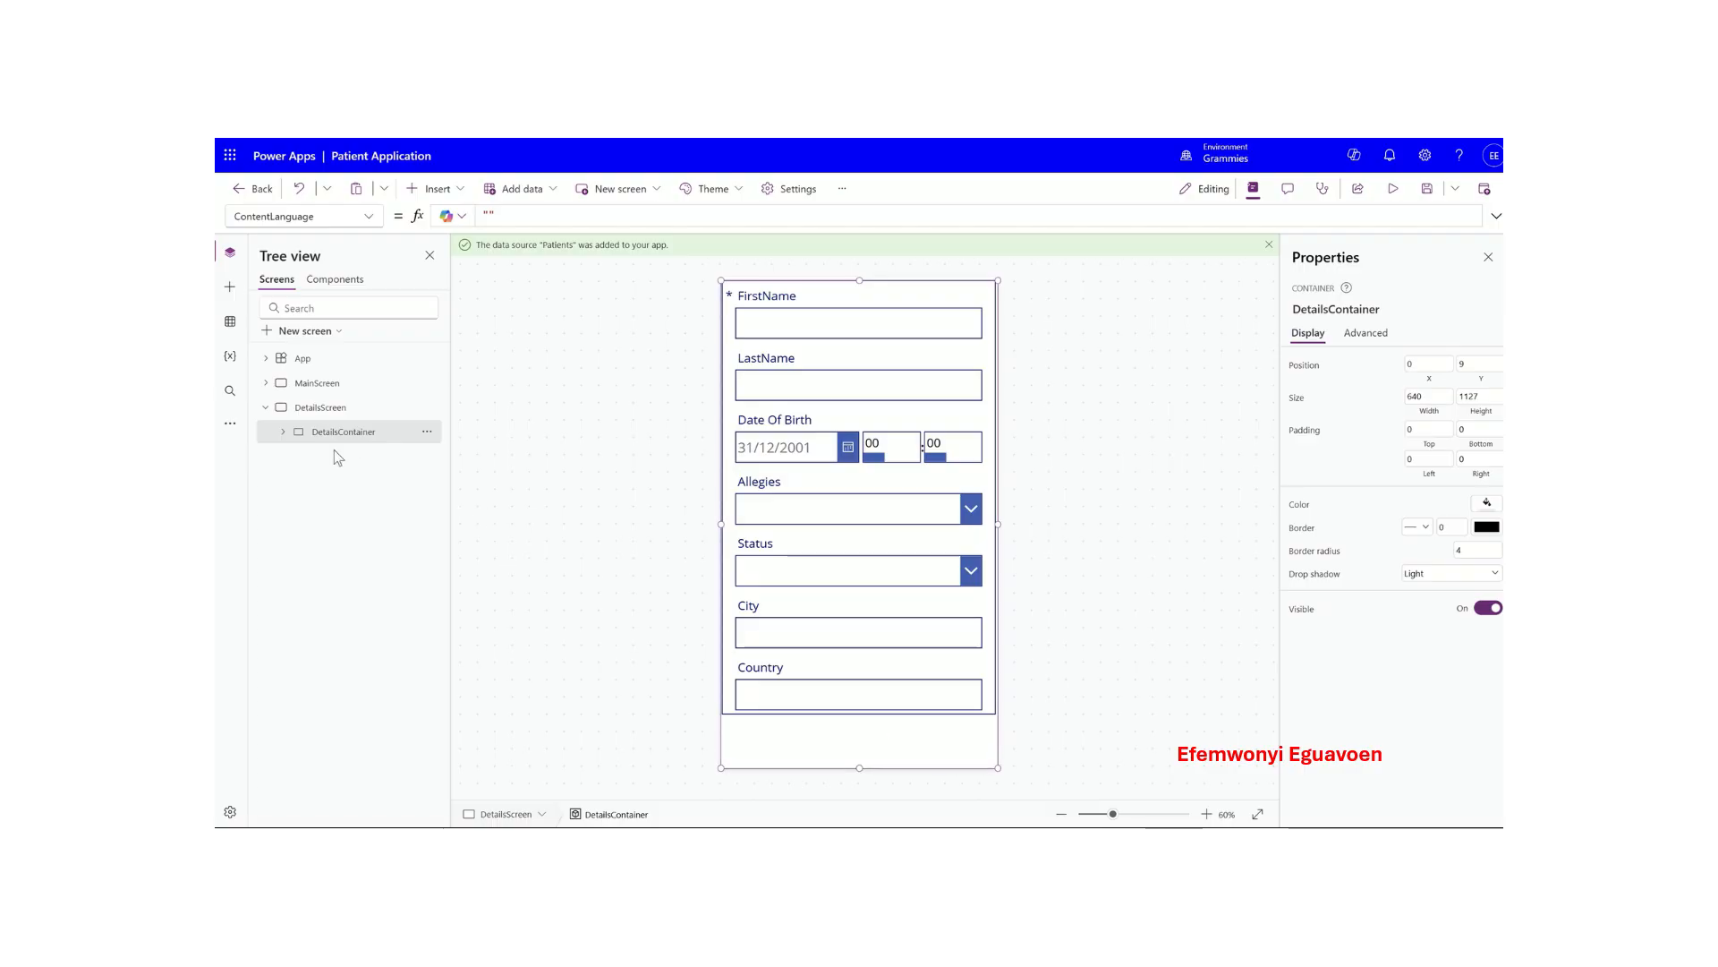
click(283, 432)
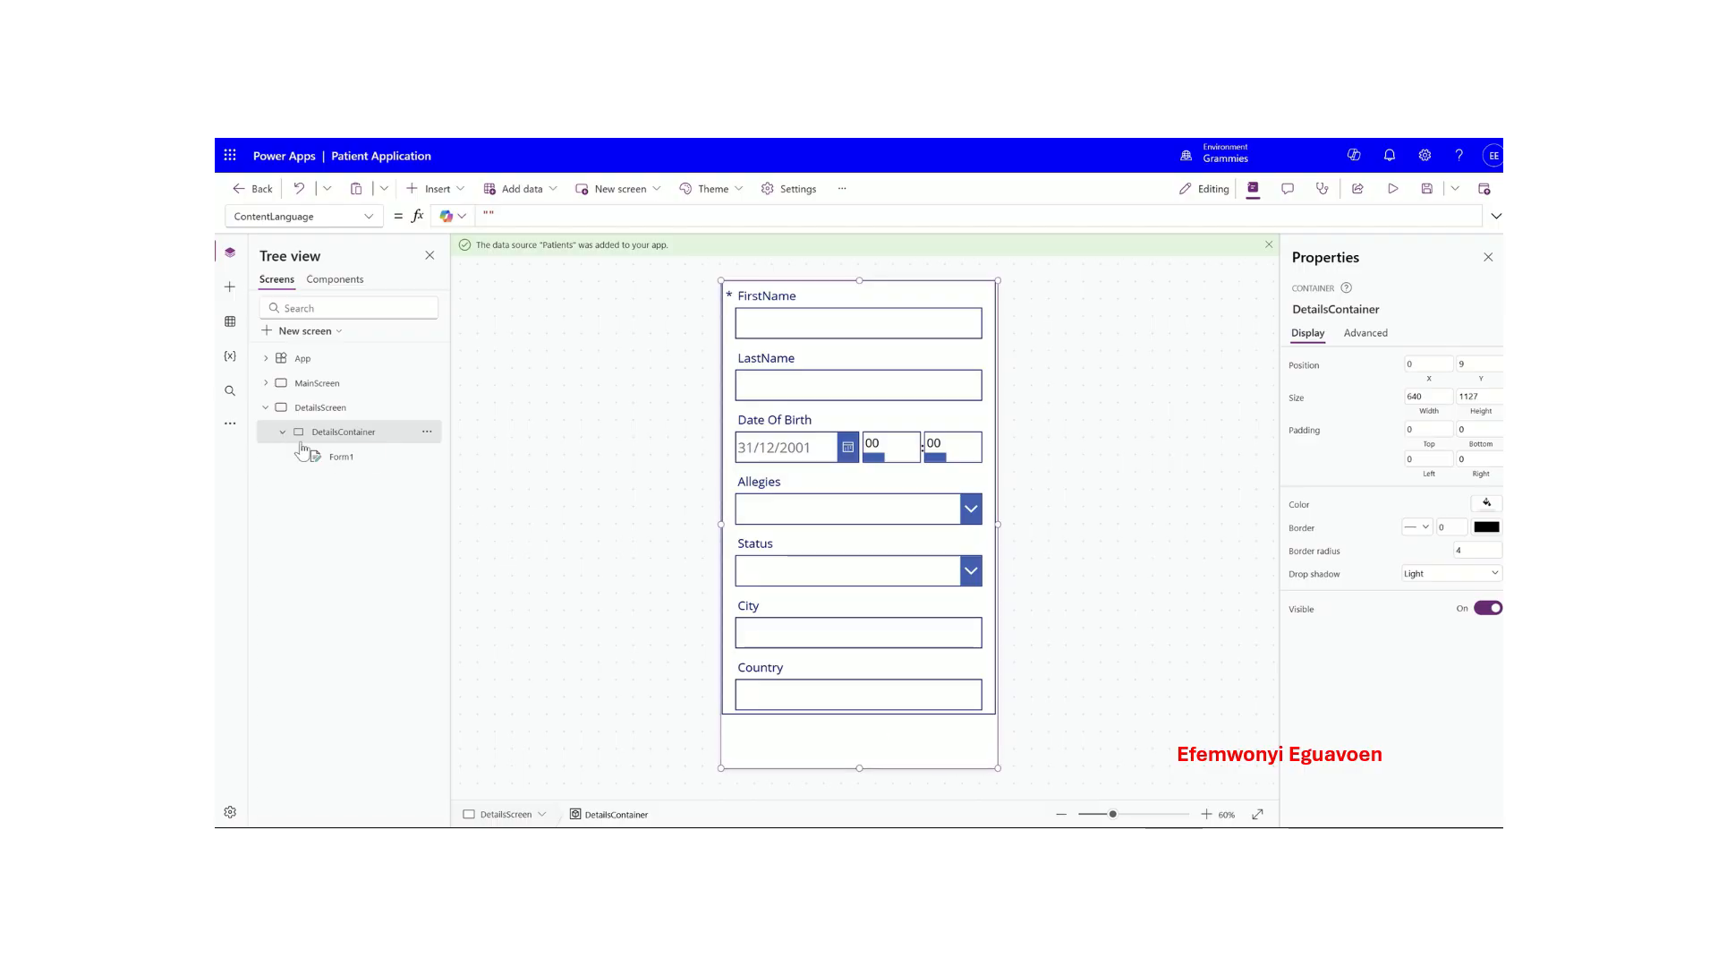
click(355, 460)
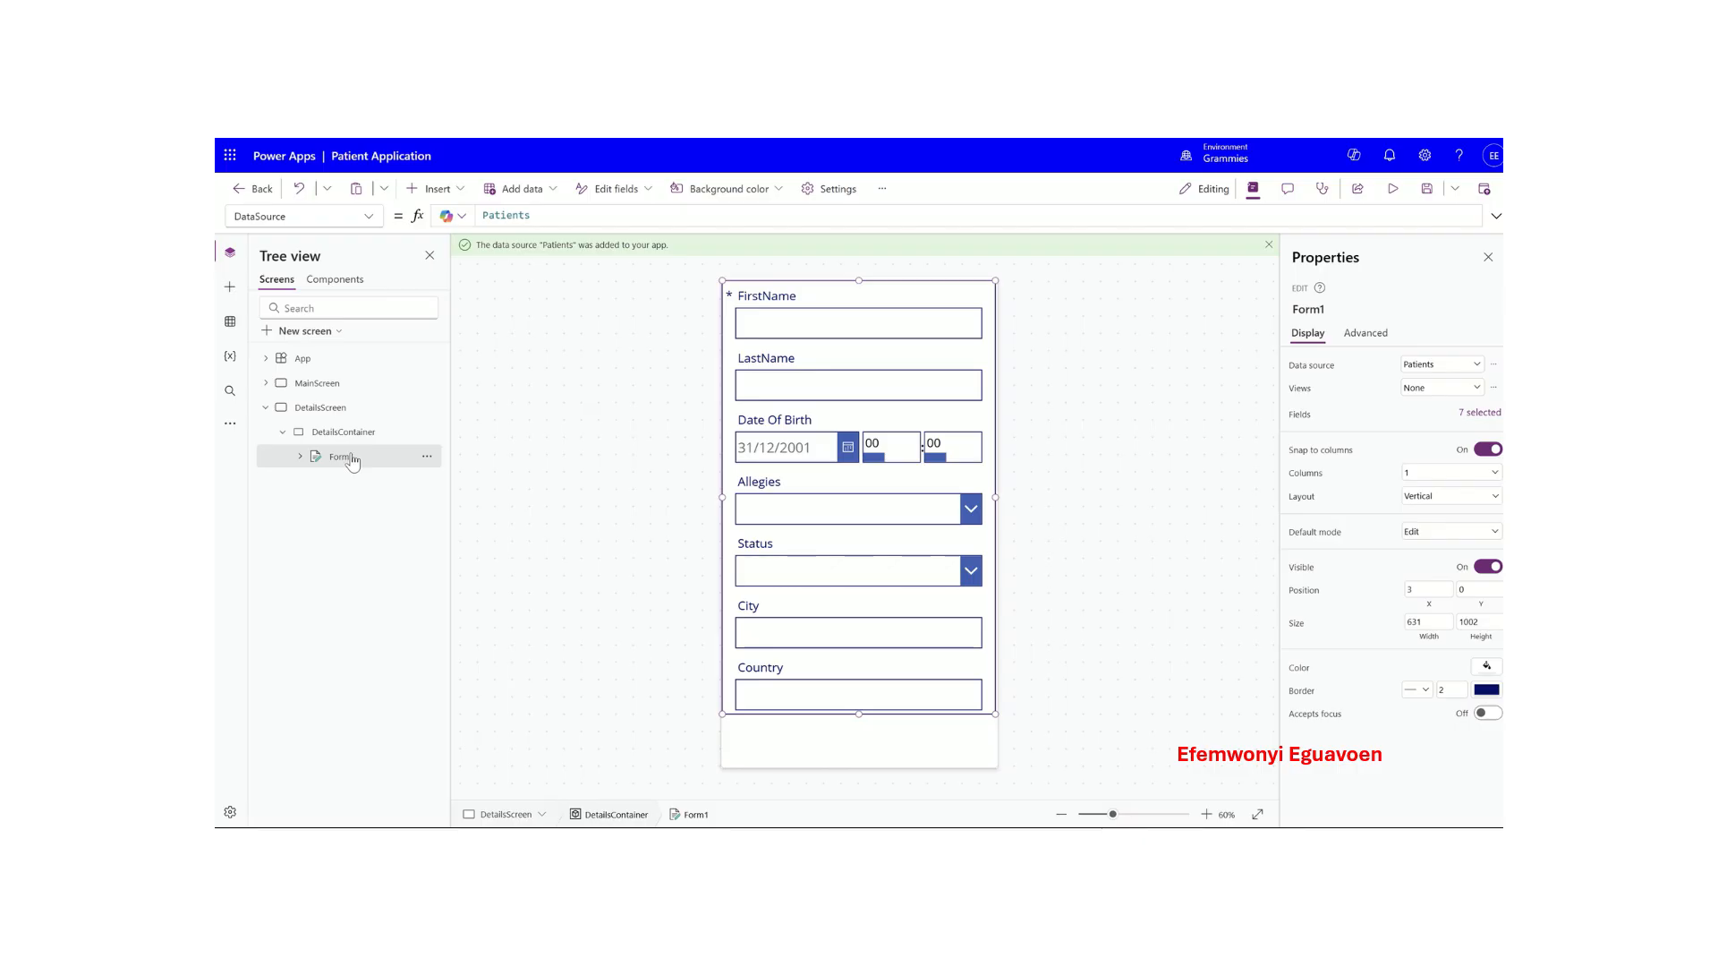
click(436, 189)
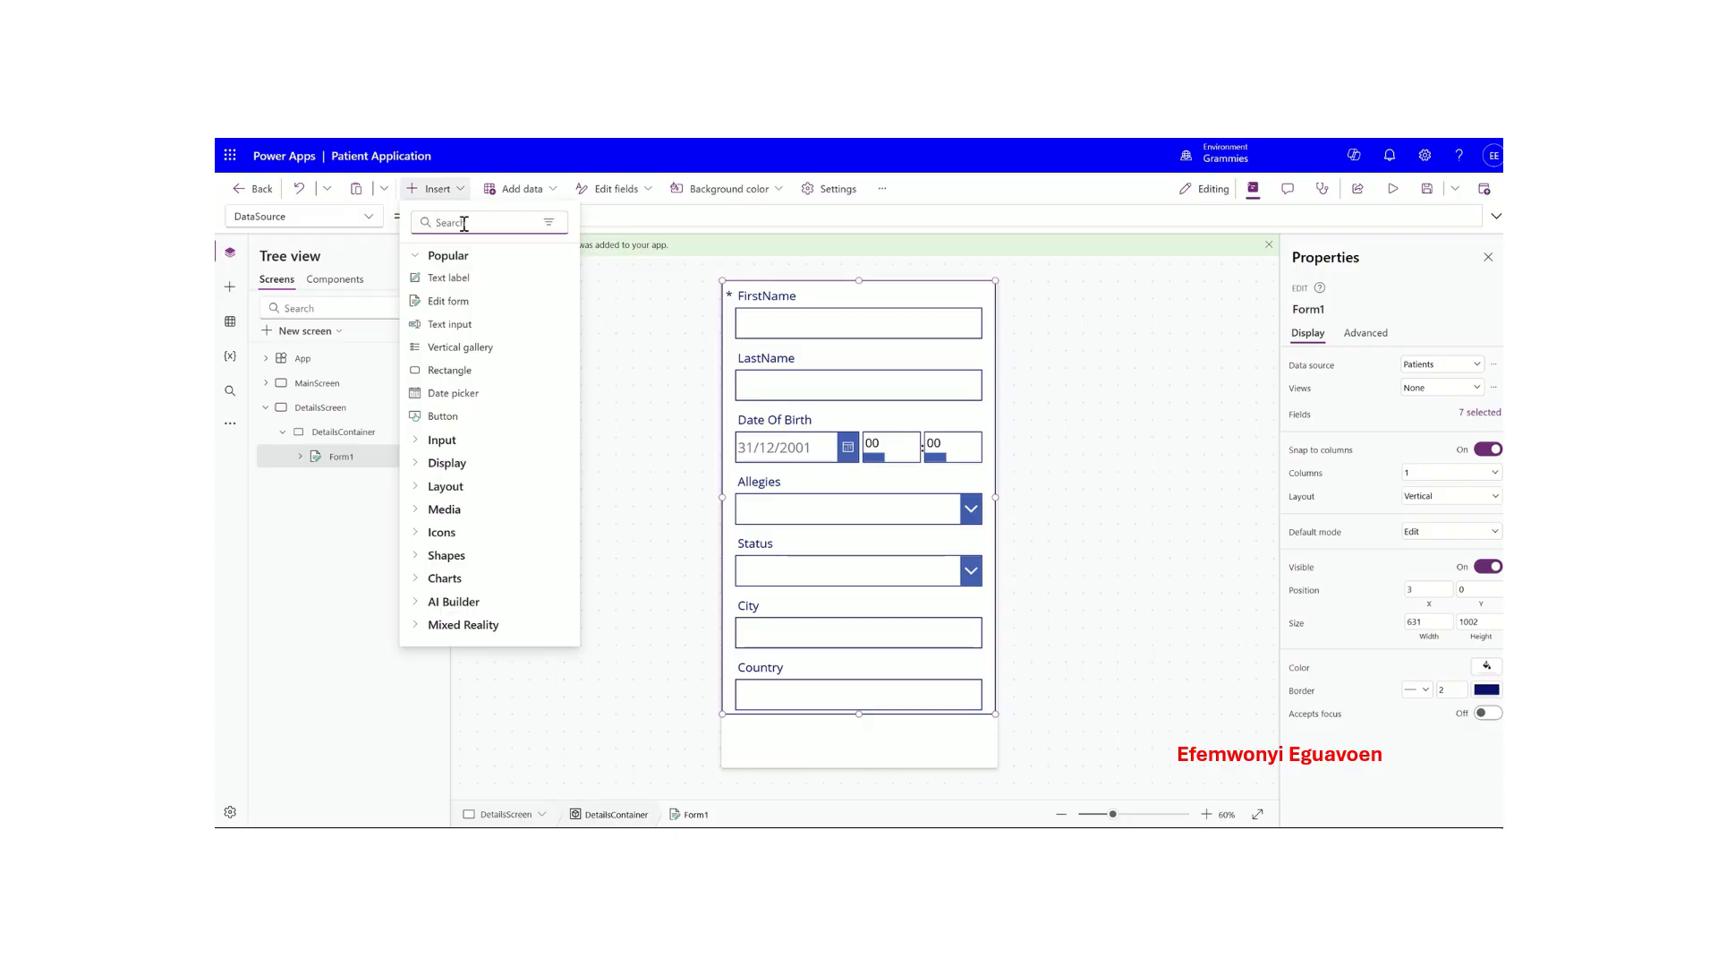
- Insert two buttons below Form1, placing Button2 at the bottom right level with Button1
text(butt)
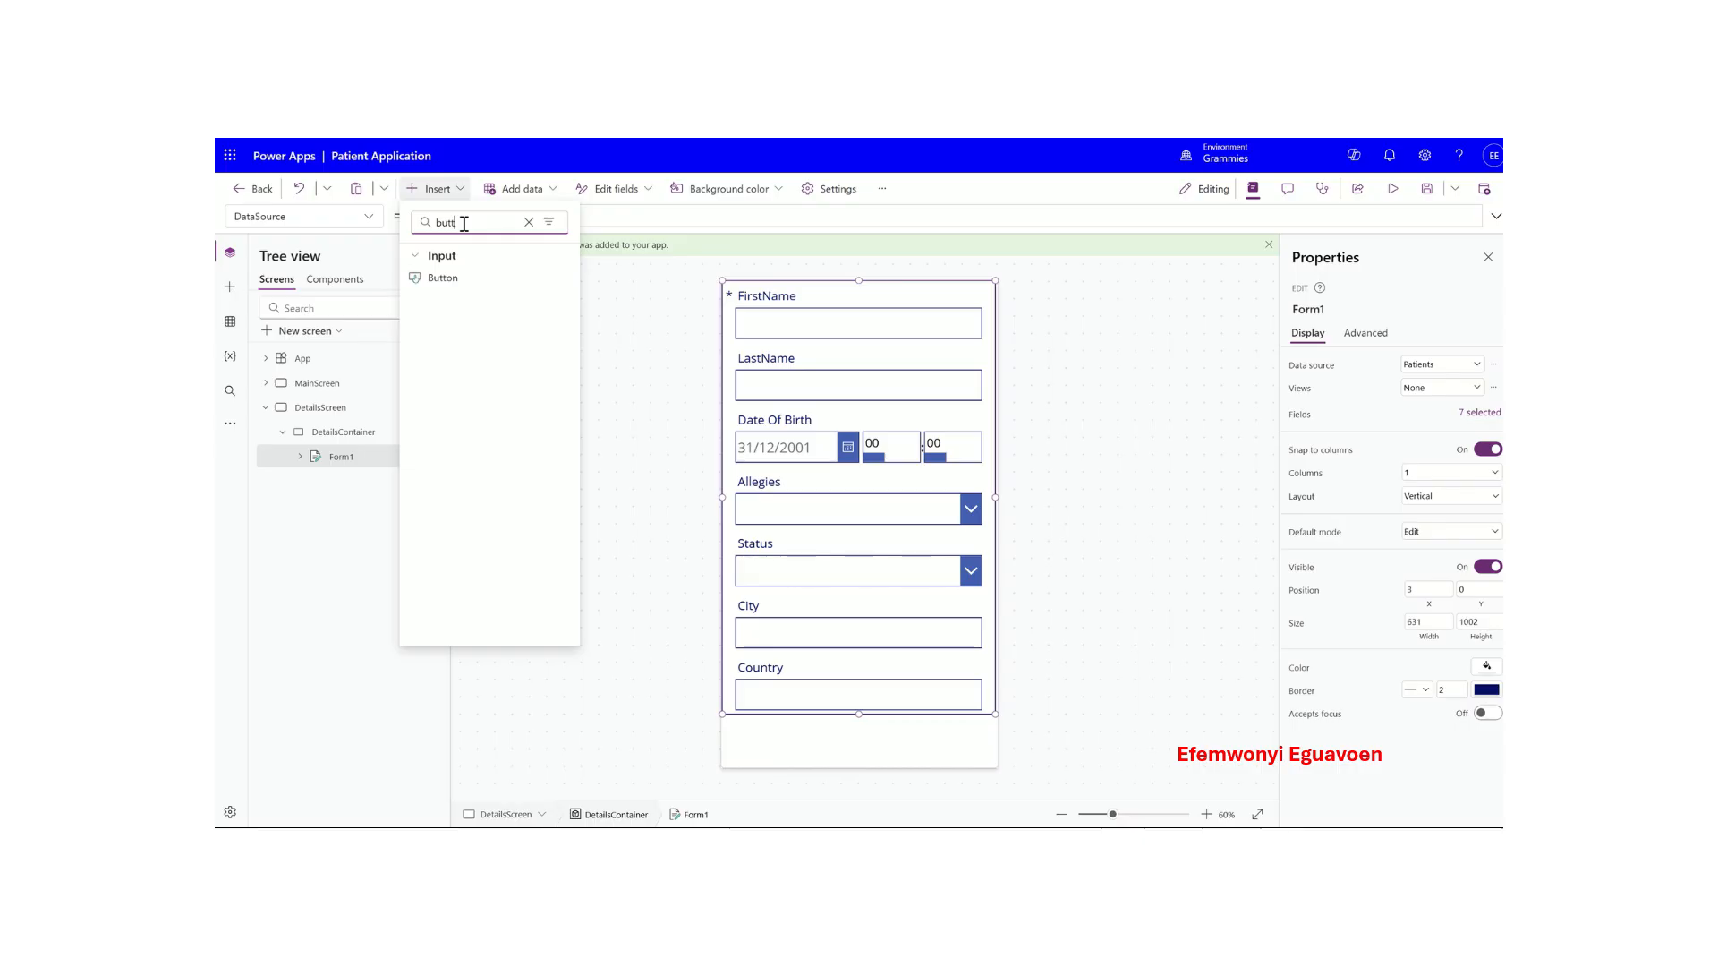
drag(454, 274, 795, 758)
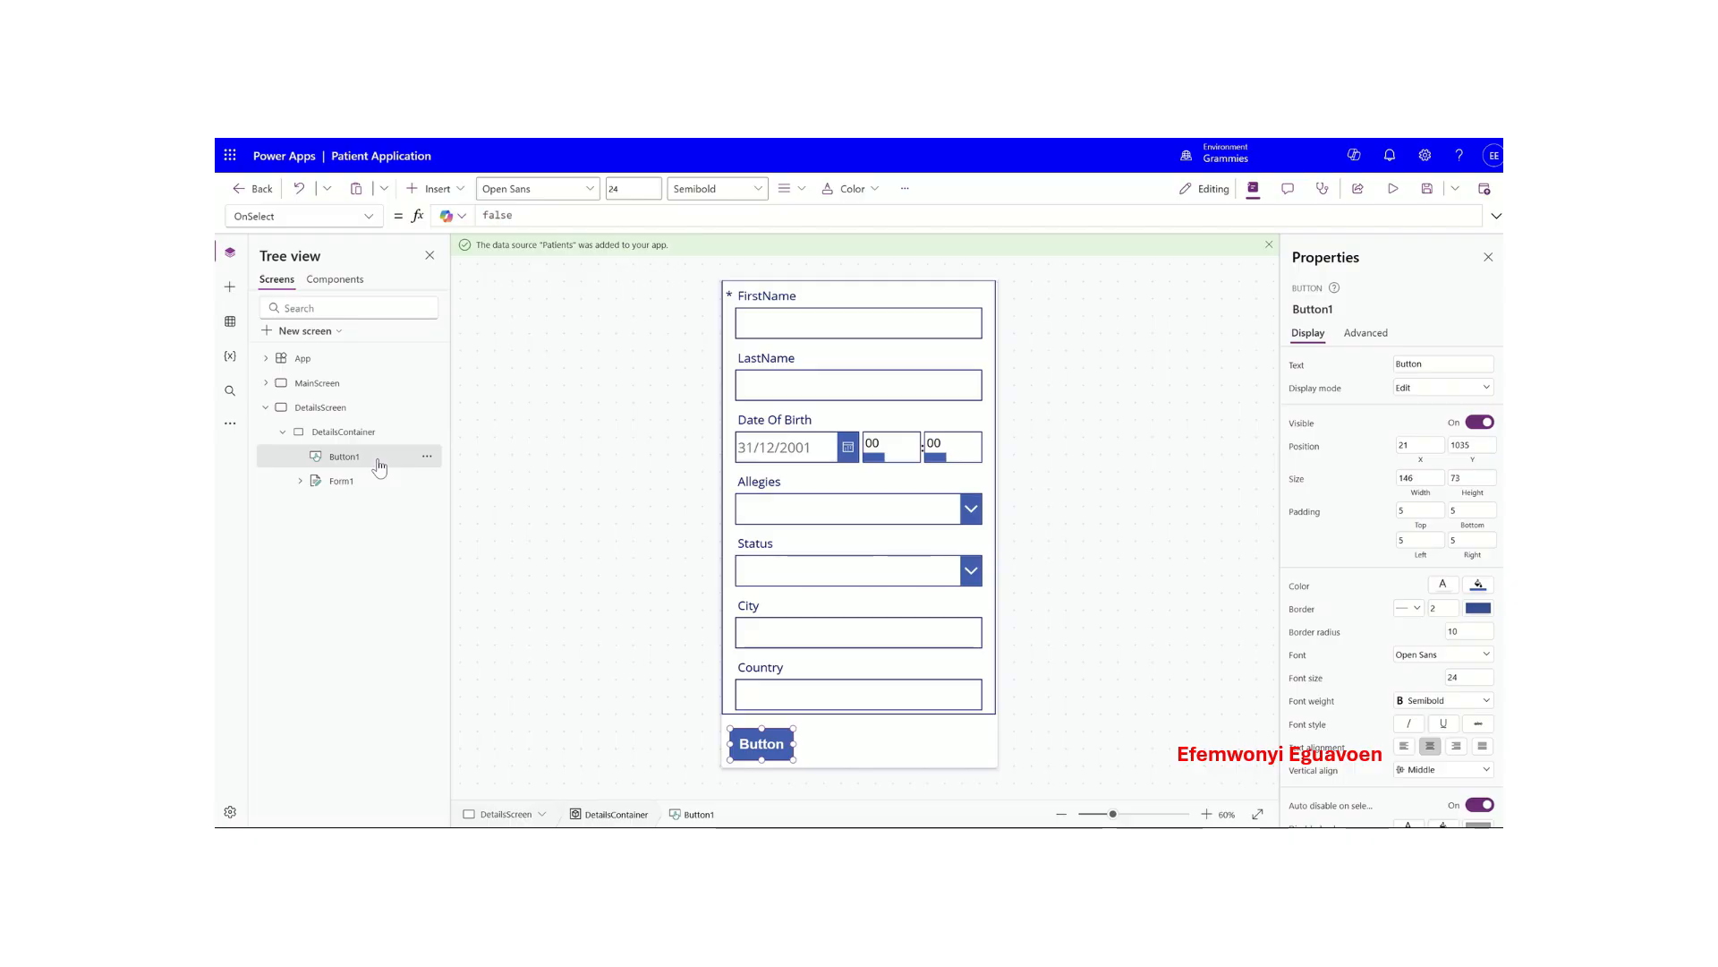
click(436, 189)
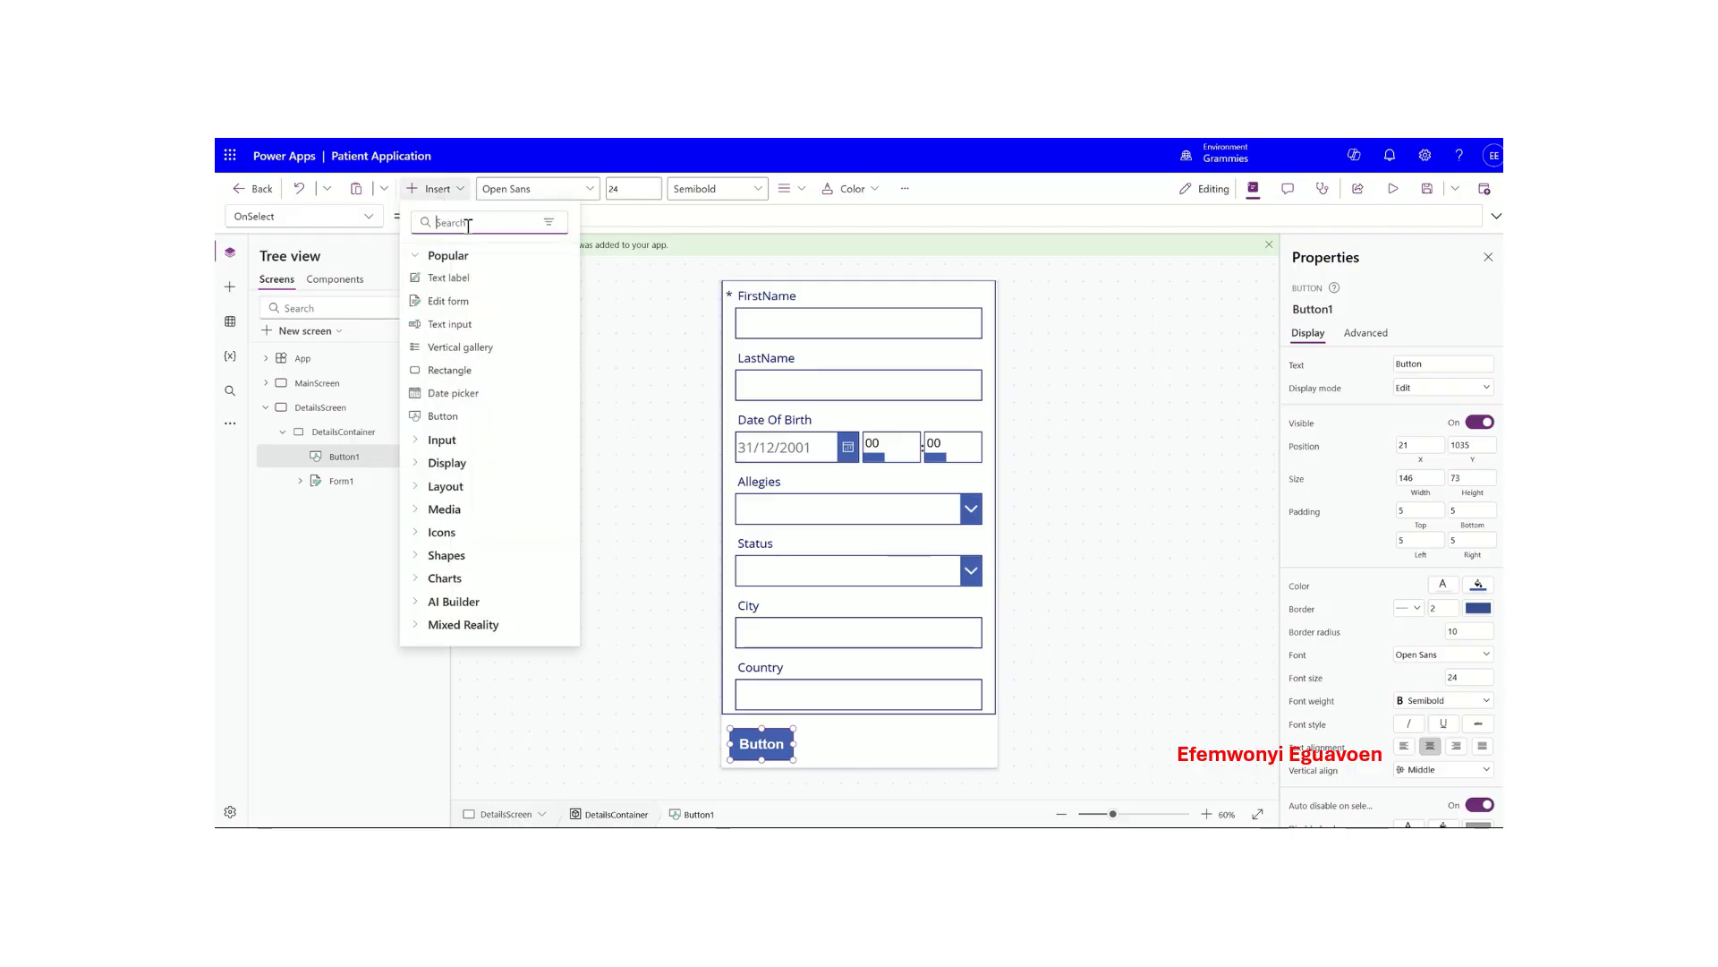
text(butt)
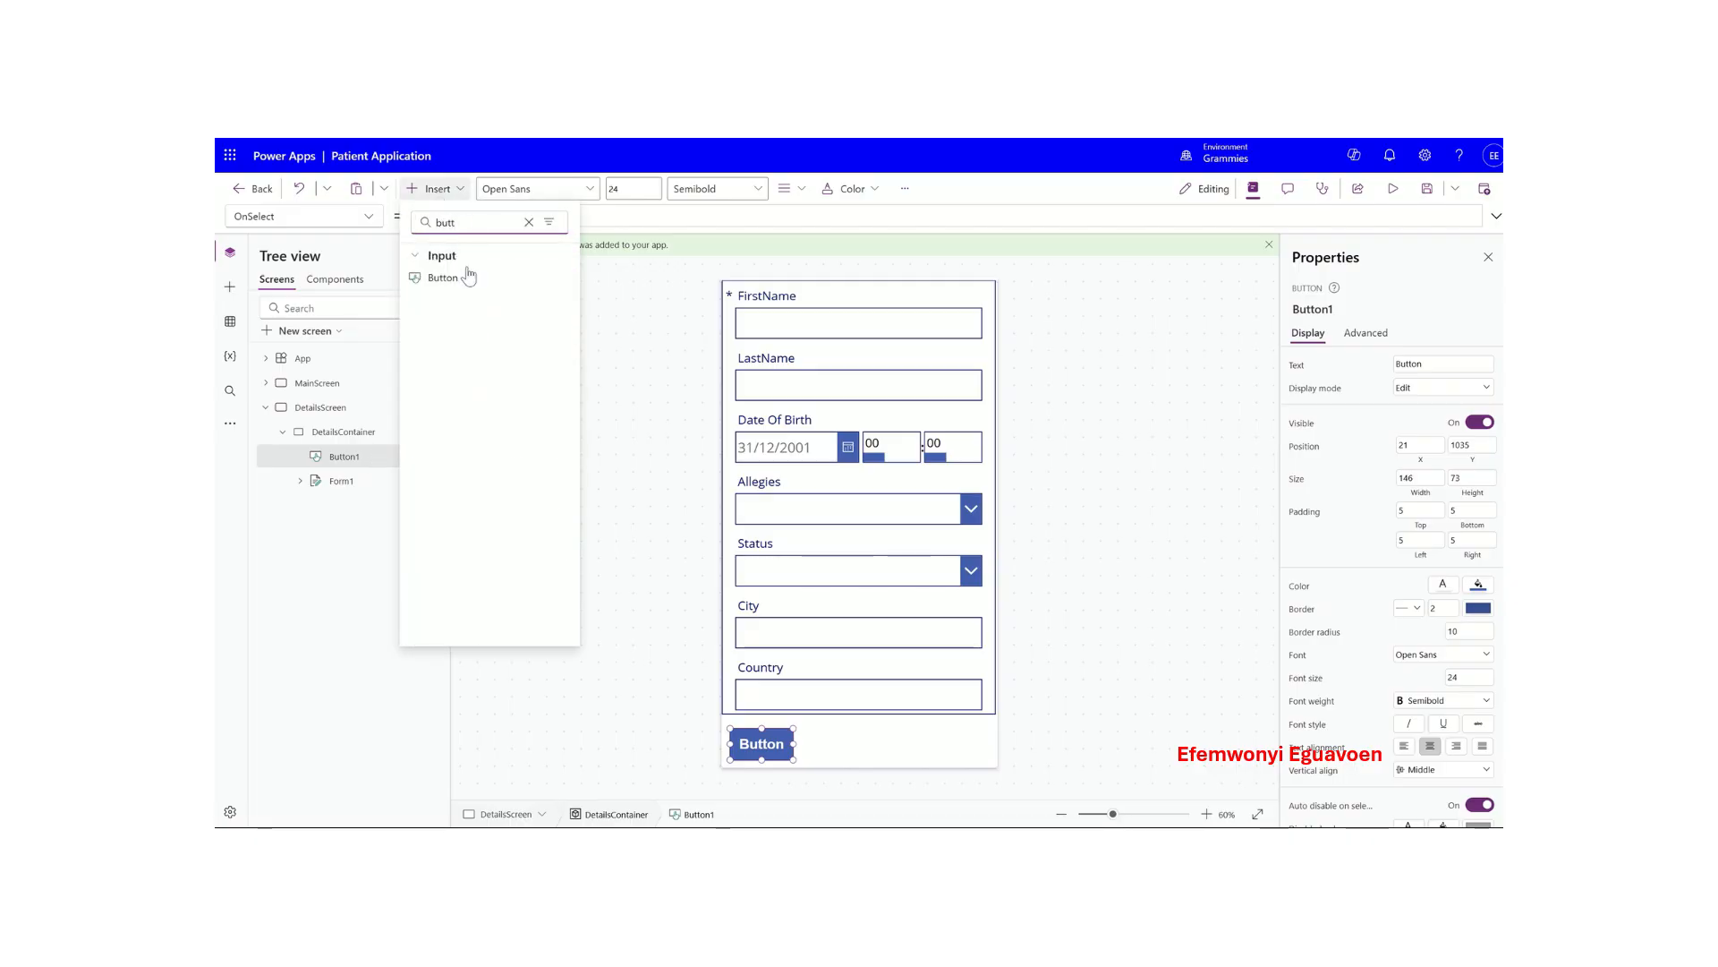
click(468, 276)
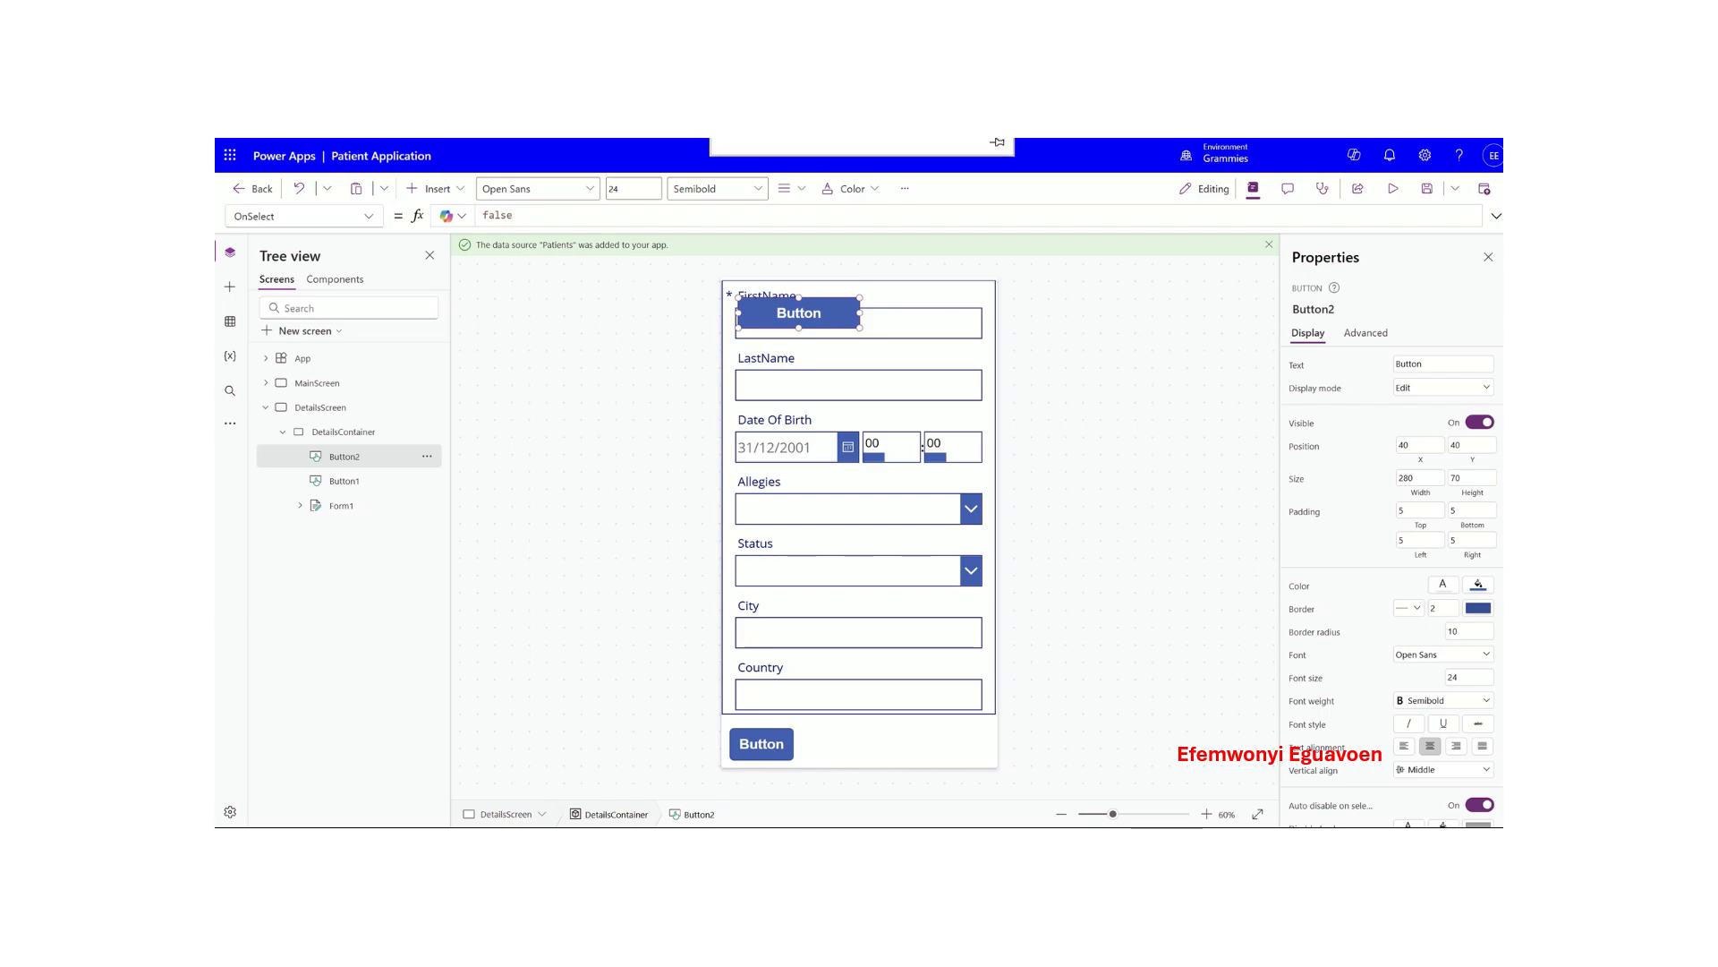
drag(807, 312, 923, 764)
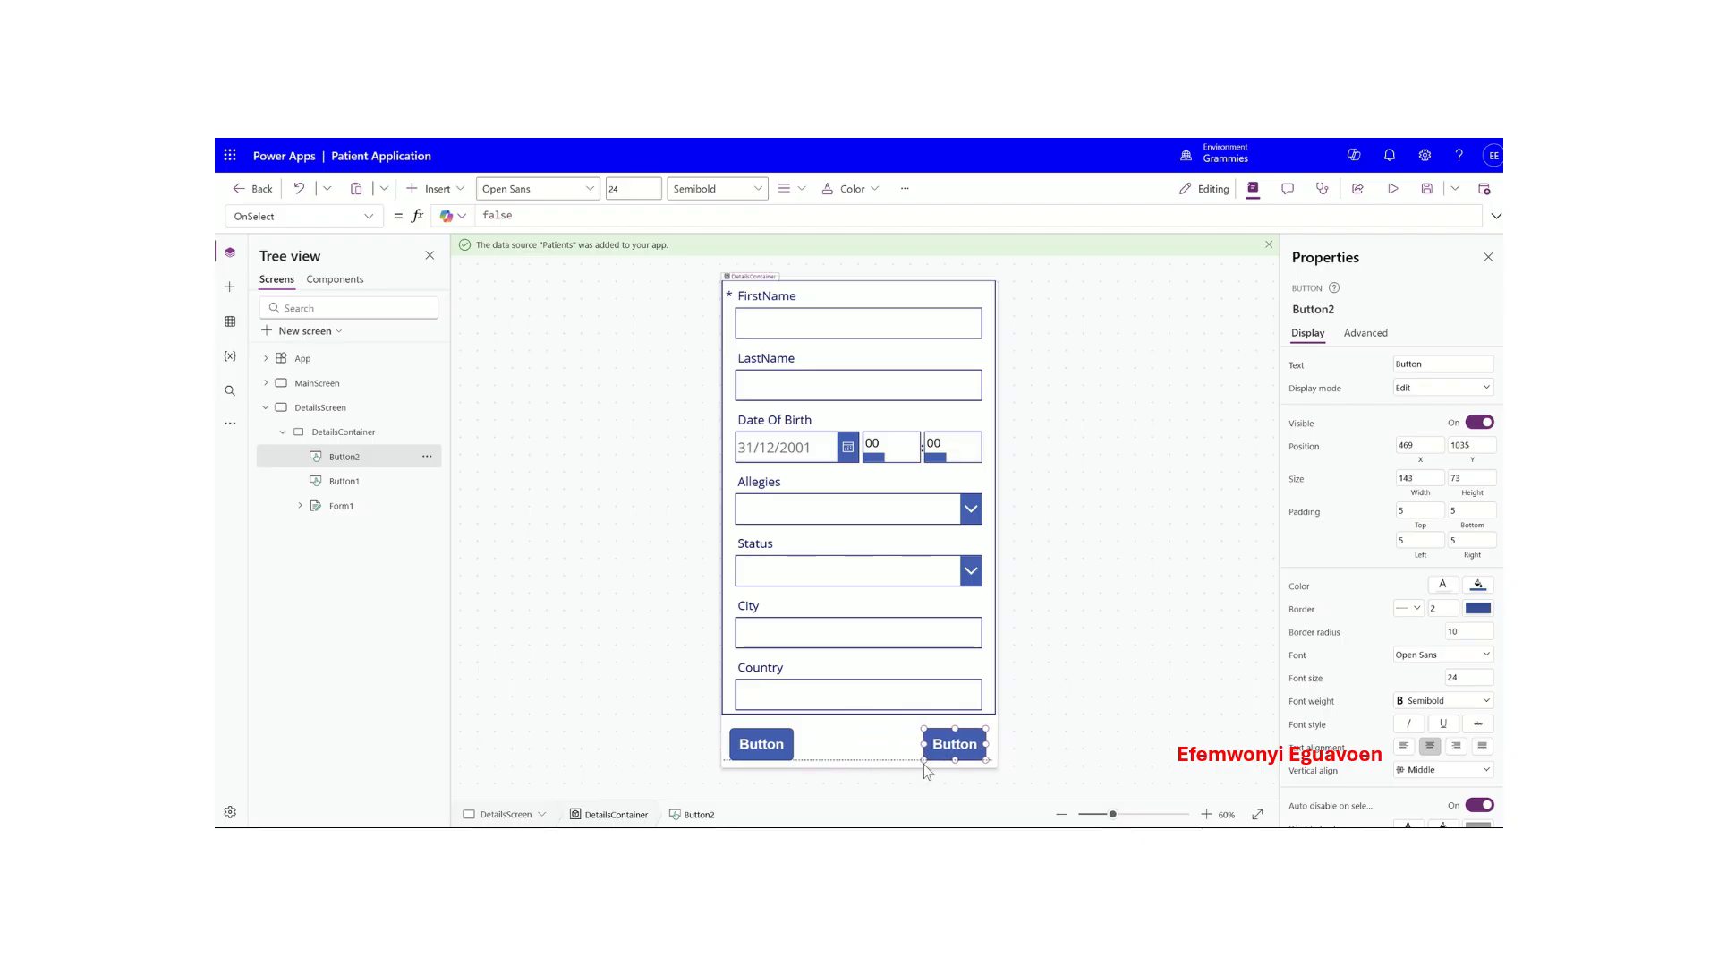
- Rename the left button to Cancel and begin replacing its caption
click(754, 736)
click(426, 485)
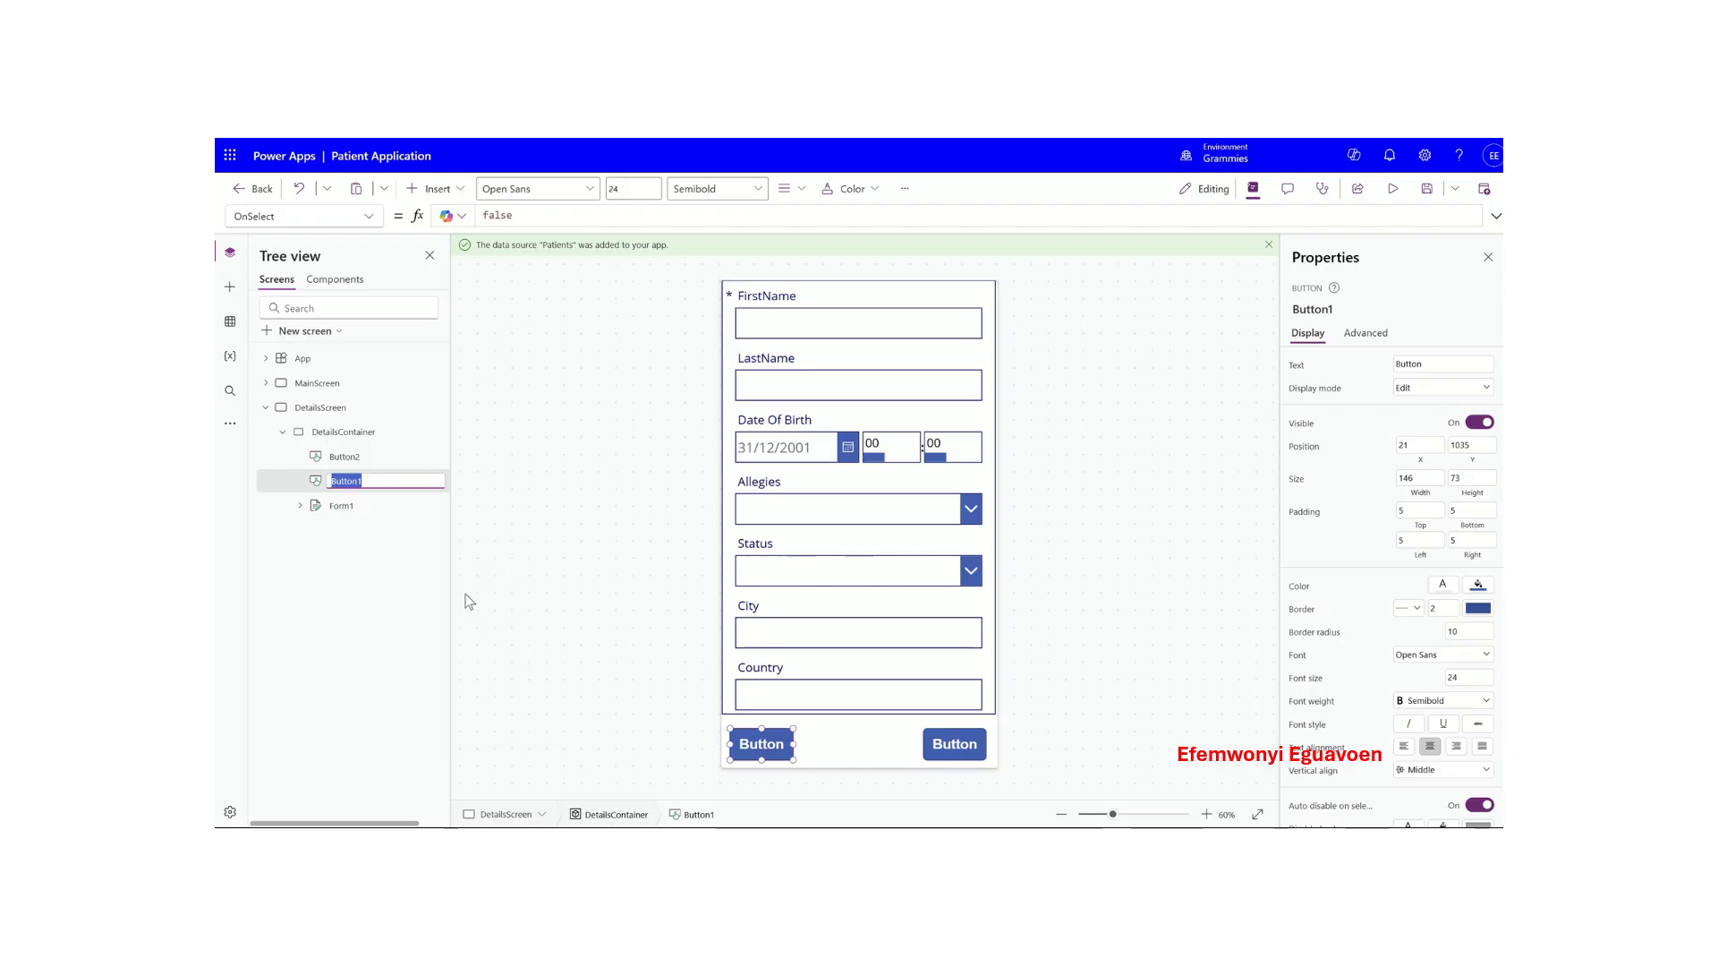
text(Cancel)
click(962, 747)
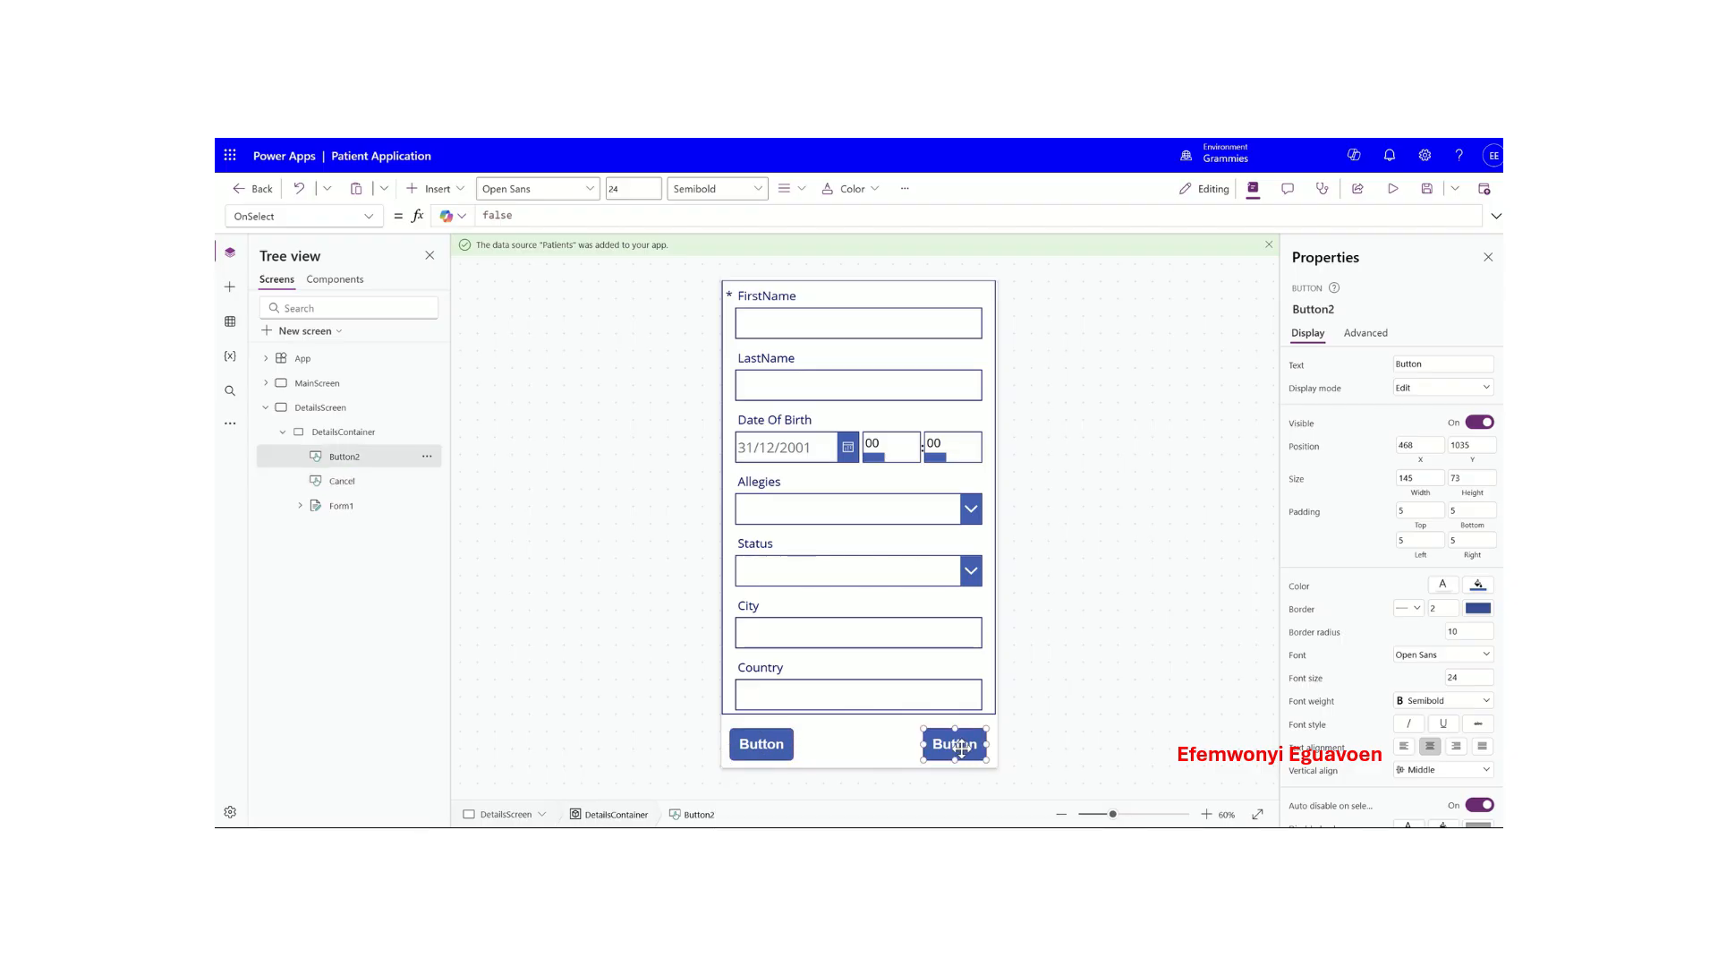
click(752, 739)
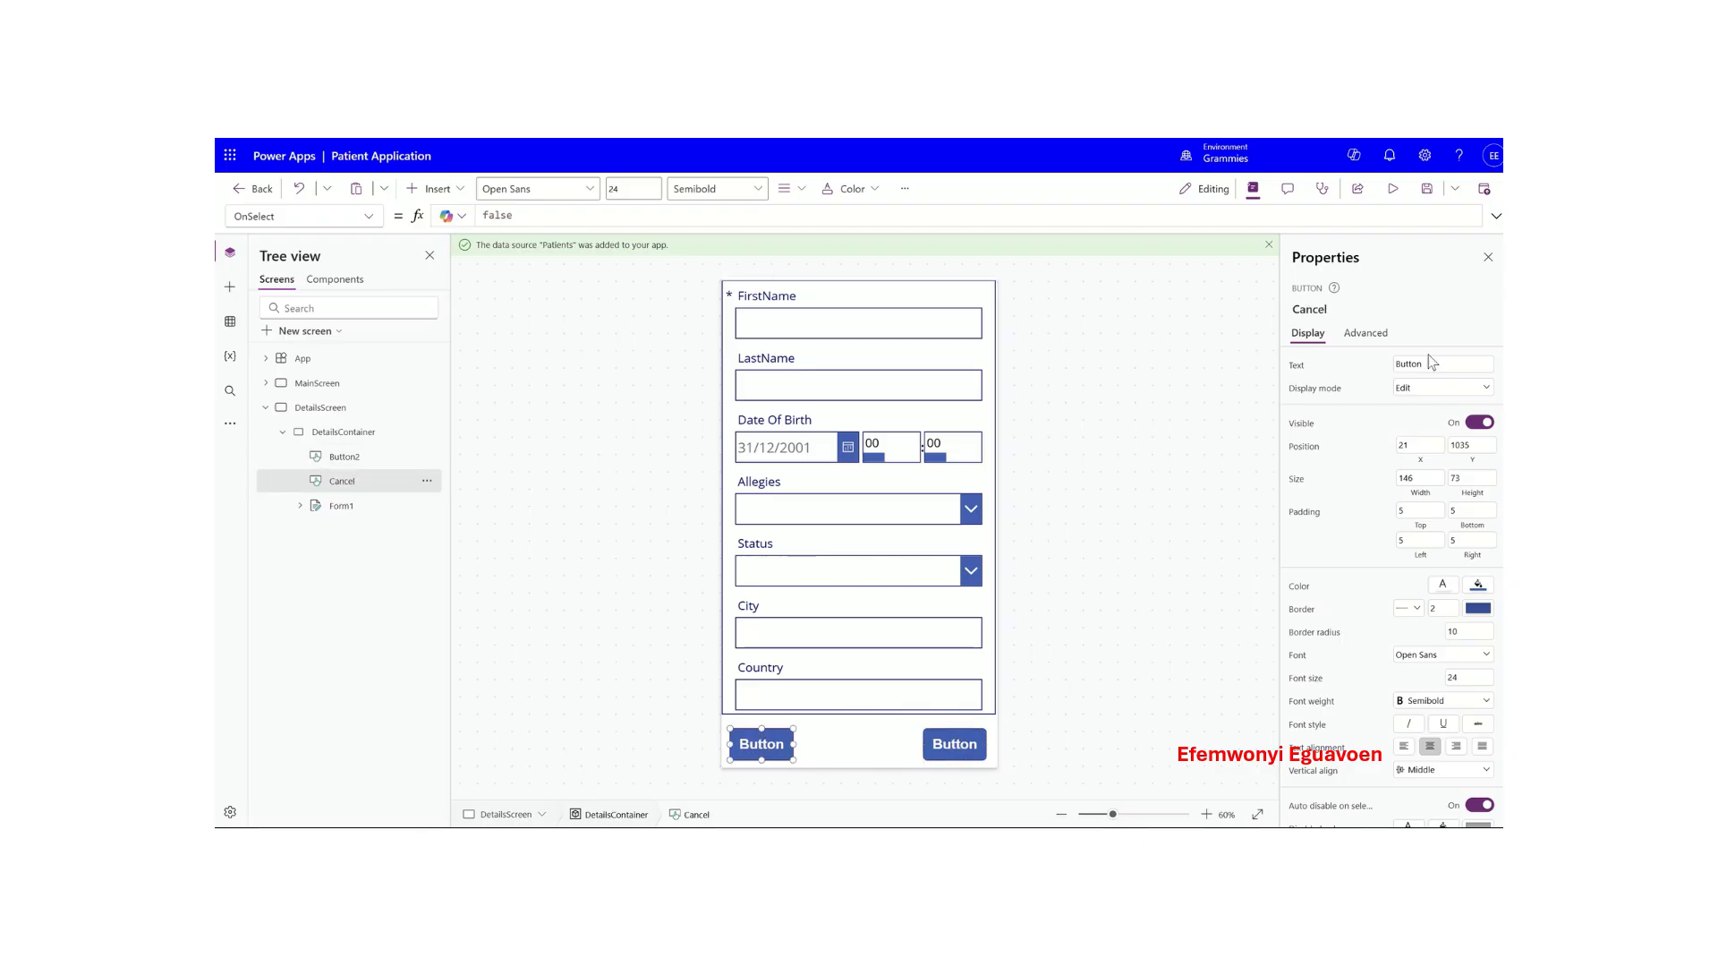
drag(1432, 366, 1374, 367)
text(Cancel)
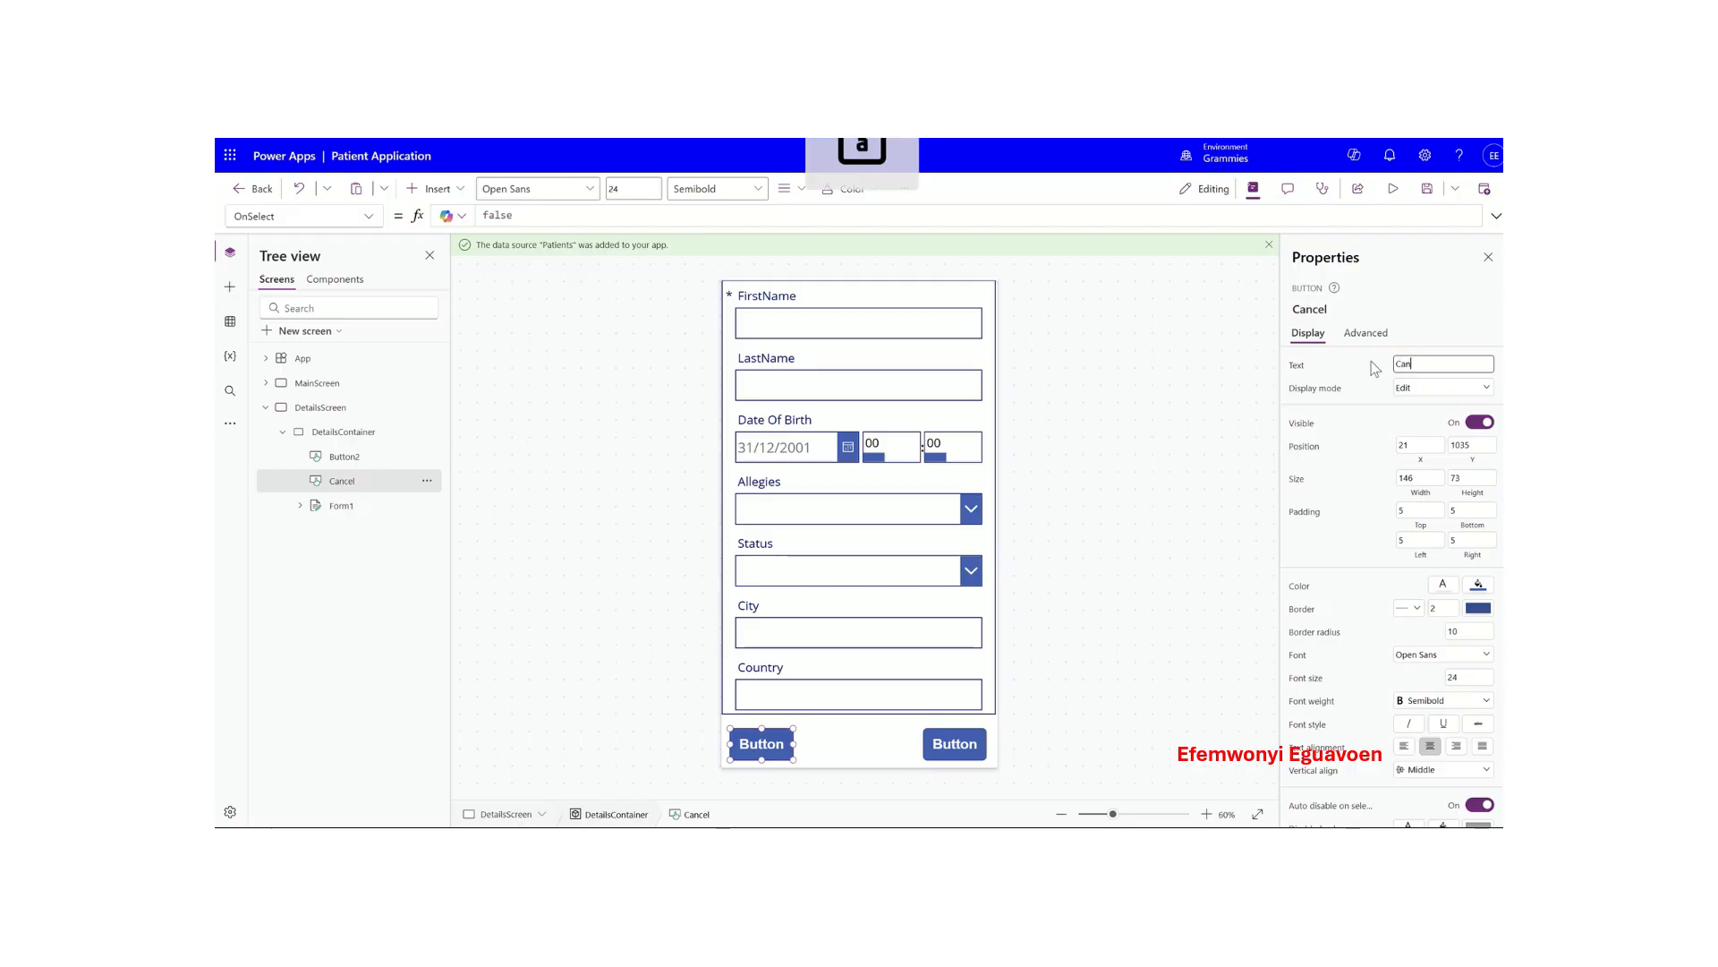
- Set the right button's Text caption to Save
click(964, 742)
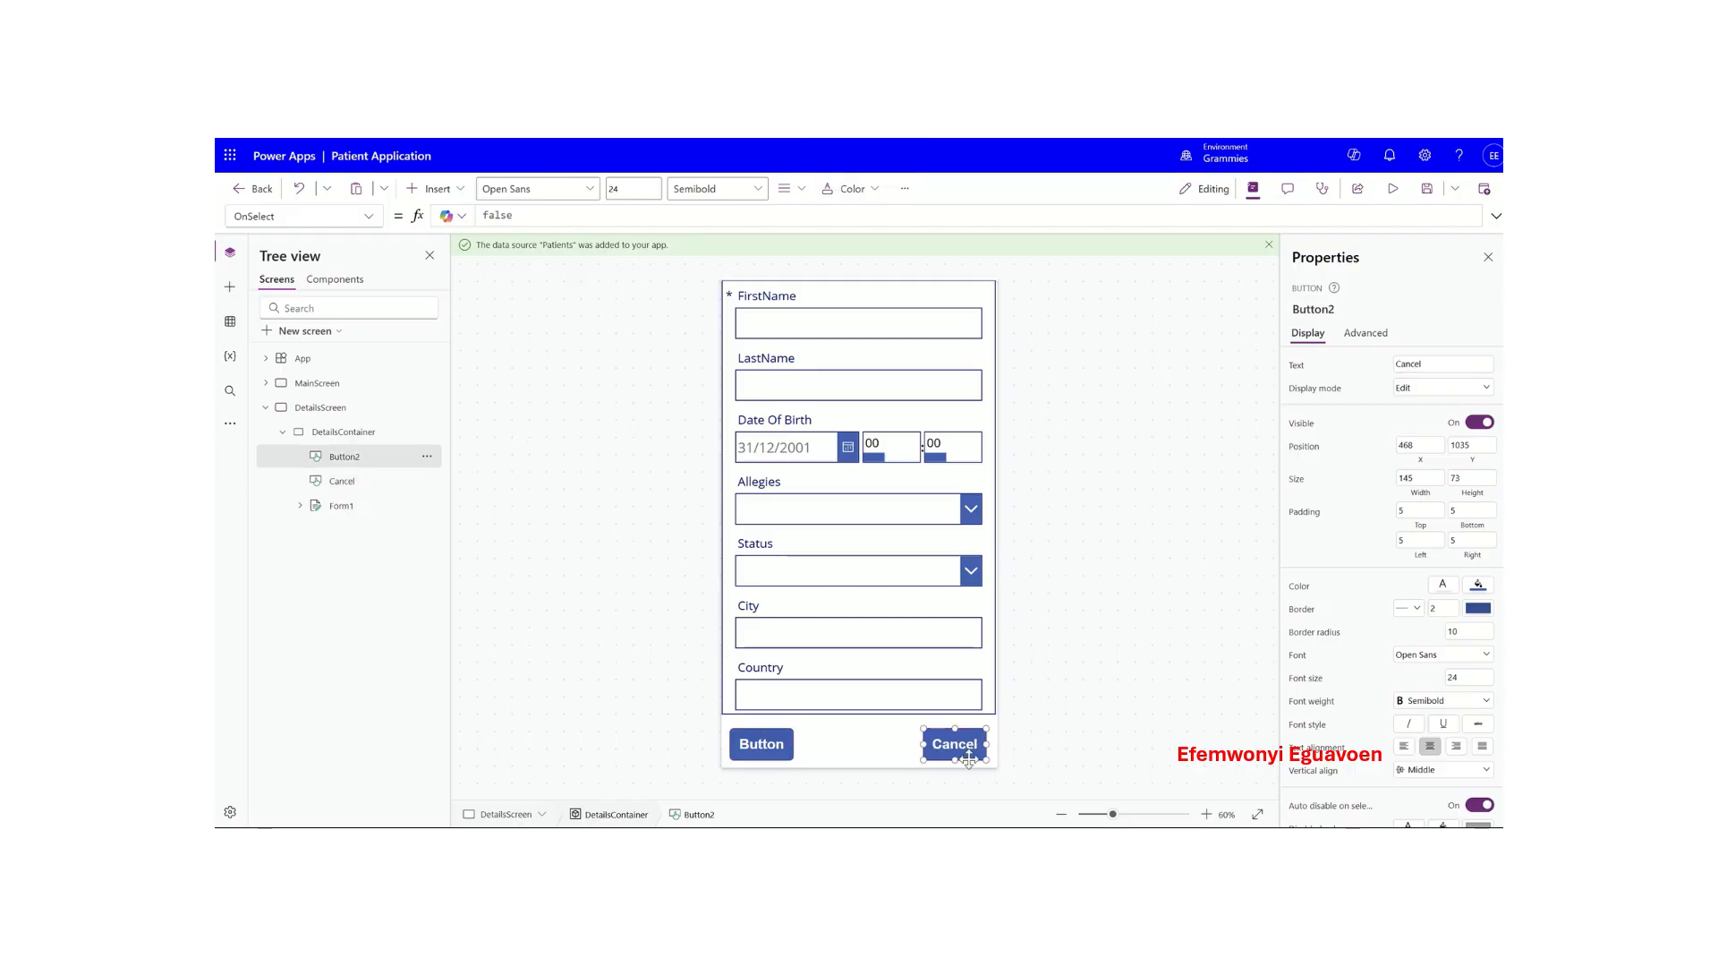
double_click(1438, 362)
text(Save)
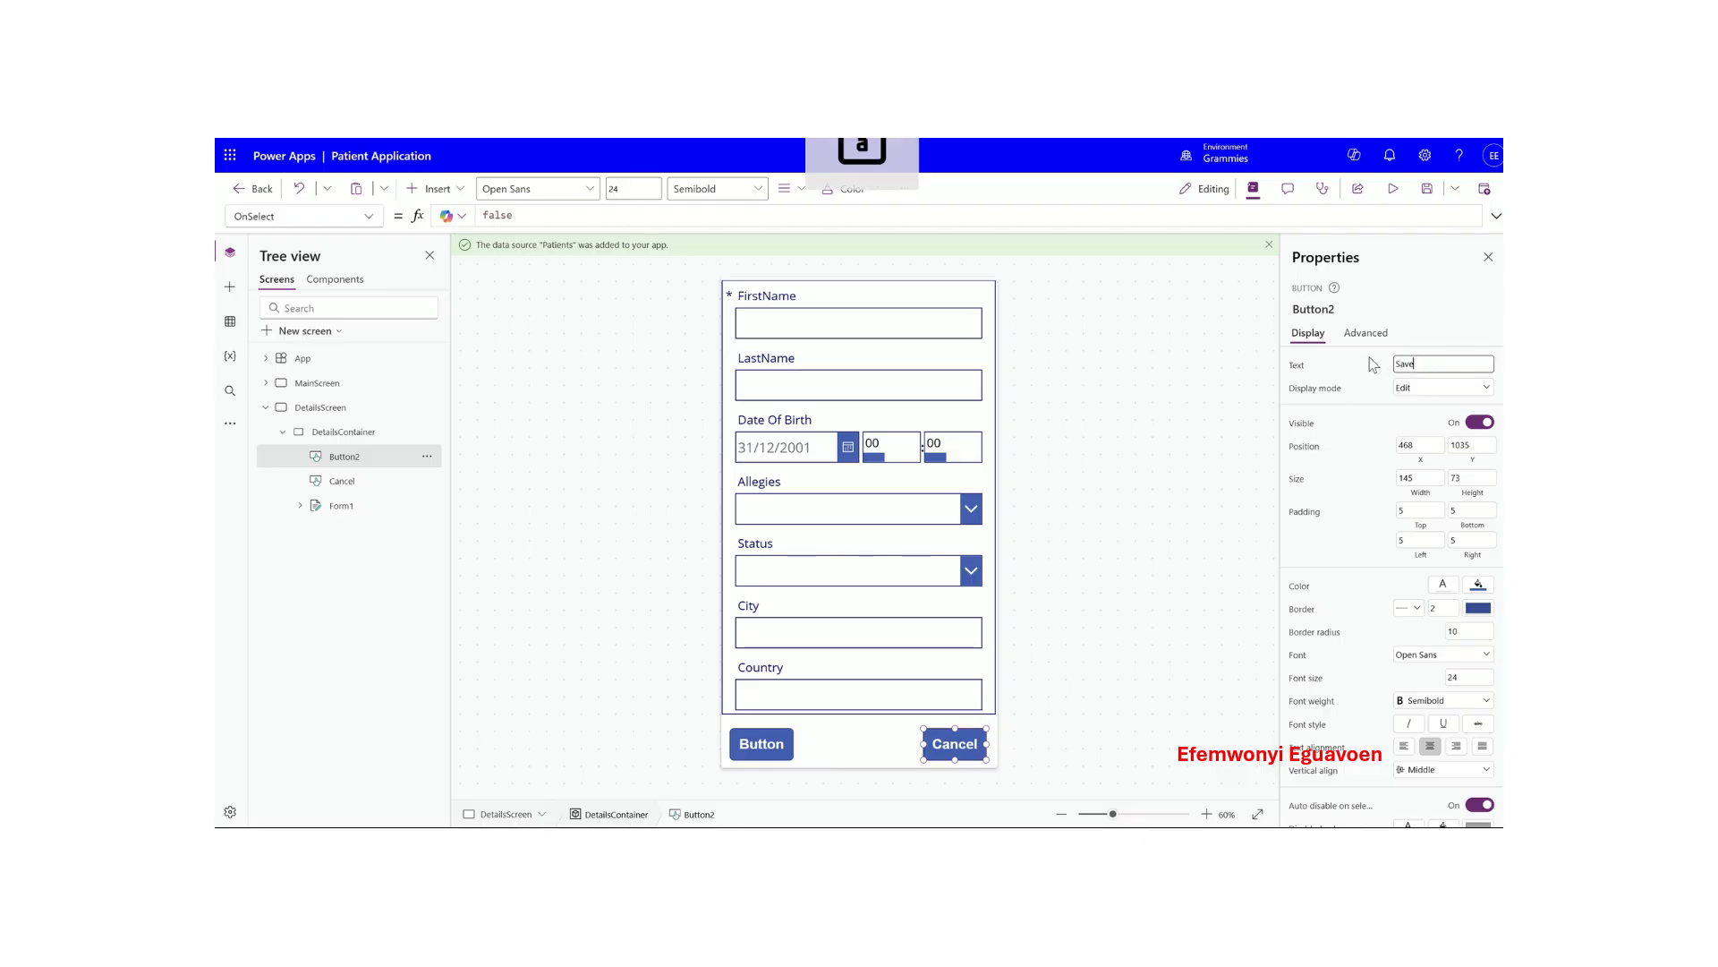
click(765, 748)
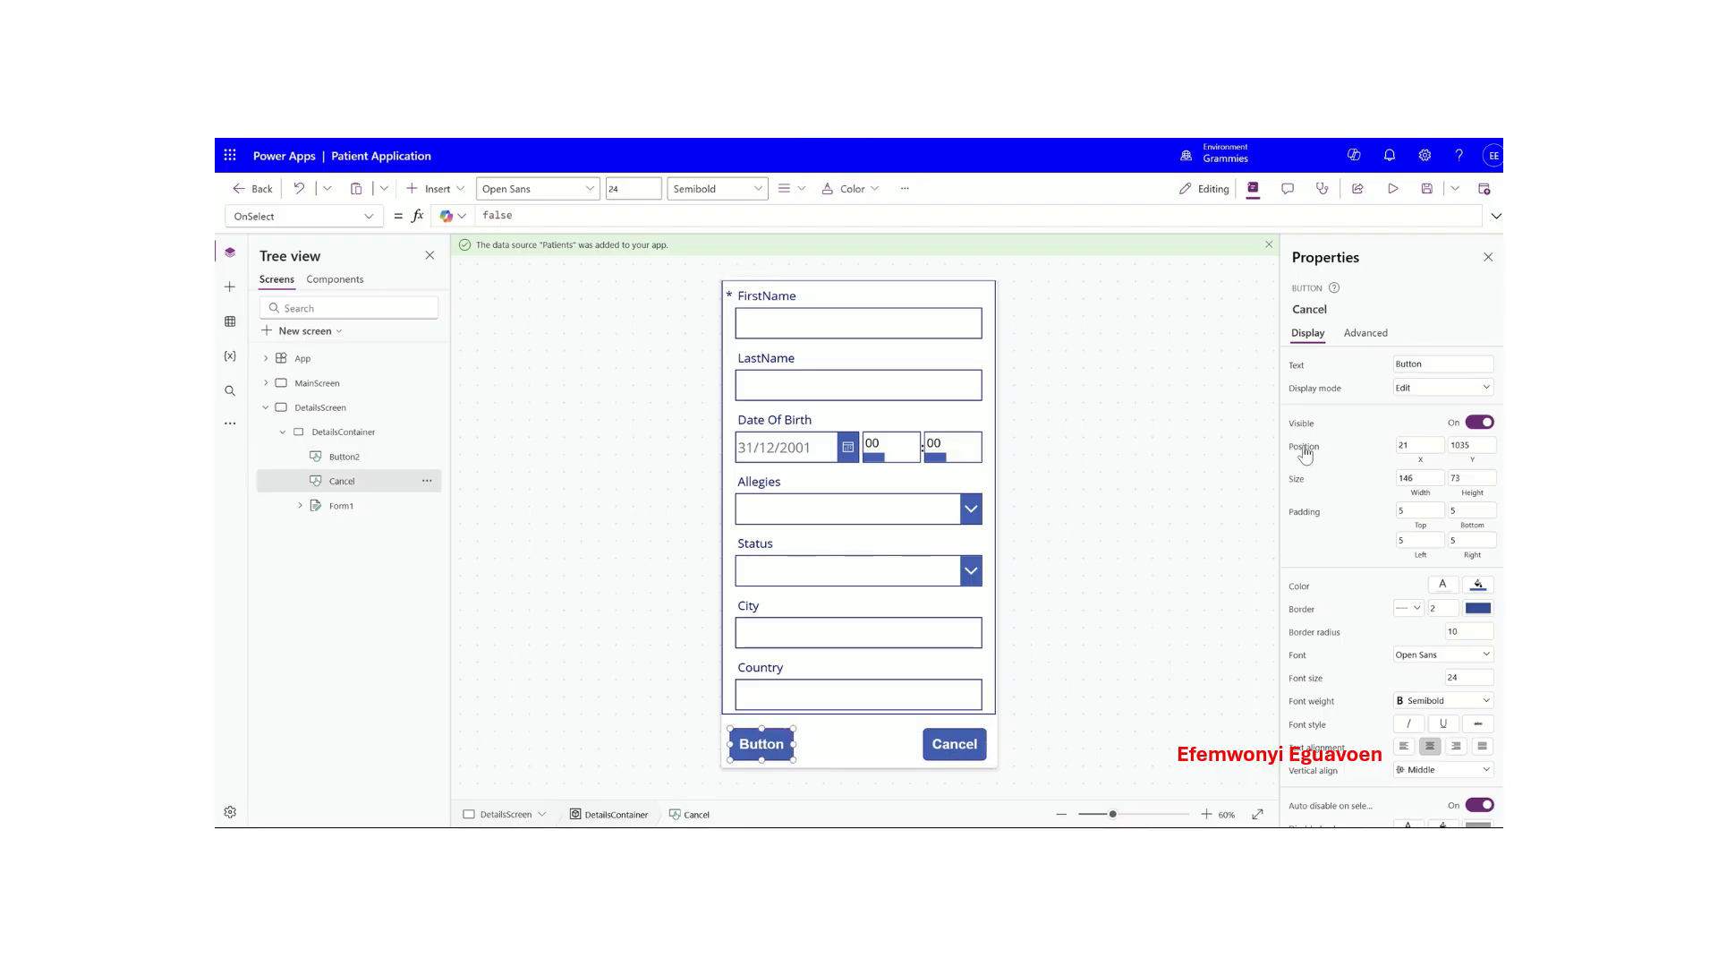
click(931, 750)
click(1395, 364)
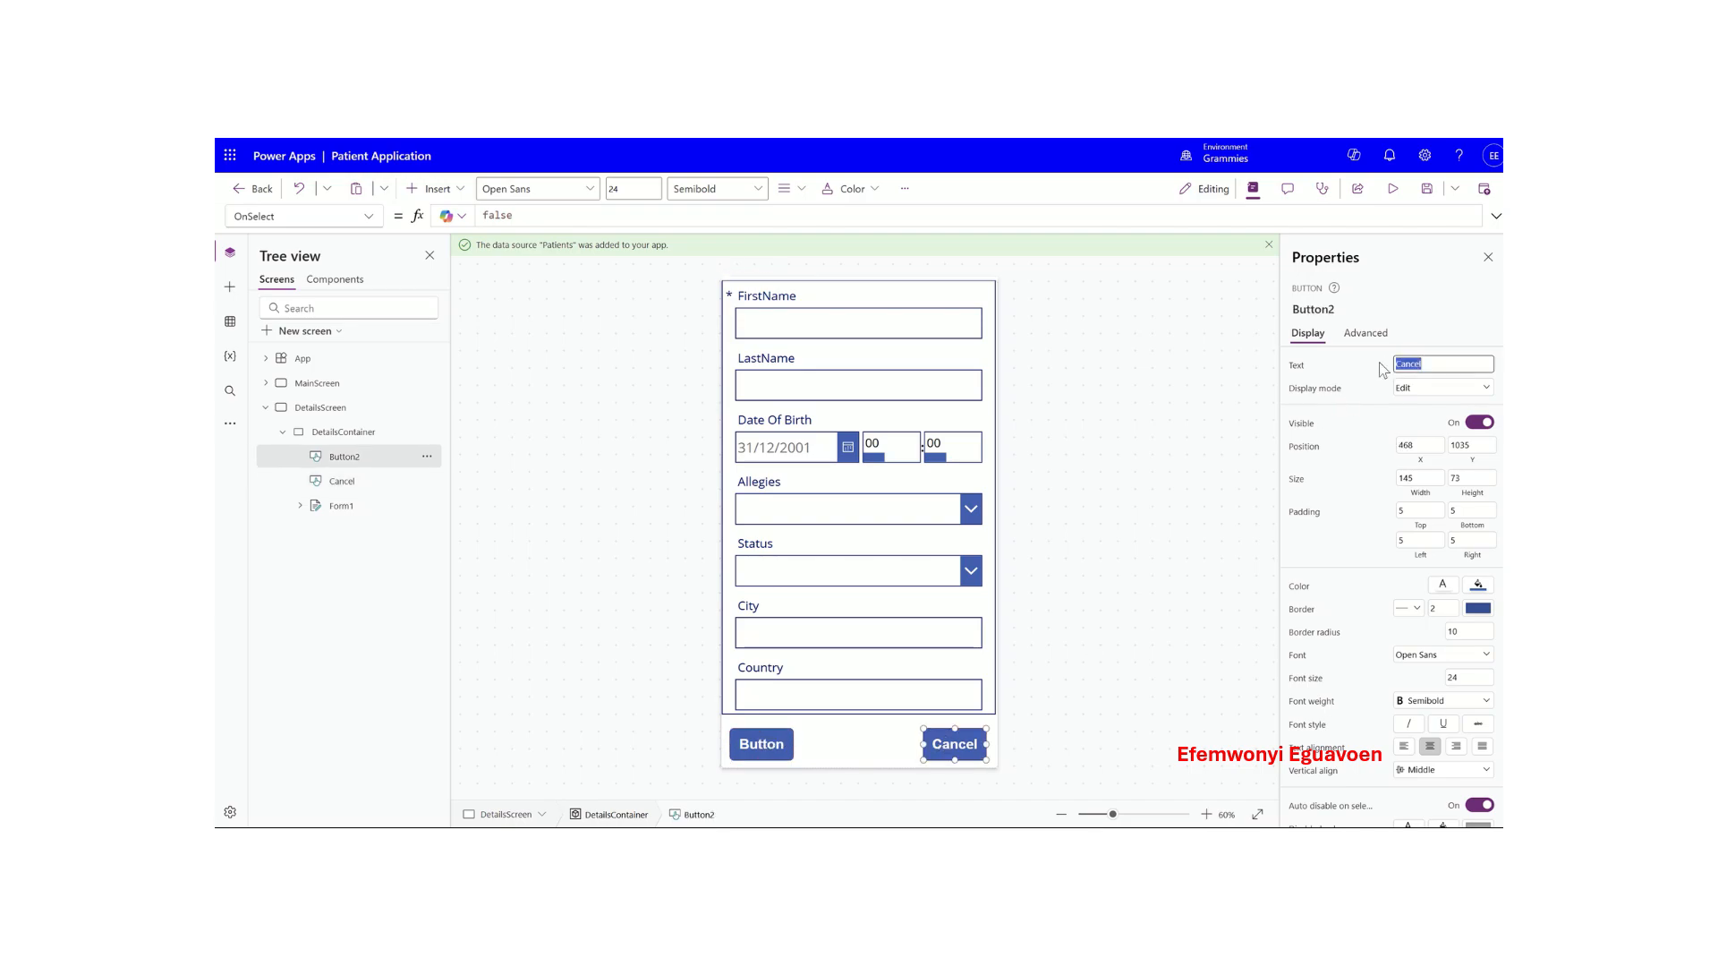
key(ctrl+a)
text(Save)
click(1330, 403)
- Set the left button's Text caption to Cancel
click(761, 746)
click(1432, 363)
key(ctrl+a)
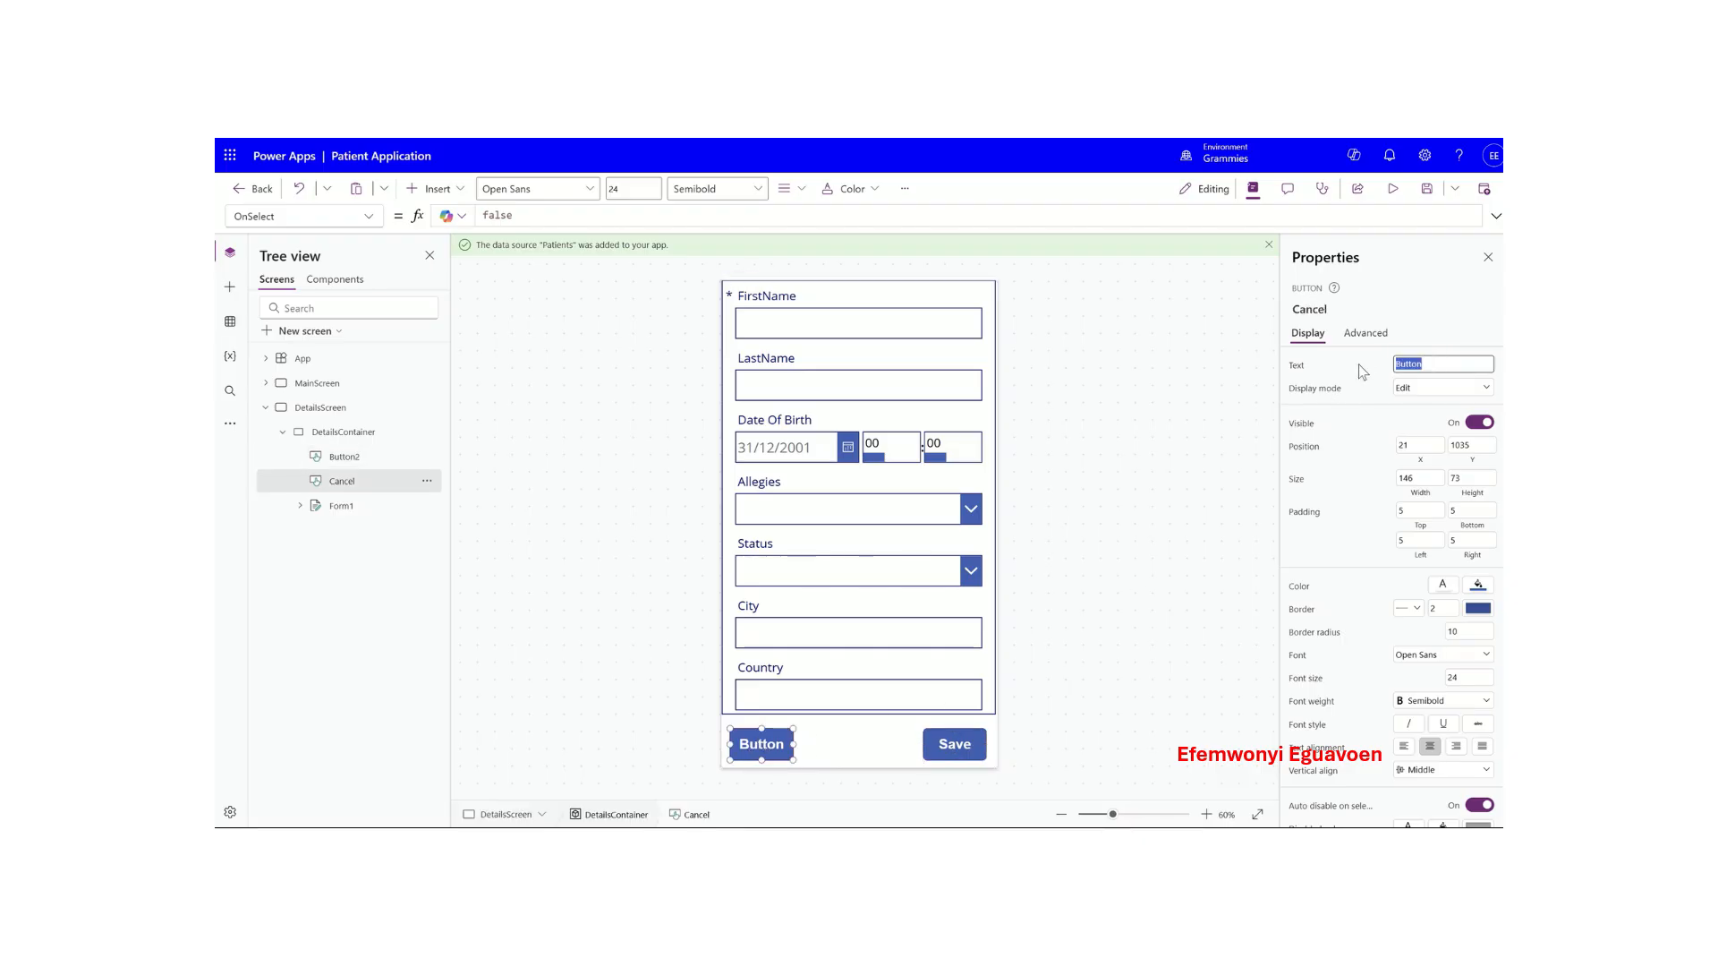
text(Cancel)
click(1362, 373)
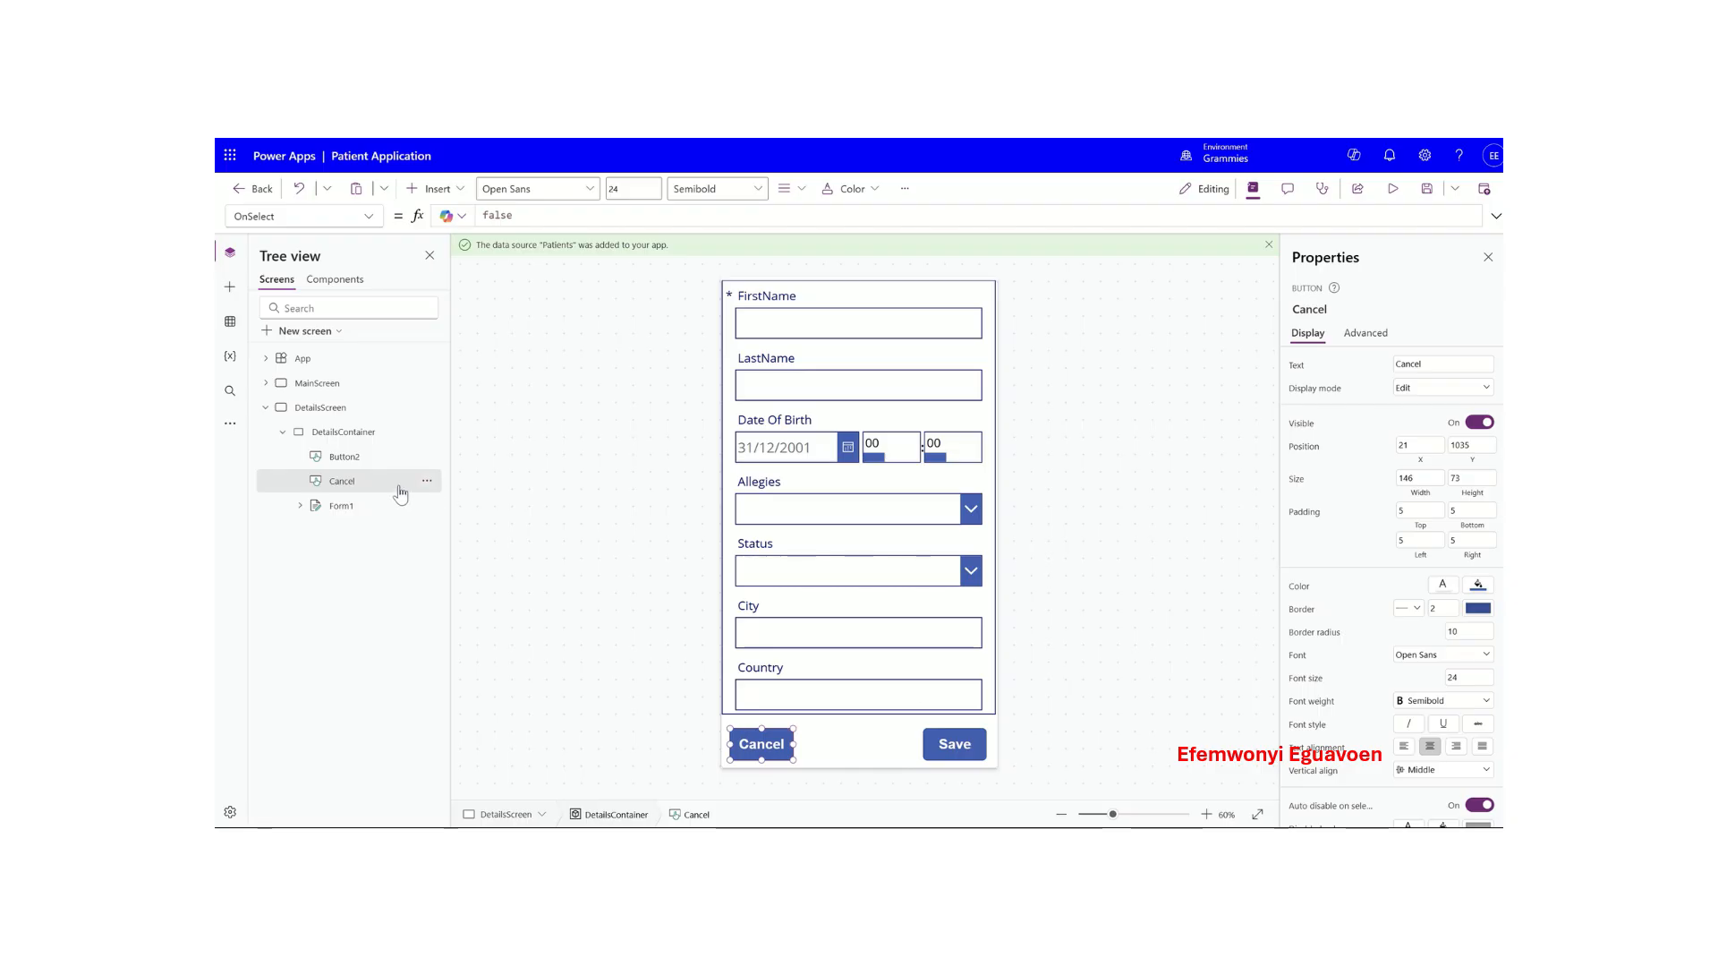
- Rename Button2 to Save in the Tree view
click(348, 457)
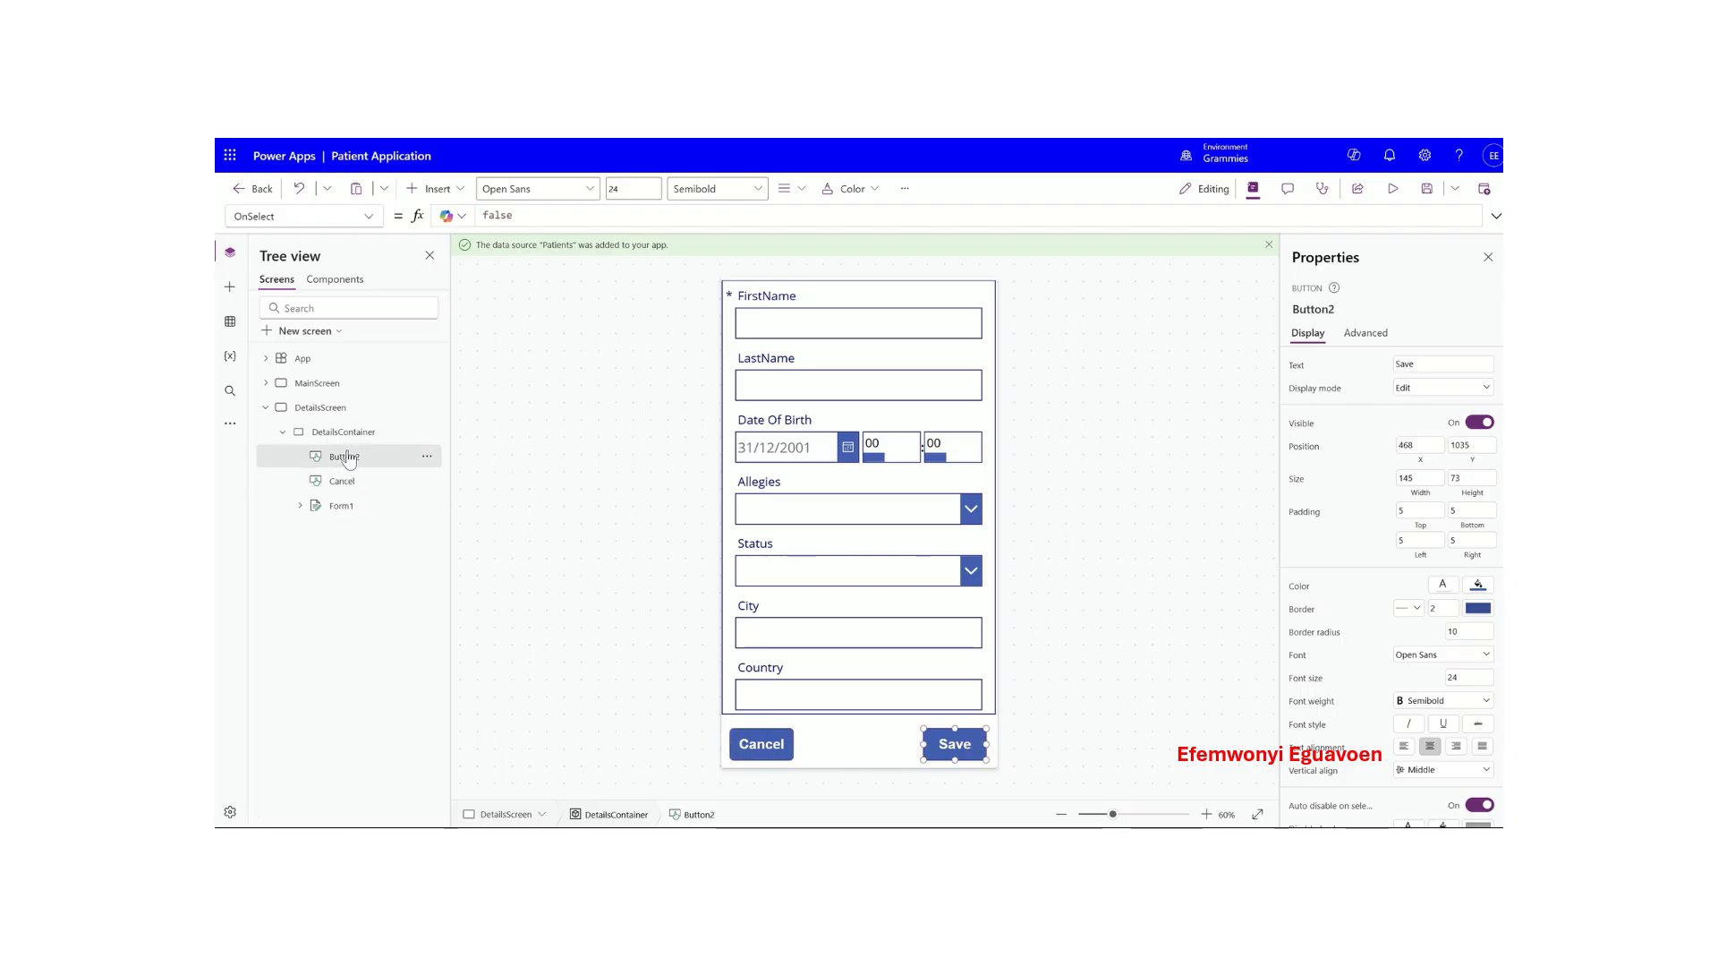
click(427, 456)
click(455, 588)
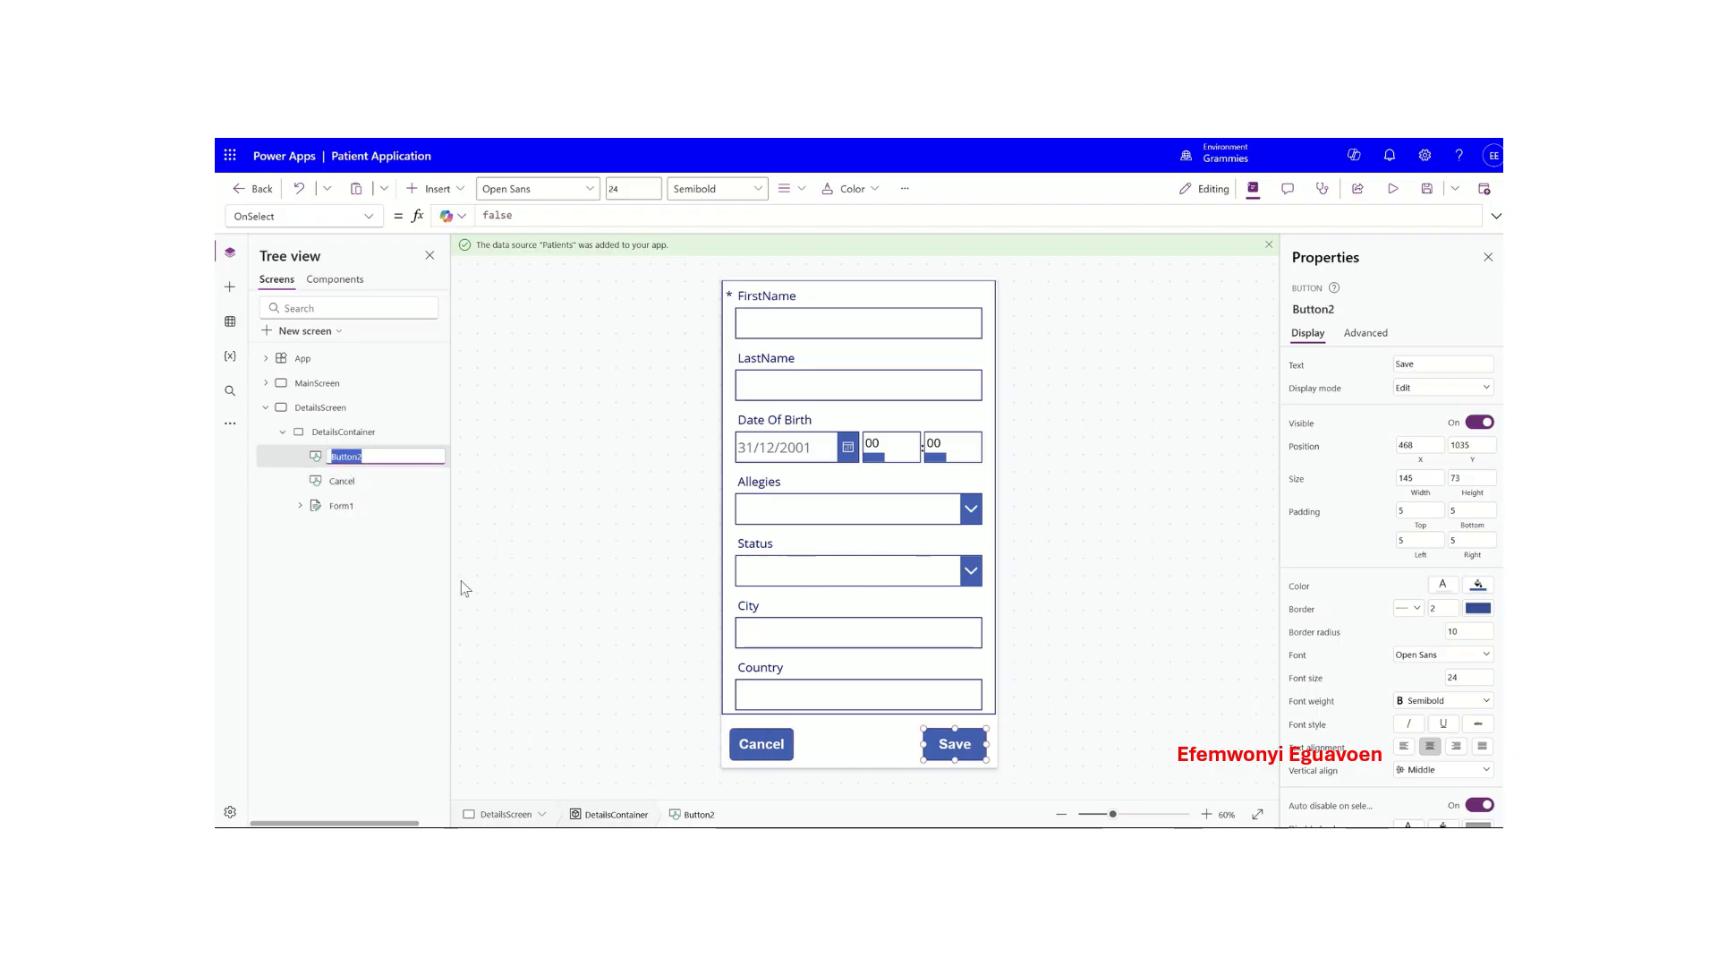
text(Save)
key(Return)
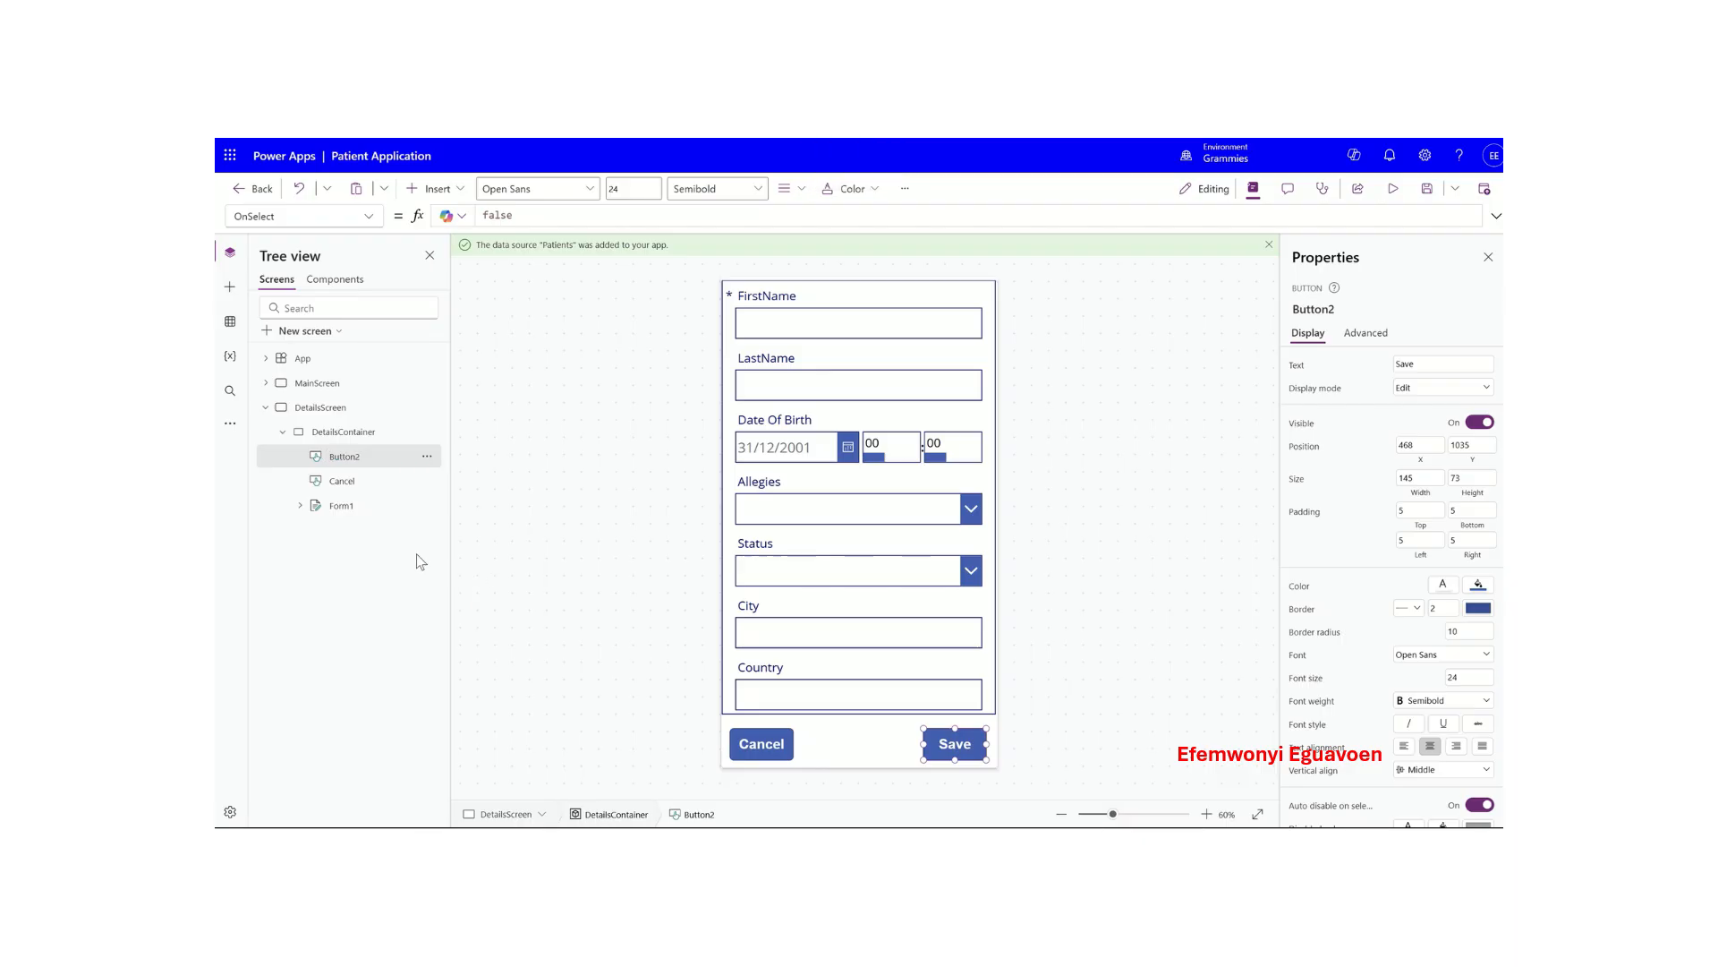
click(877, 745)
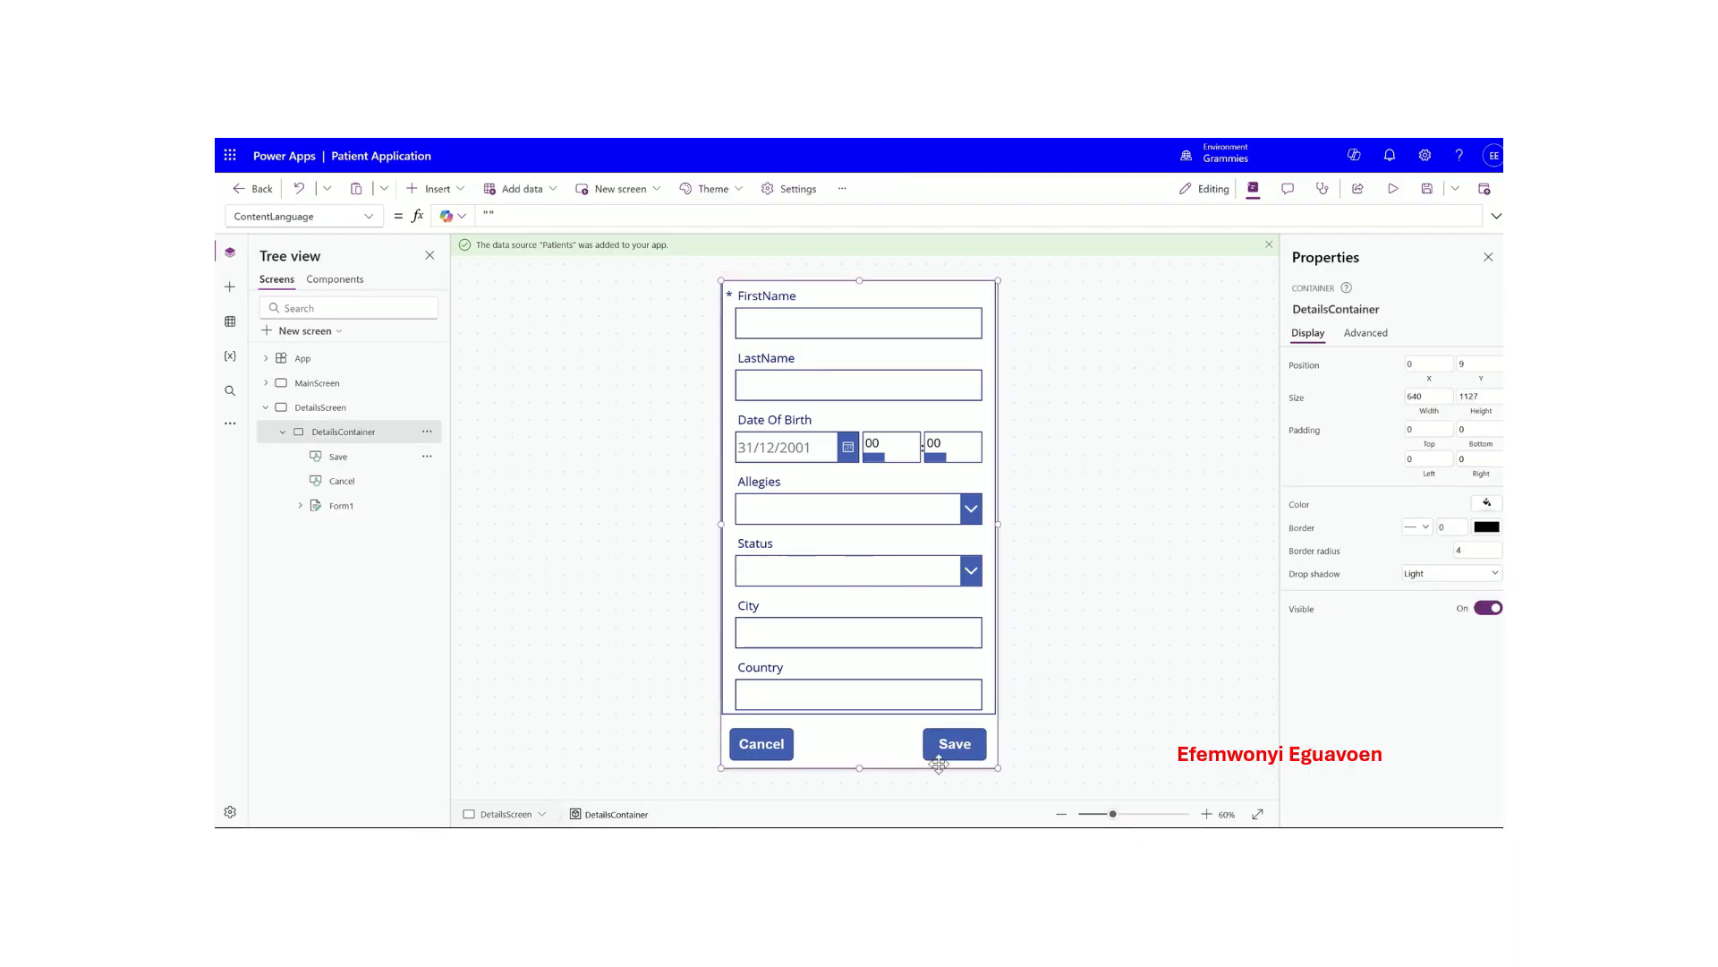
click(952, 743)
click(898, 748)
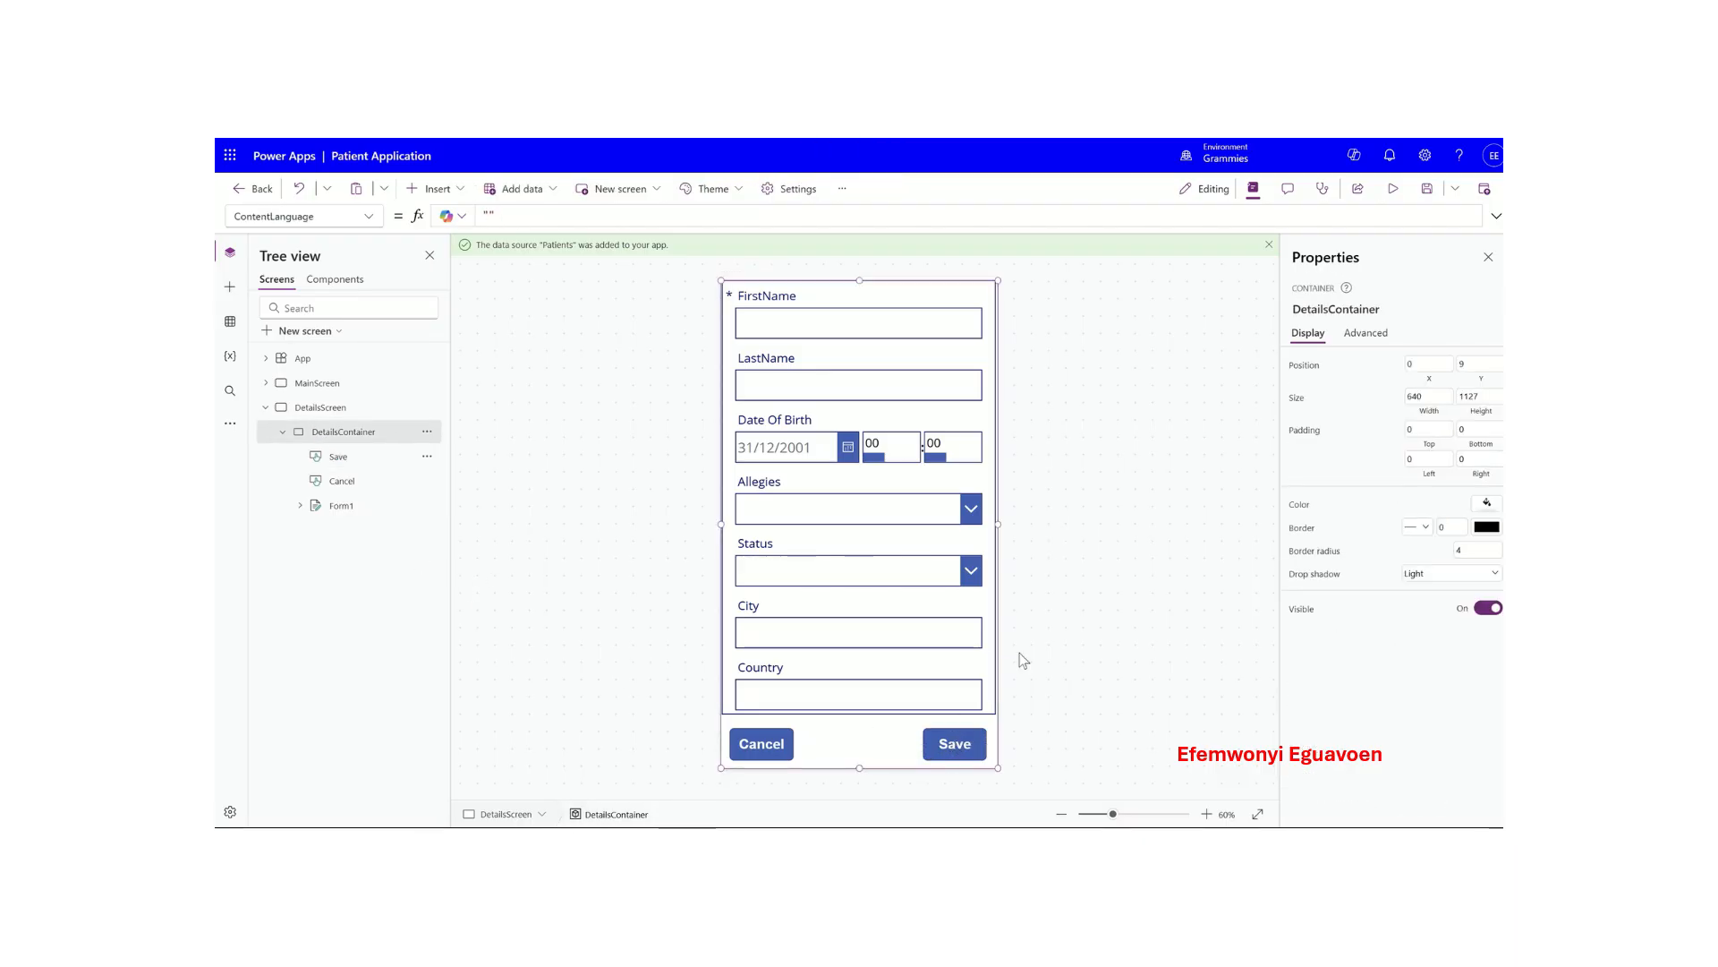
click(758, 744)
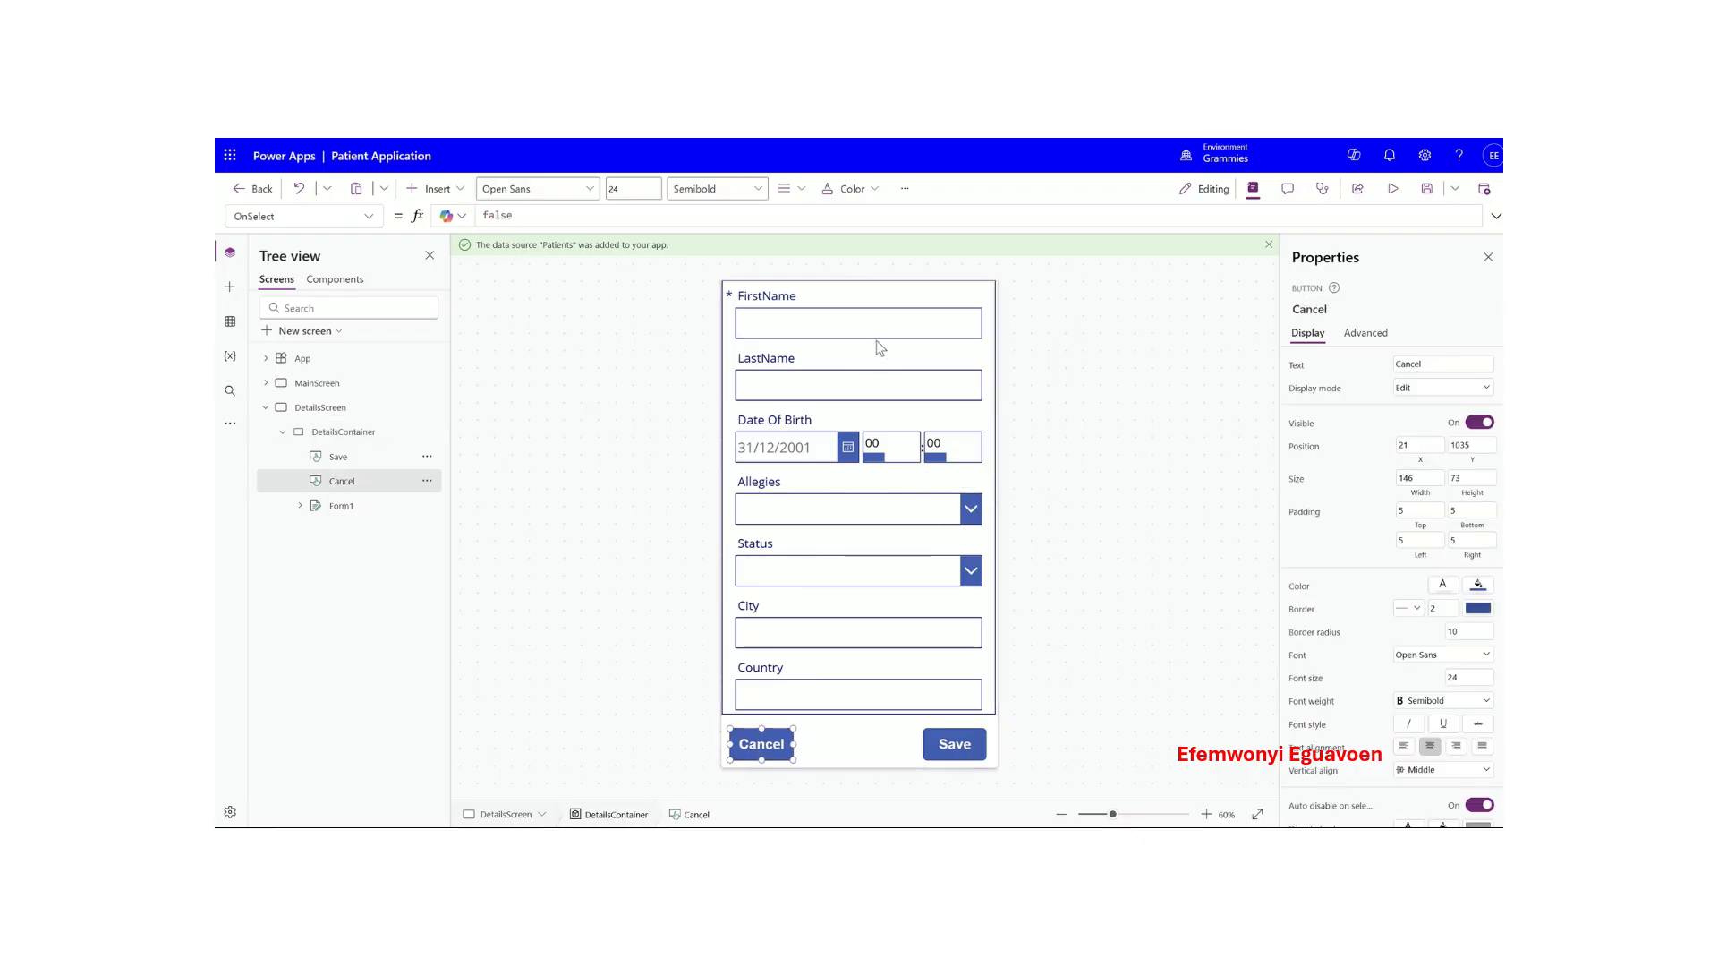
click(851, 743)
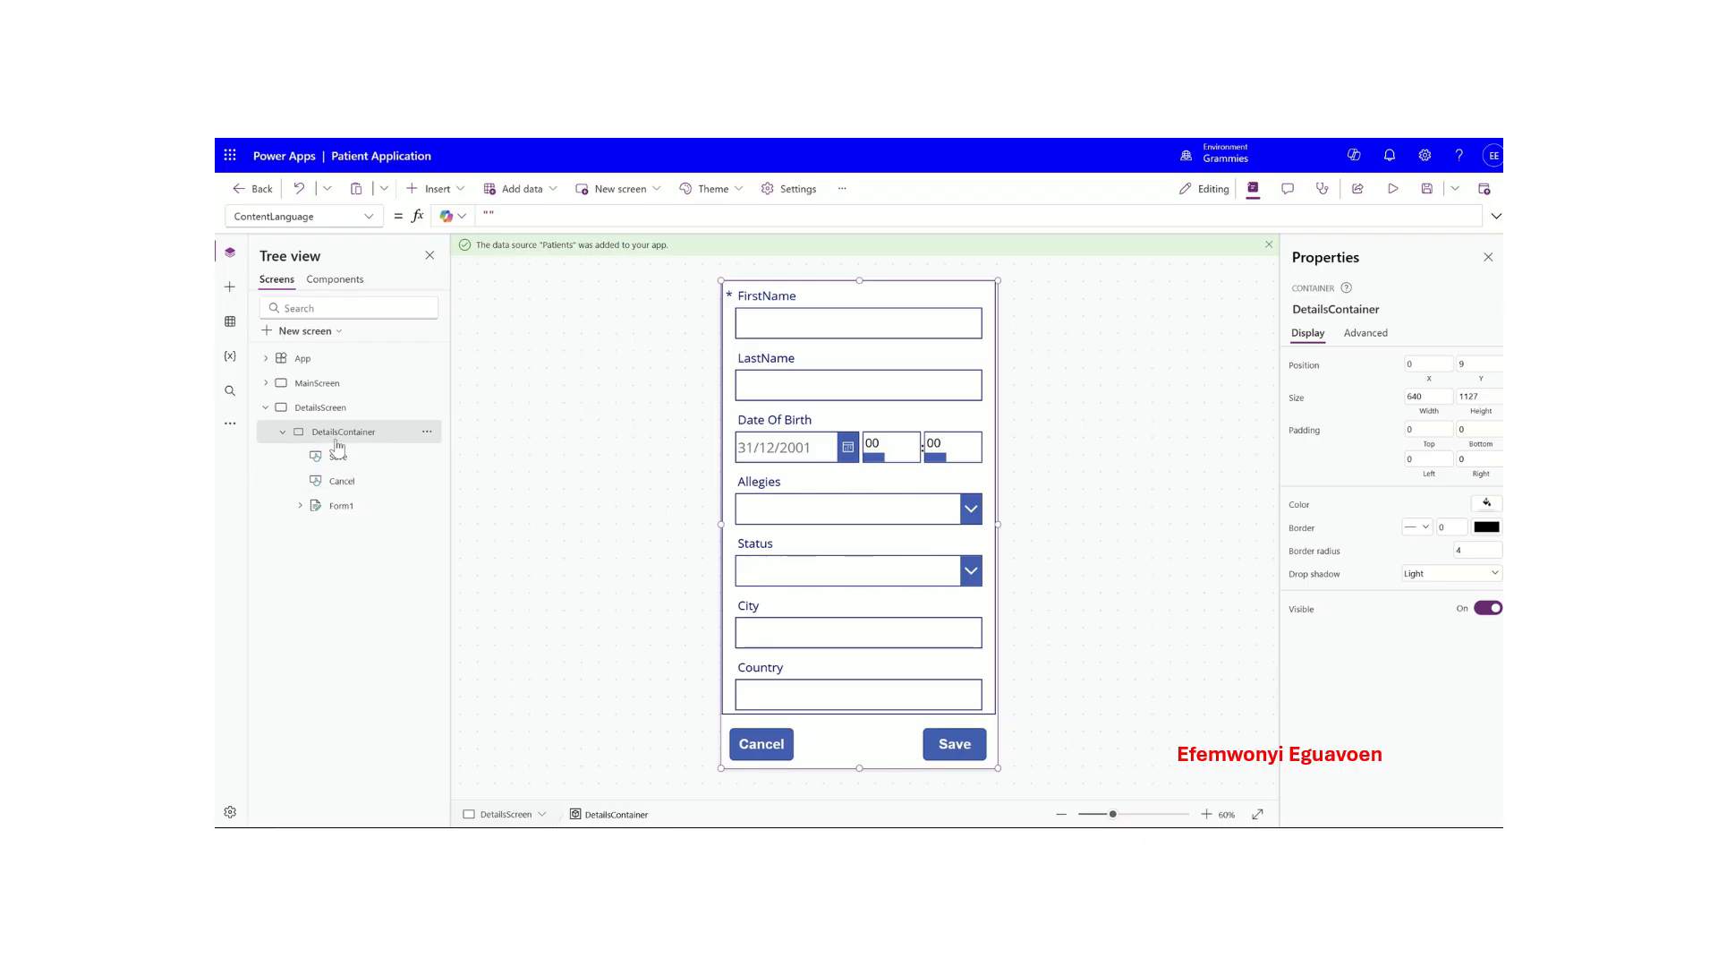
click(342, 507)
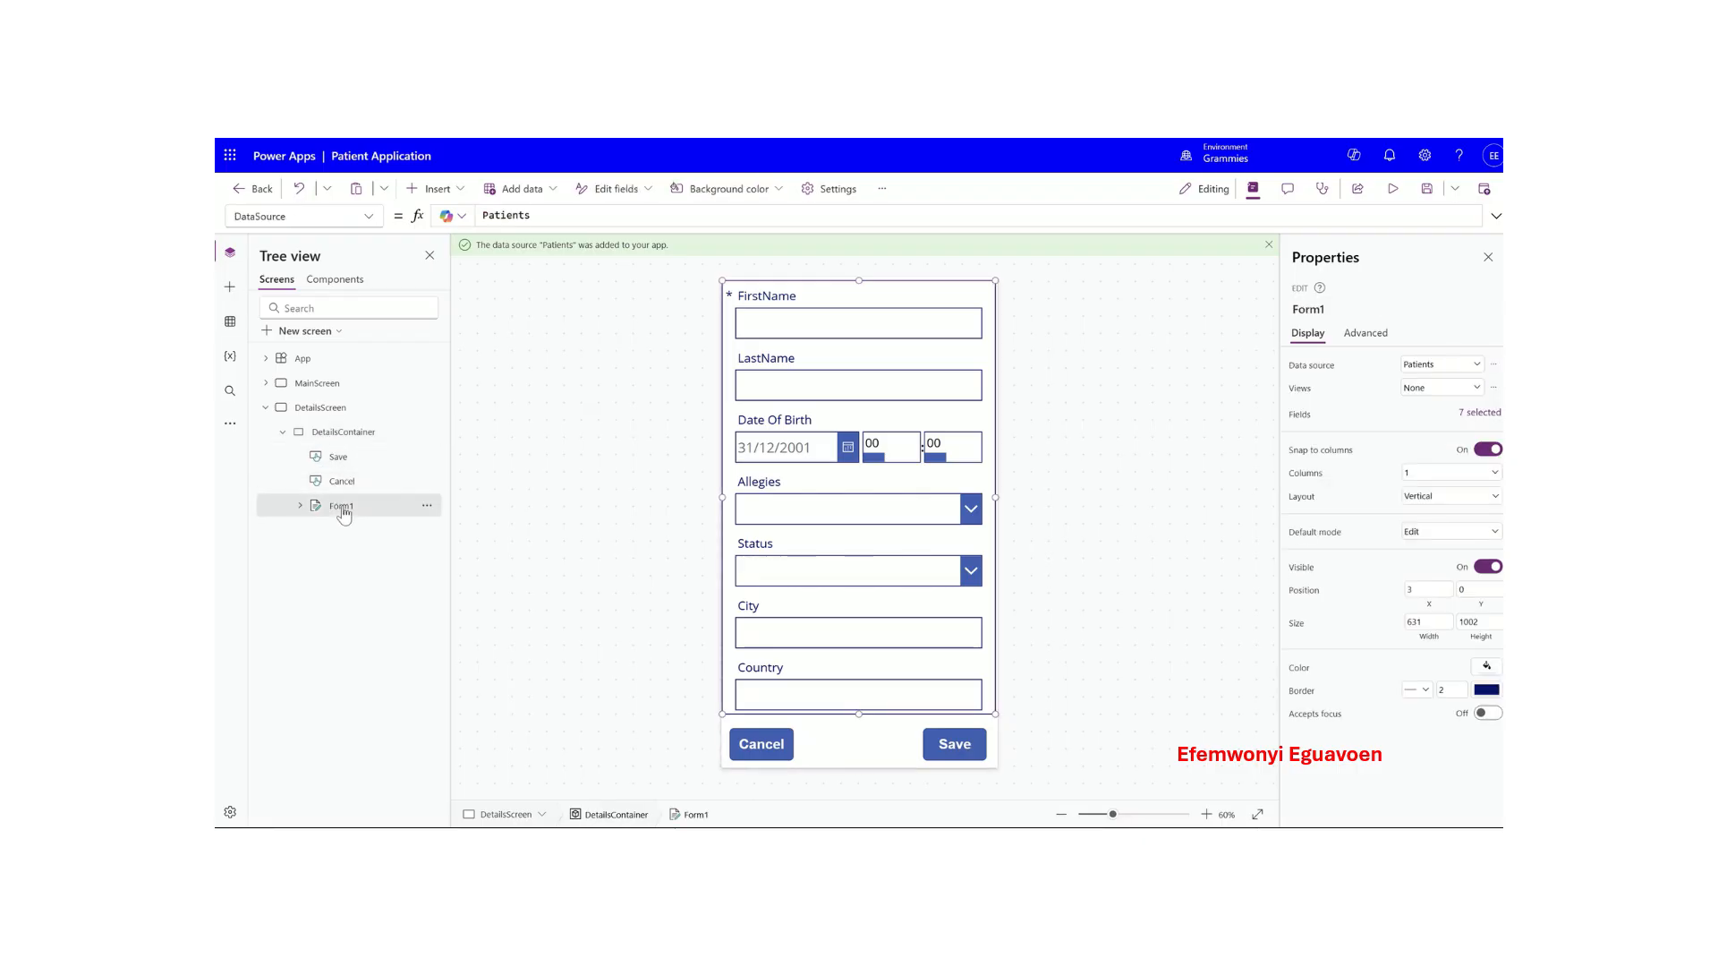
- Set Form1's Item property to Gallery1.Selected so it shows the selected patient
click(362, 215)
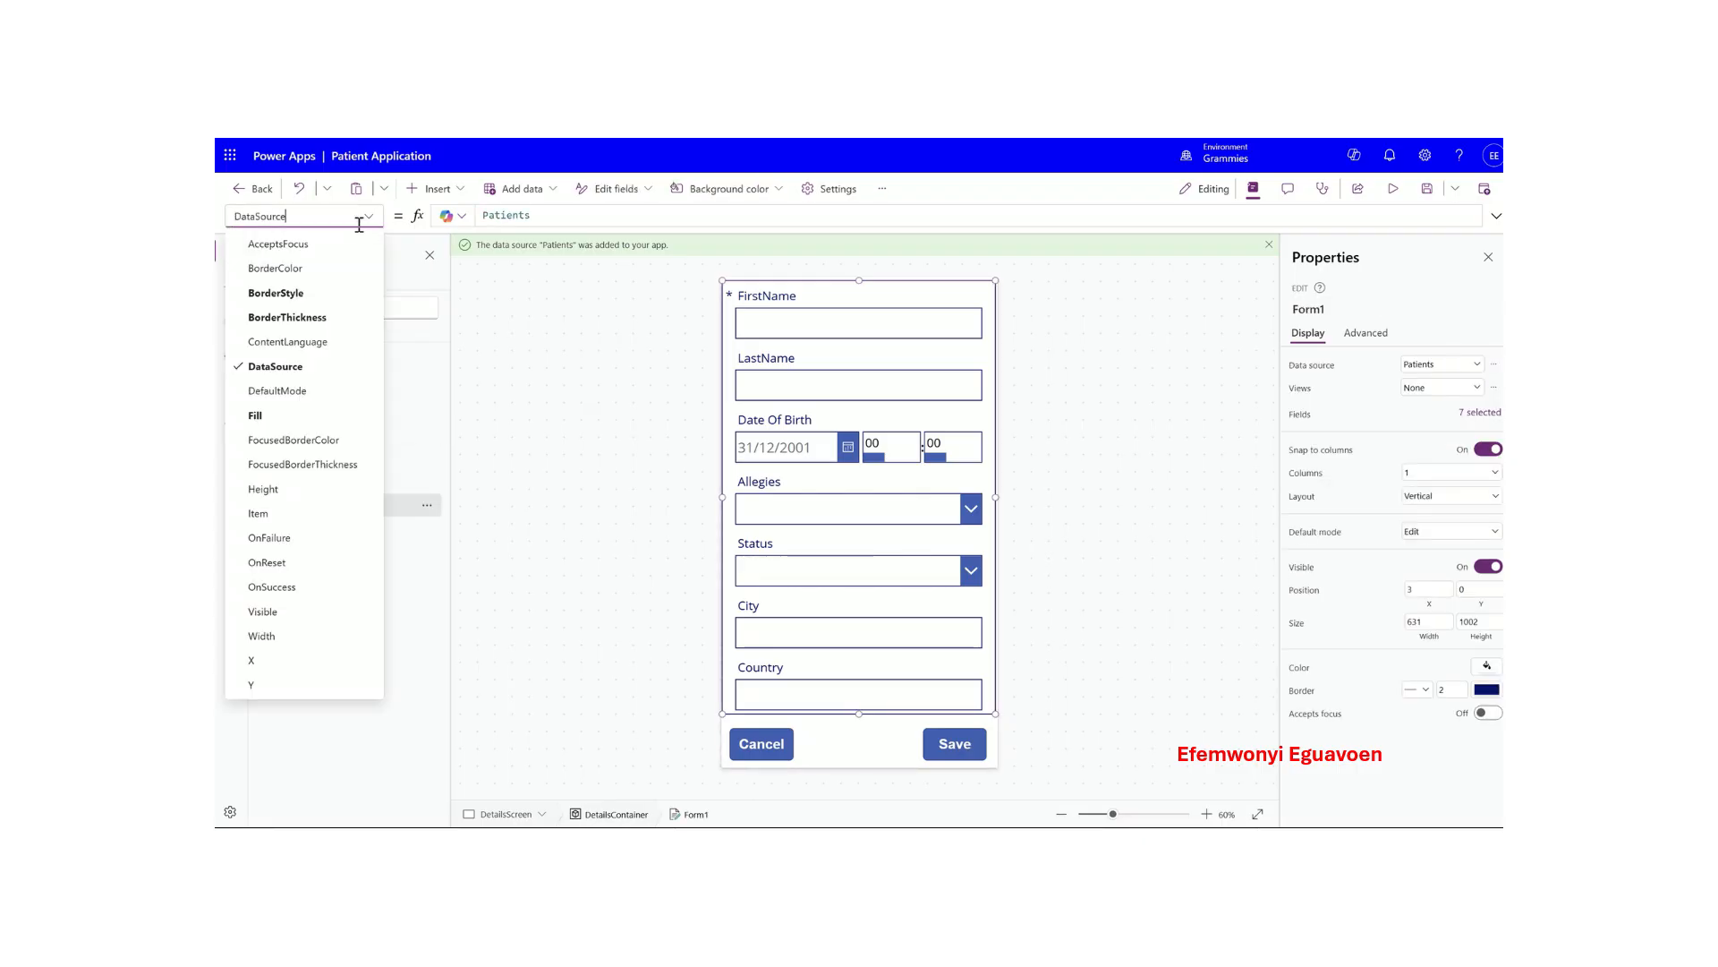
click(278, 516)
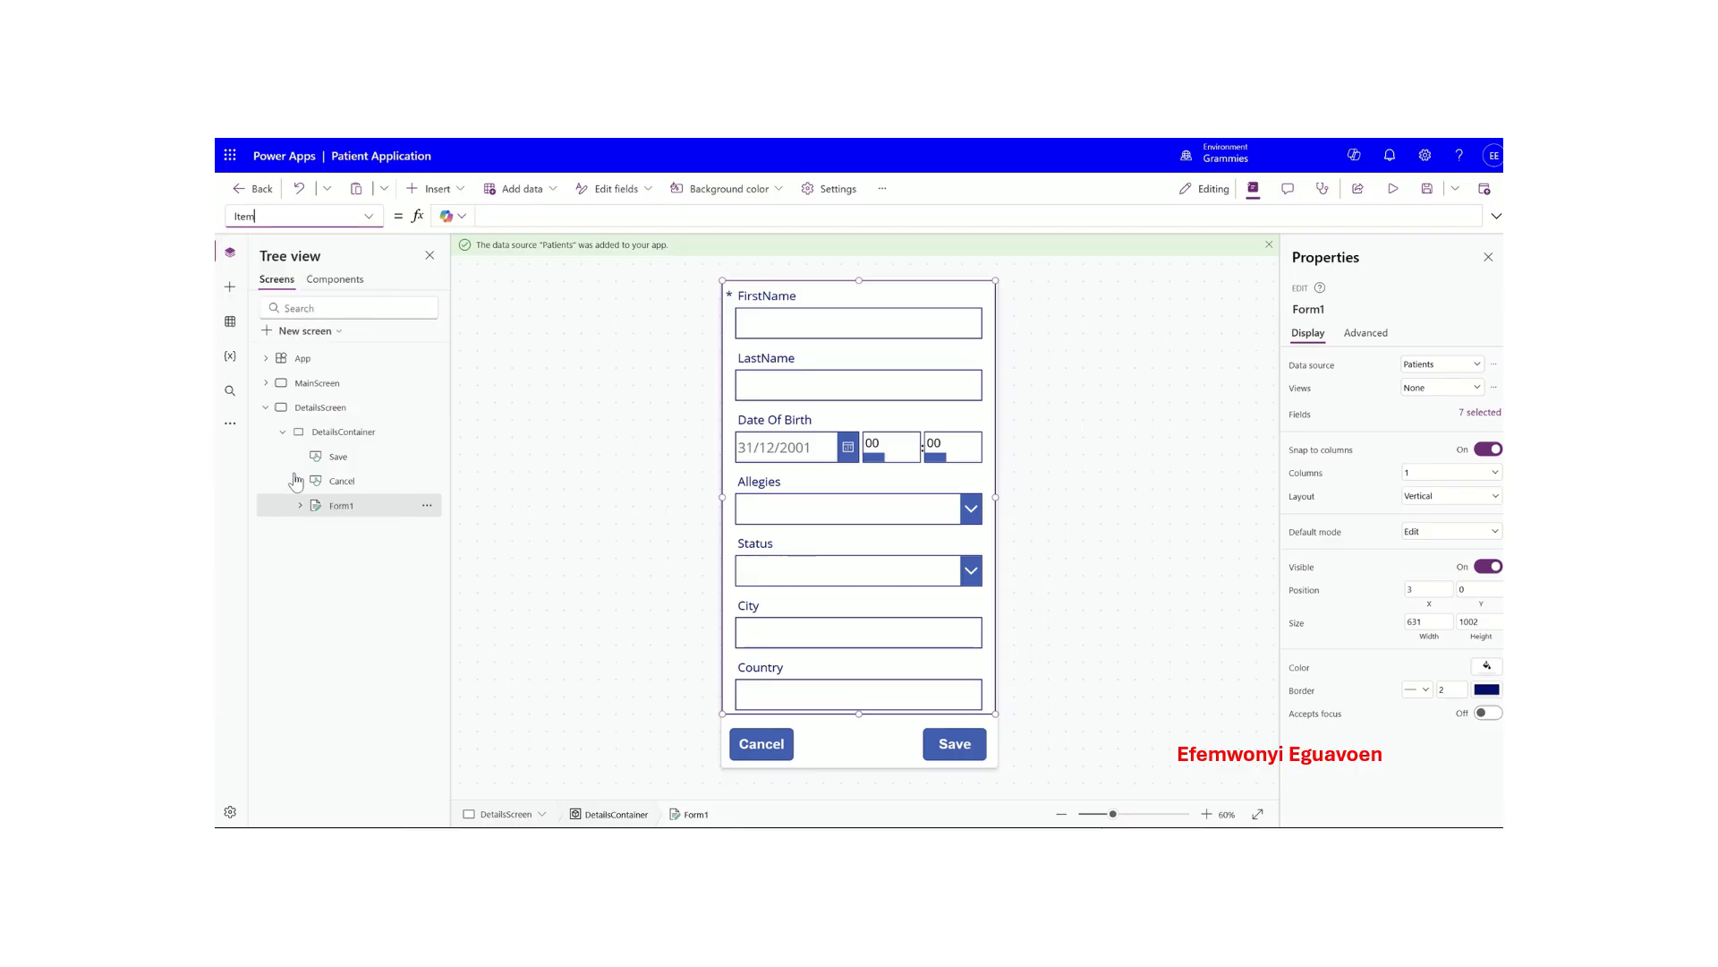
click(505, 215)
mouse_move(537, 225)
mouse_down()
mouse_move(529, 268)
mouse_move(540, 218)
mouse_up()
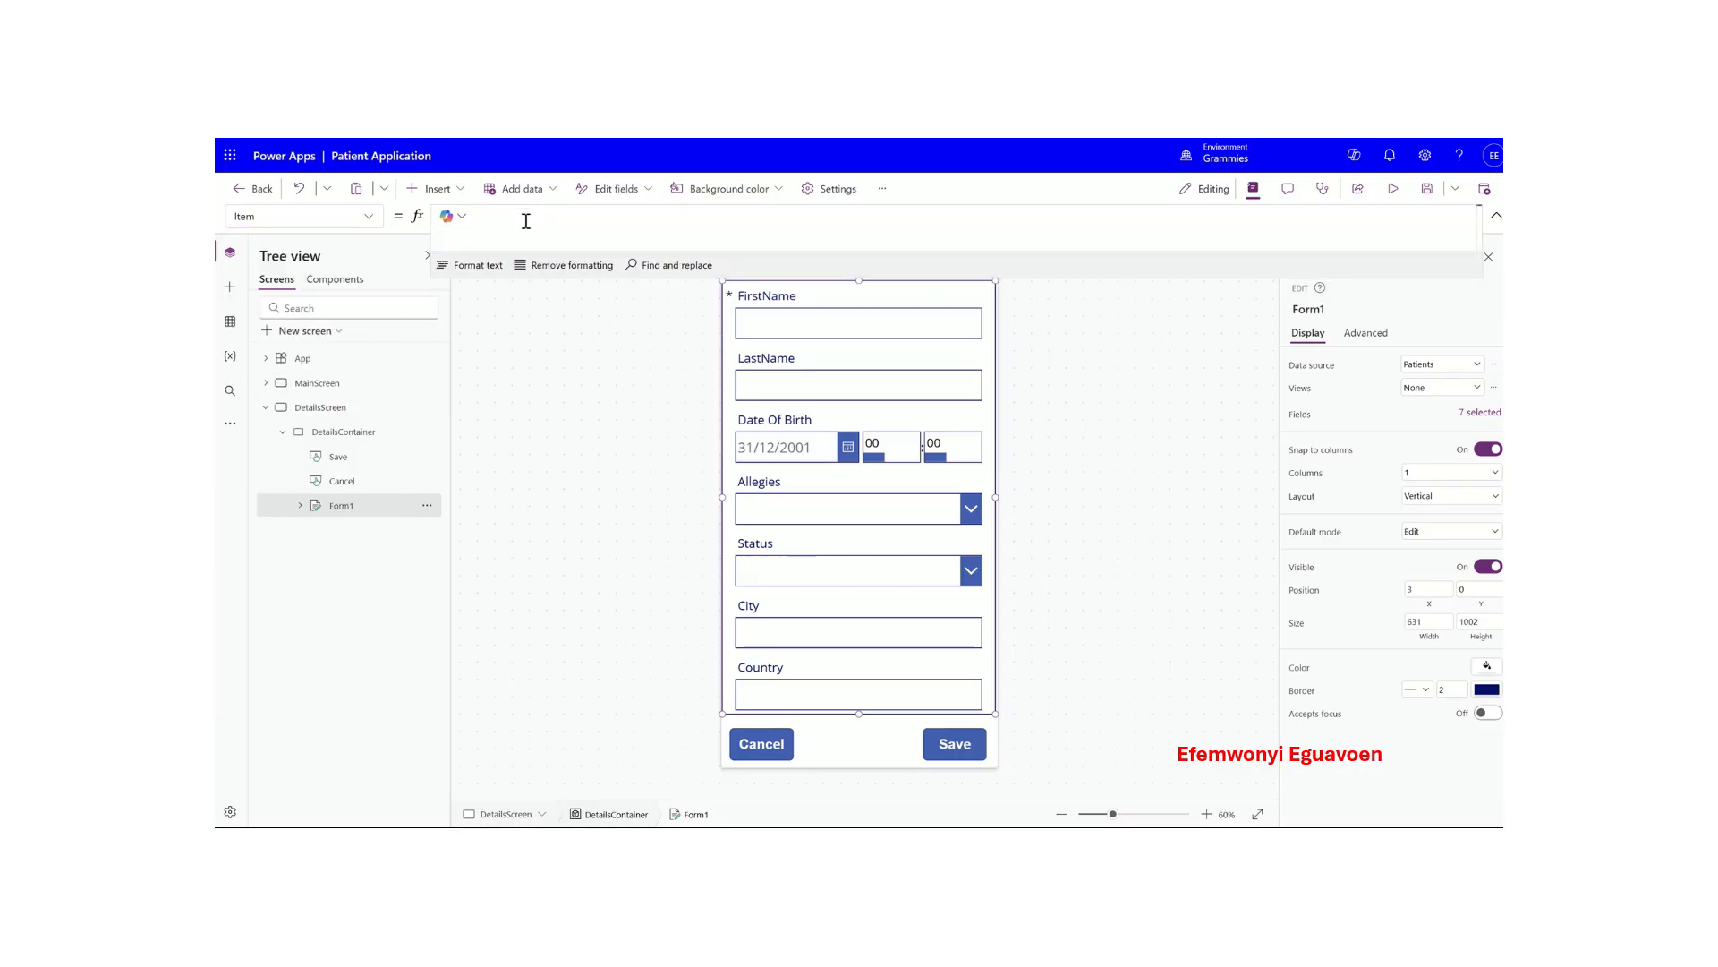
text(Gall)
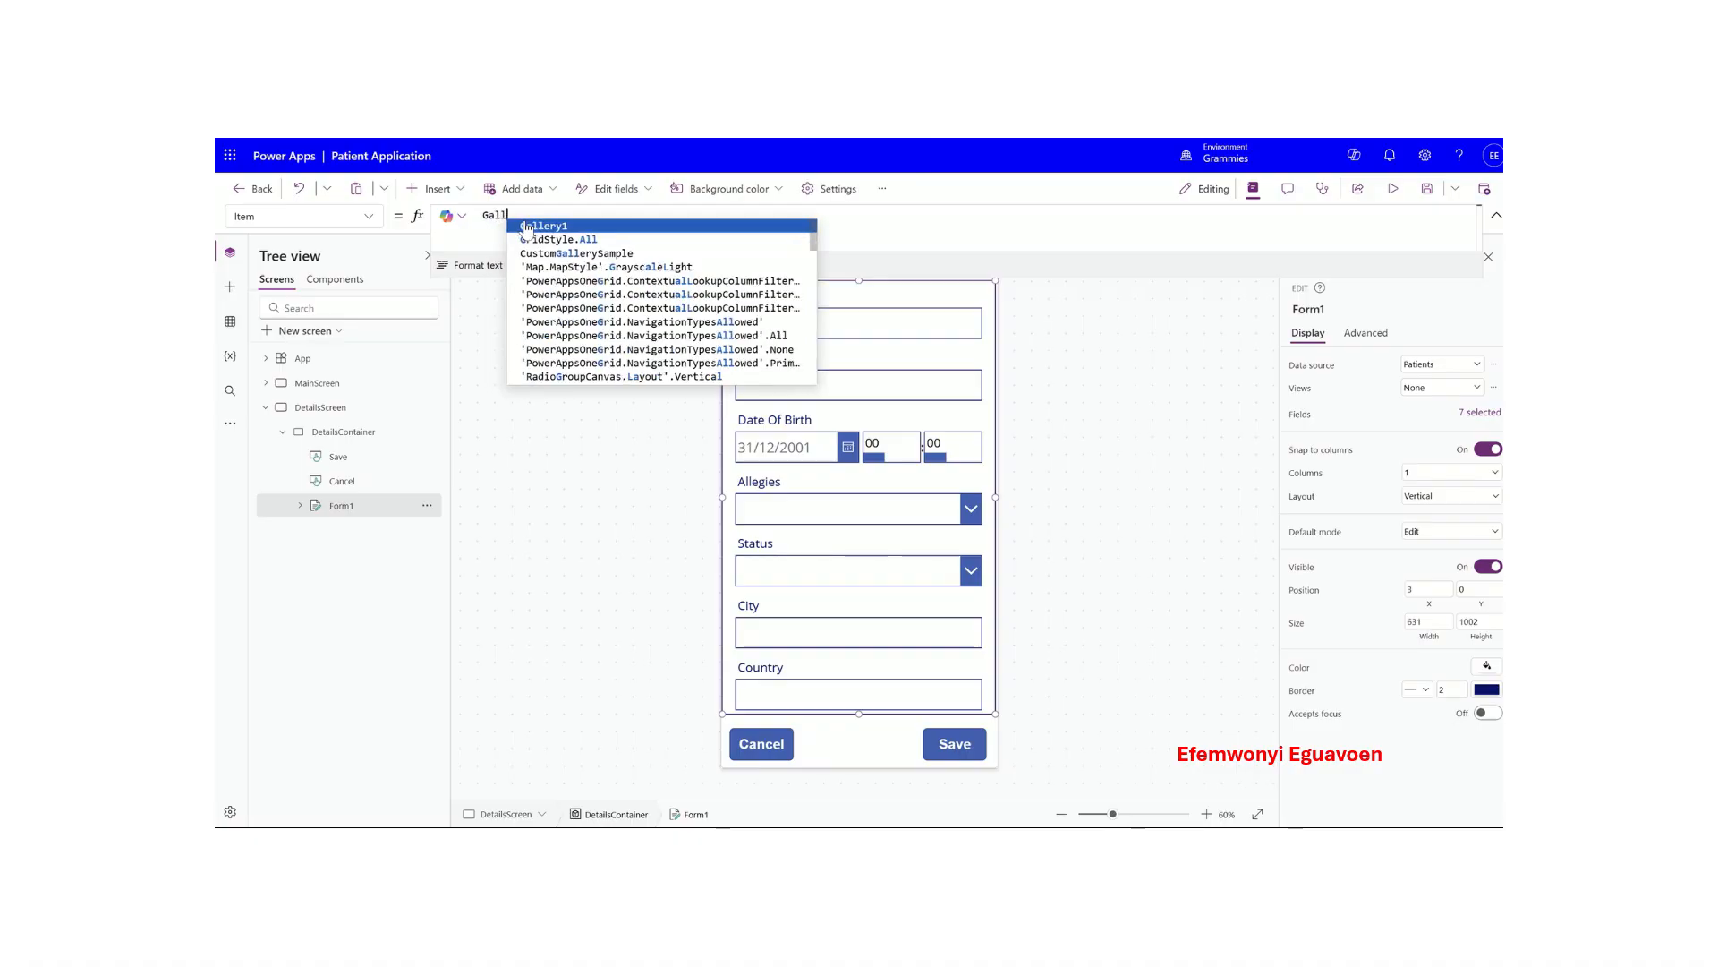
key(Tab)
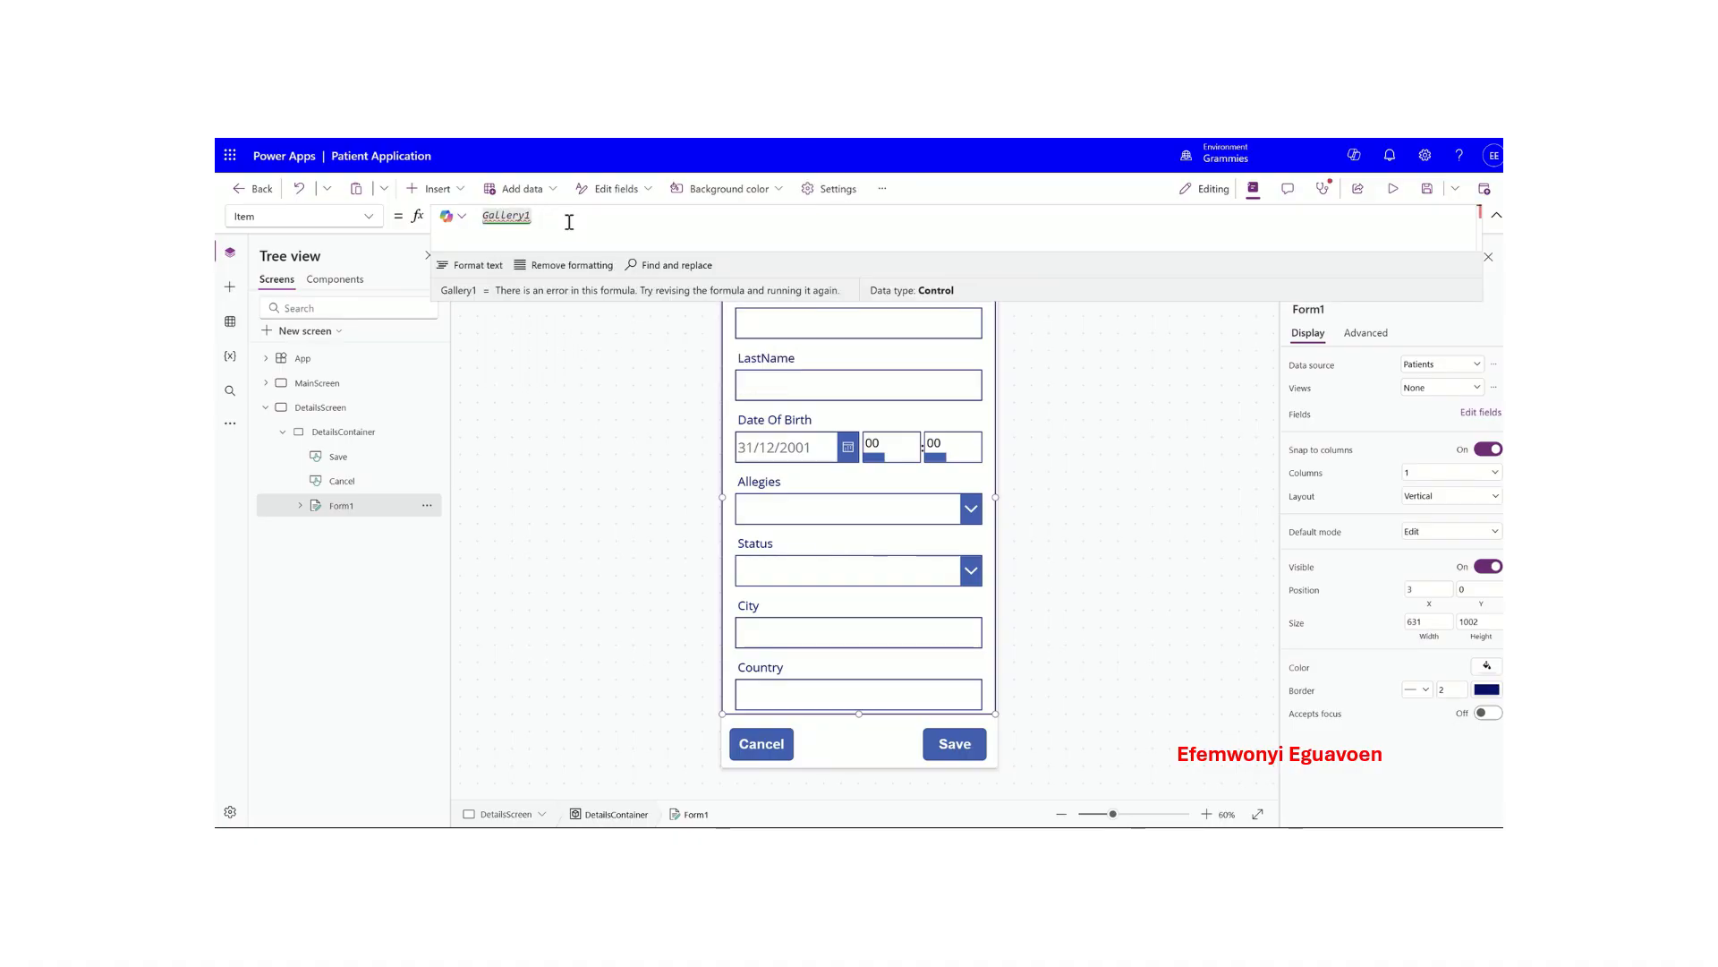
text(.Selected)
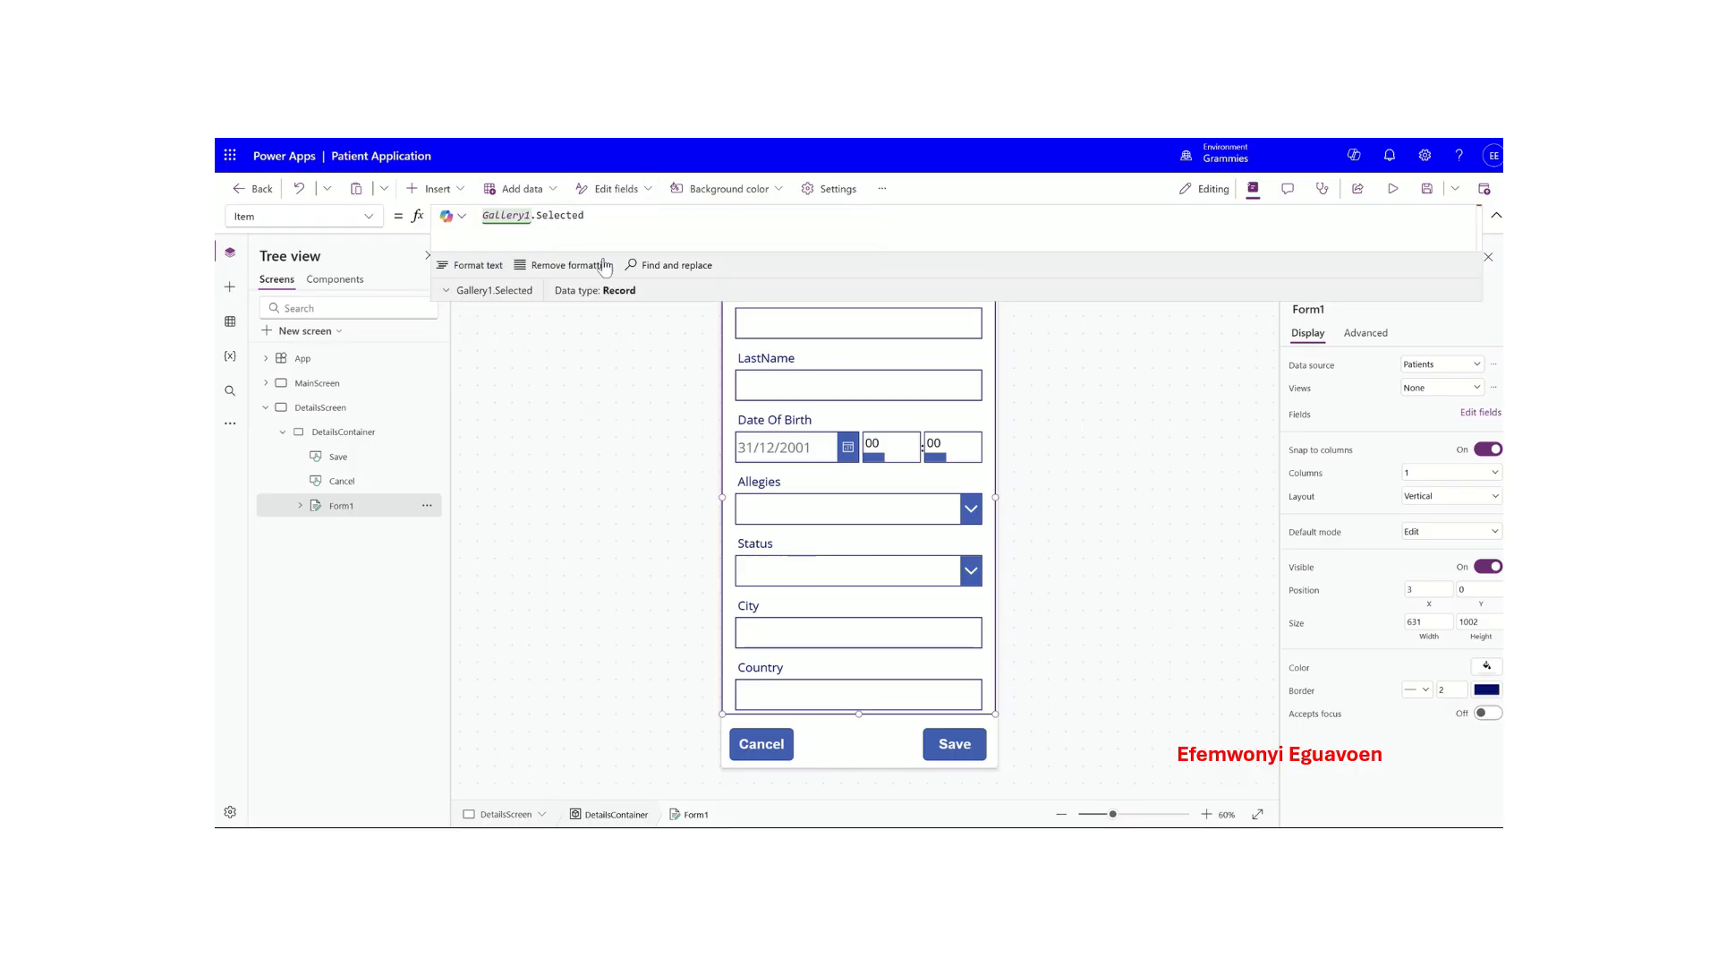
click(573, 465)
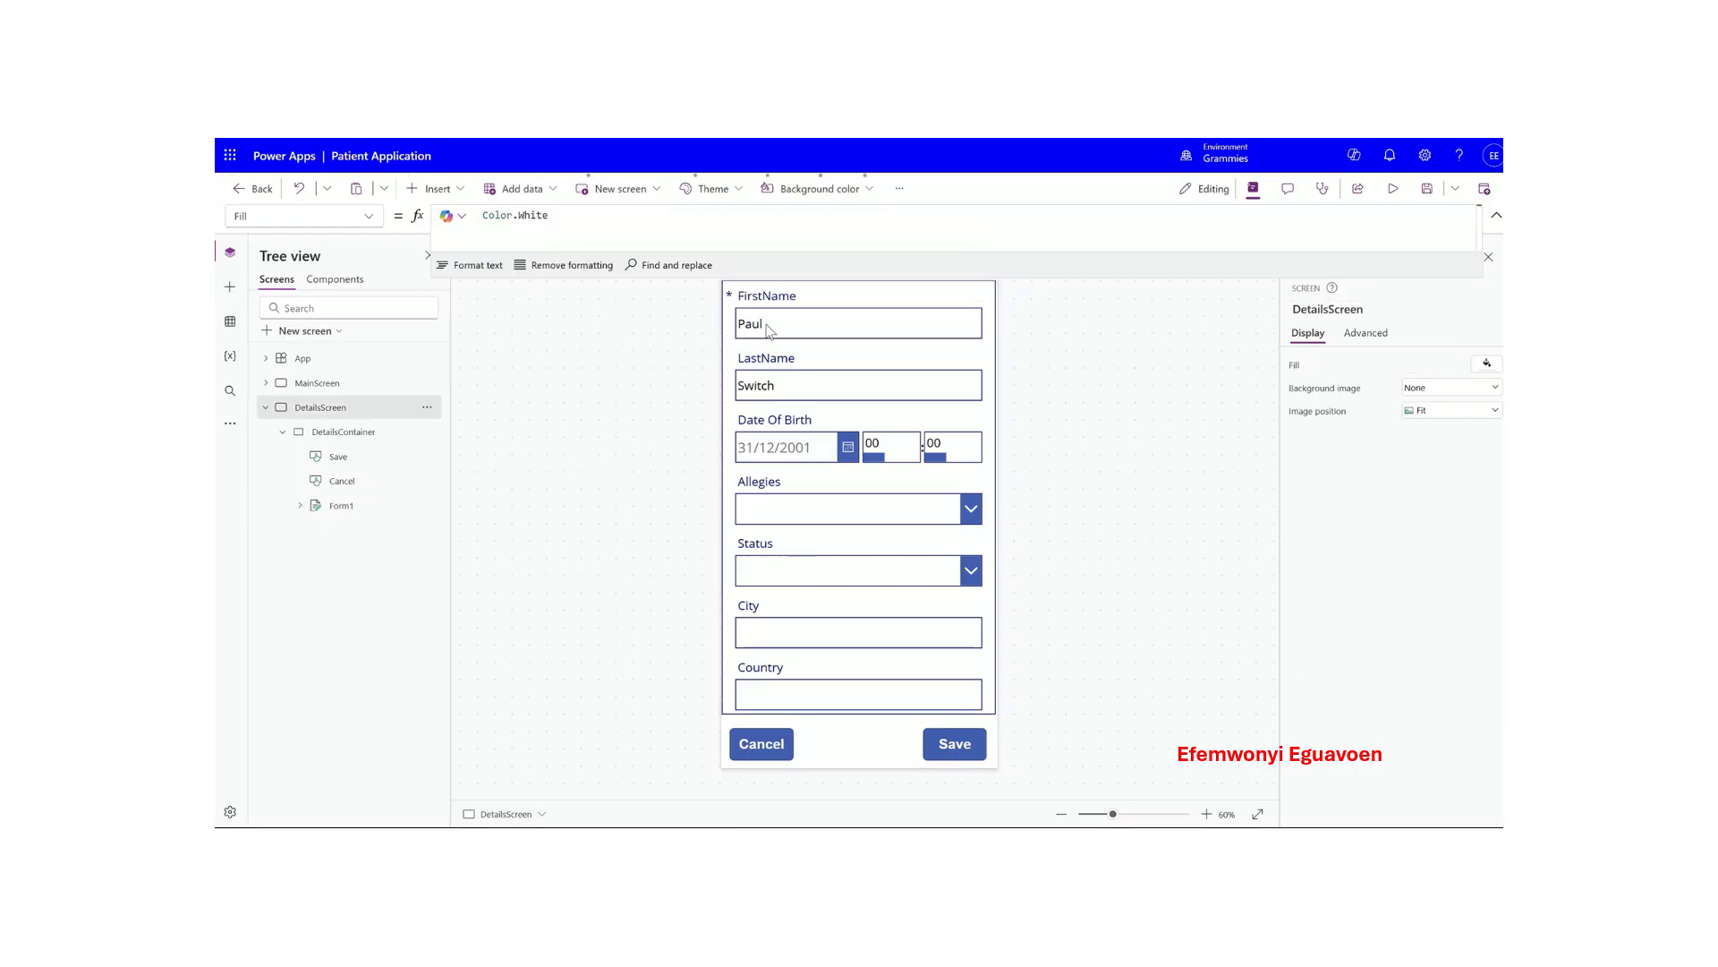
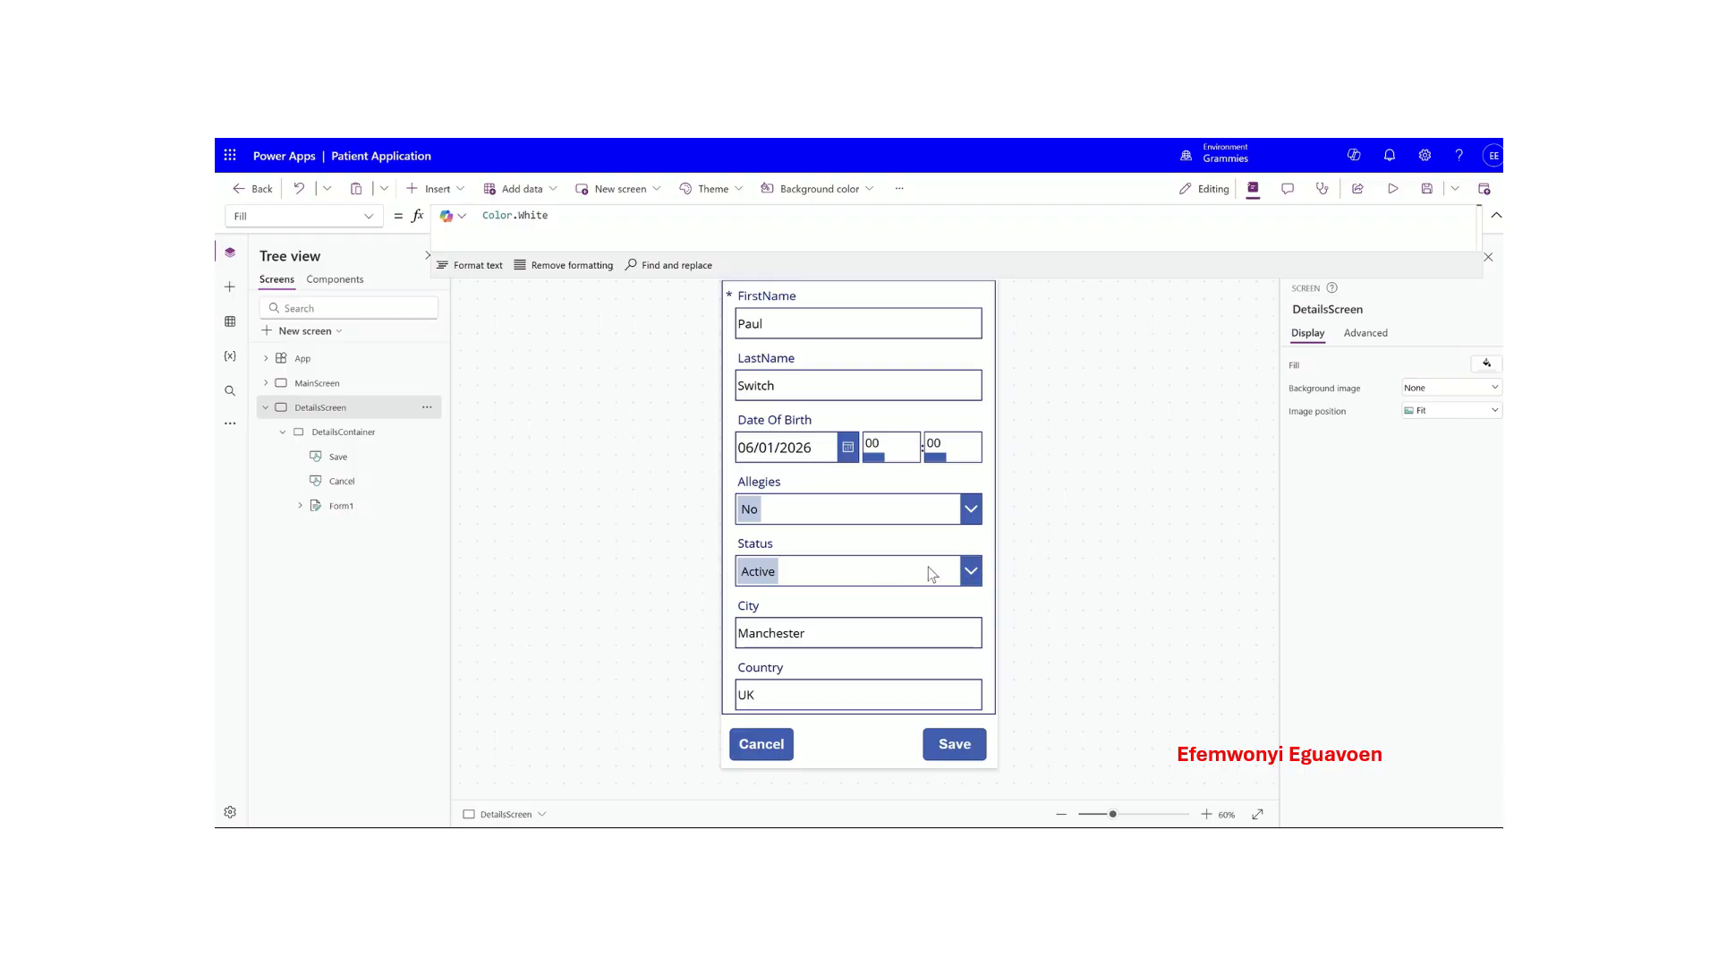
- Replace the Save button's OnSelect false with SubmitForm(Form1) and shrink the button to 133 × 48
click(935, 743)
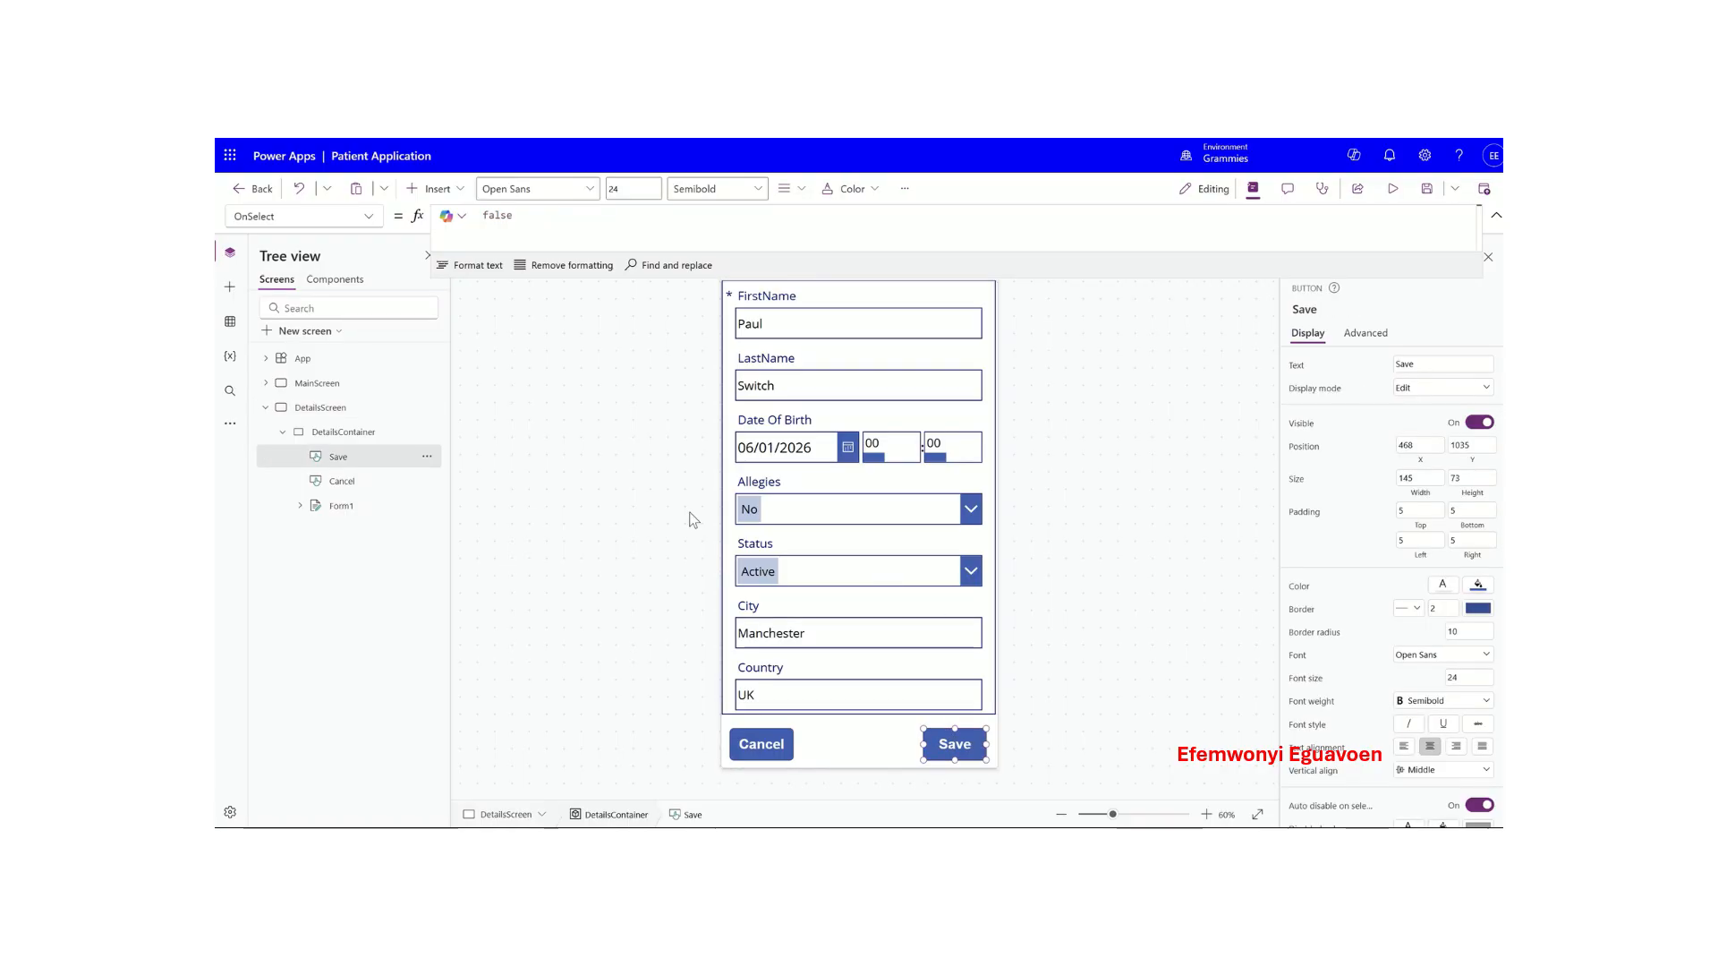
drag(535, 215, 462, 215)
key(BackSpace)
text(subm)
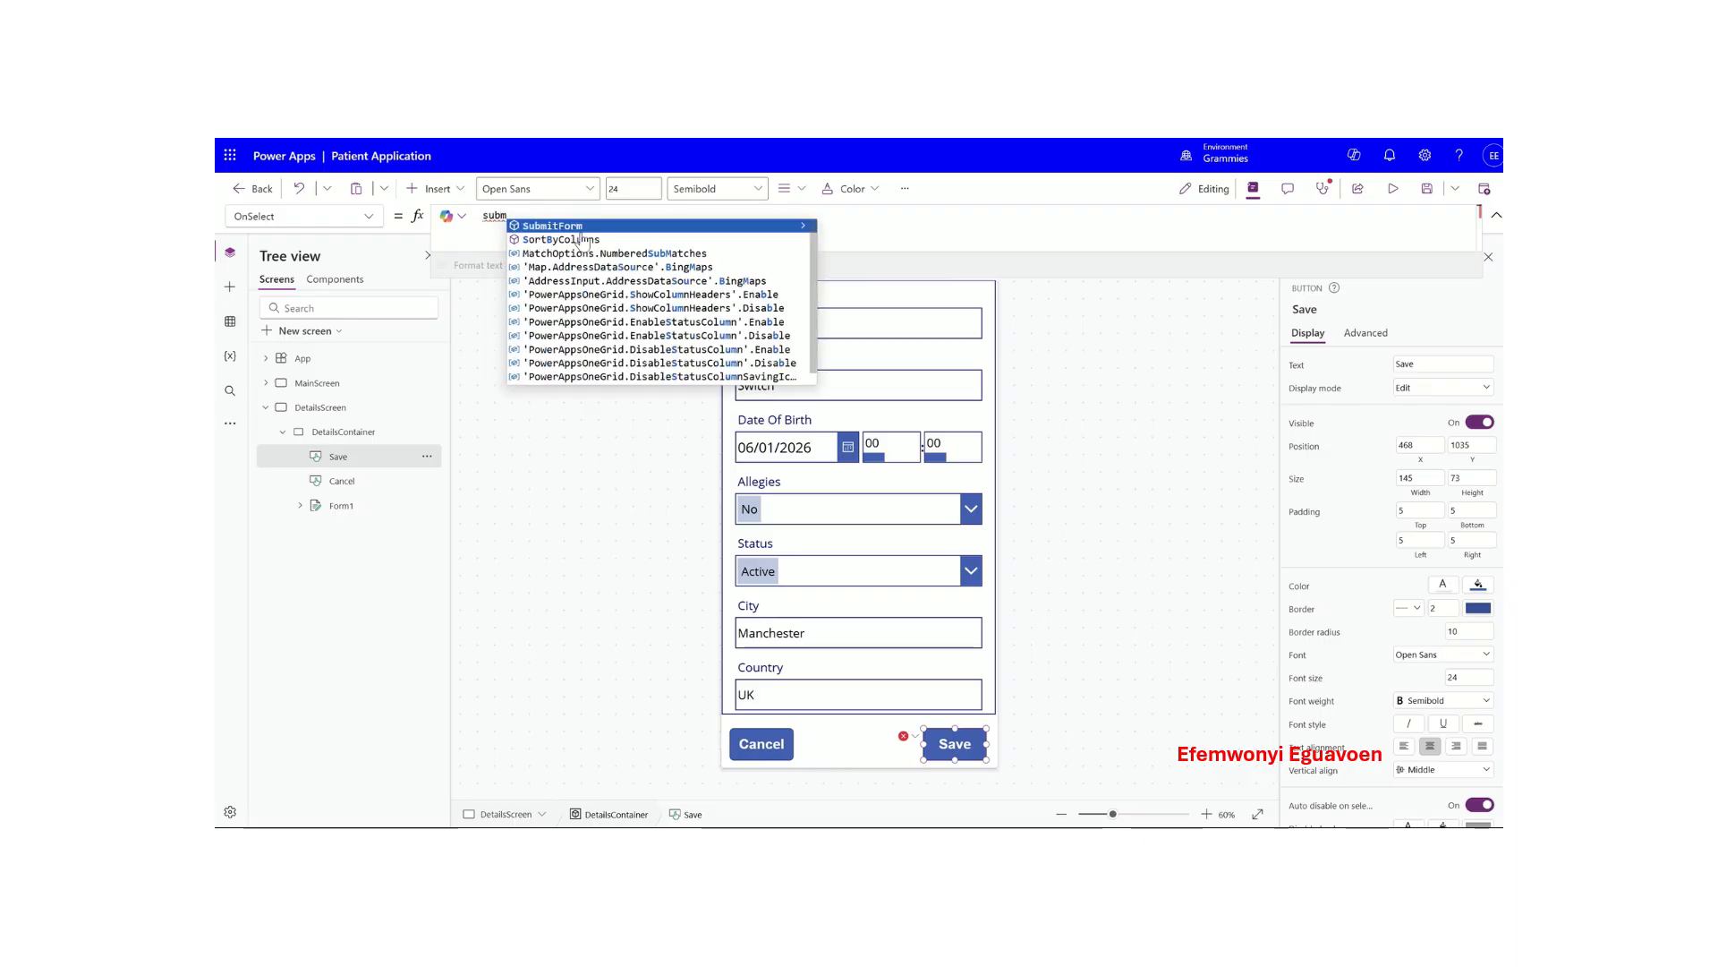
key(Tab)
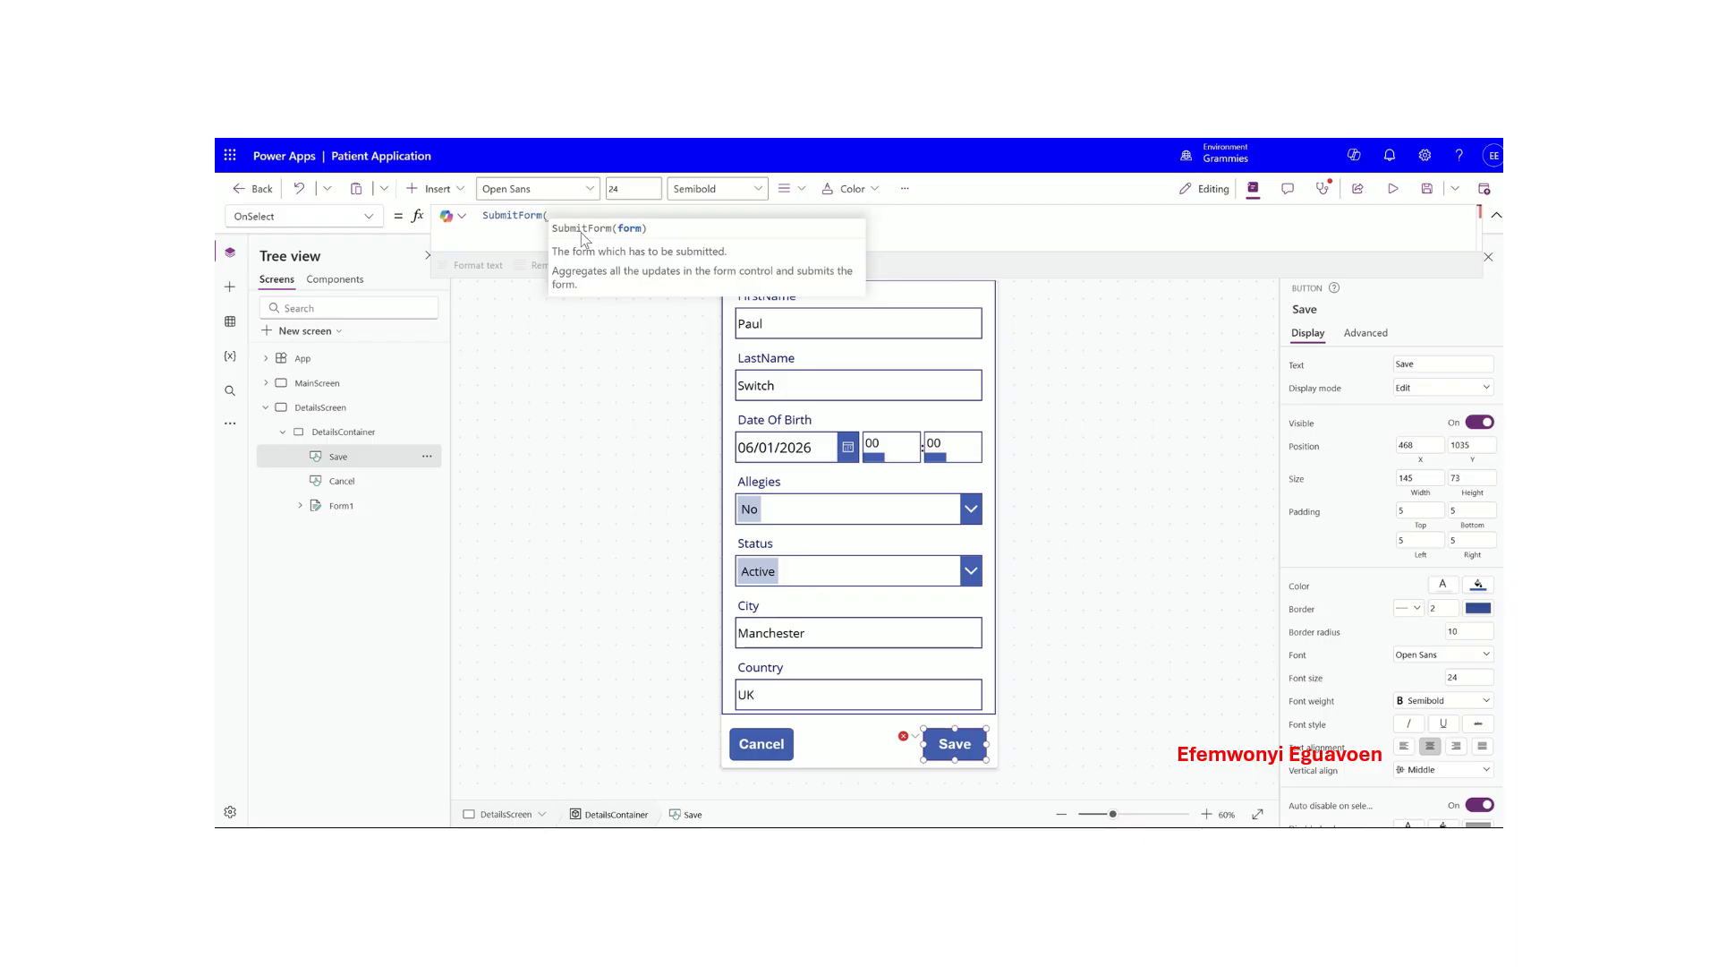
text(E)
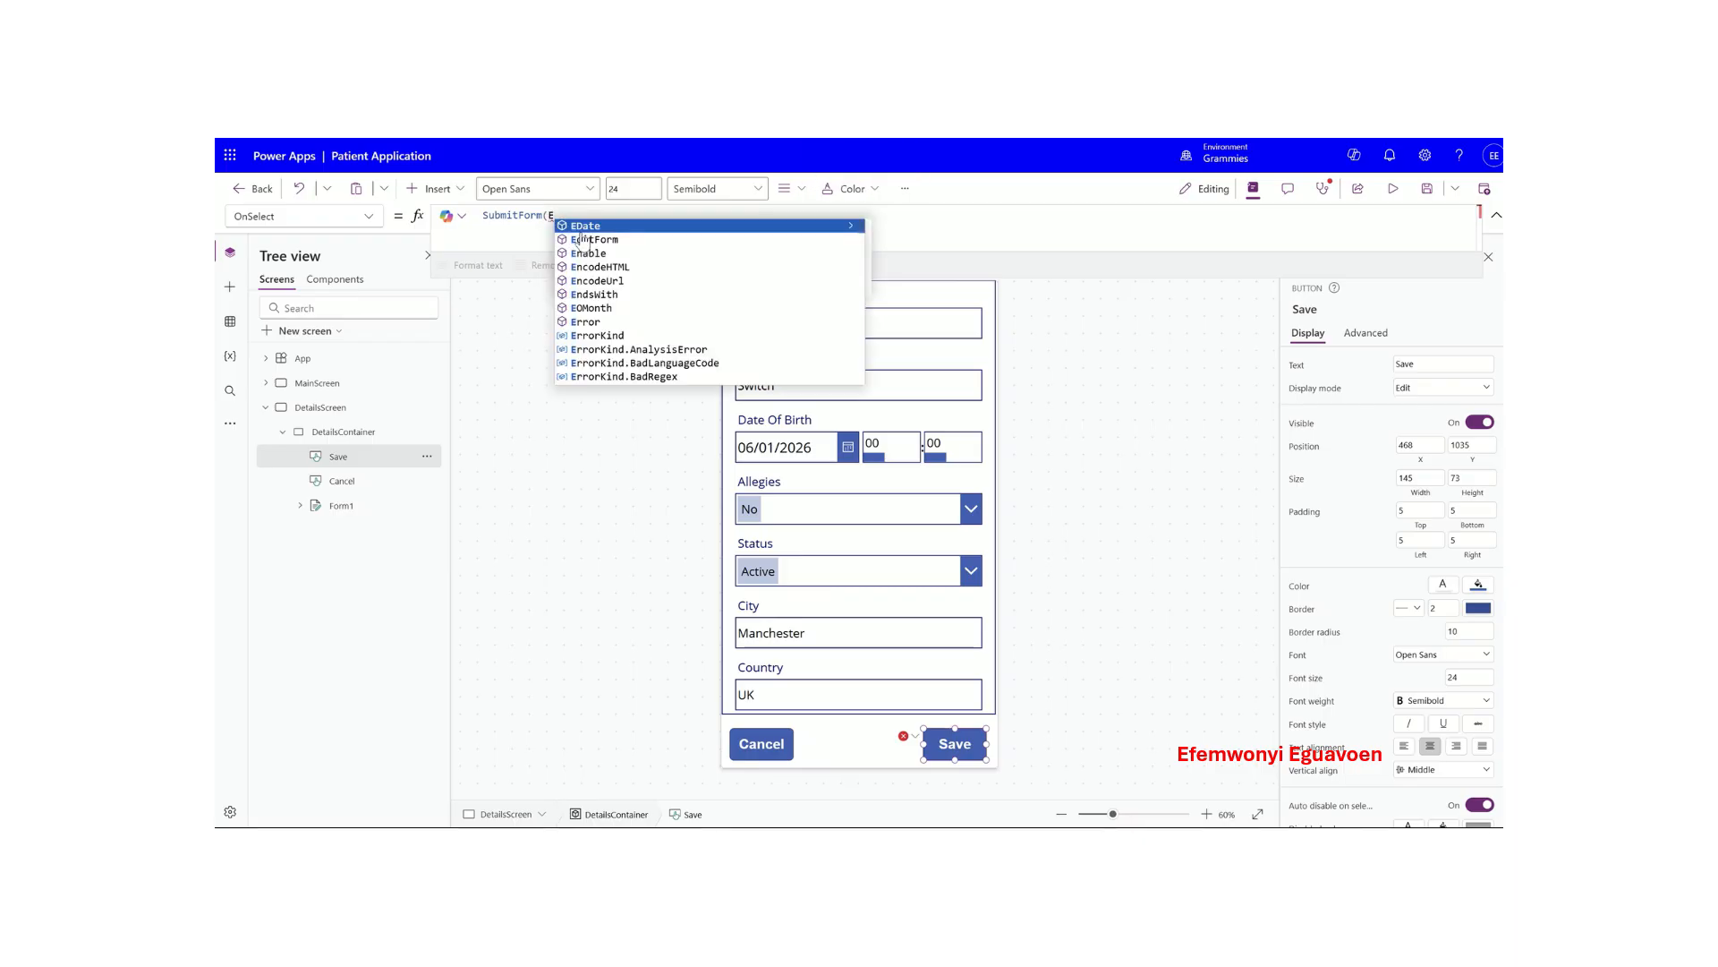
text(di)
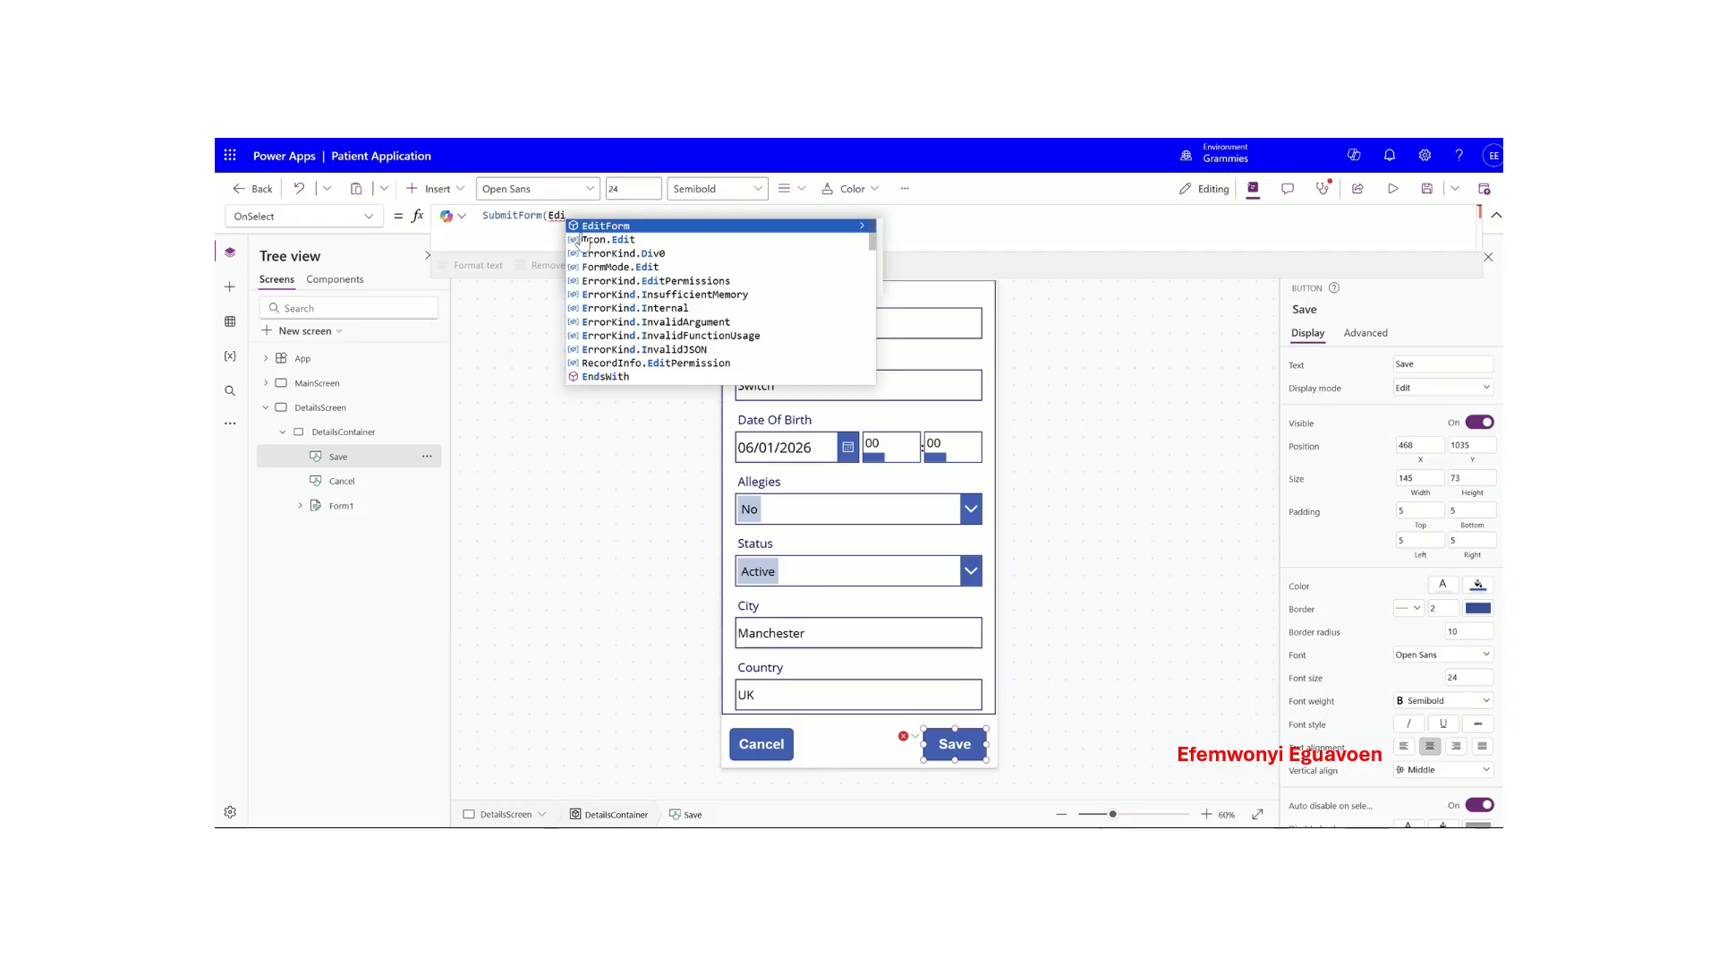
click(694, 225)
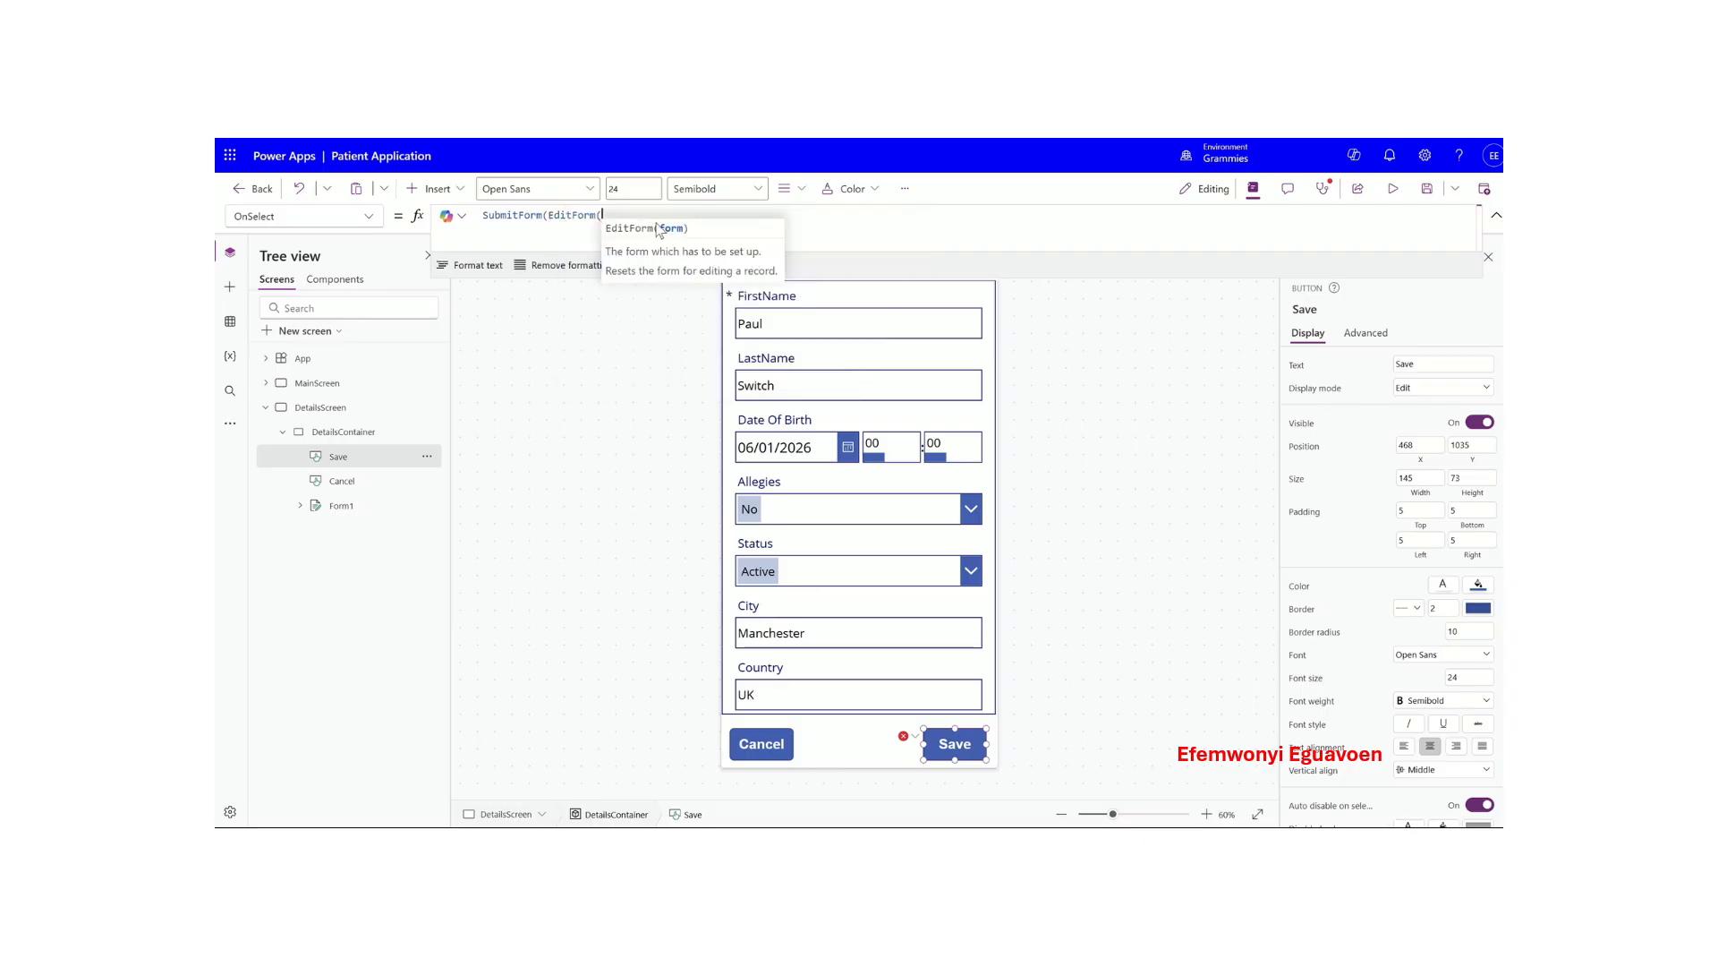
key(BackSpace)
key(BackSpace)
key(BackSpace)
key(BackSpace)
key(BackSpace)
key(BackSpace)
key(BackSpace)
key(BackSpace)
key(BackSpace)
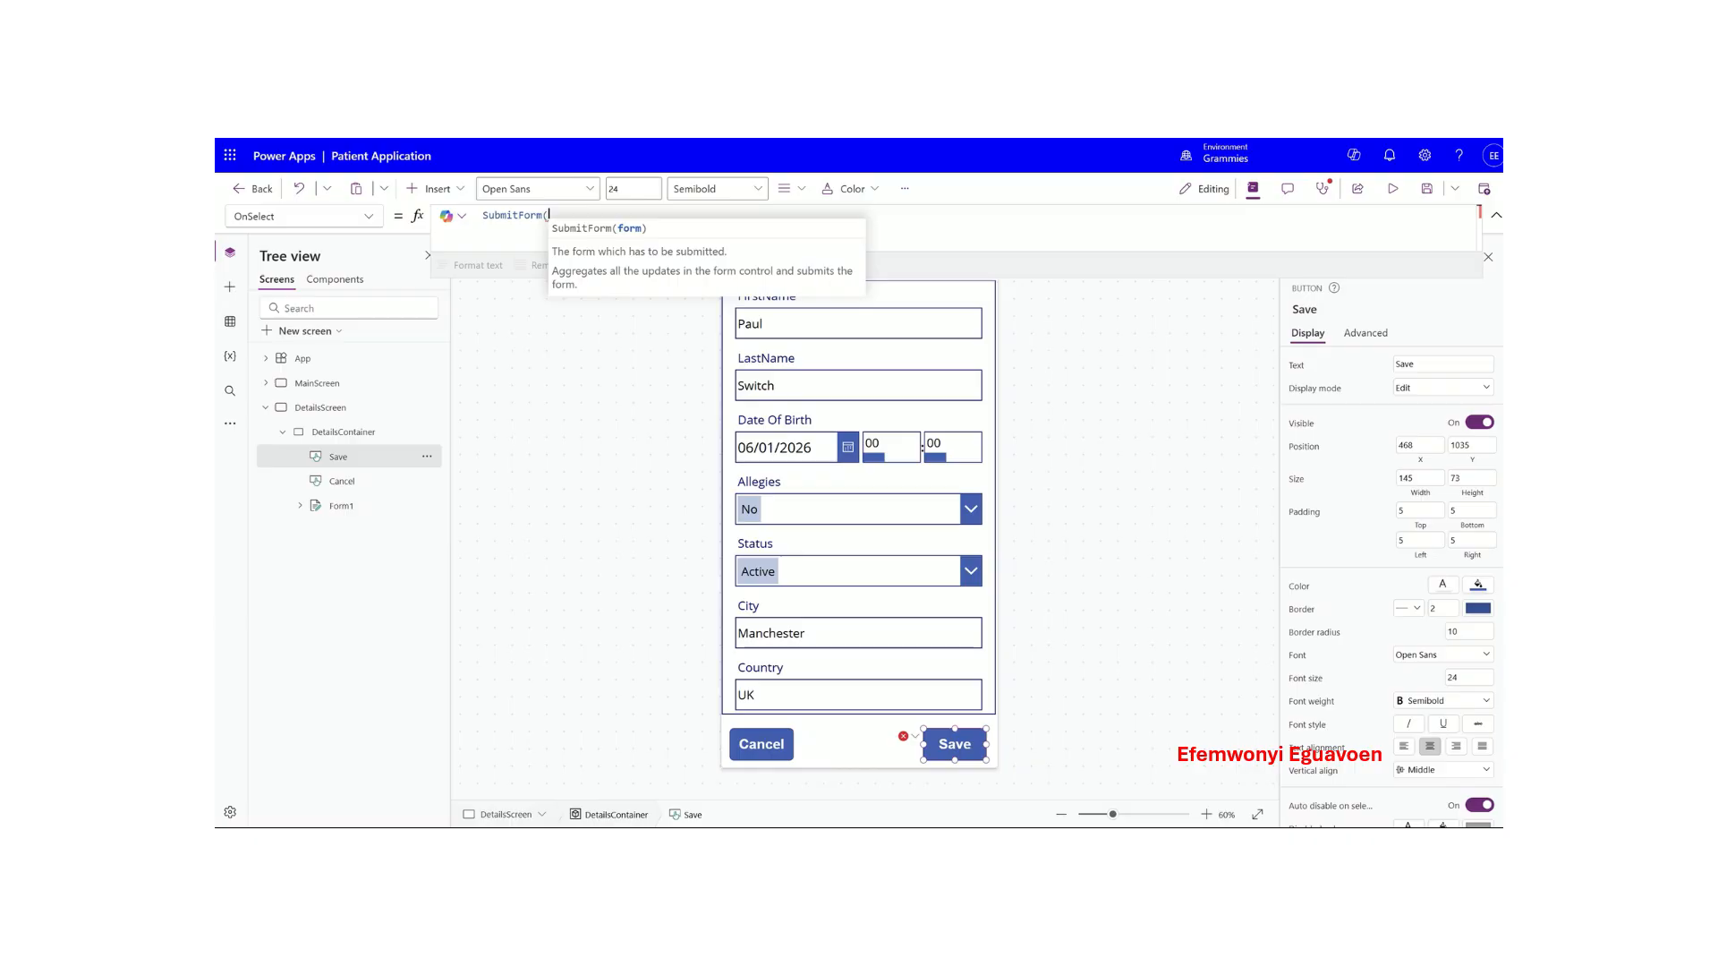
click(748, 141)
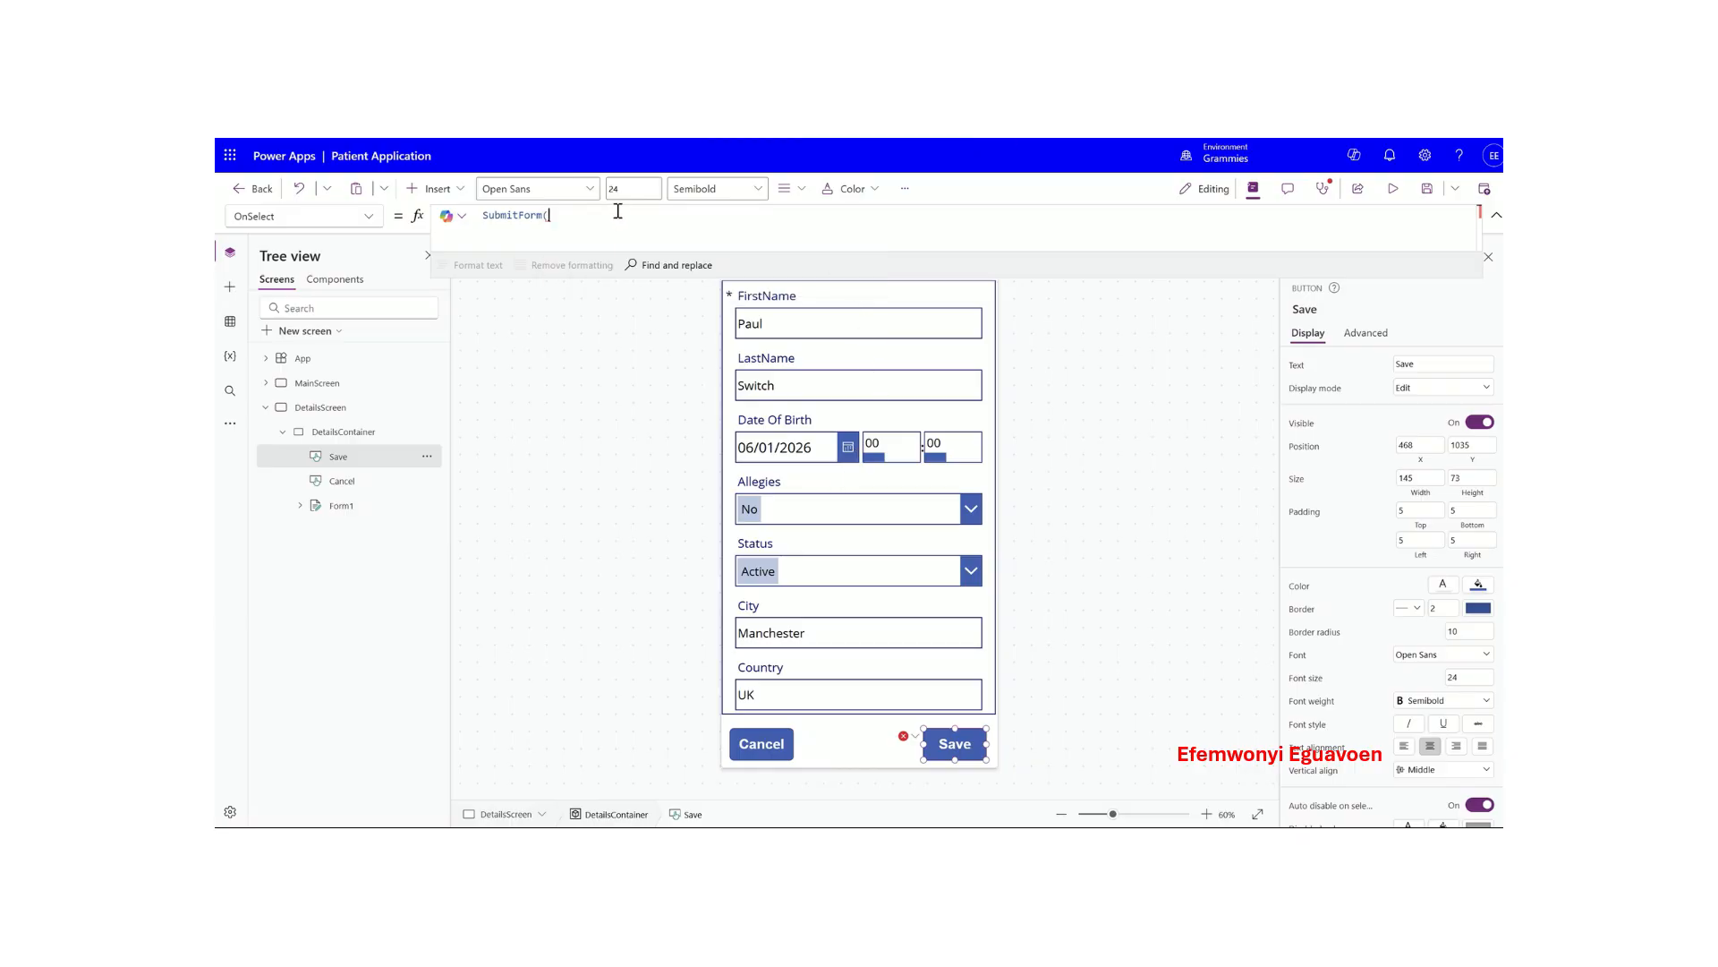
text(form)
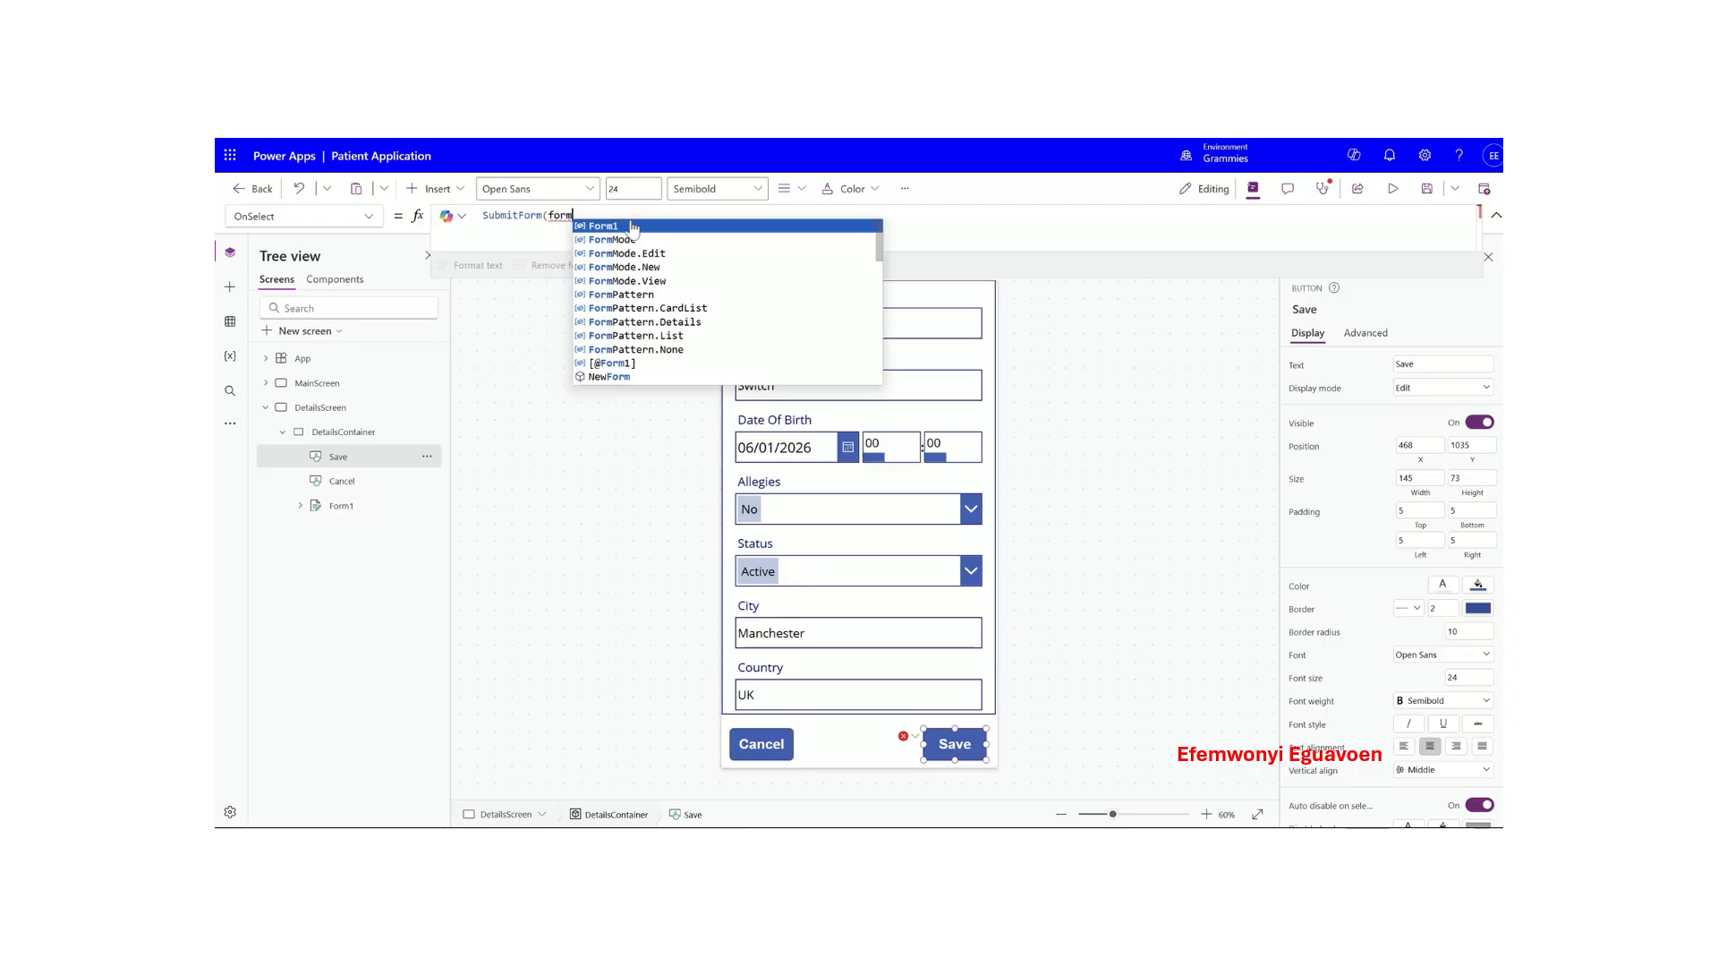
click(631, 224)
text())
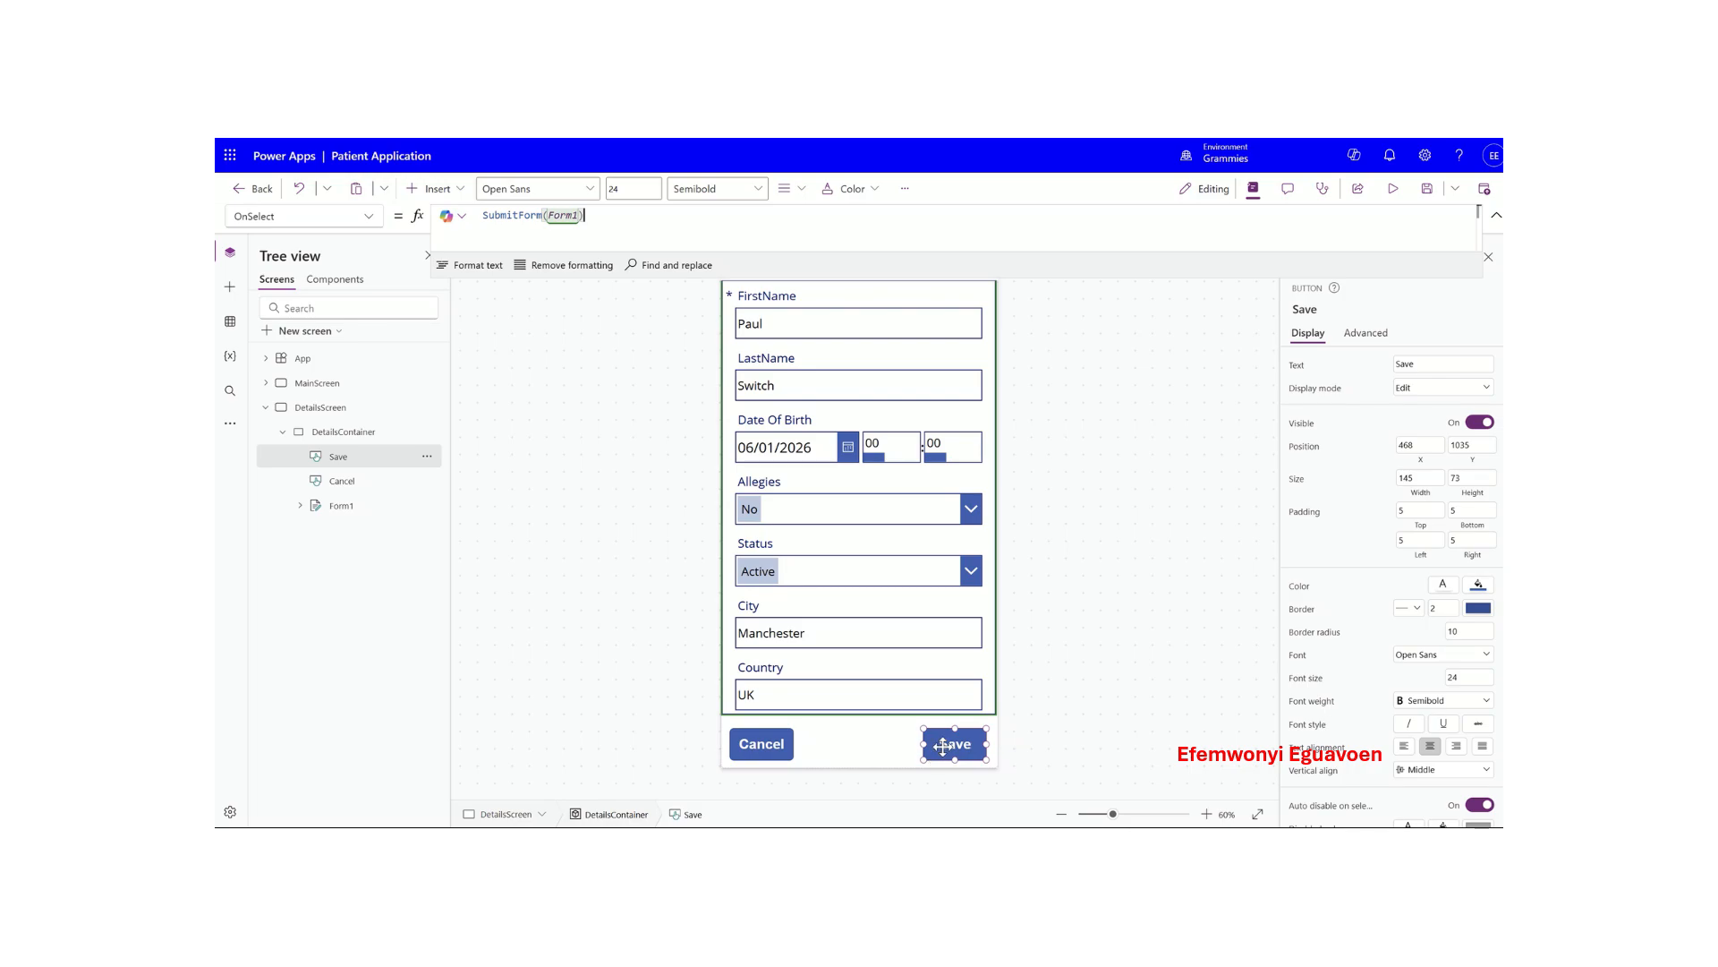
drag(923, 726, 931, 742)
- Shorten the Cancel button and start its OnSelect with Back(); in place of false
click(781, 741)
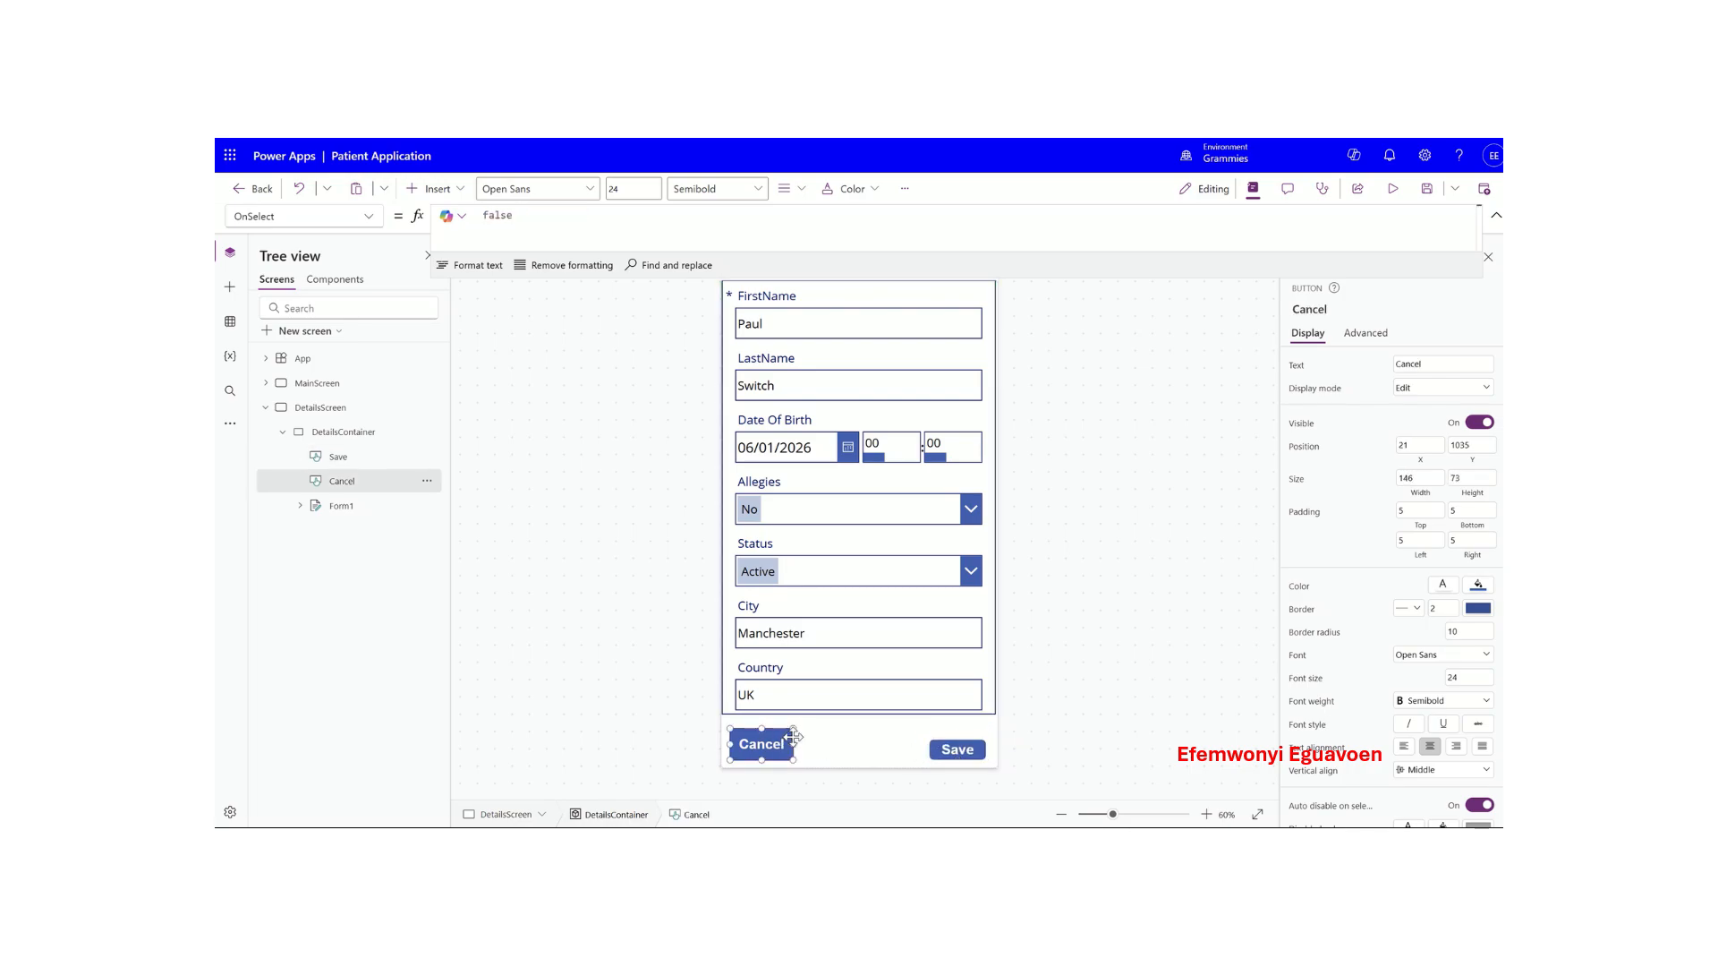
drag(793, 730, 790, 740)
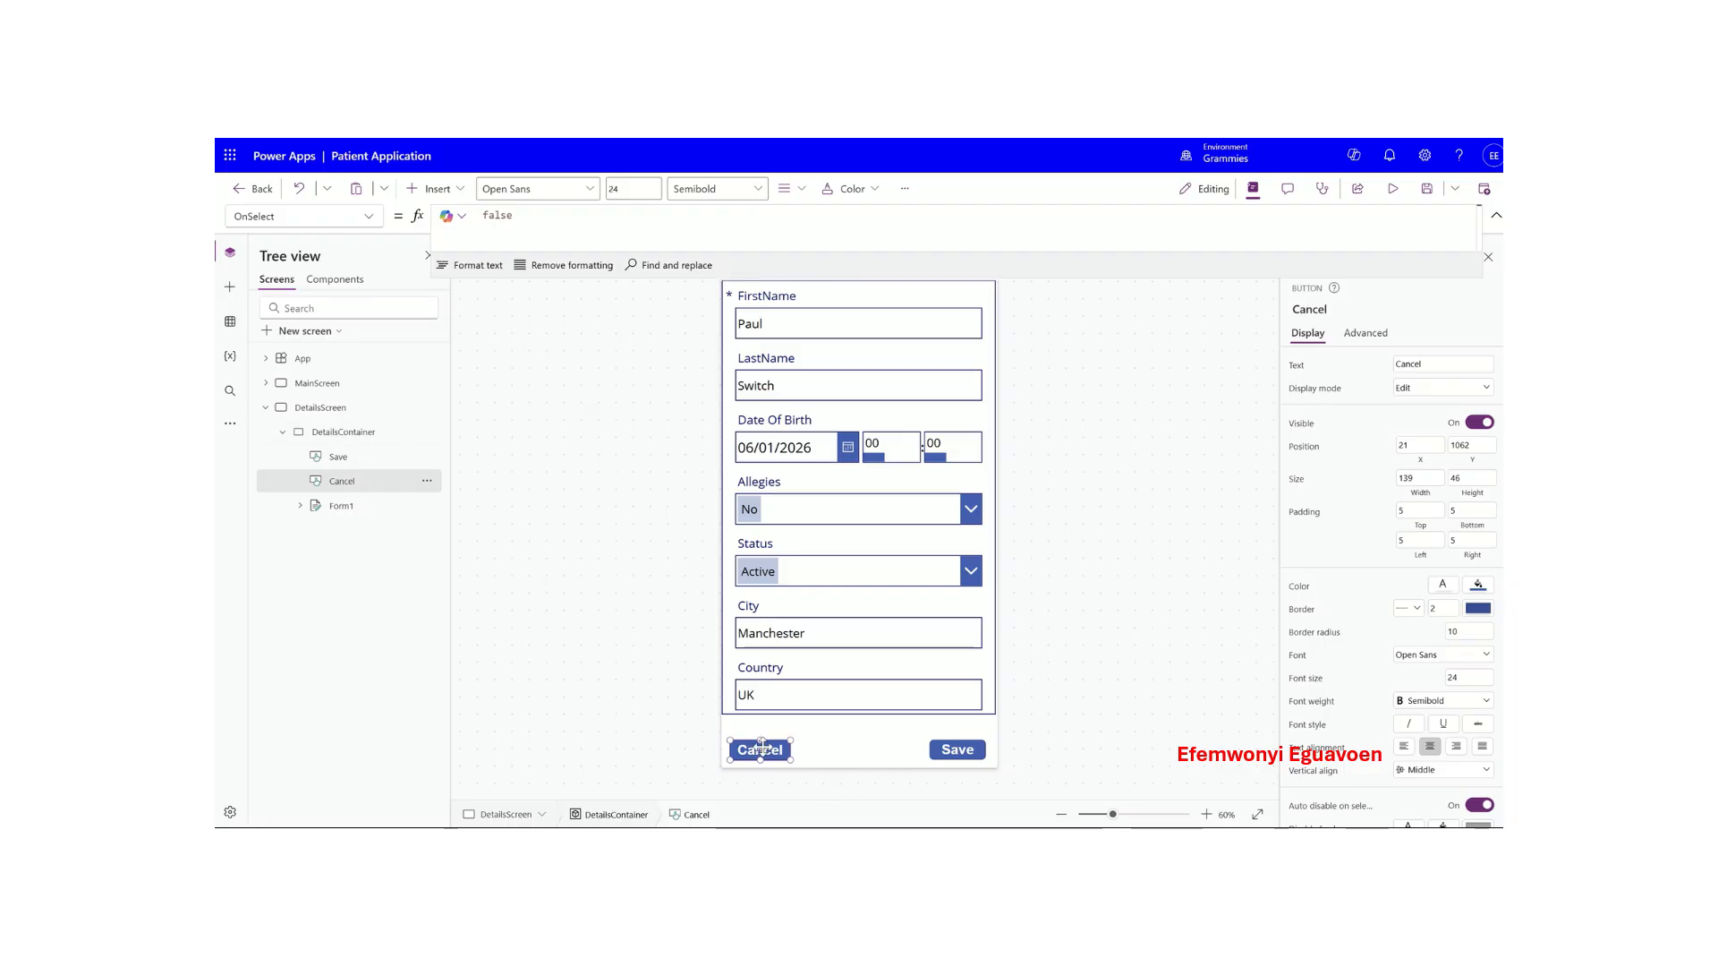
double_click(518, 218)
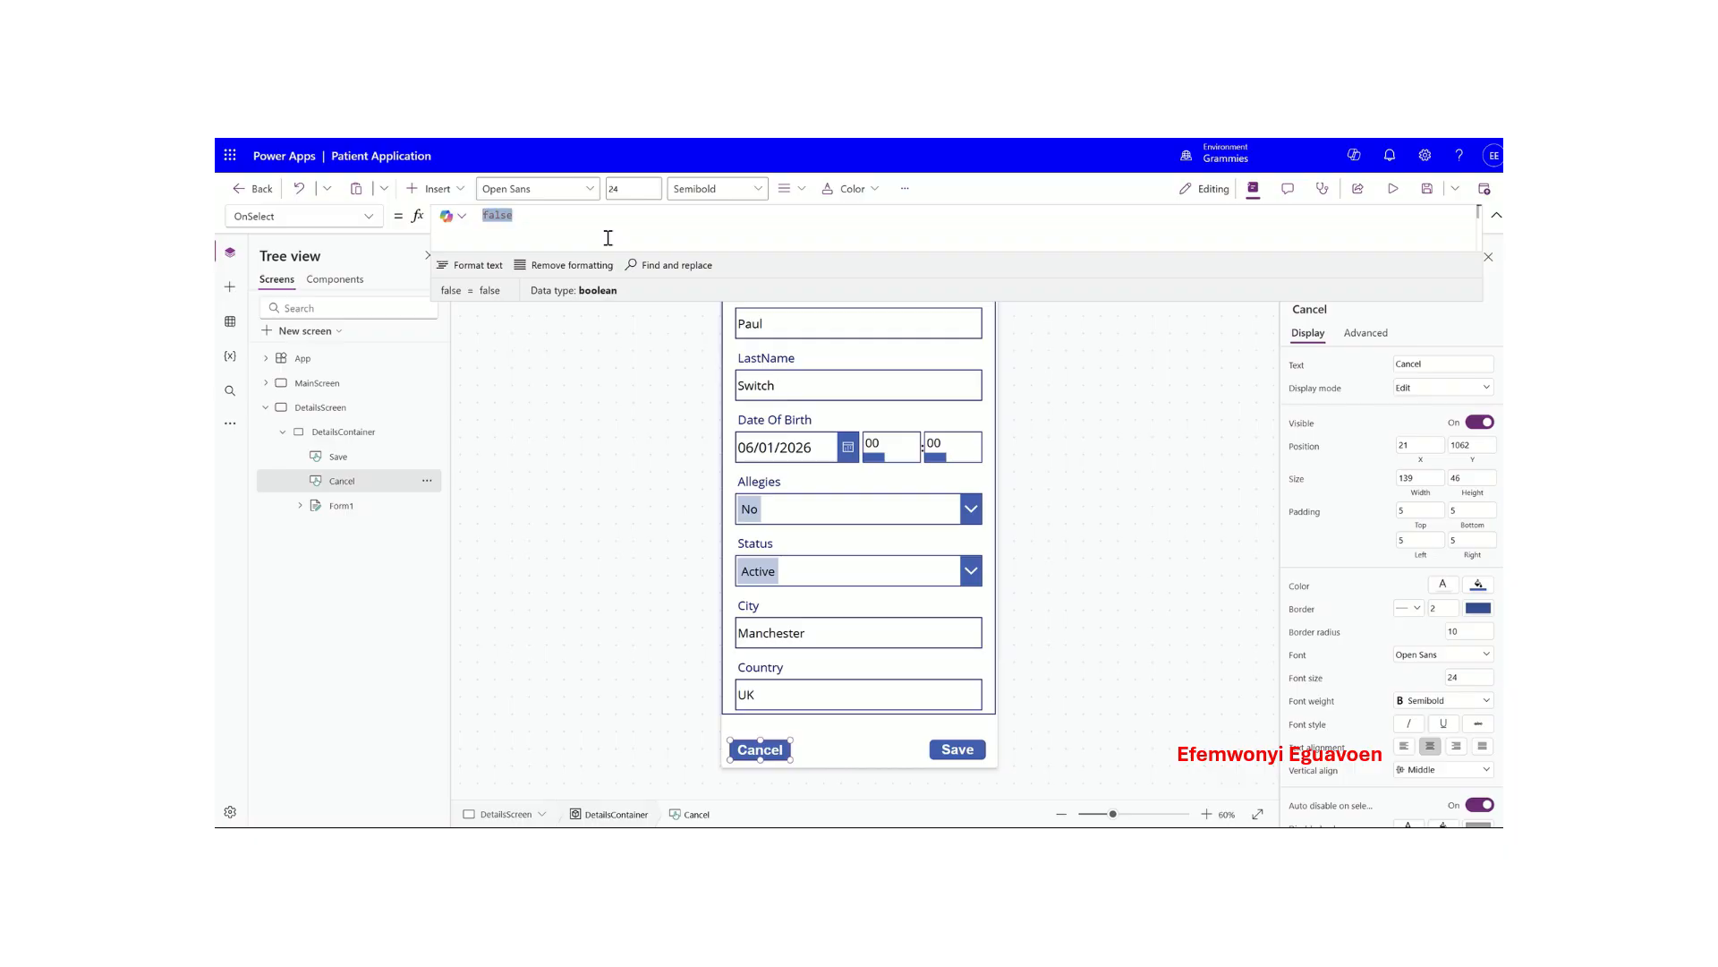
key(BackSpace)
text(Back()
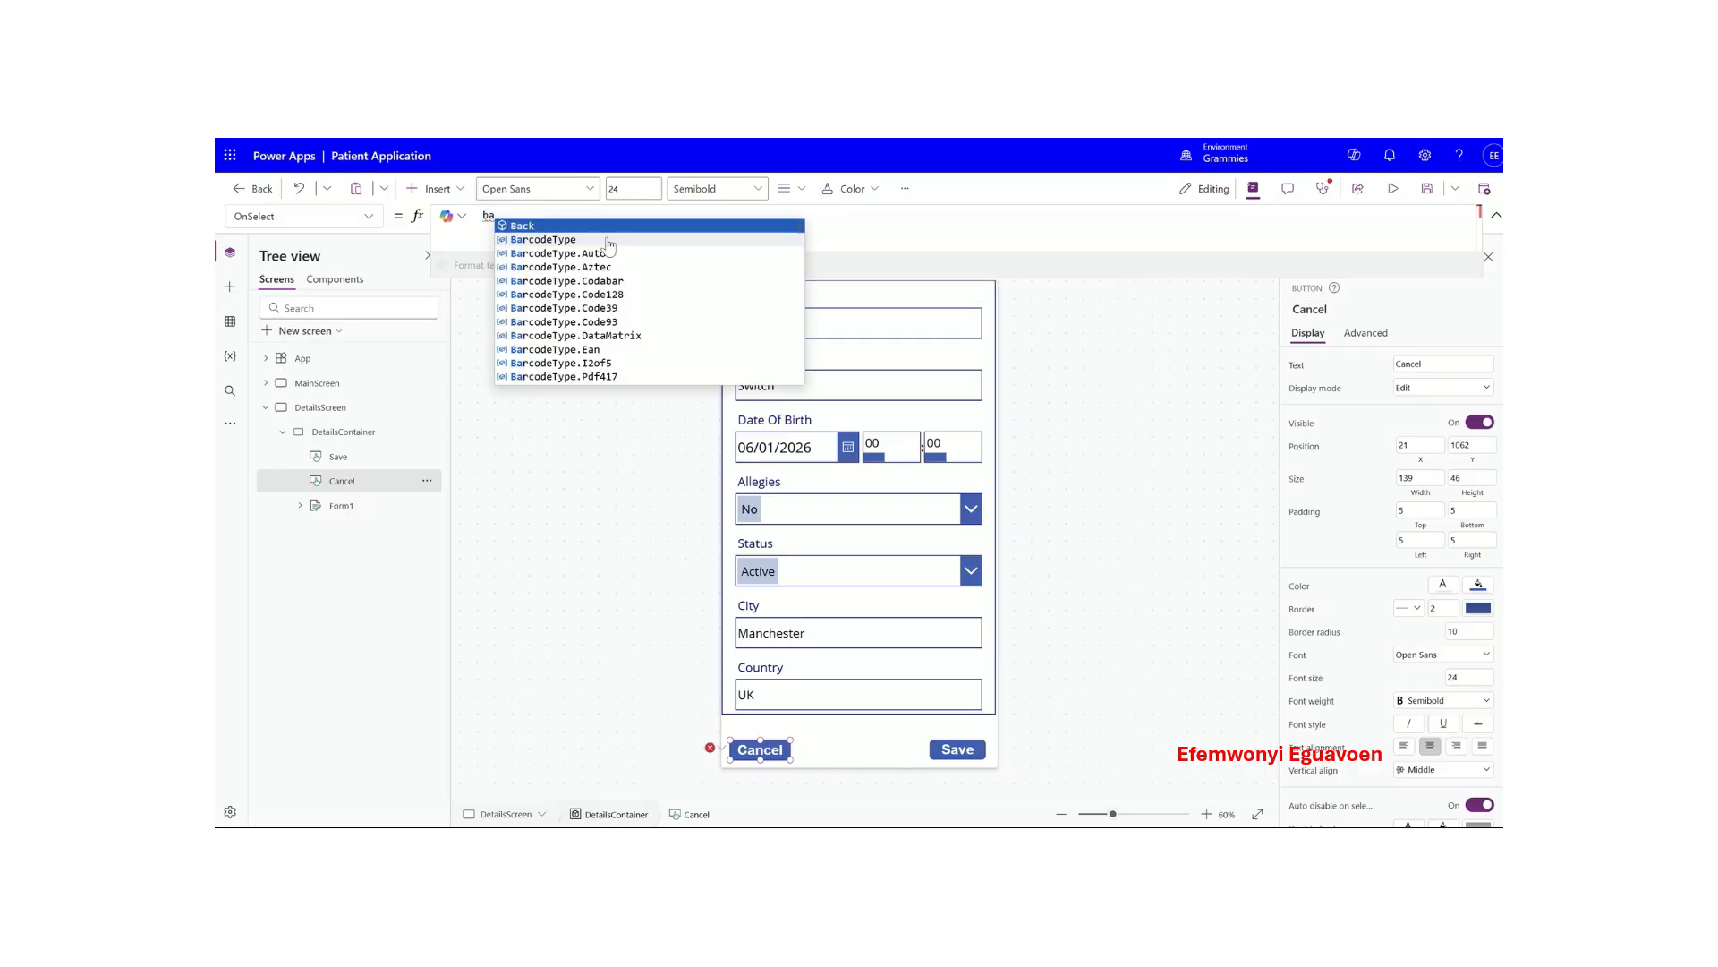
text())
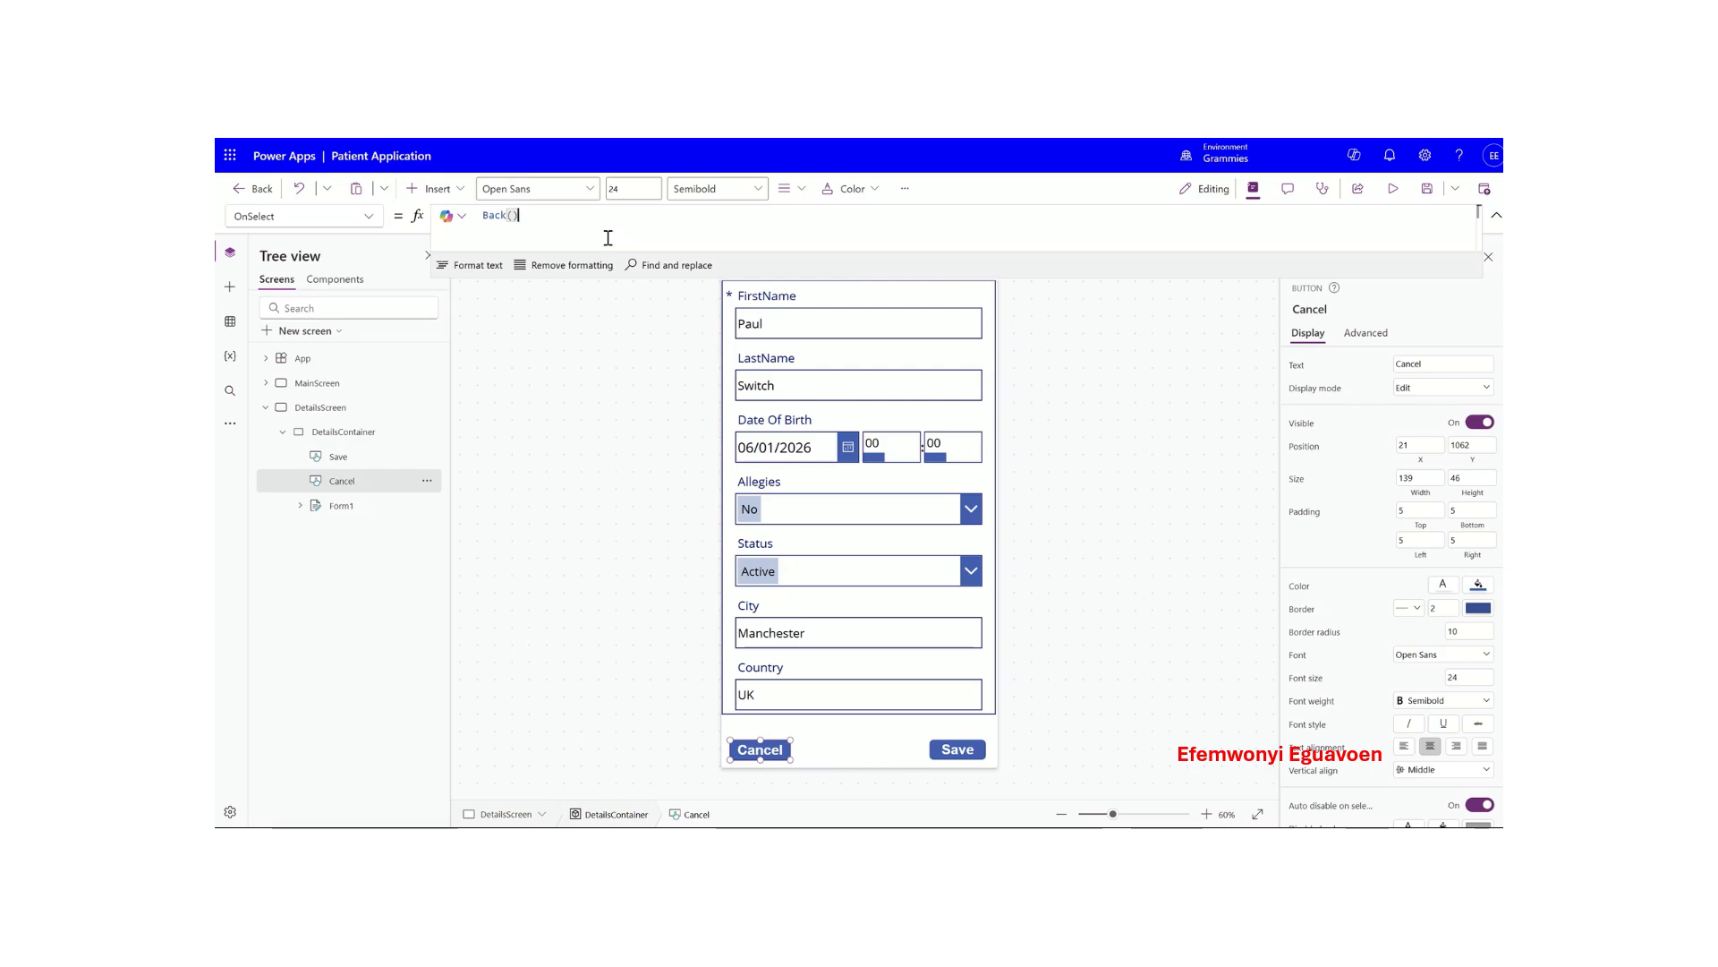
text(;)
key(shift+Return)
- Add Navigate(MainScreen, ScreenTransition.Fade) as the second line of the Cancel formula
text(Na)
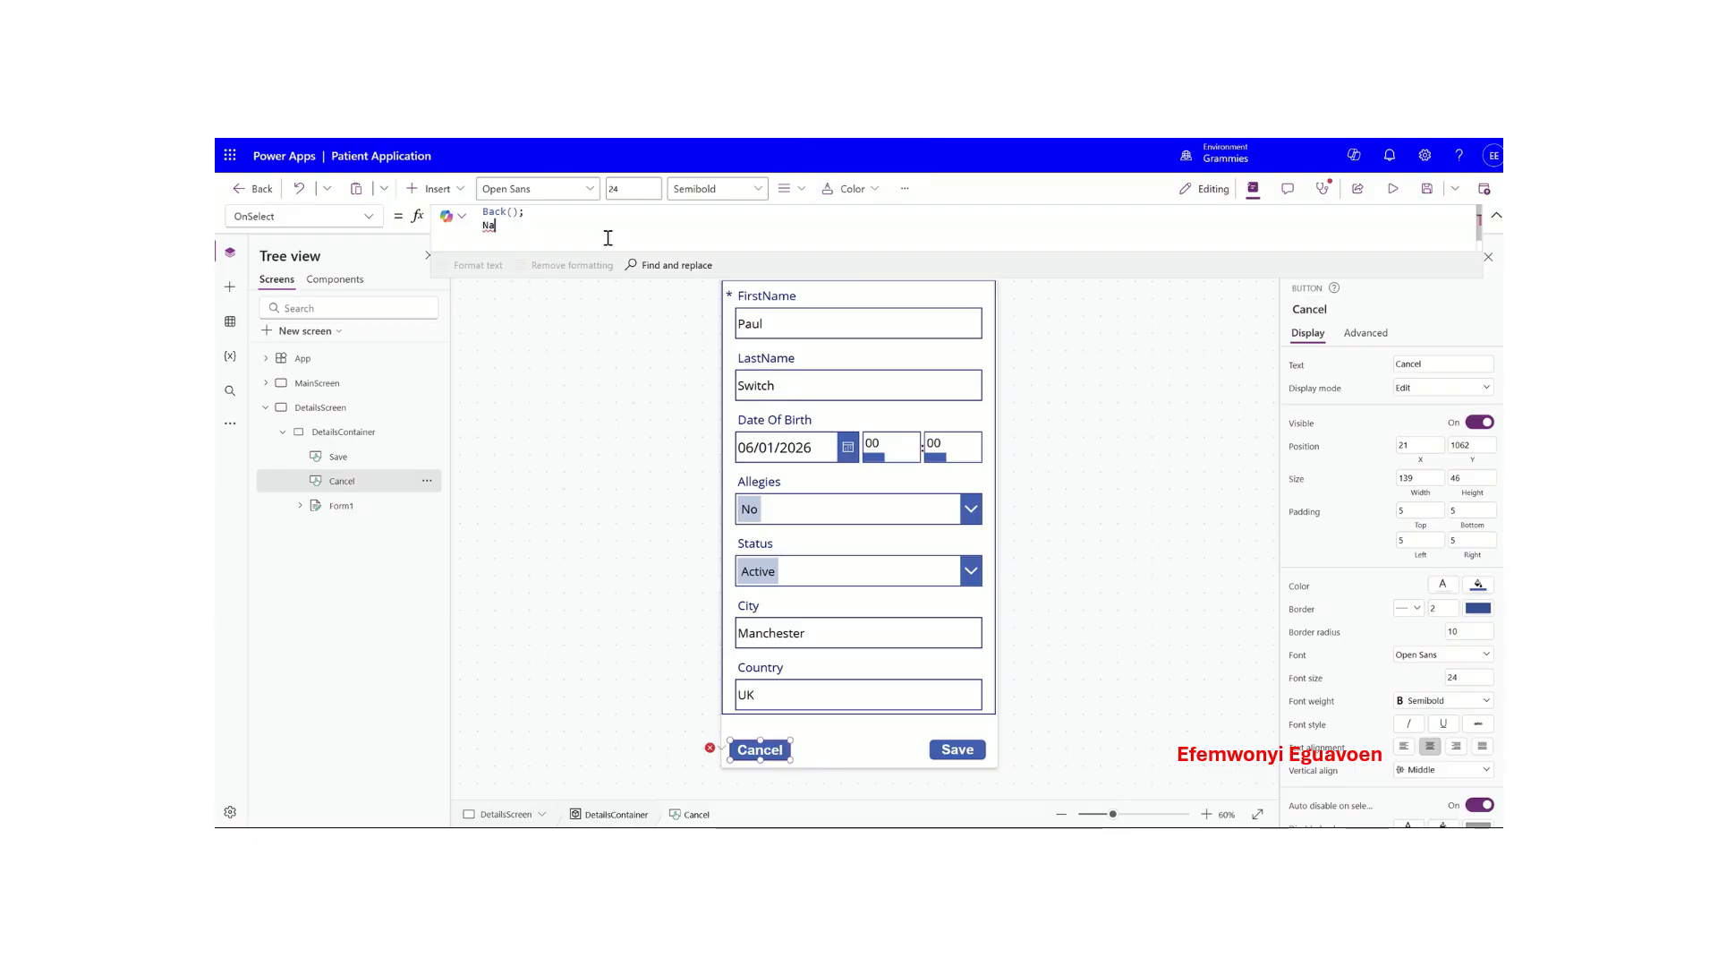
text(vigate(()
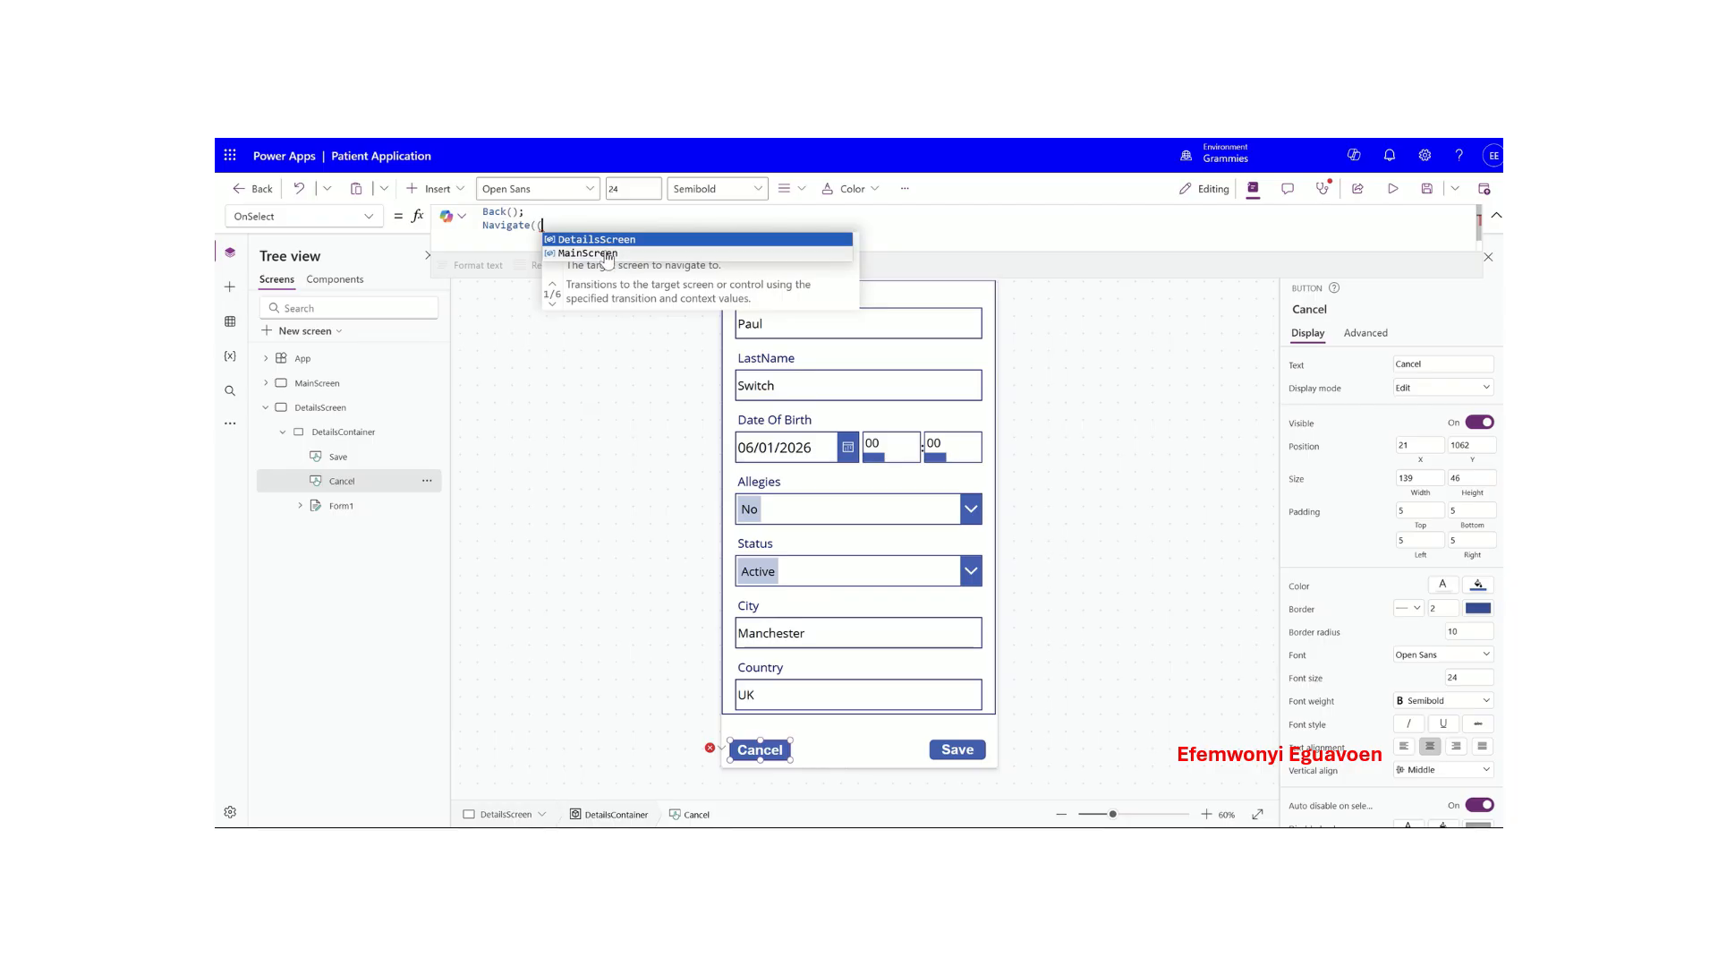
click(610, 253)
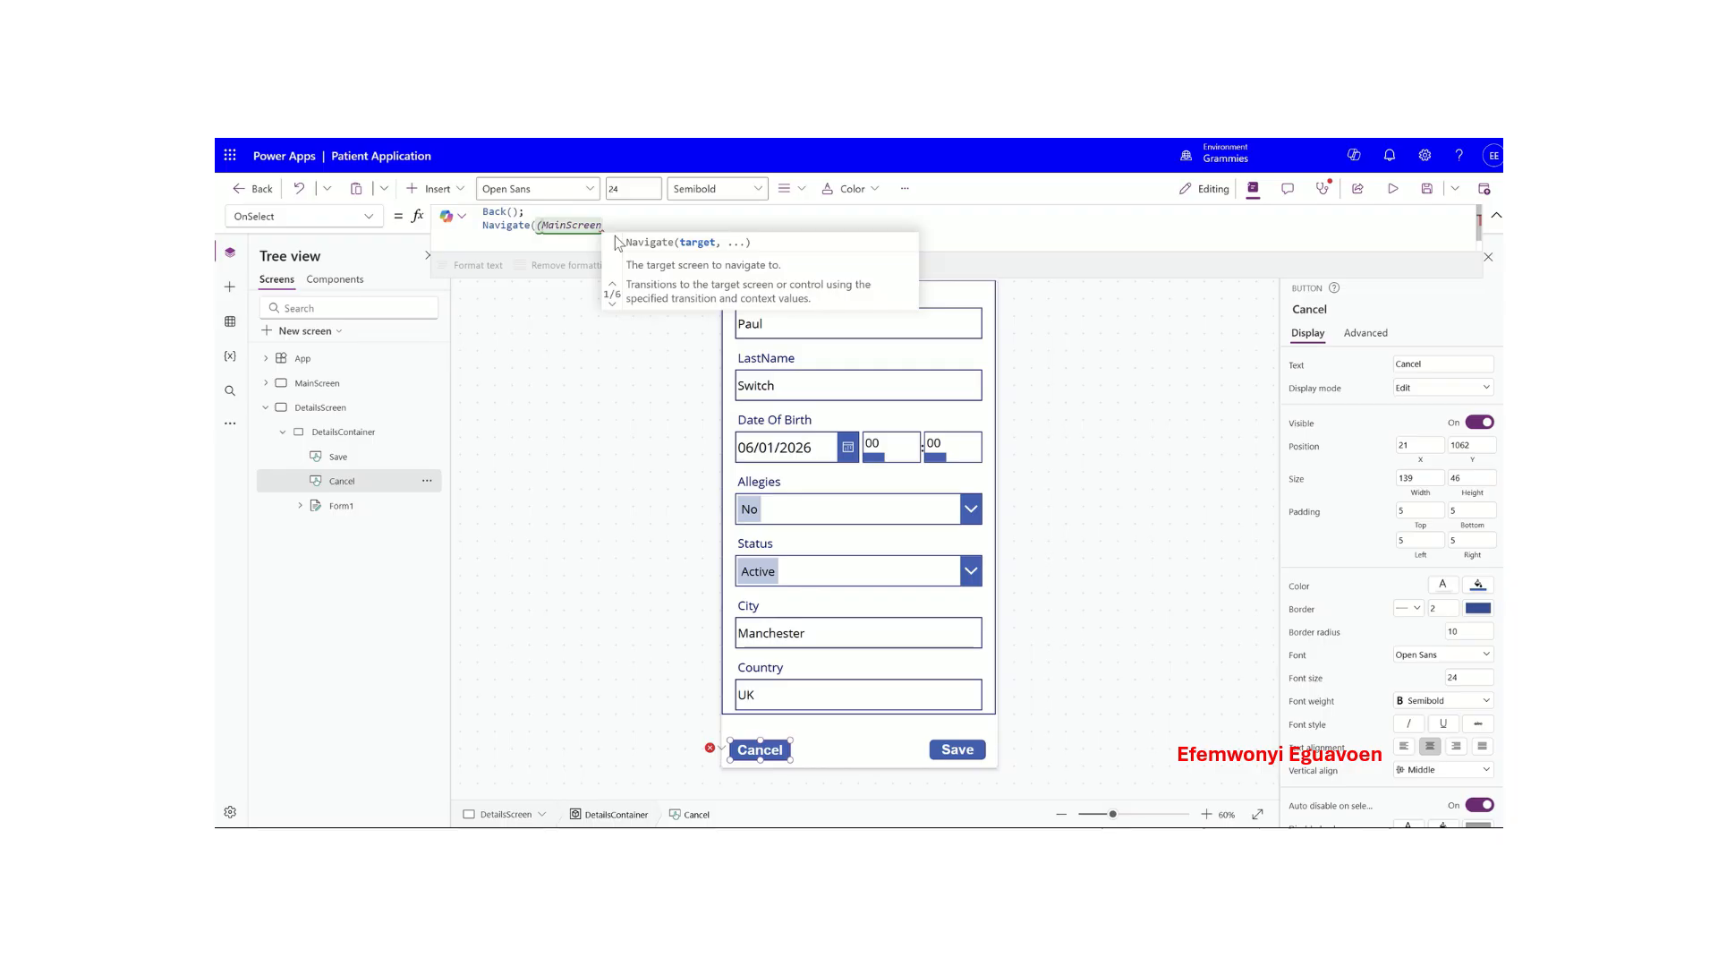
text(),)
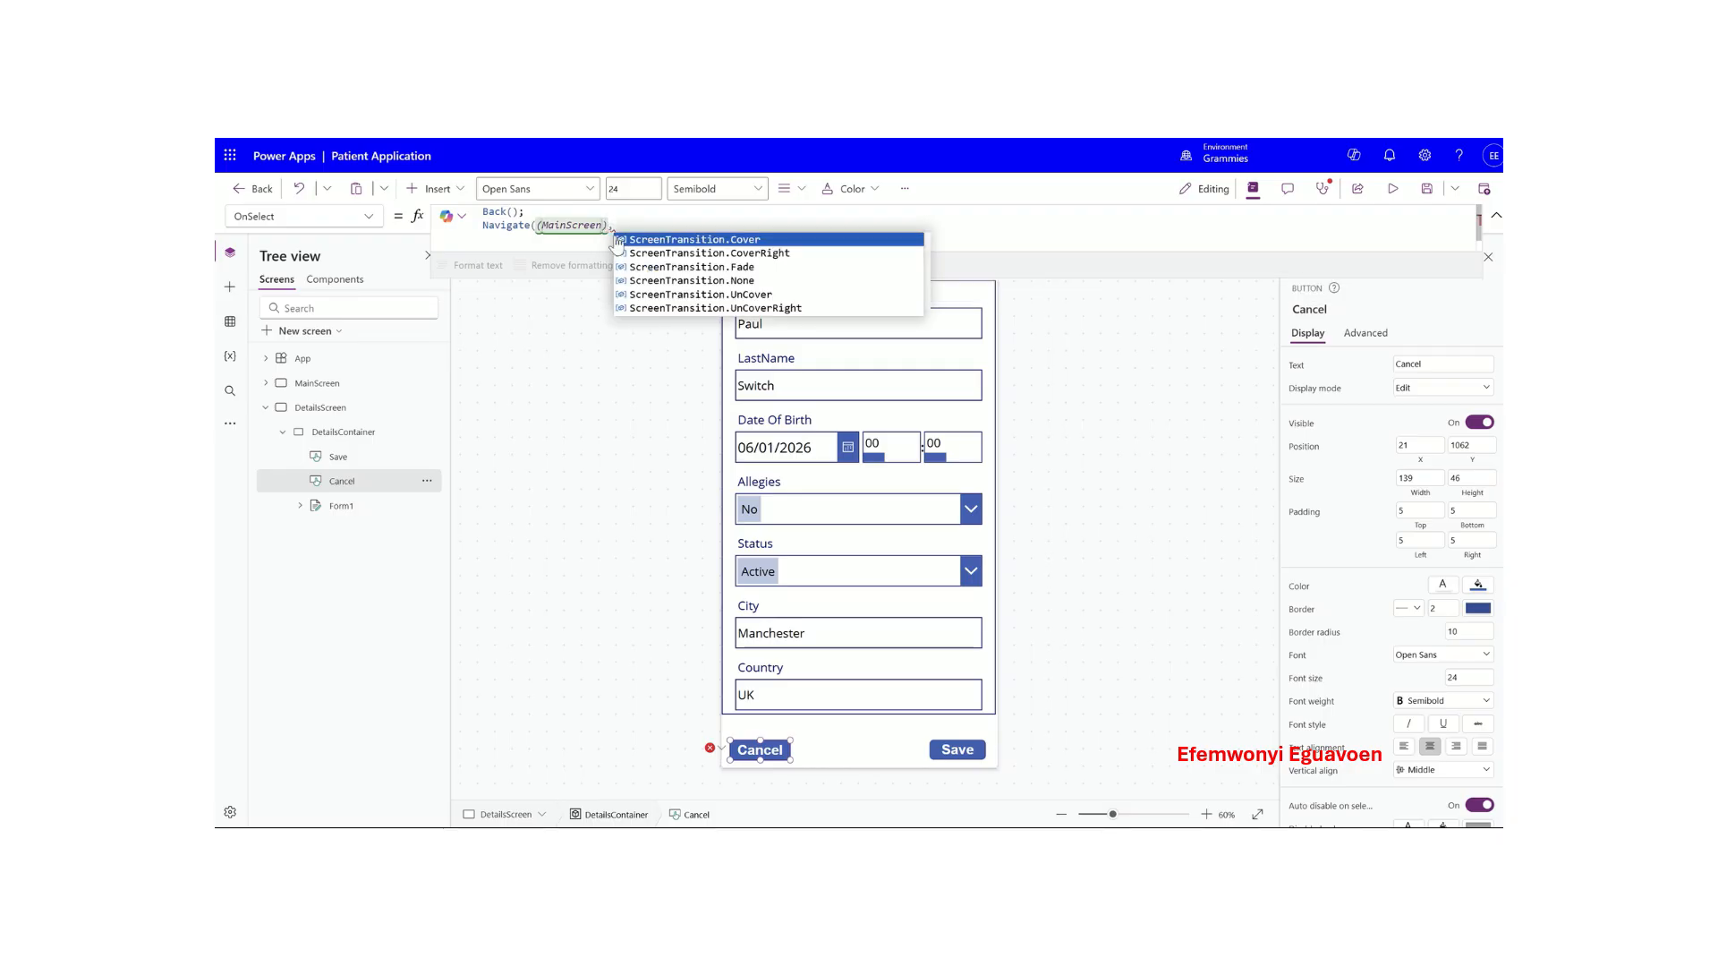
text(scr)
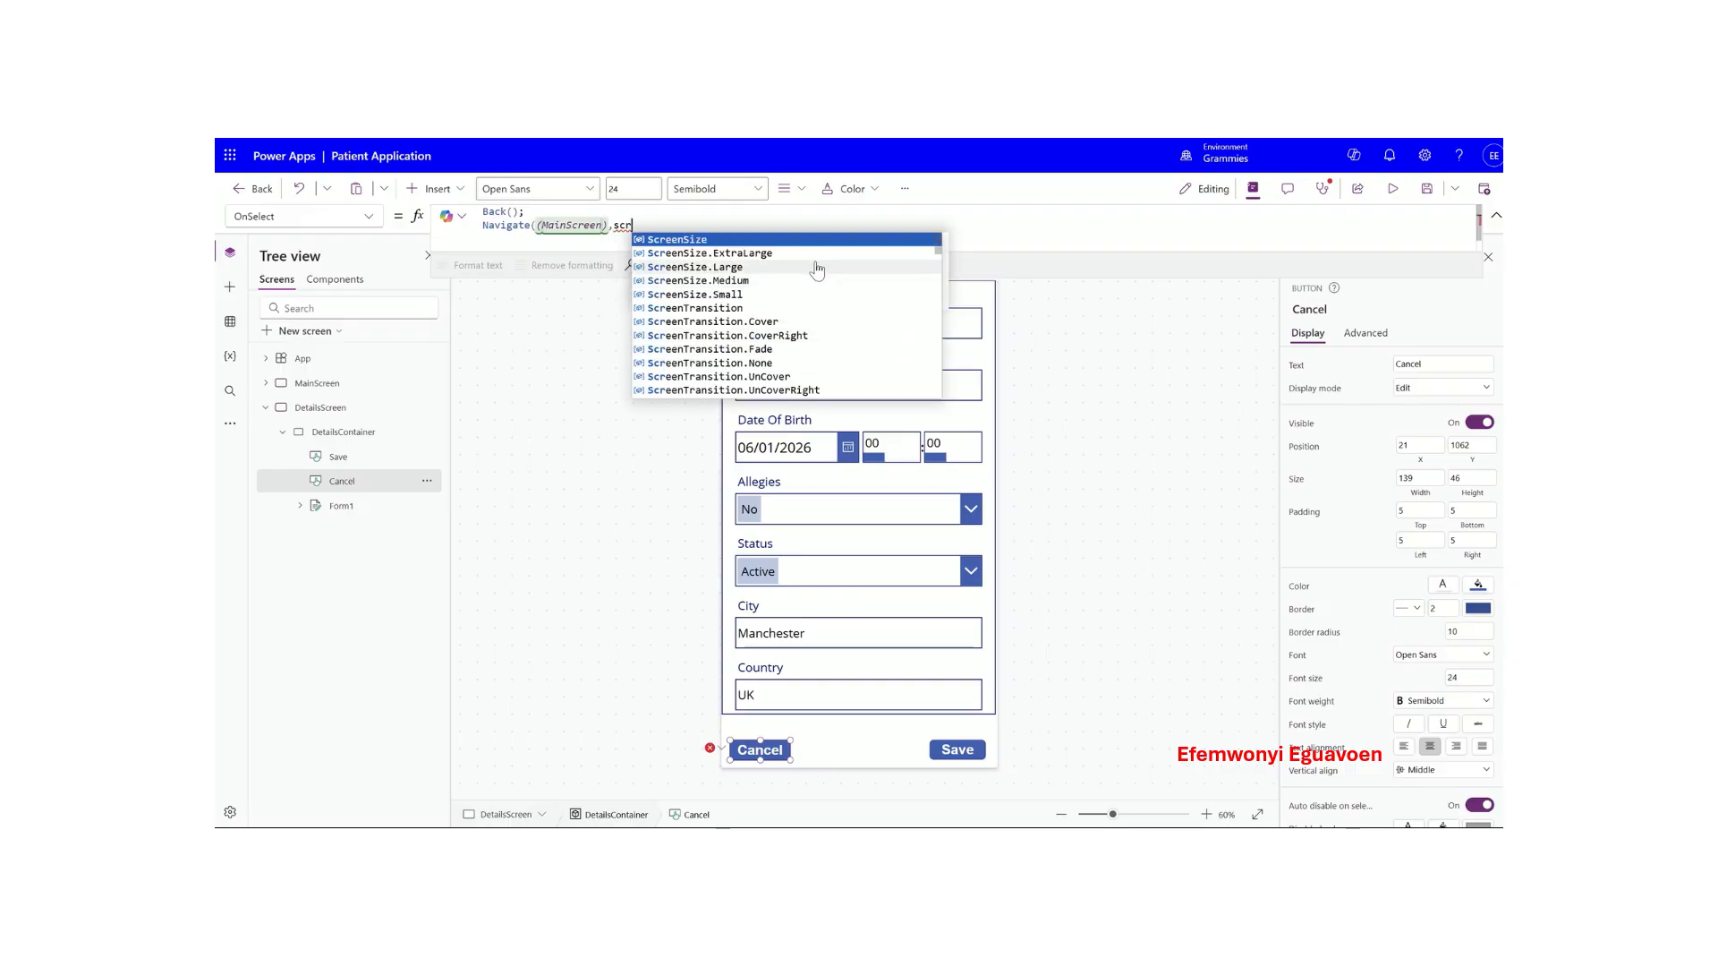
click(766, 349)
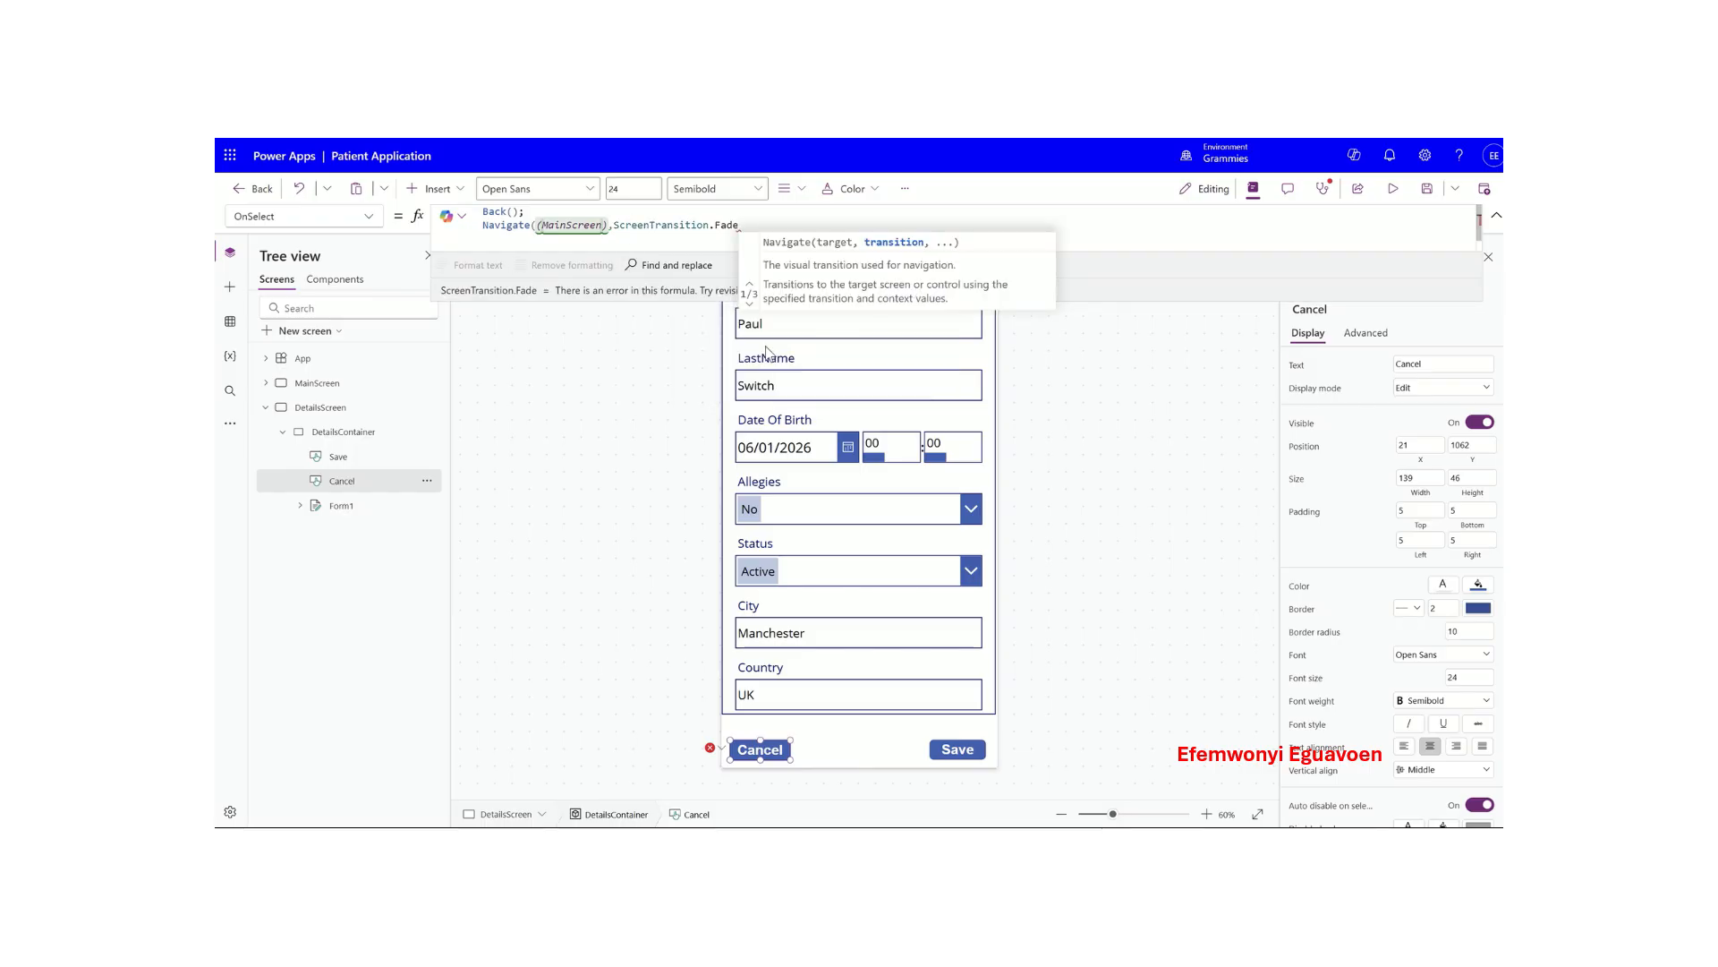
text())
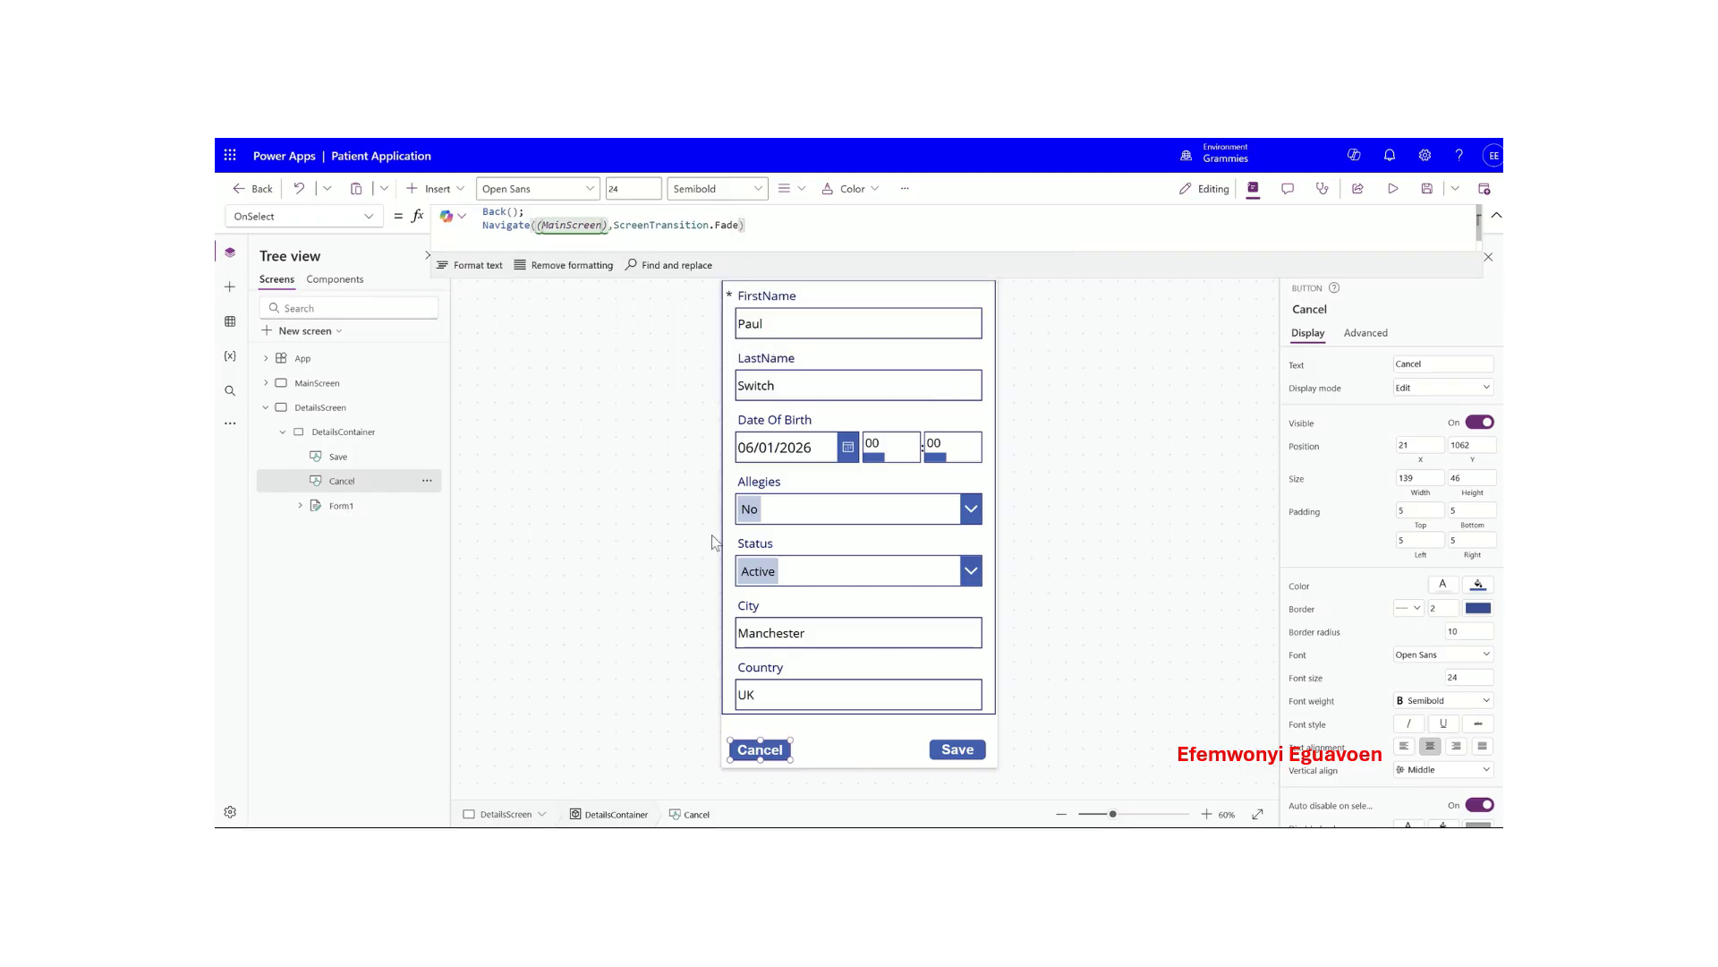
click(819, 750)
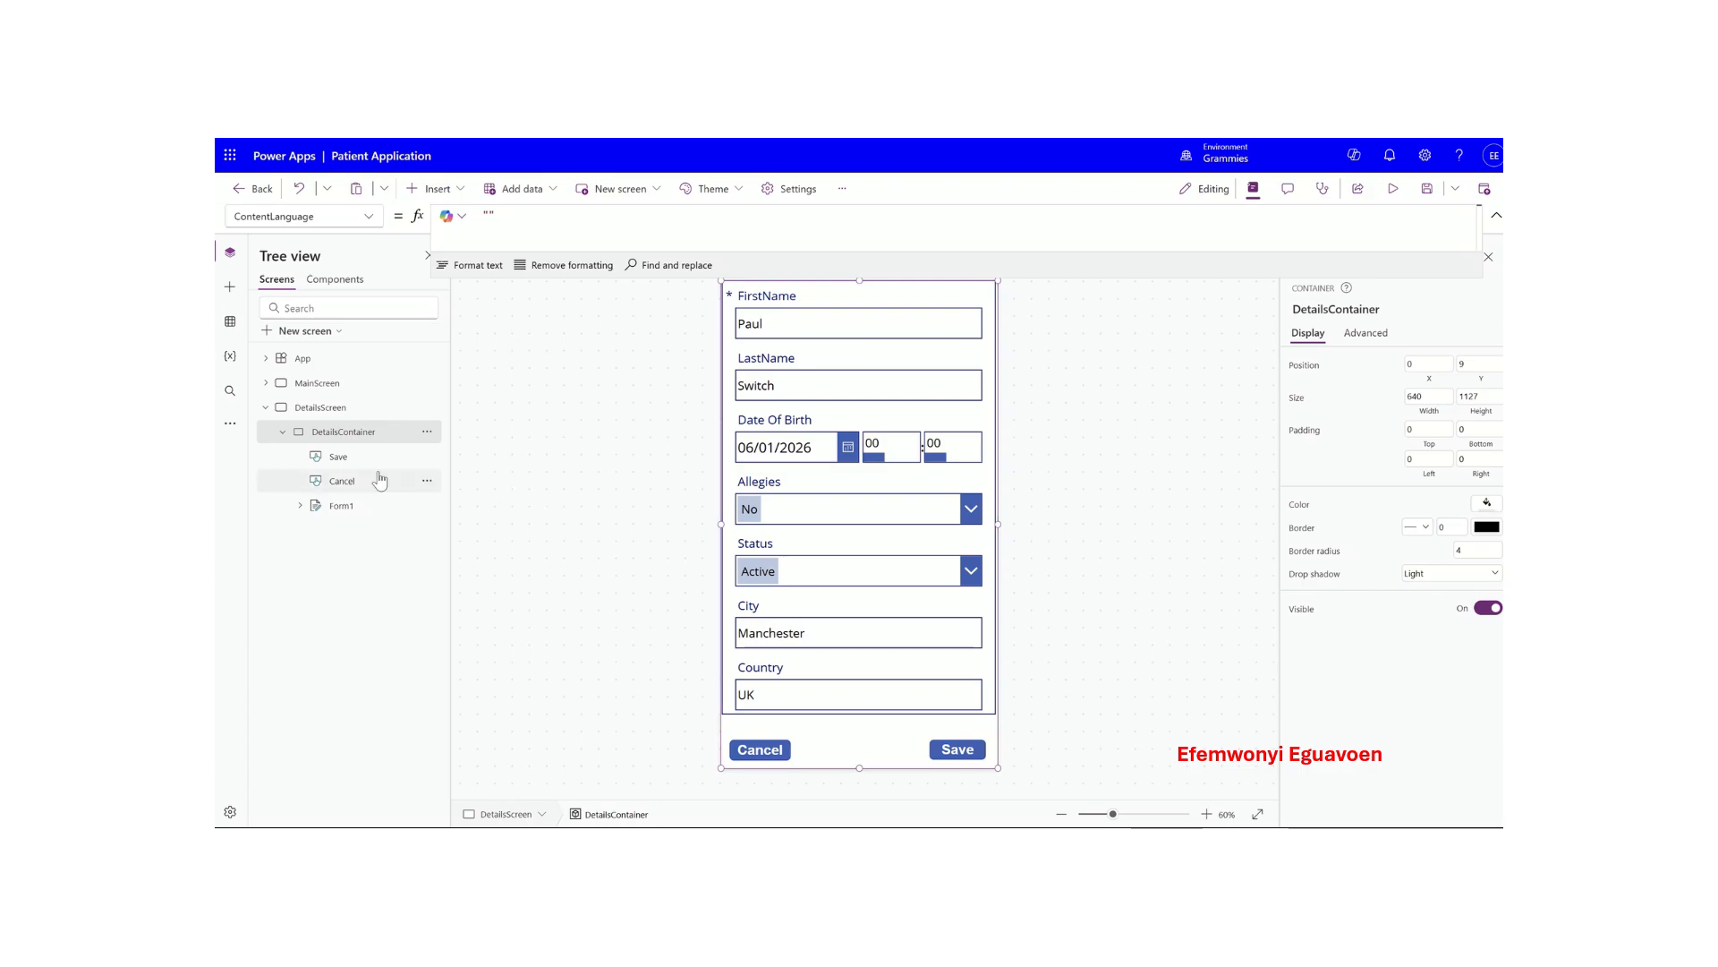
- Switch to MainScreen and set the WELCOME TO THE HOSPITAL header's font size to 30
click(283, 432)
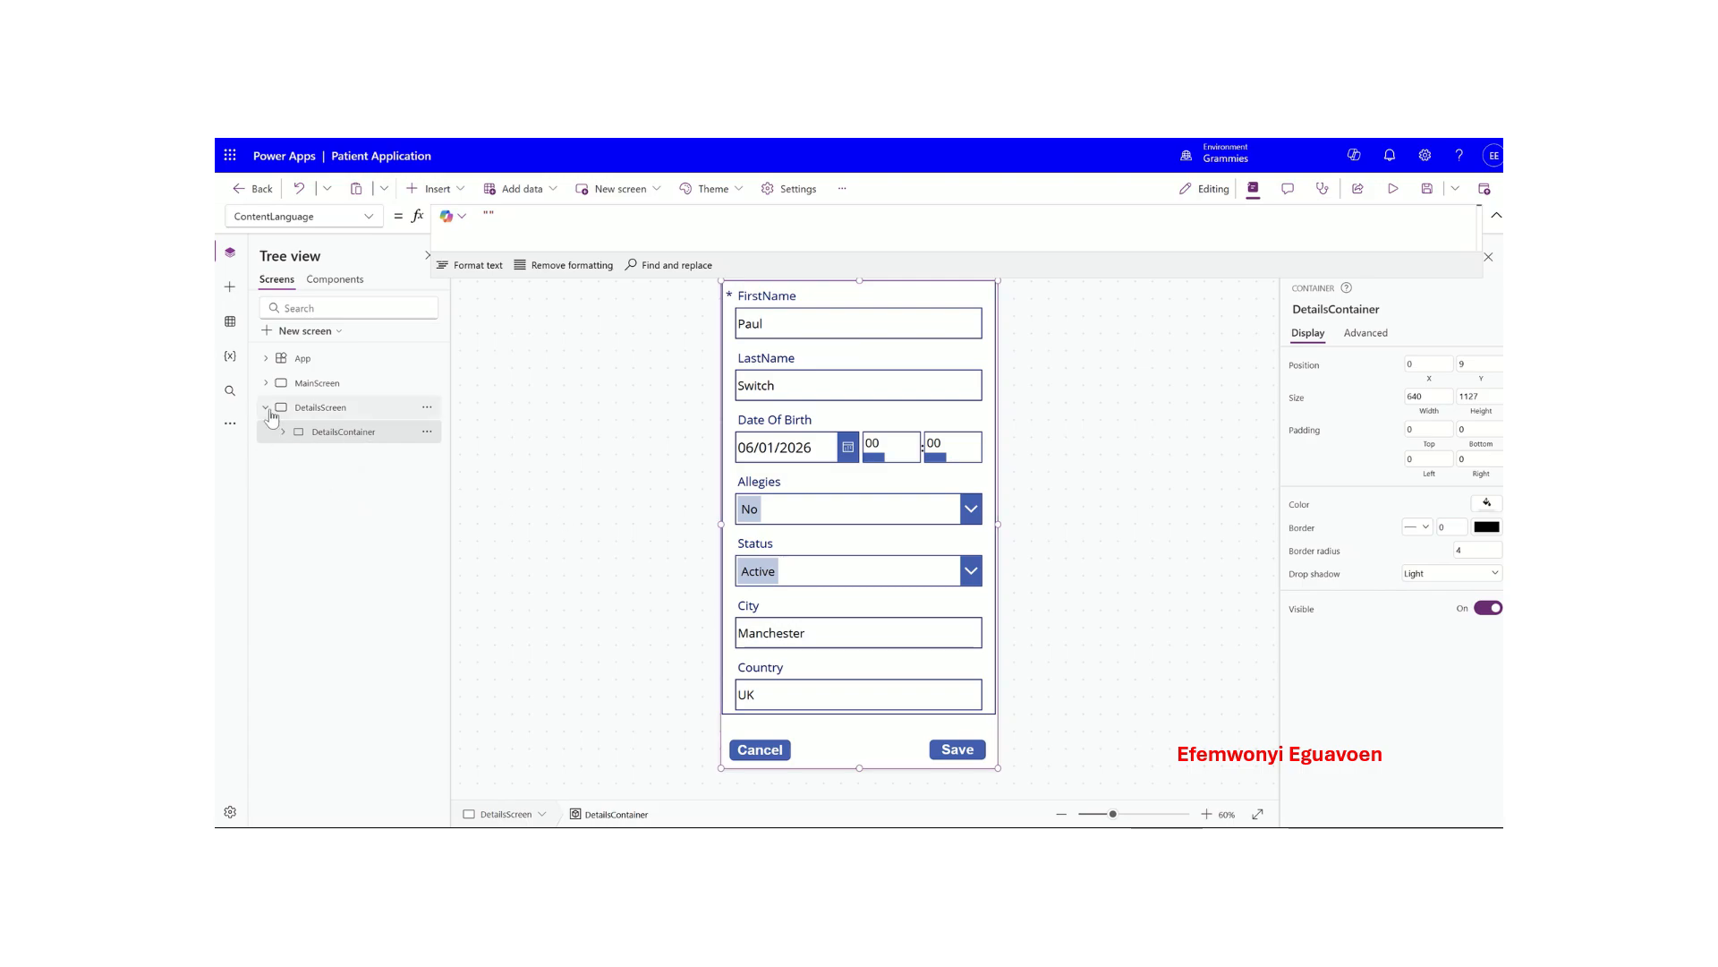
click(267, 409)
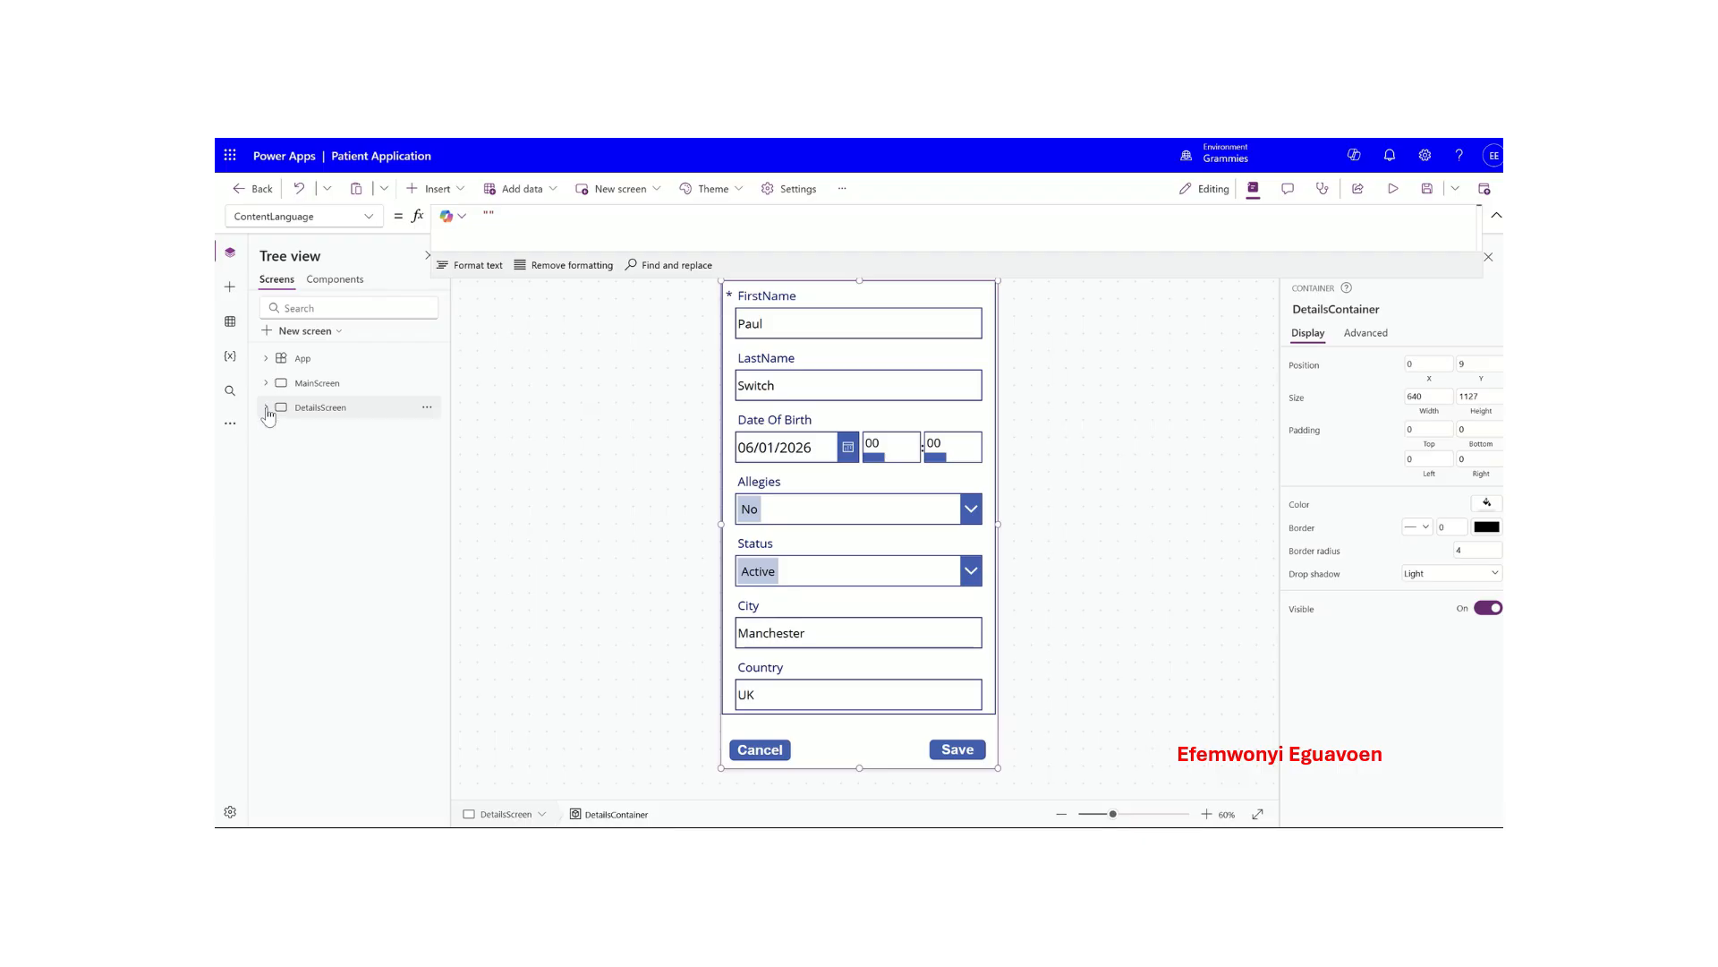
click(268, 387)
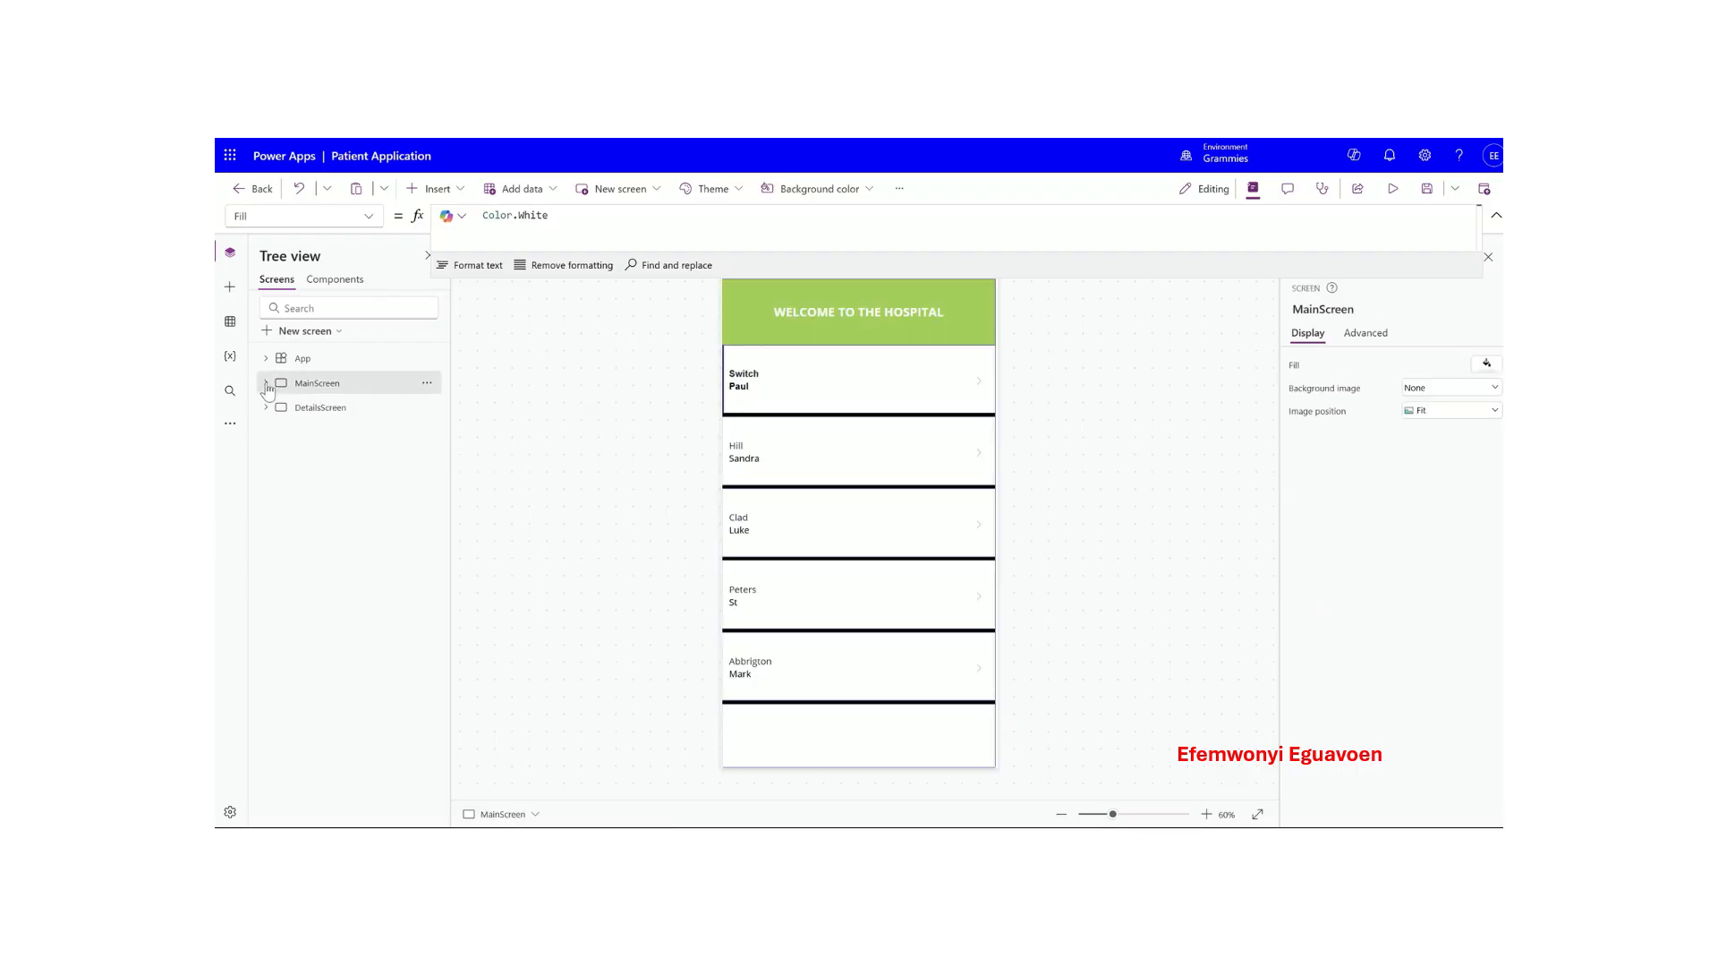
click(266, 385)
click(836, 317)
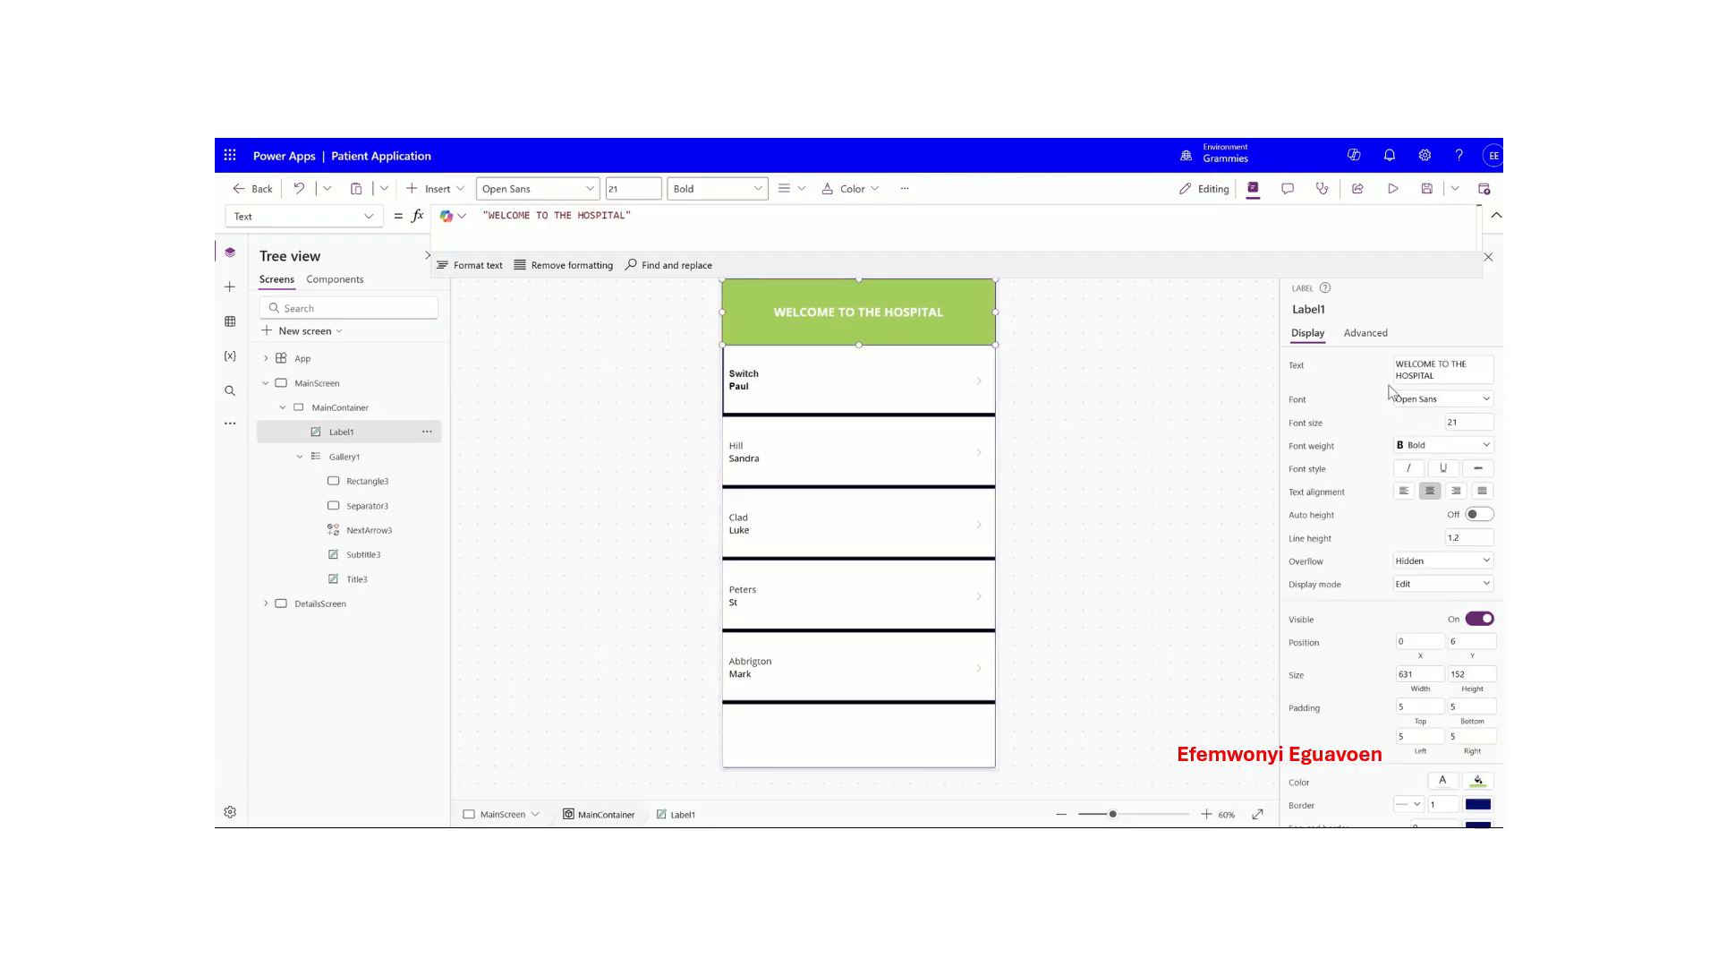
drag(1477, 424, 1428, 427)
text(30)
click(1391, 423)
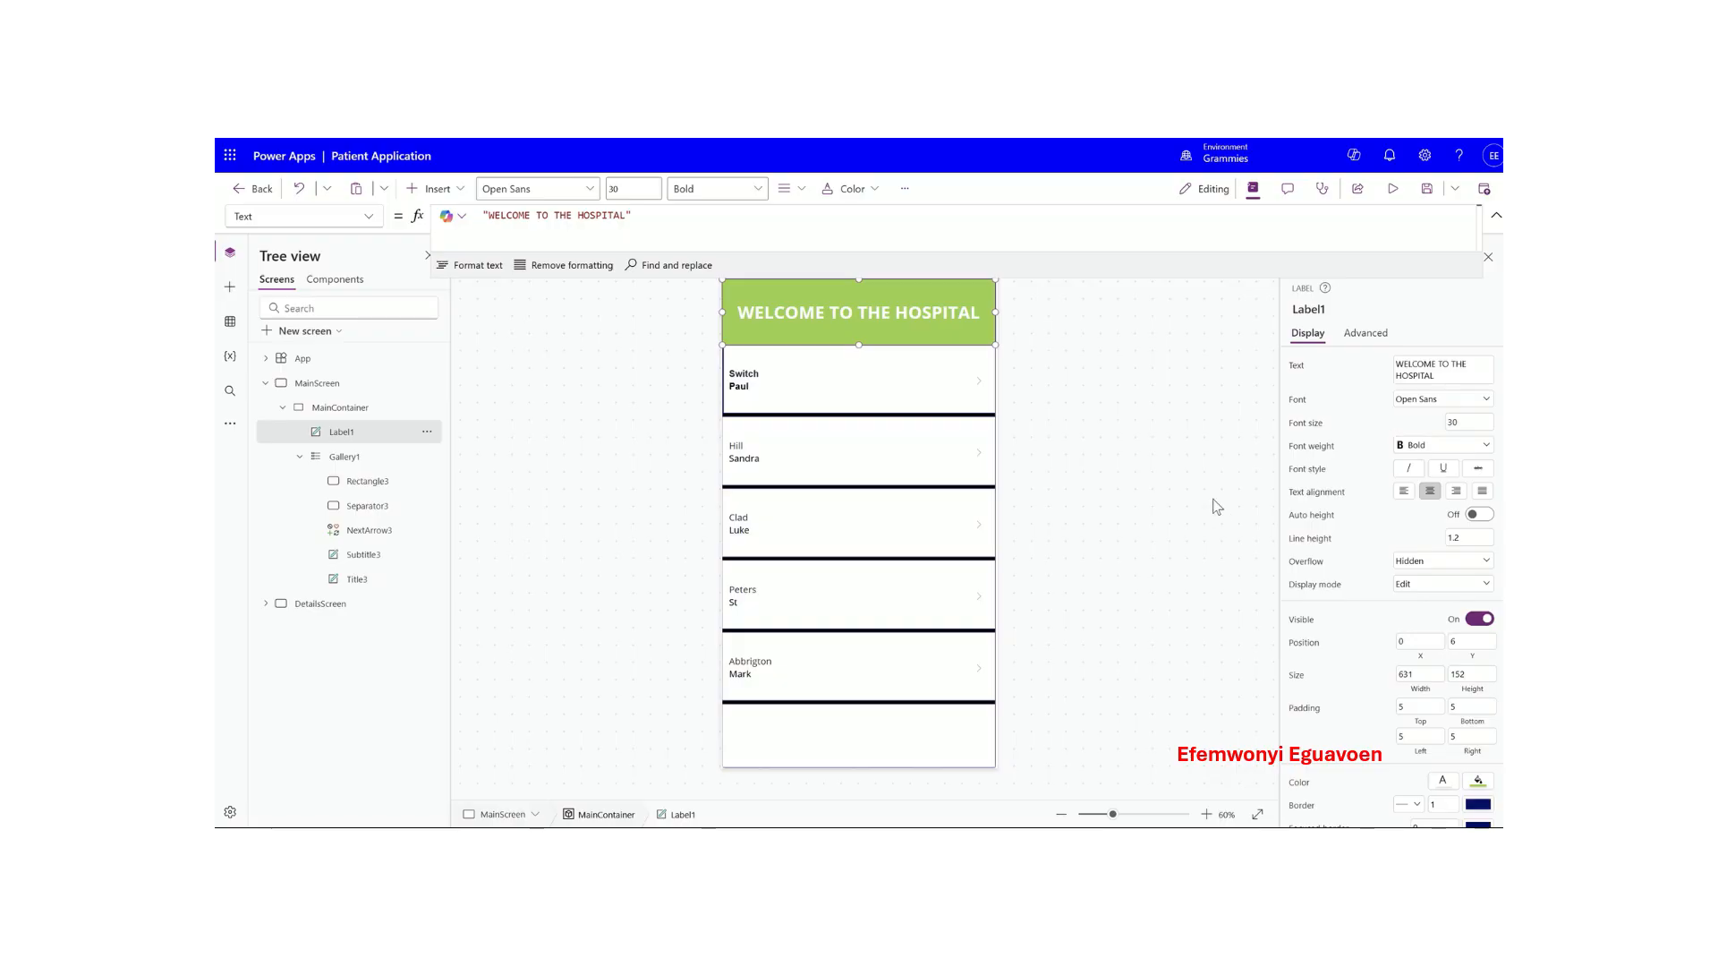
- Left-align the header text and reduce its font size to 27
click(859, 385)
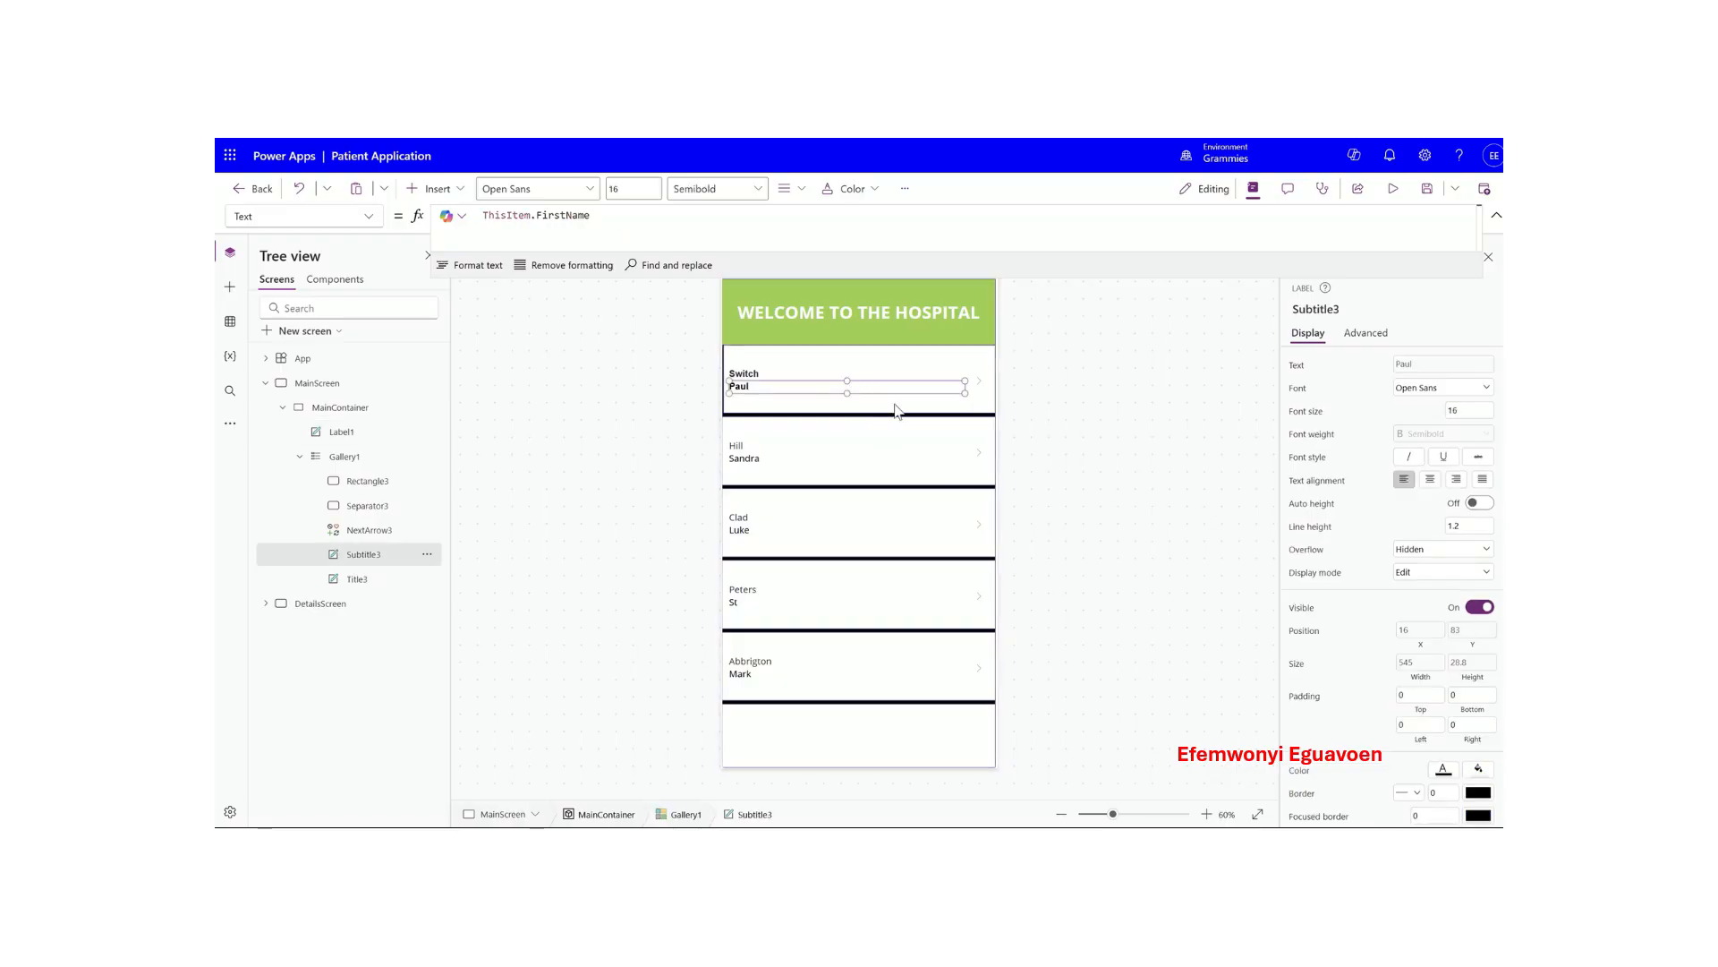
click(877, 403)
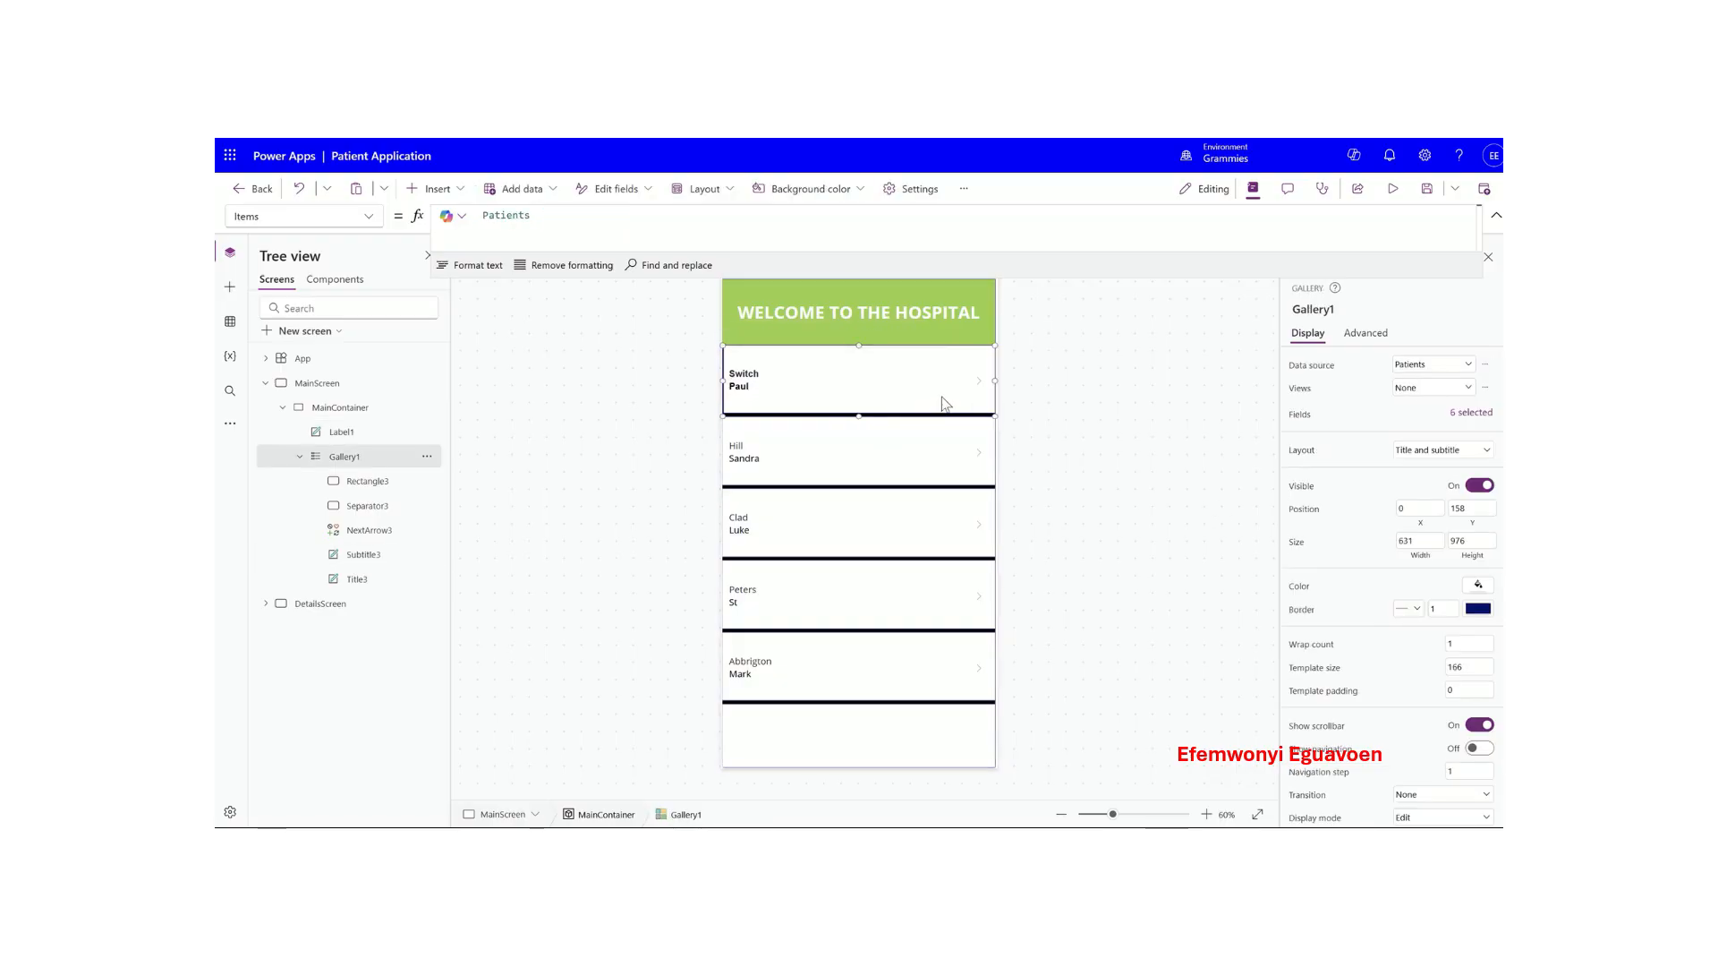
click(923, 308)
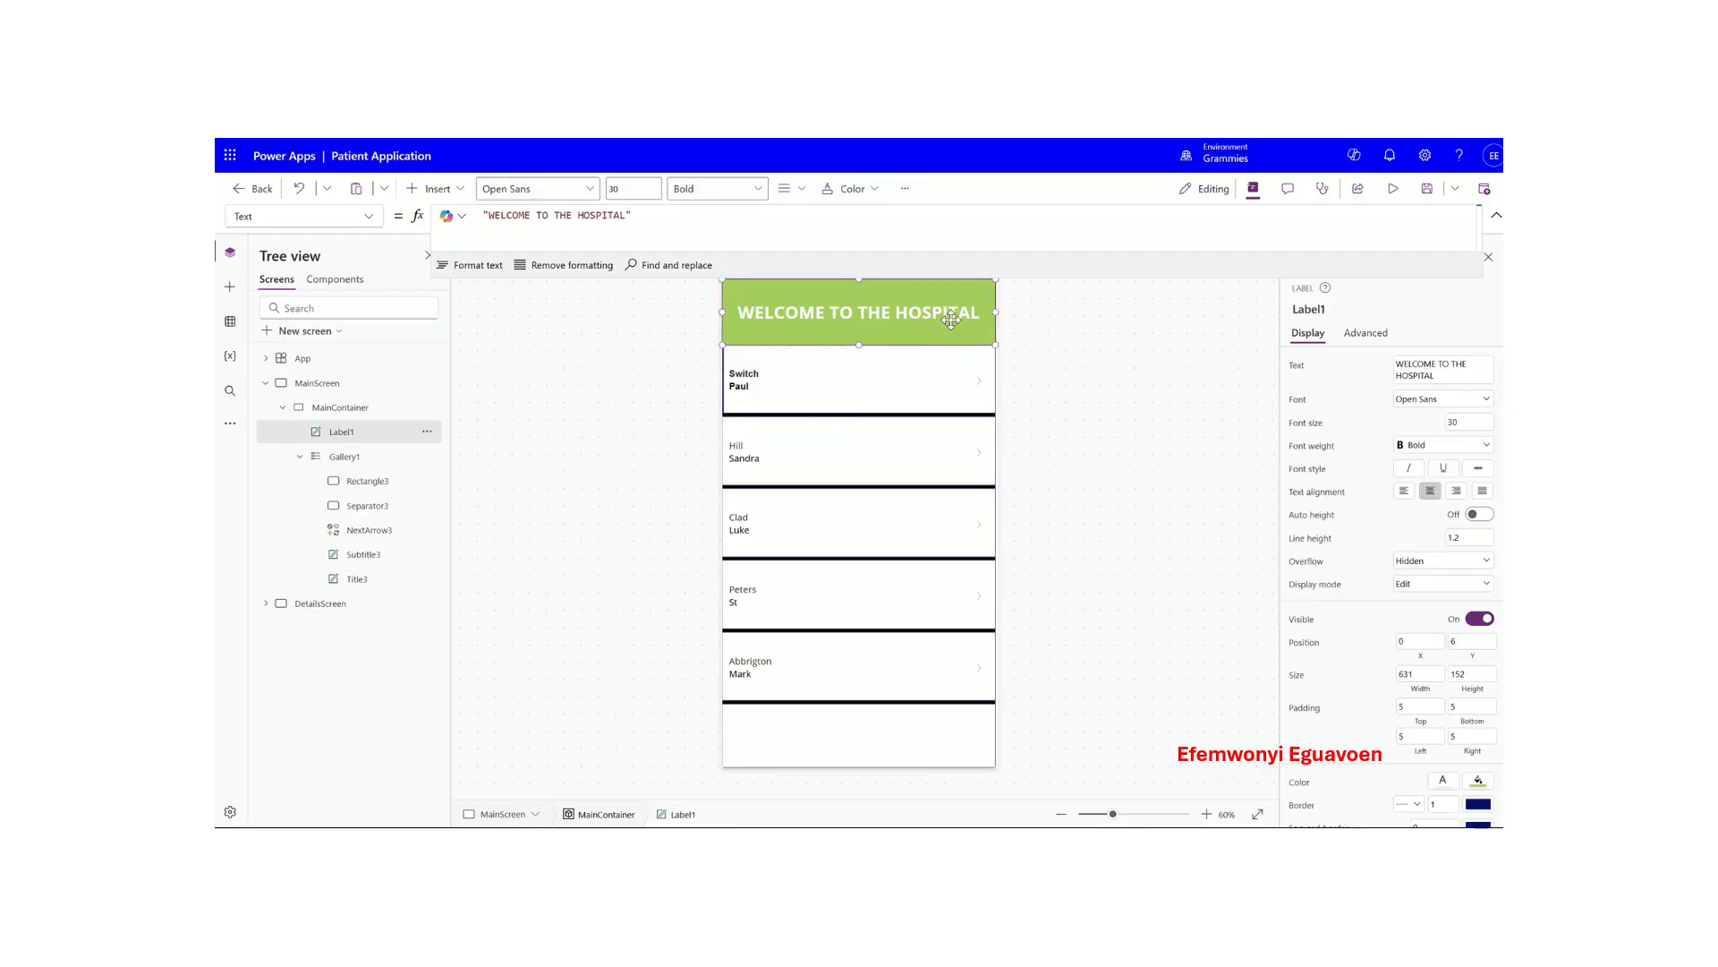
click(1405, 492)
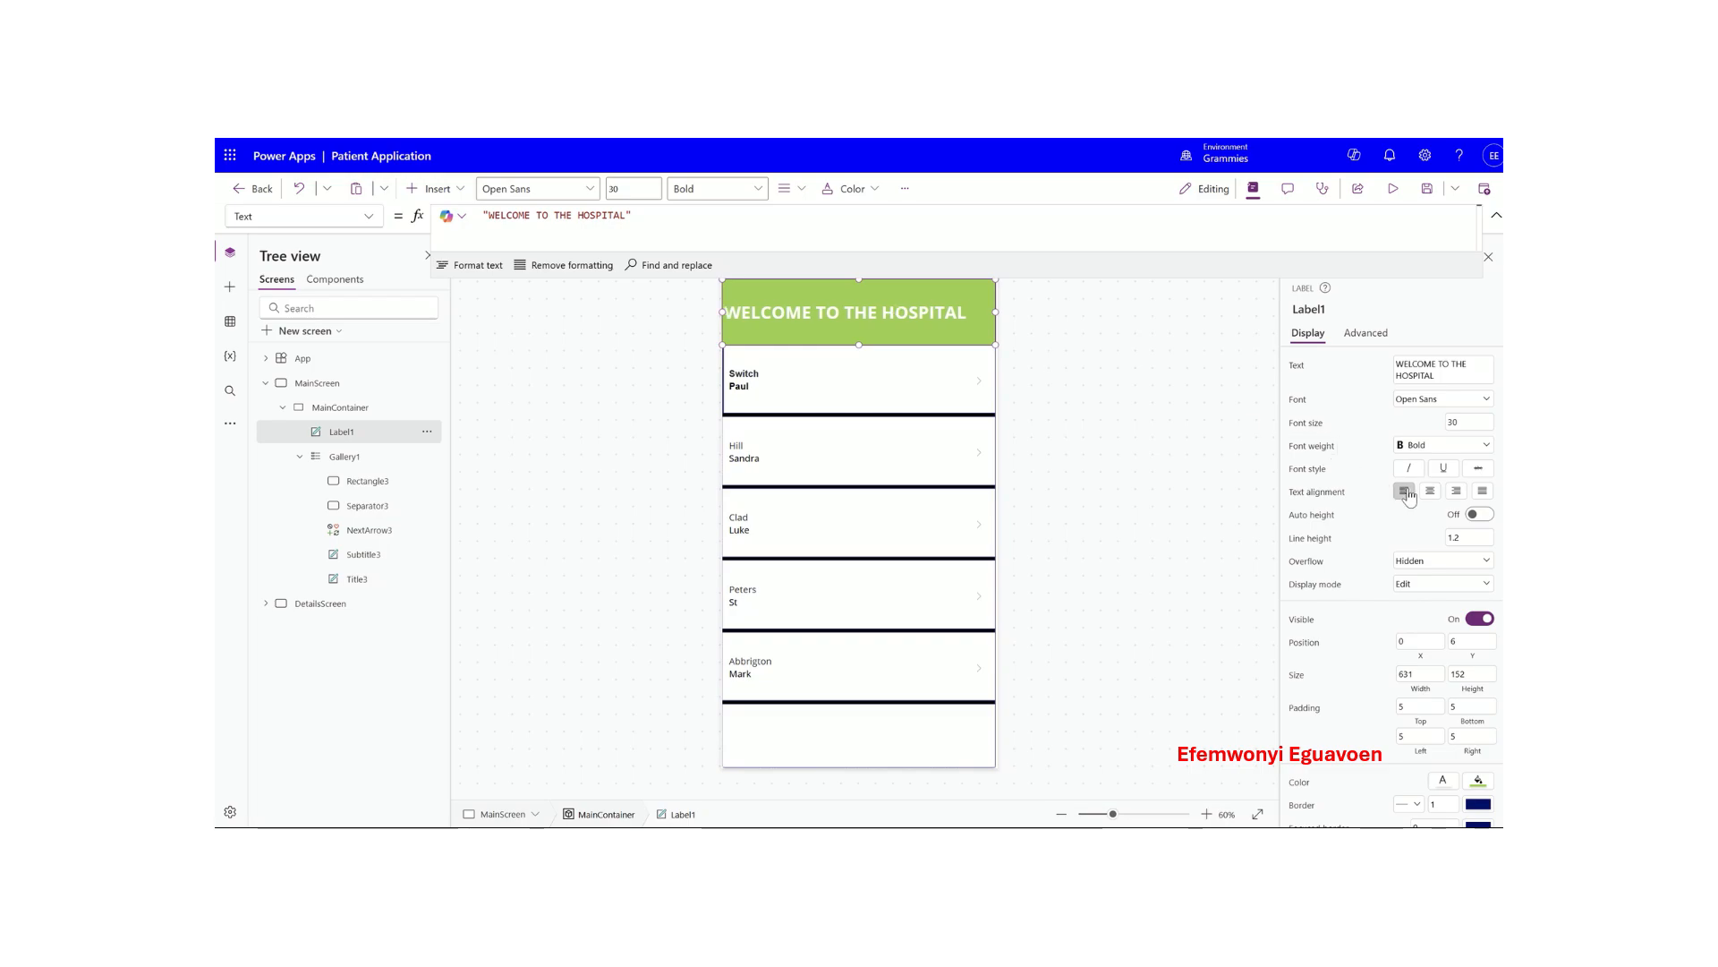
click(1464, 422)
key(BackSpace)
key(BackSpace)
text(27)
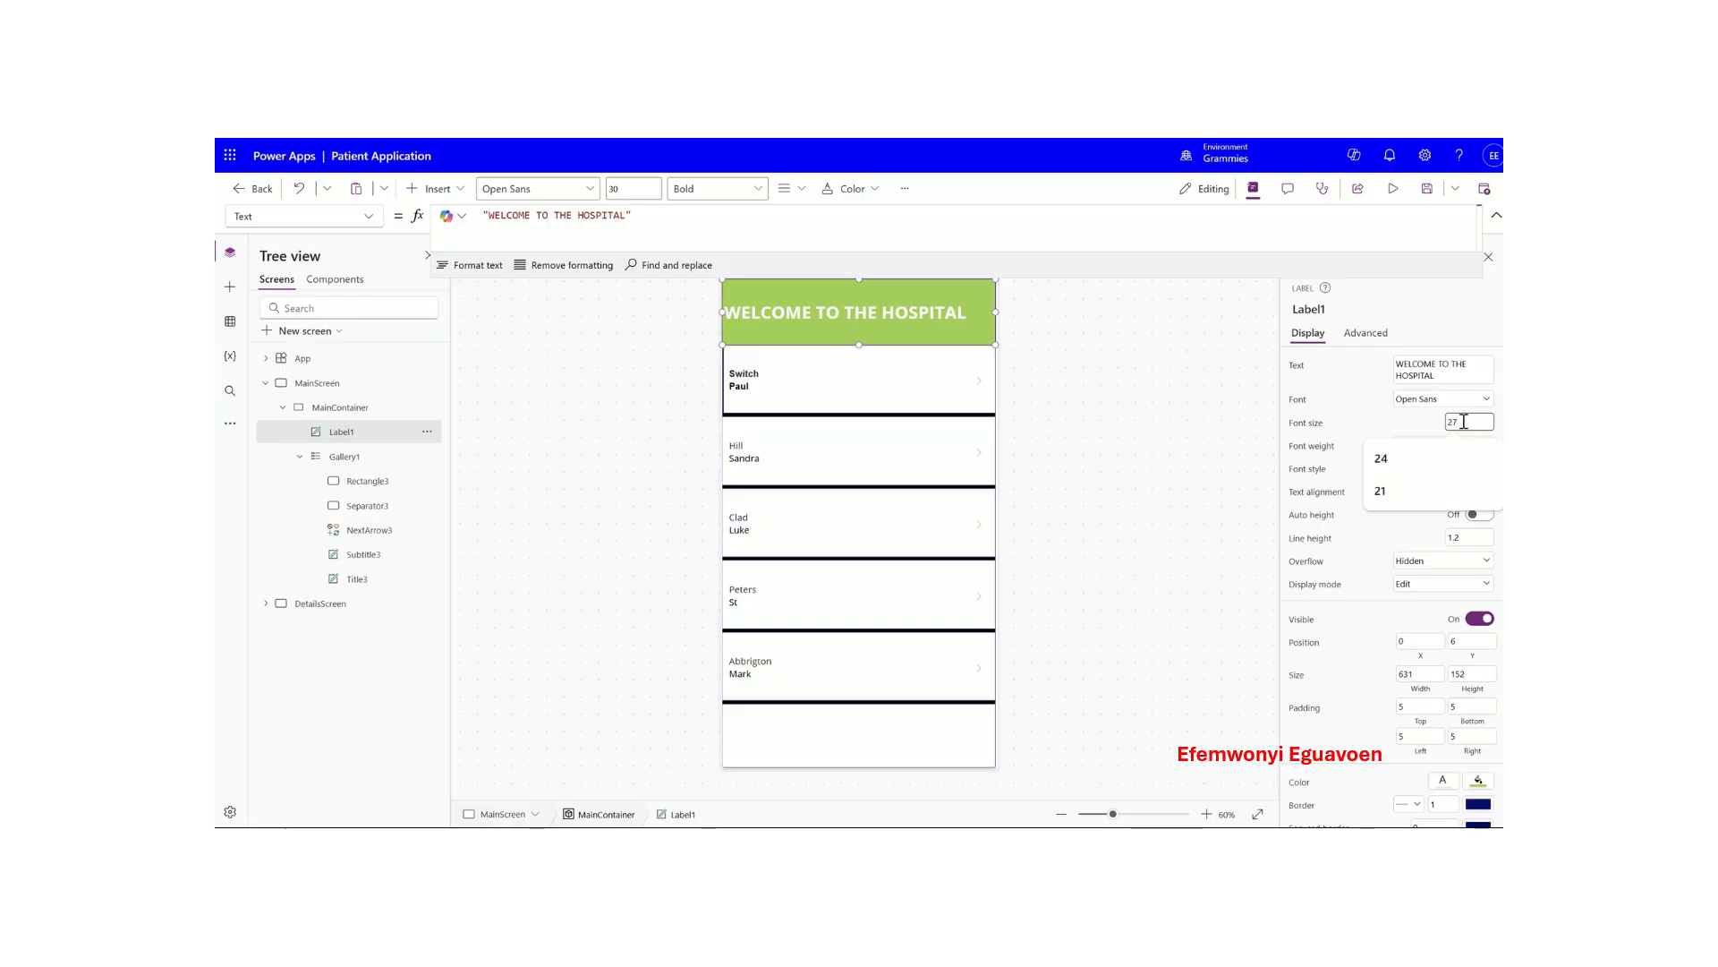
click(1402, 426)
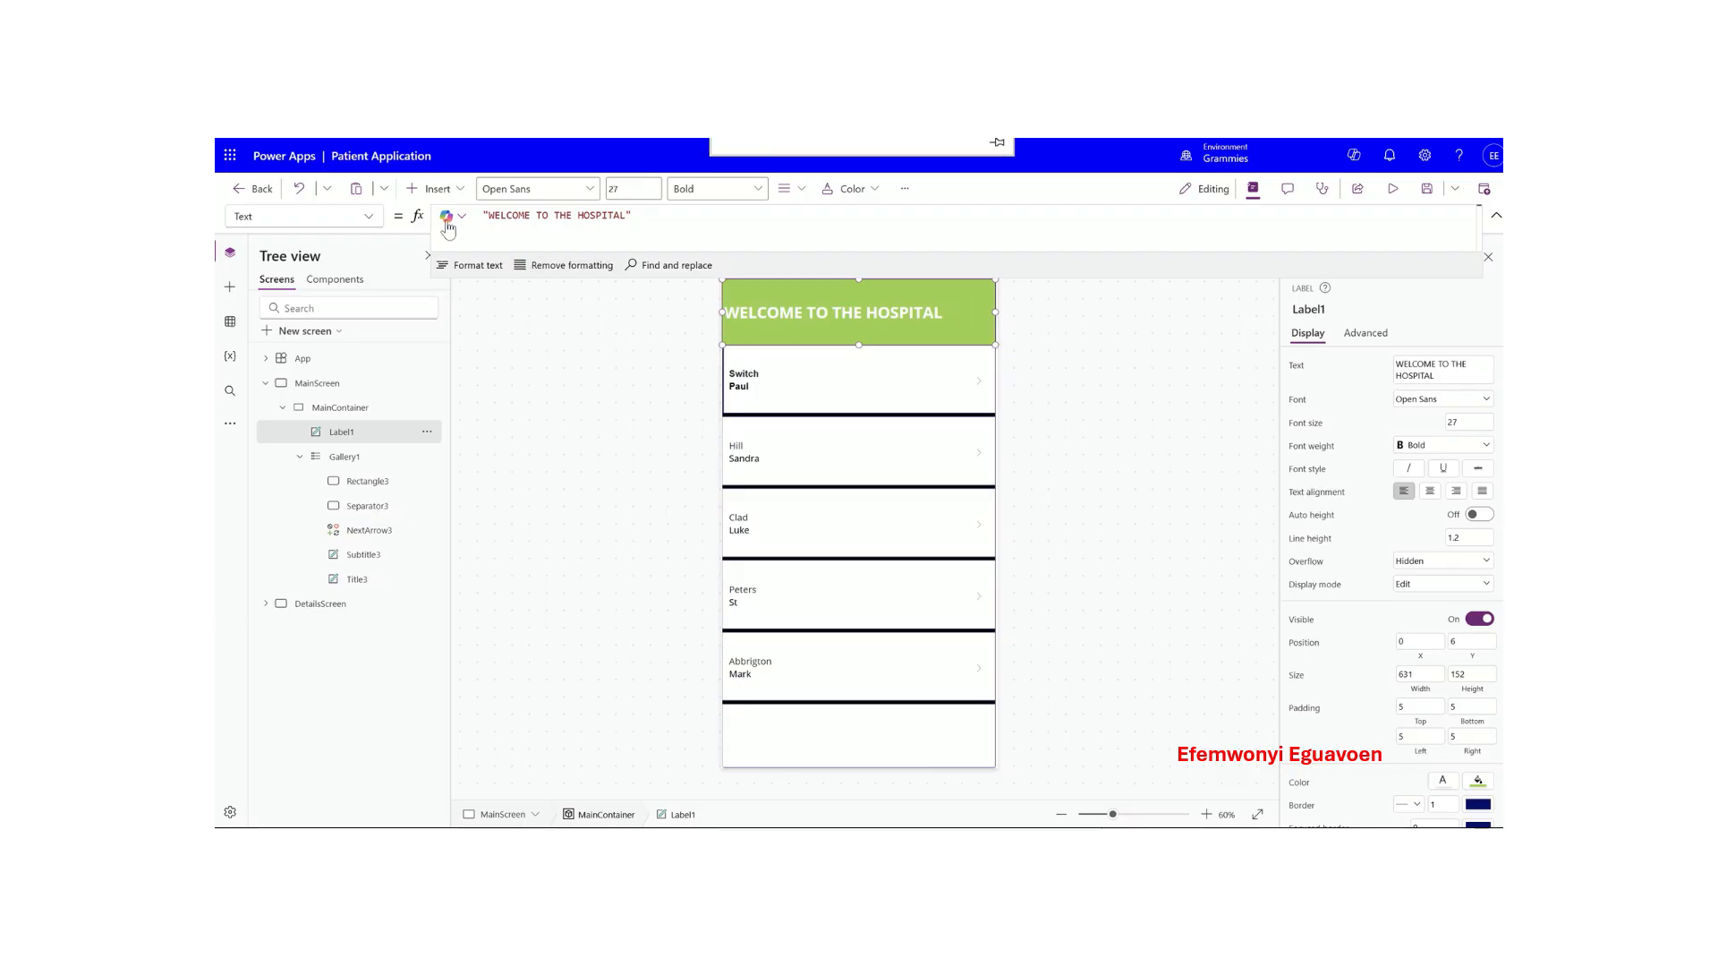
- Insert an Add (plus) icon and move it to the header's right end
click(440, 190)
text(icon)
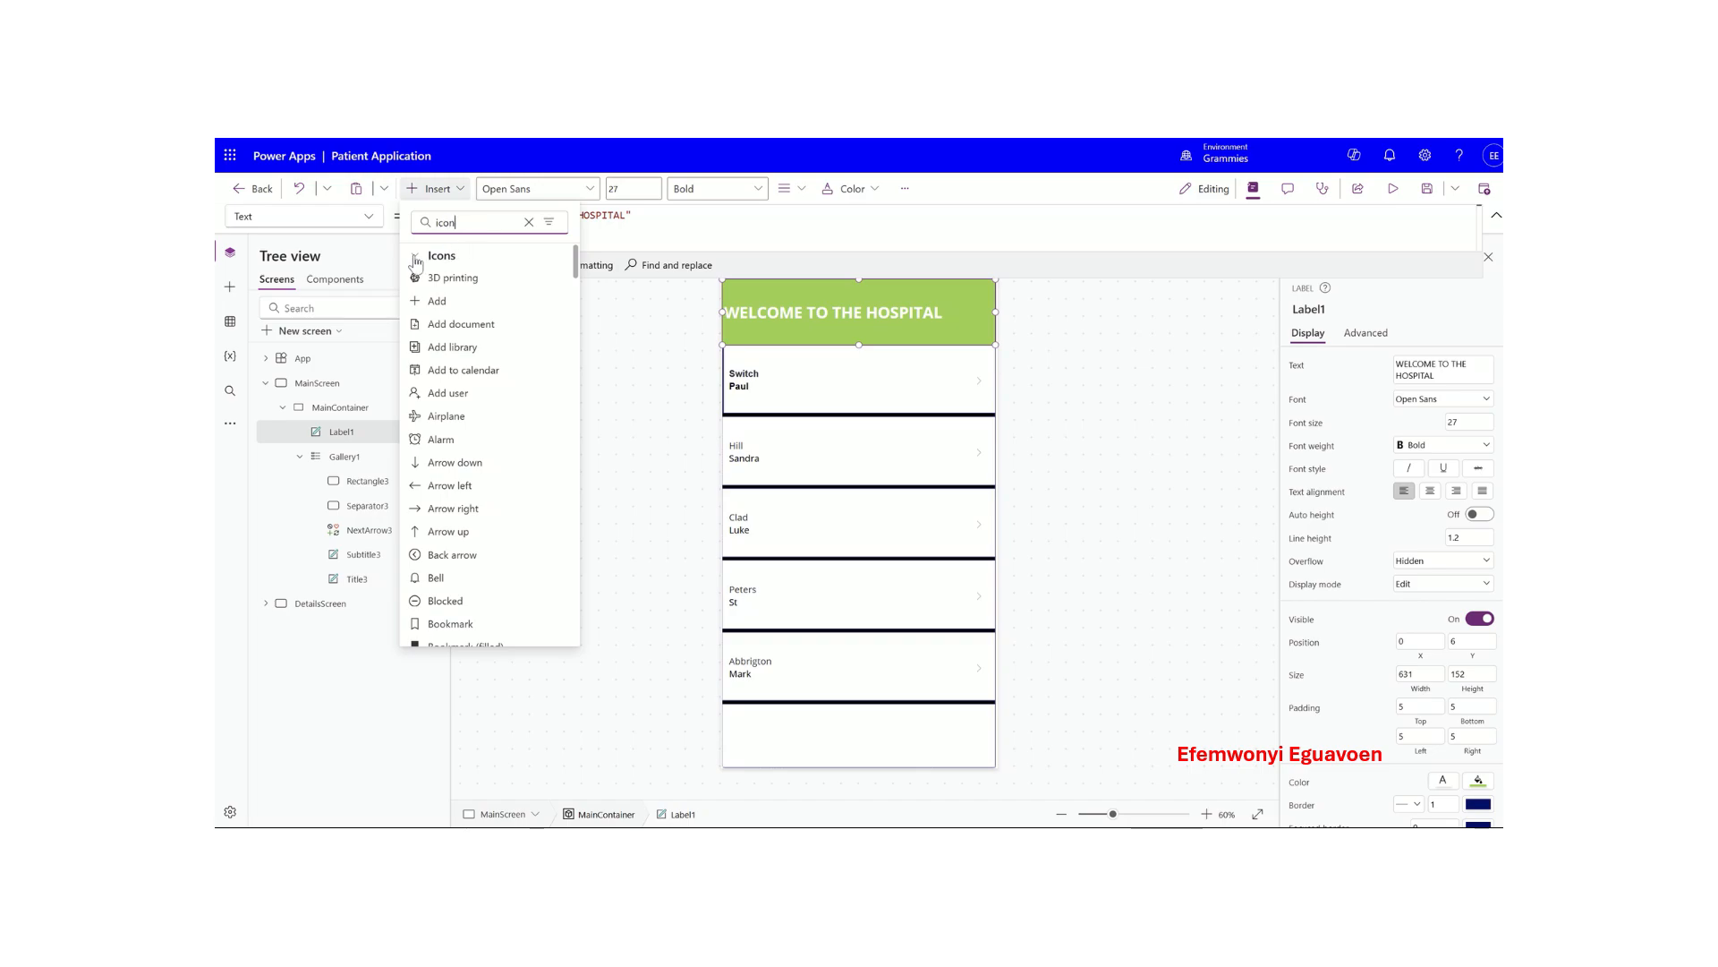
click(438, 302)
drag(755, 307, 980, 311)
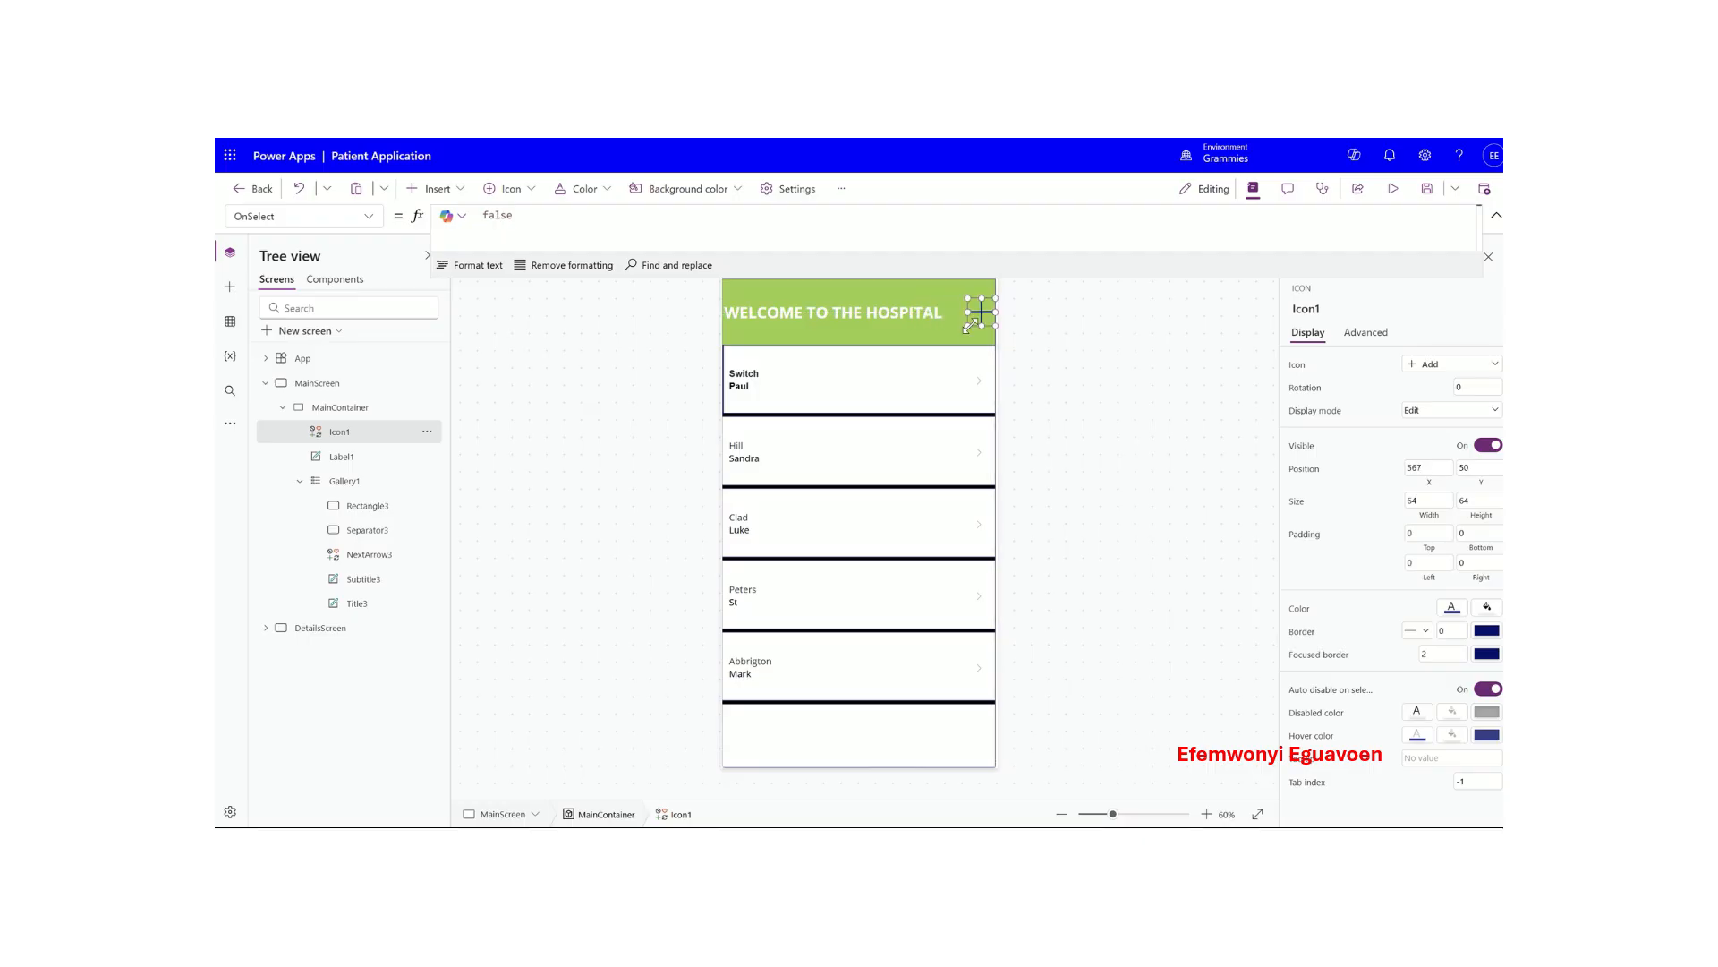
- Set the plus icon's colour to white
click(948, 376)
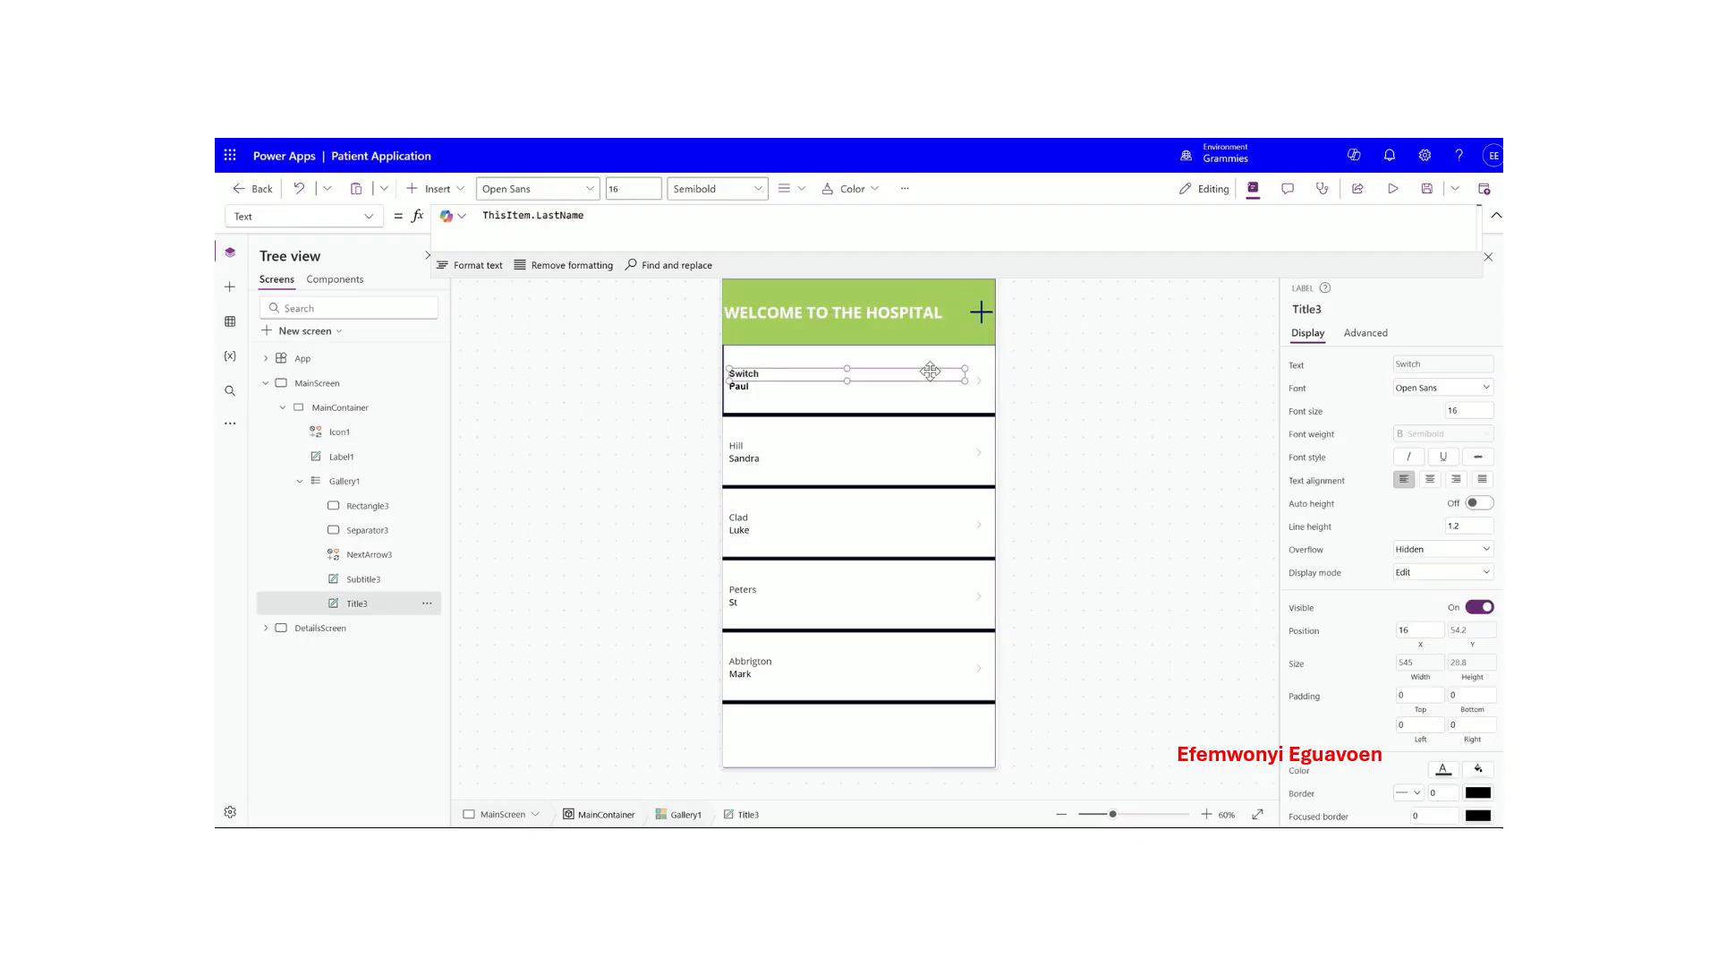
click(982, 313)
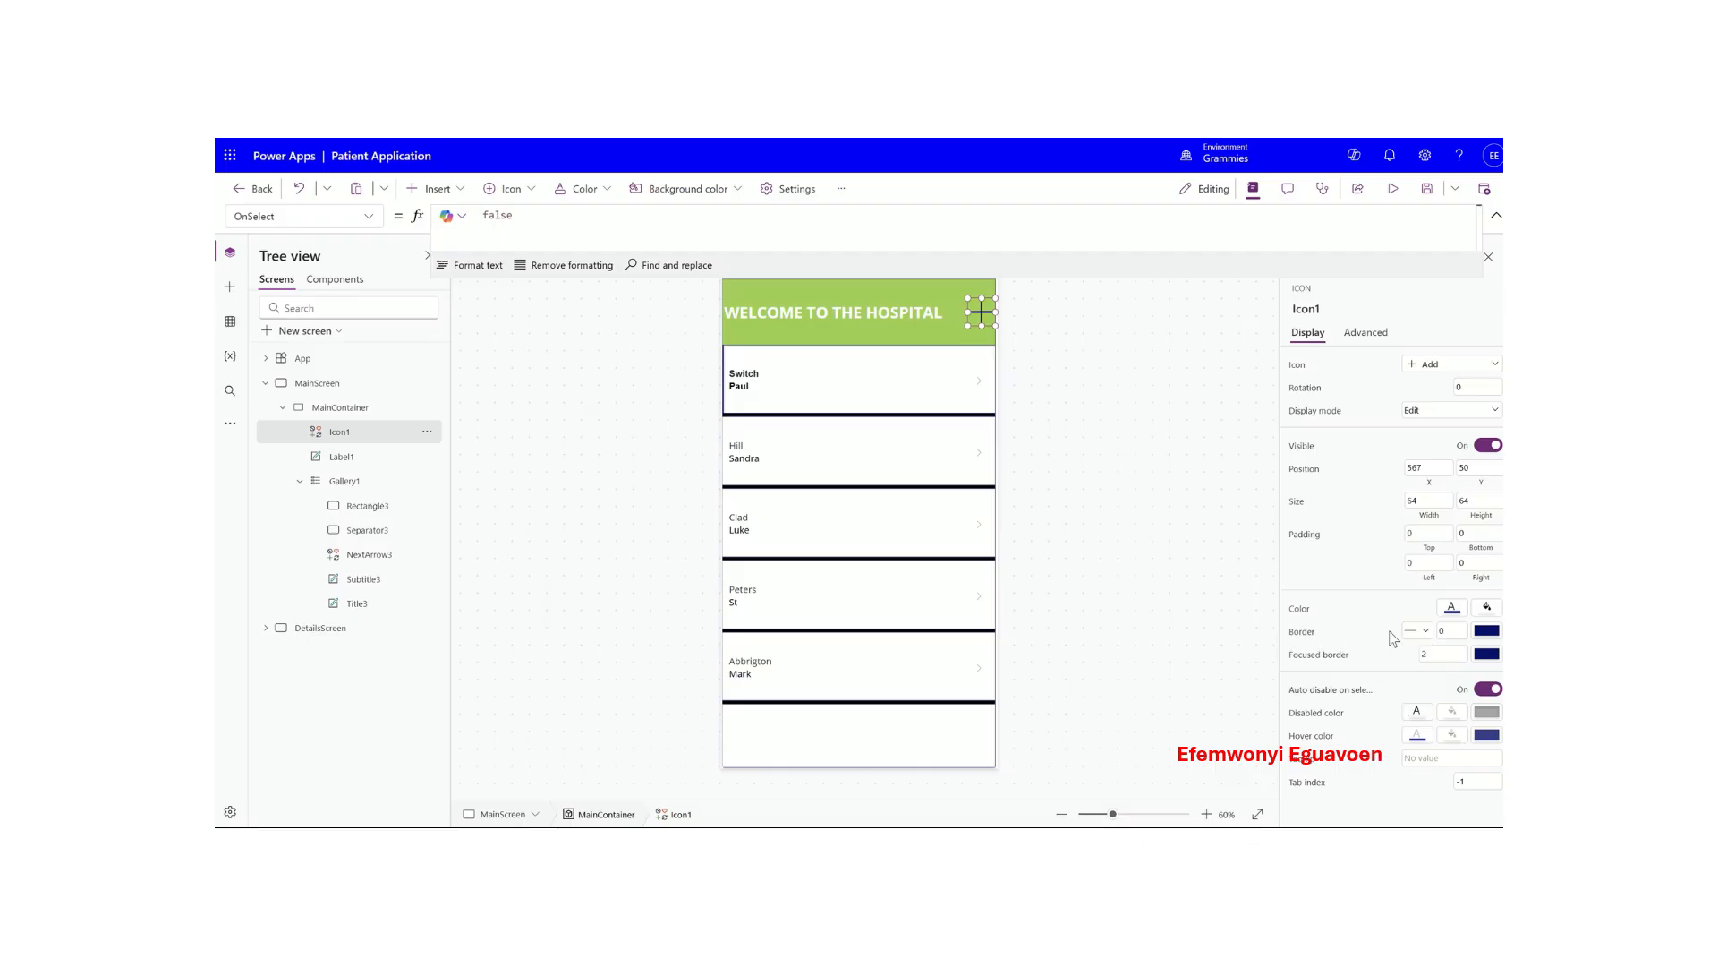
click(1452, 608)
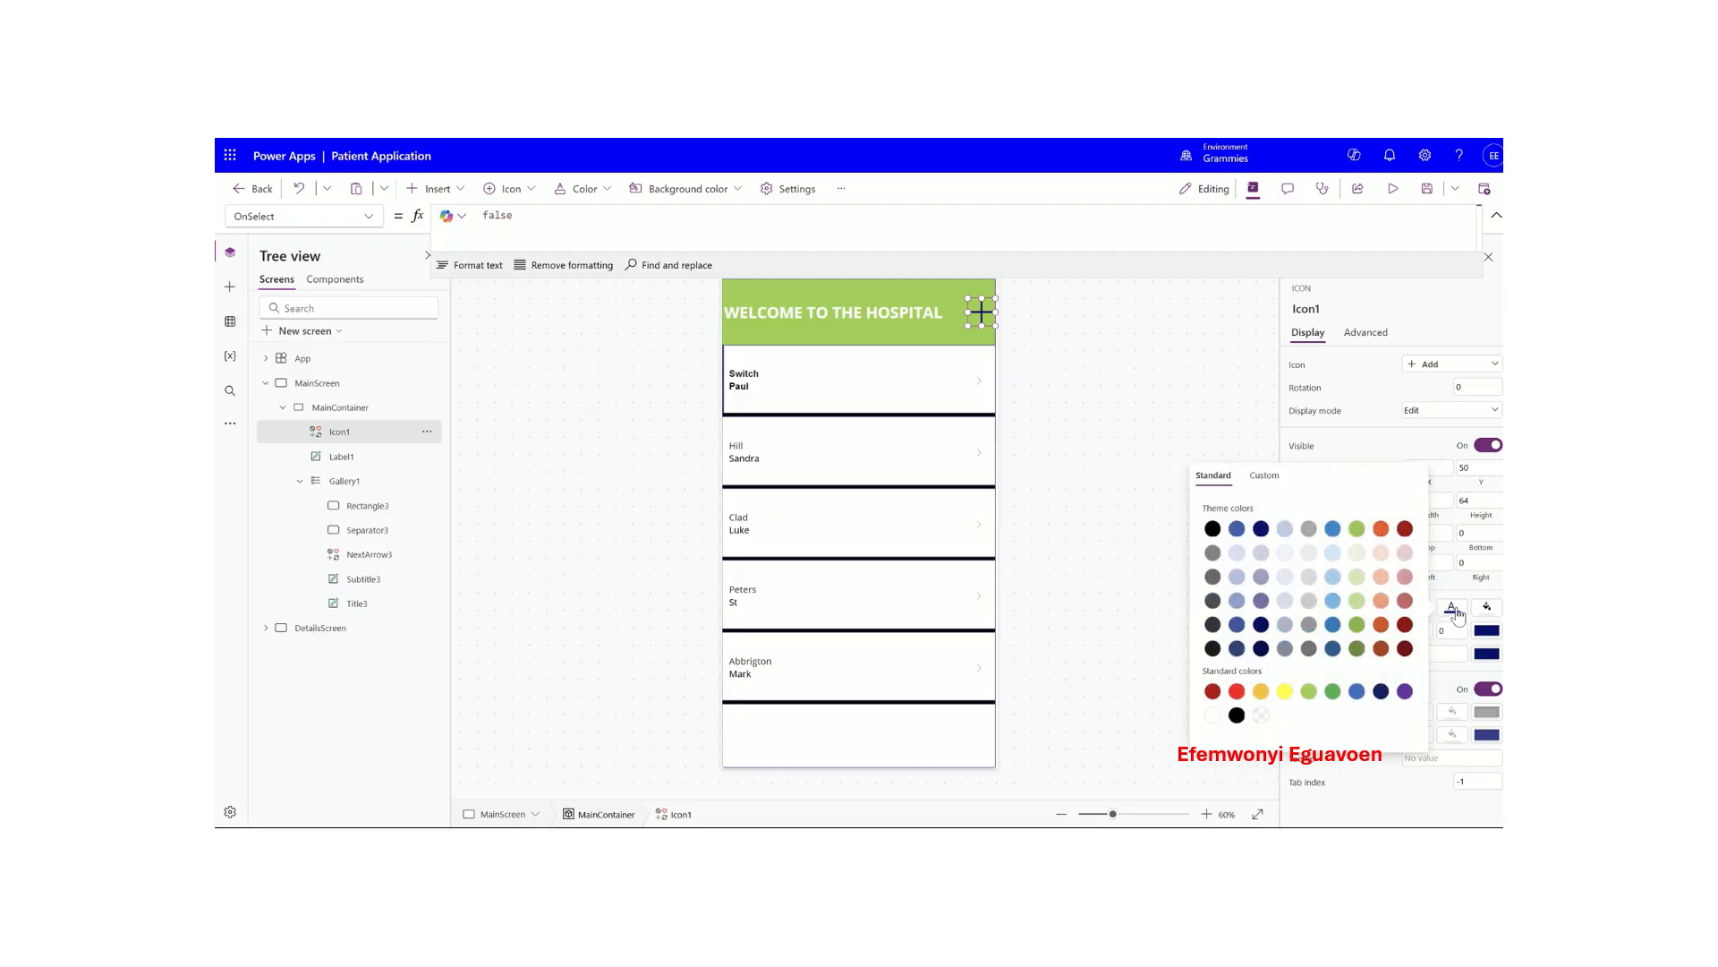
click(1214, 716)
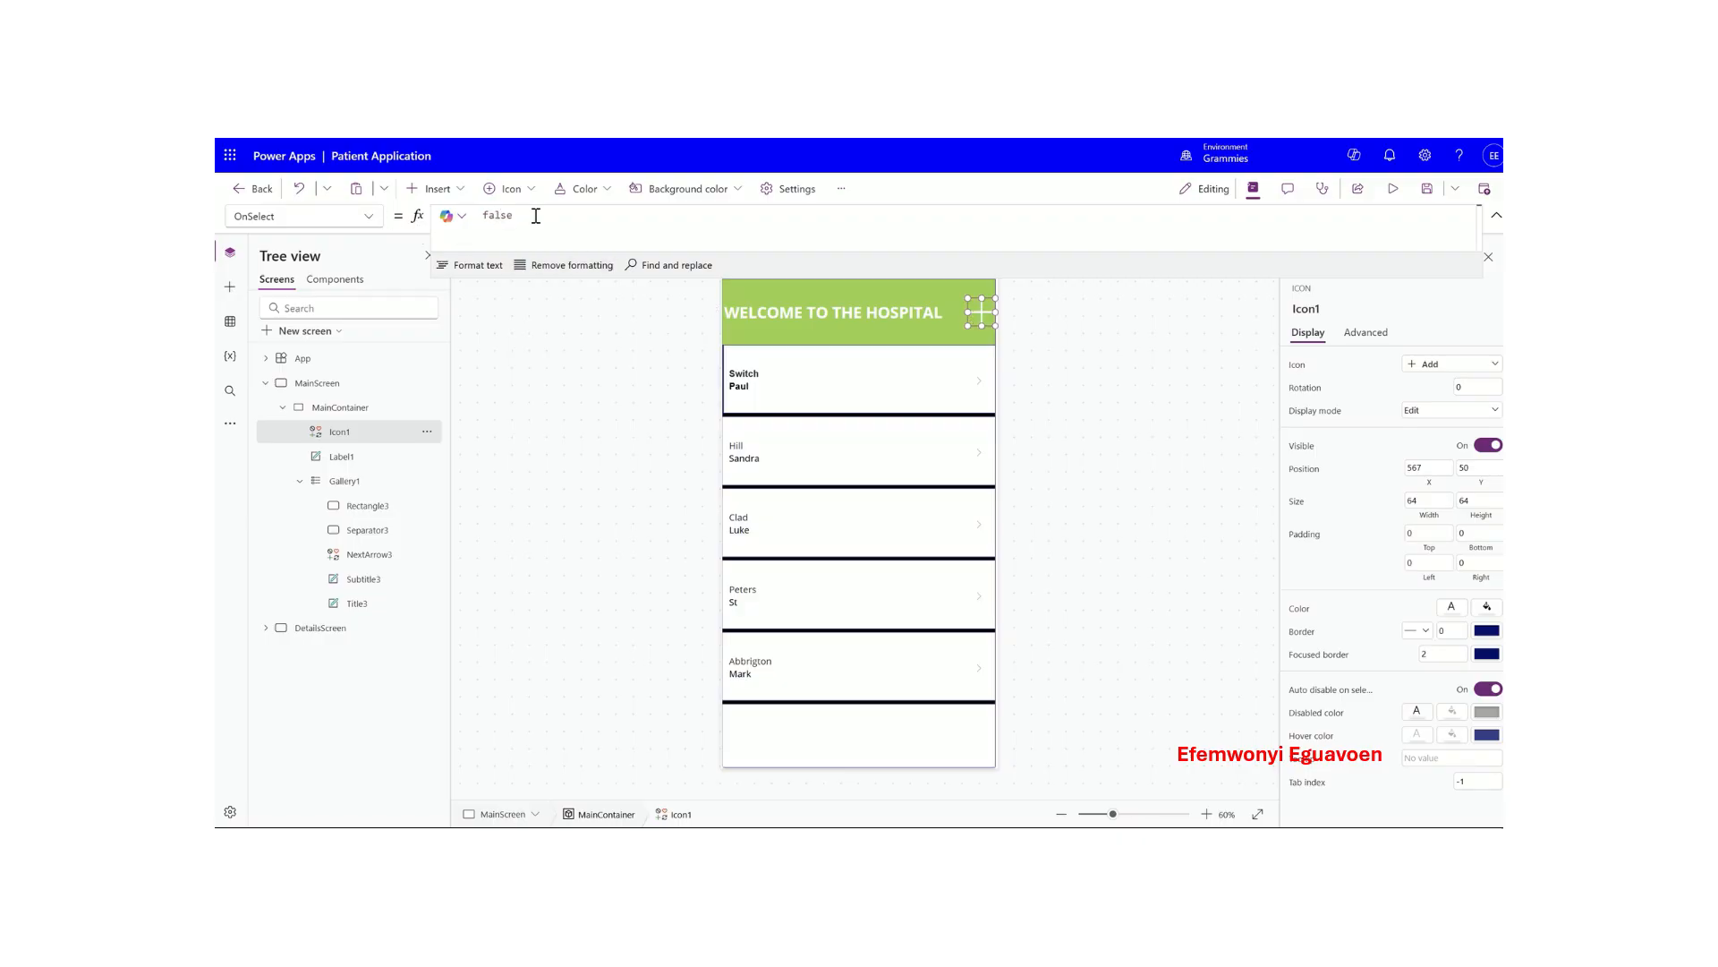
- Replace the plus icon's OnSelect false with NewForm(Form1);
drag(535, 215, 445, 225)
key(BackSpace)
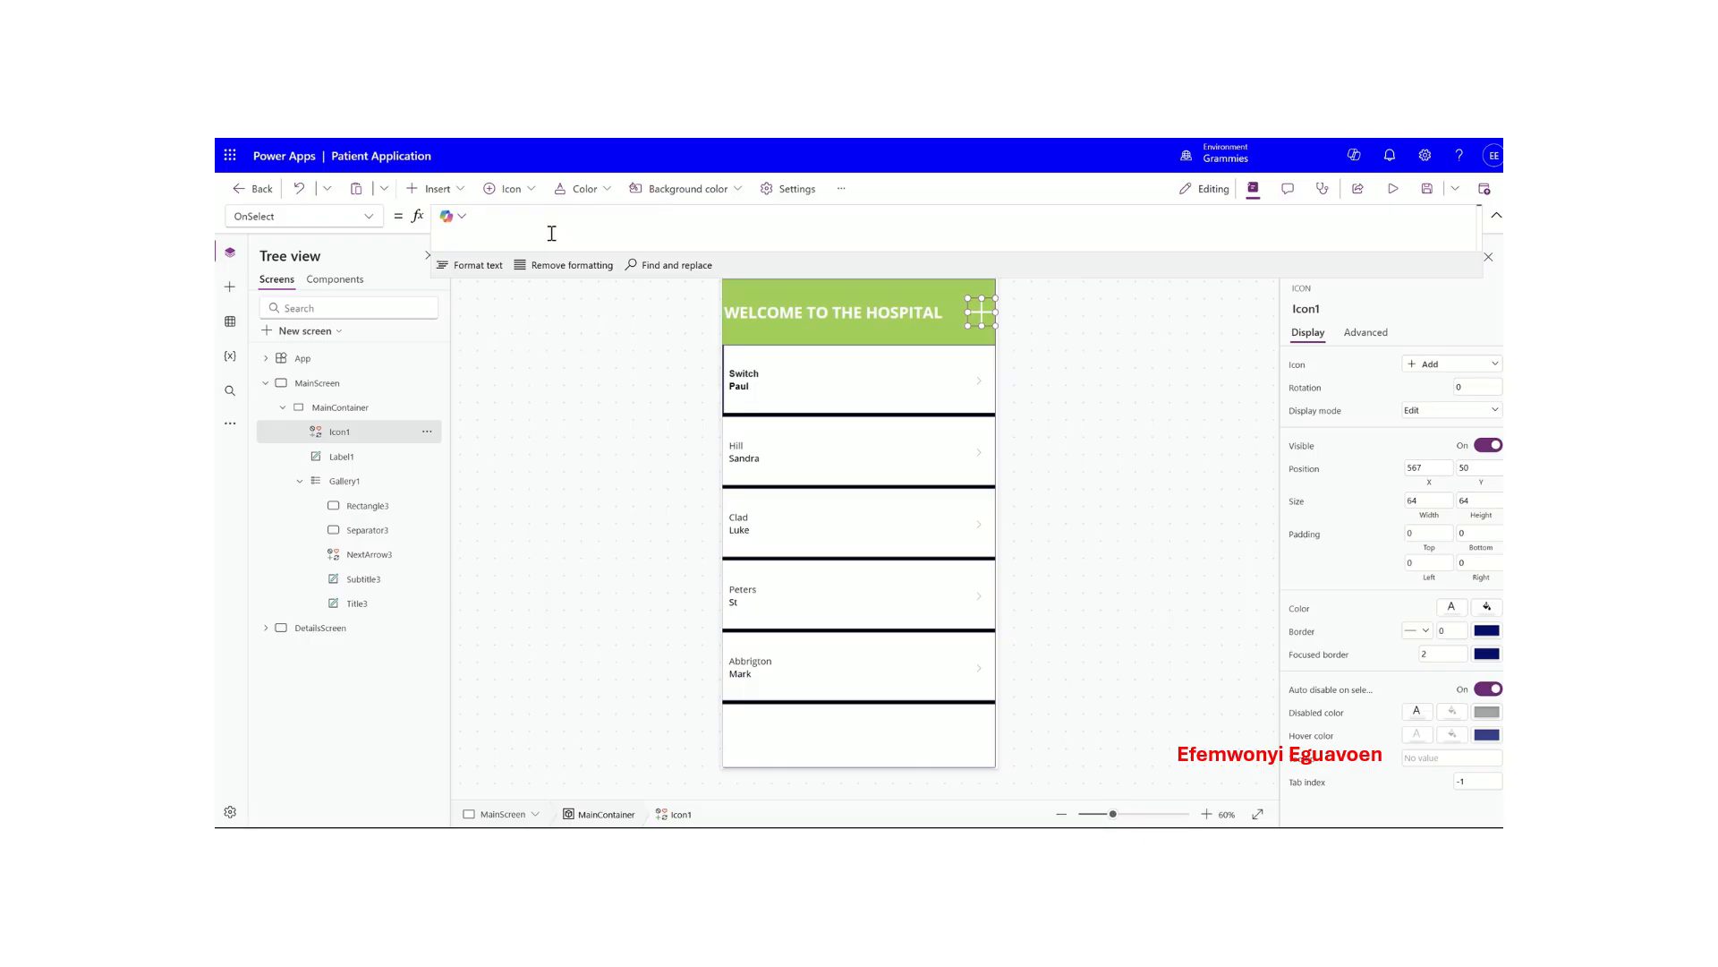
text(new)
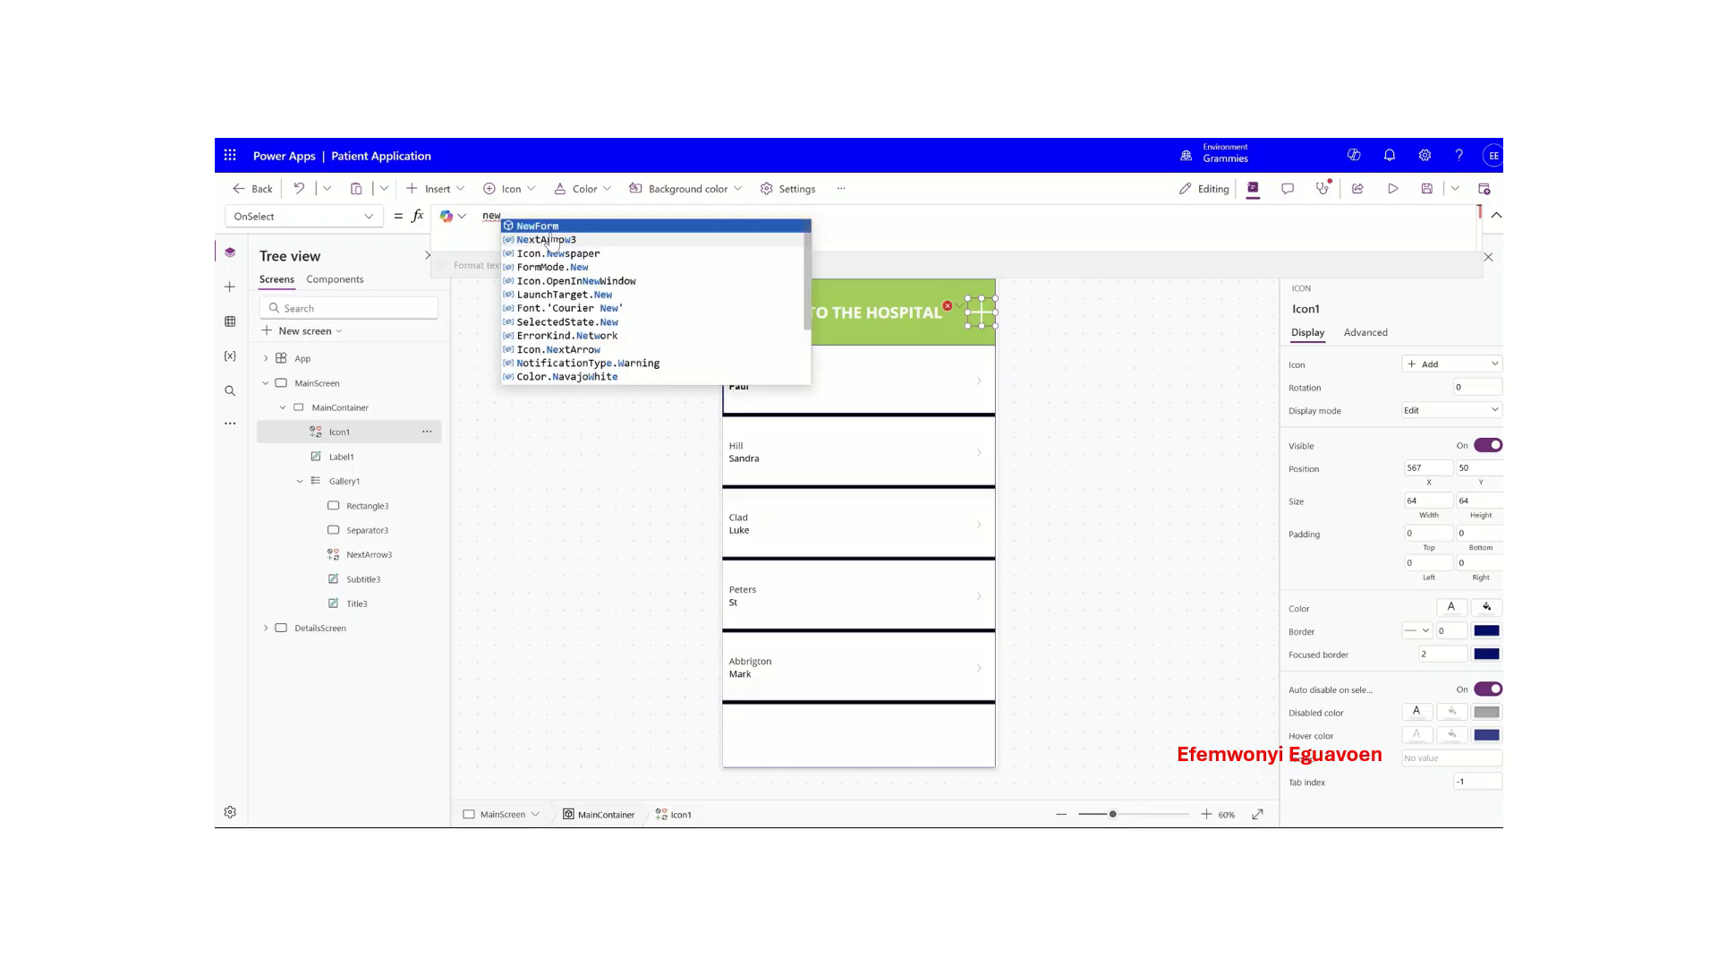
click(550, 232)
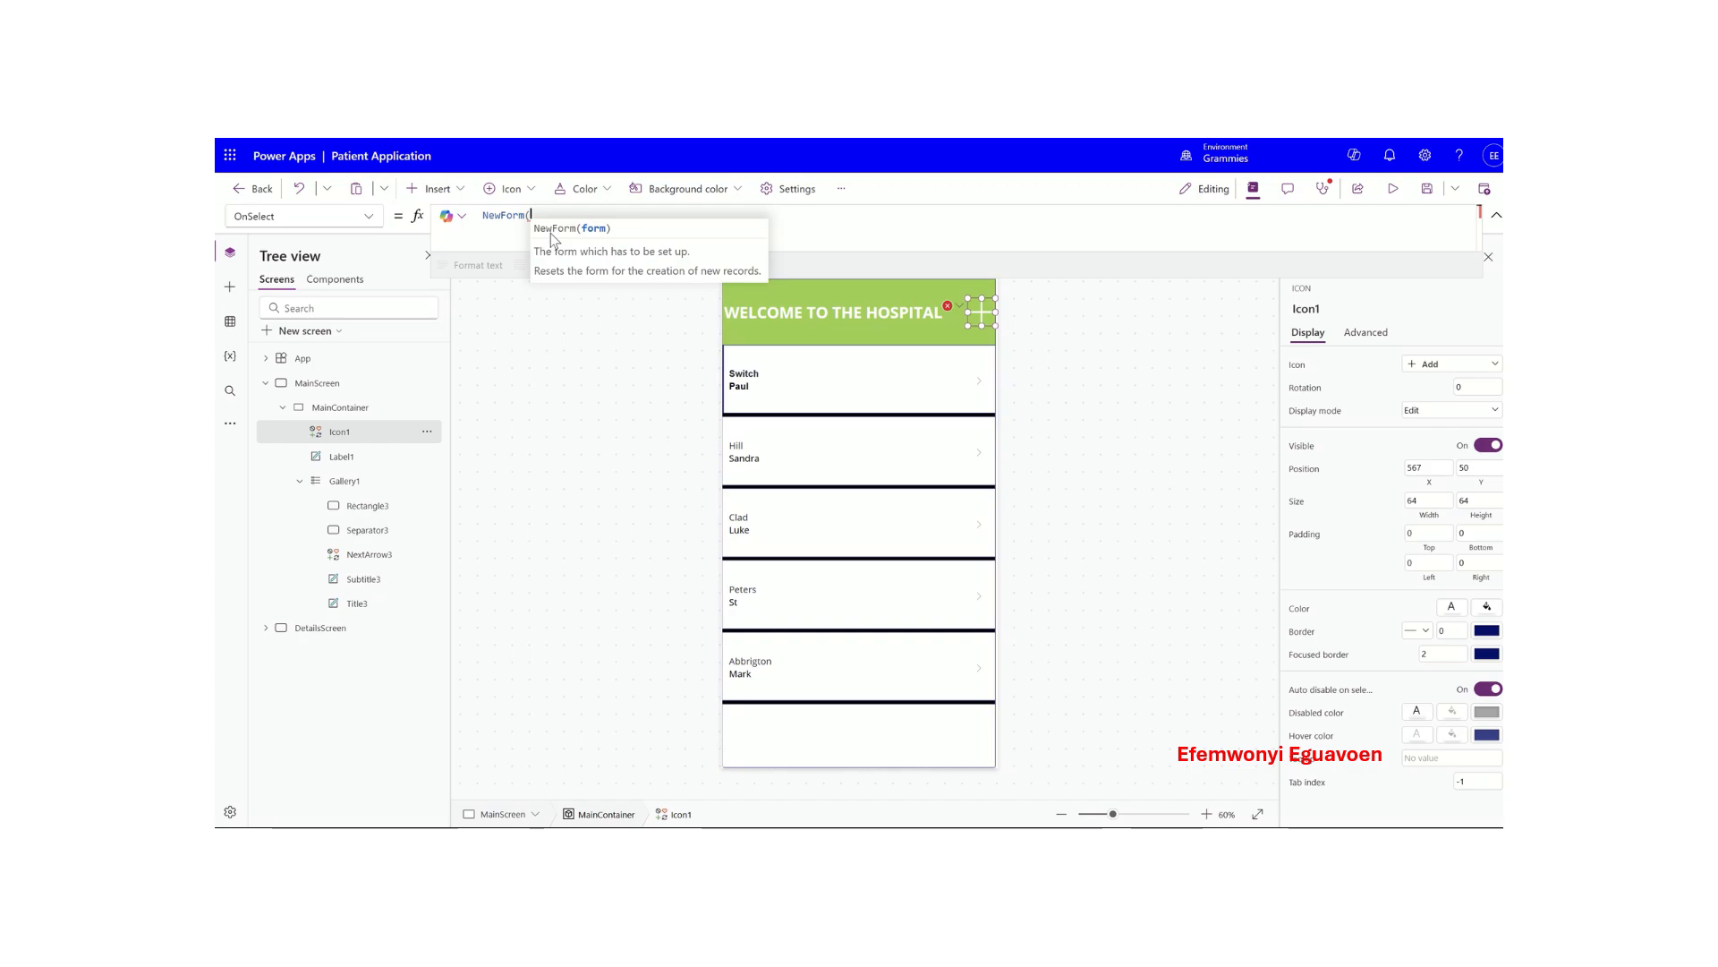
text(()
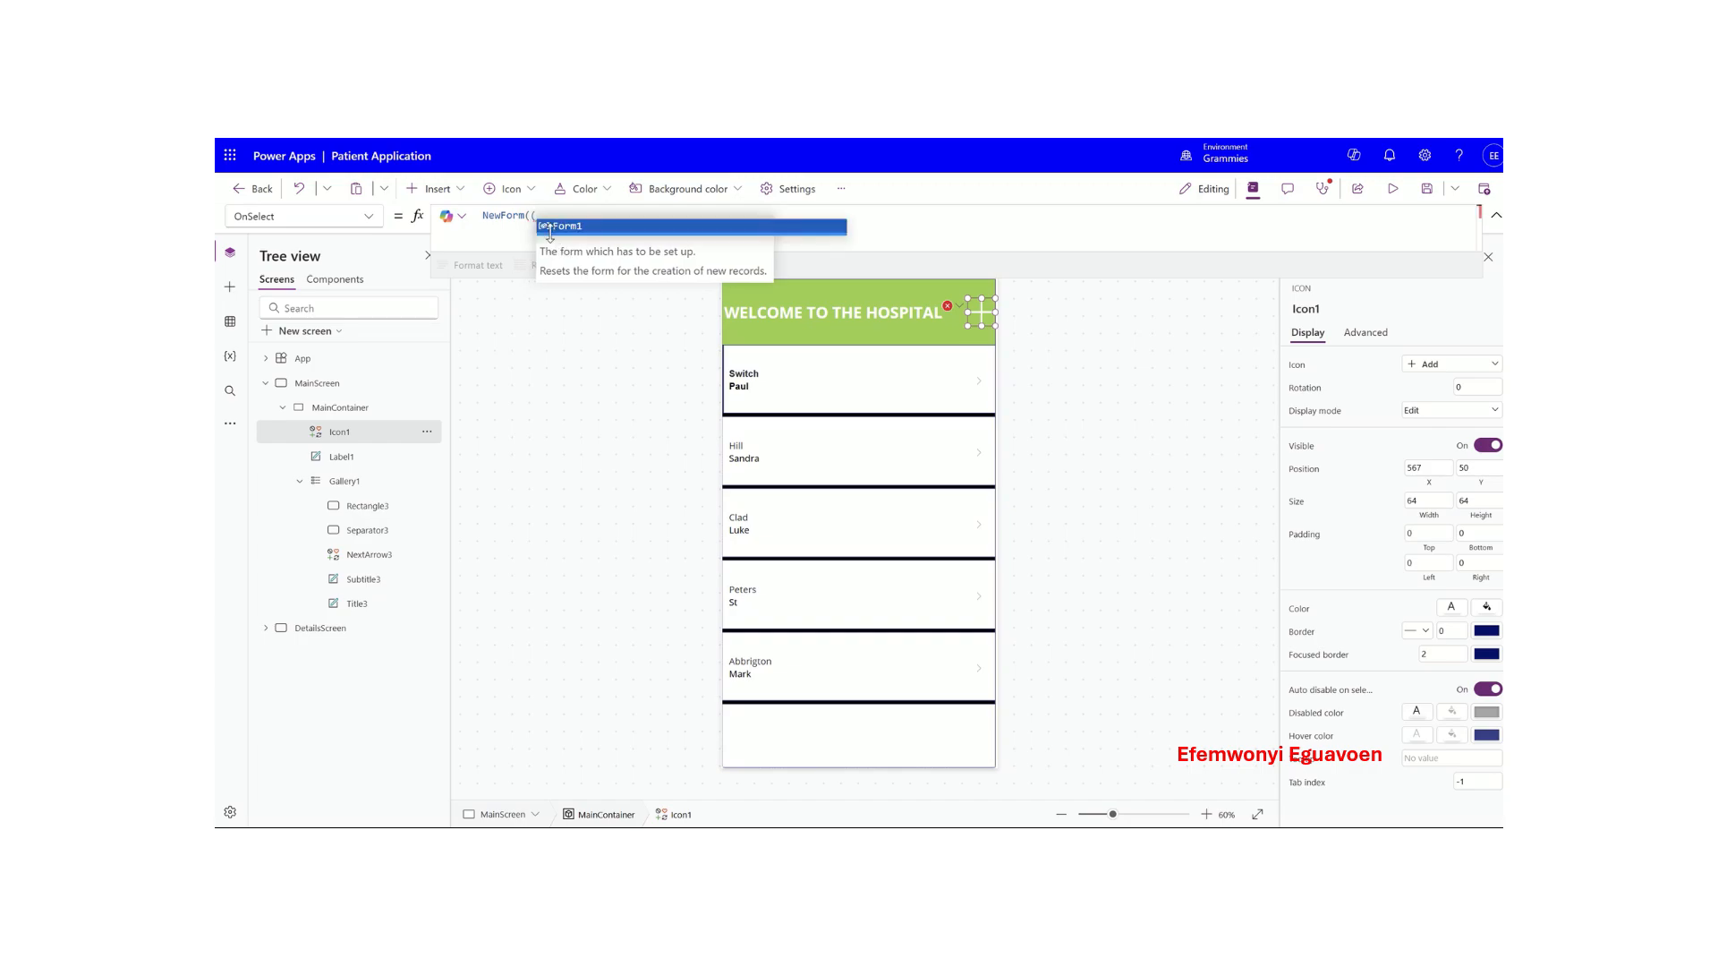
text(form1)
key(Tab)
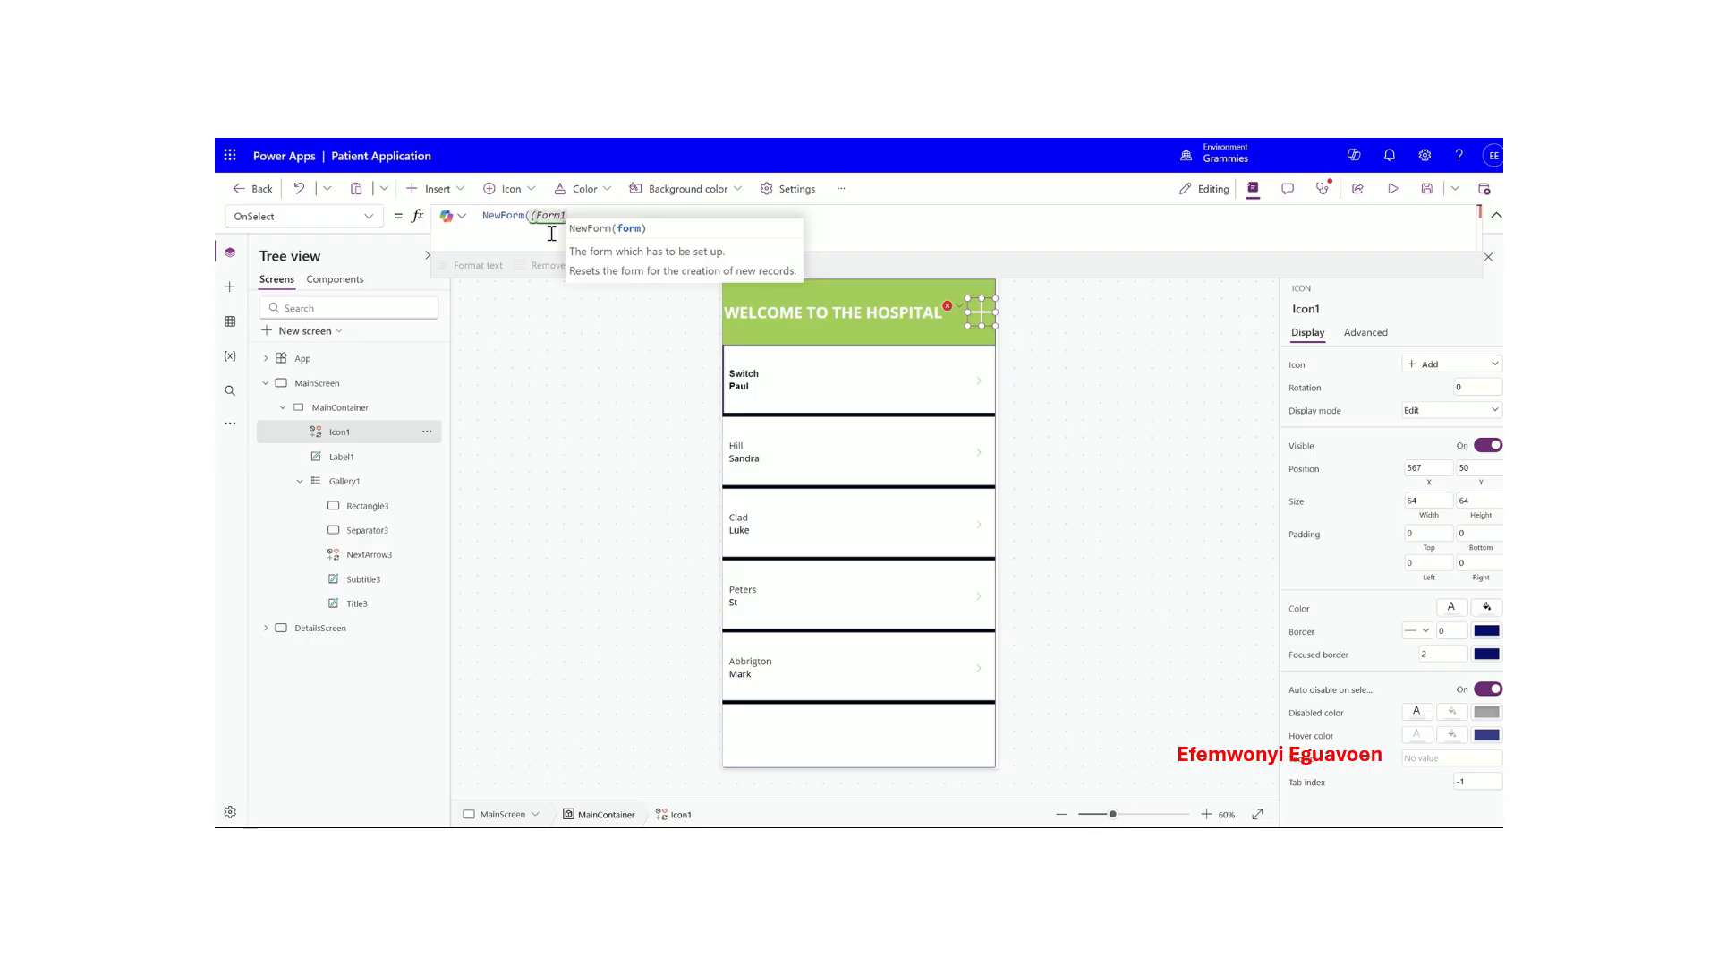
text())
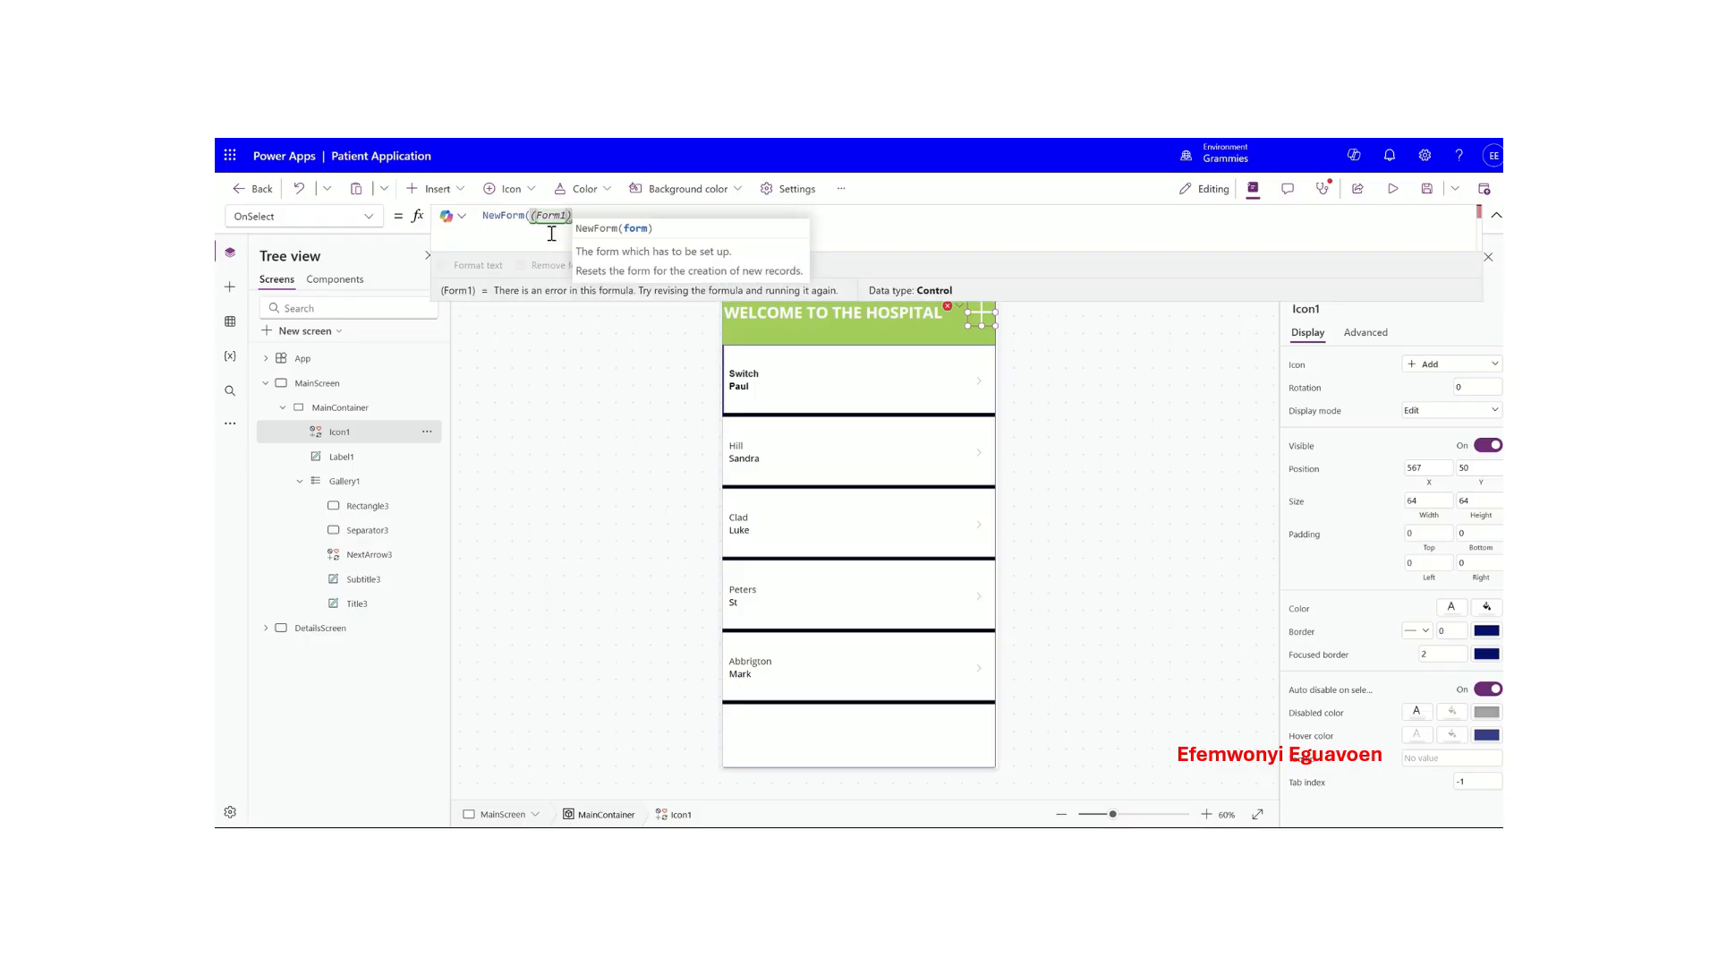
text(;)
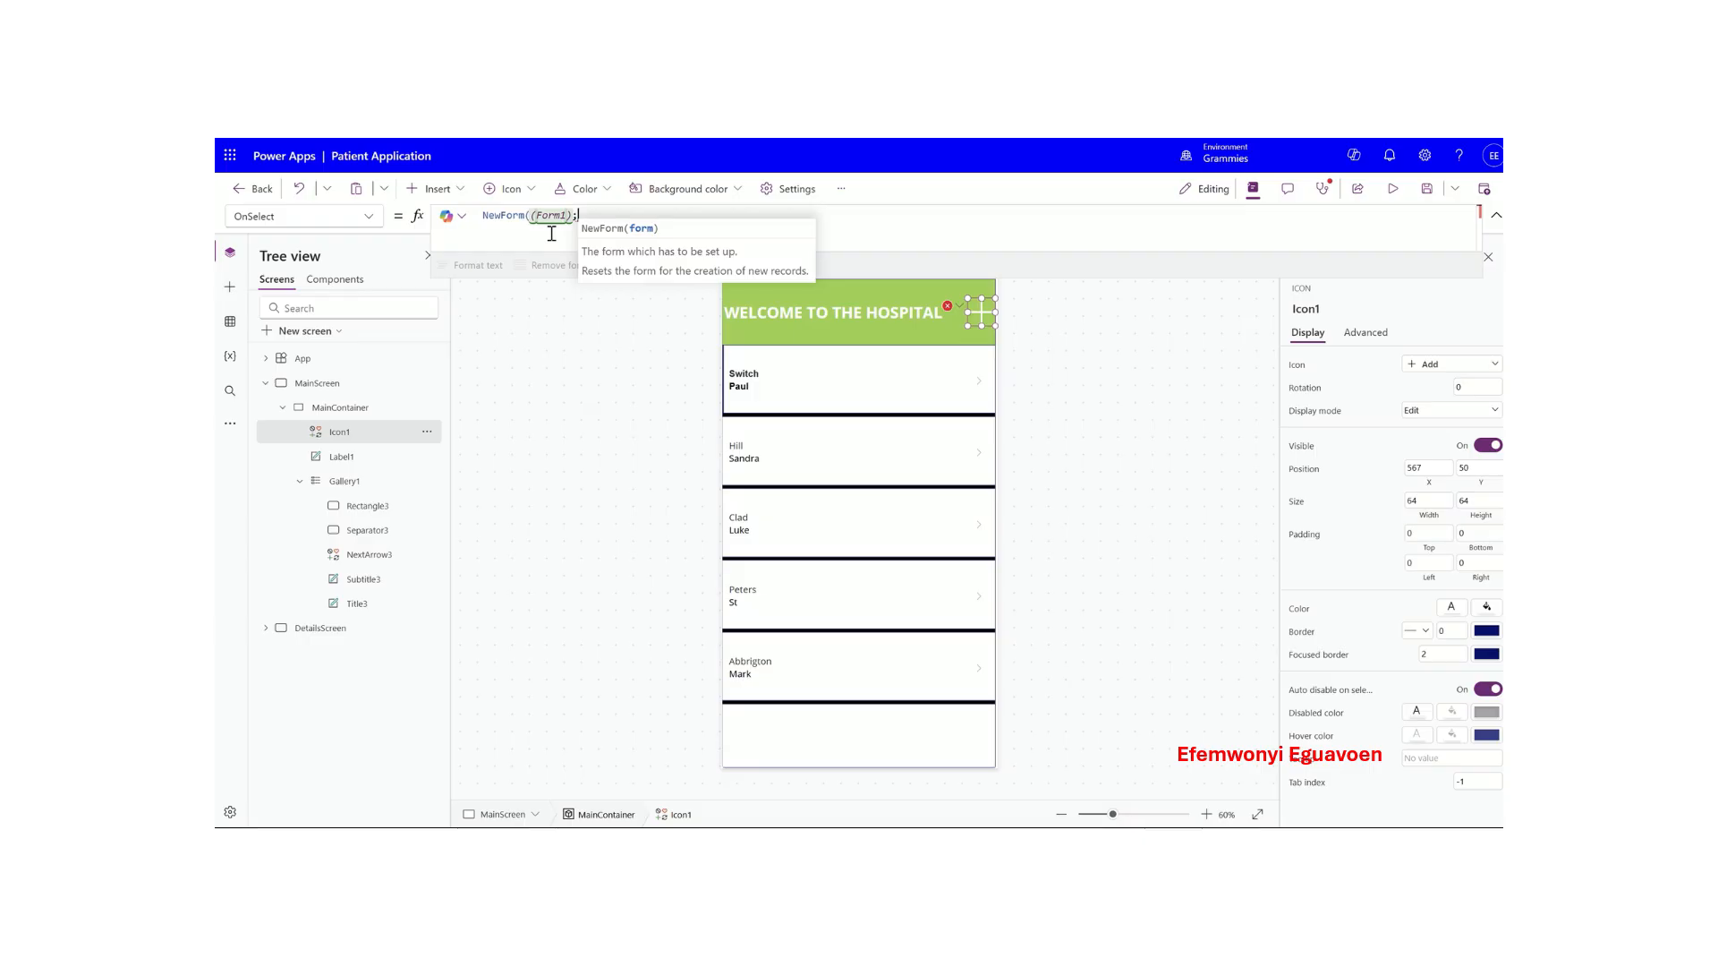
key(shift+Return)
- Add Navigate(DetailsScreen, ScreenTransition.Cover) as the icon formula's second line
text(Nav)
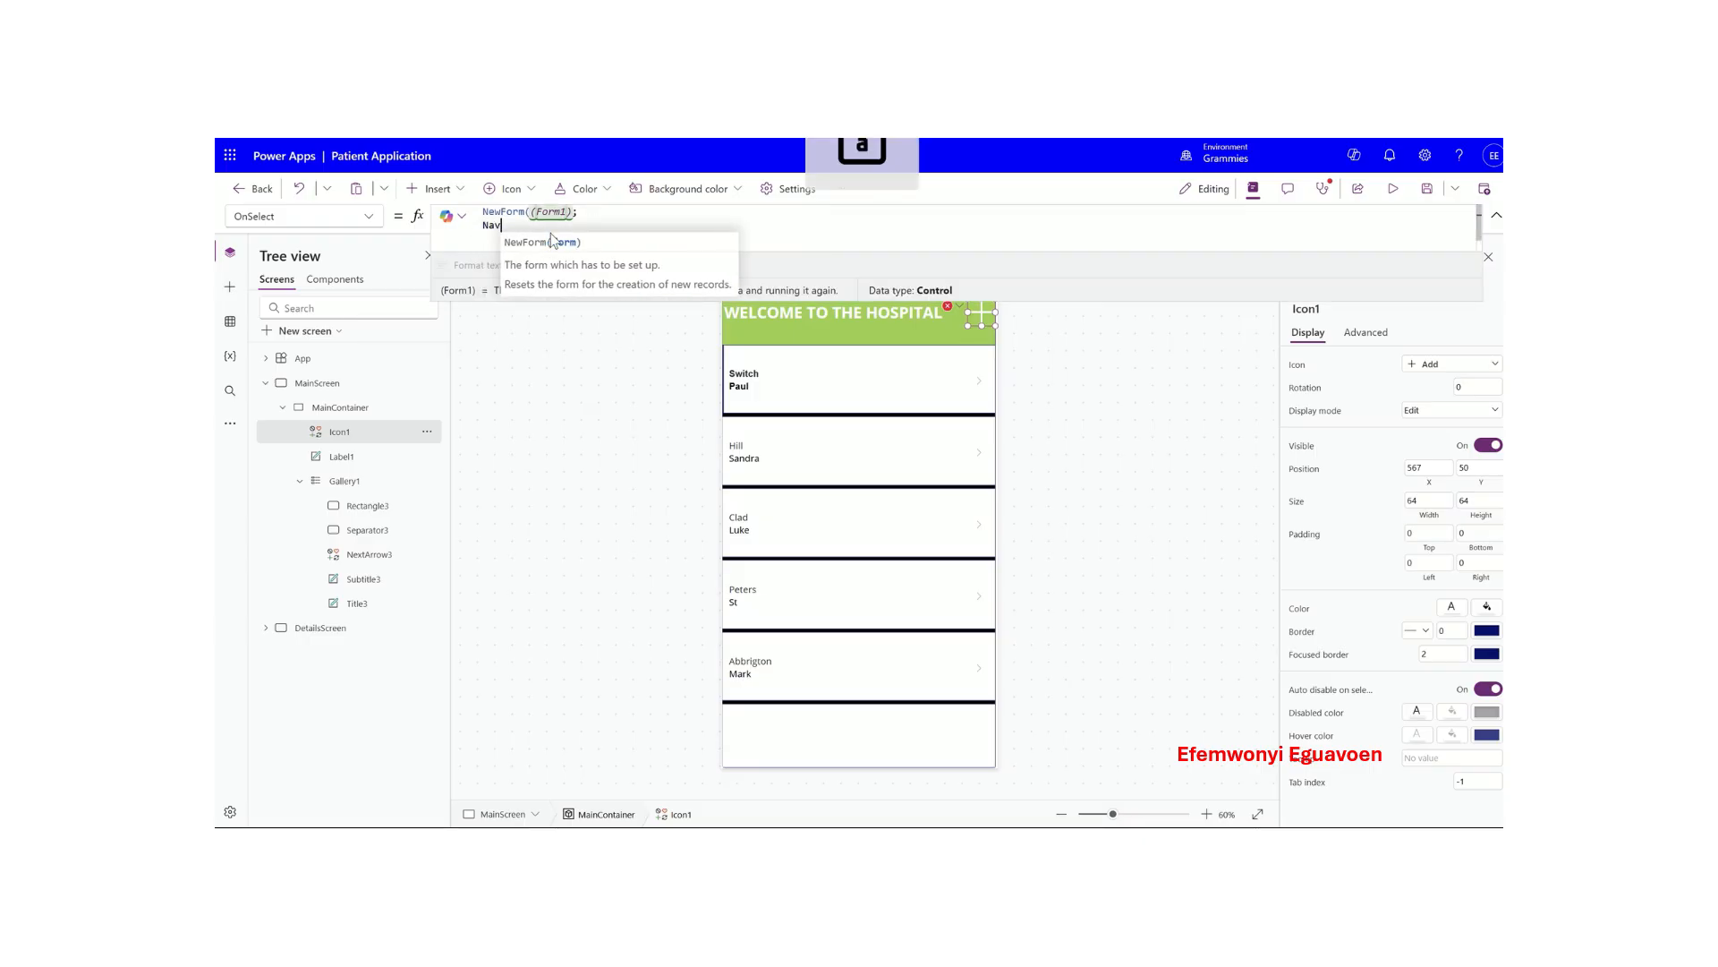
click(552, 240)
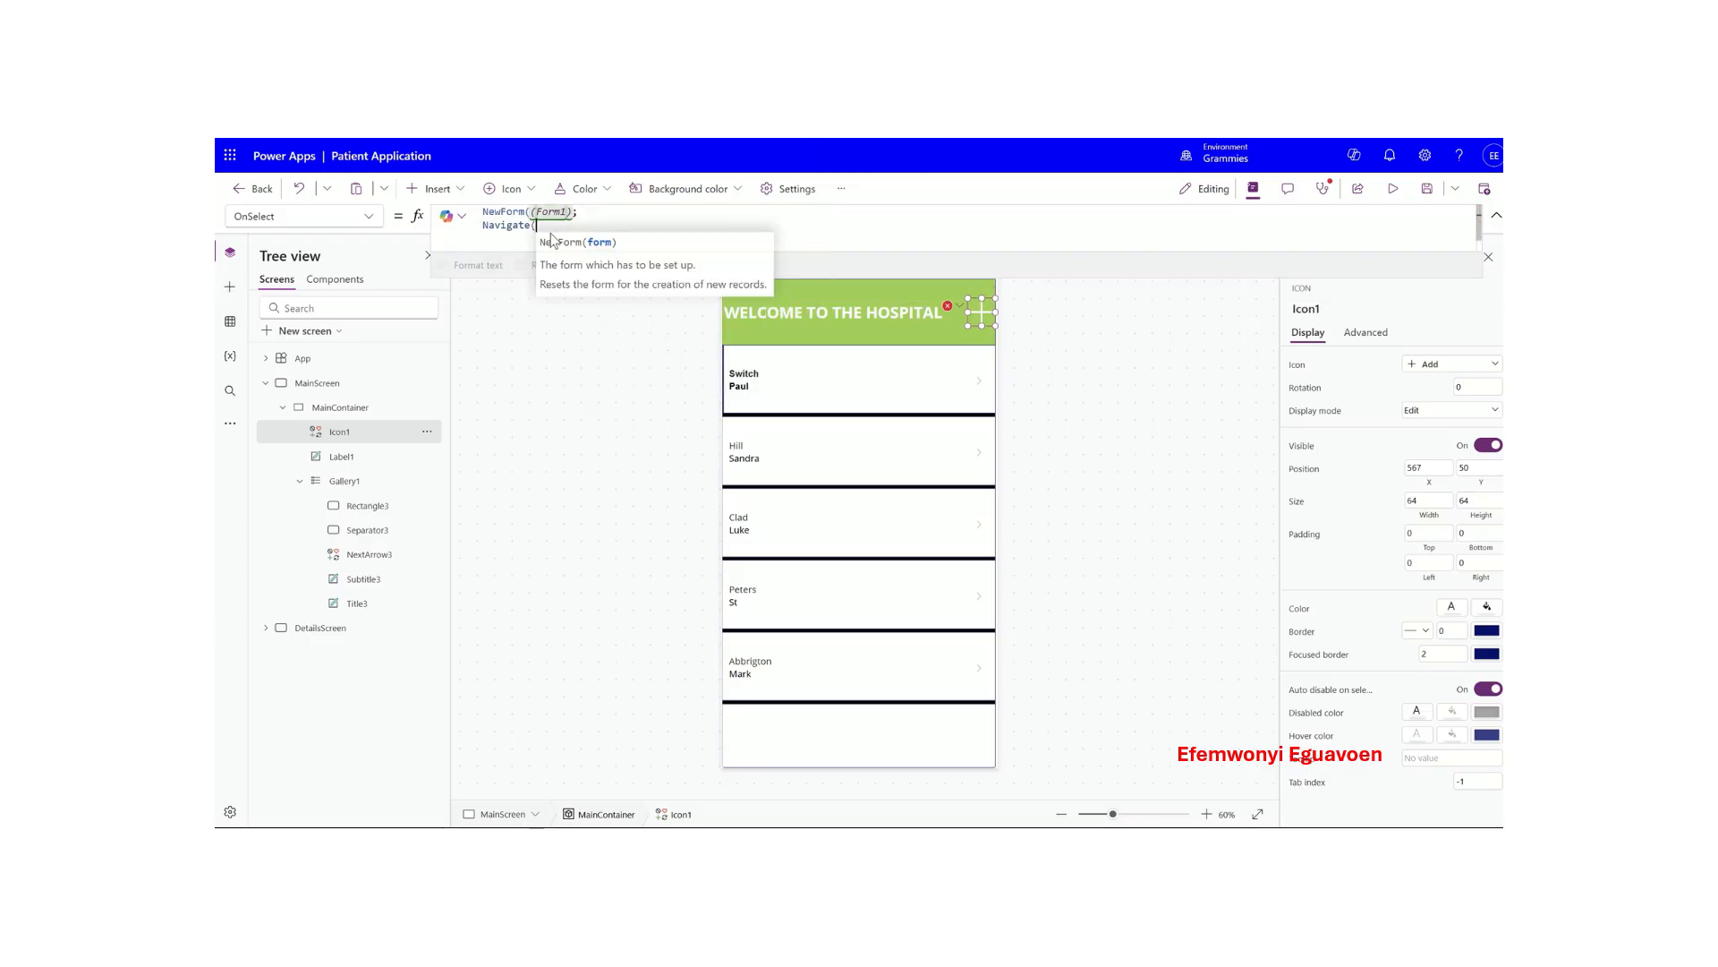
text(()
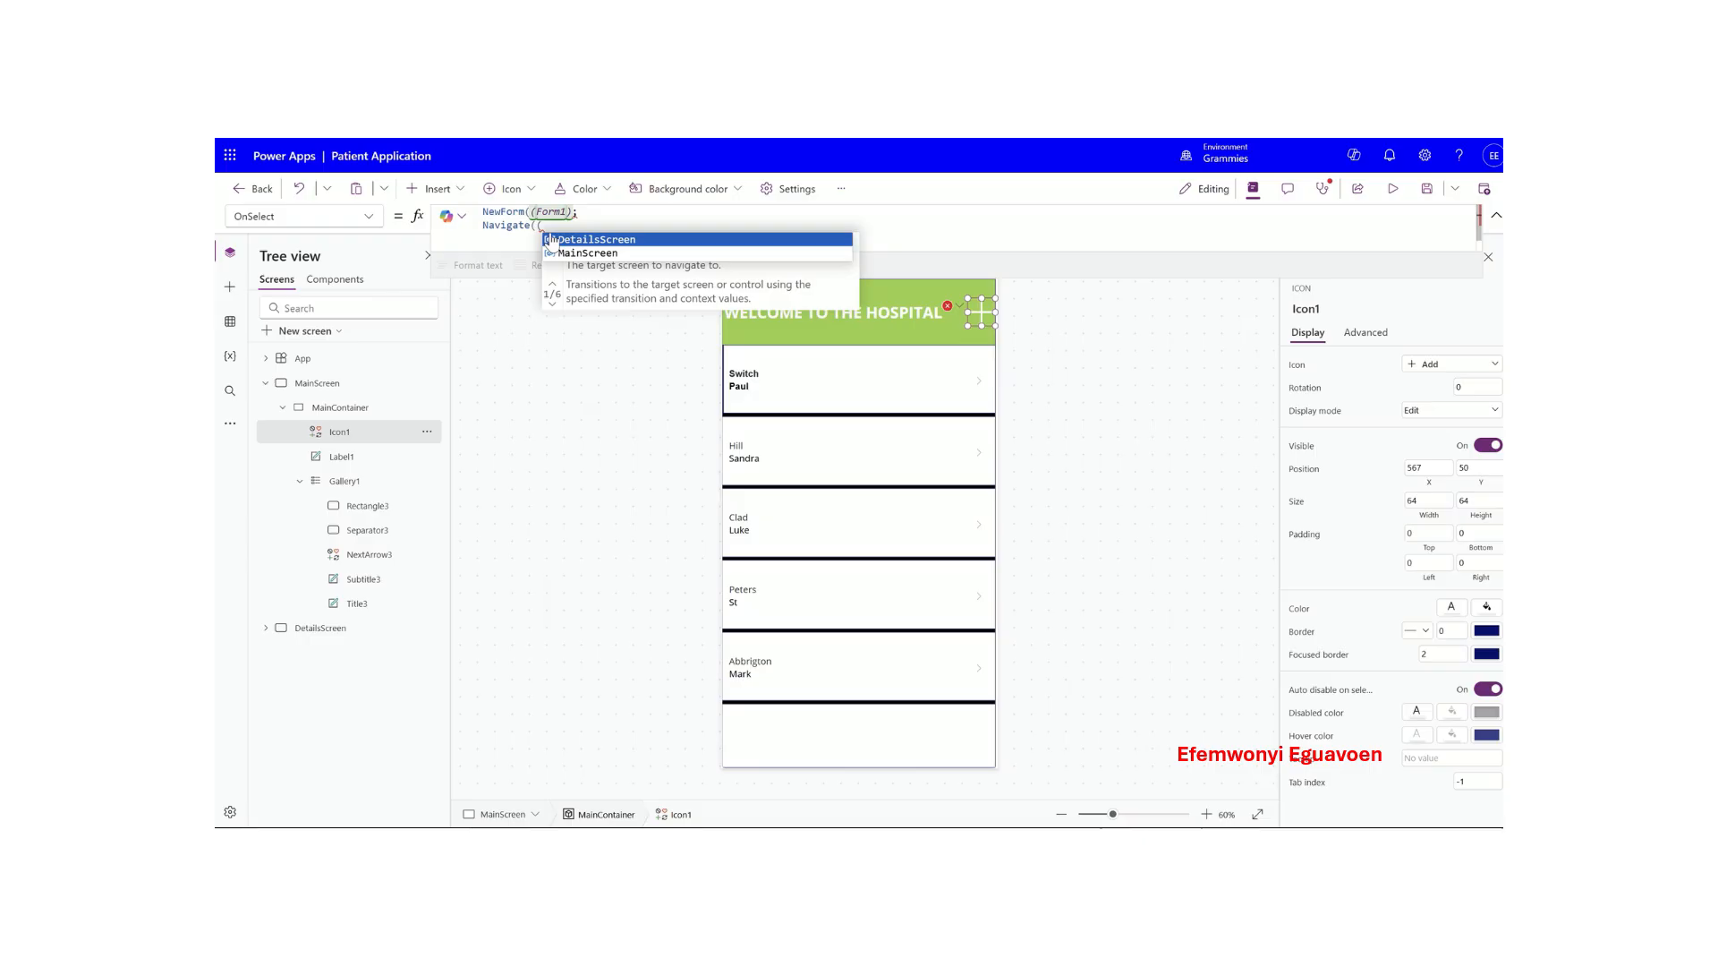
key(BackSpace)
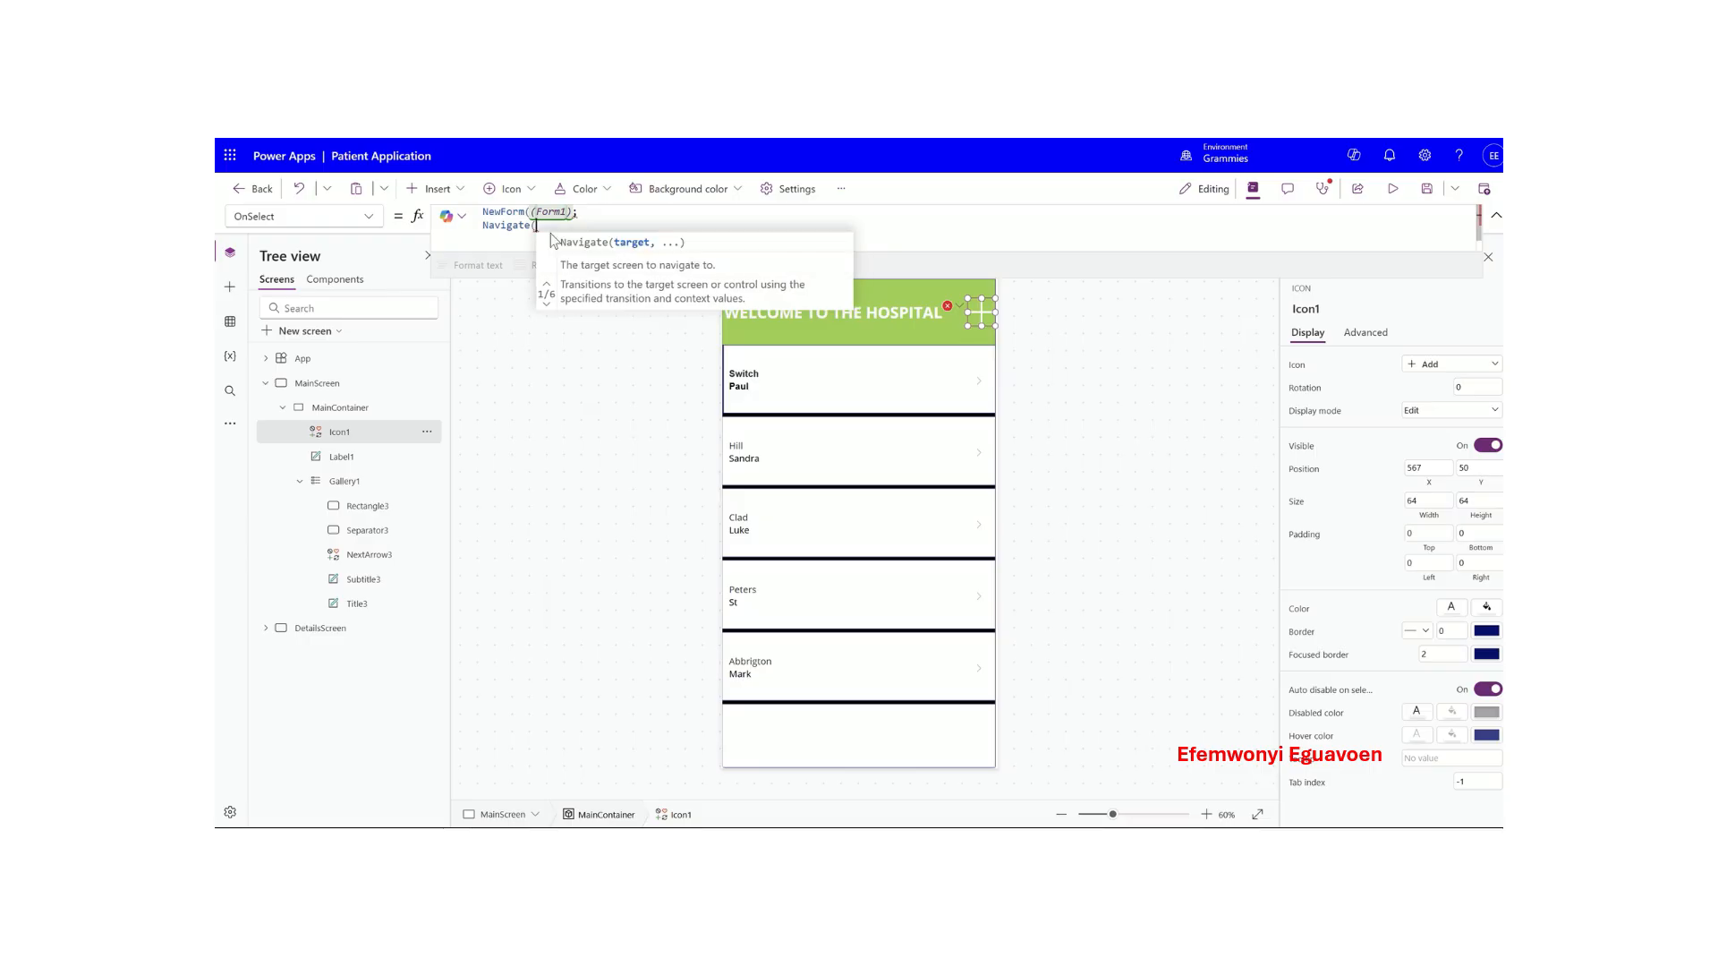
text(deta)
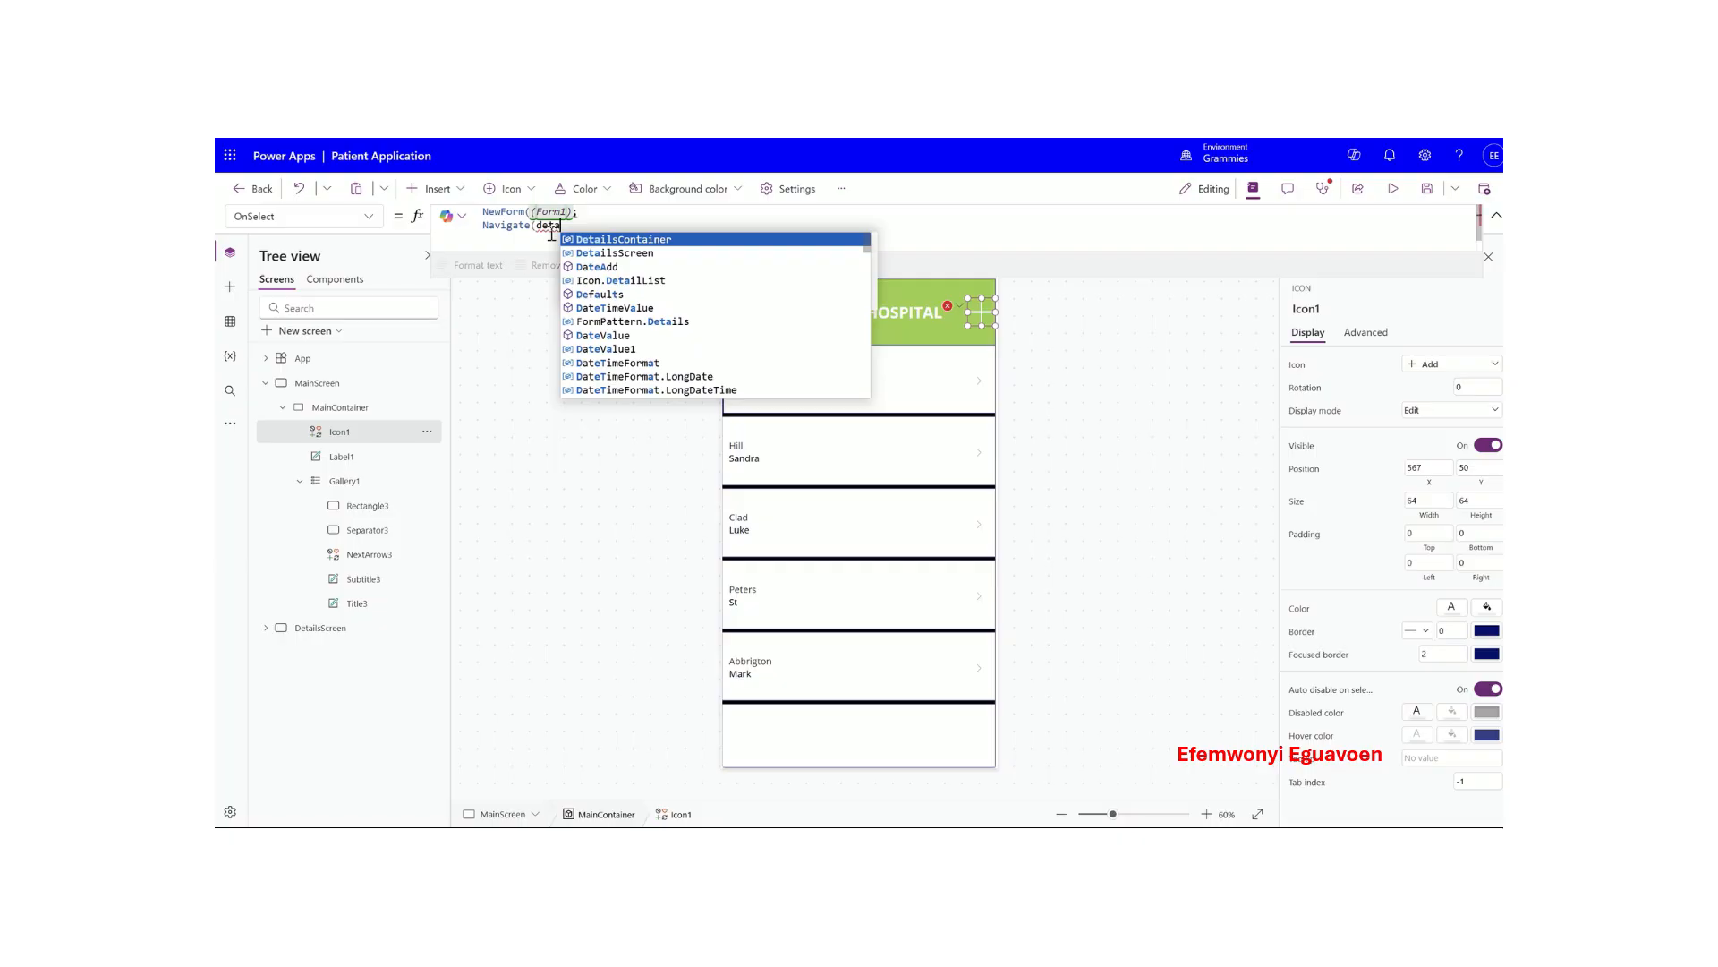
click(617, 253)
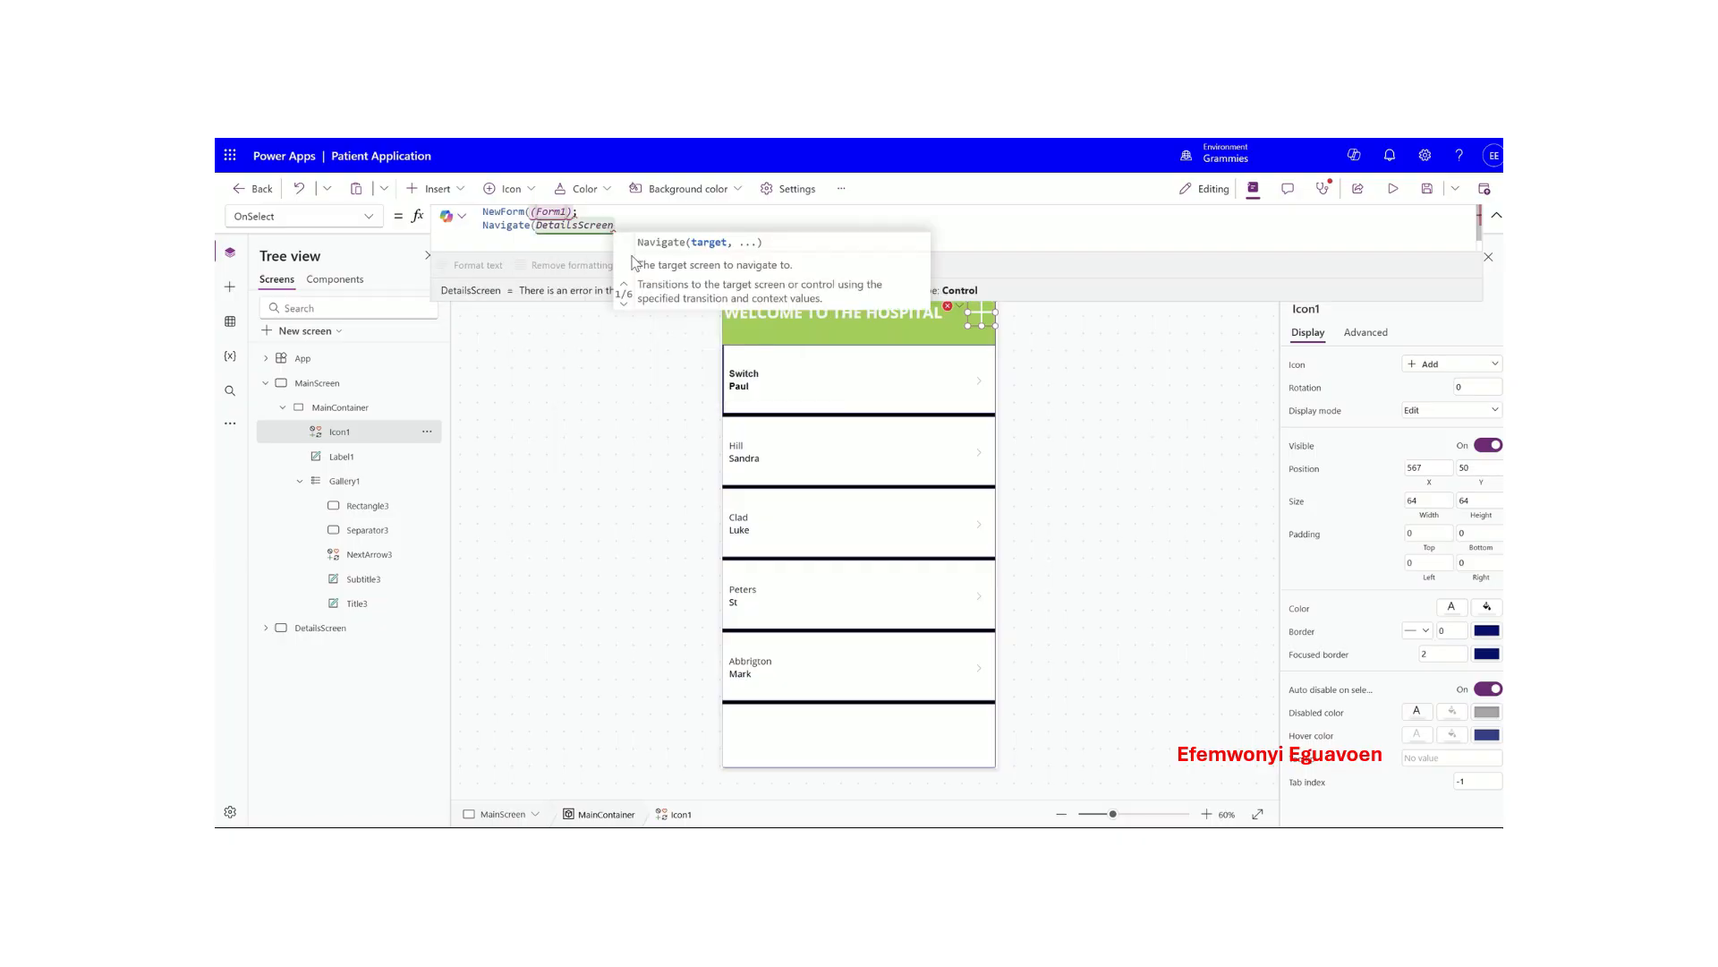
text(,scre)
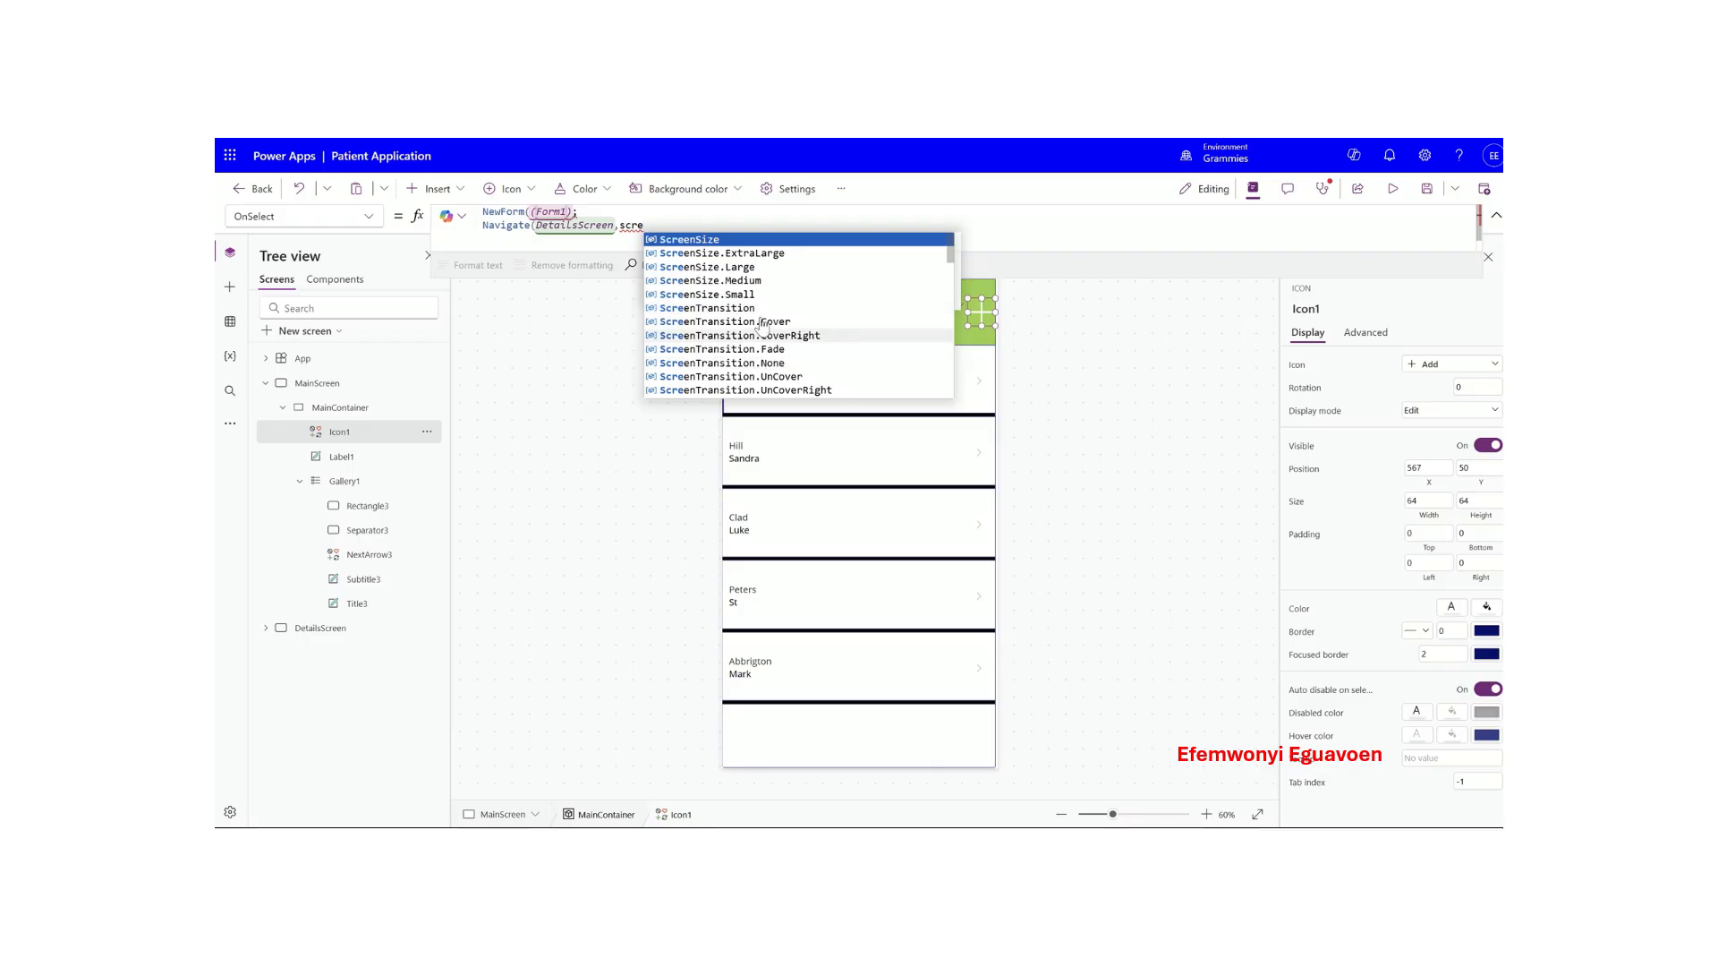
click(773, 322)
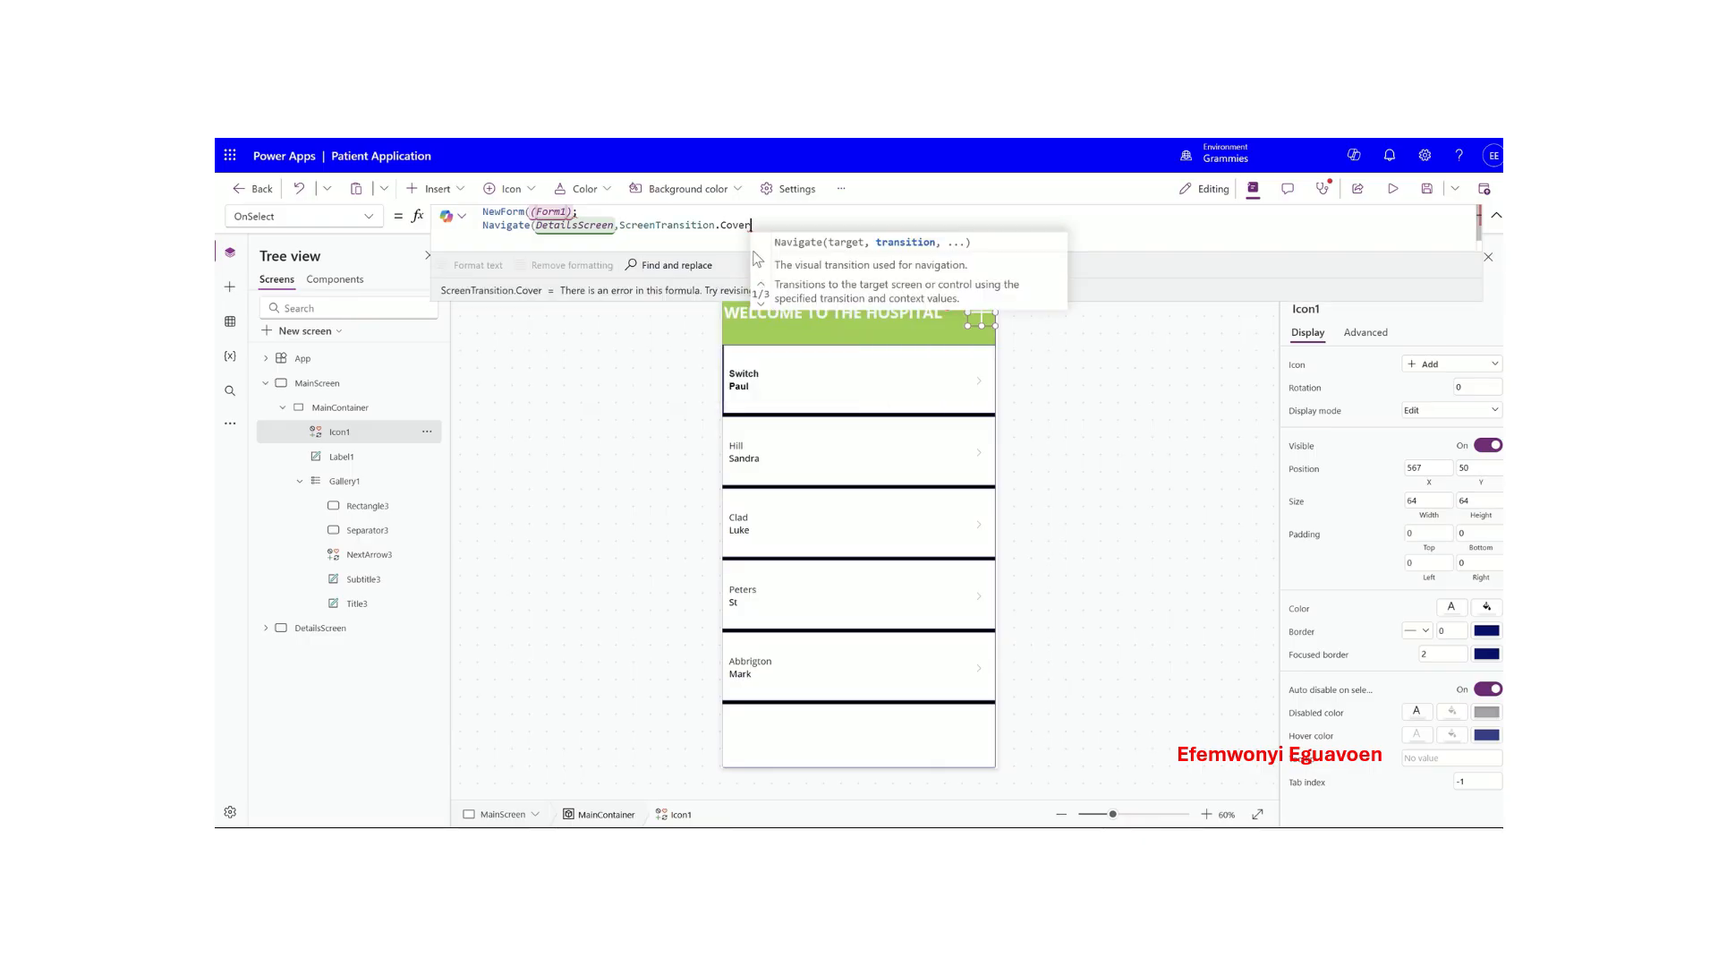
text())
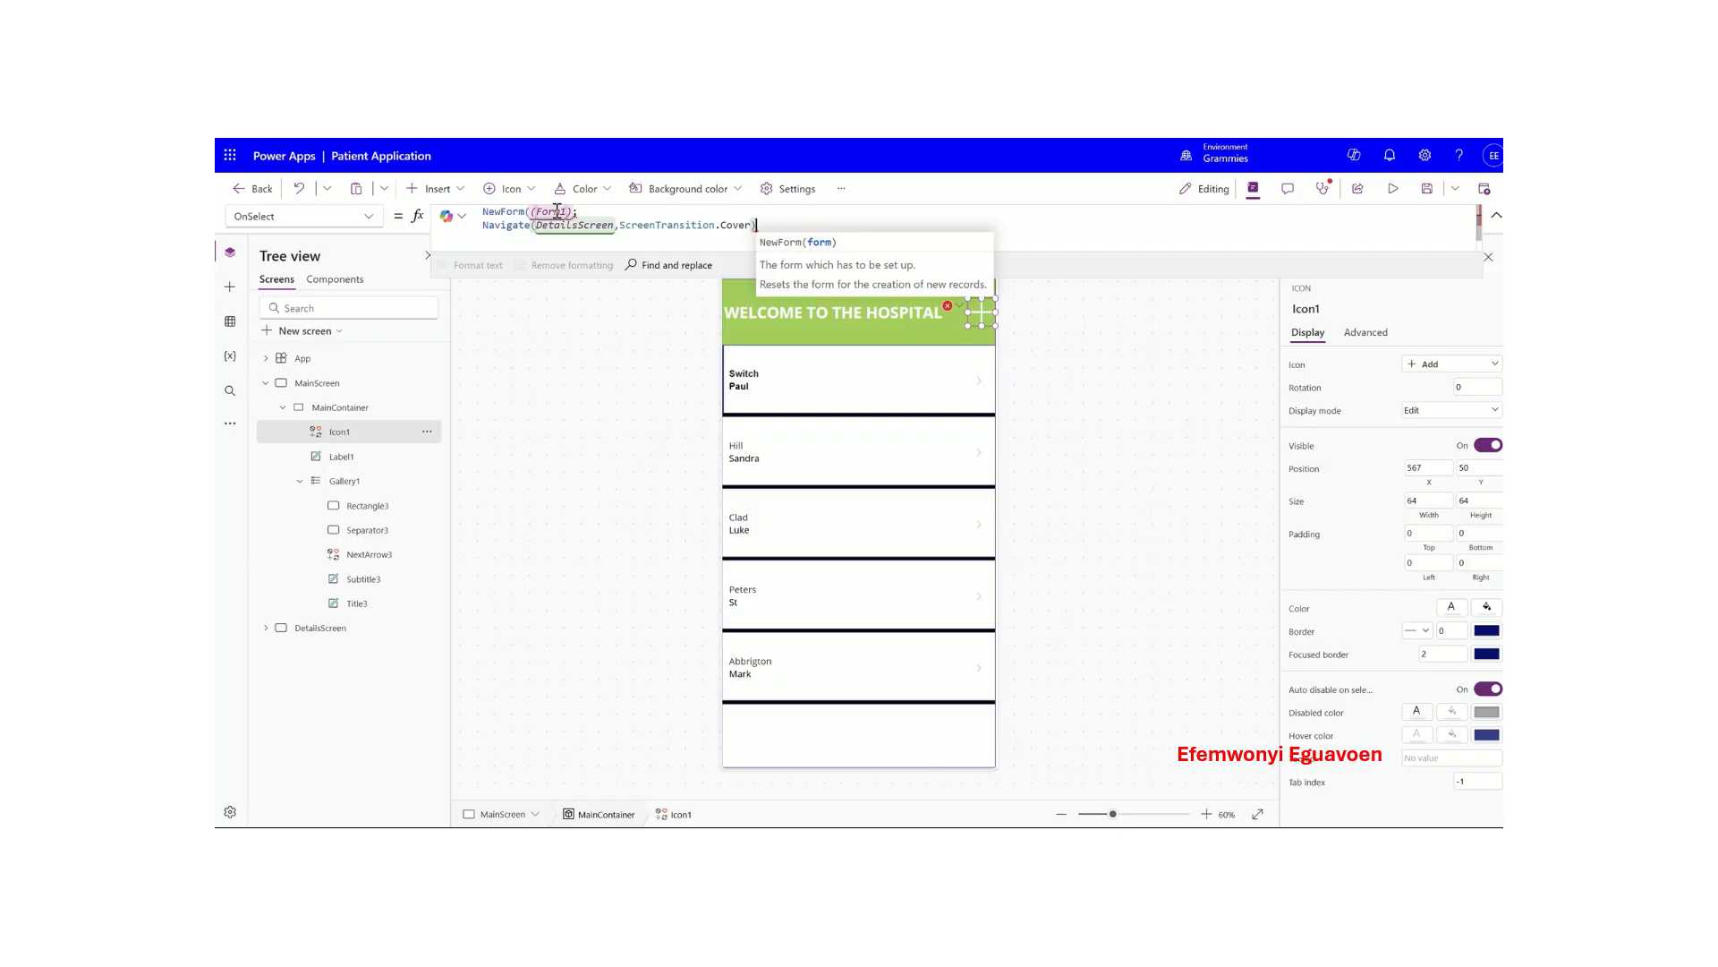
click(643, 222)
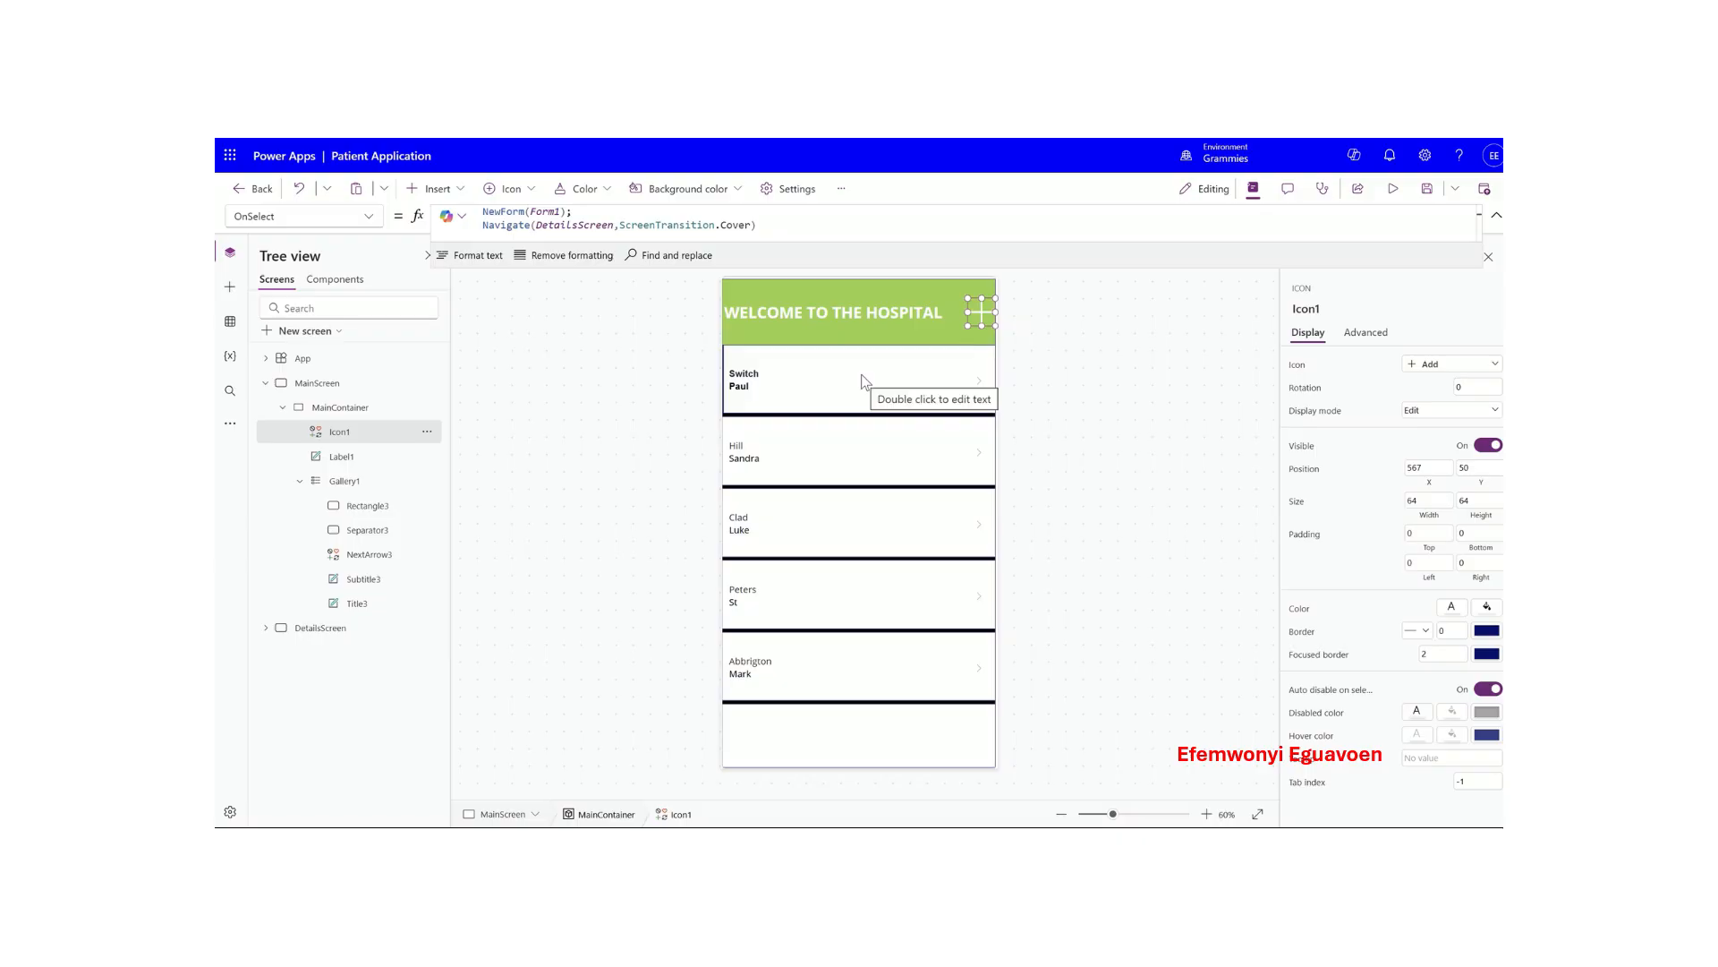
click(364, 484)
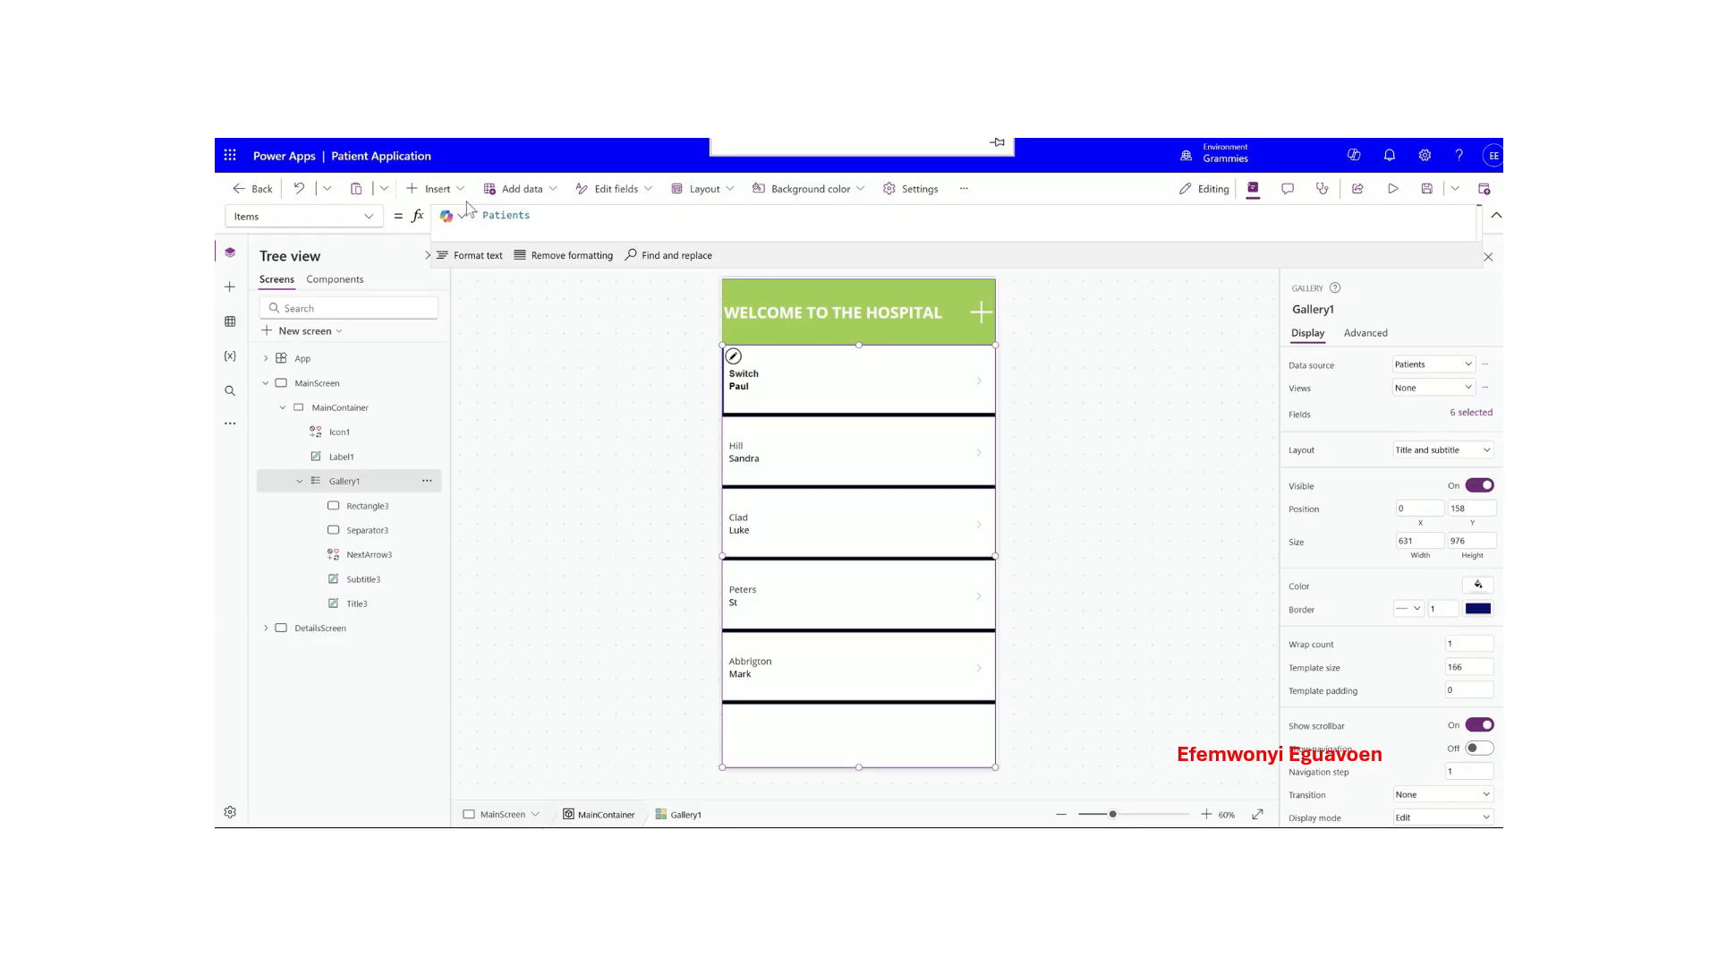
- Replace the gallery's OnSelect false with EditForm(Form1);
click(368, 216)
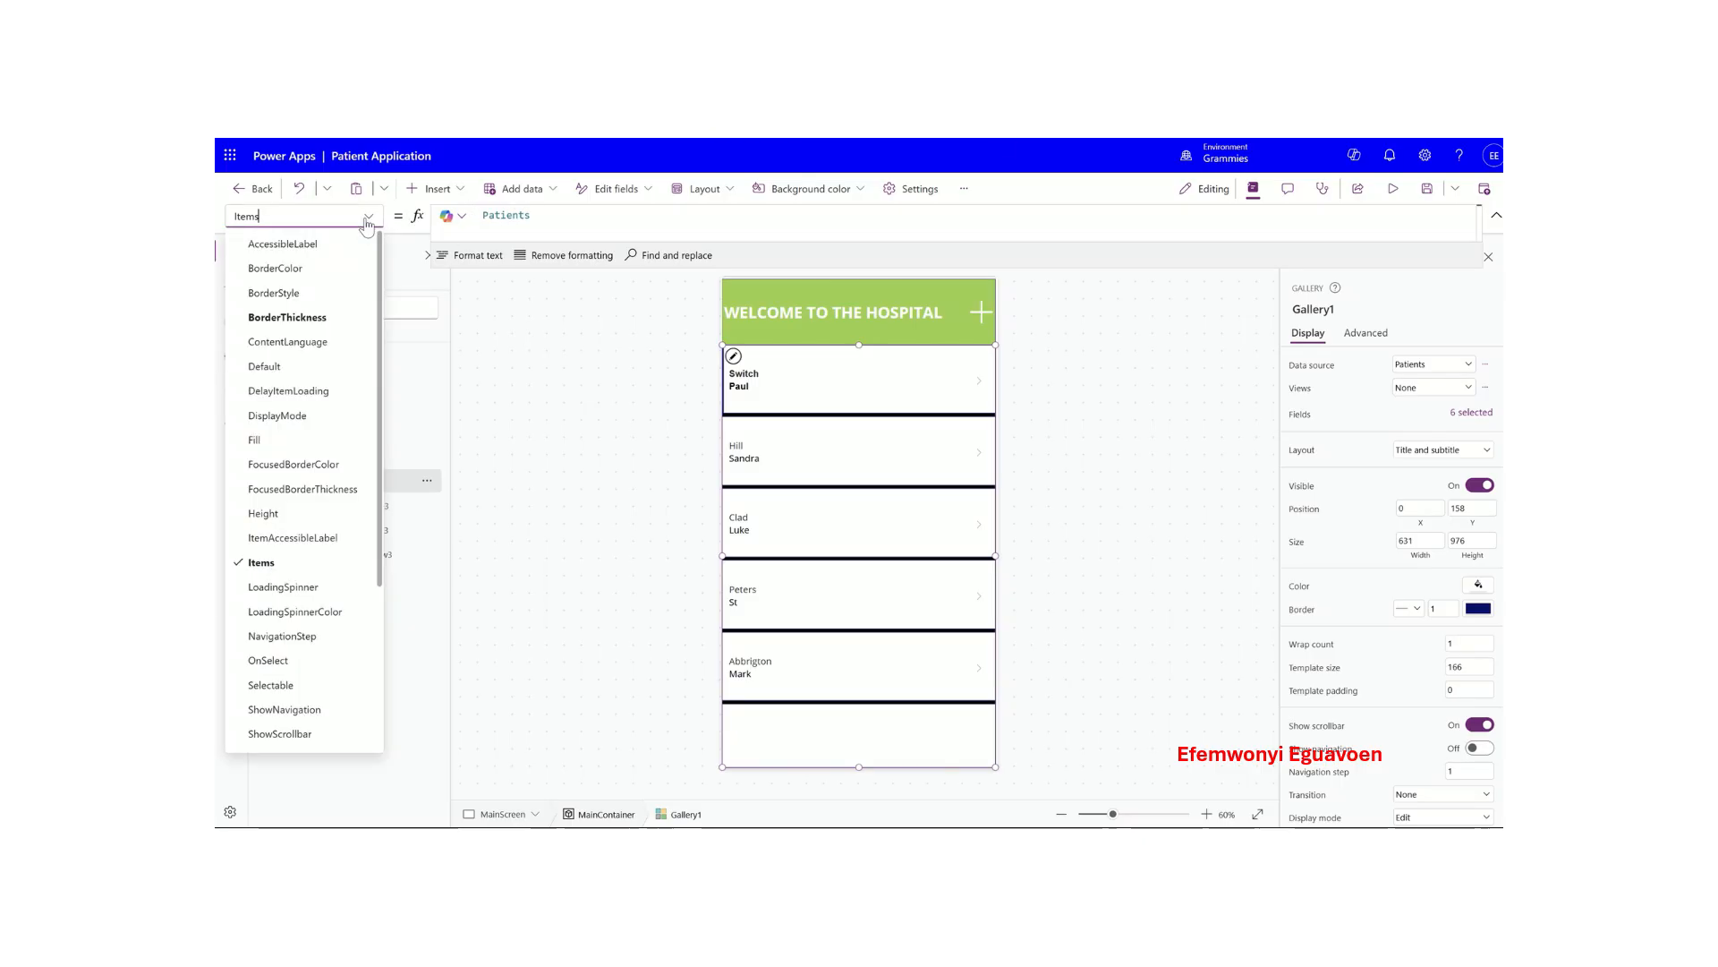
scroll(300, 421, down, 3)
click(273, 418)
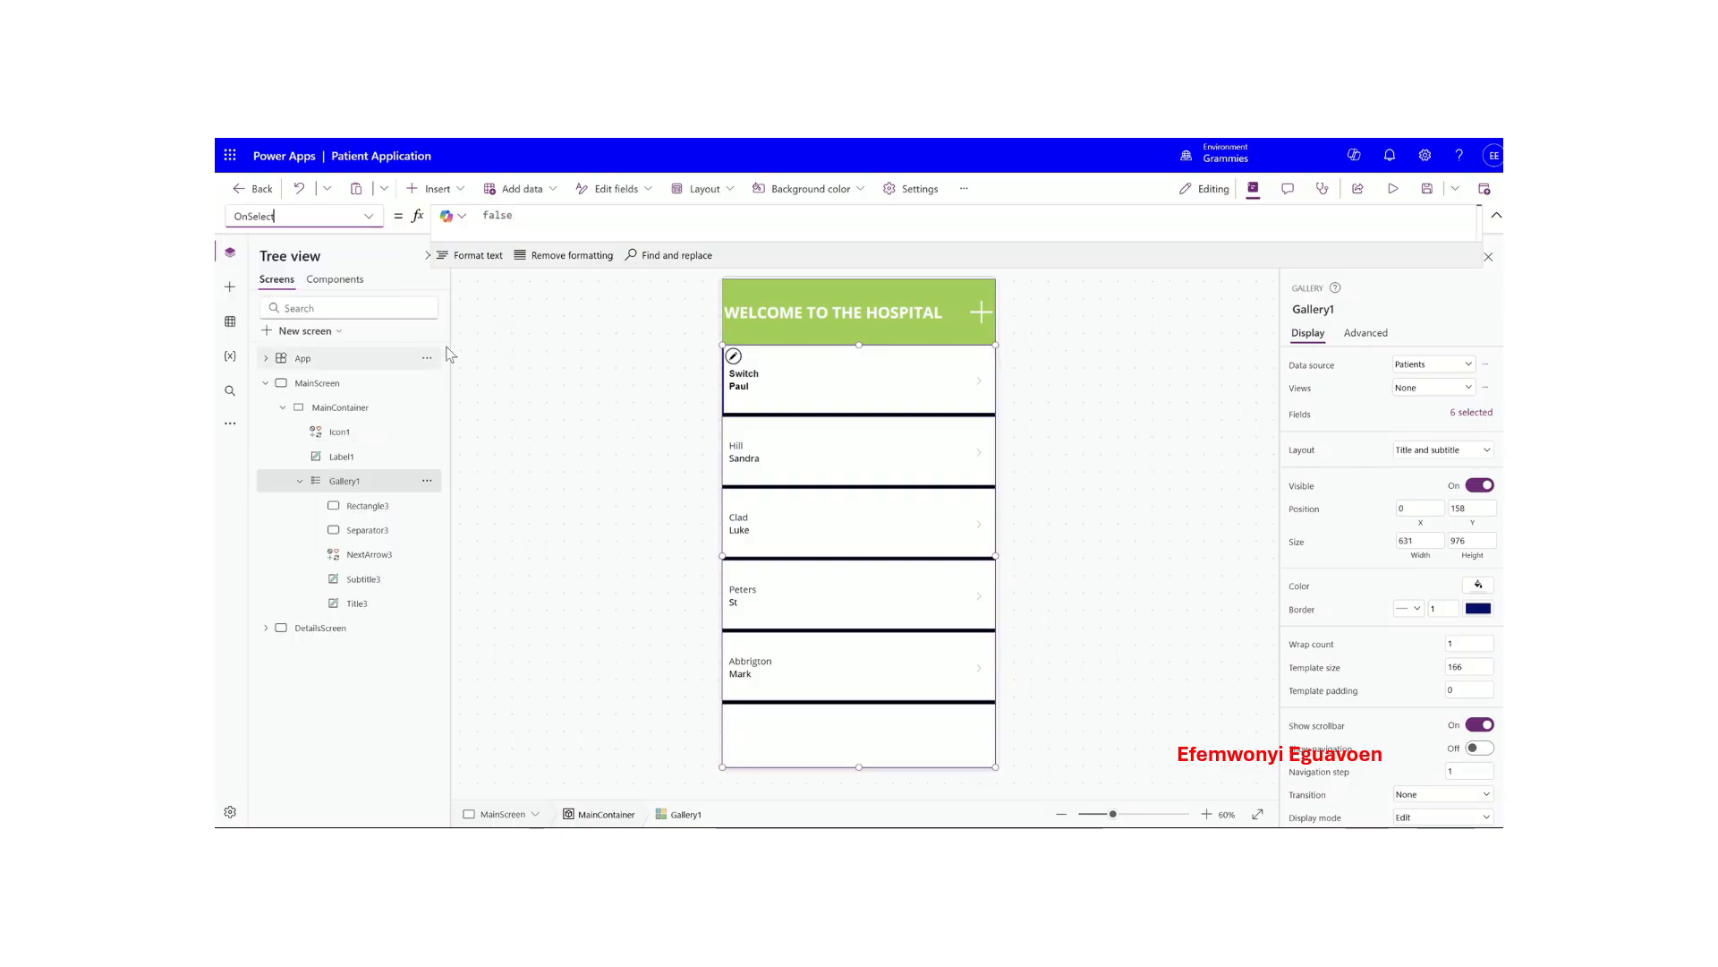
drag(532, 220, 459, 218)
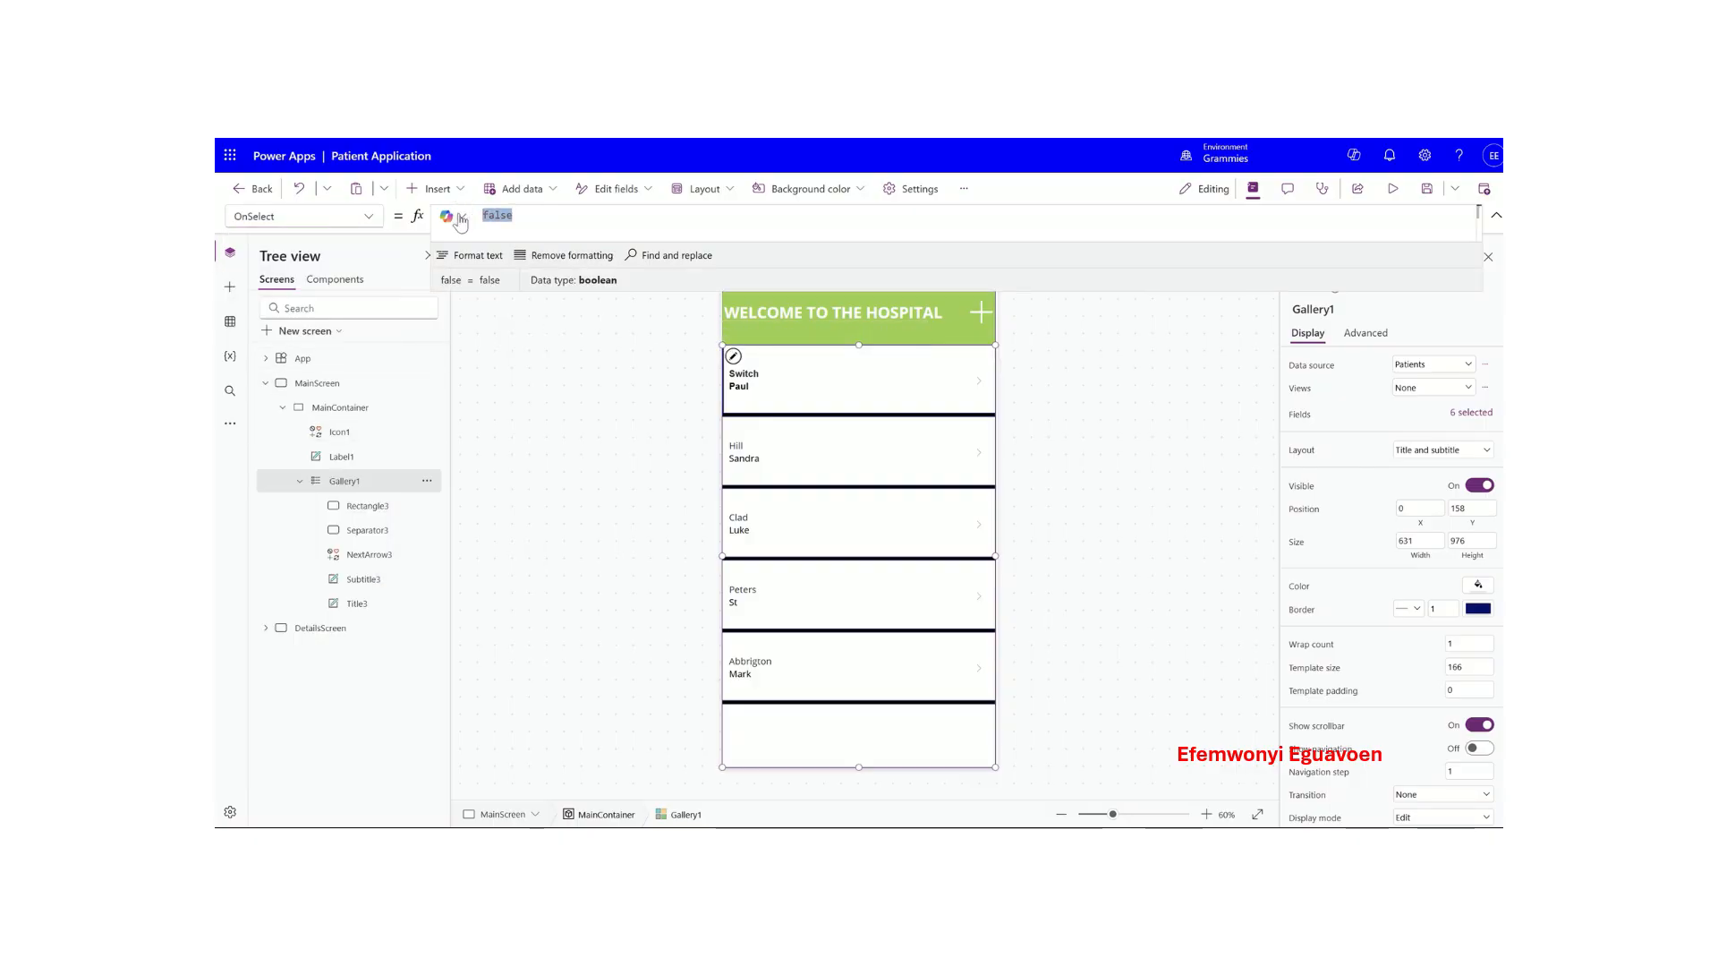
key(BackSpace)
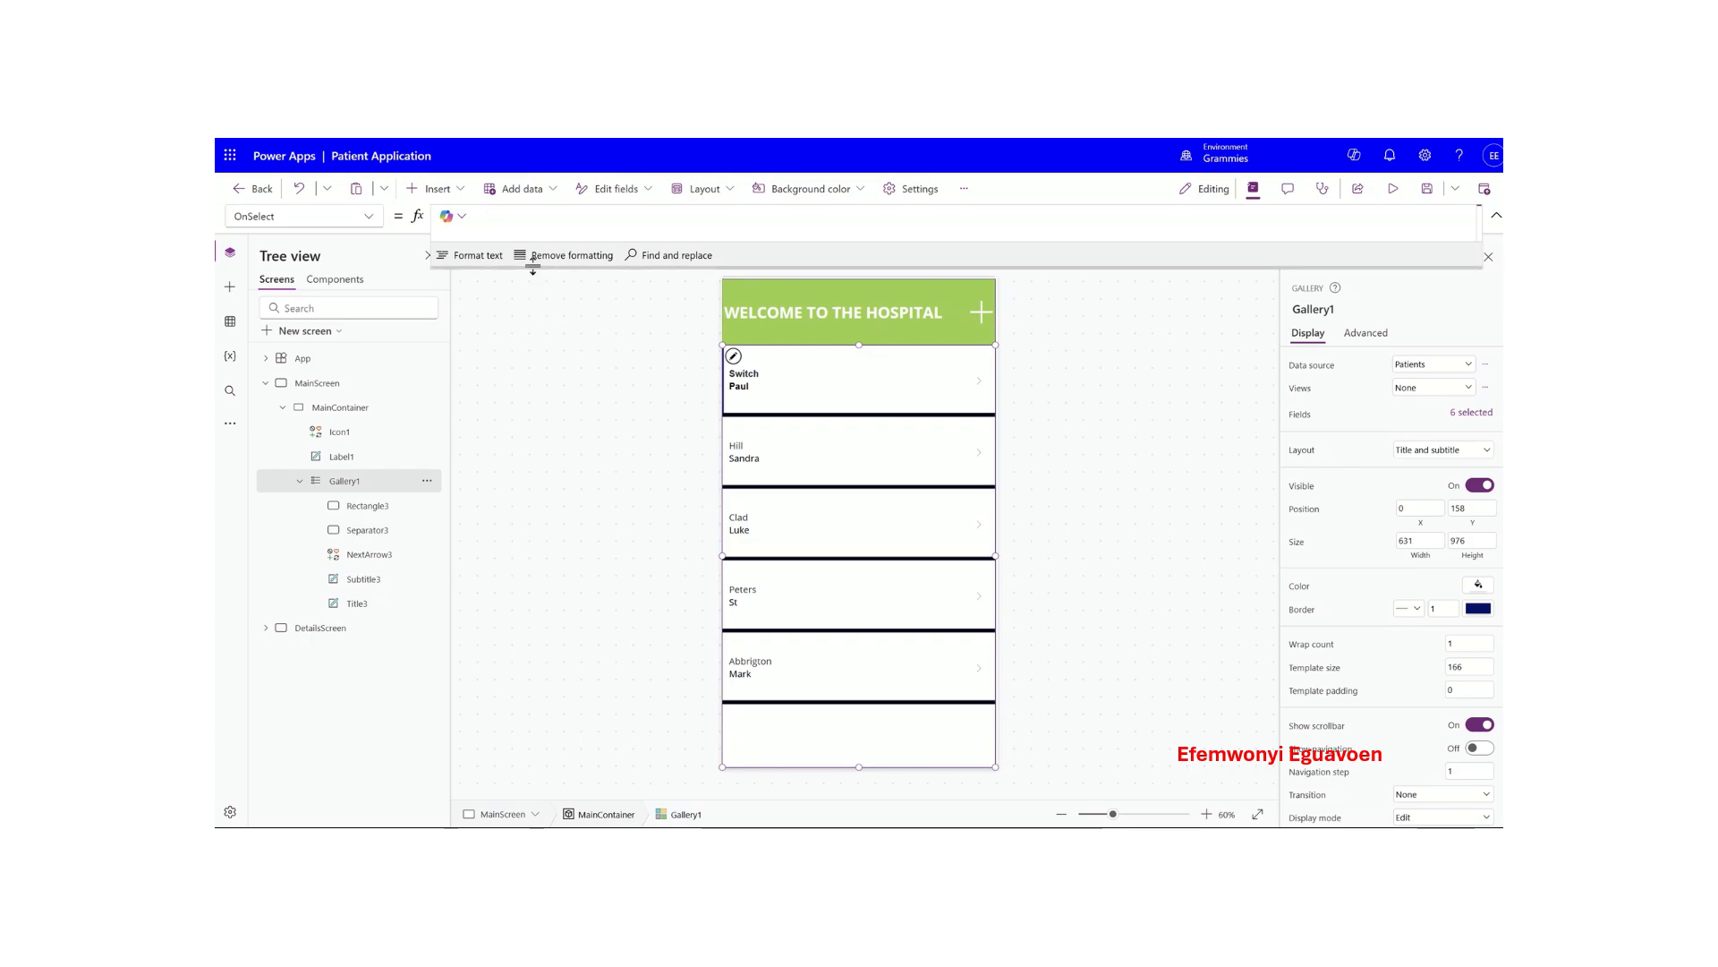
drag(533, 268, 533, 296)
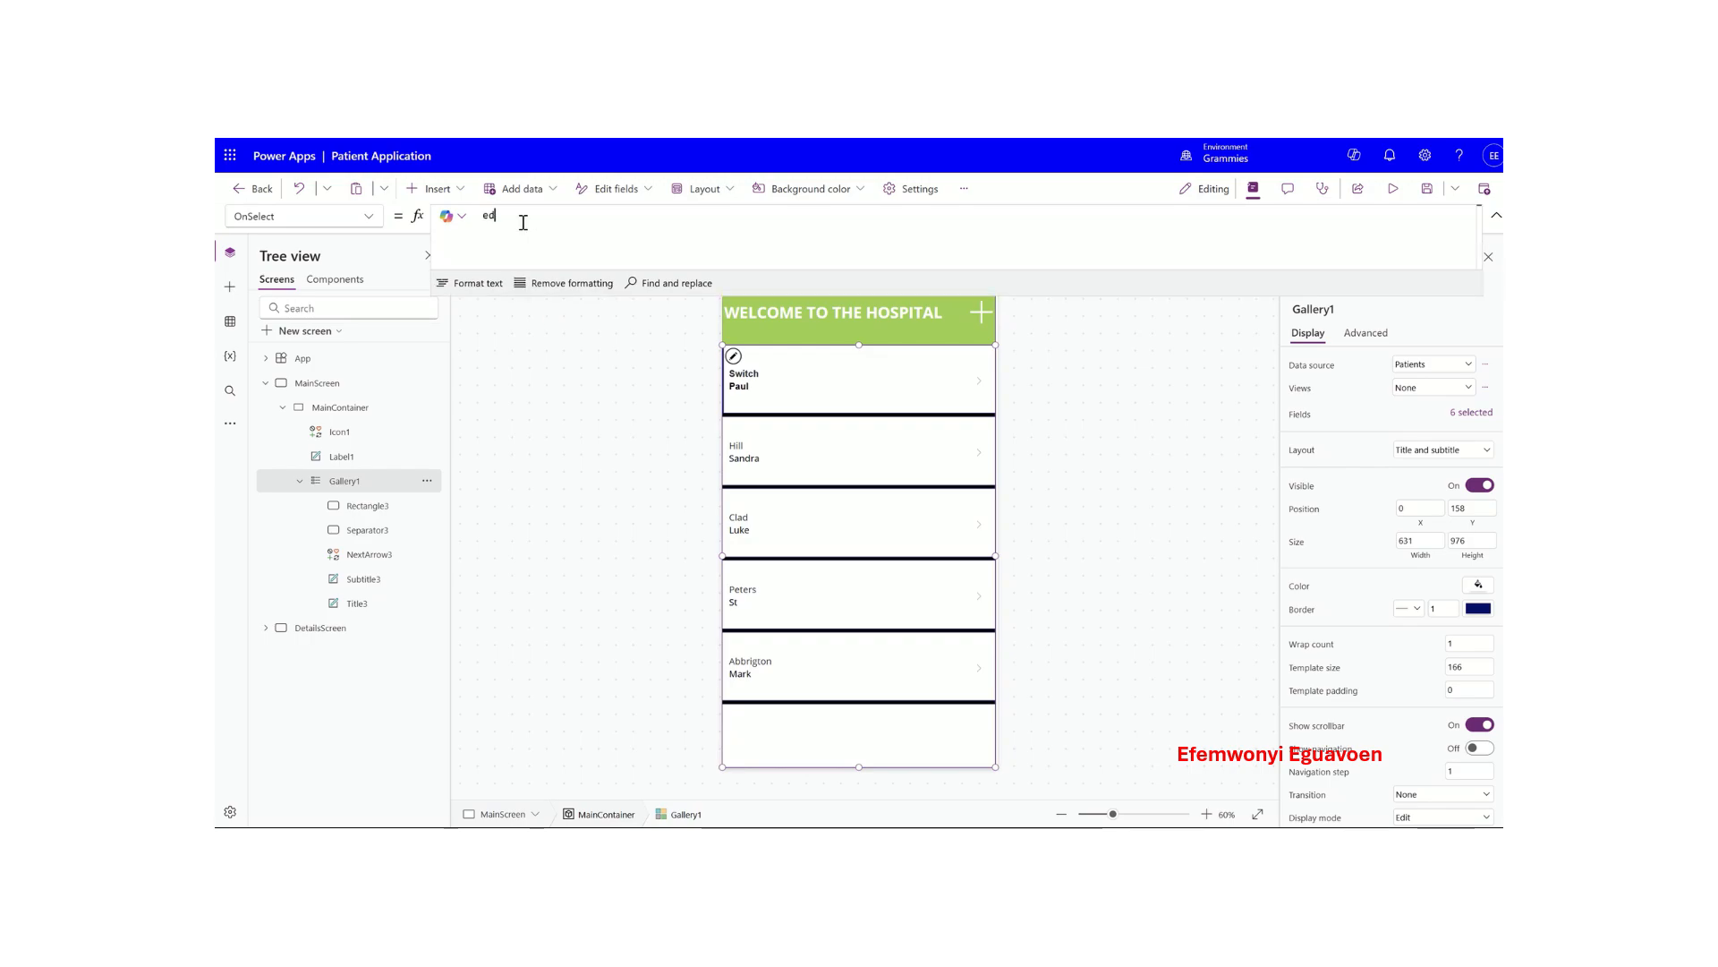
text(edit)
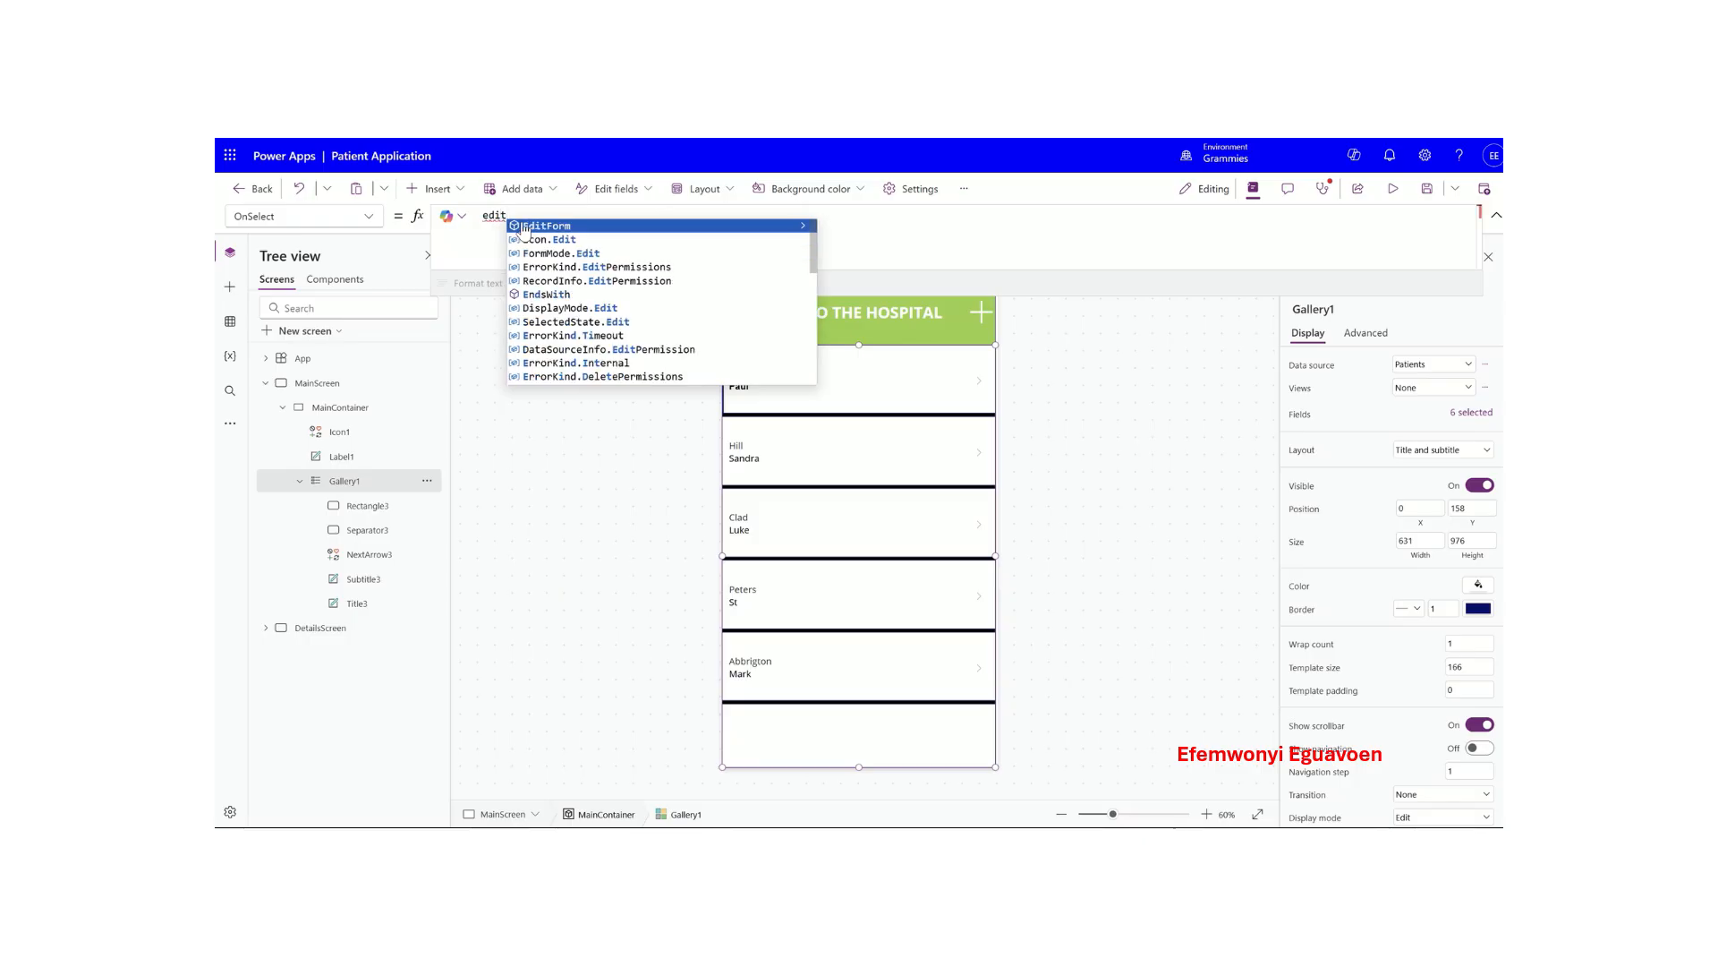
click(524, 227)
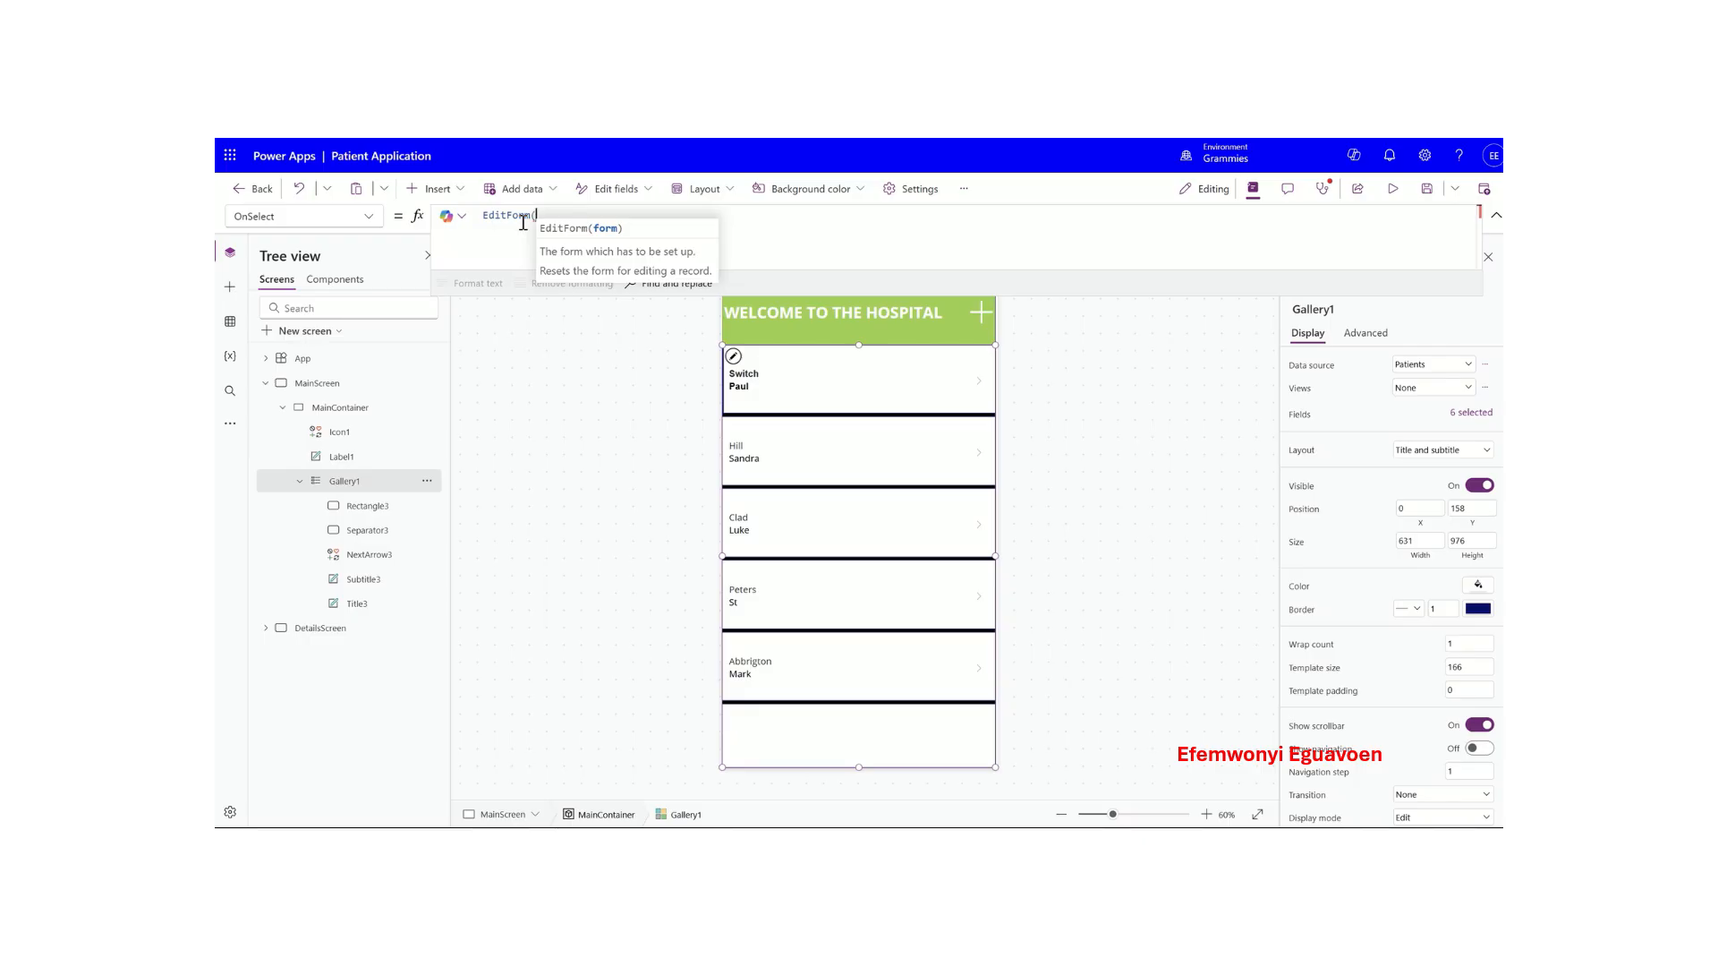
text((Form1)
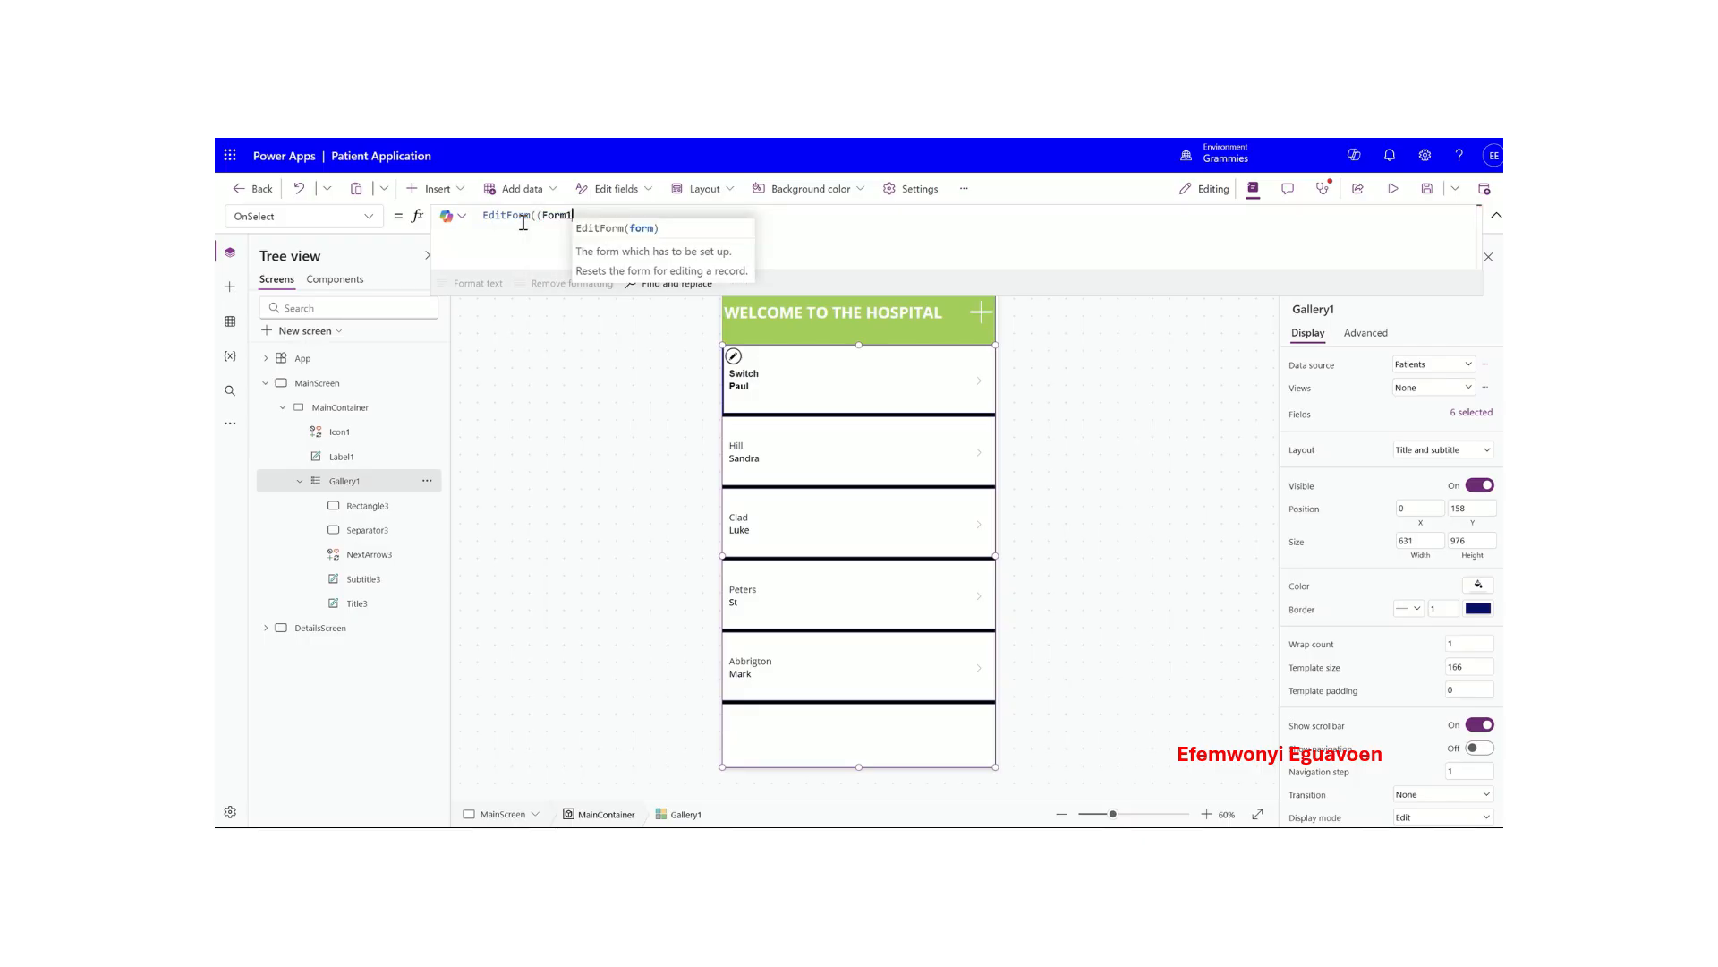
key(Tab)
text())
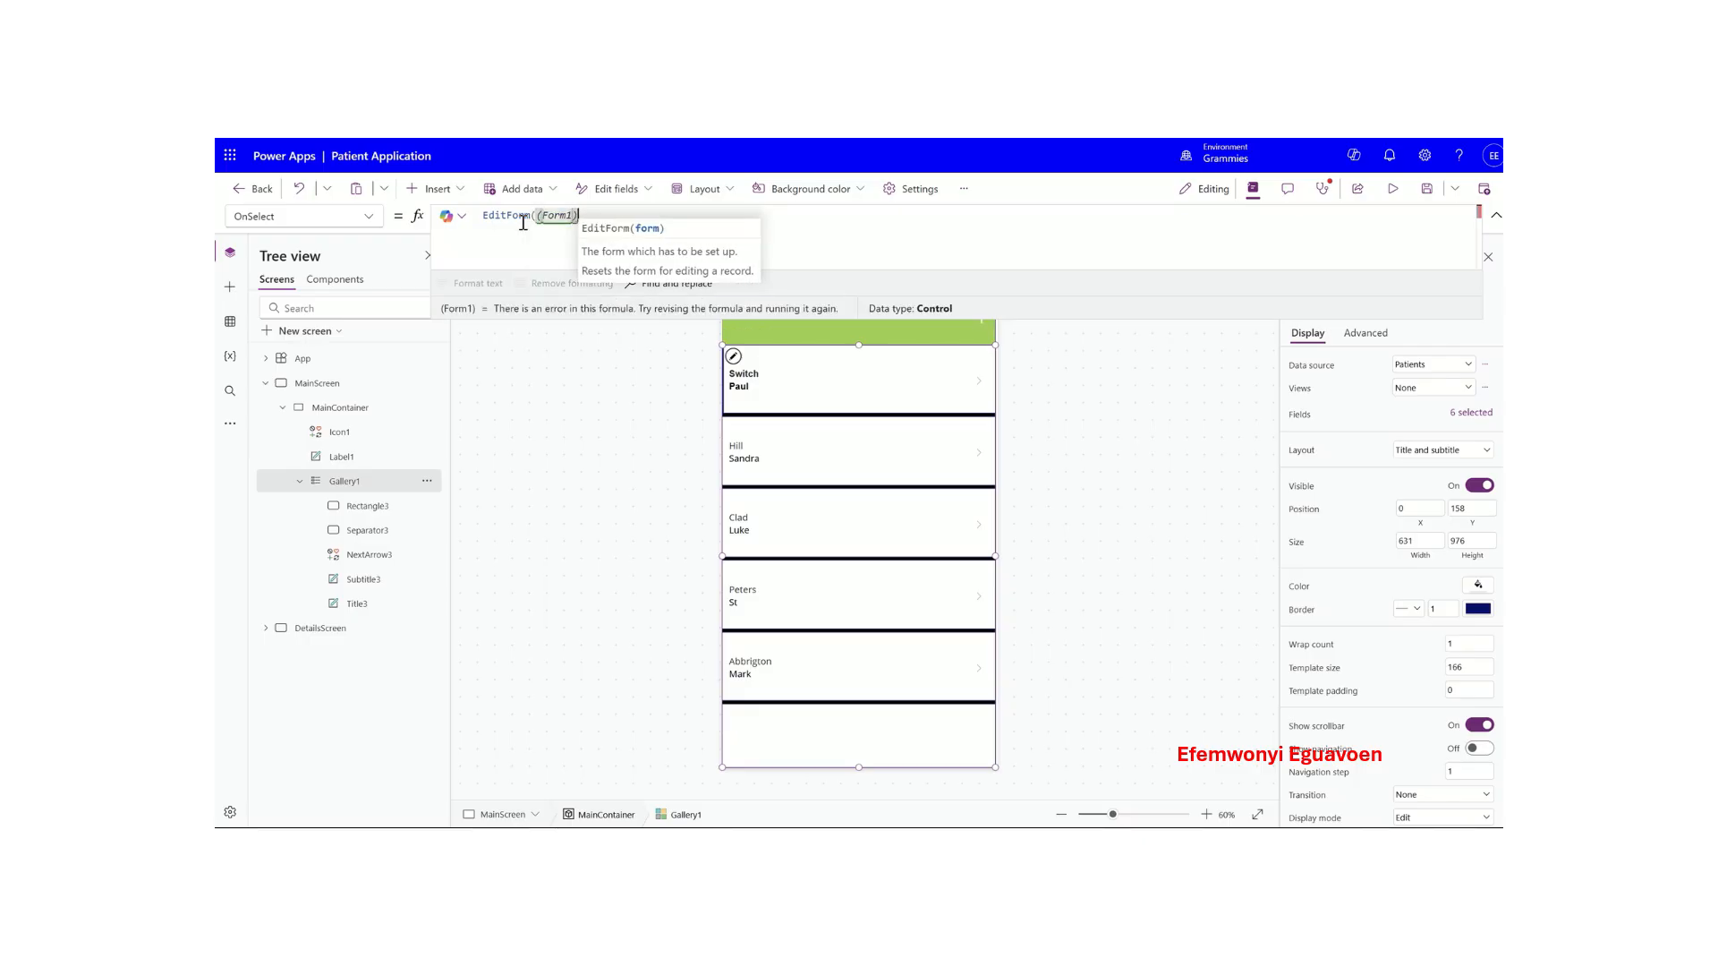
text(;)
key(shift+Return)
- Add Navigate(DetailsScreen, ScreenTransition.None) as the gallery formula's second statement
text(nav)
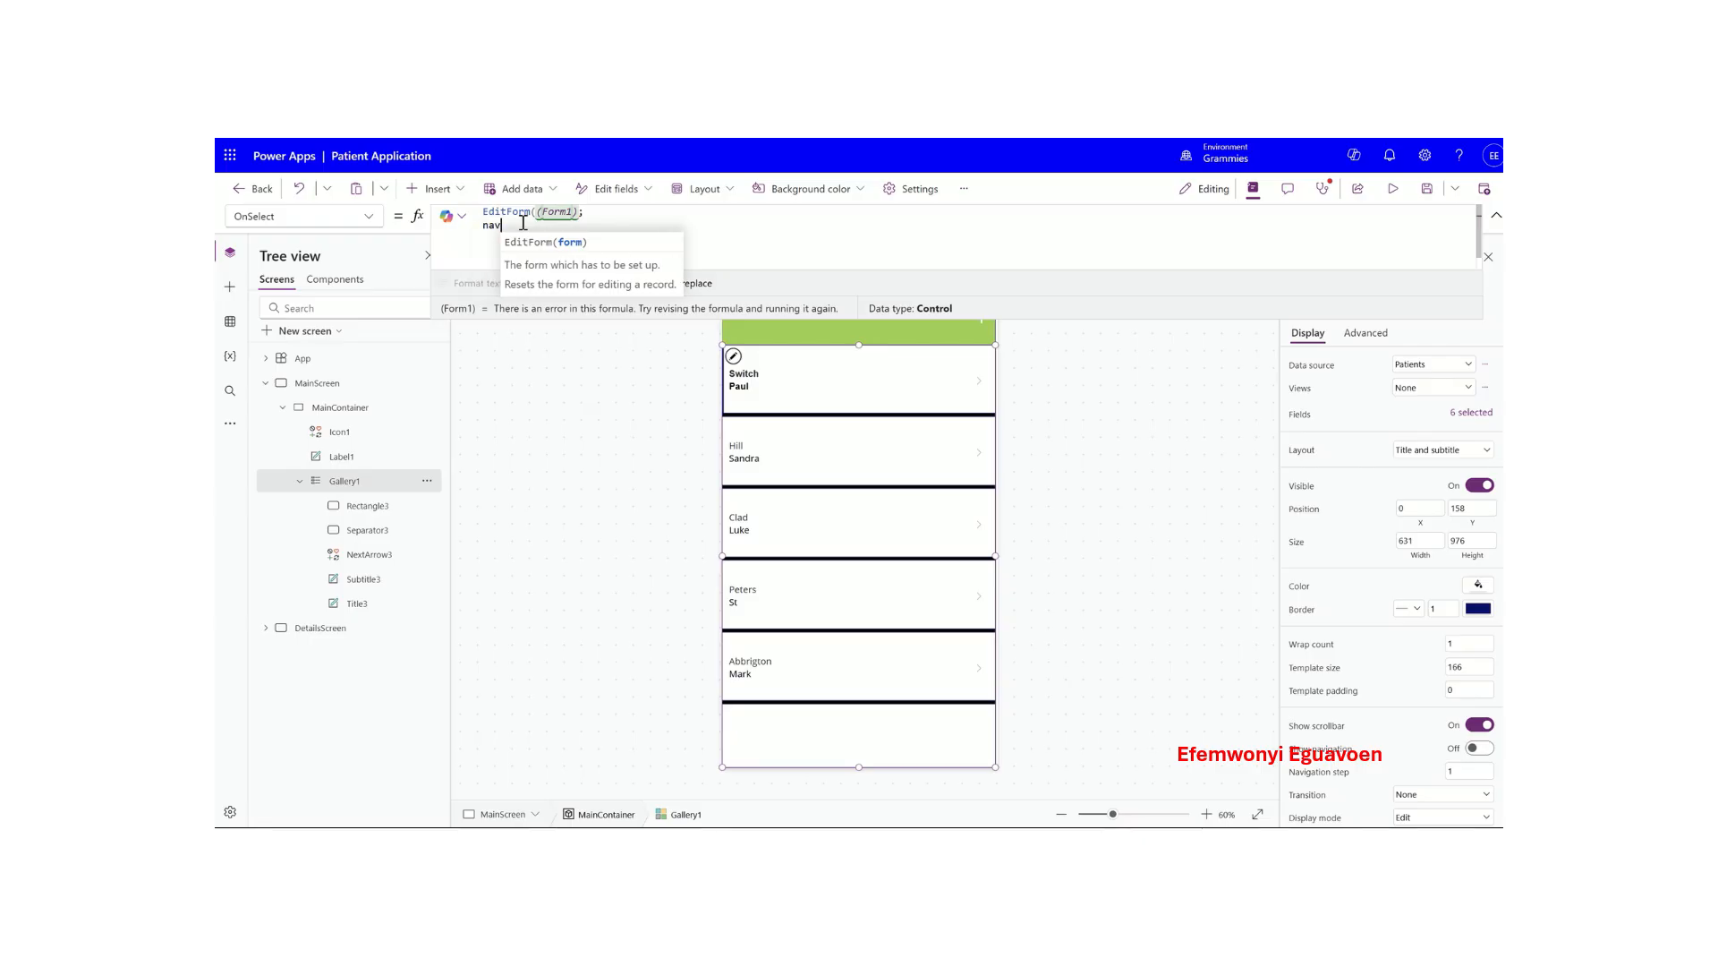
key(Tab)
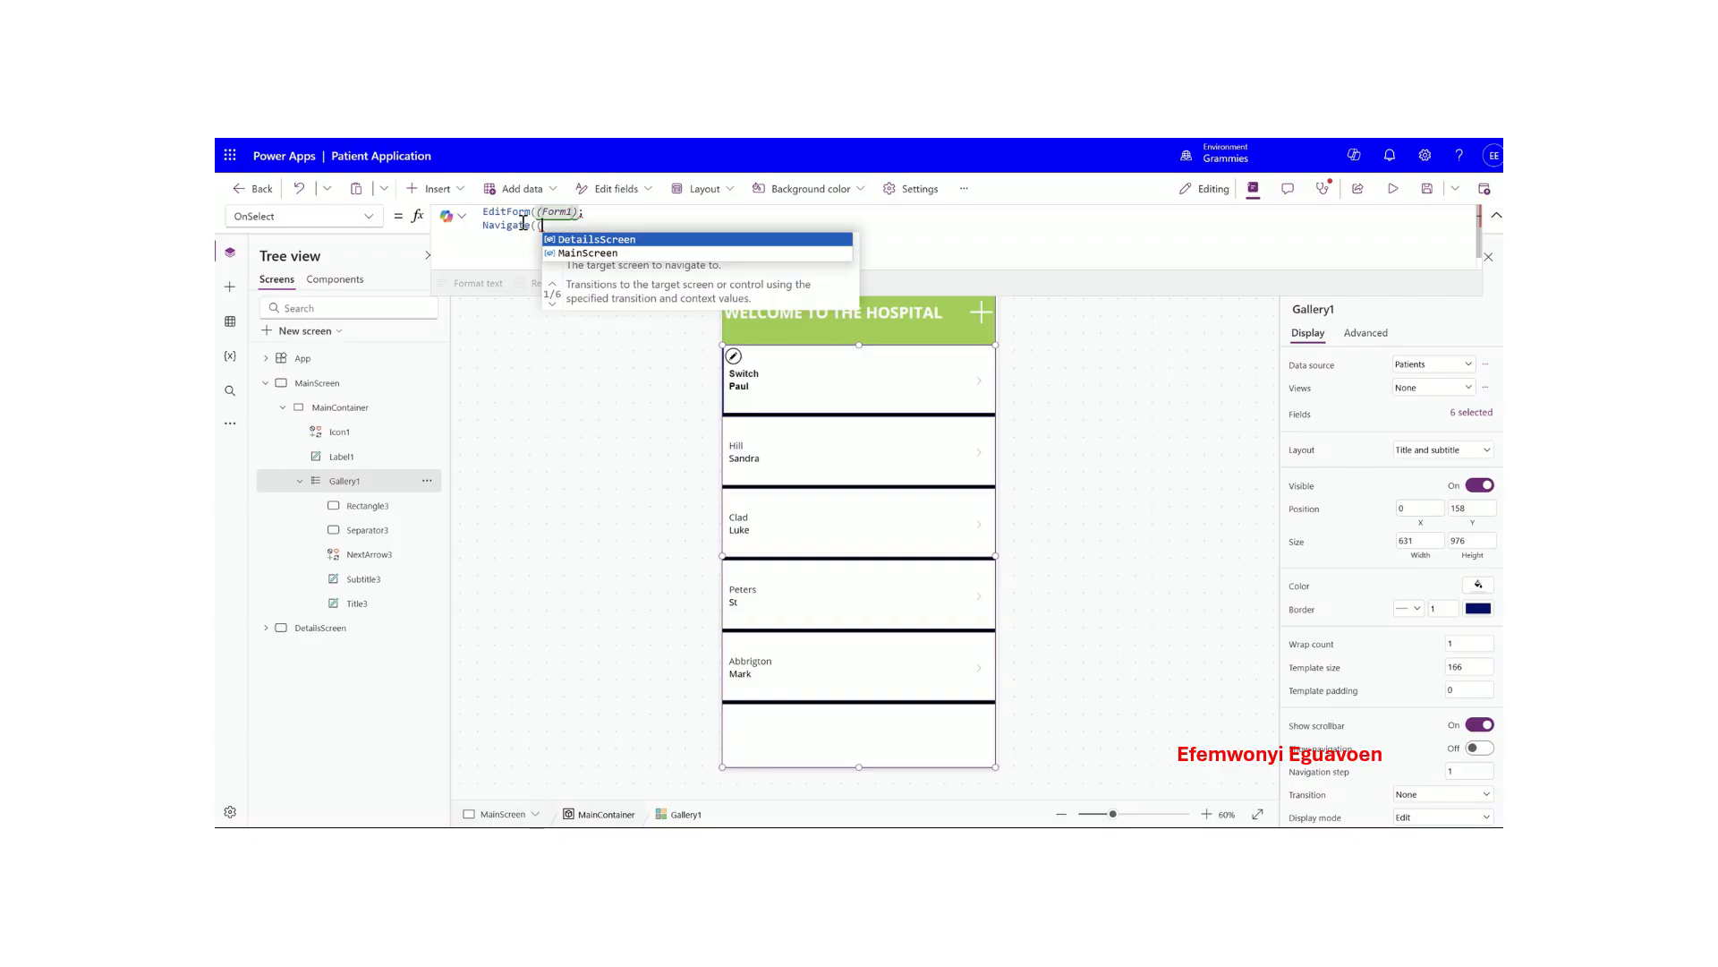
key(Tab)
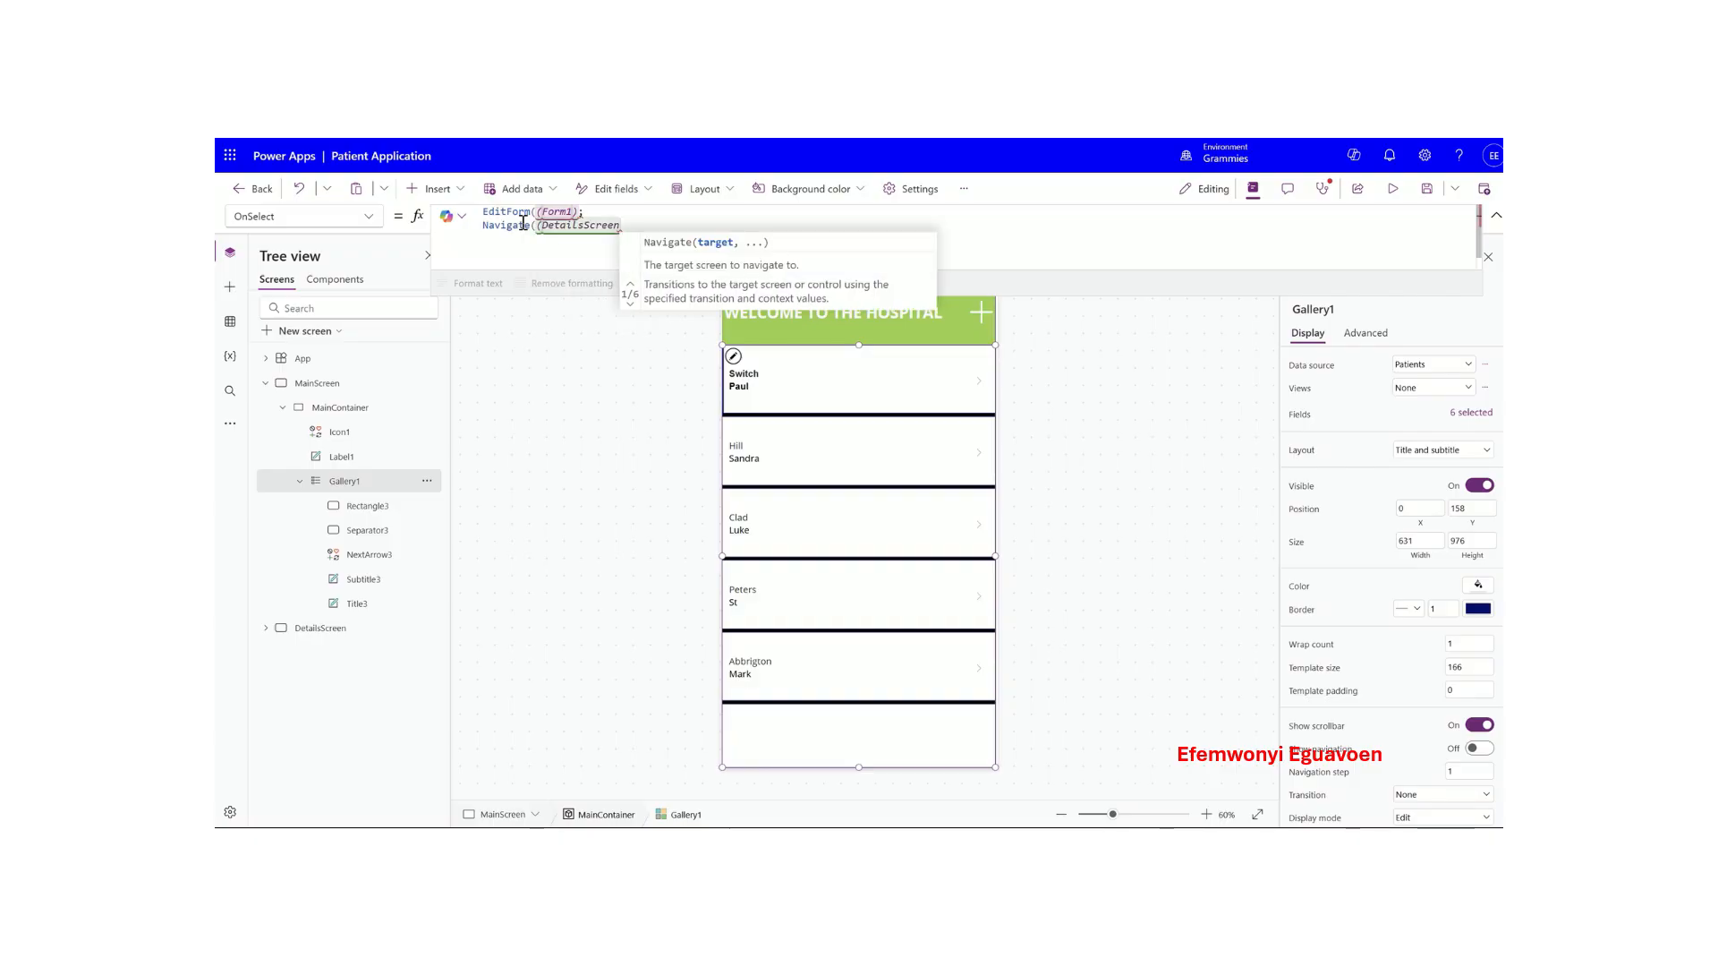
text(, scr)
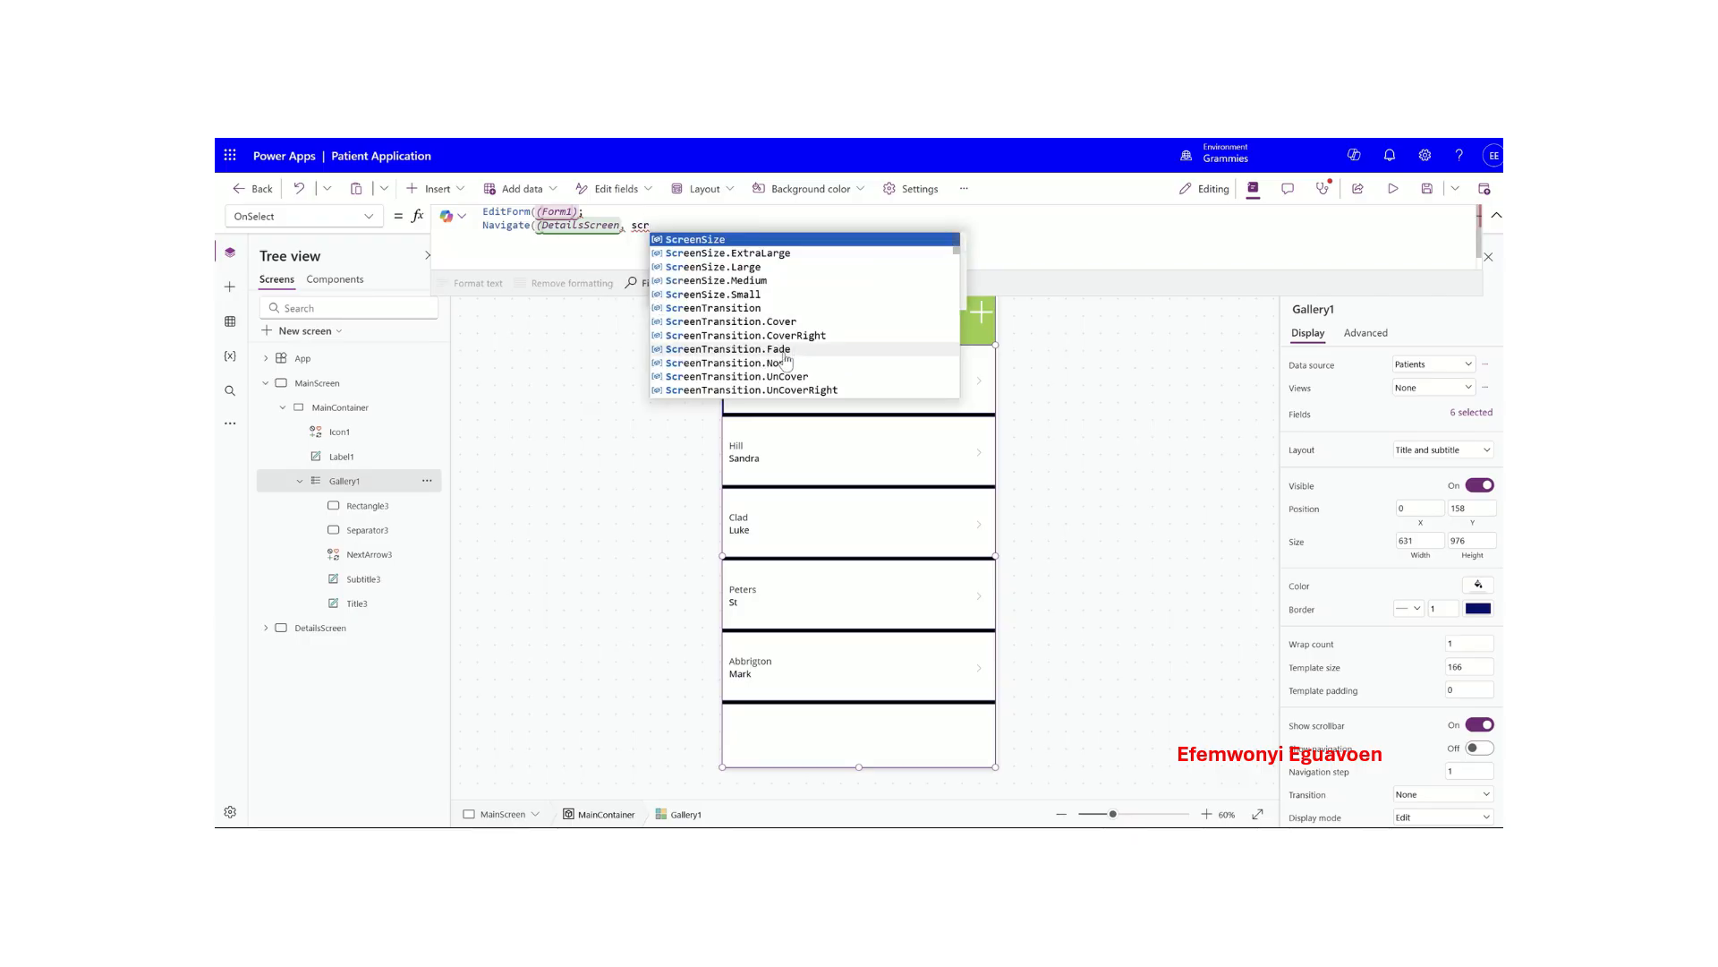
click(752, 362)
text())
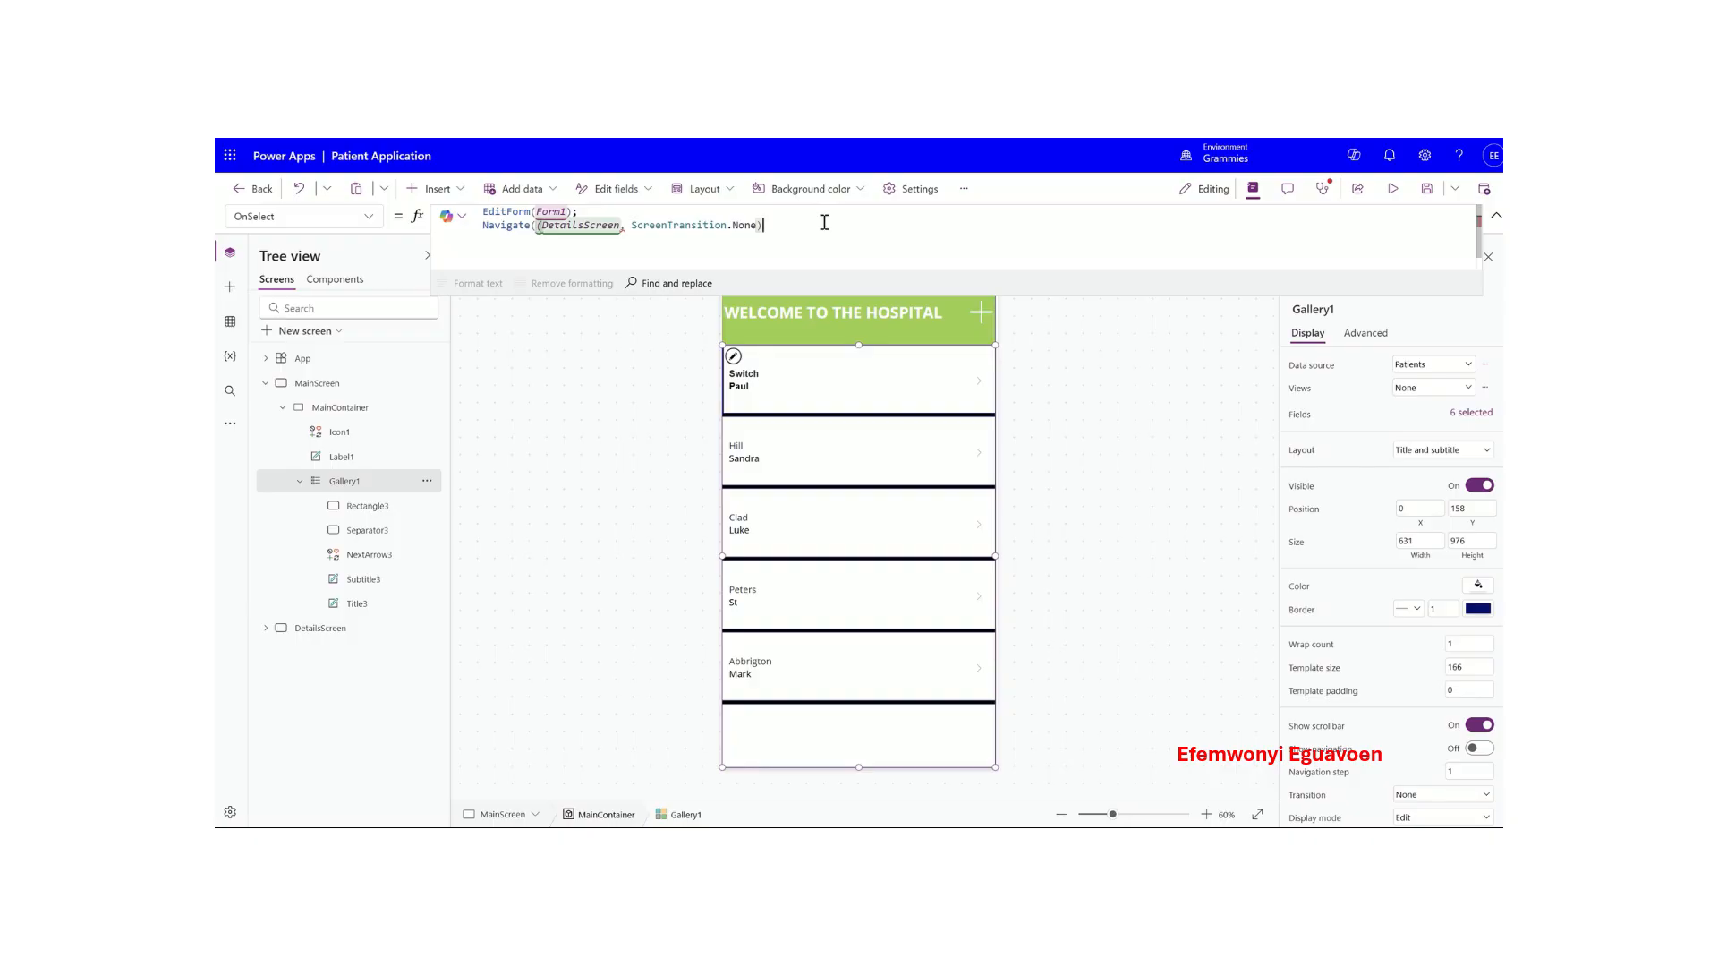
click(810, 456)
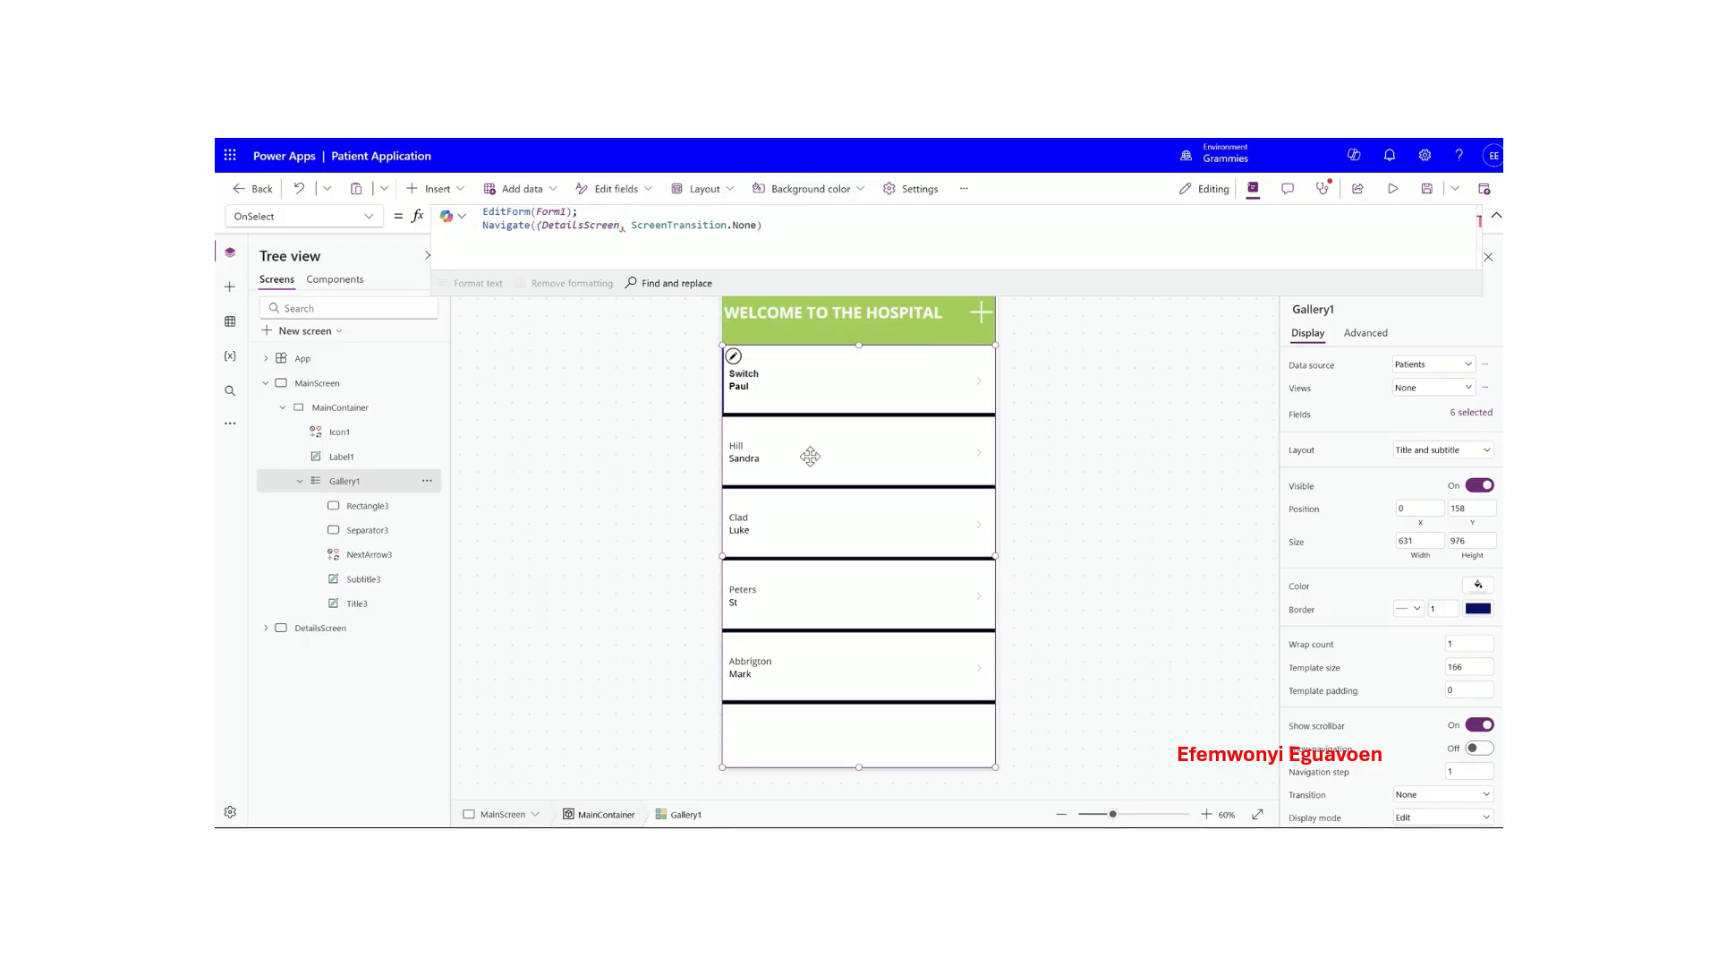
click(834, 375)
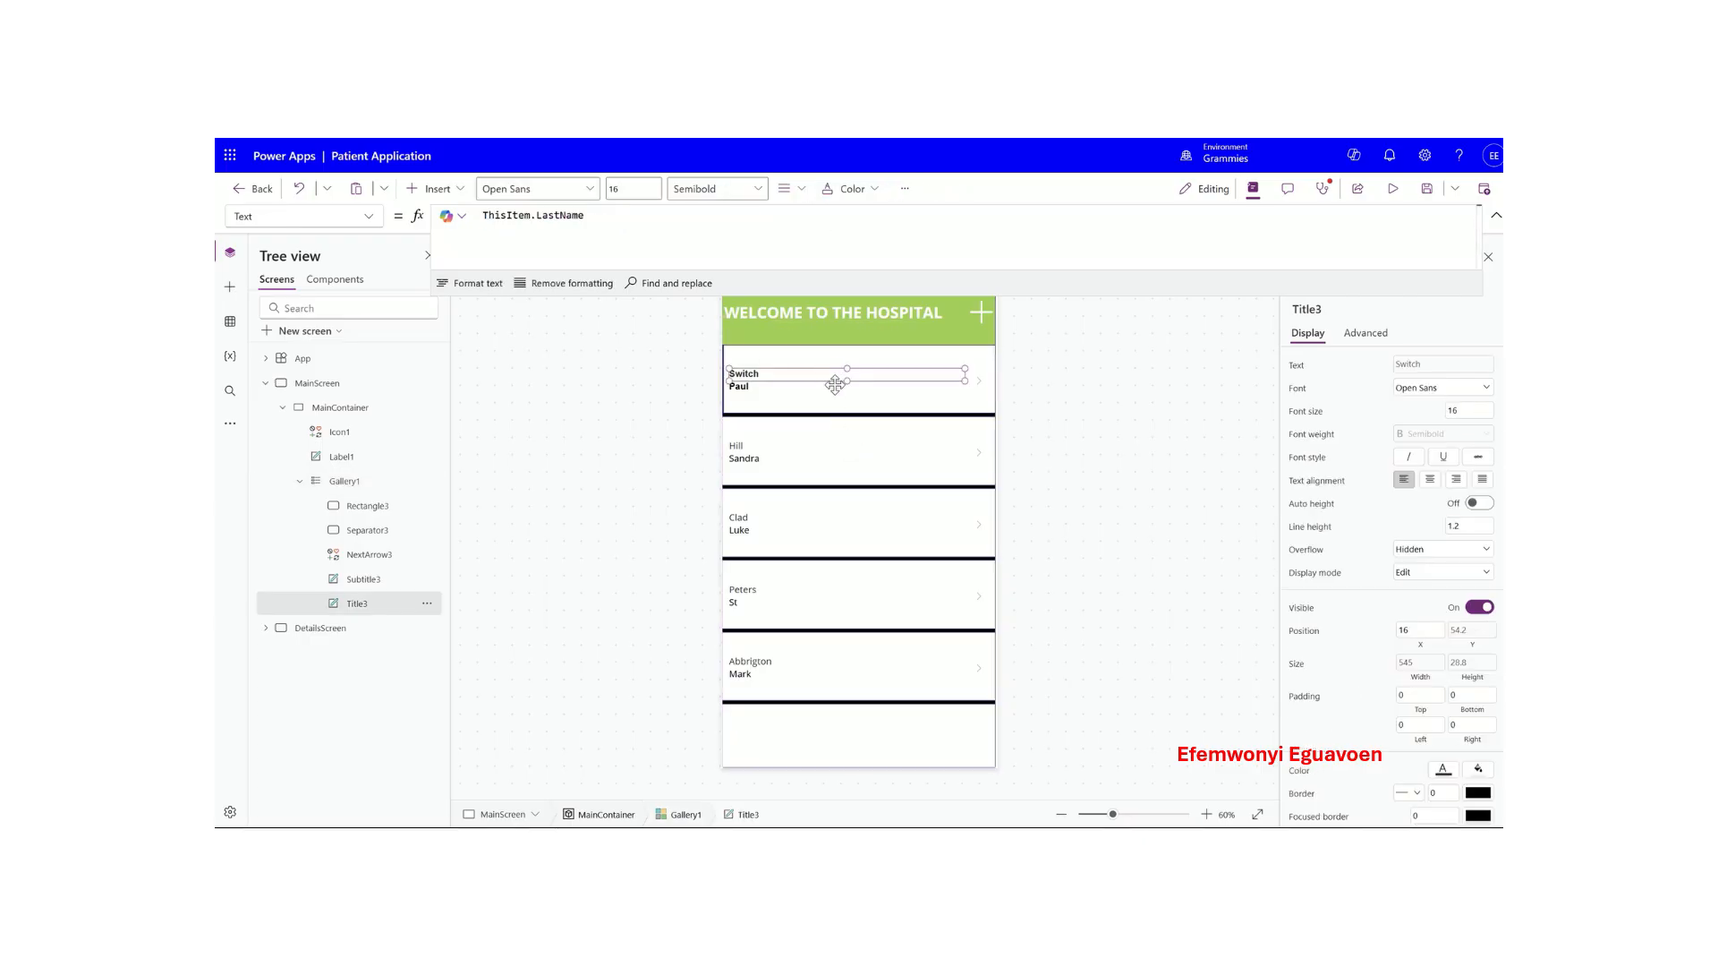
- Enlarge the first row's arrow icon and make the gallery arrows black
click(844, 405)
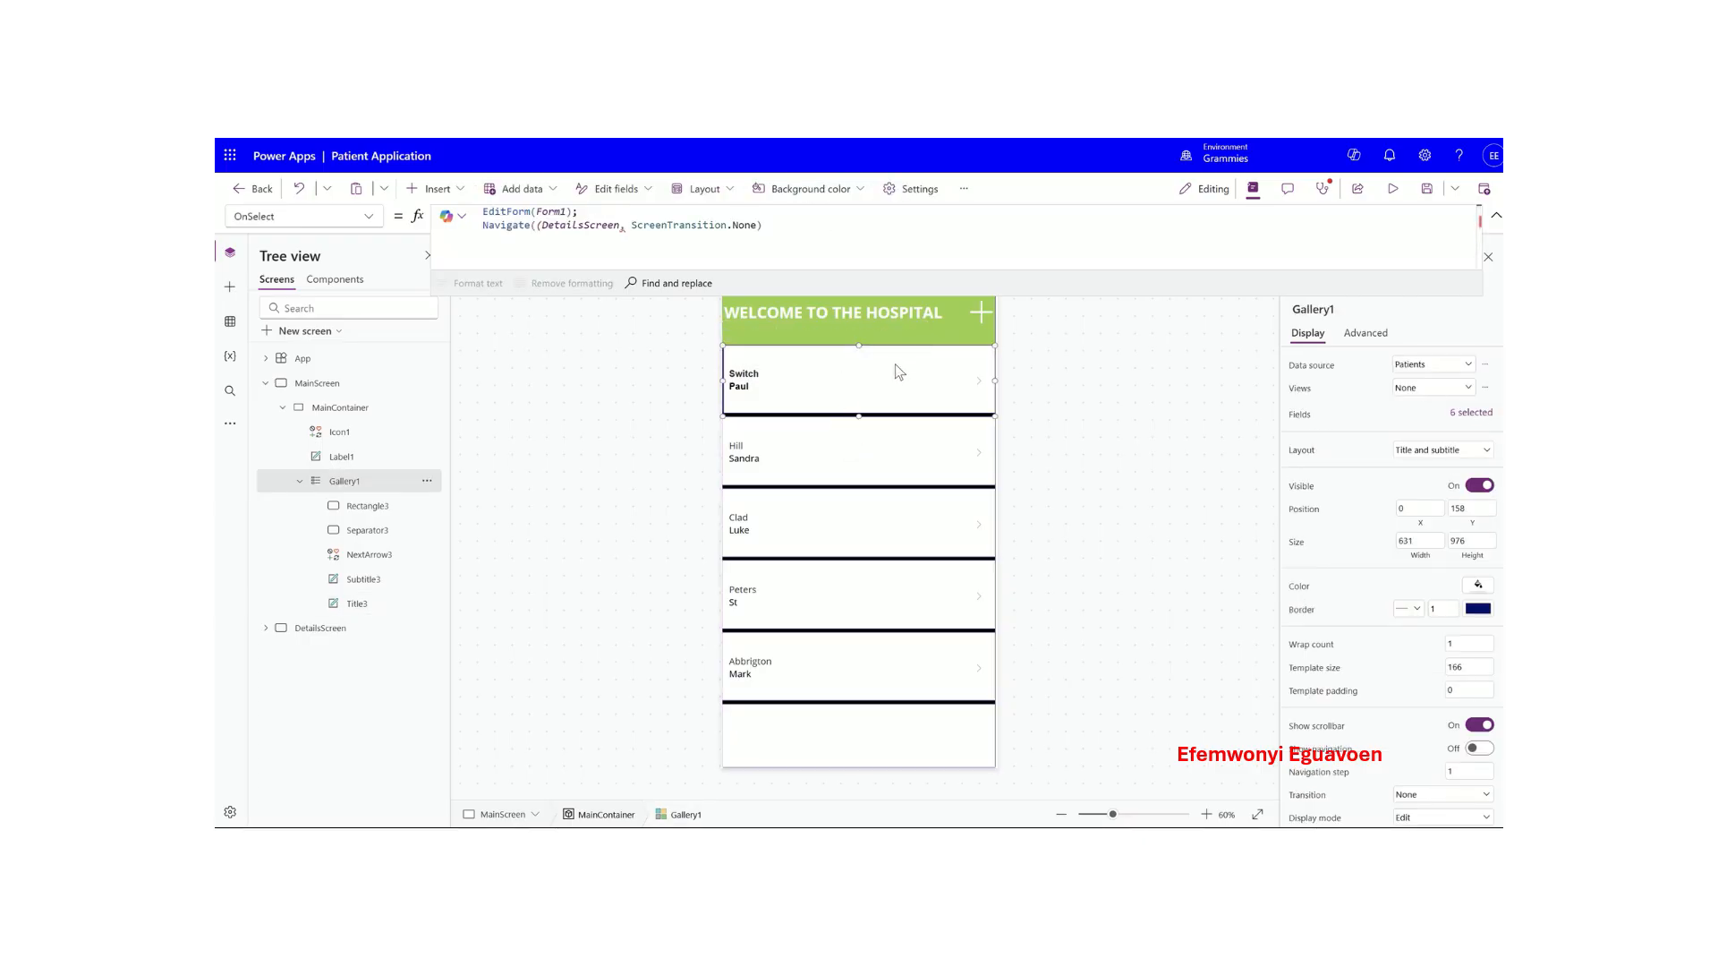
click(981, 380)
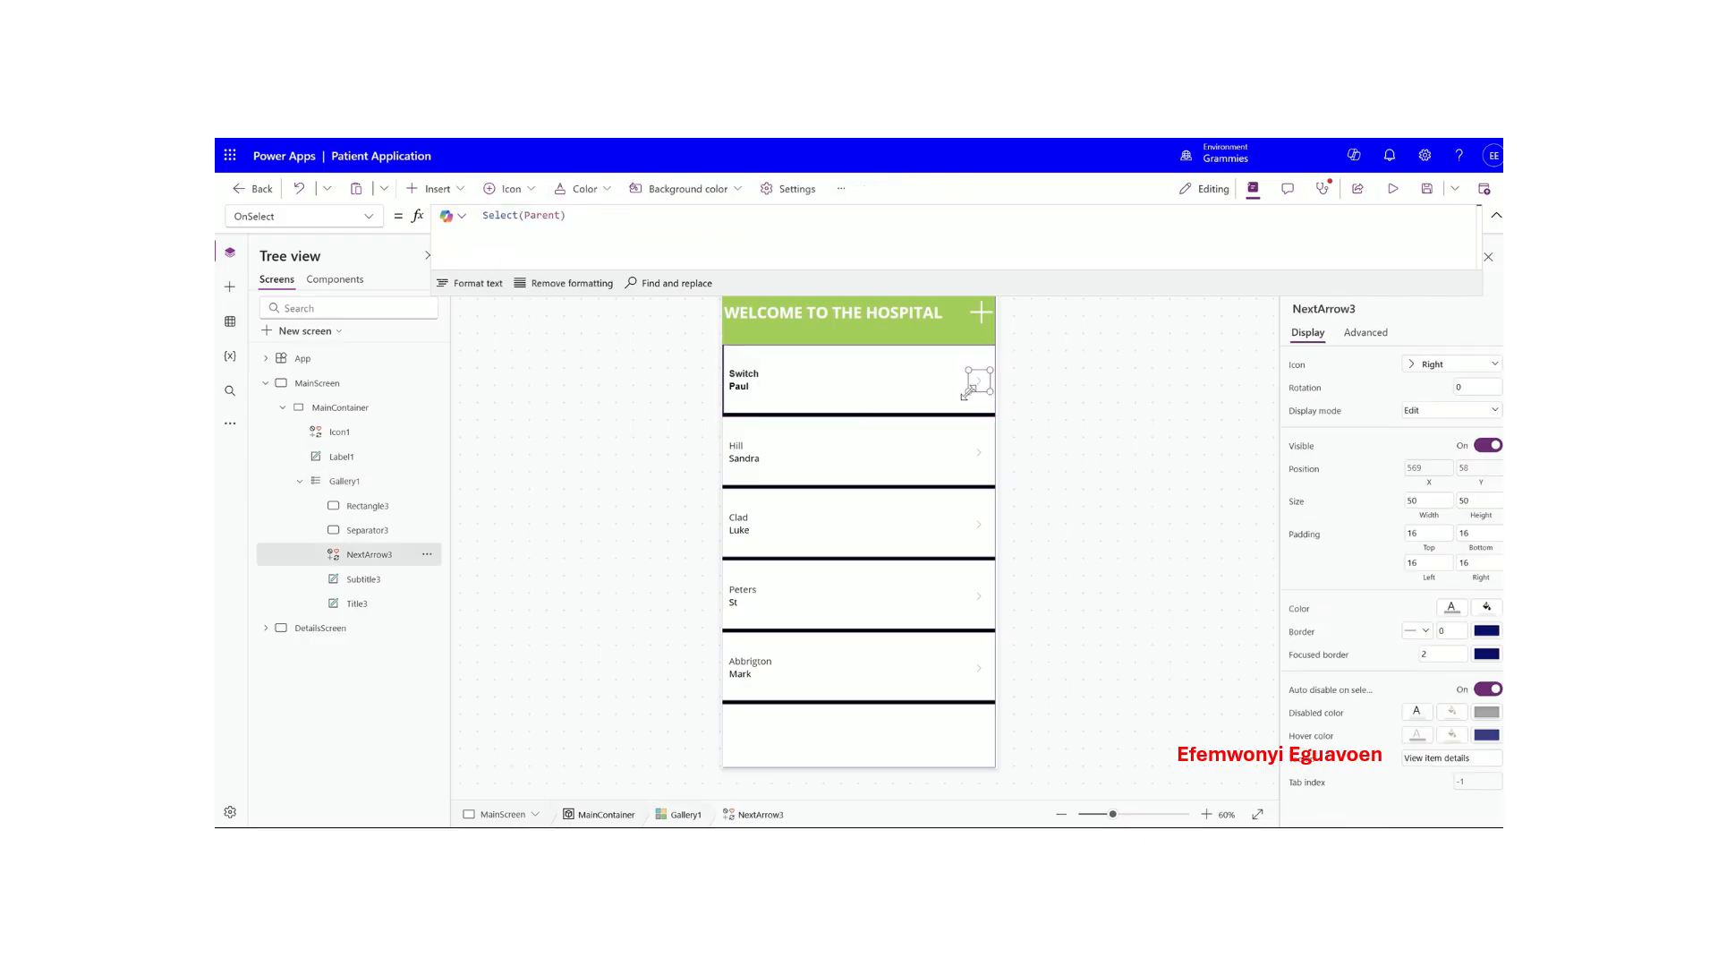
mouse_move(965, 394)
mouse_down()
mouse_move(908, 395)
mouse_move(950, 344)
mouse_move(926, 372)
mouse_move(958, 413)
mouse_up()
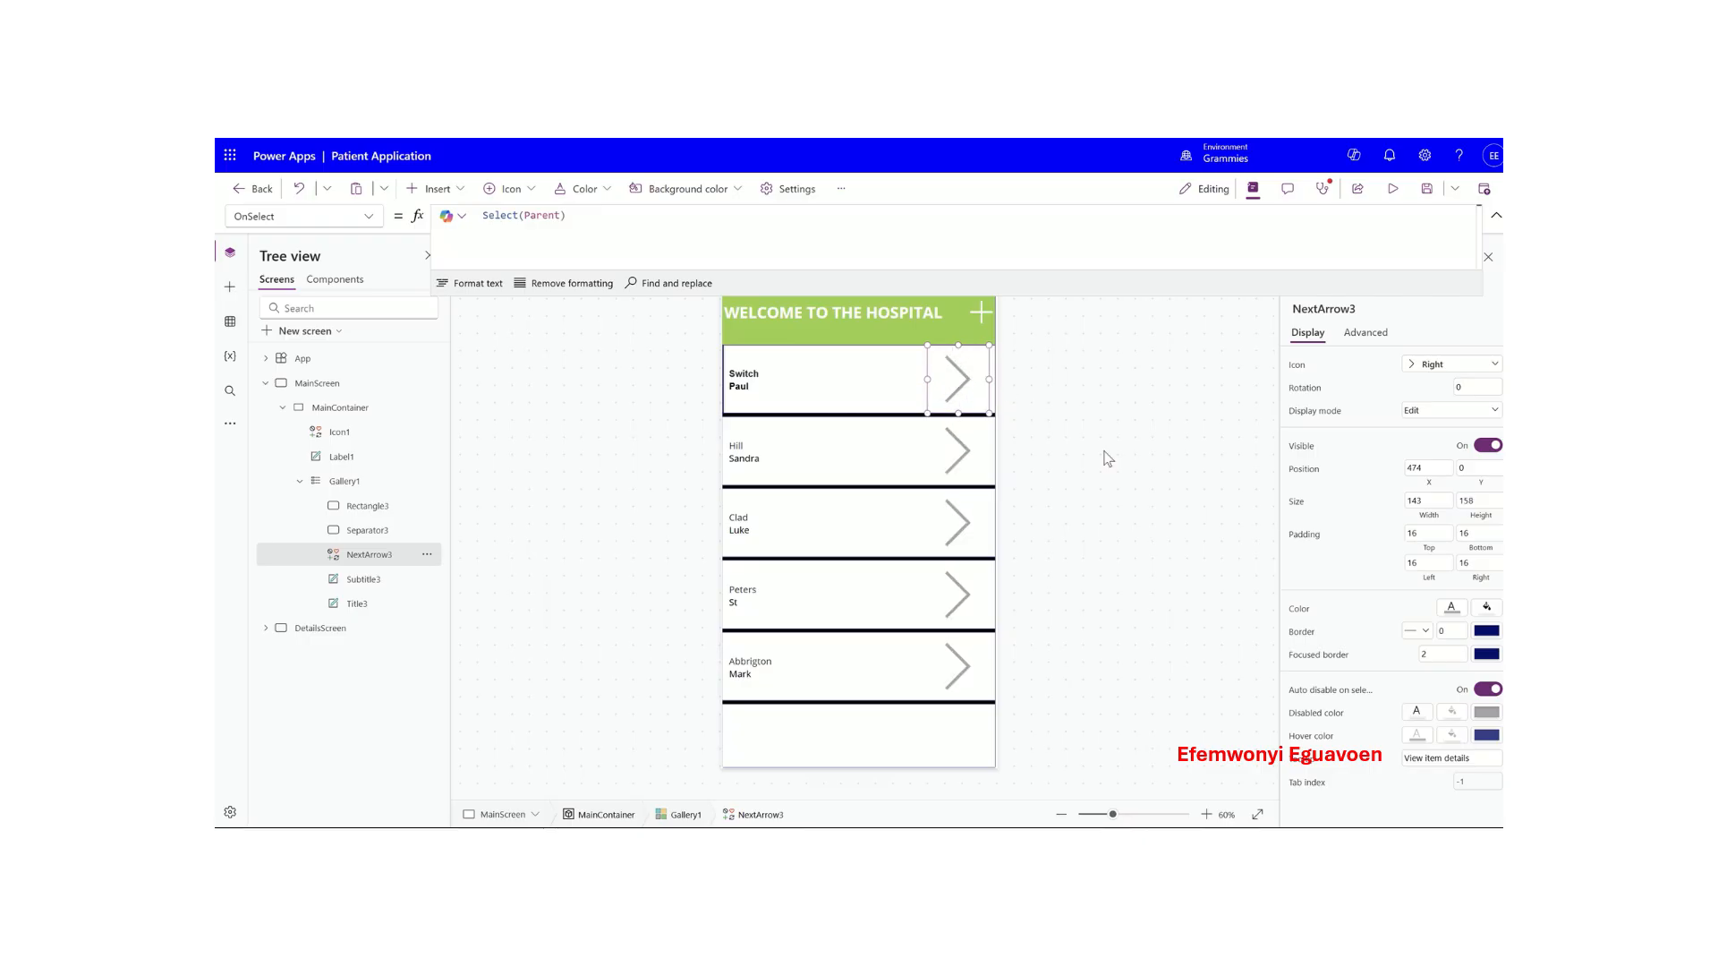
click(1452, 612)
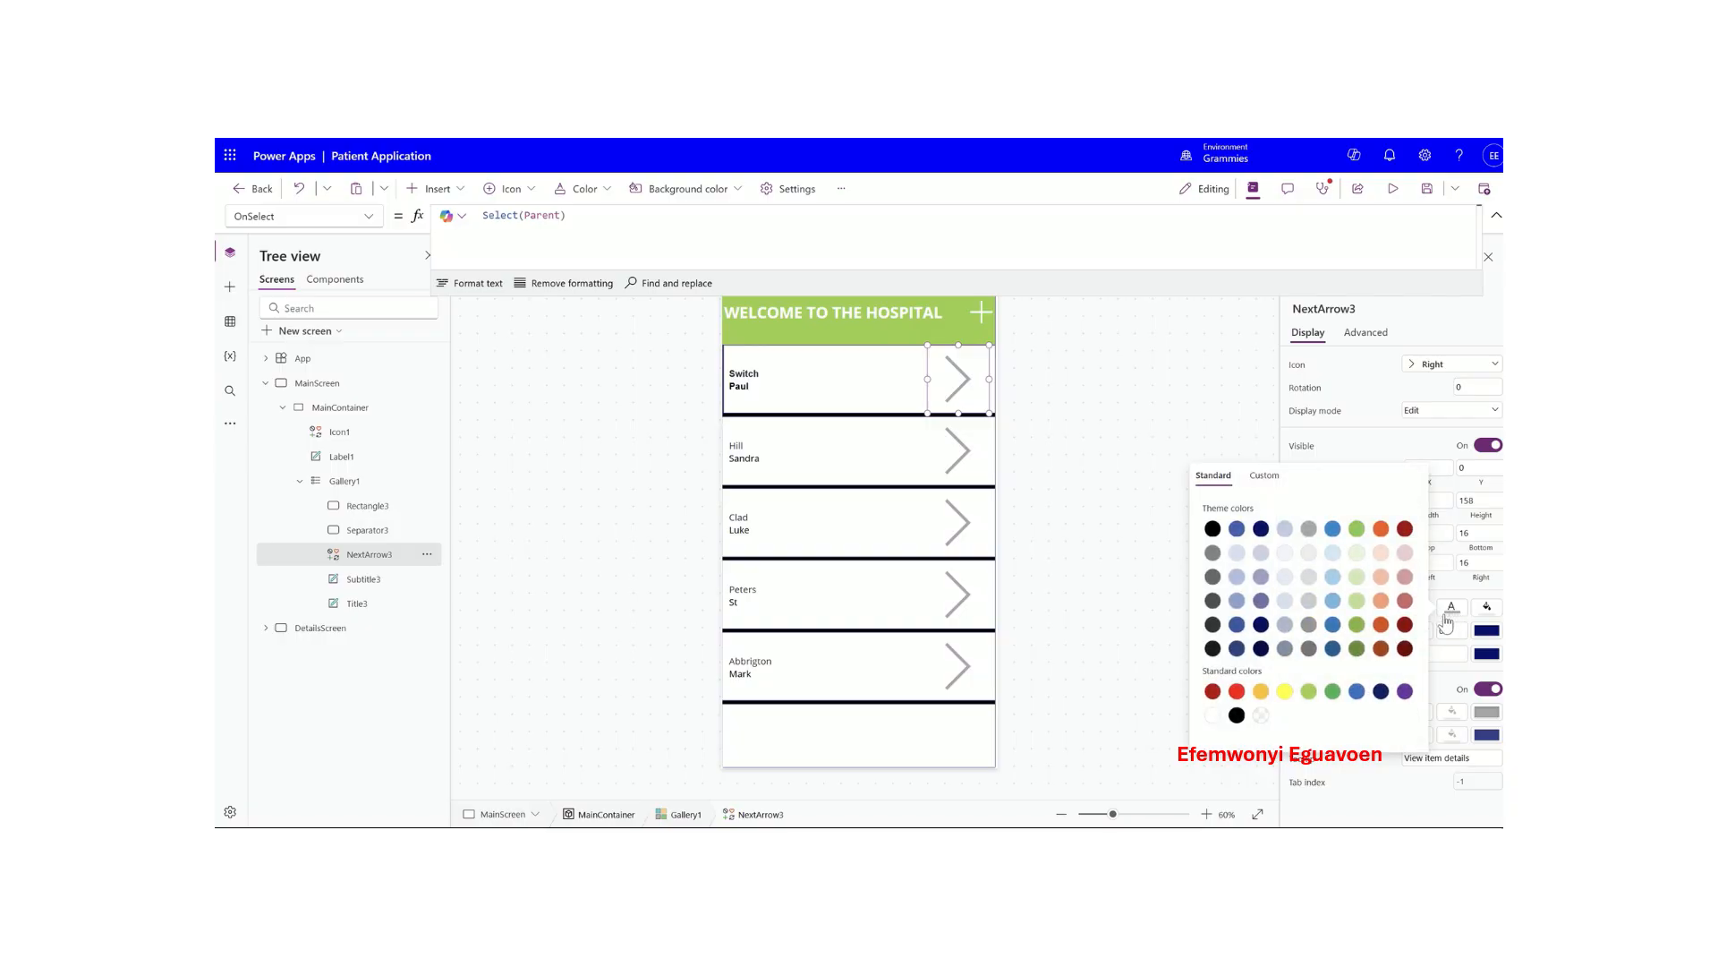
click(1237, 715)
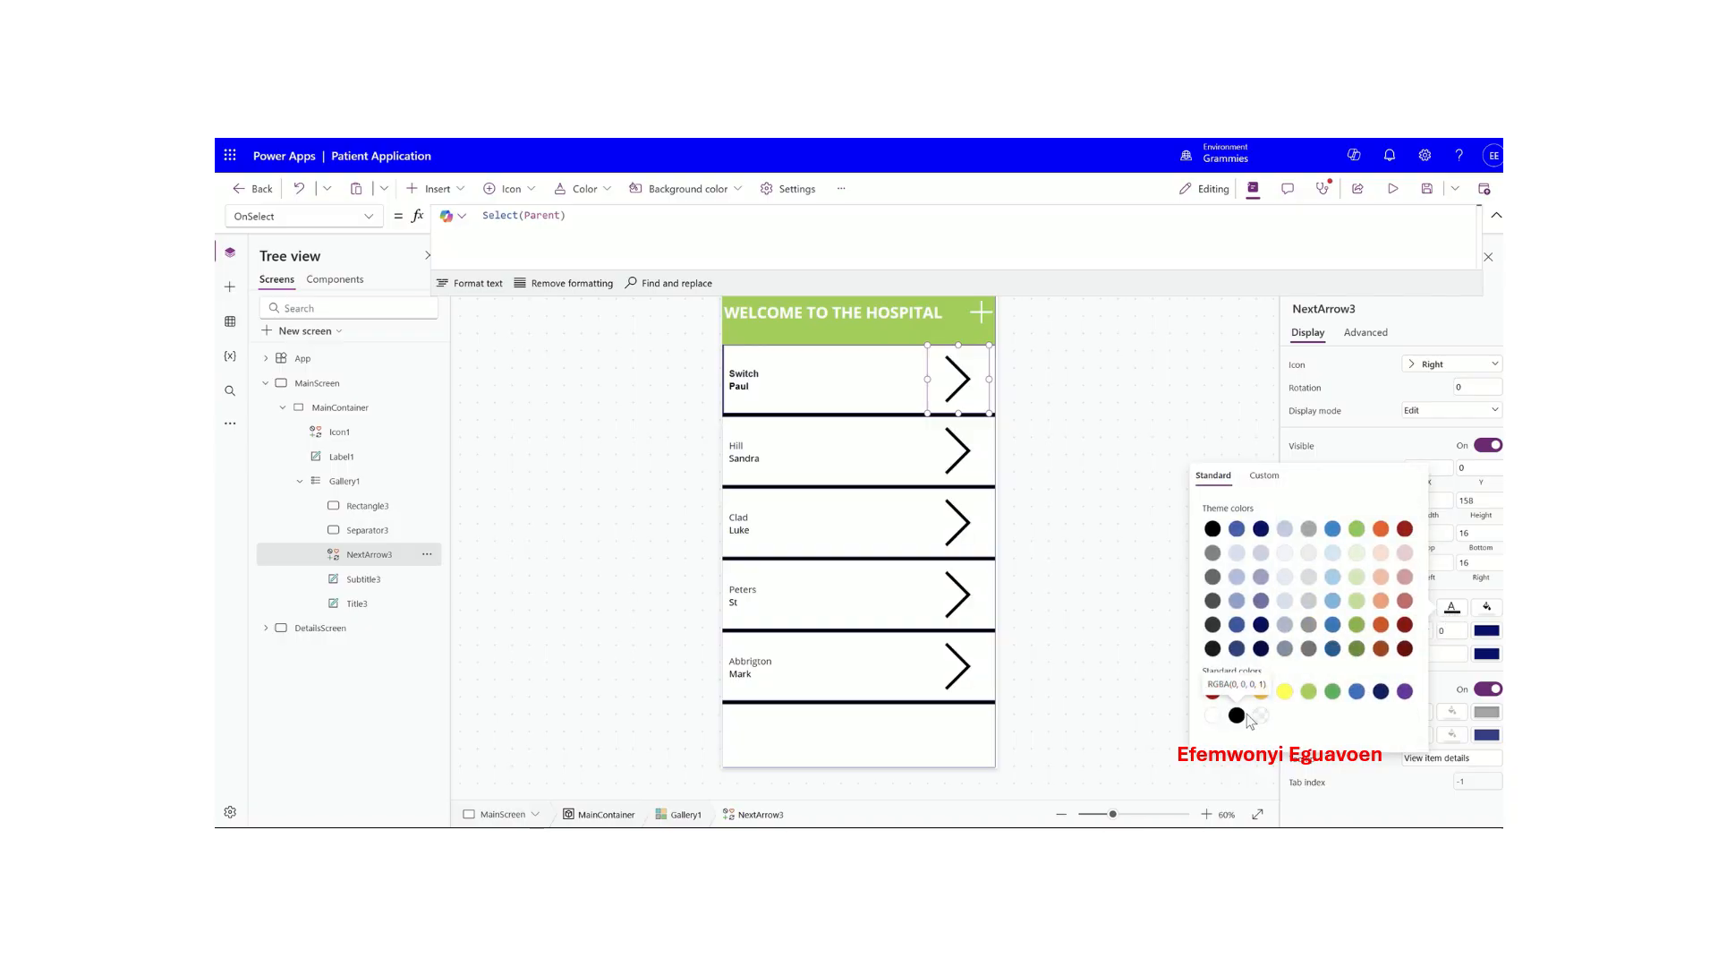
click(1357, 445)
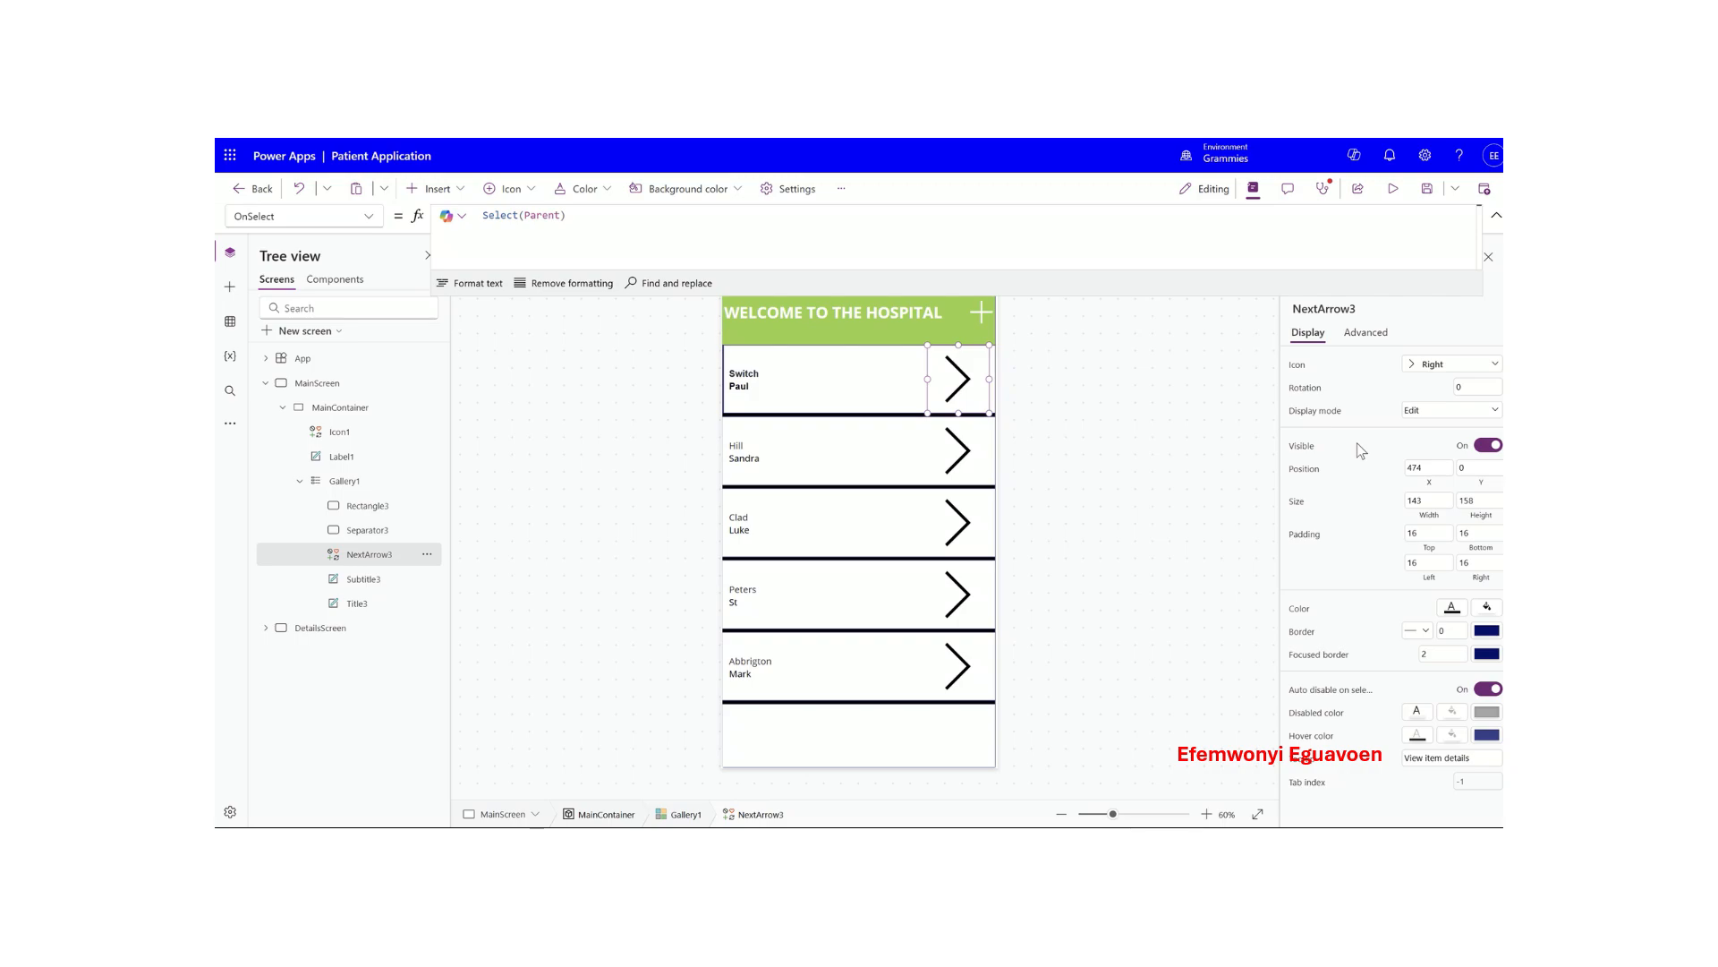
click(792, 369)
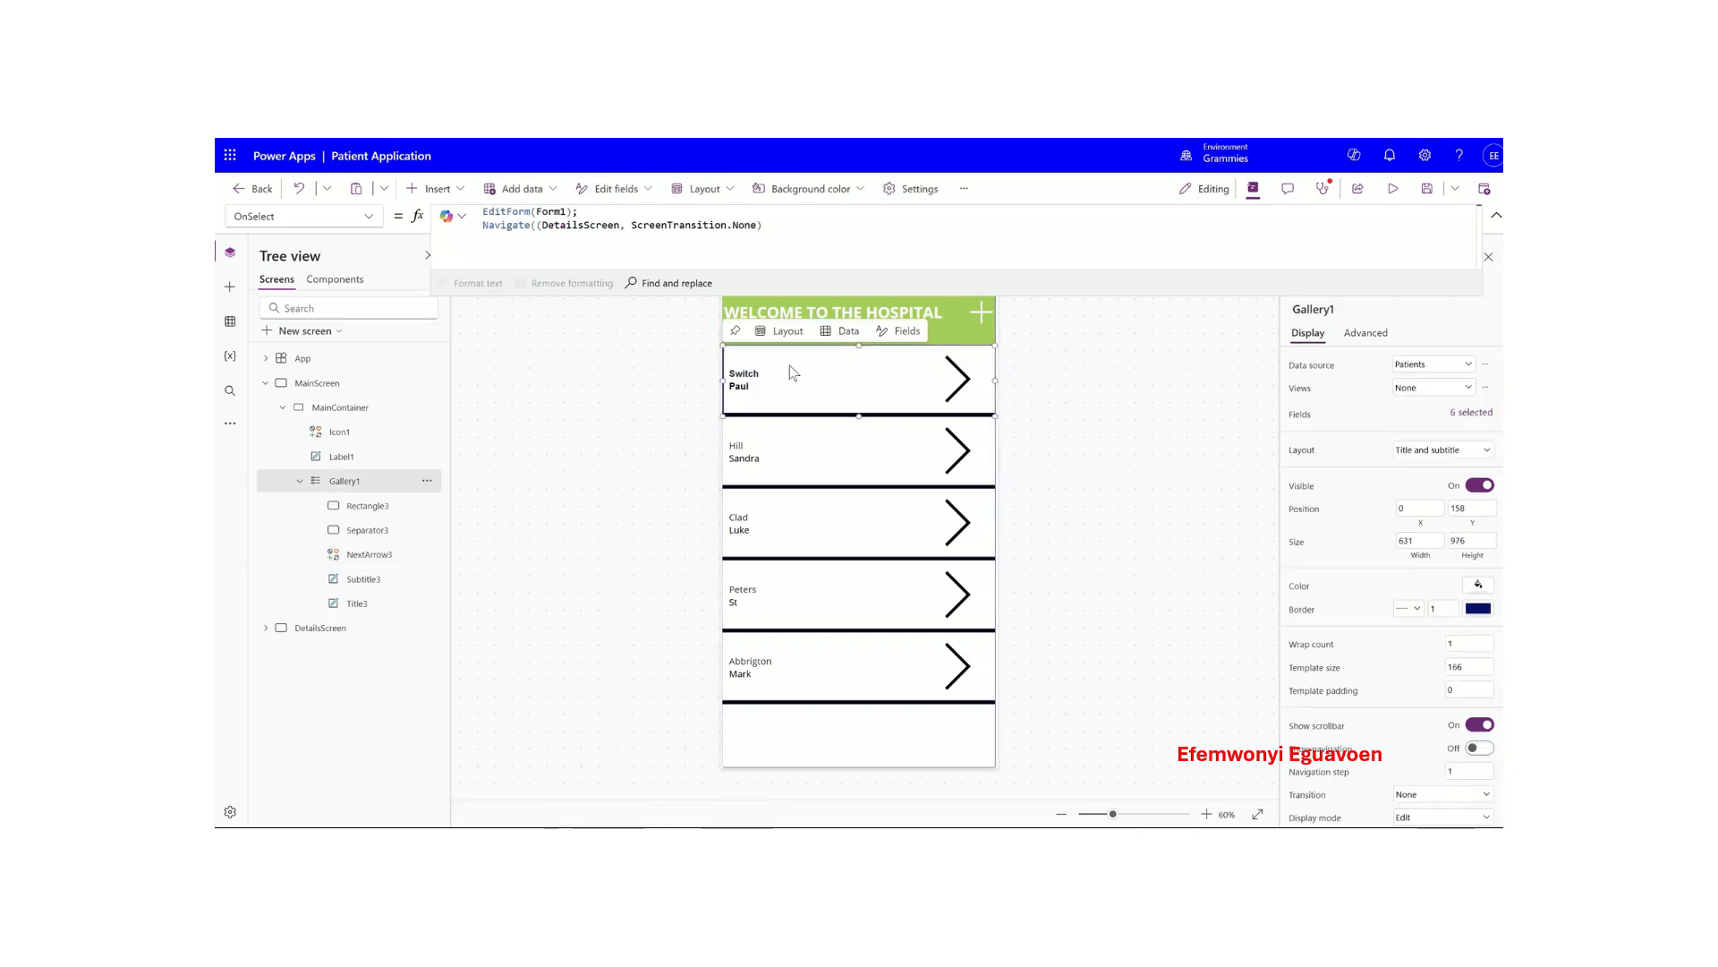
- Stretch the last-name label to the row top, narrow it, and make the first-name label taller
click(743, 373)
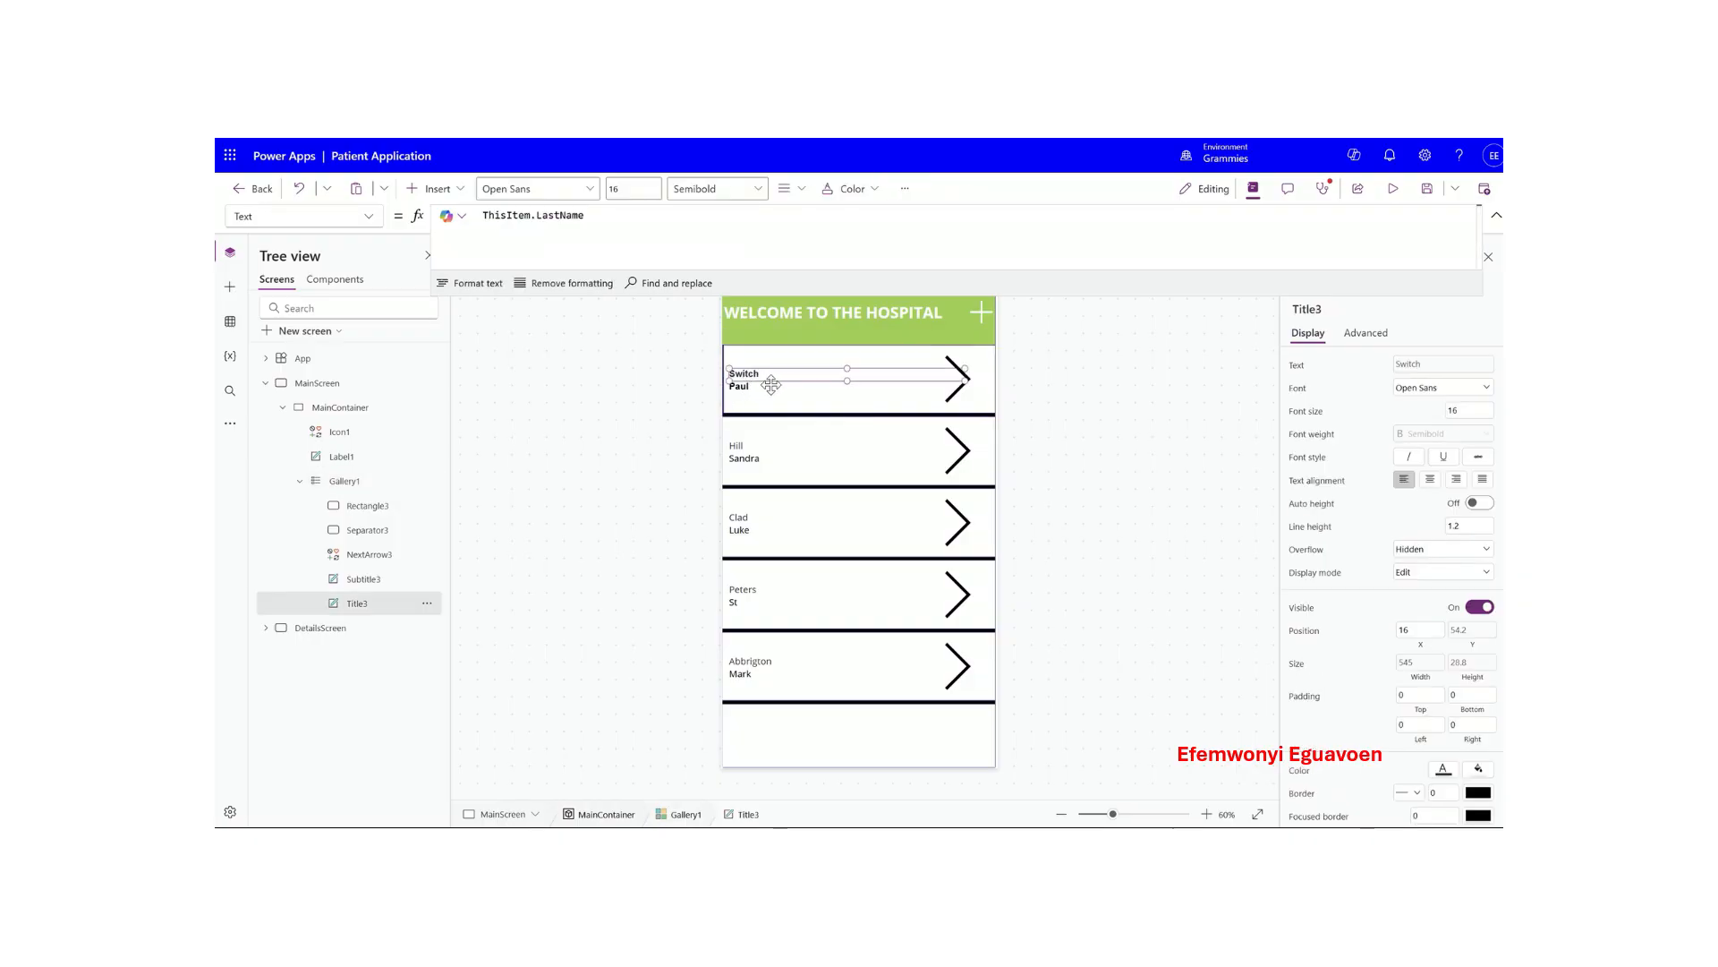
drag(847, 367, 848, 352)
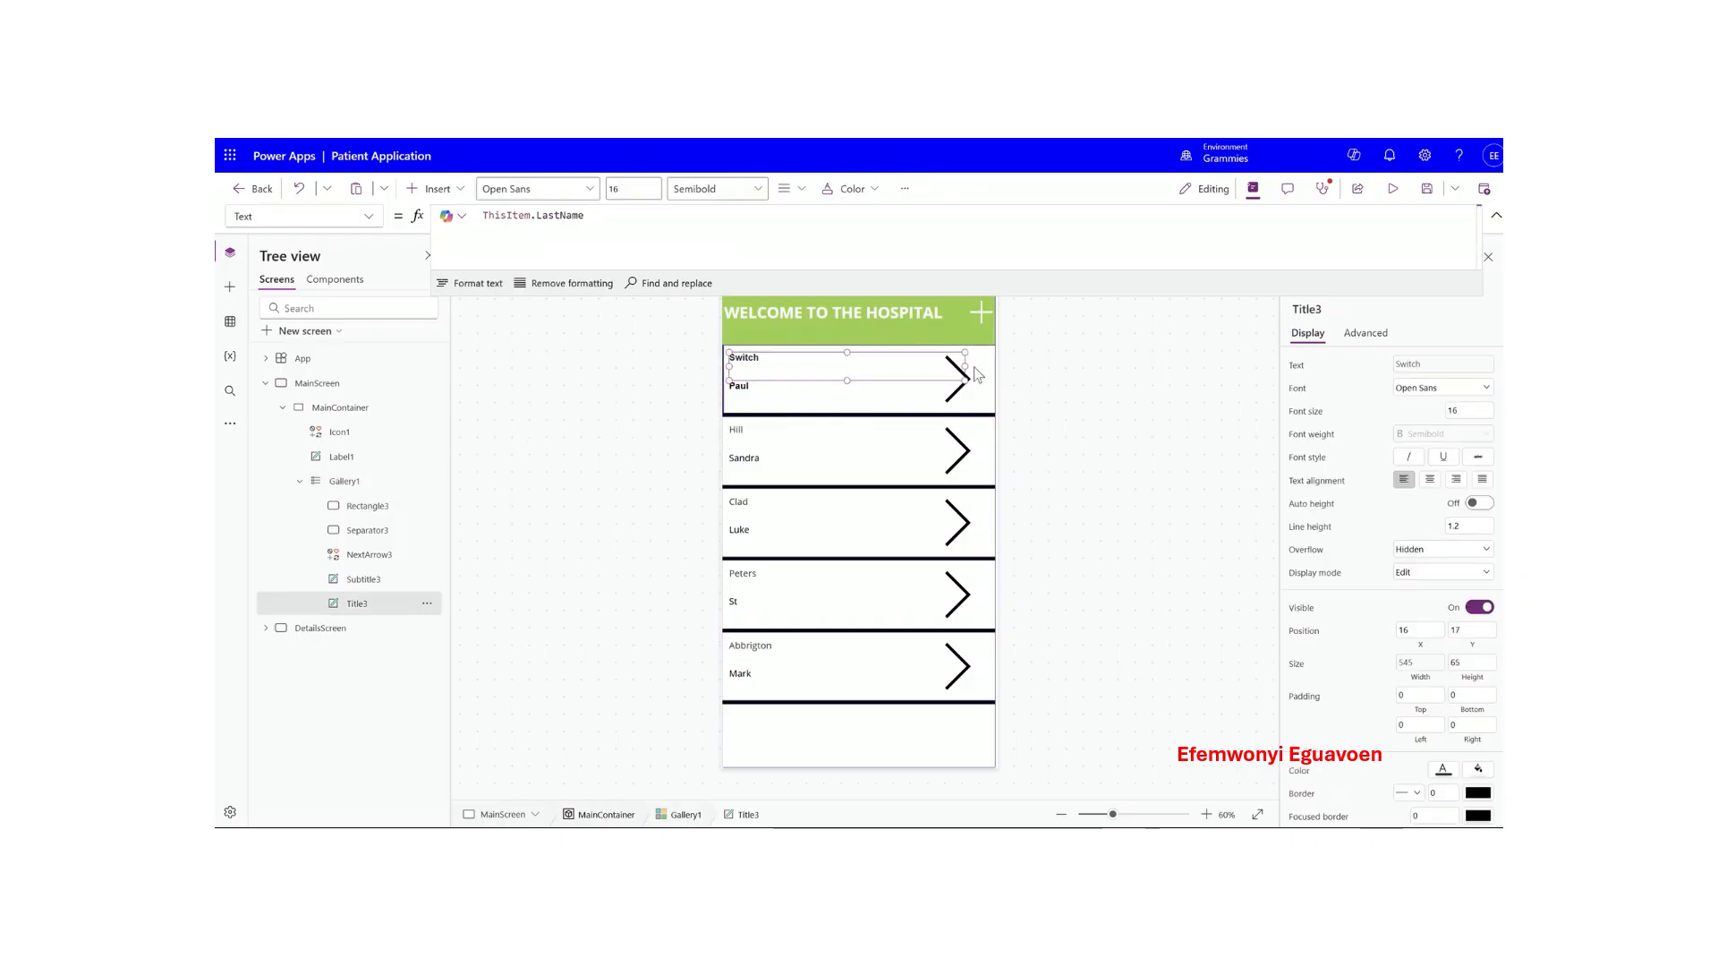
drag(965, 366, 933, 362)
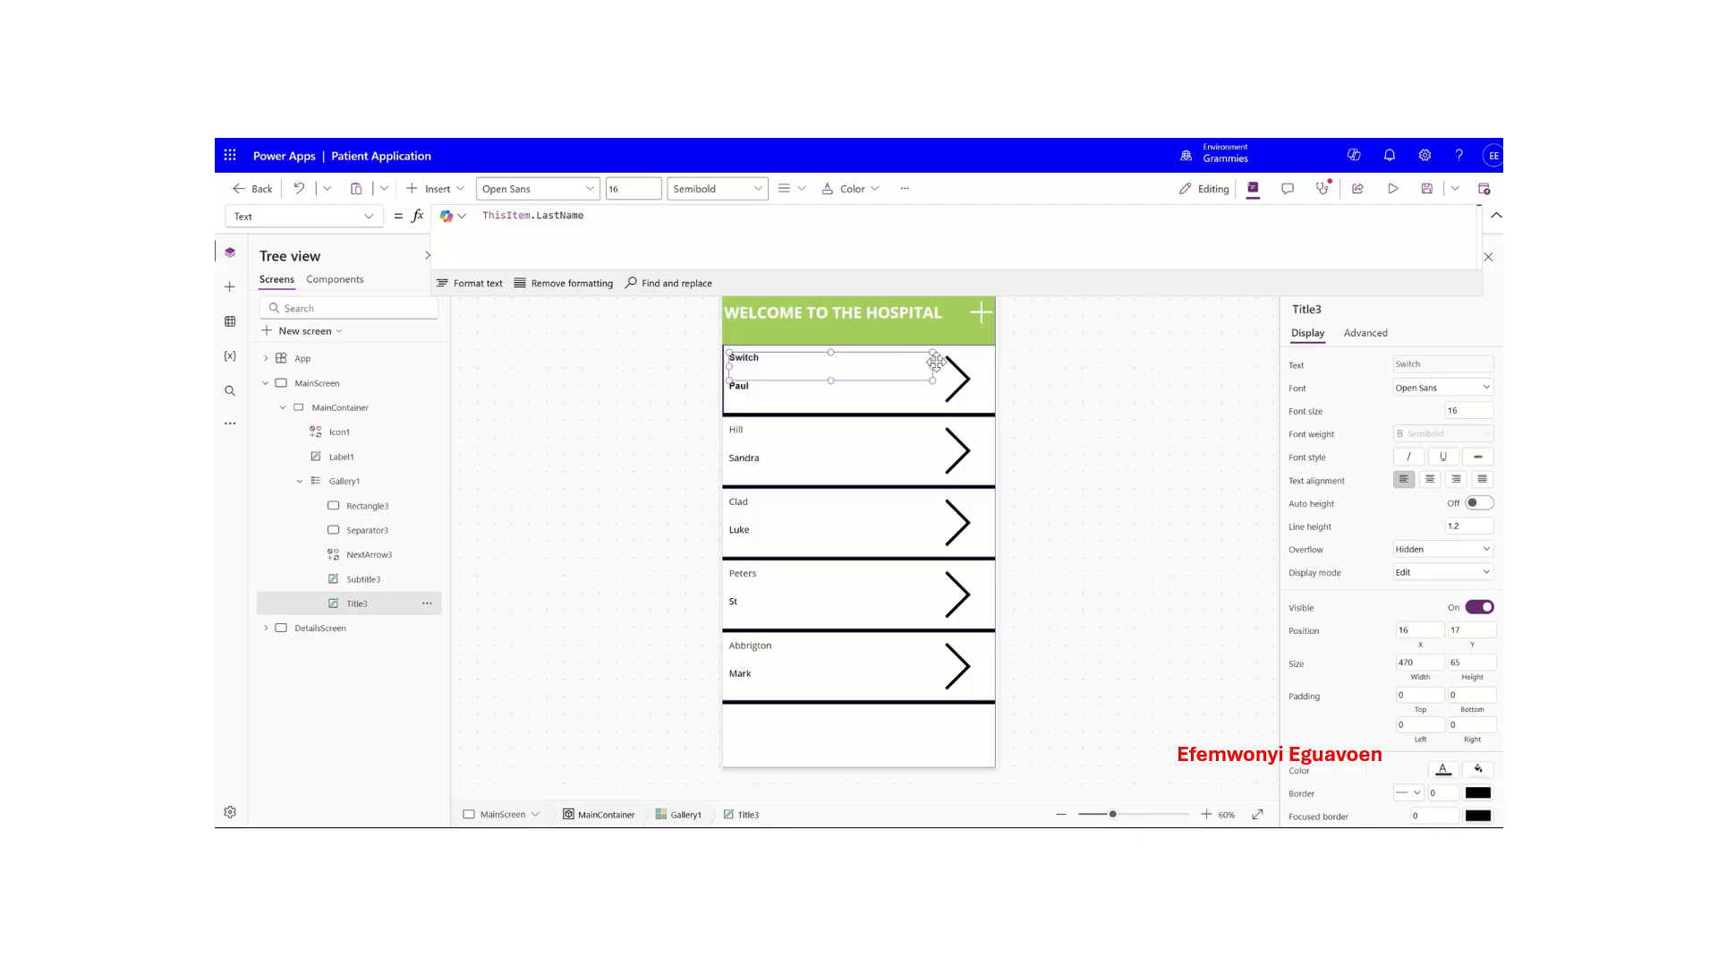
click(825, 391)
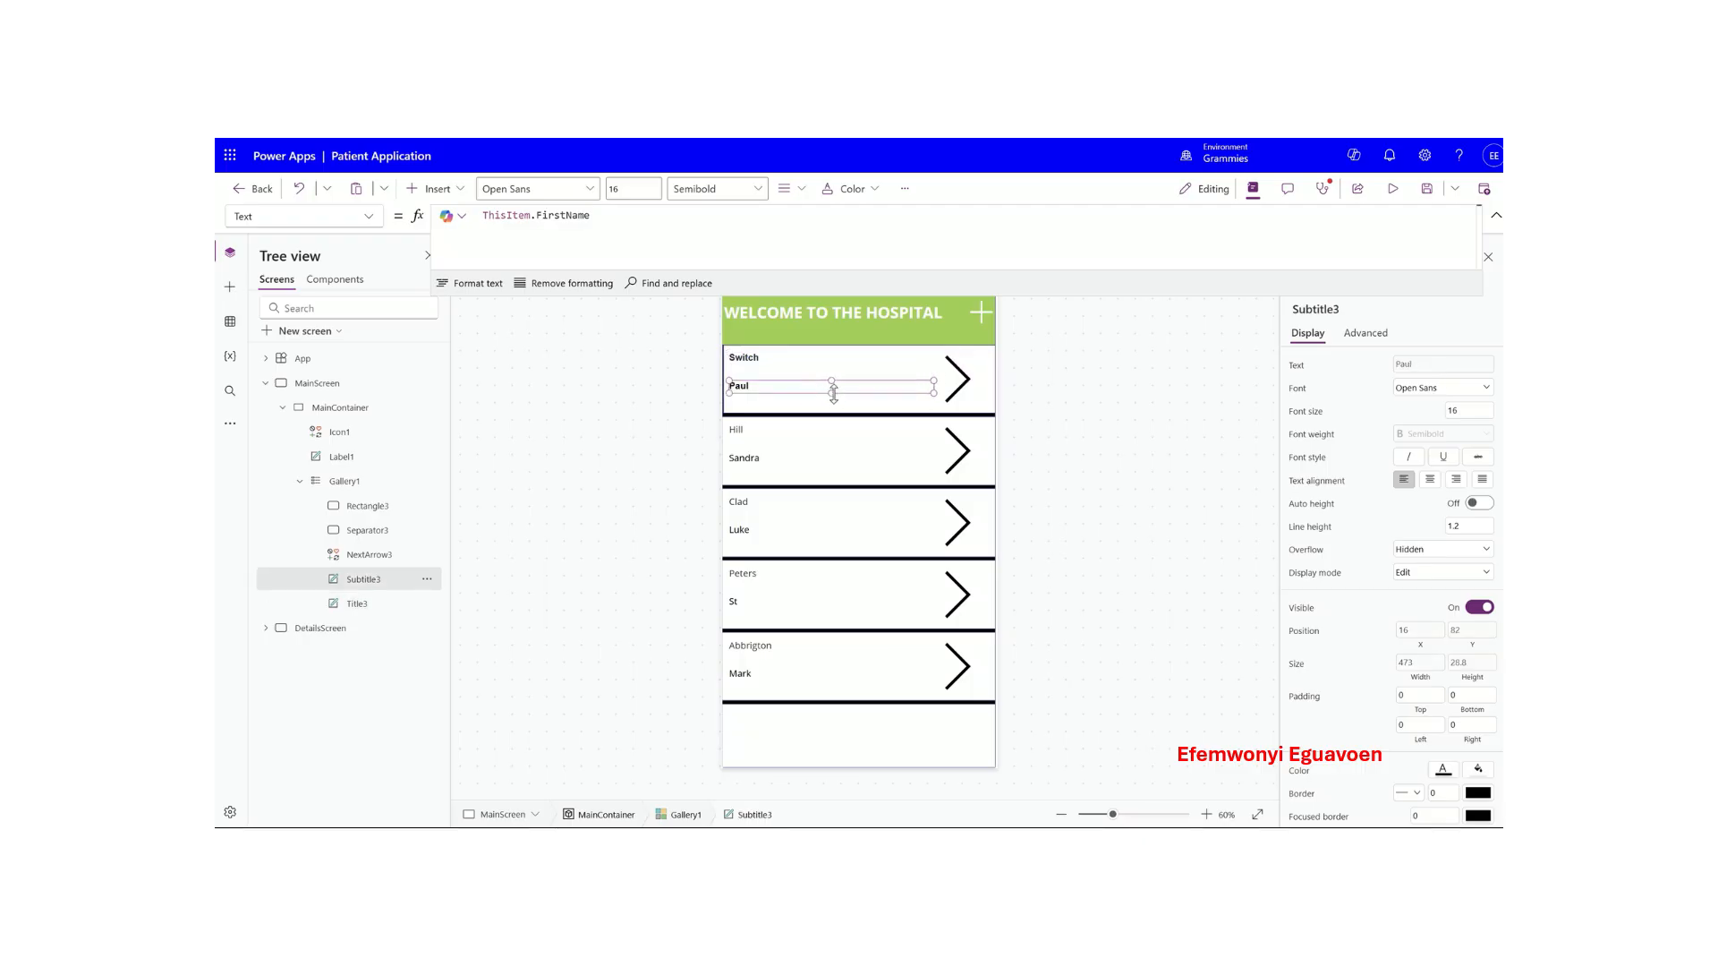
drag(831, 392, 833, 406)
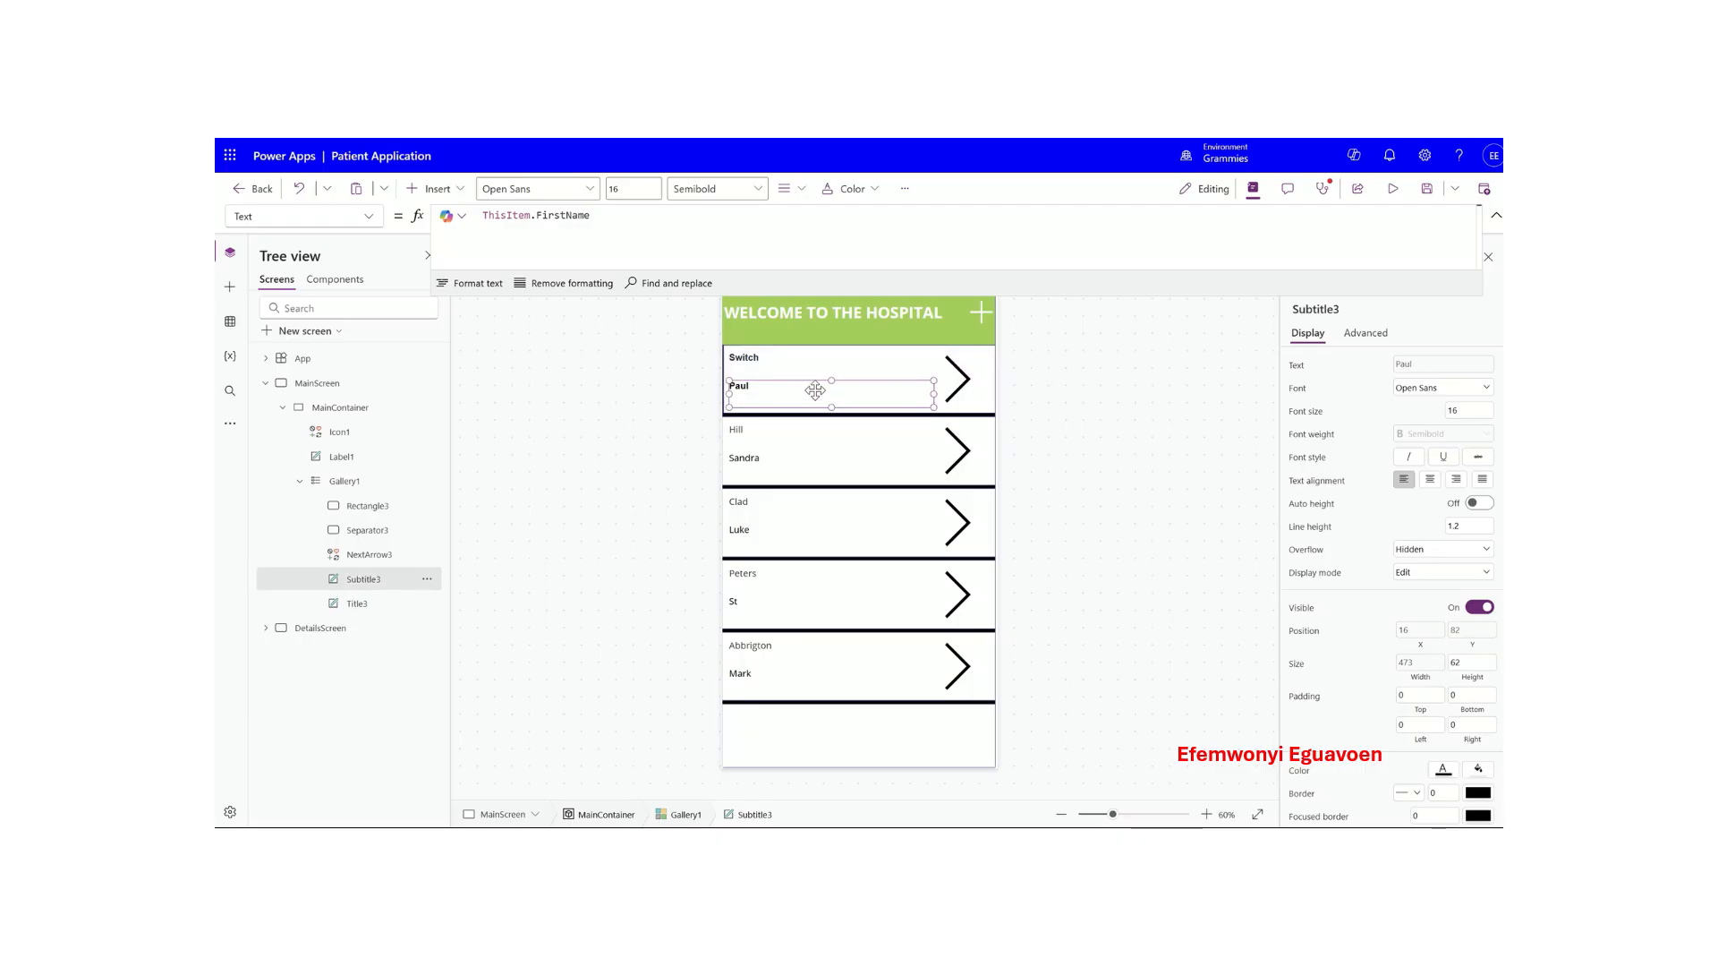
- Set both the last-name and first-name labels to font size 20
click(779, 363)
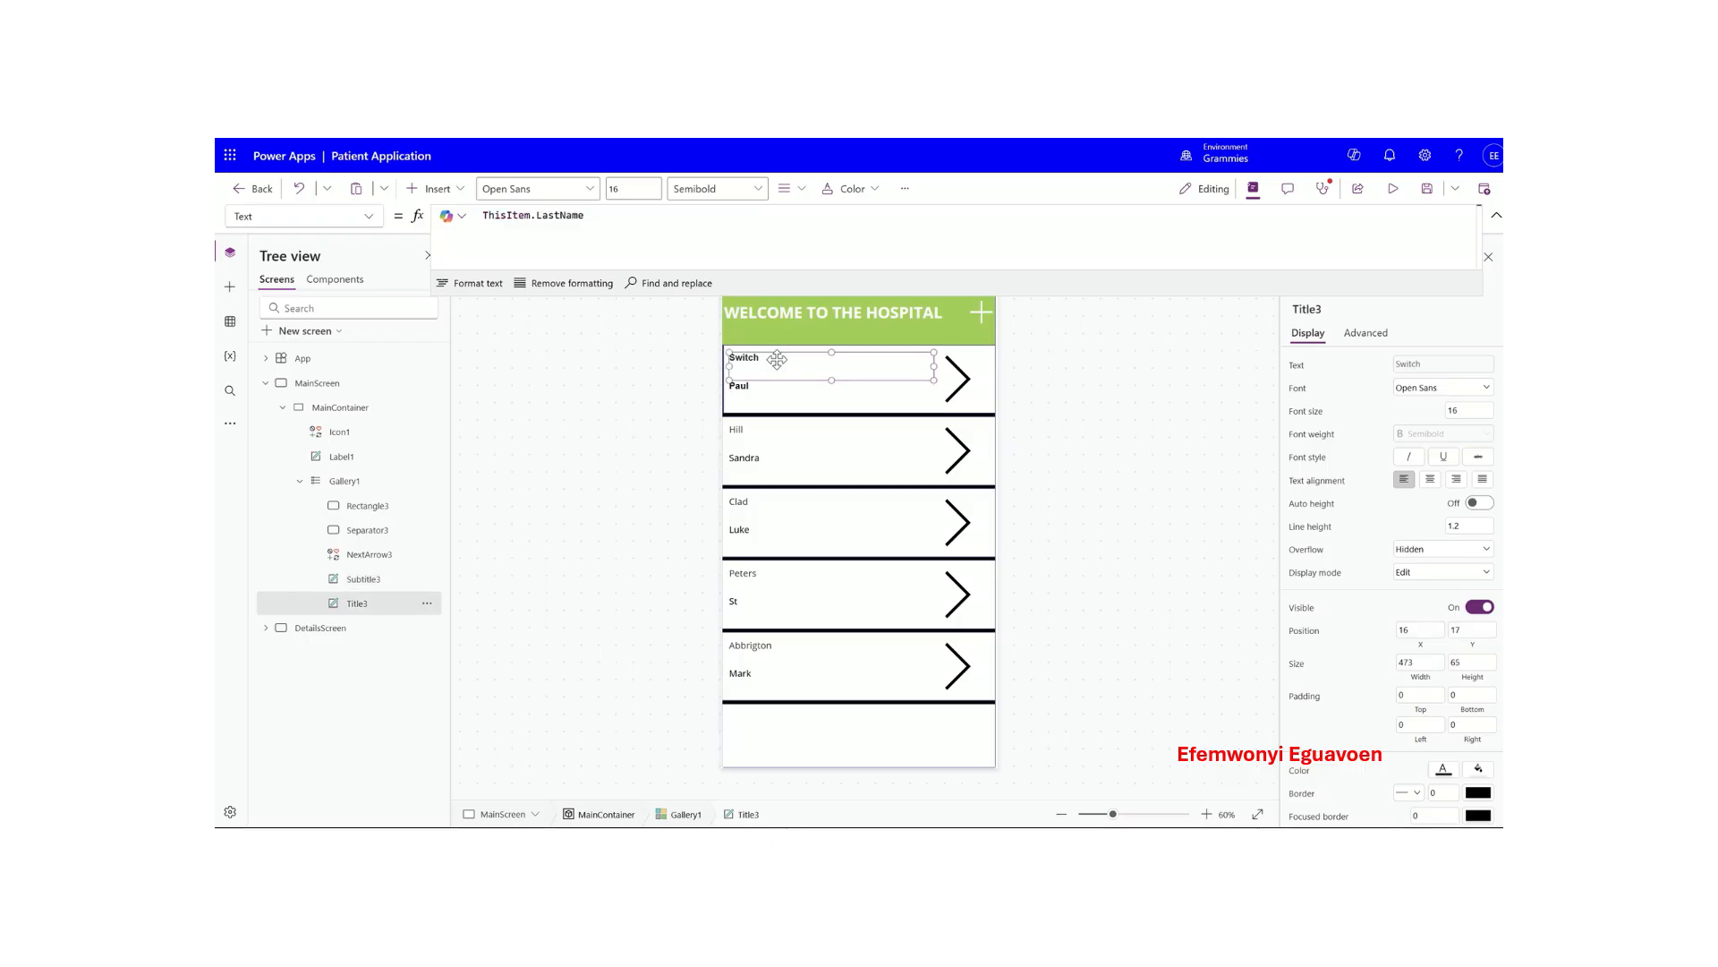
click(811, 398)
click(810, 374)
click(1471, 411)
text(20)
click(1389, 410)
click(778, 390)
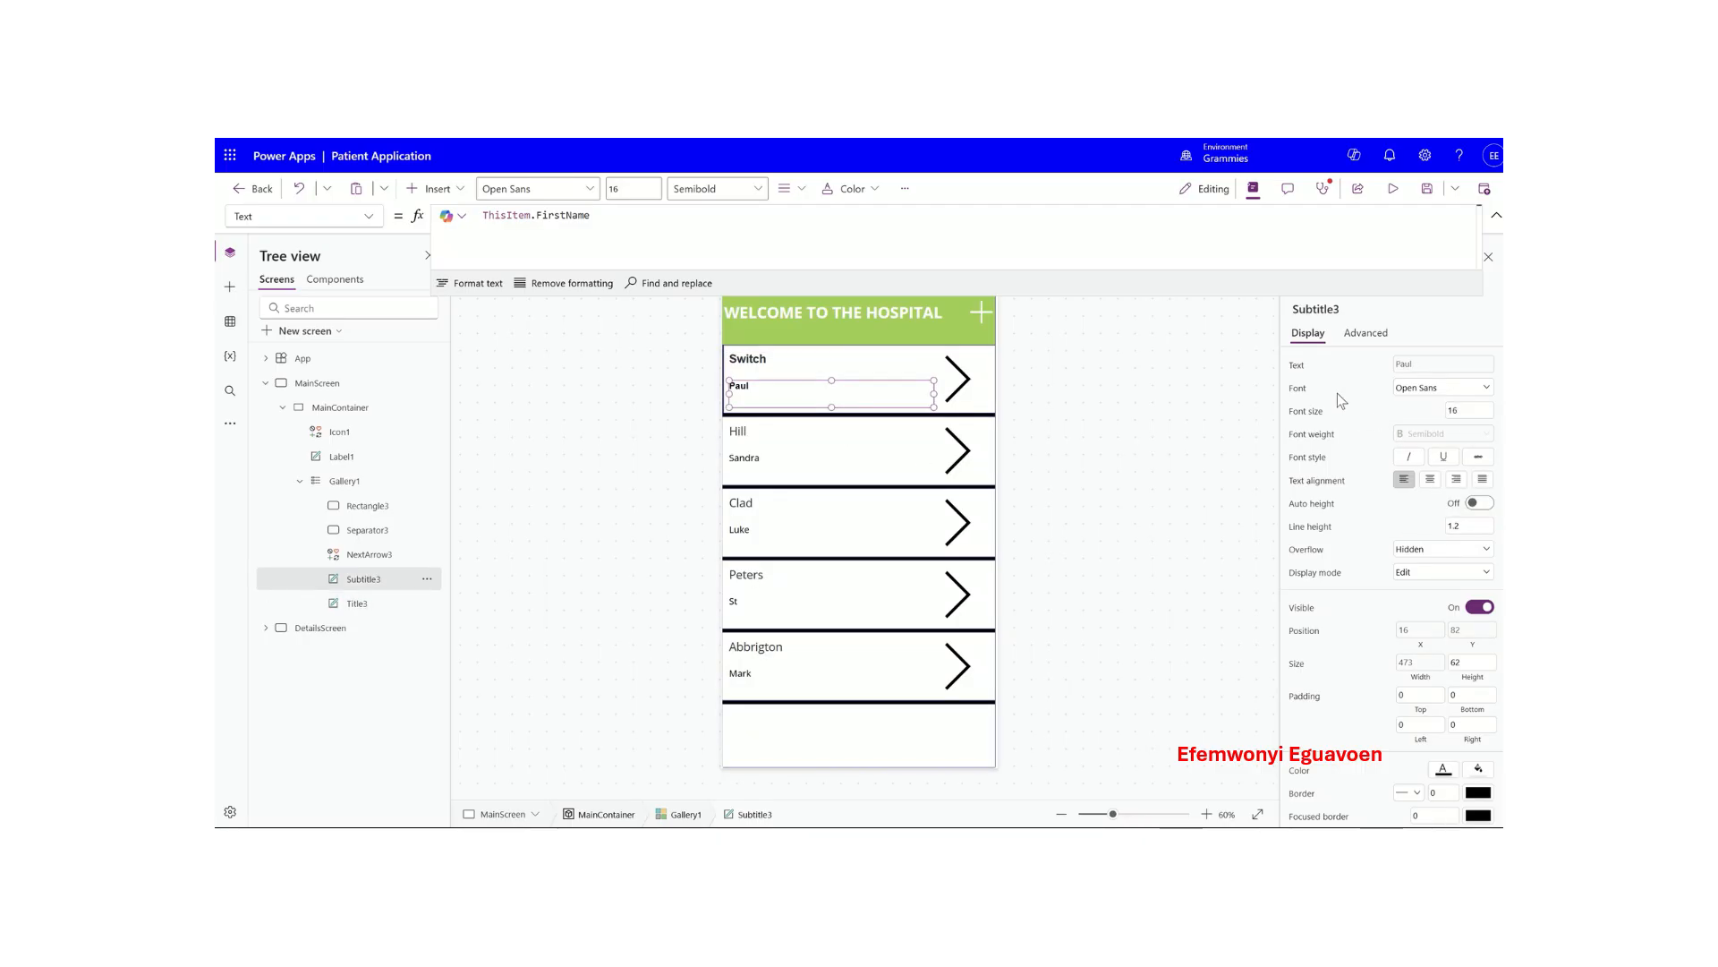
text(20)
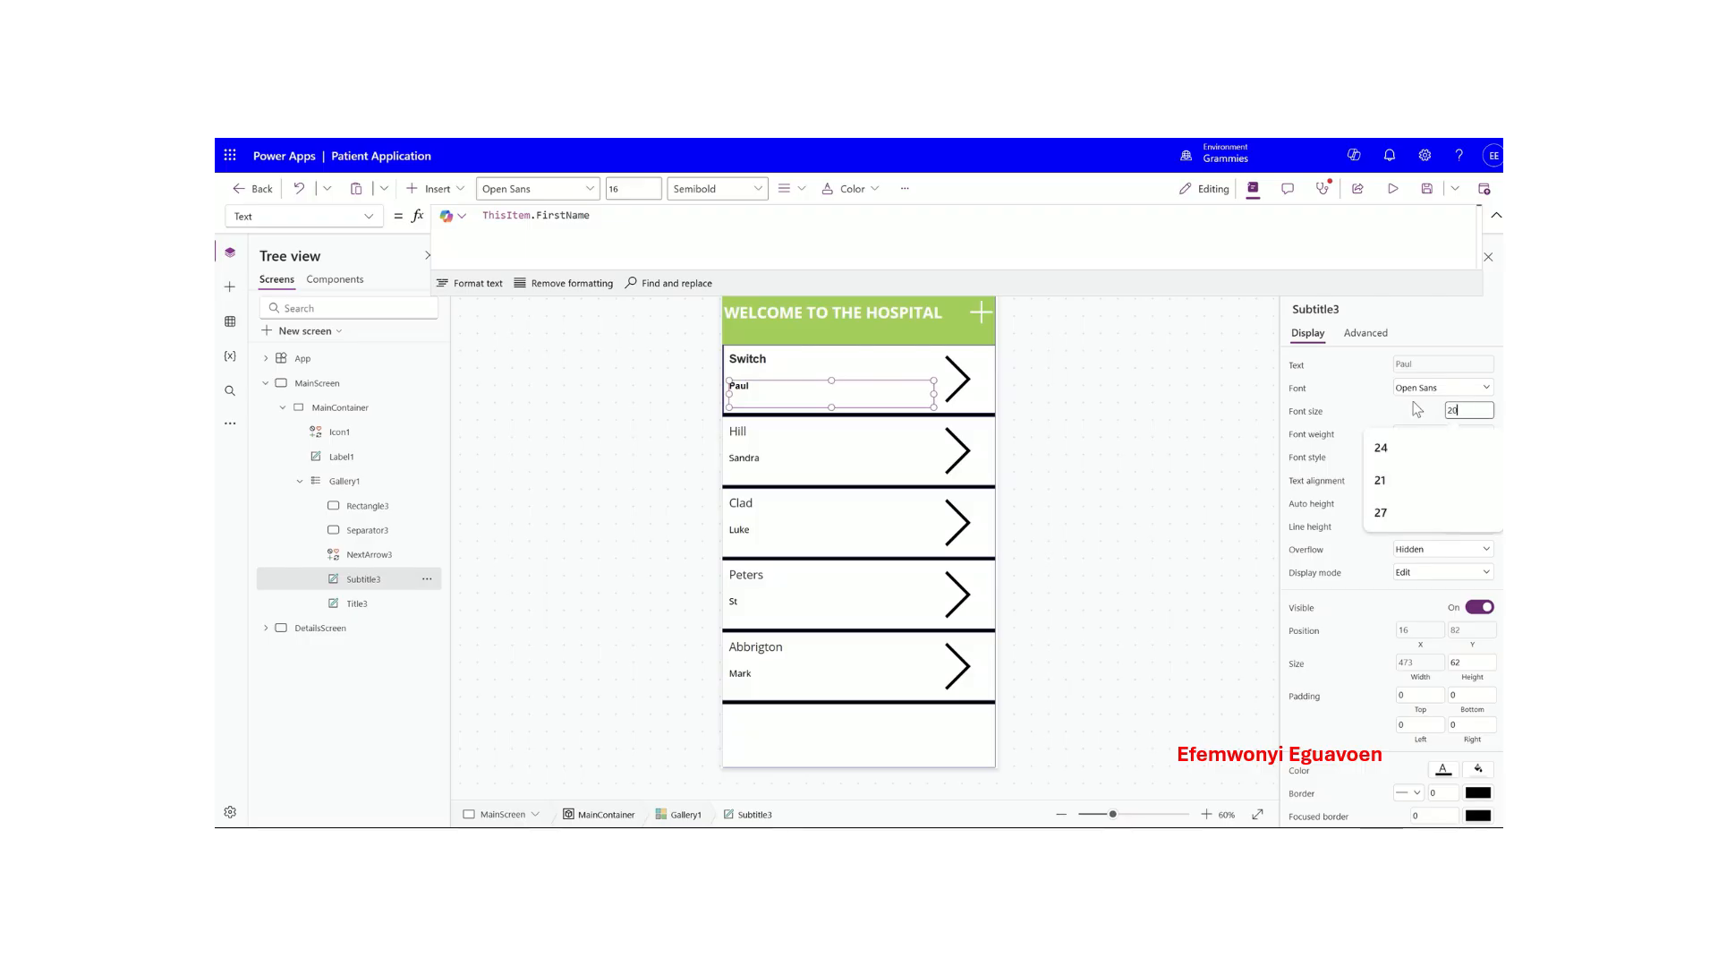
click(1357, 420)
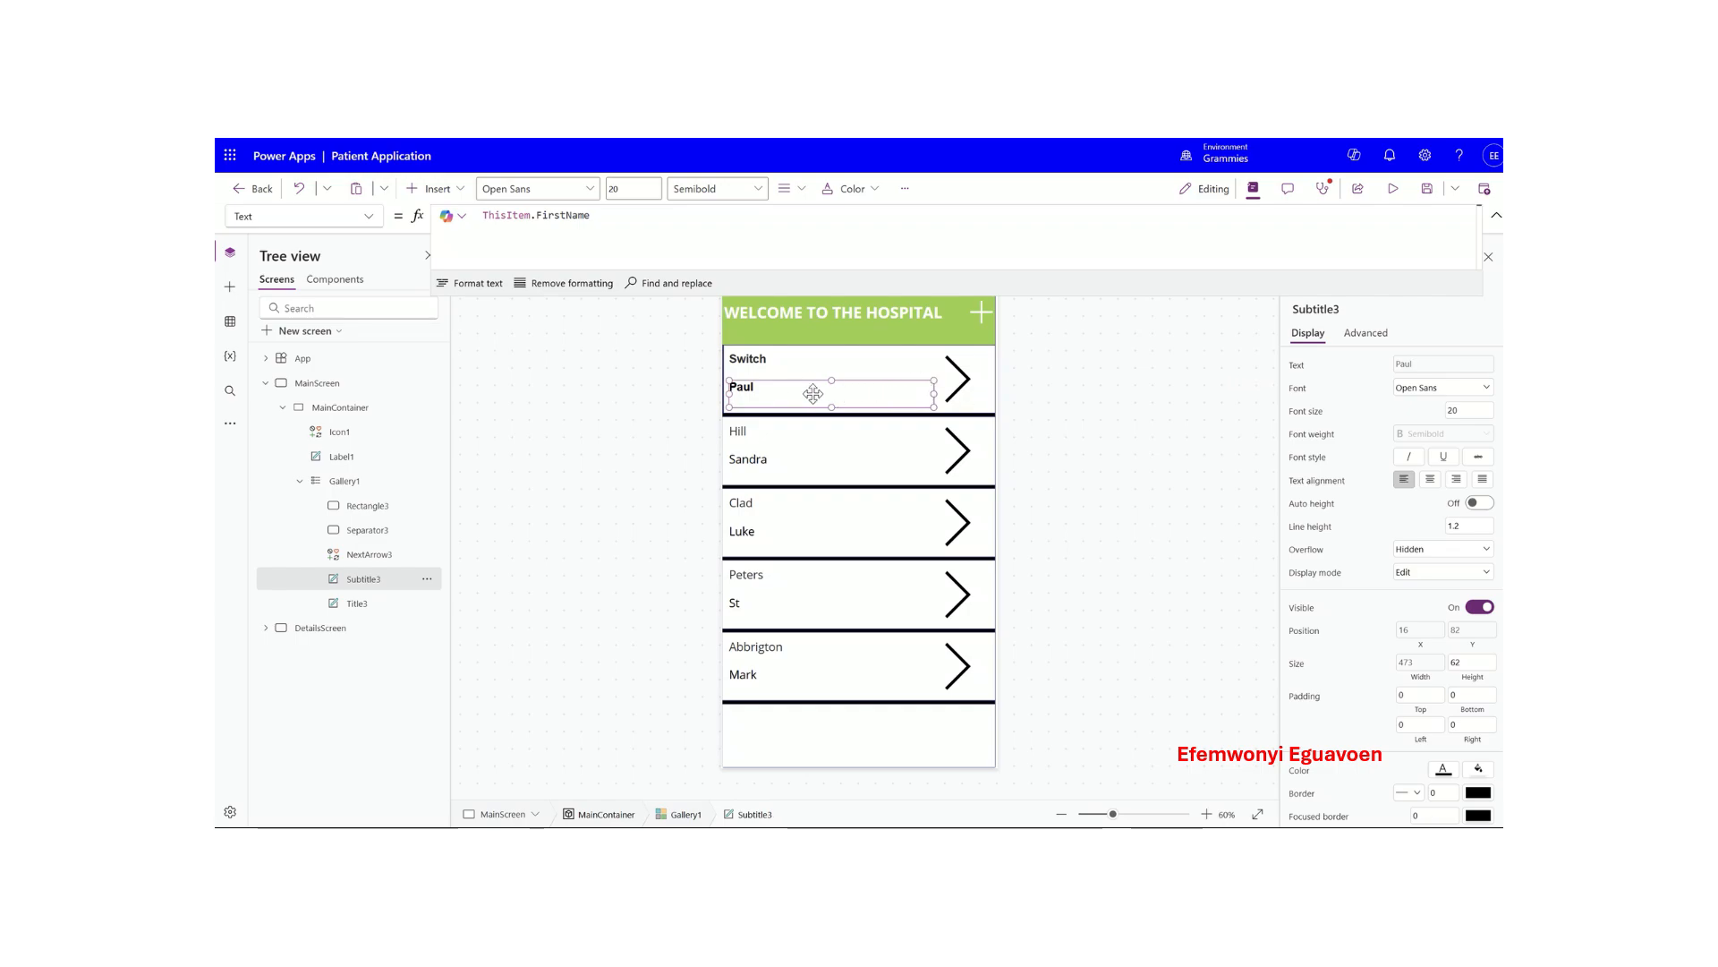
- Try centring the first names, then restore them to left alignment
click(1431, 481)
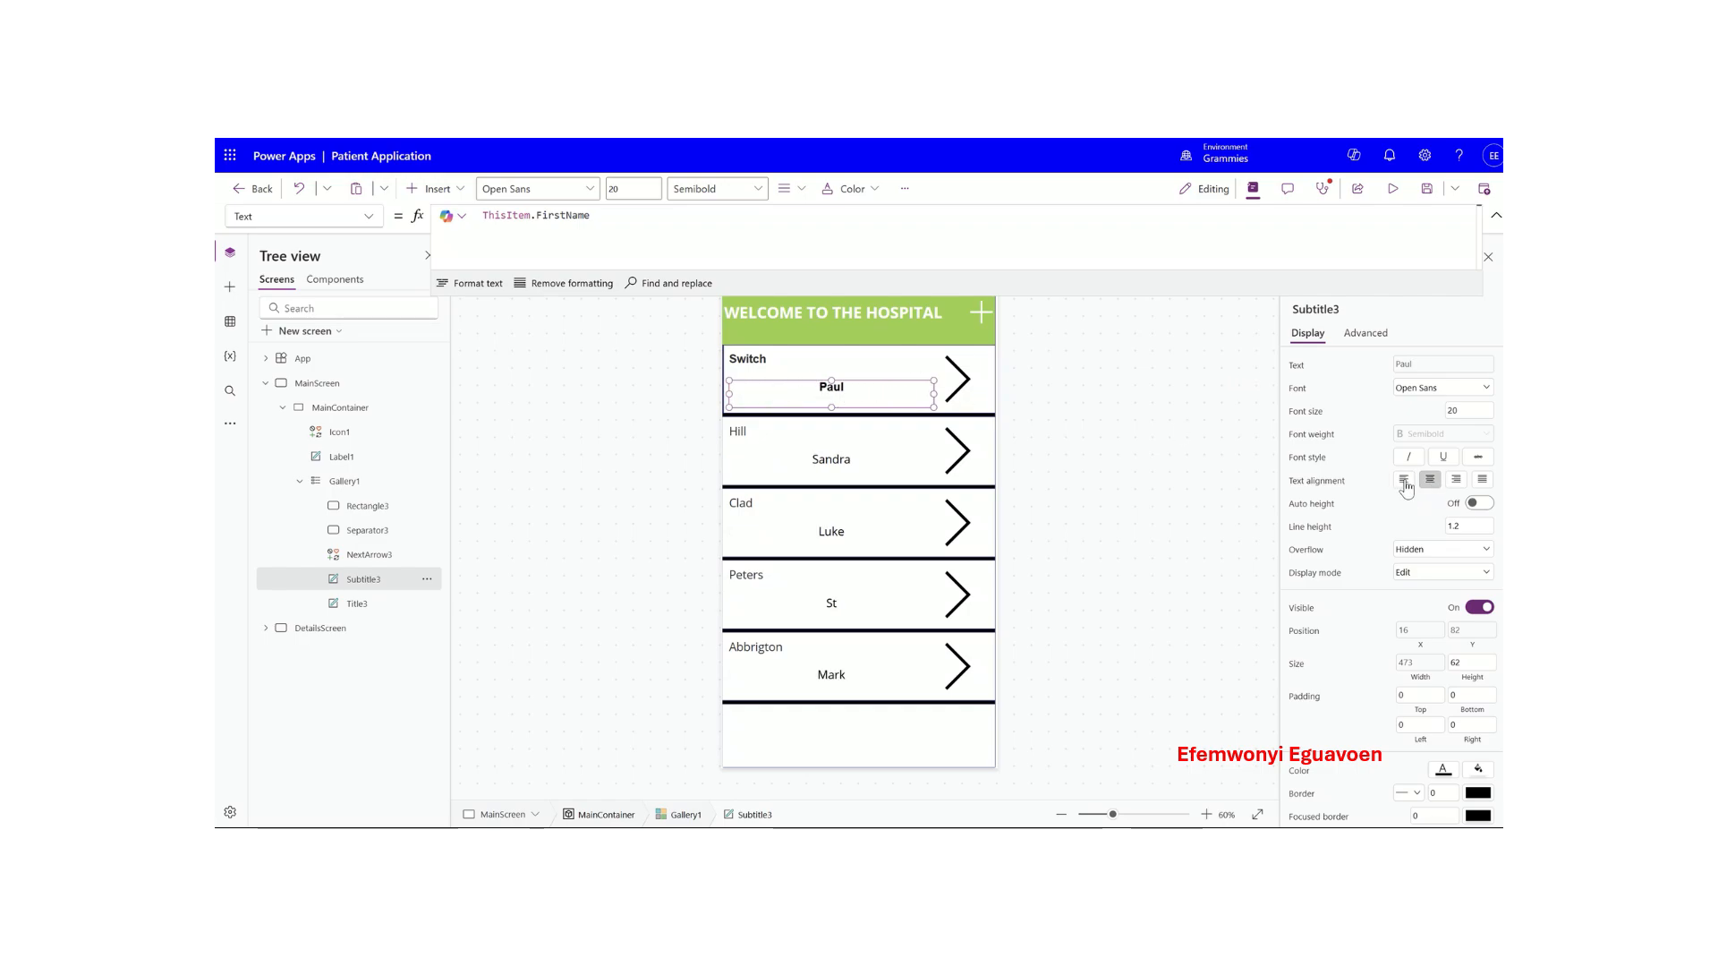
click(1406, 482)
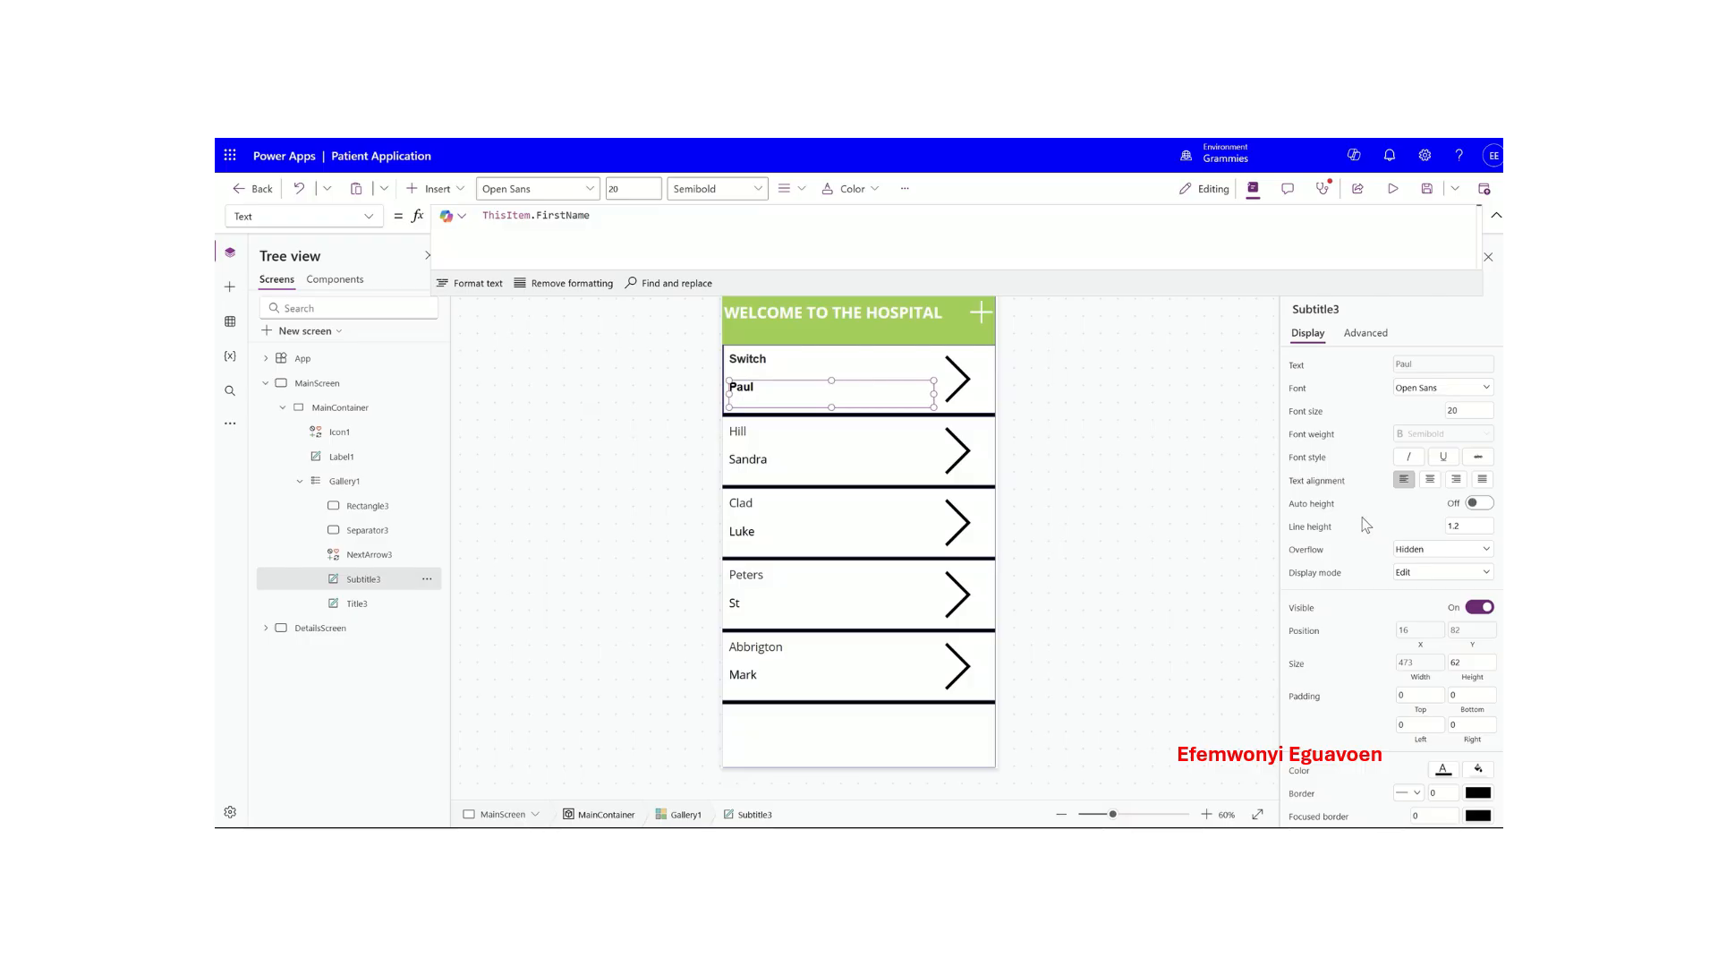
click(903, 360)
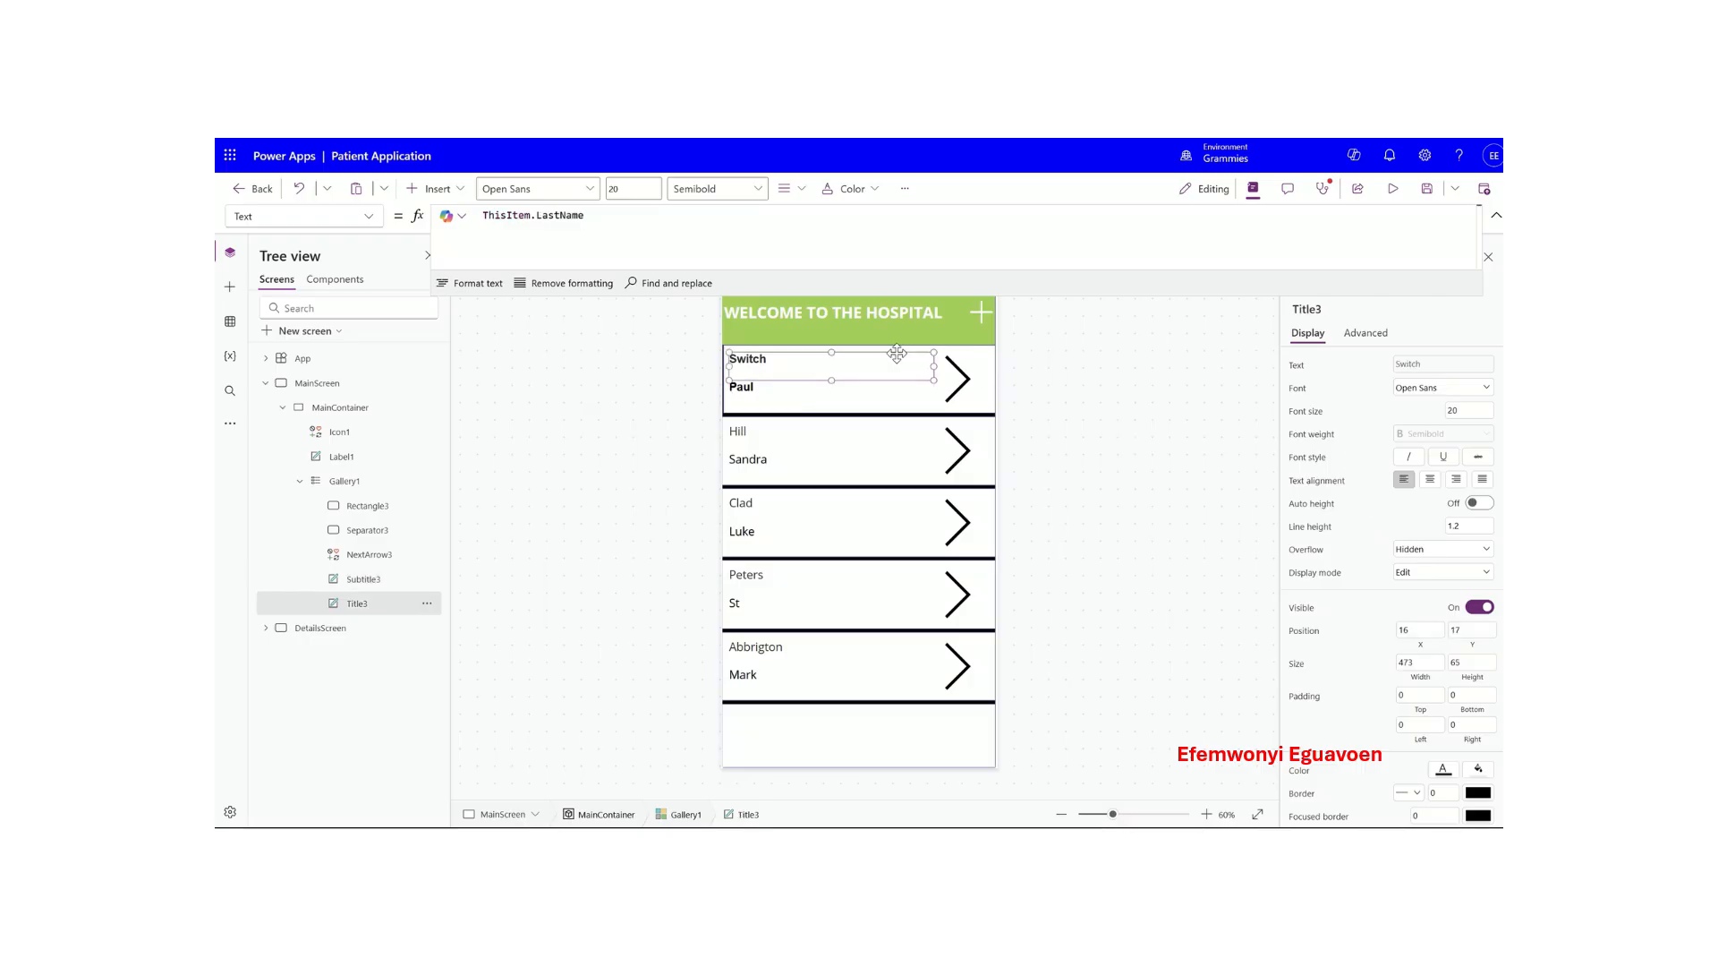
click(964, 358)
click(763, 404)
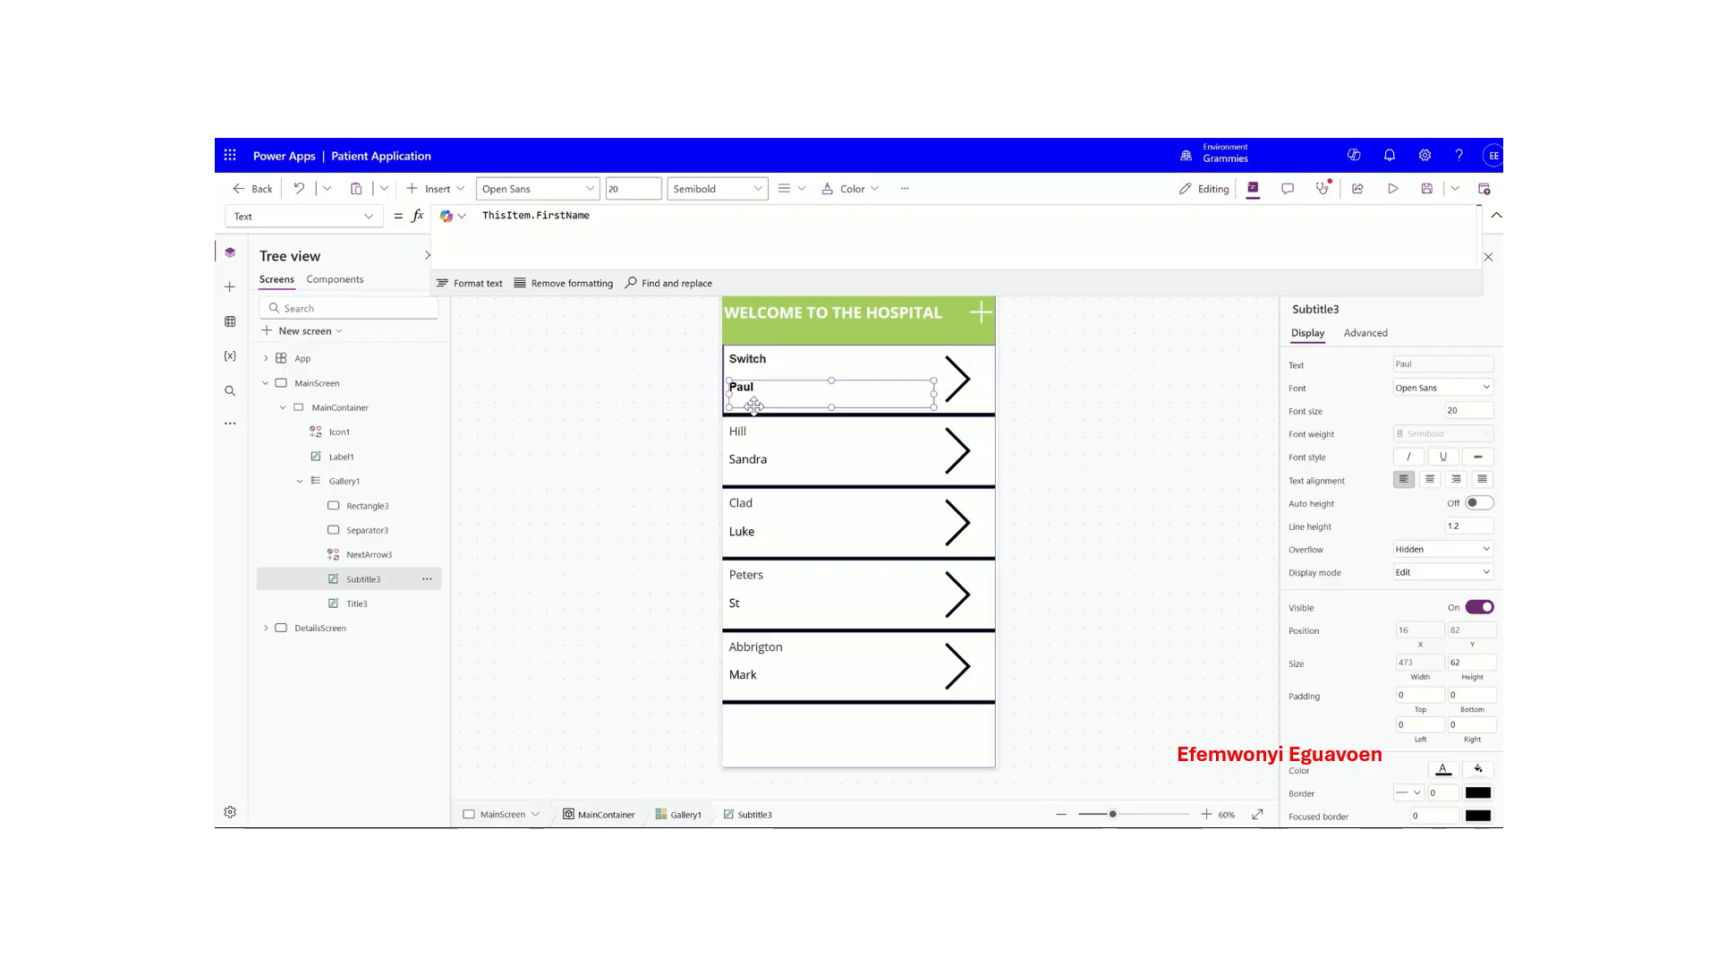
click(359, 485)
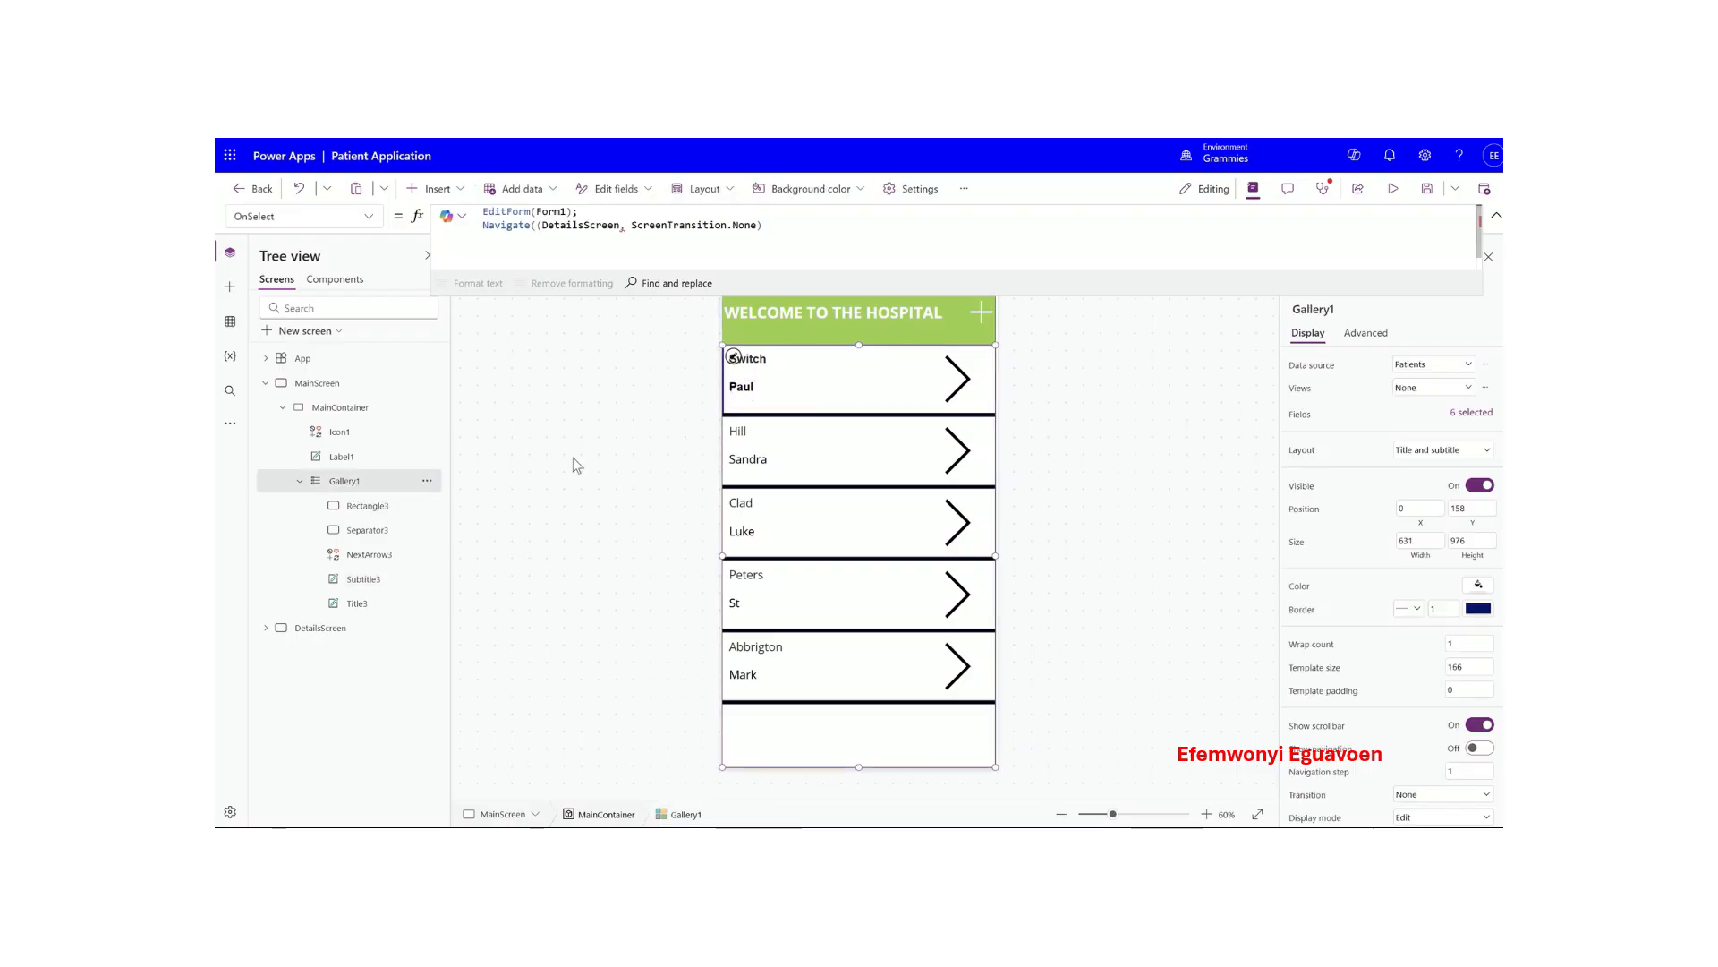
- Select the header label, shrink the formula bar, and run the app in preview
click(850, 313)
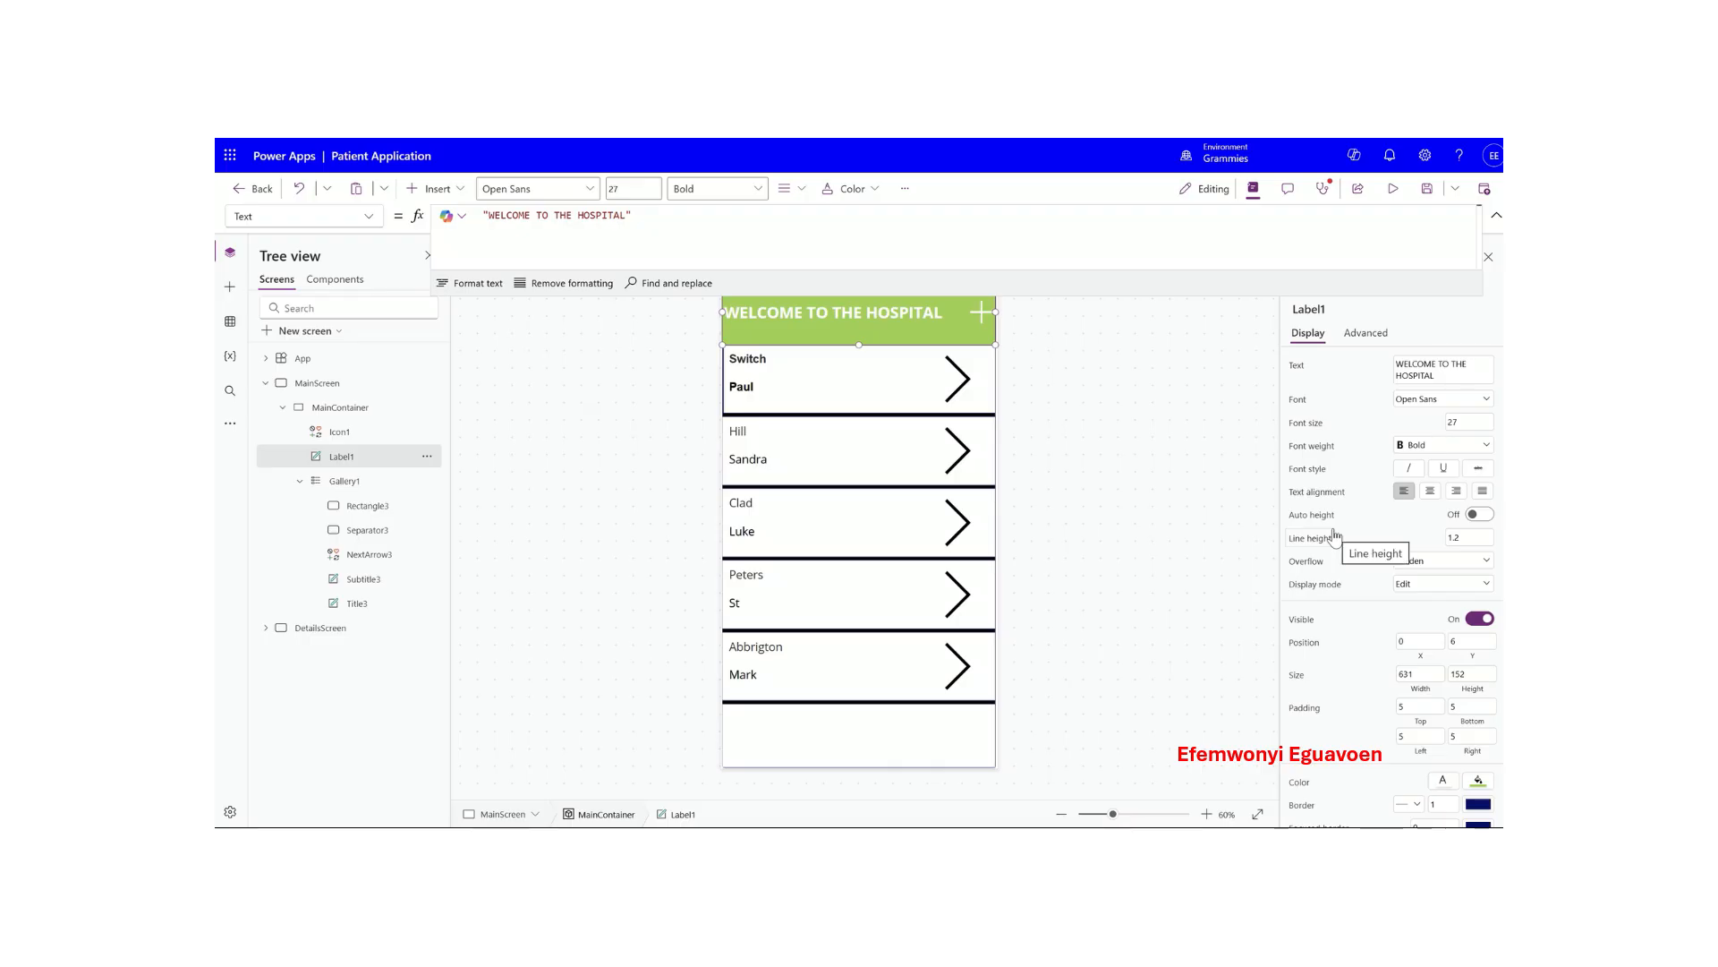
scroll(1355, 616, down, 3)
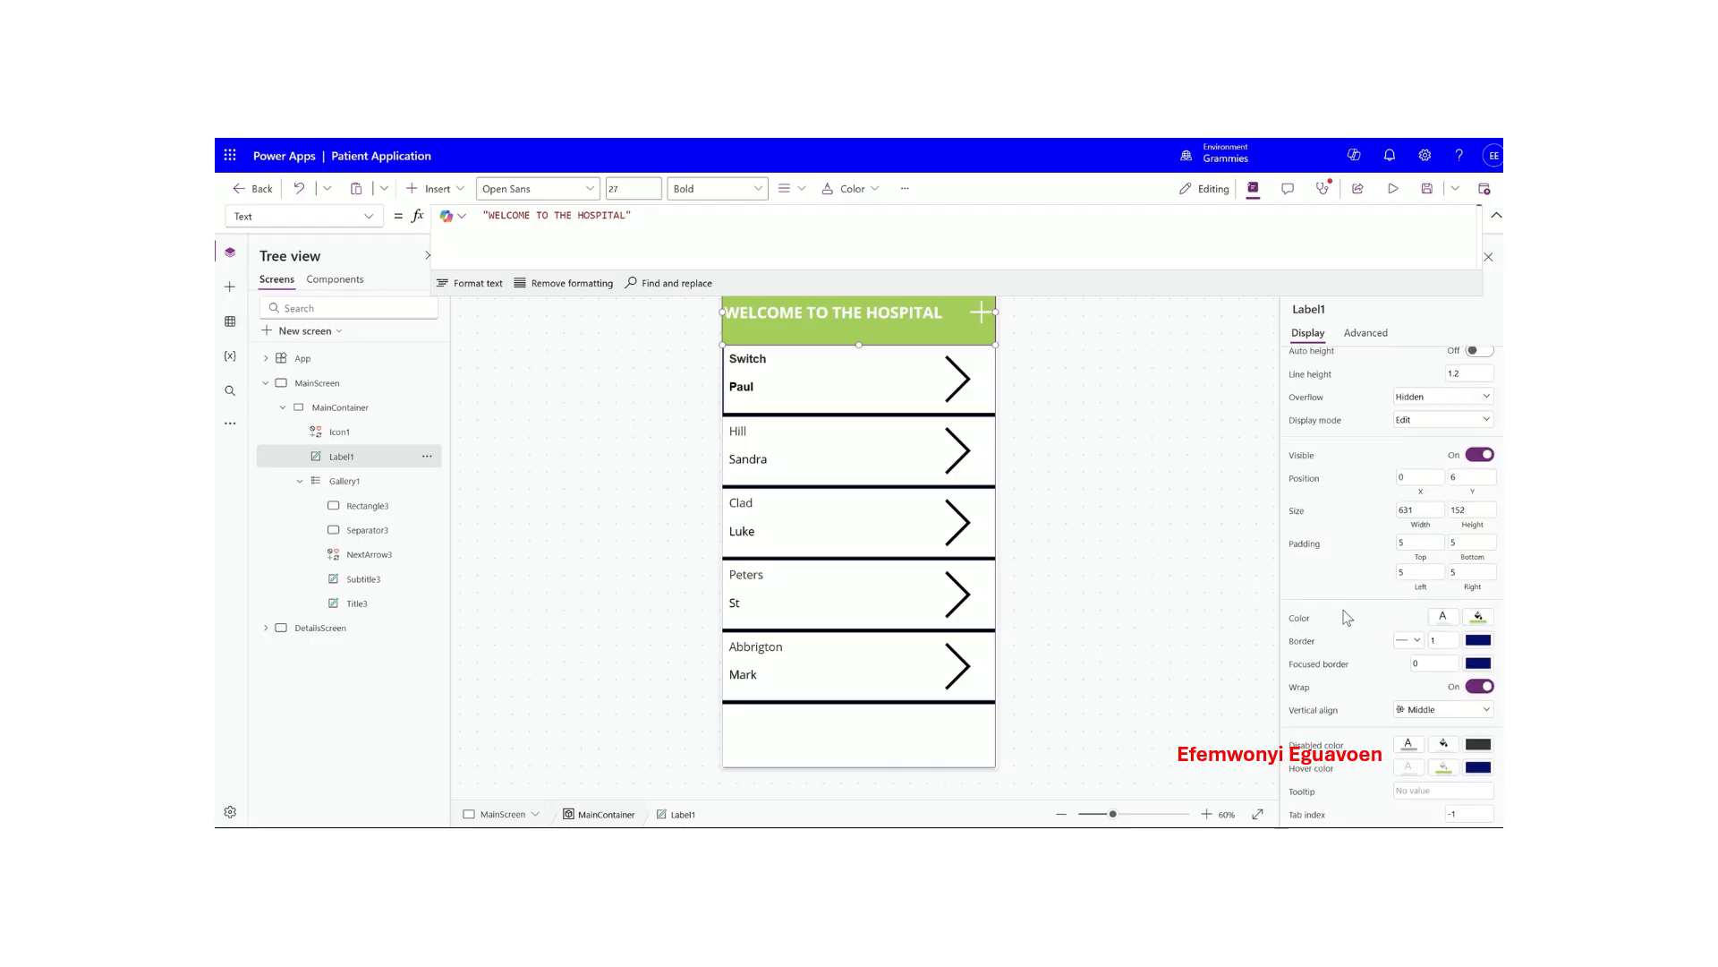
scroll(1350, 616, up, 3)
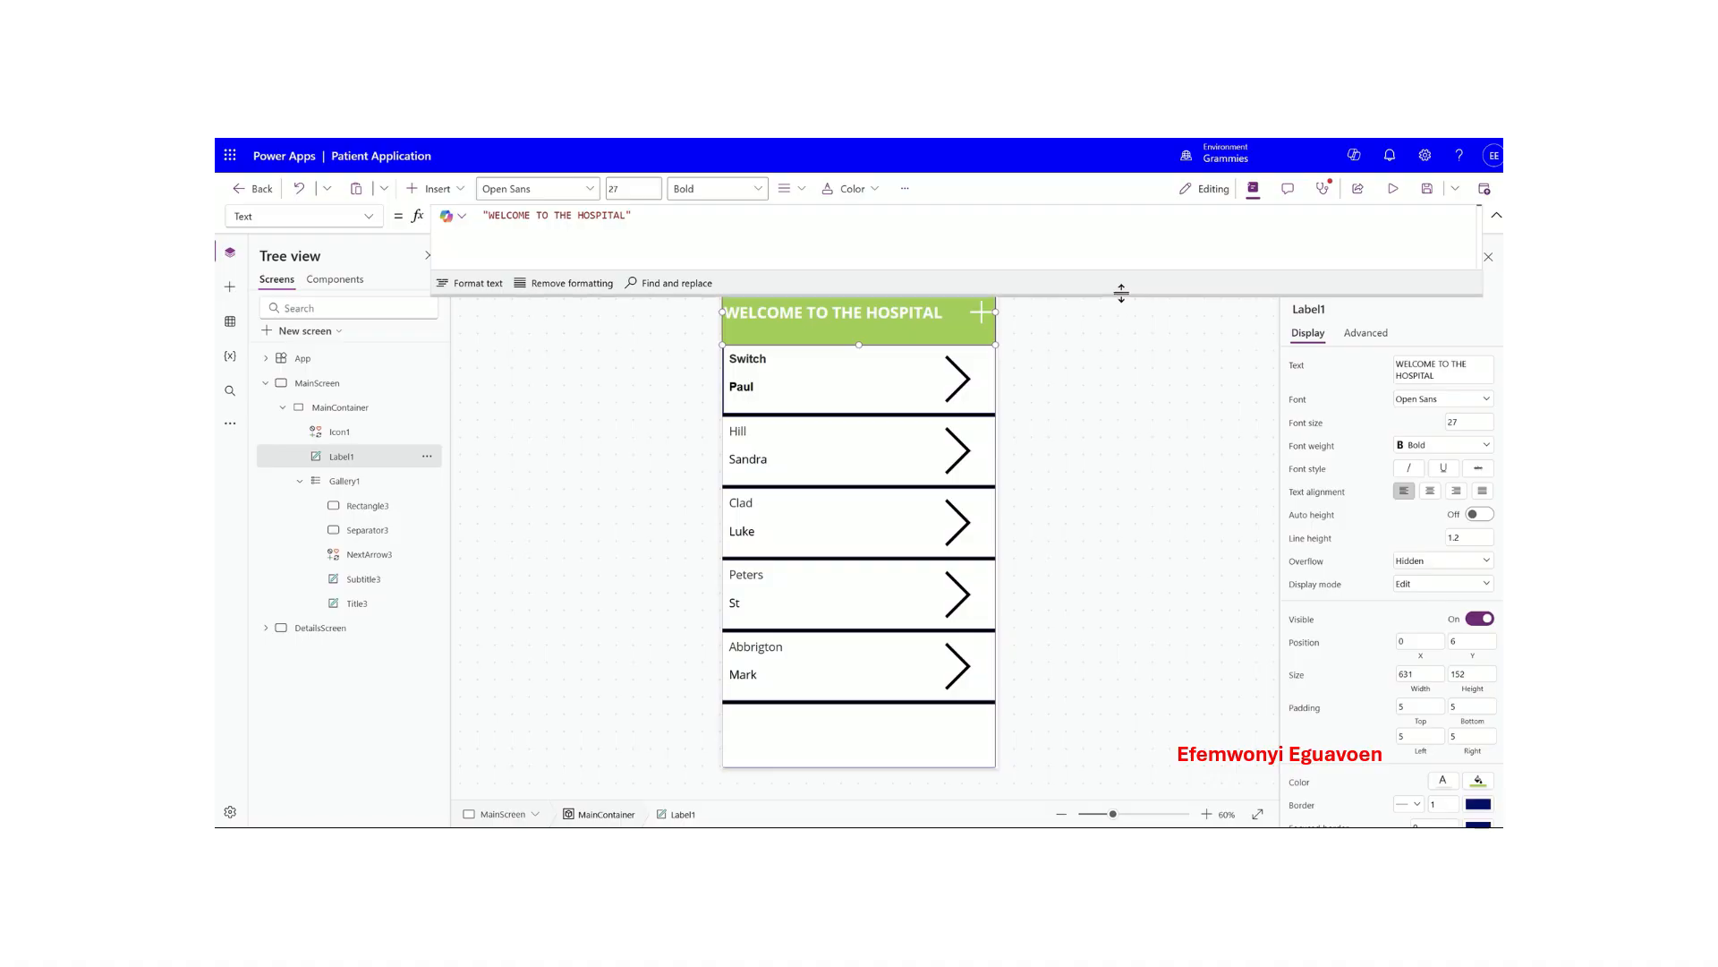
drag(1120, 294, 1117, 242)
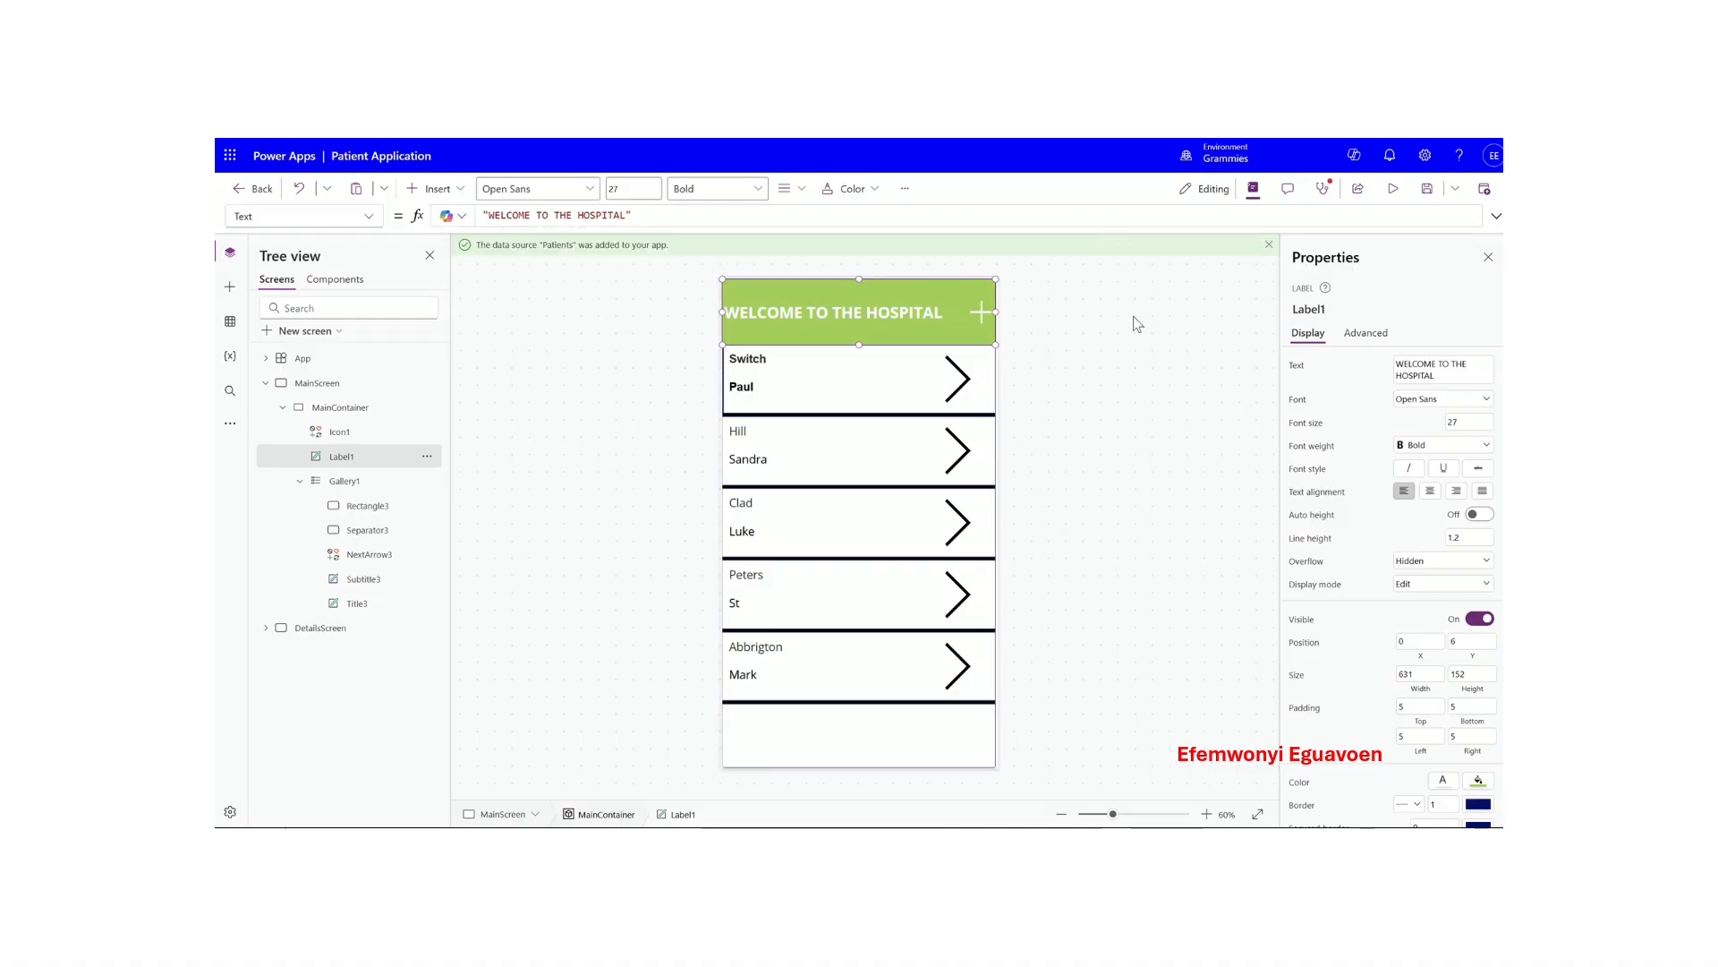
click(1392, 188)
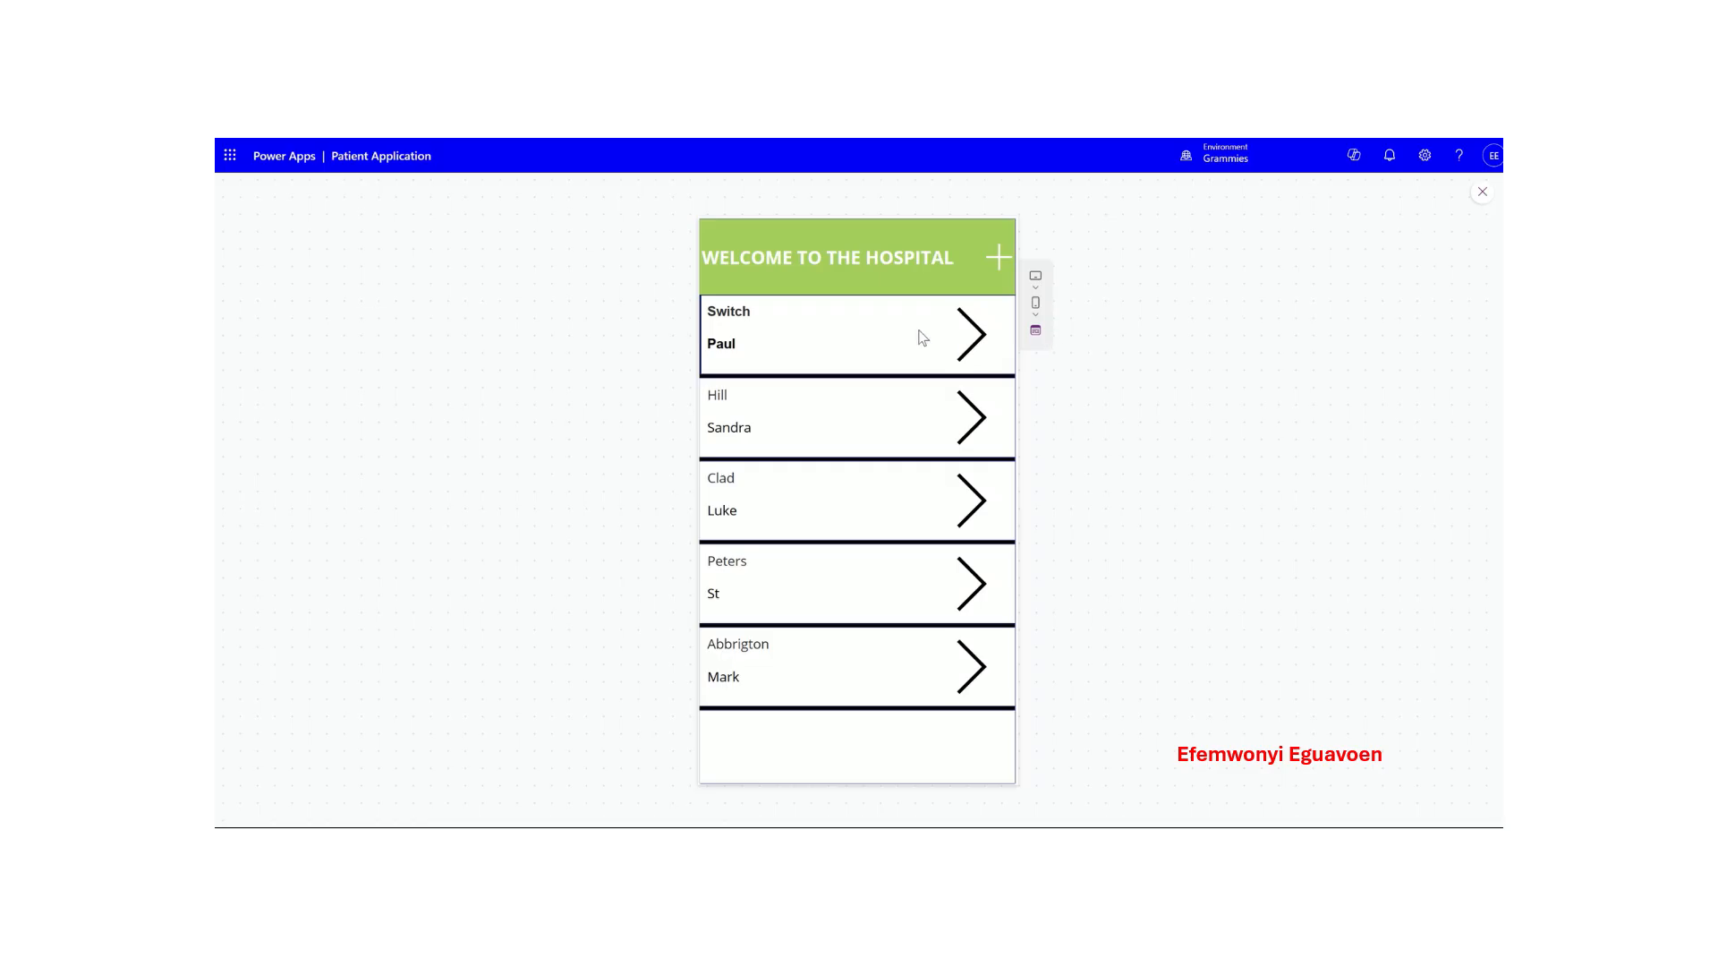
click(974, 433)
click(967, 512)
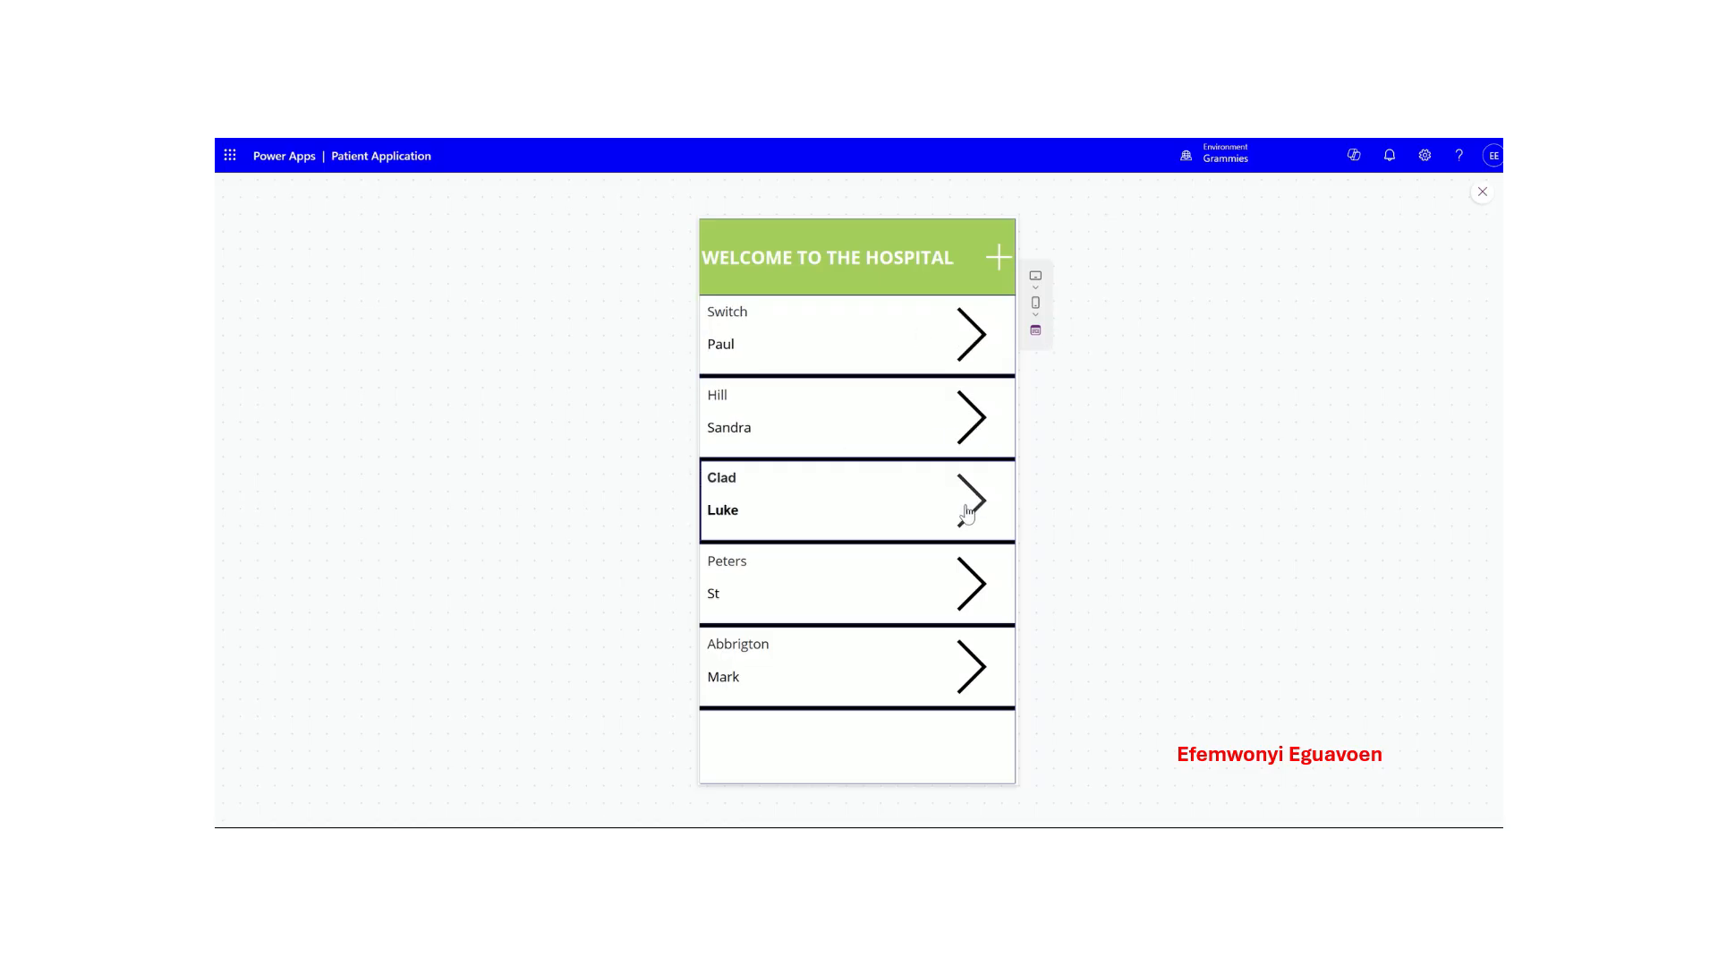
click(911, 593)
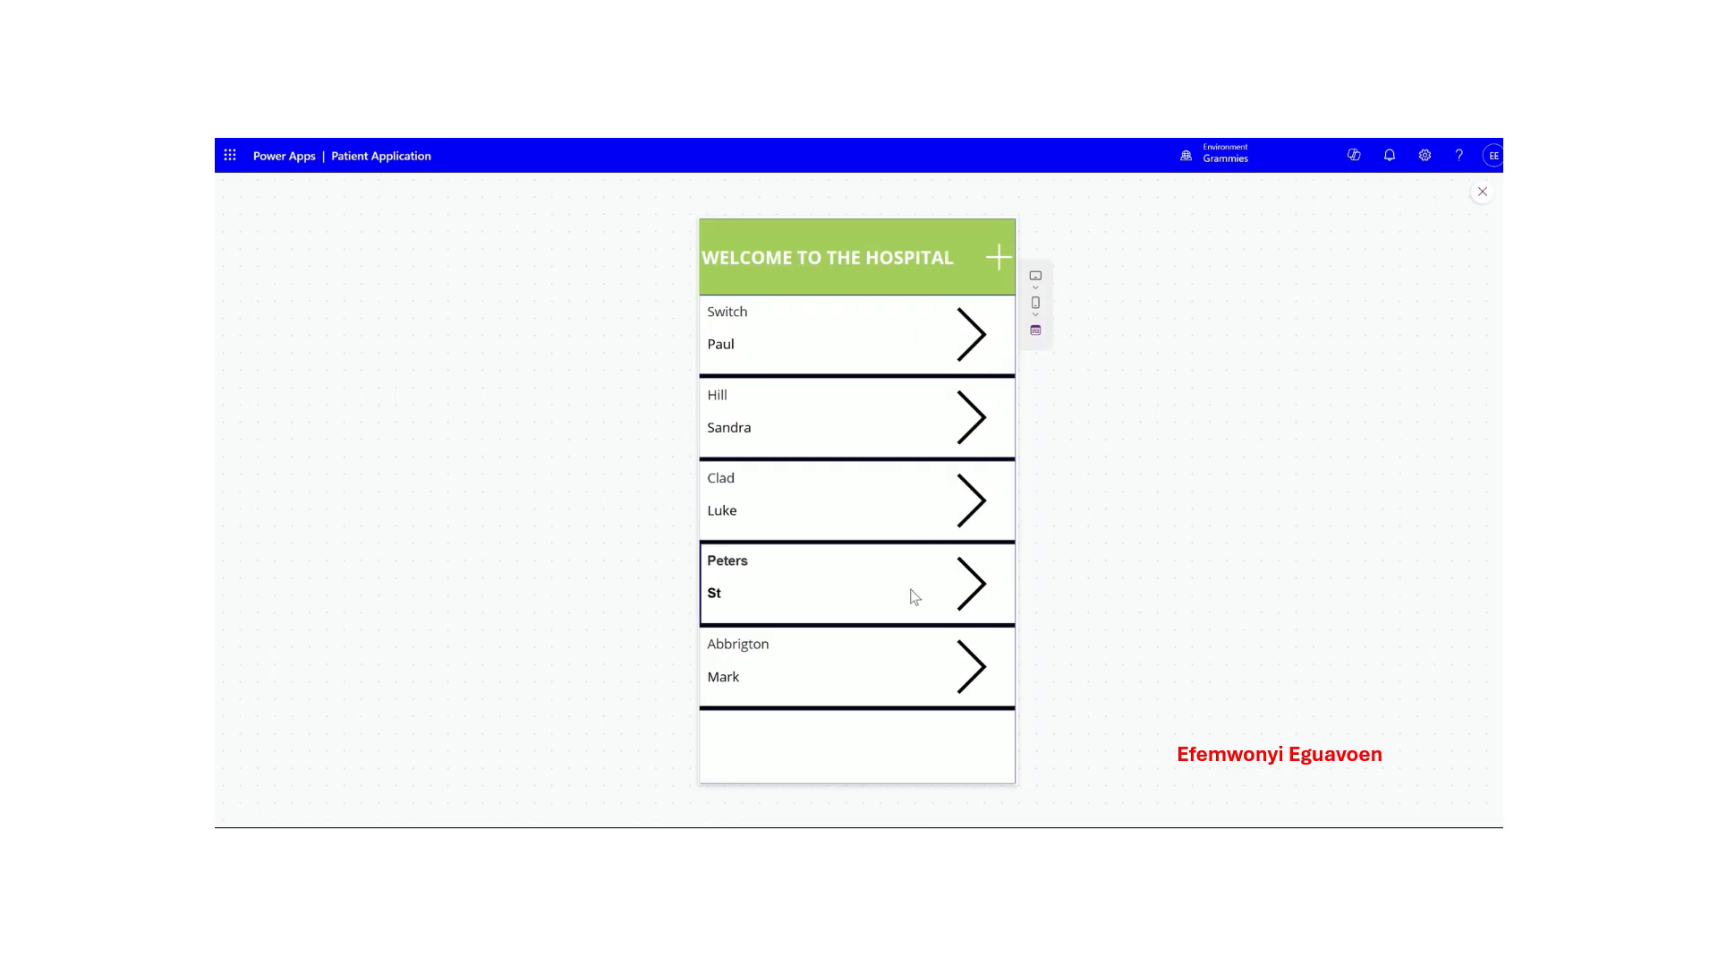
click(868, 670)
click(882, 501)
click(882, 418)
click(874, 334)
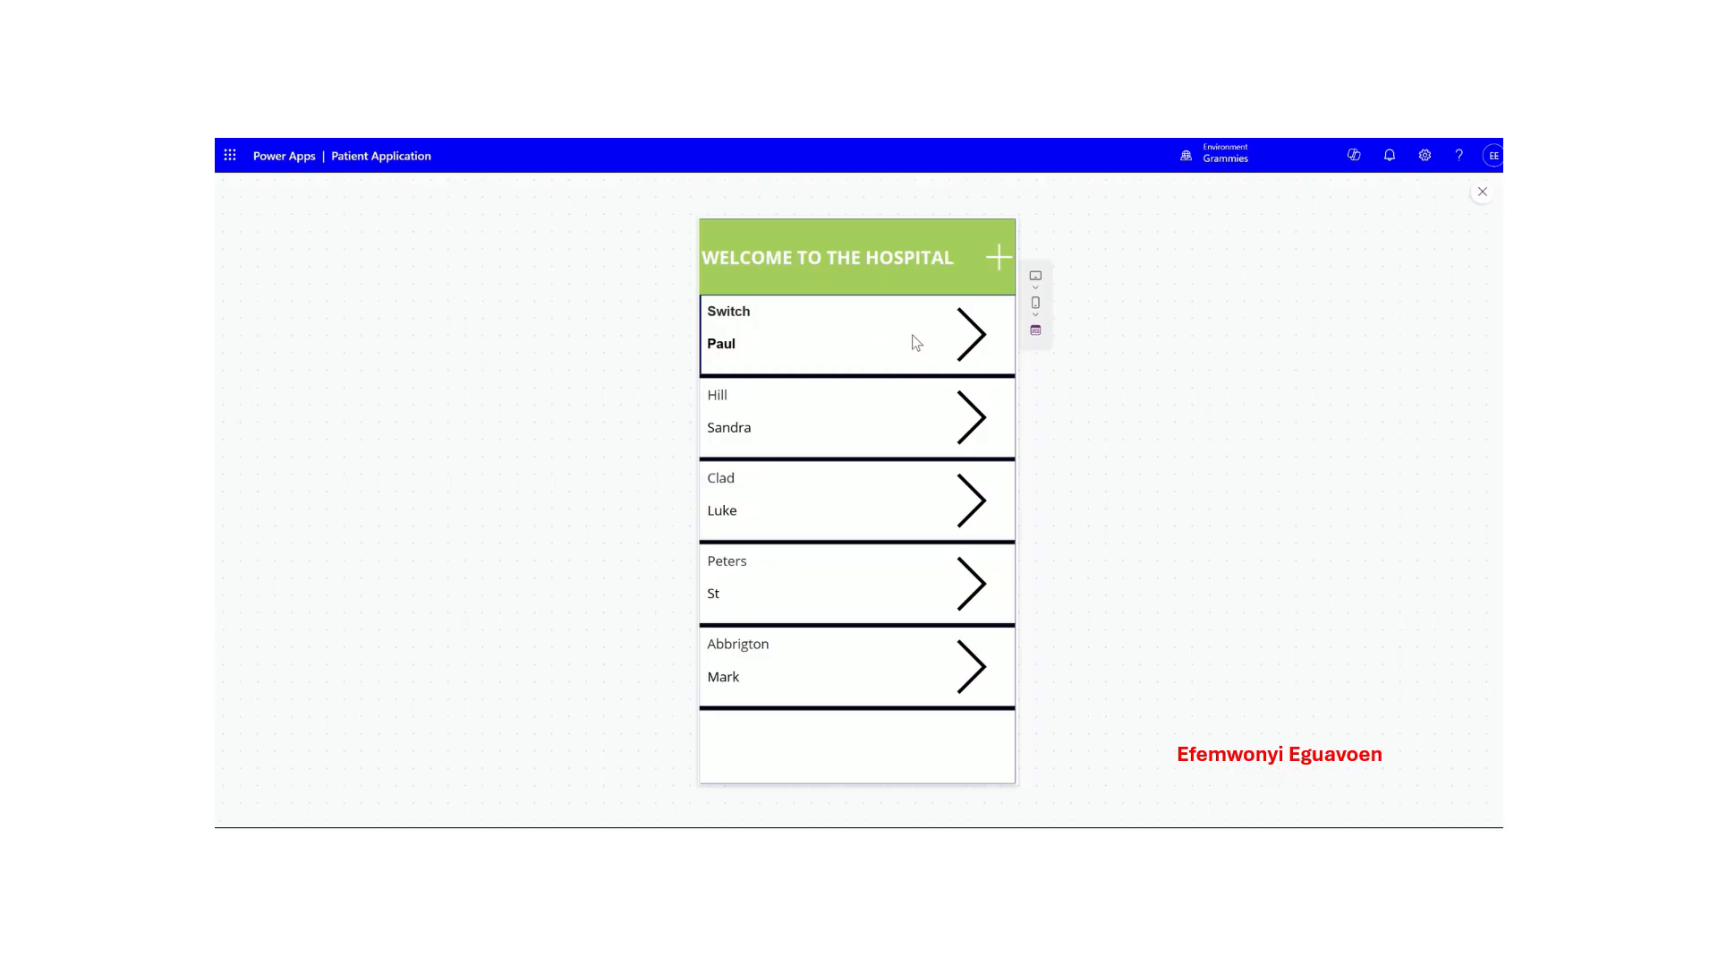
click(999, 258)
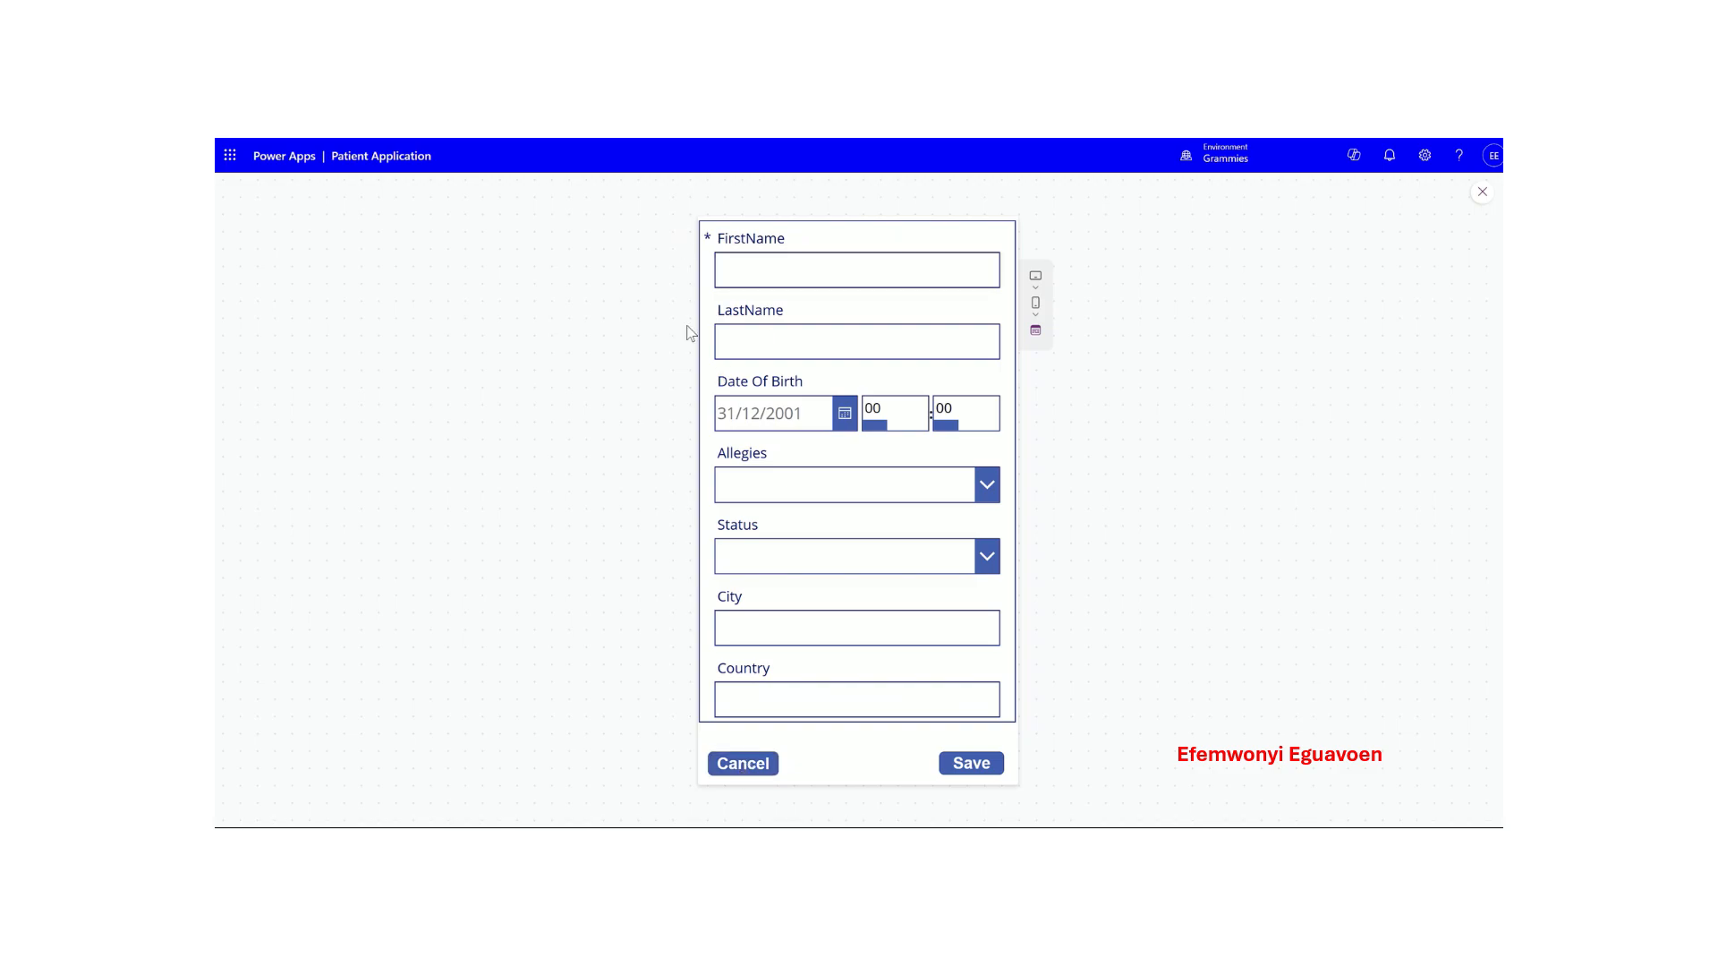
click(759, 763)
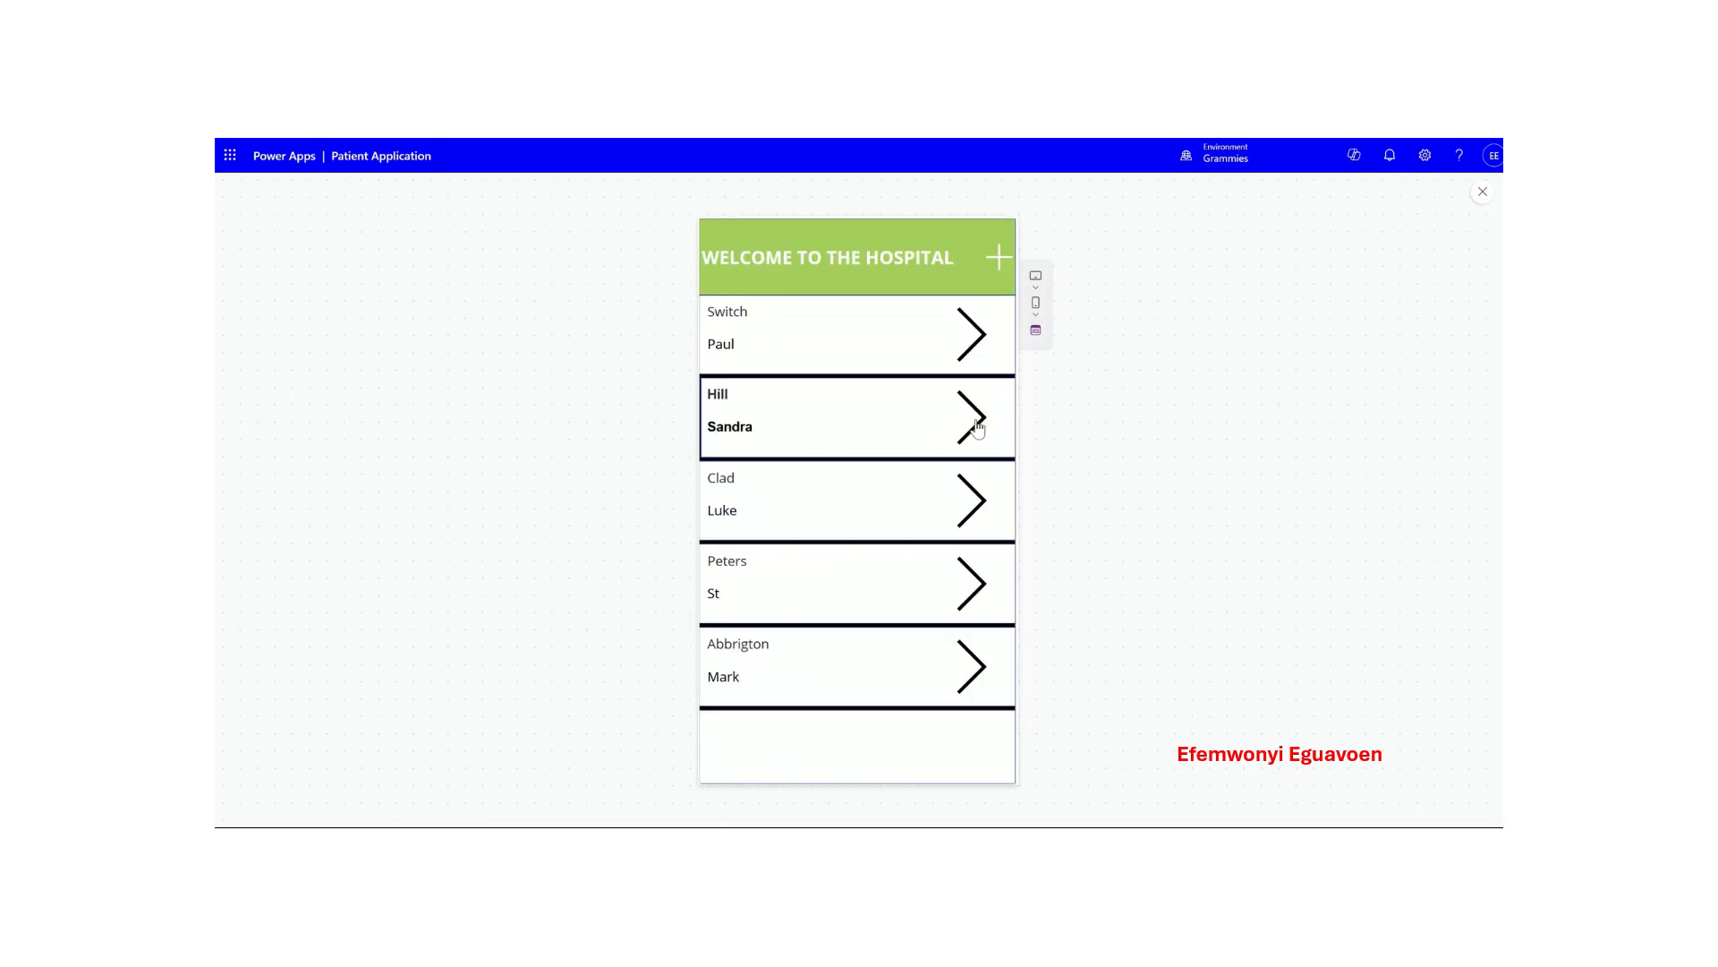
click(947, 492)
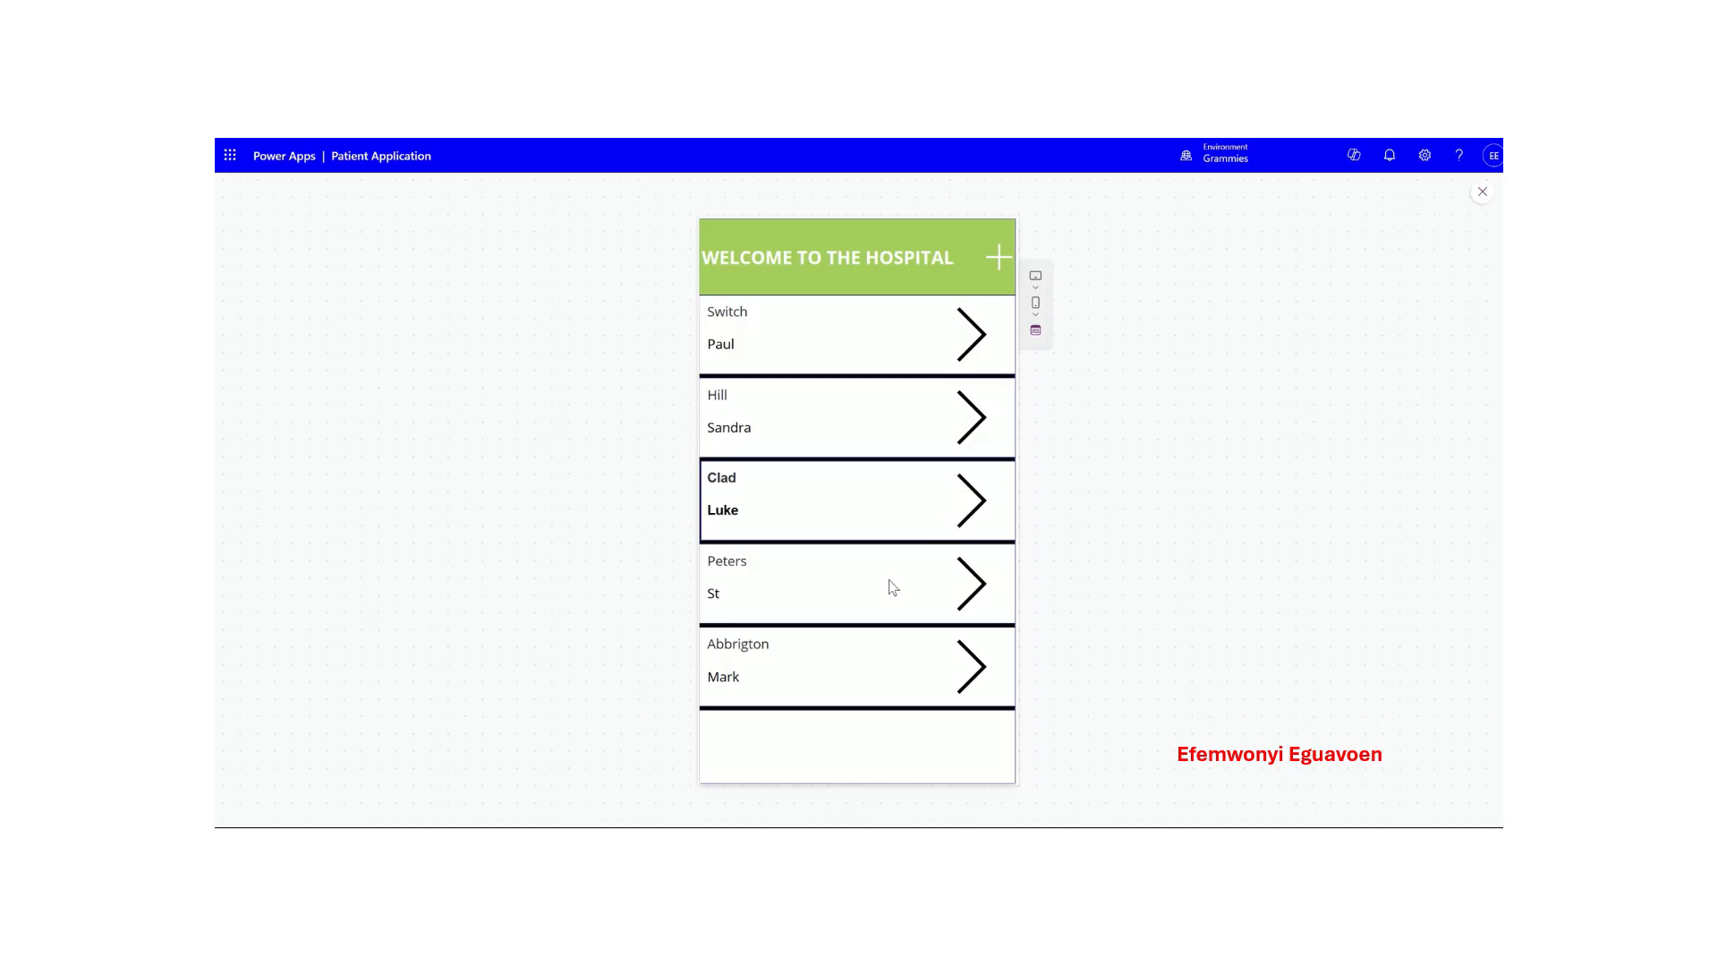
click(839, 592)
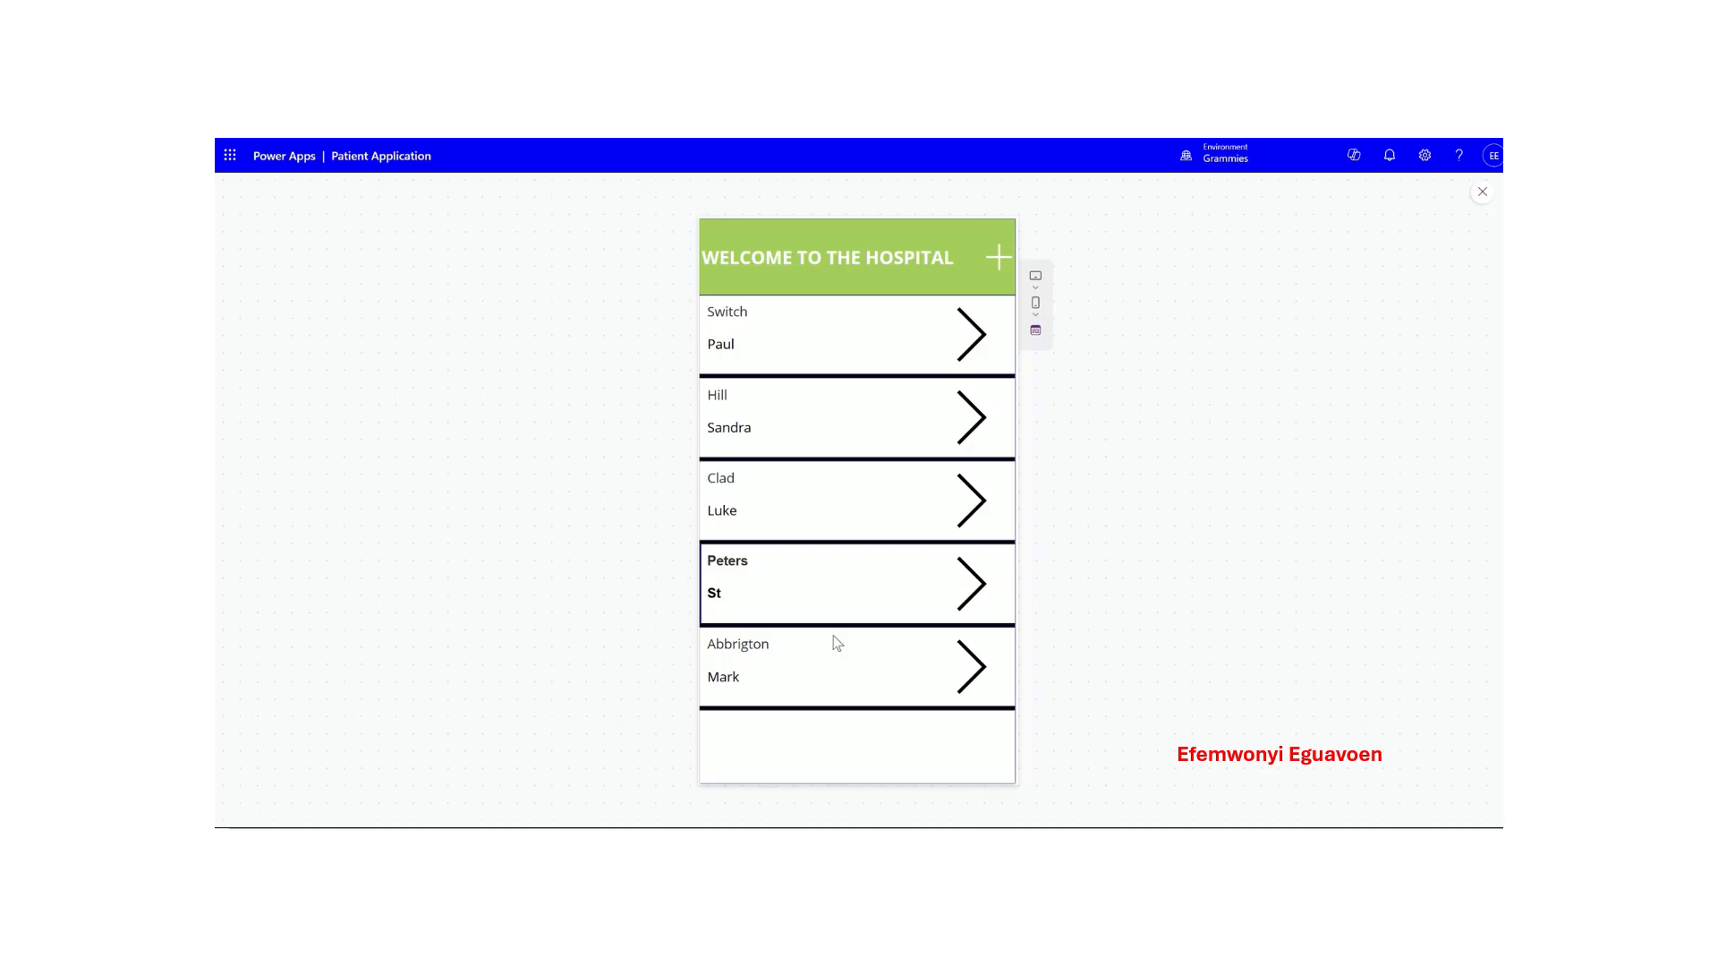
- Open a new patient form and enter the patient's first and last name
click(997, 260)
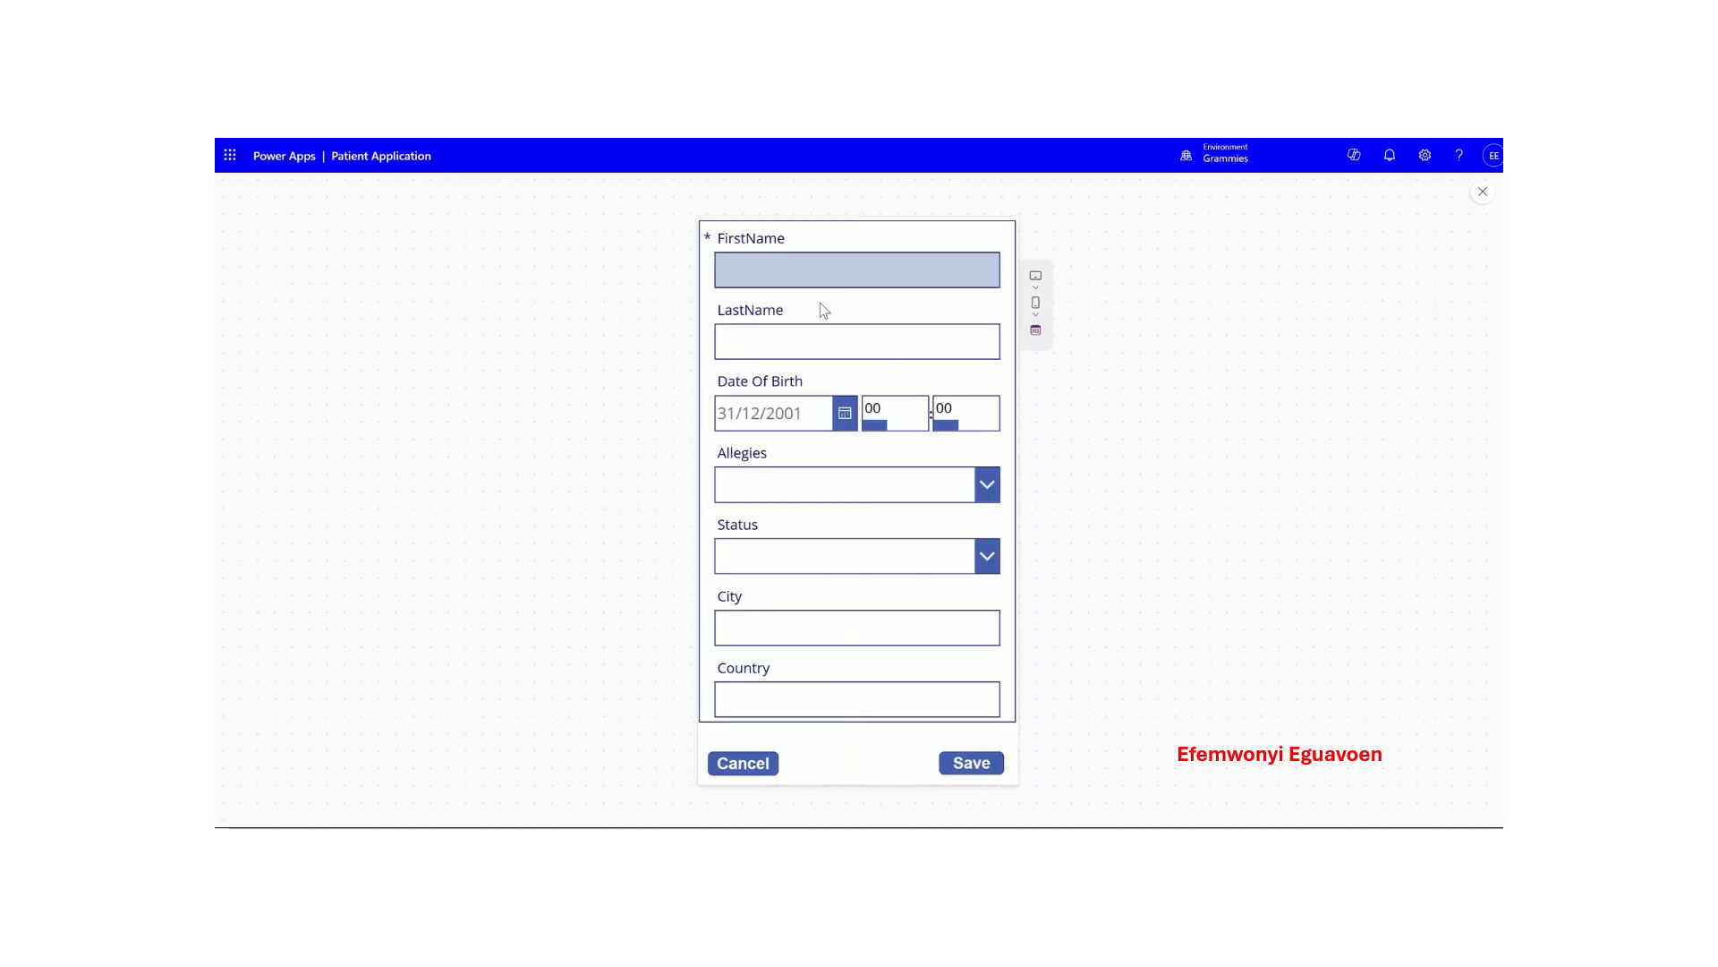
click(787, 286)
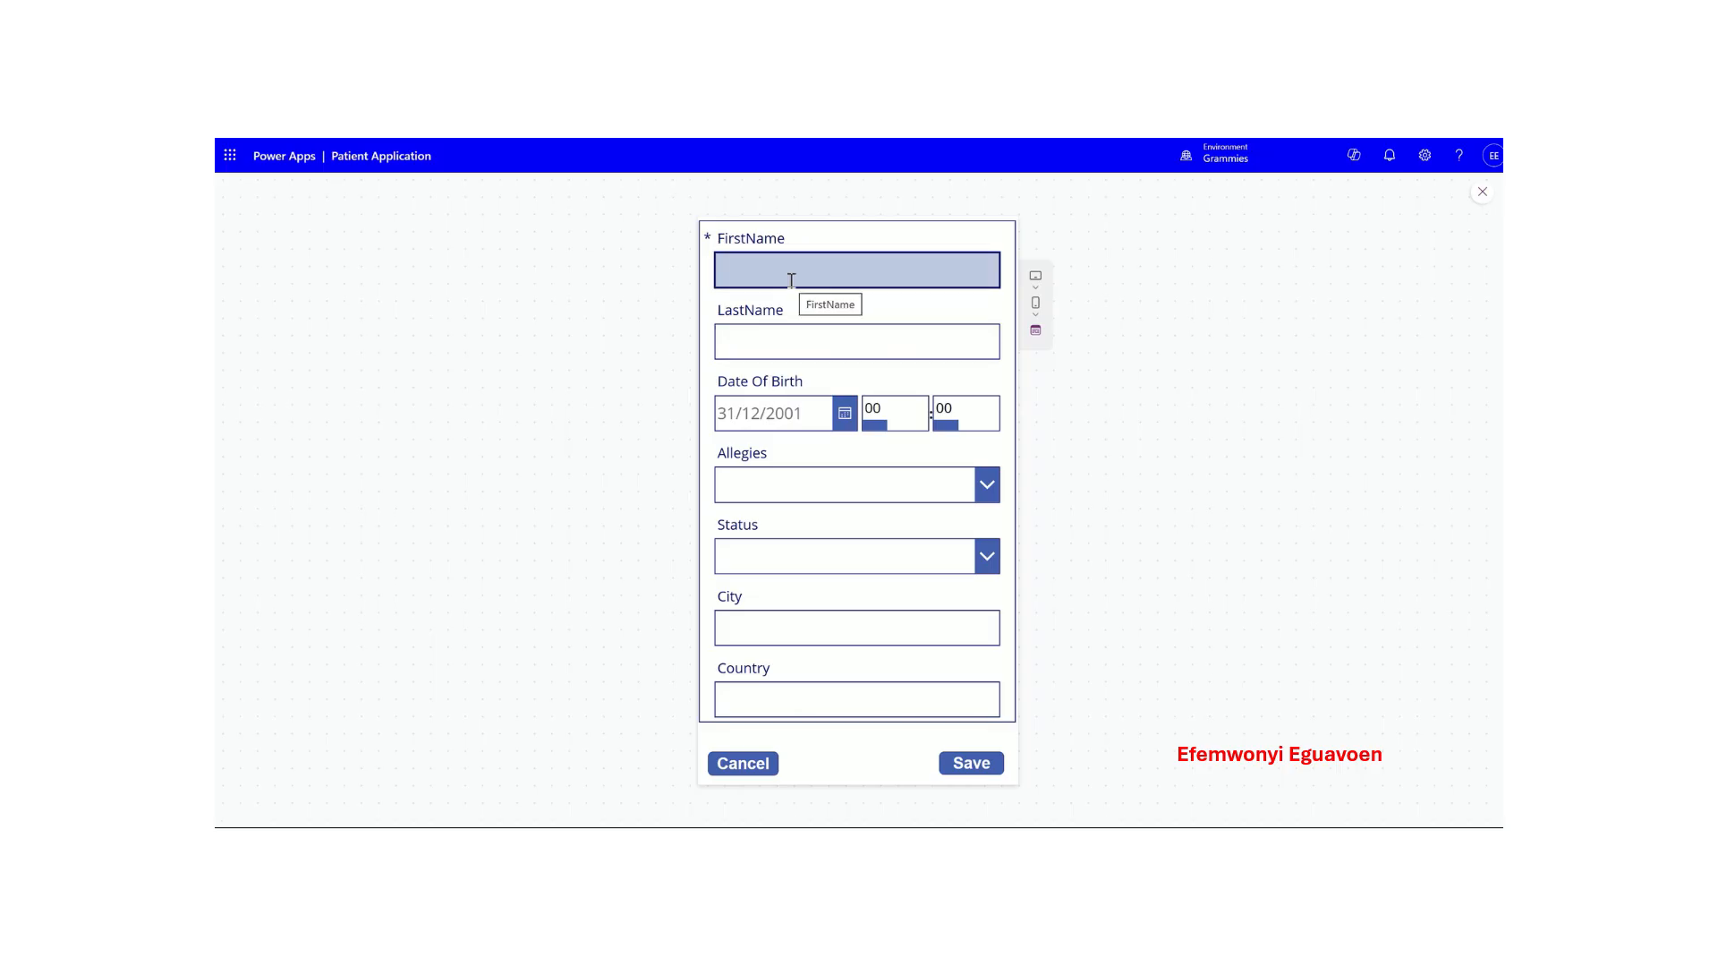
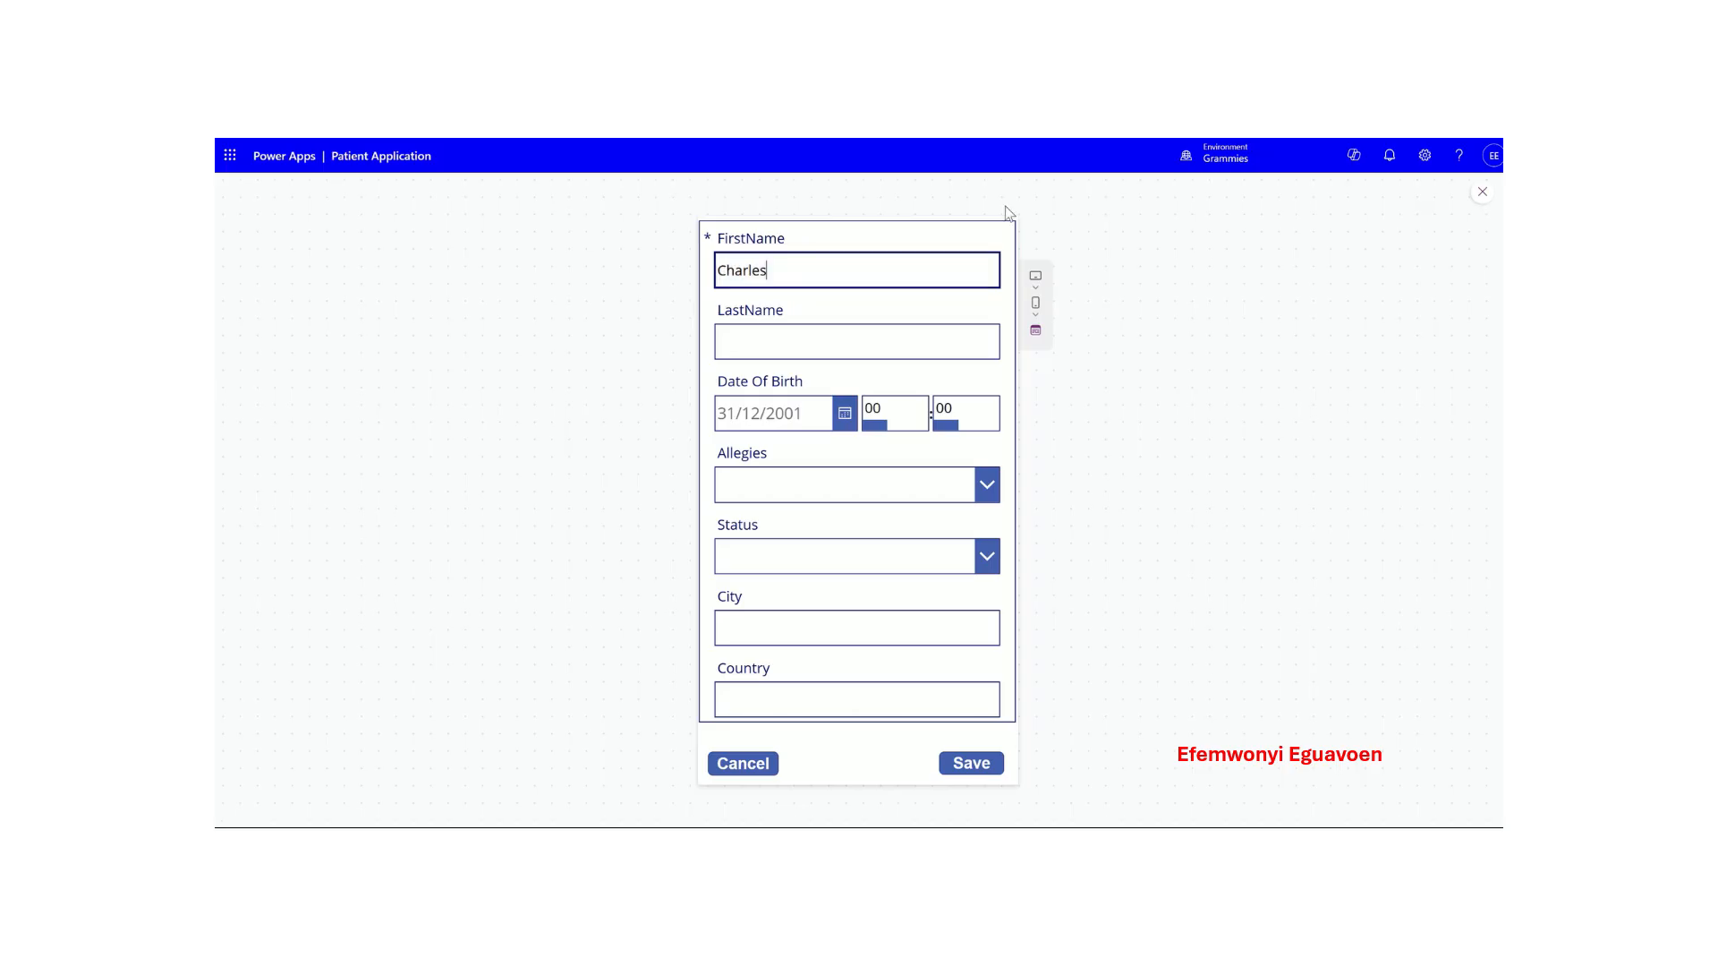
click(837, 343)
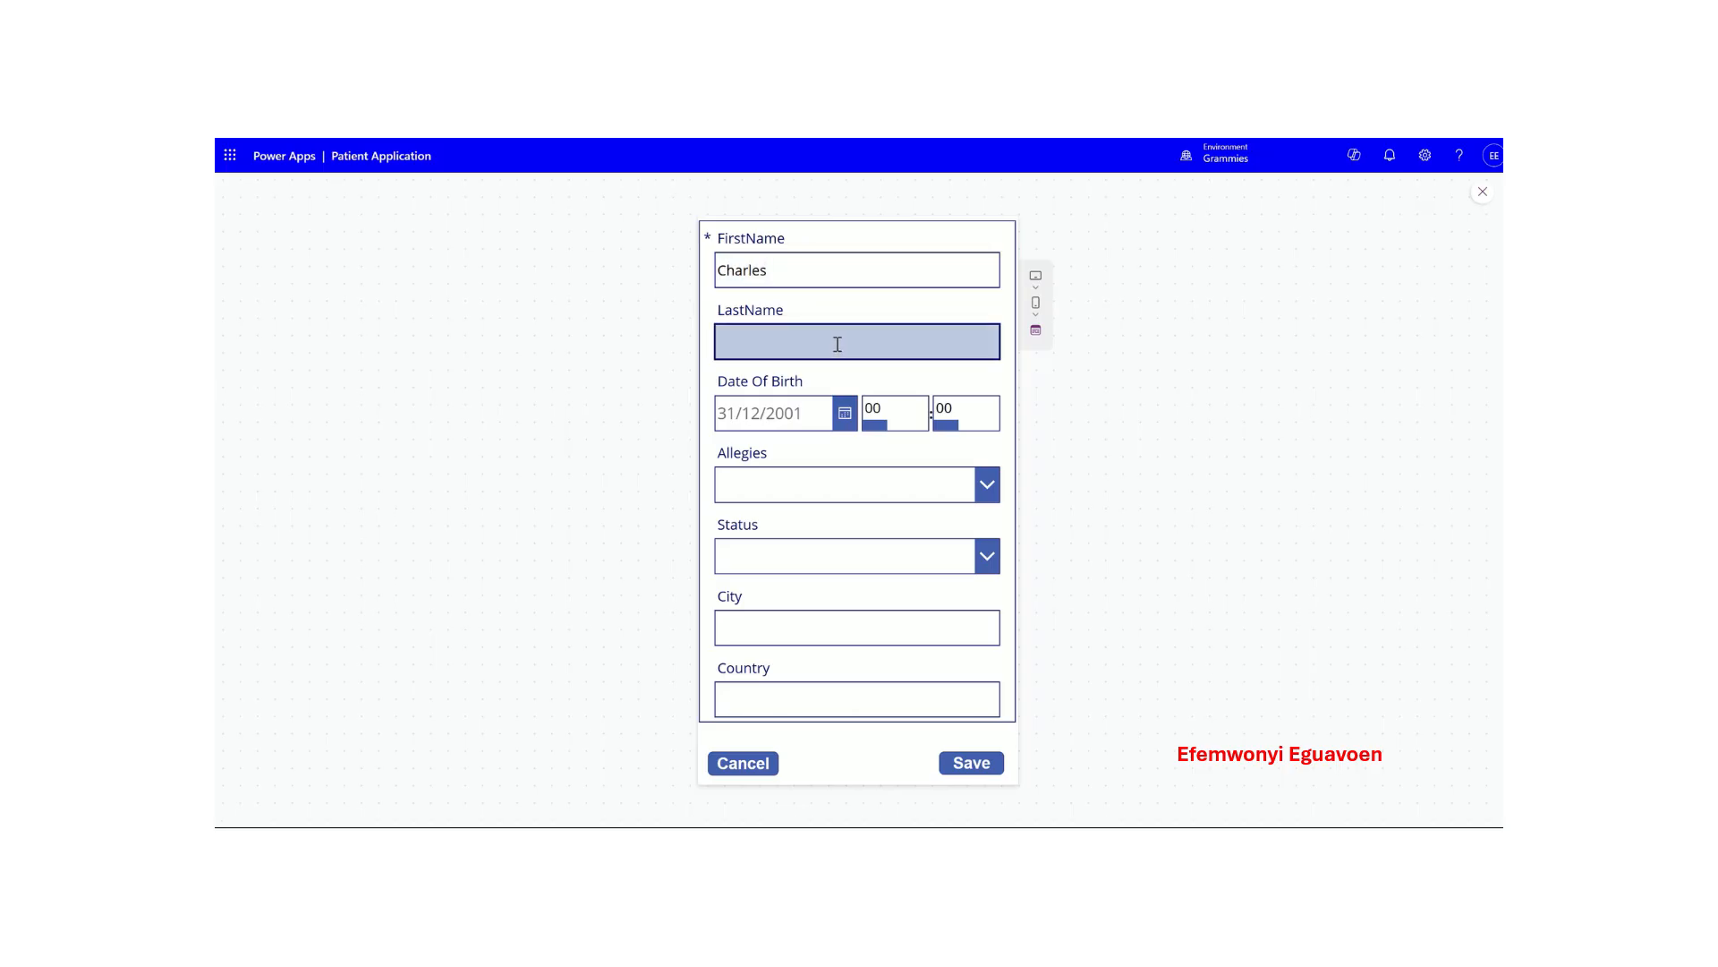
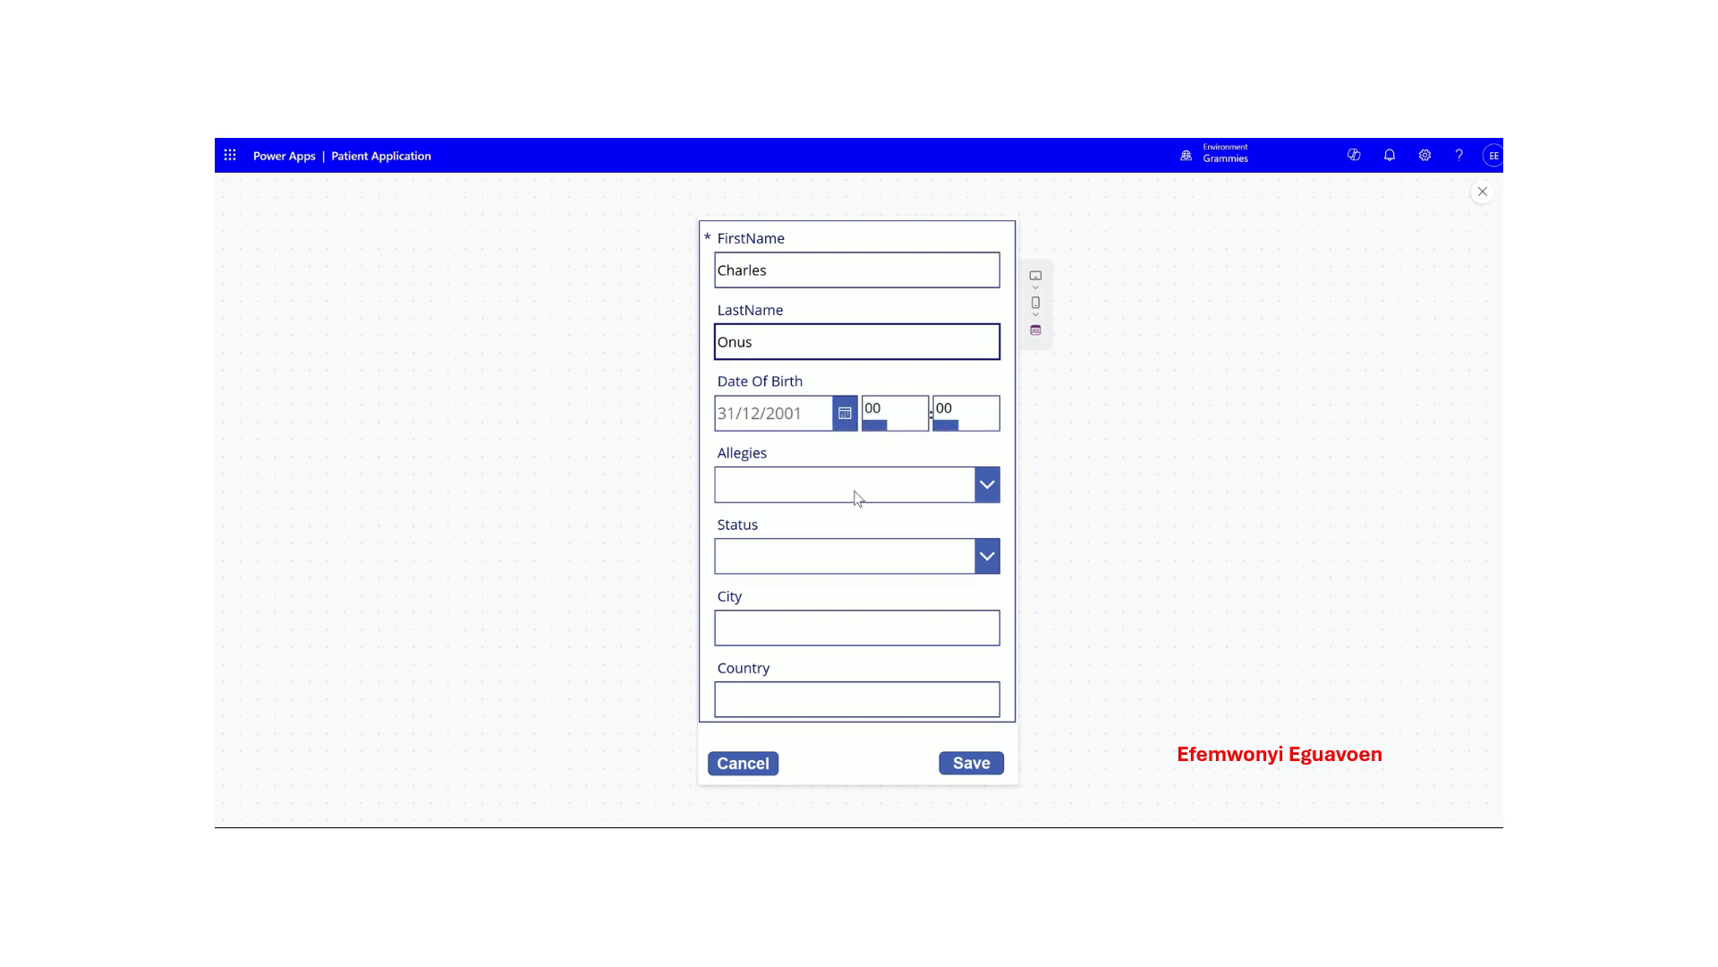
- Set Allegies to No, Status to Active, and City to London
click(986, 485)
click(778, 512)
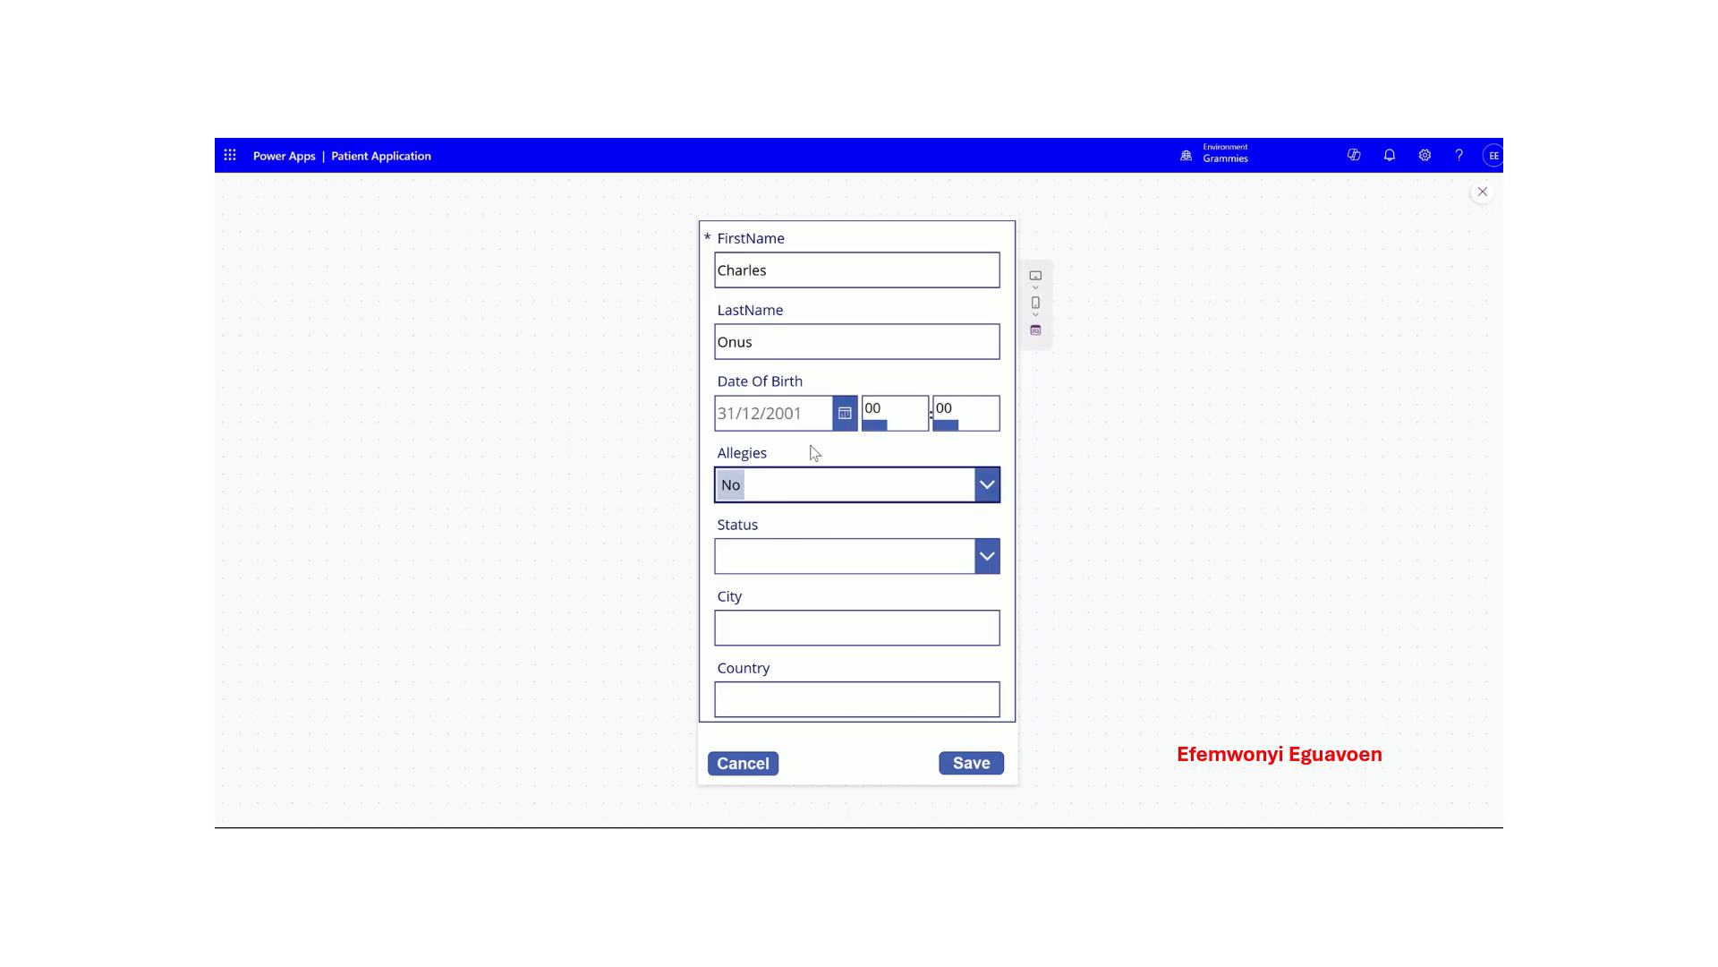
click(981, 556)
click(796, 593)
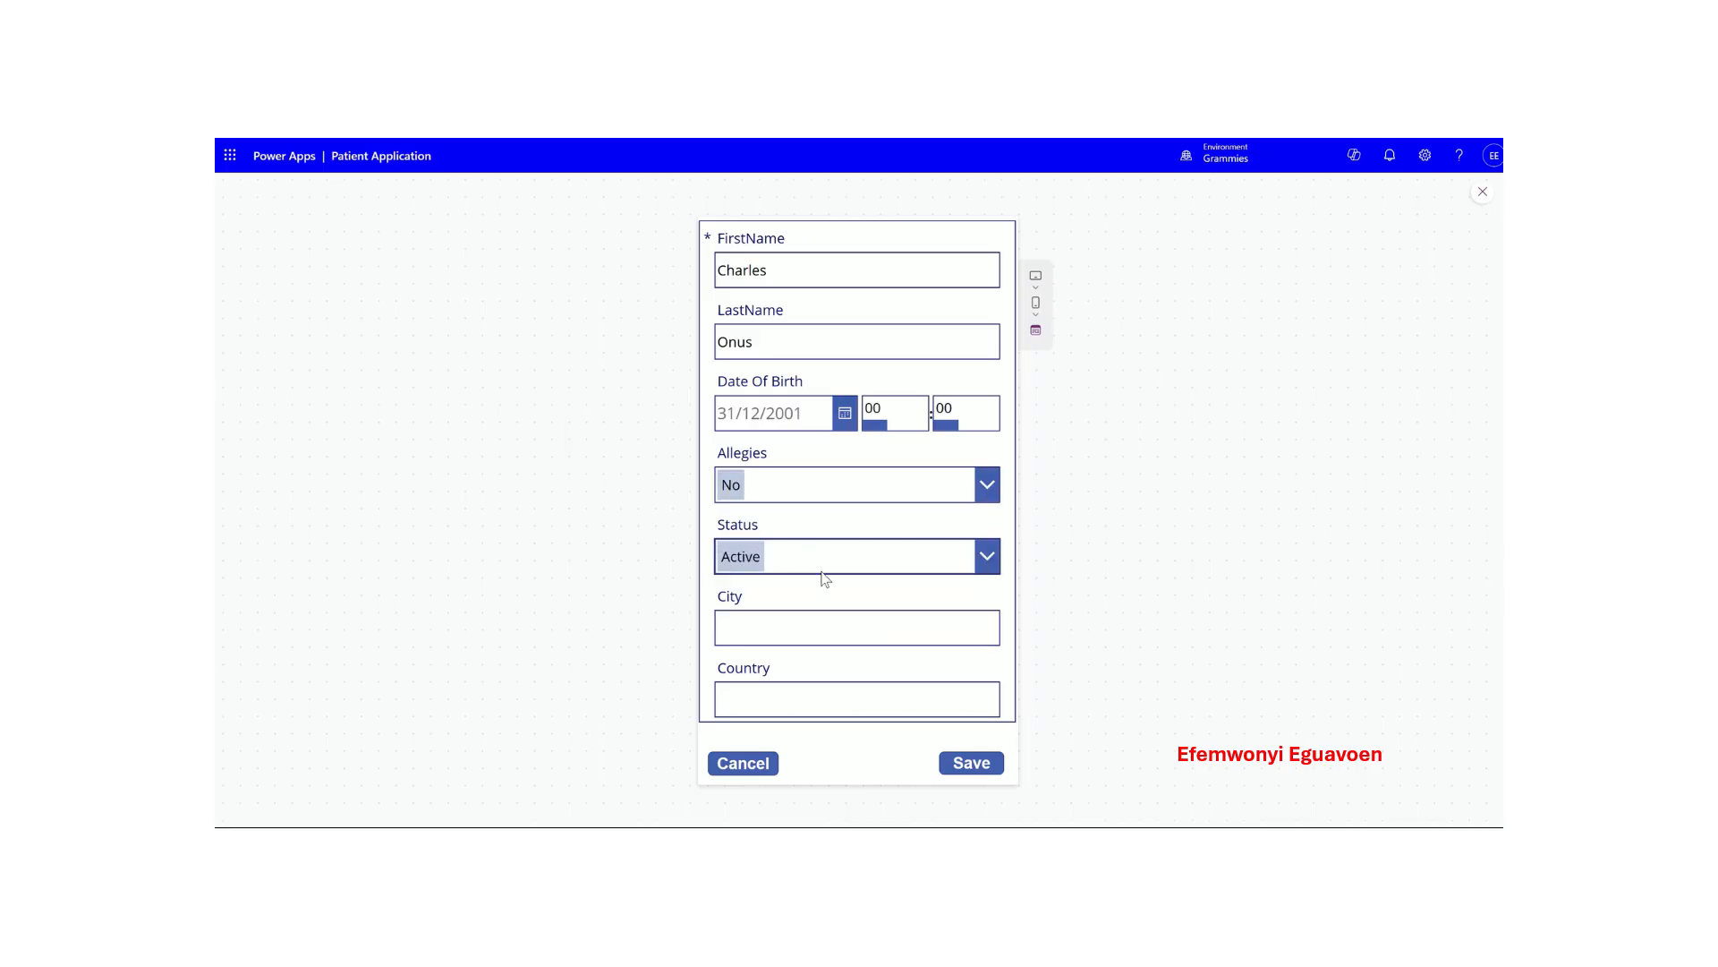
click(810, 633)
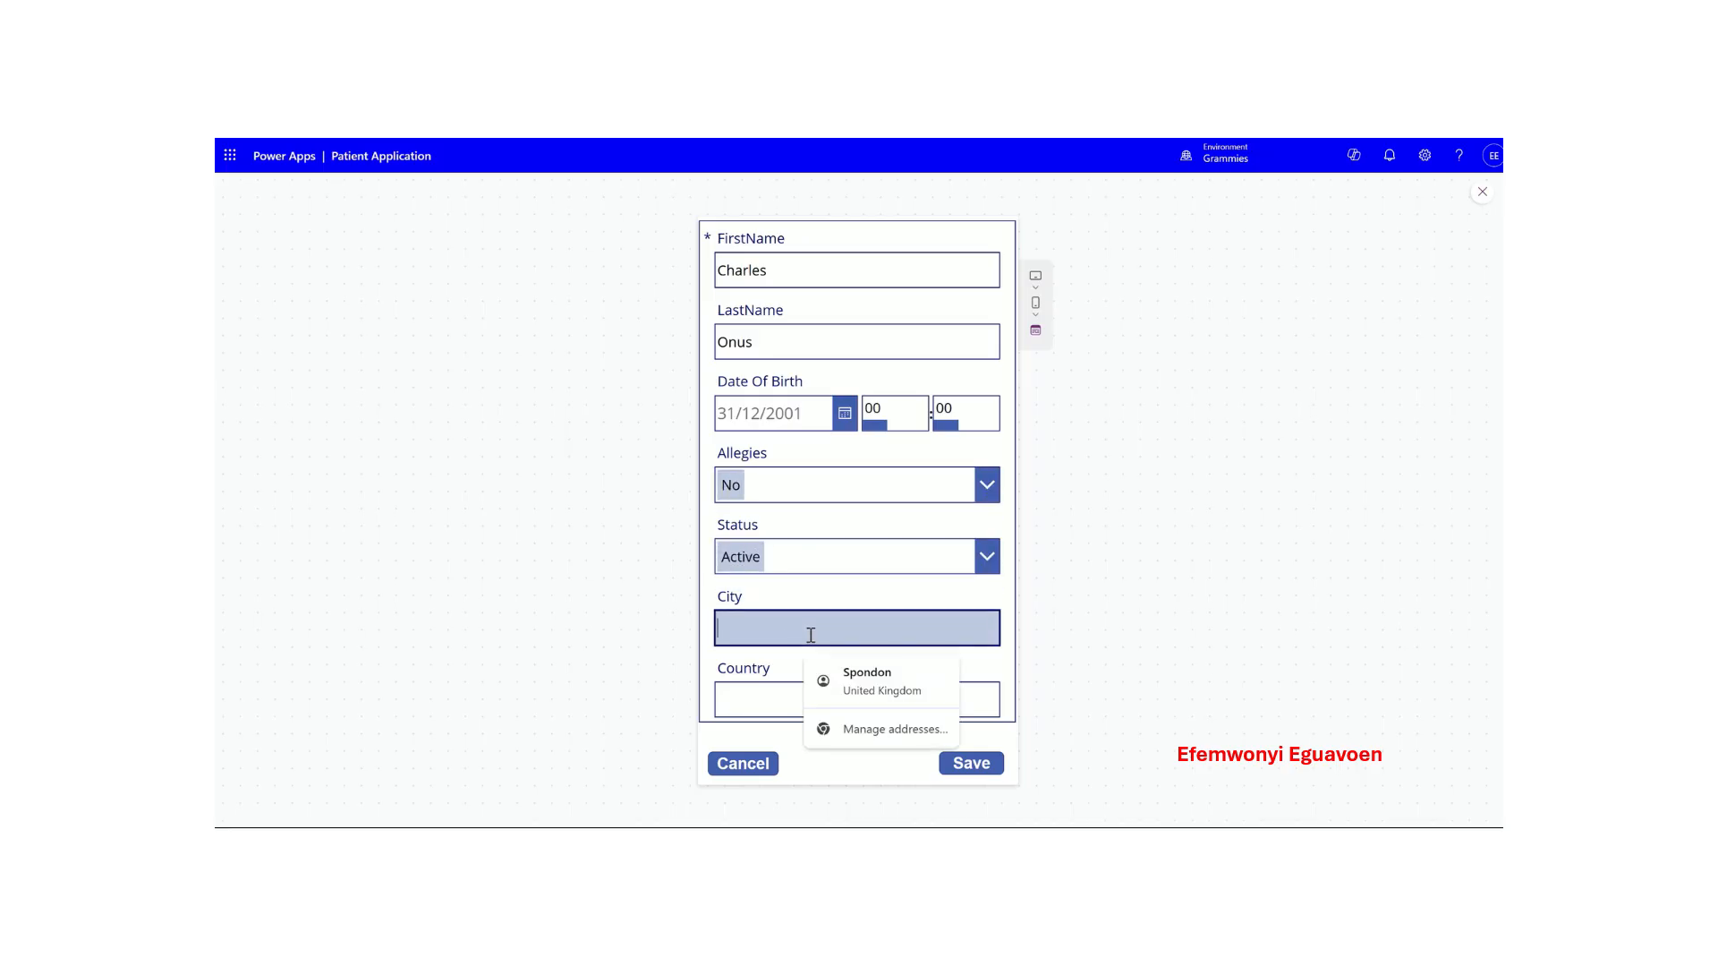
text(London)
key(Tab)
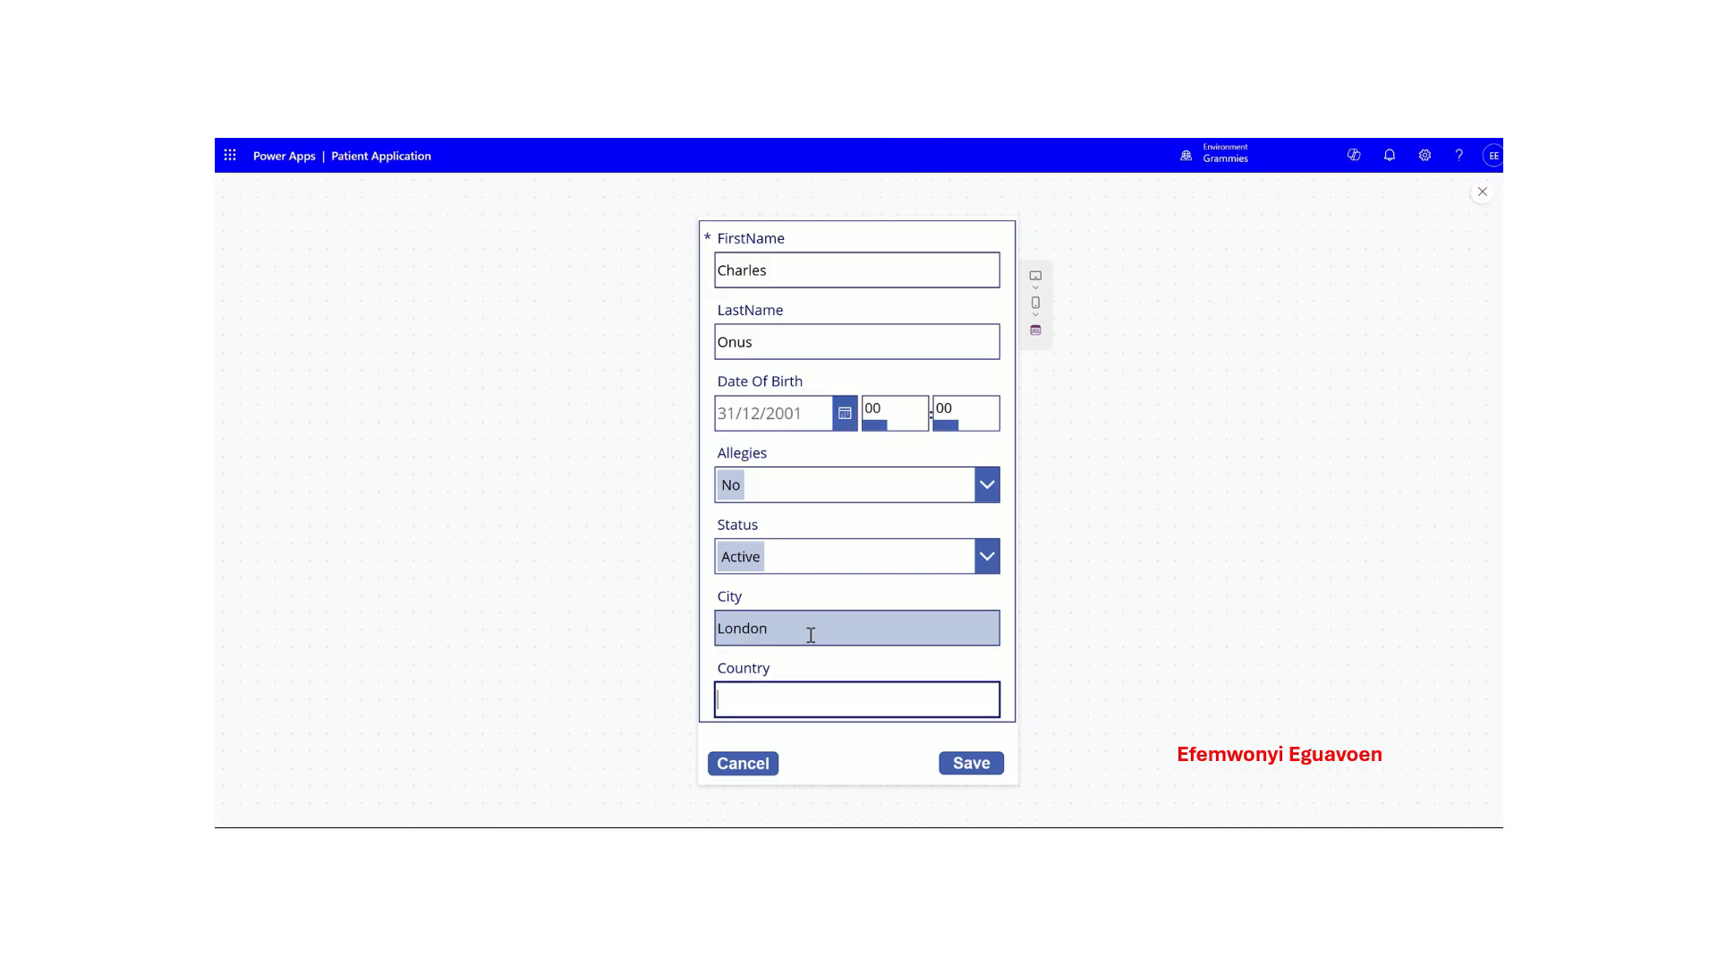
- Enter country UK and try saving; dismiss the statecode error and exit preview
text(UK)
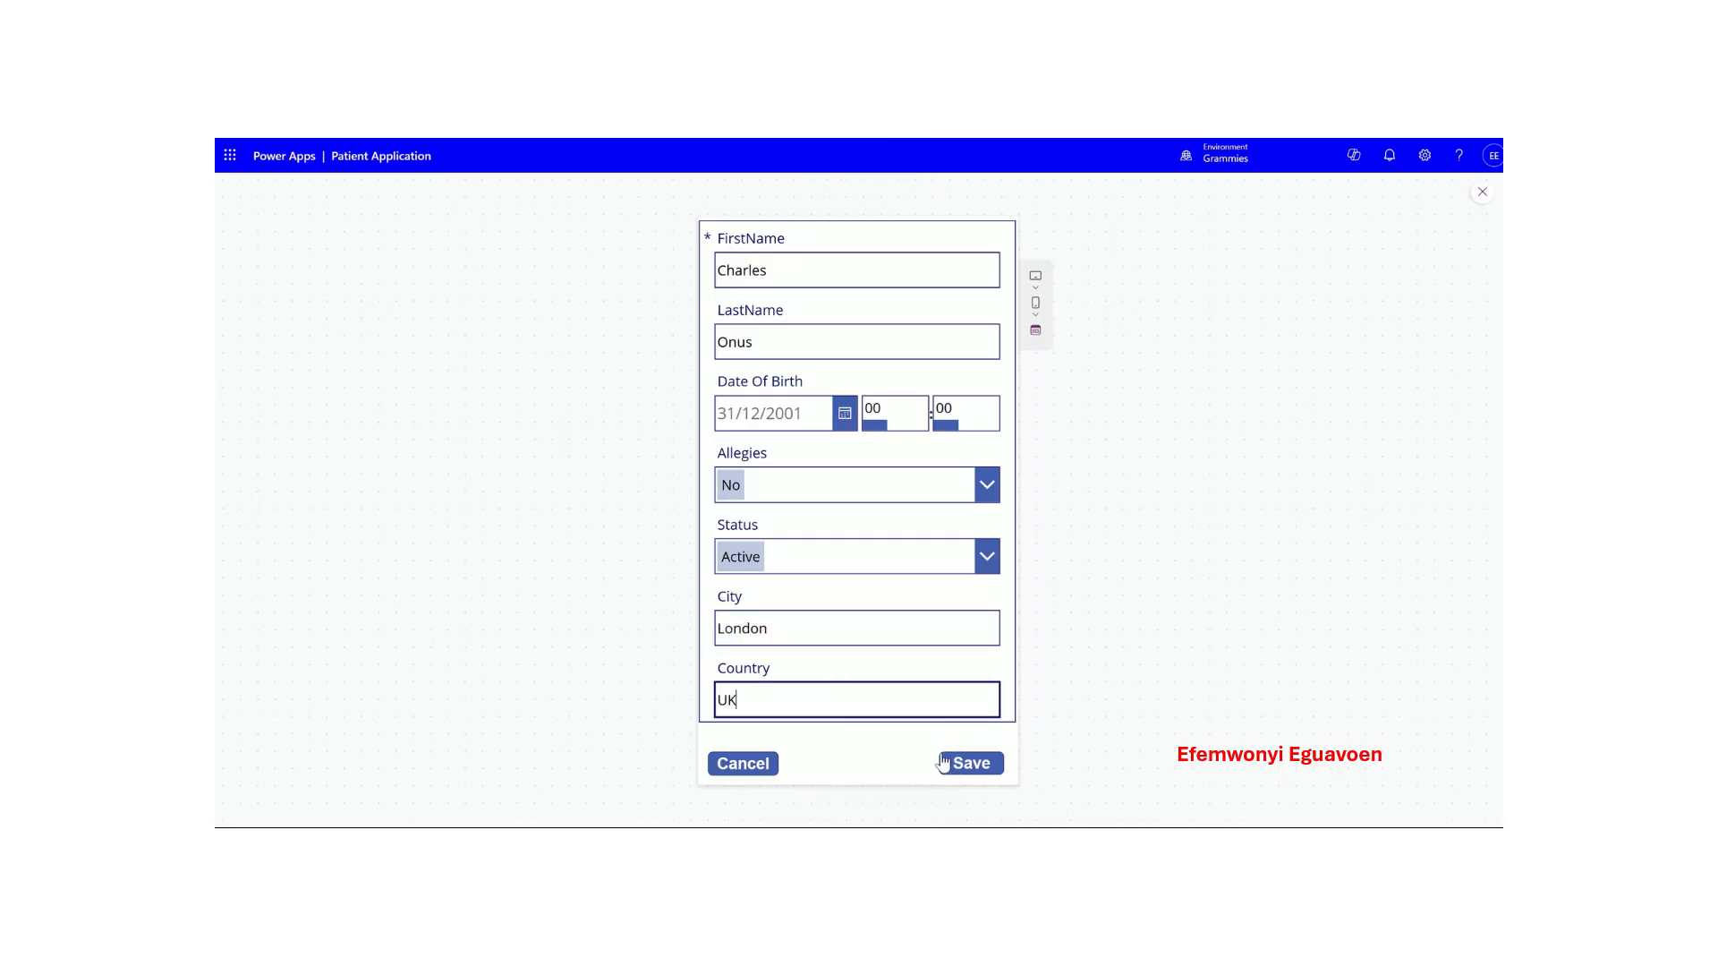
click(971, 768)
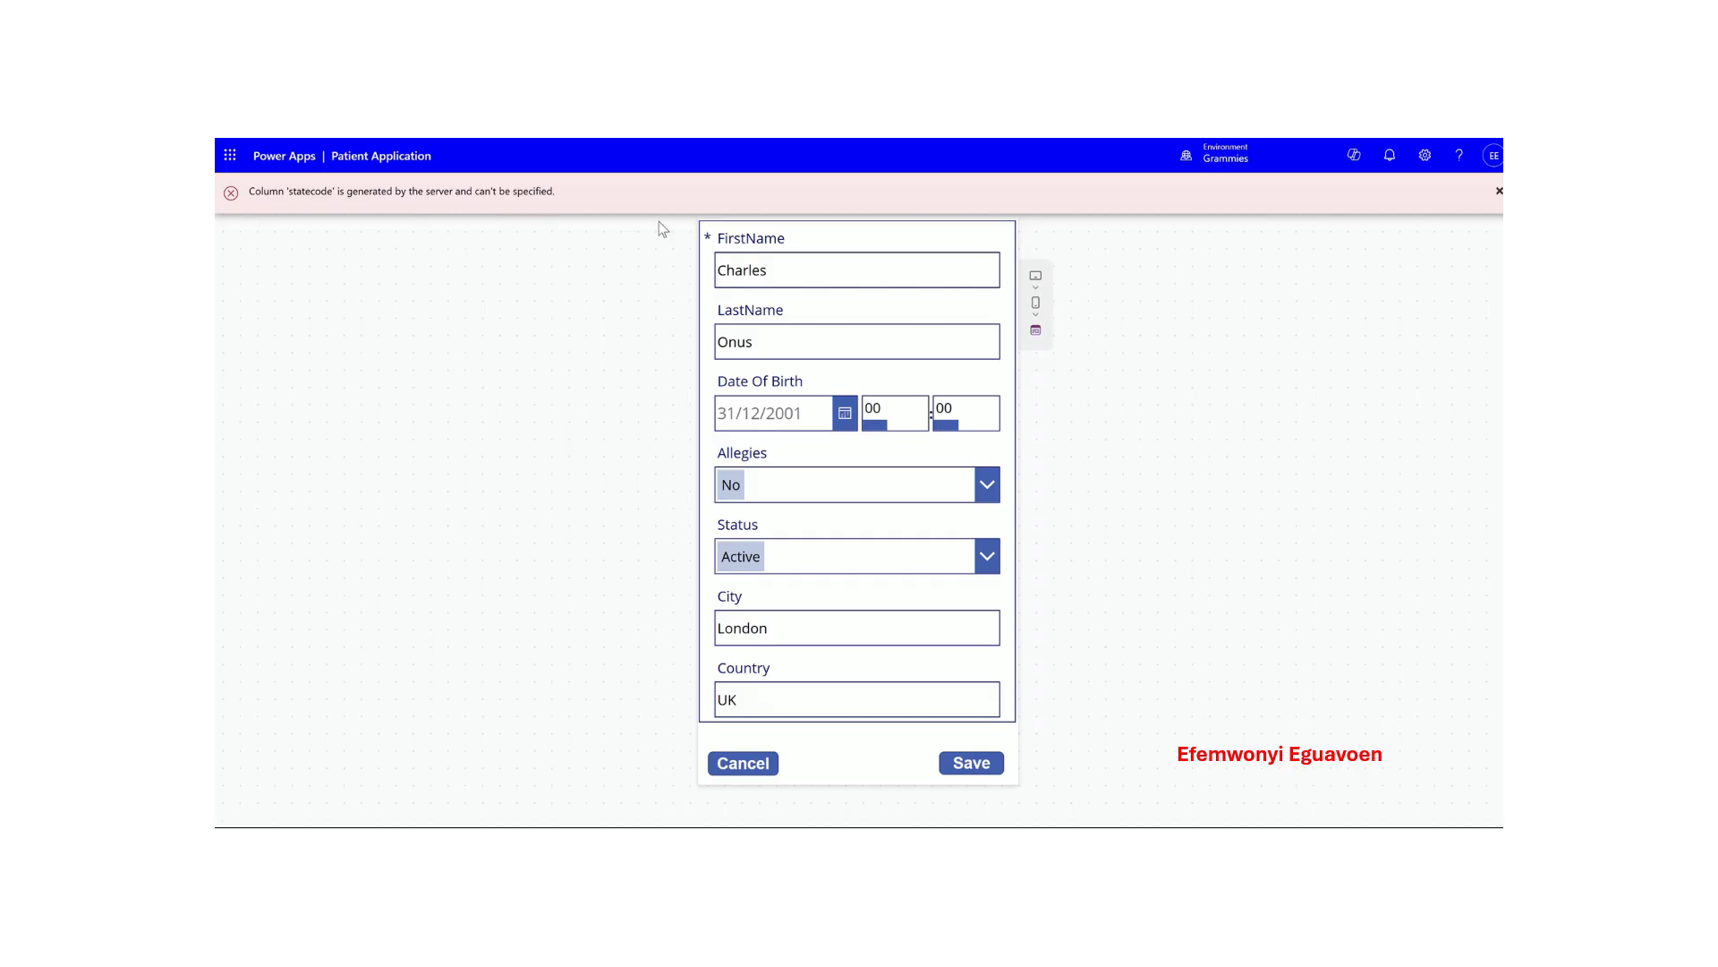
click(1499, 192)
click(1501, 194)
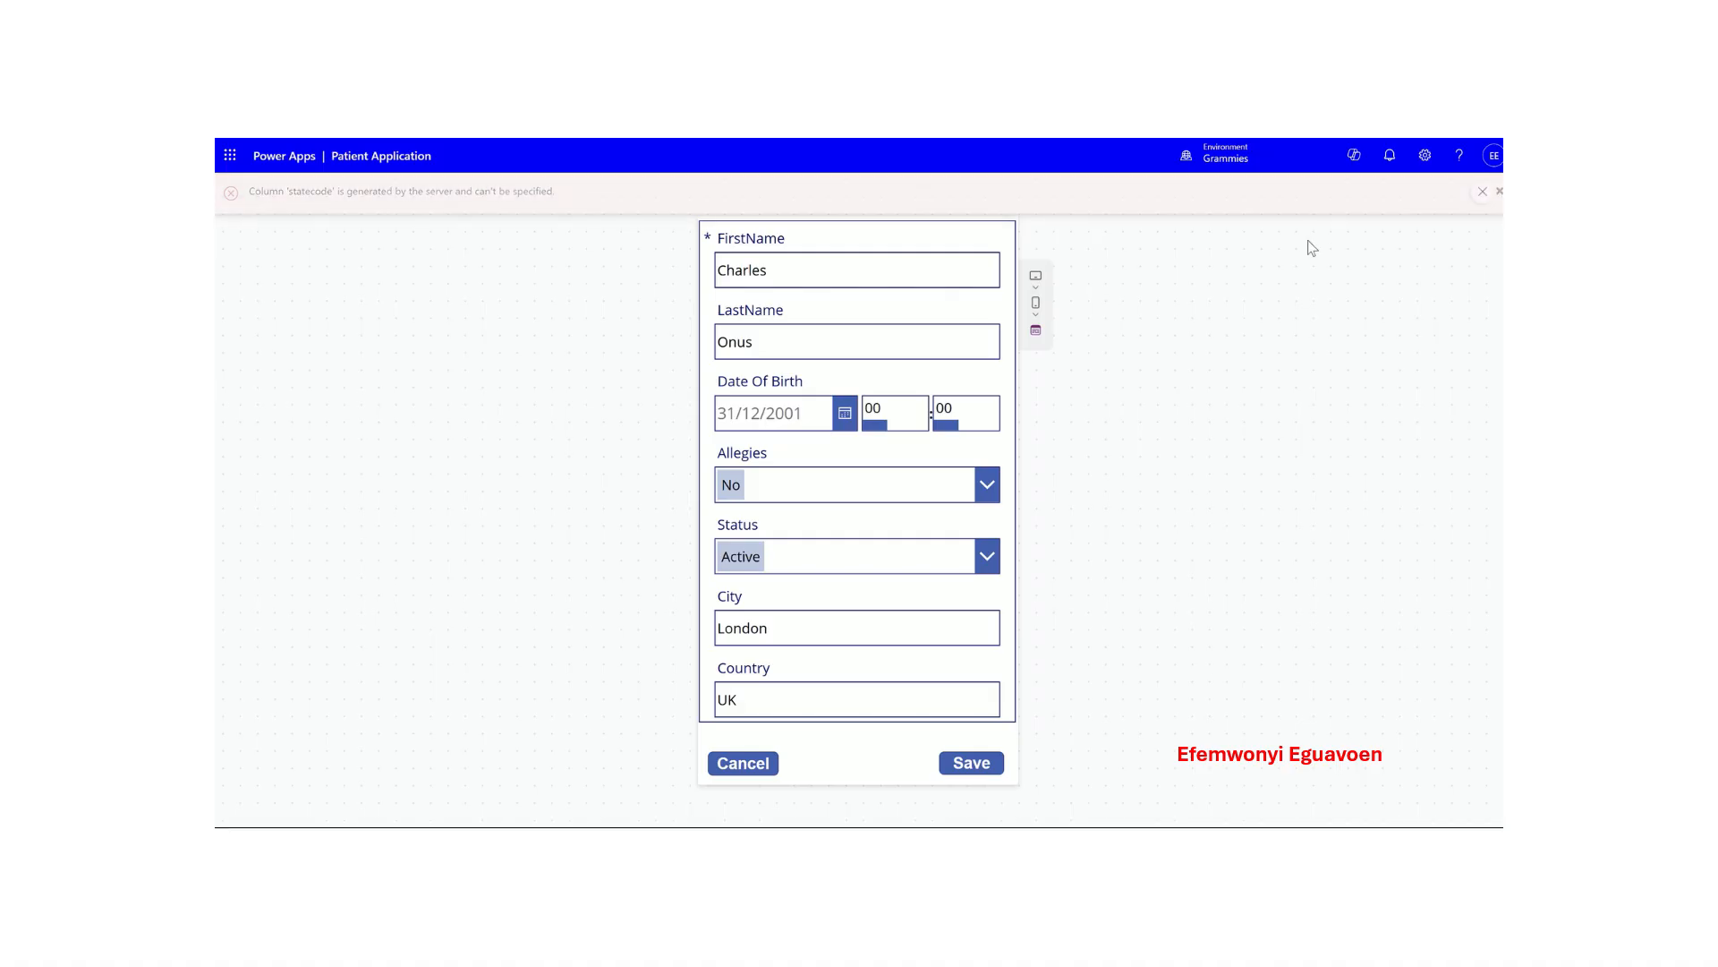
click(1500, 193)
click(1481, 196)
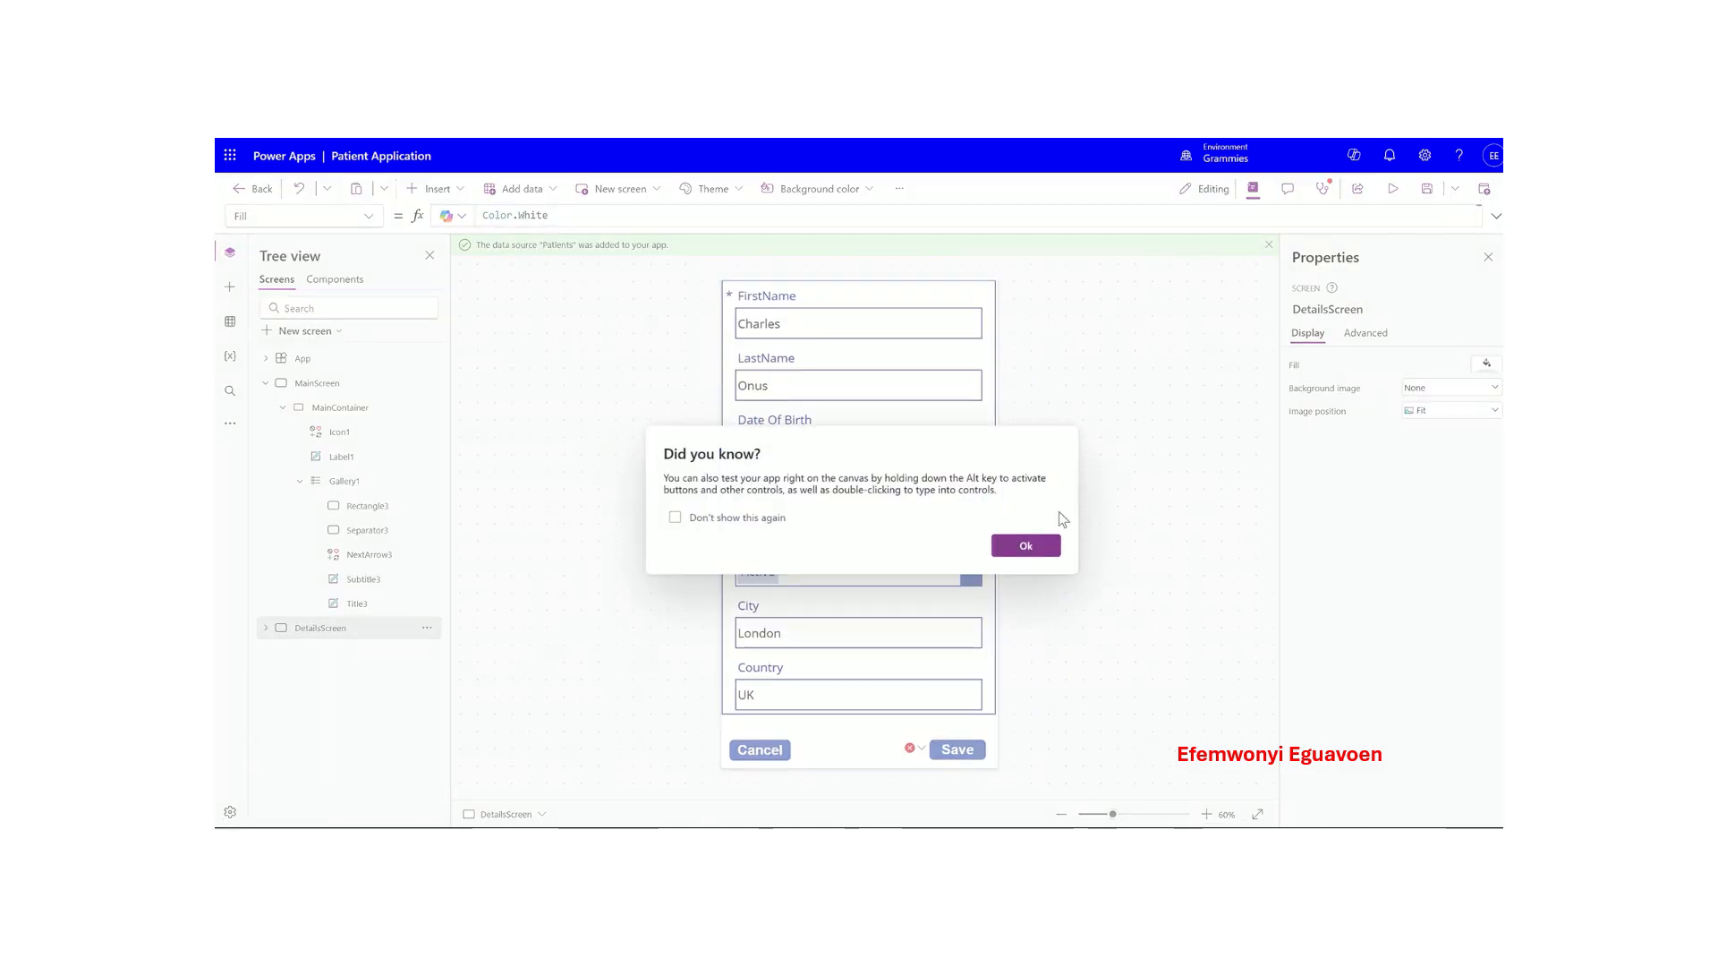
- Remove the stray '(' from Gallery1's OnSelect Navigate(DetailsScreen, ScreenTransition.None) formula, then select MainScreen
click(1023, 543)
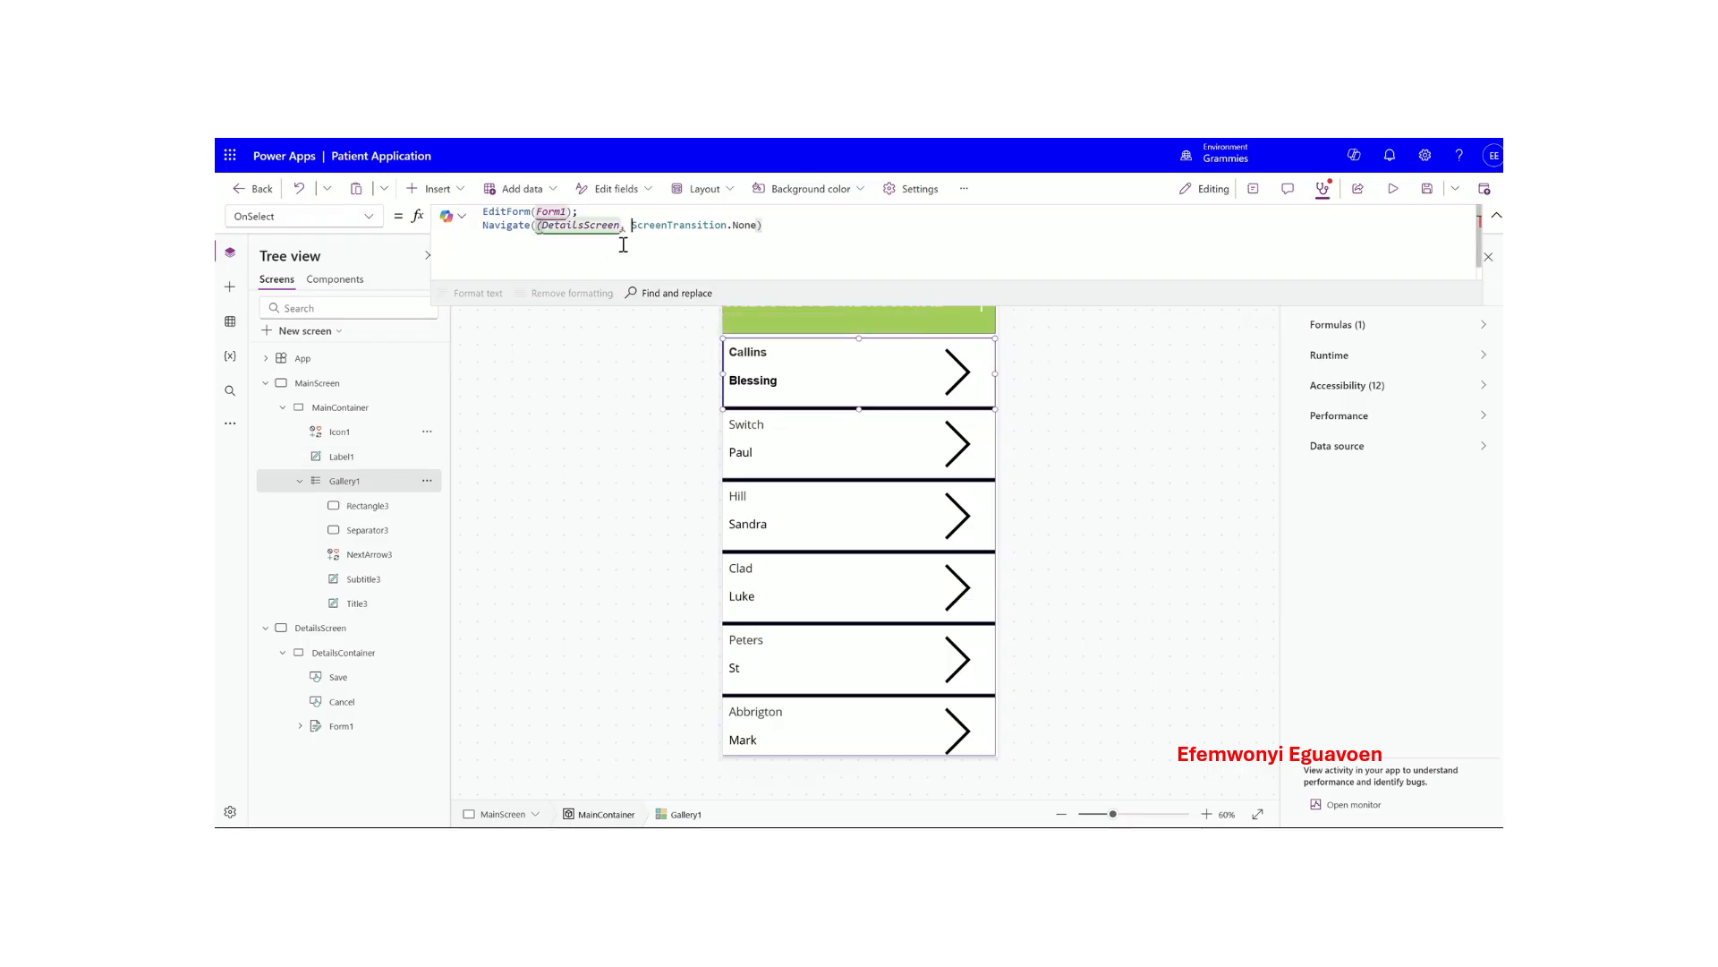
click(555, 226)
mouse_move(623, 229)
key(BackSpace)
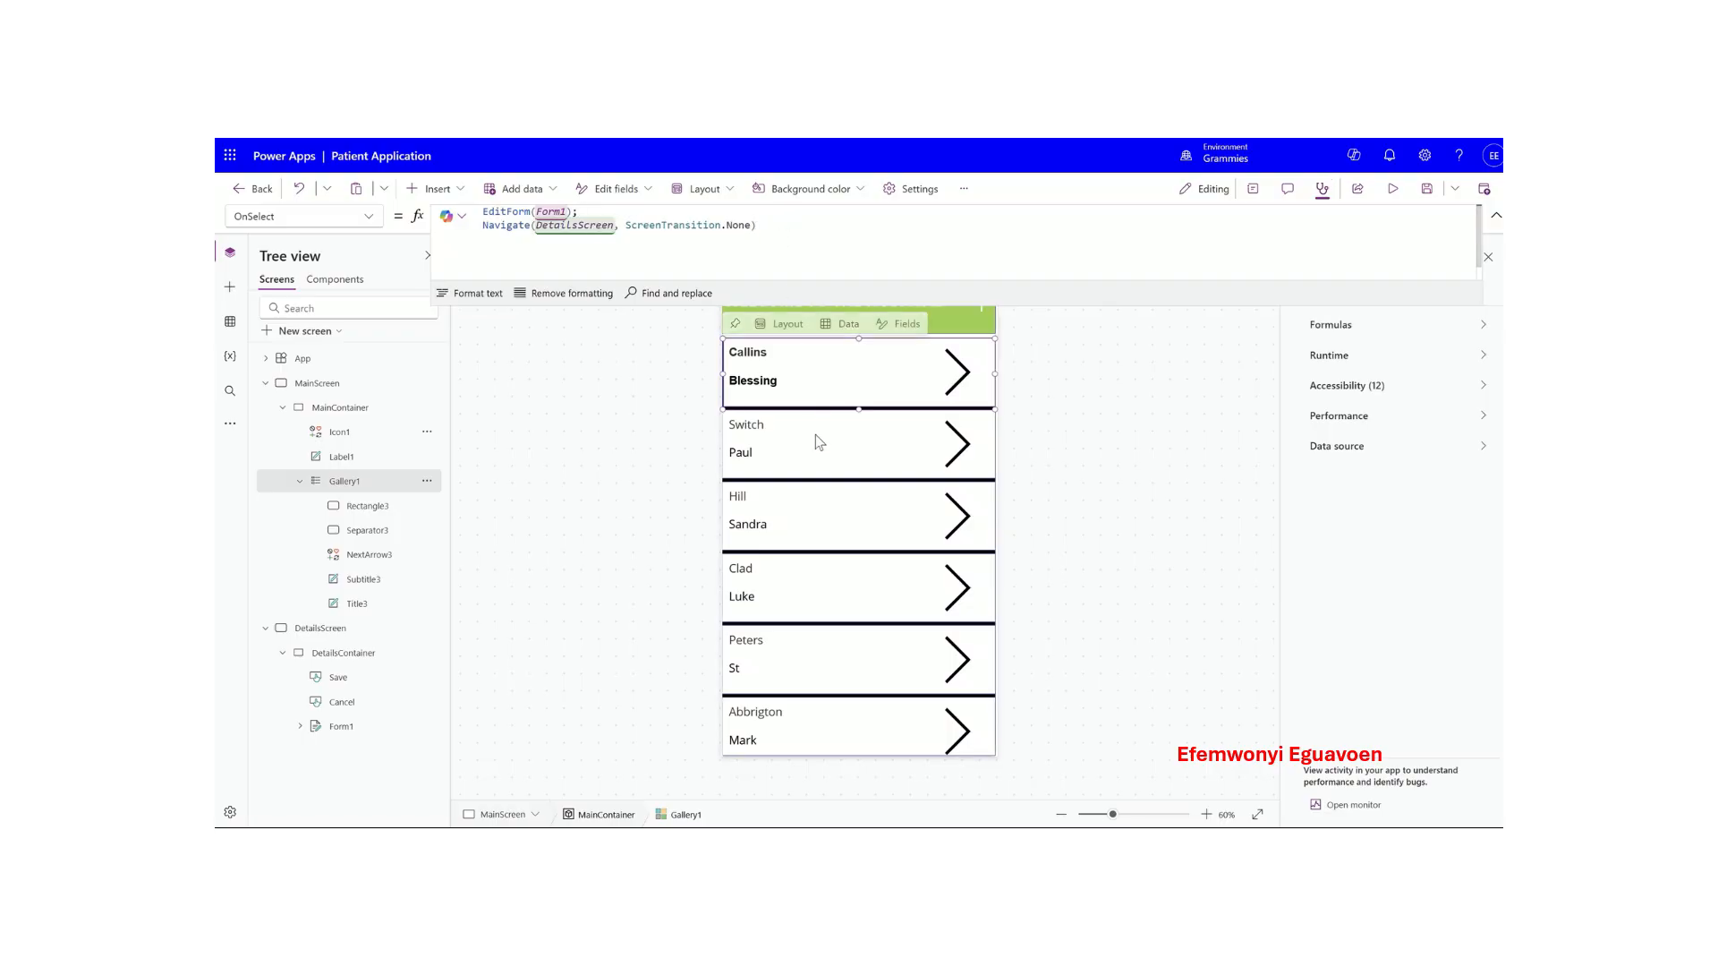
click(1497, 215)
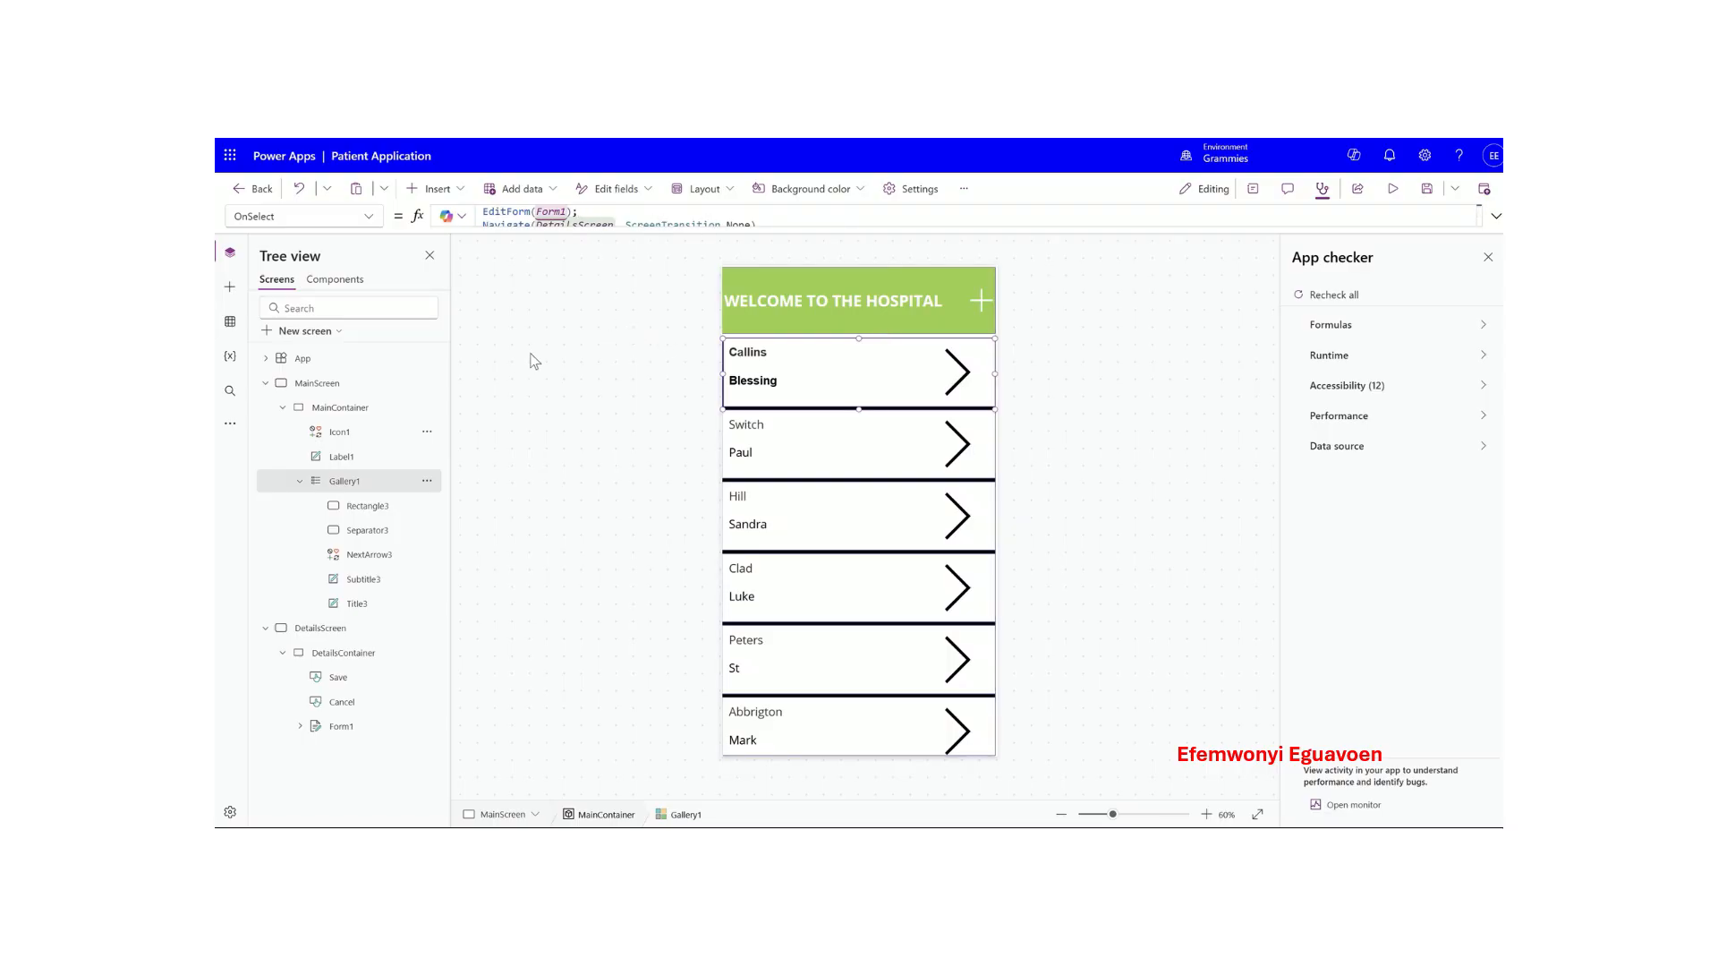
click(333, 385)
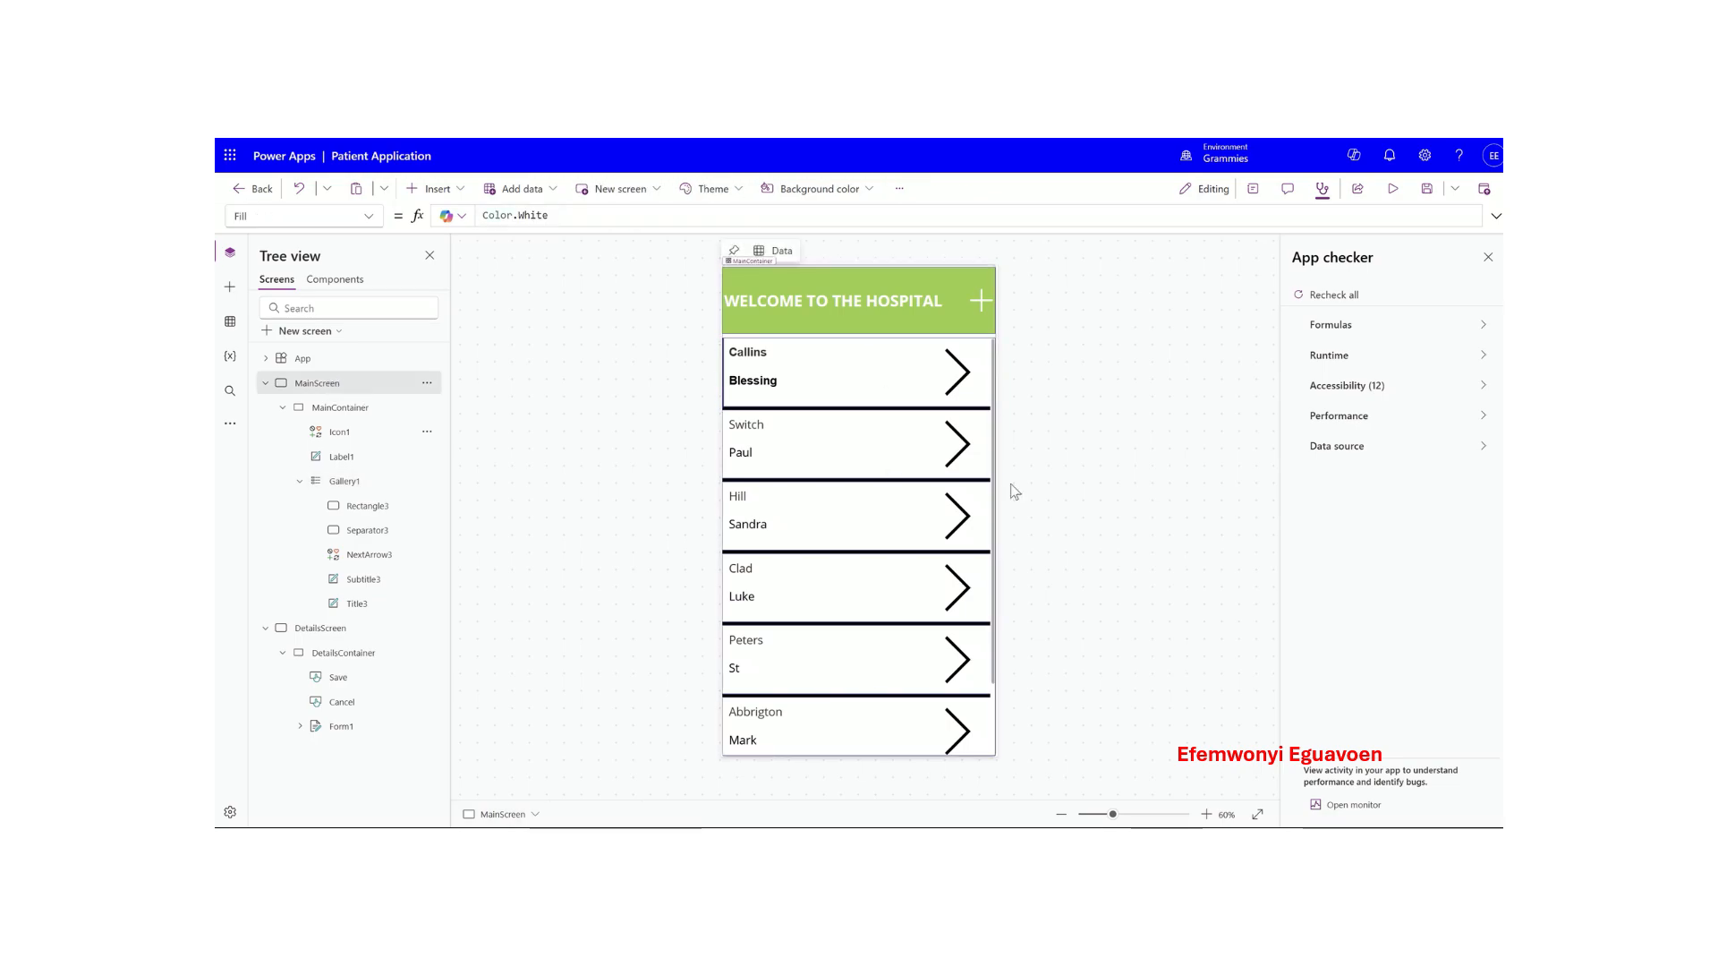
click(1393, 189)
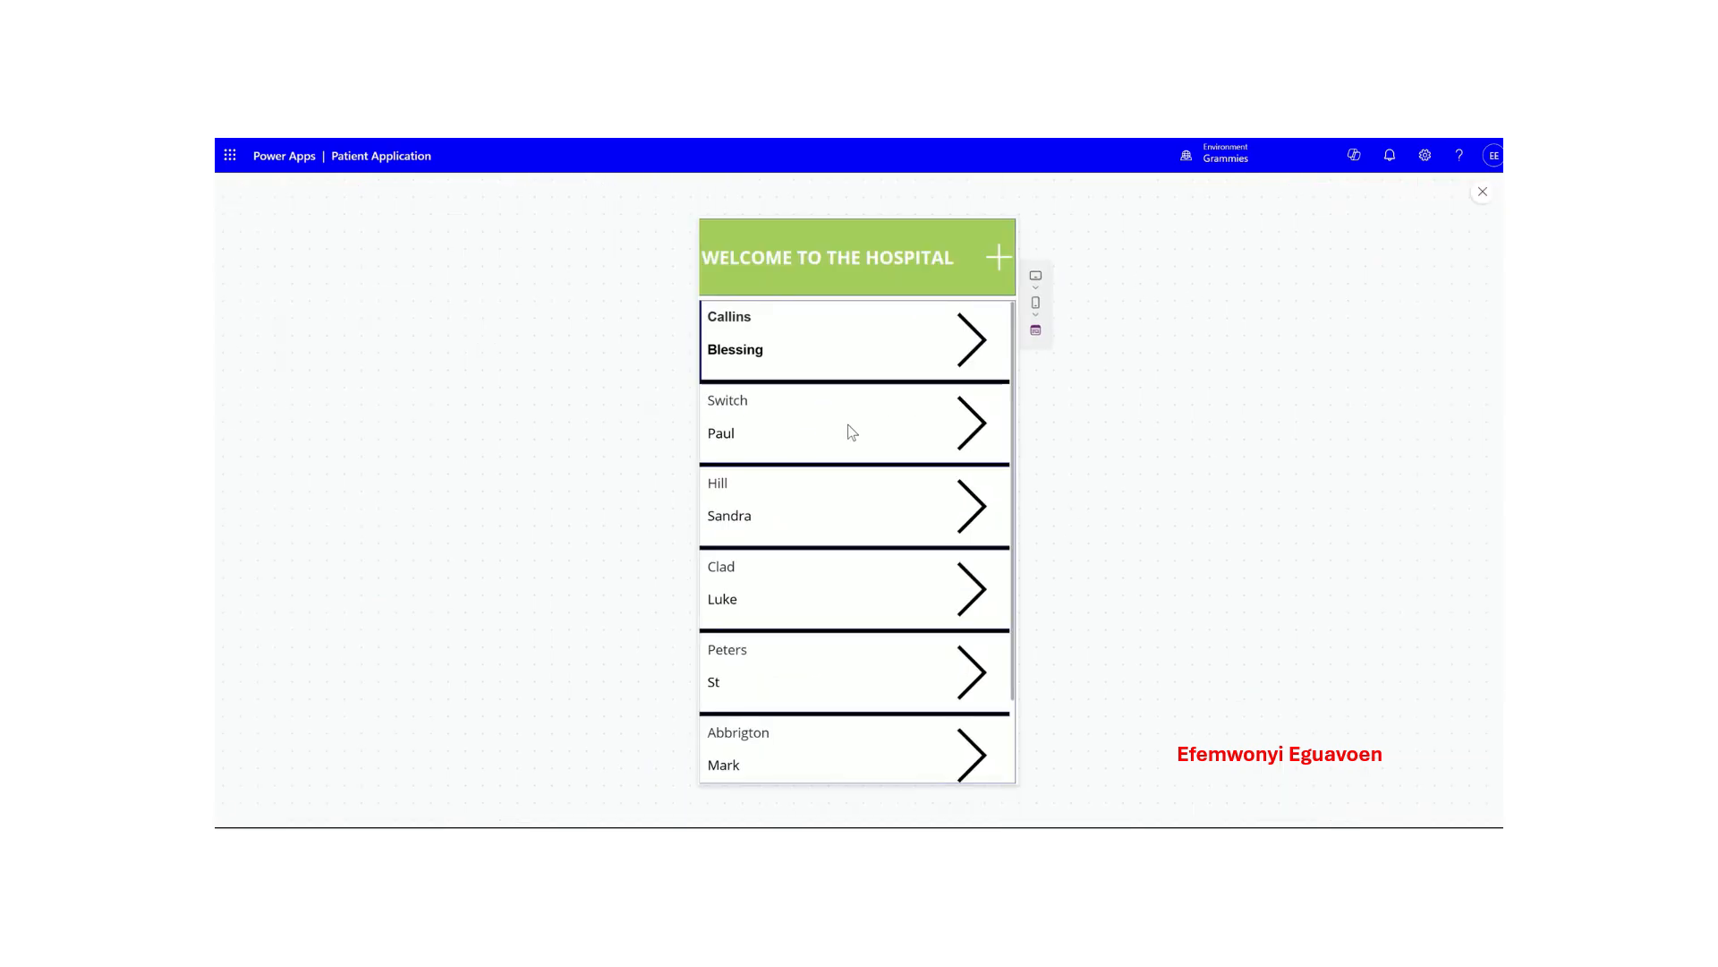
click(849, 431)
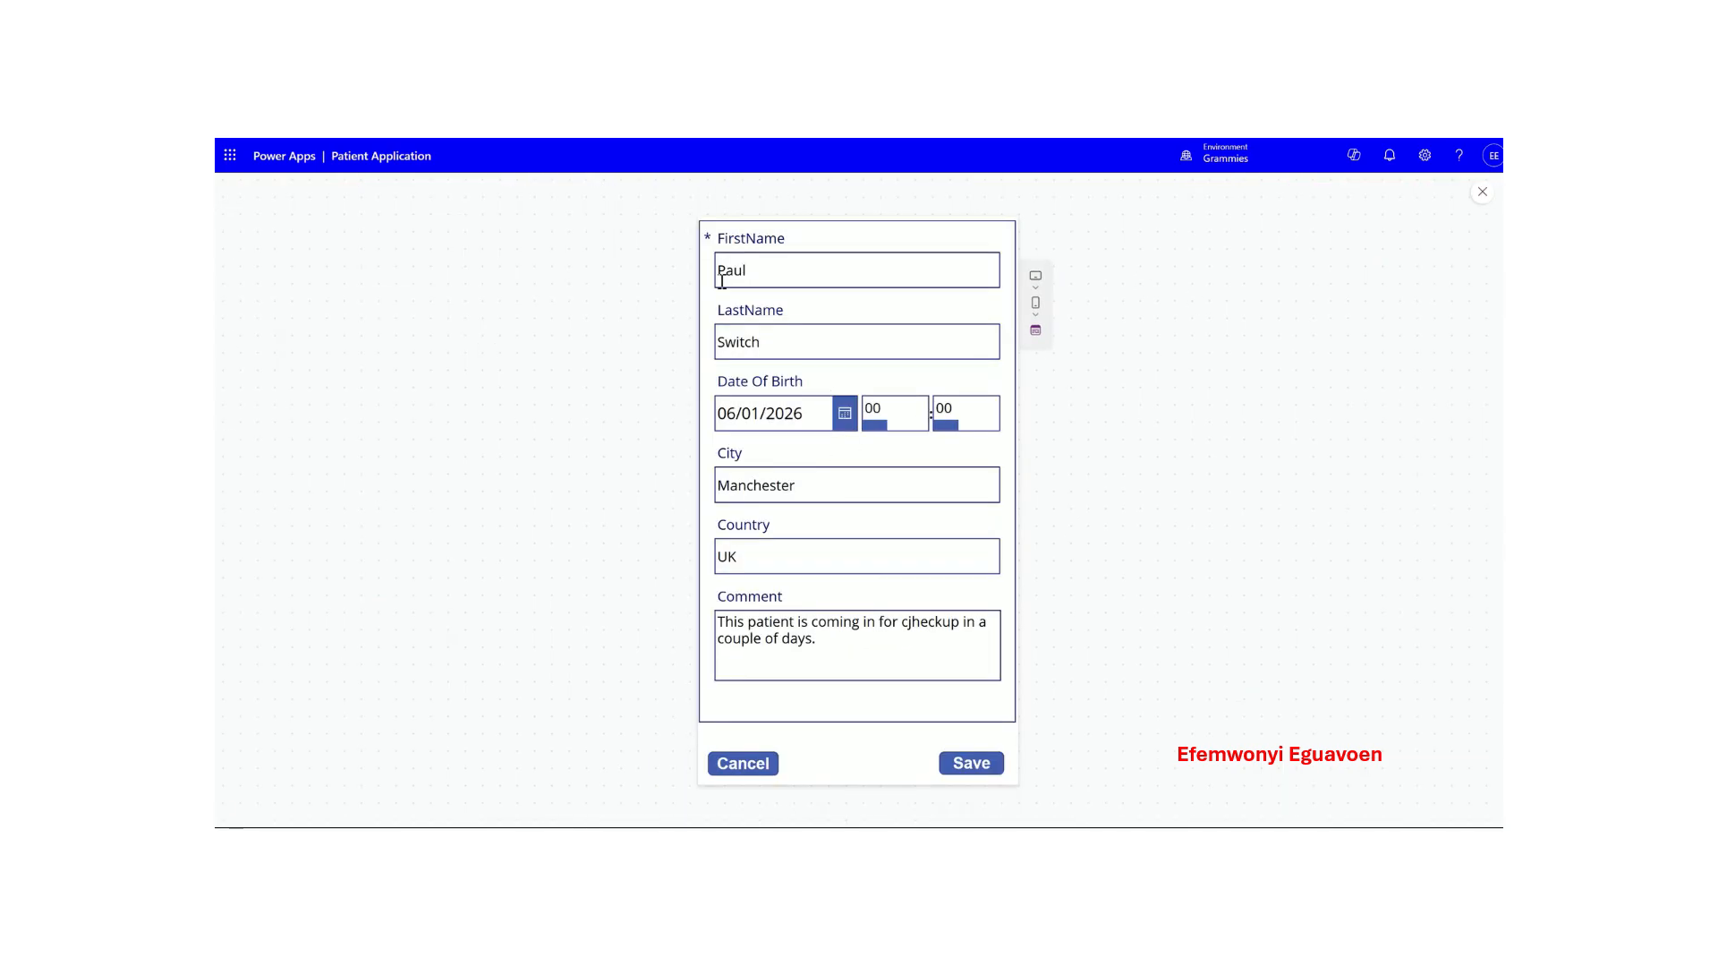
click(750, 762)
click(760, 593)
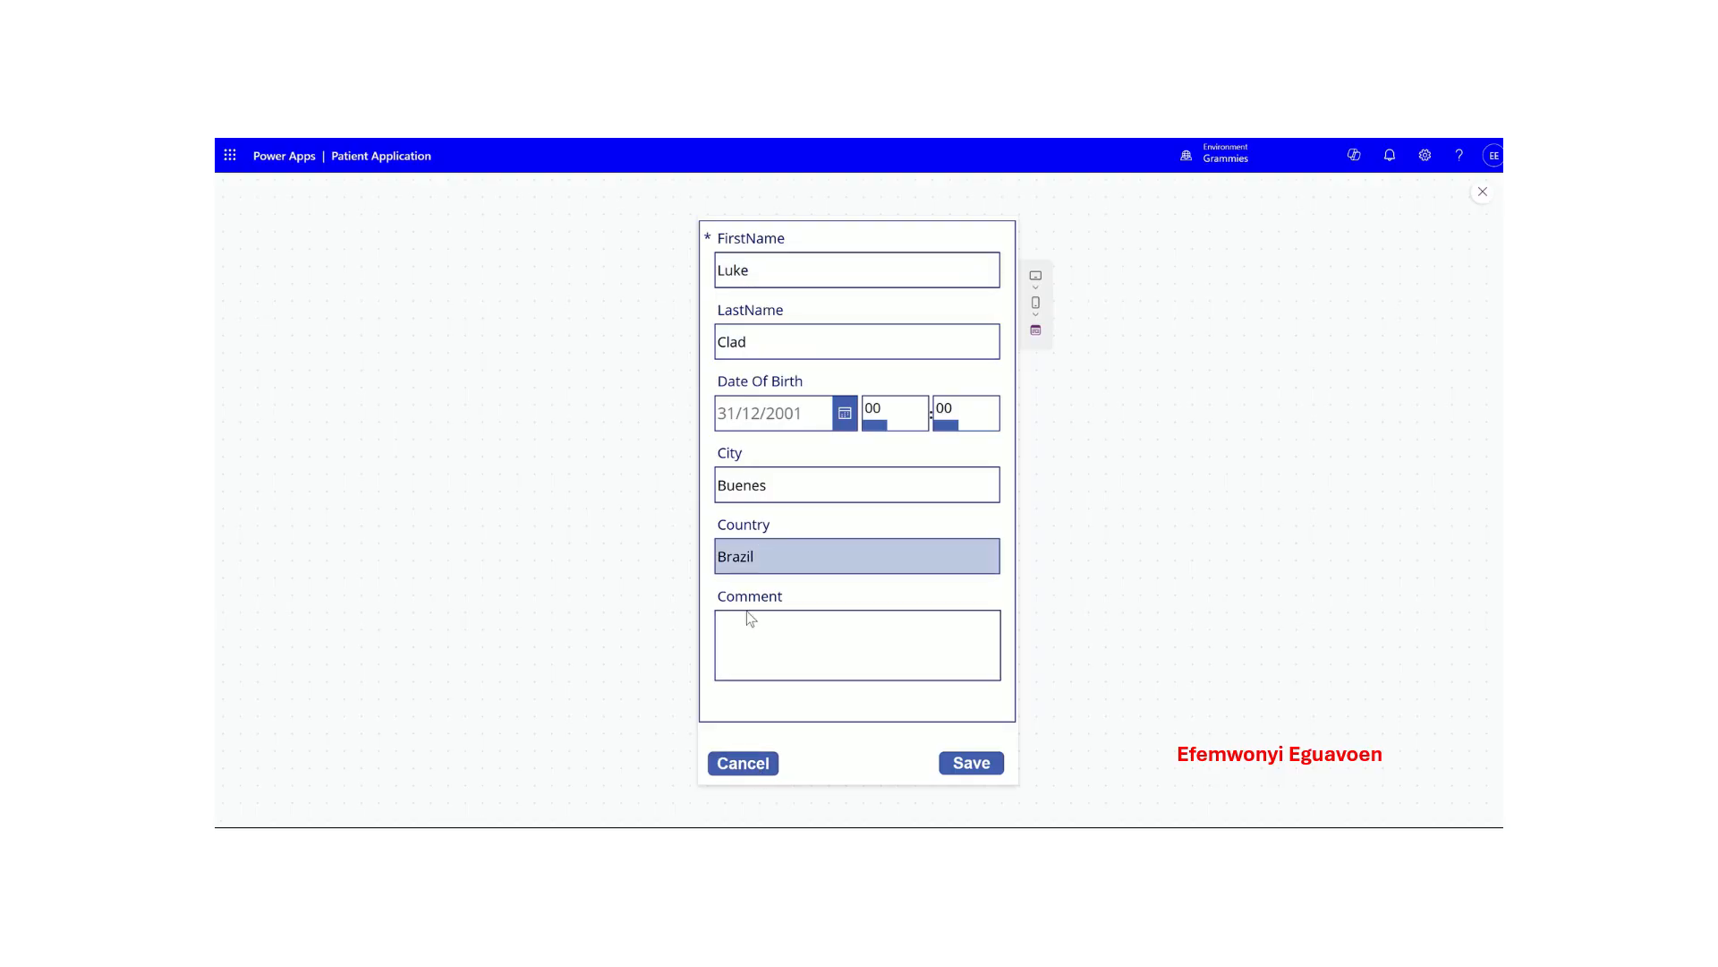
click(752, 765)
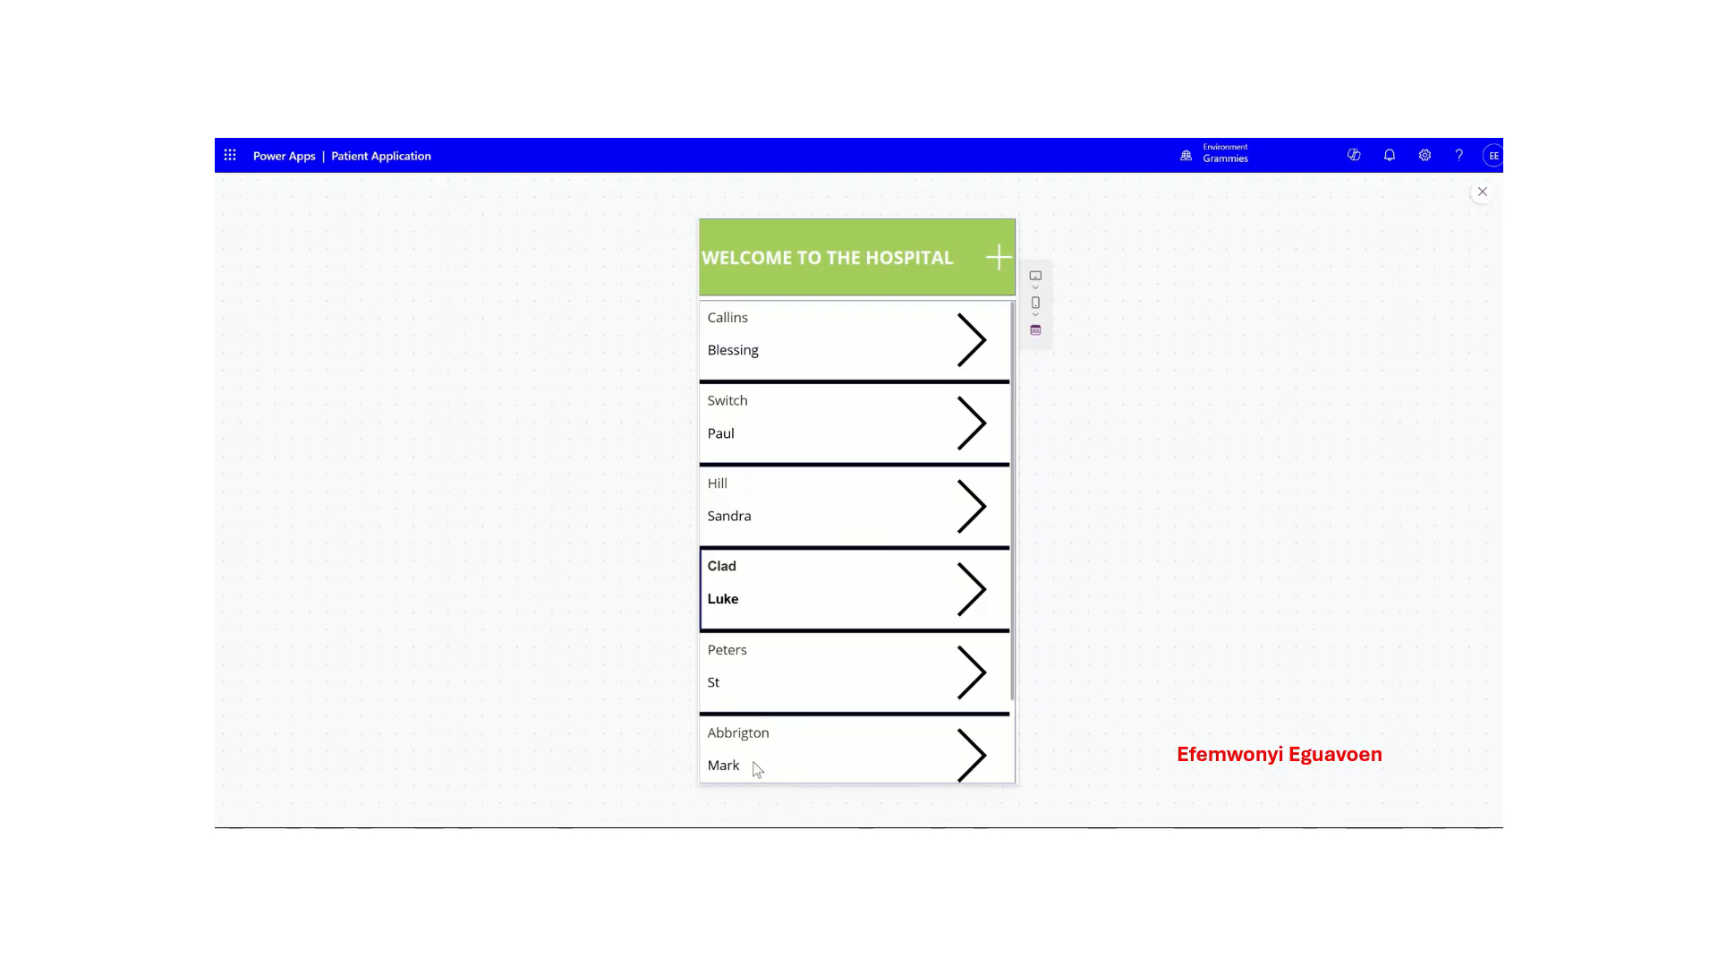
click(1483, 192)
click(1029, 546)
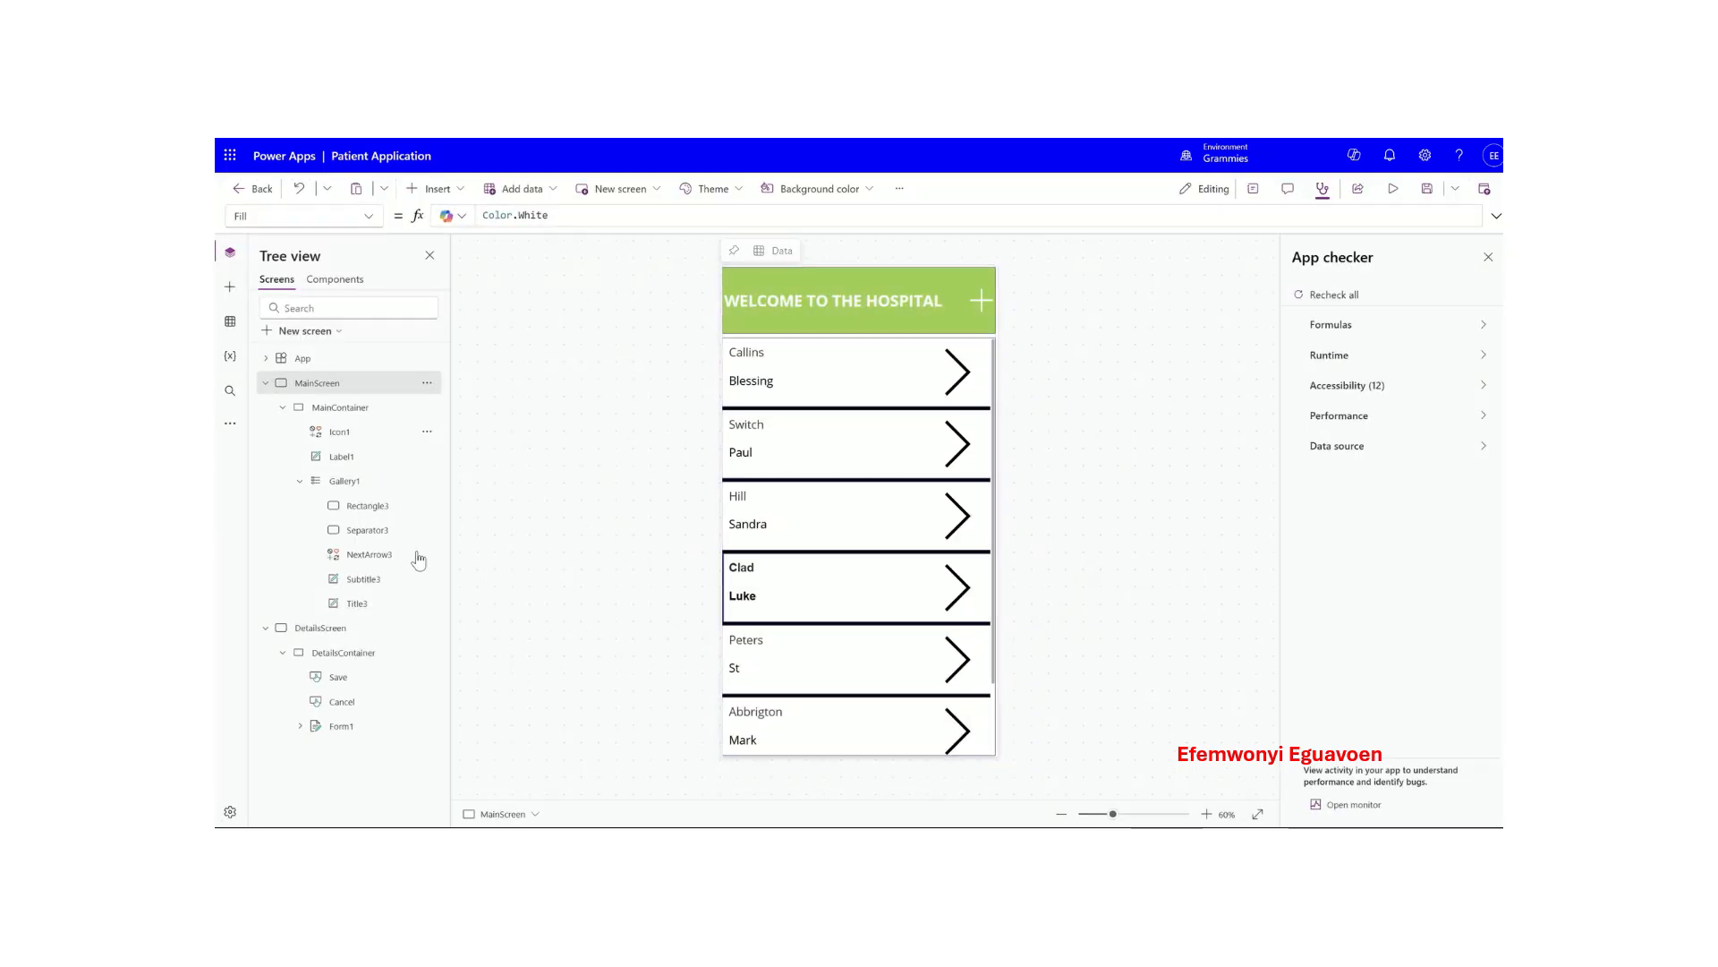
- Close App checker, show Properties, and select Gallery1 on MainScreen
click(350, 729)
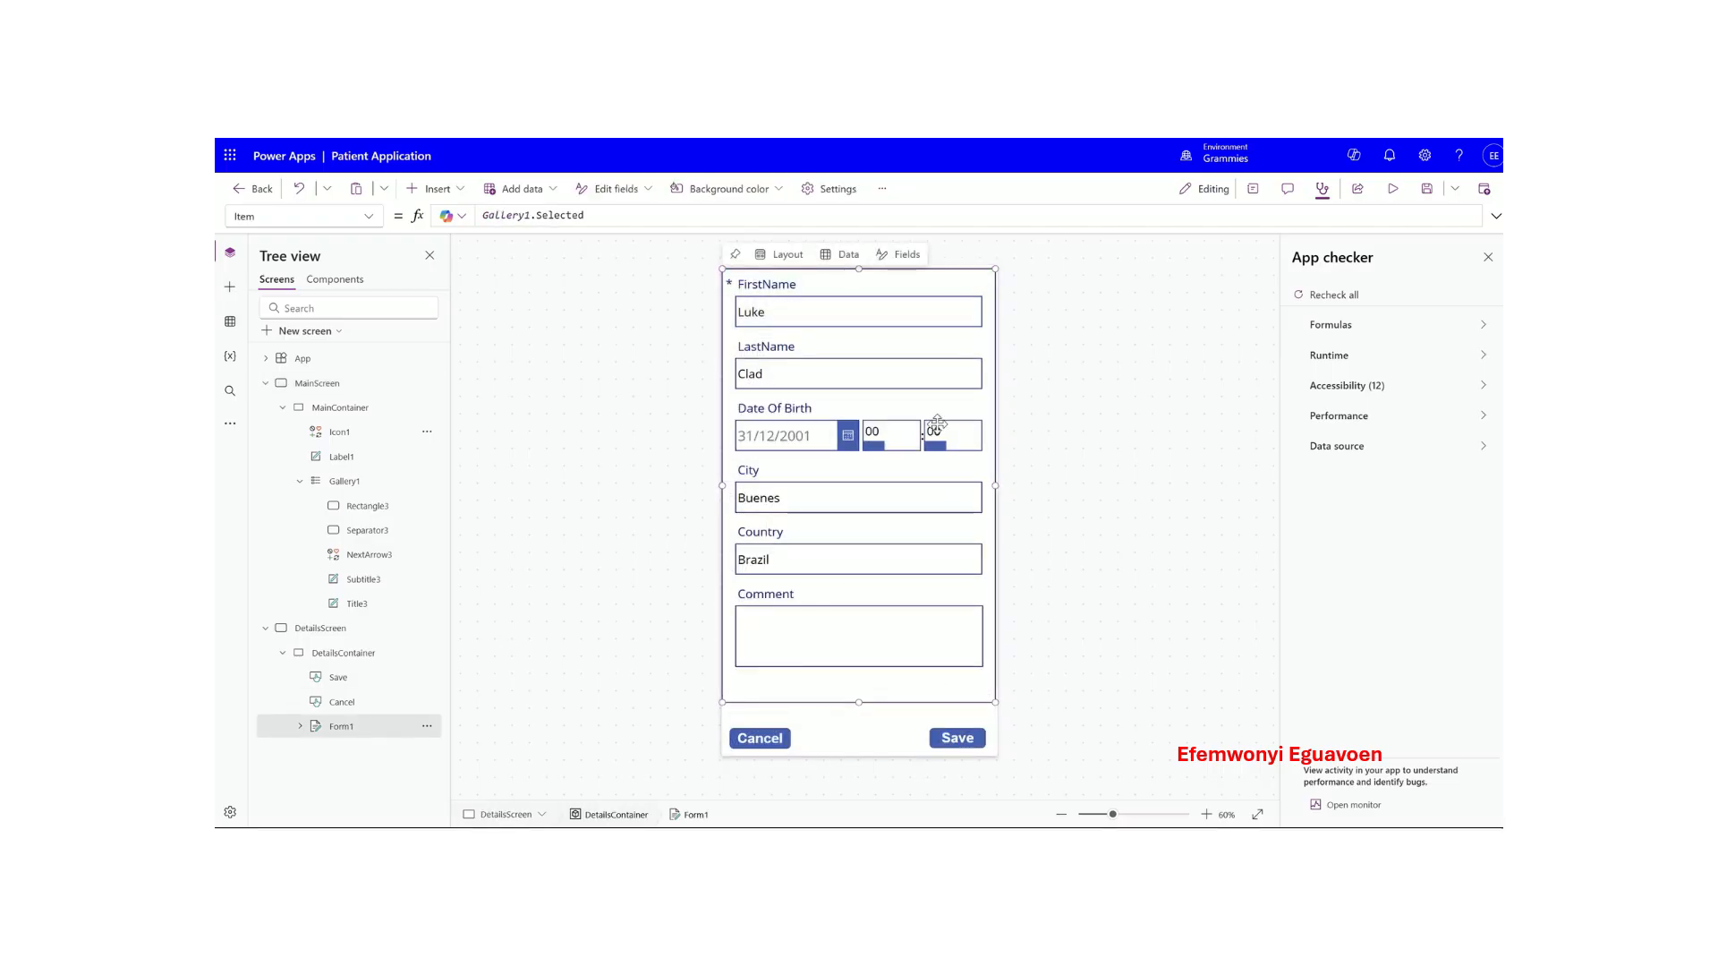
click(1488, 258)
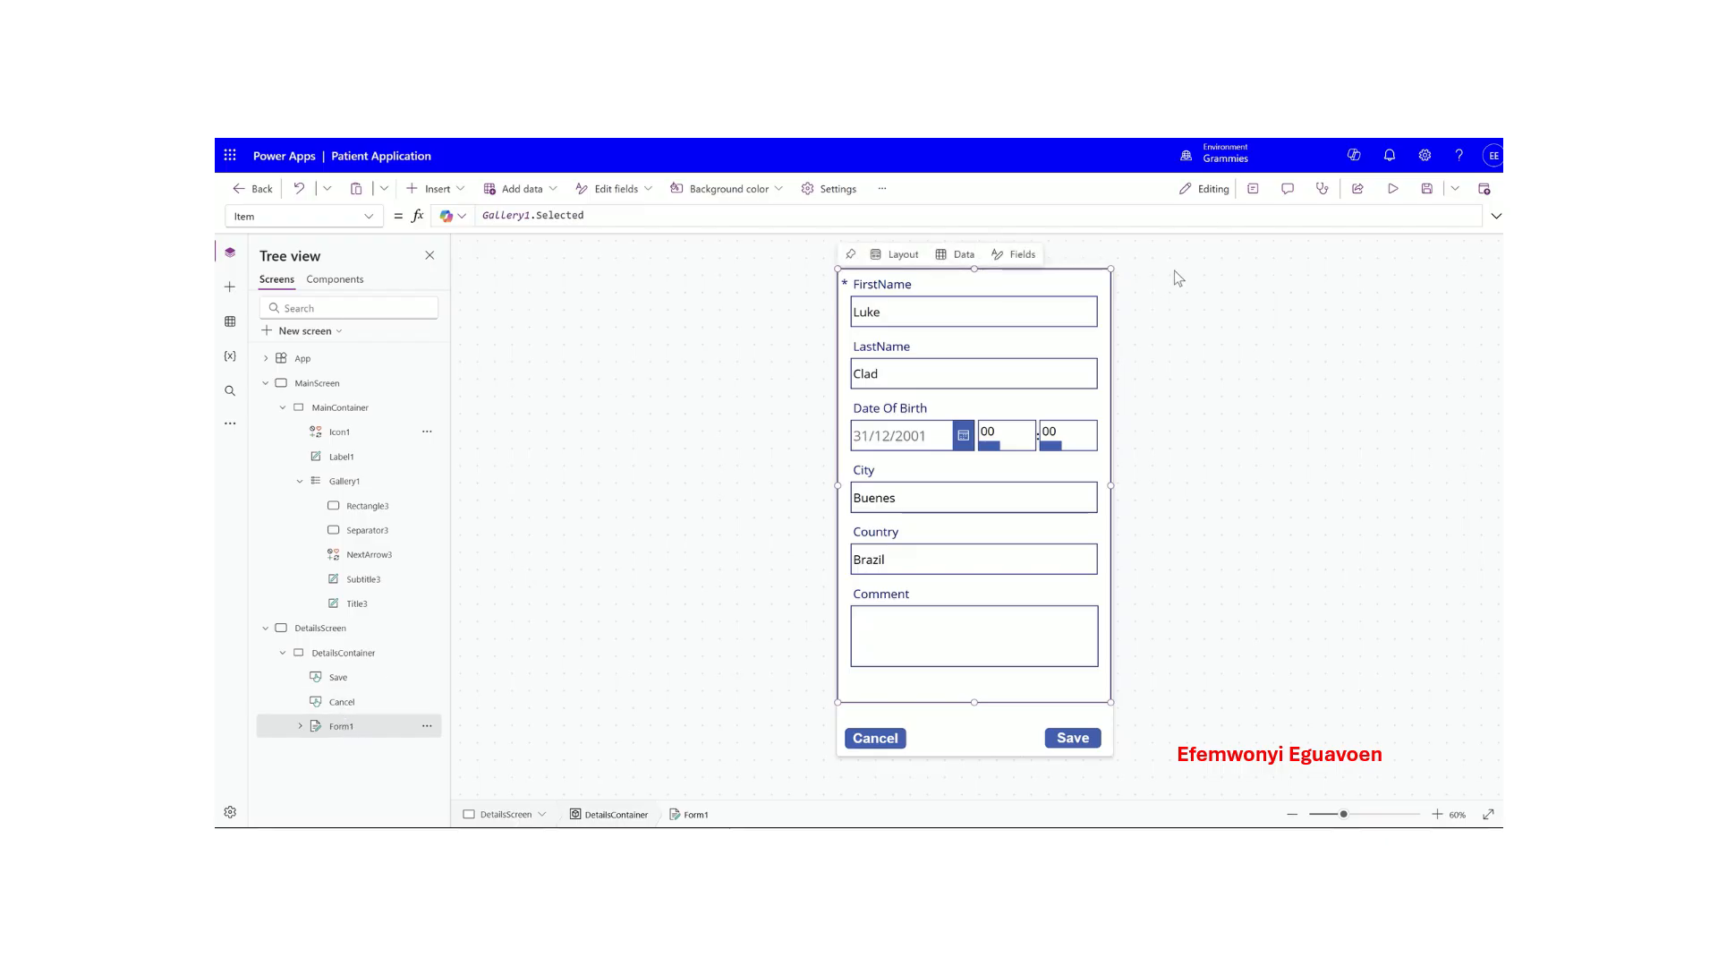
click(1253, 188)
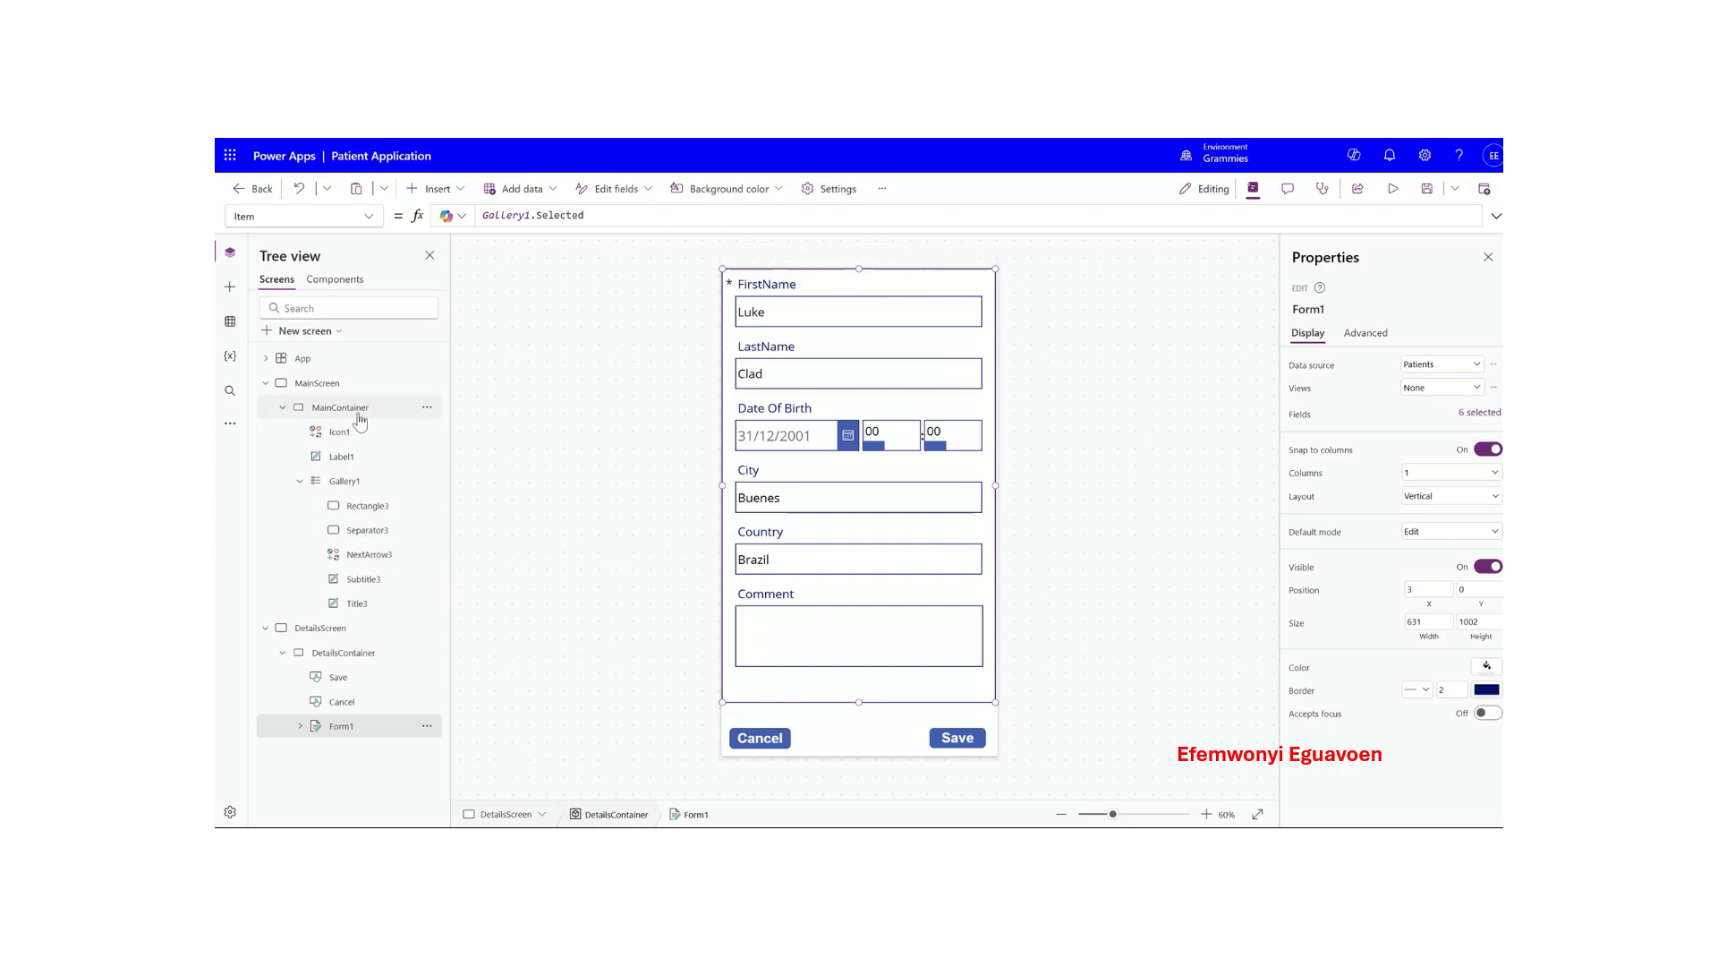
click(358, 481)
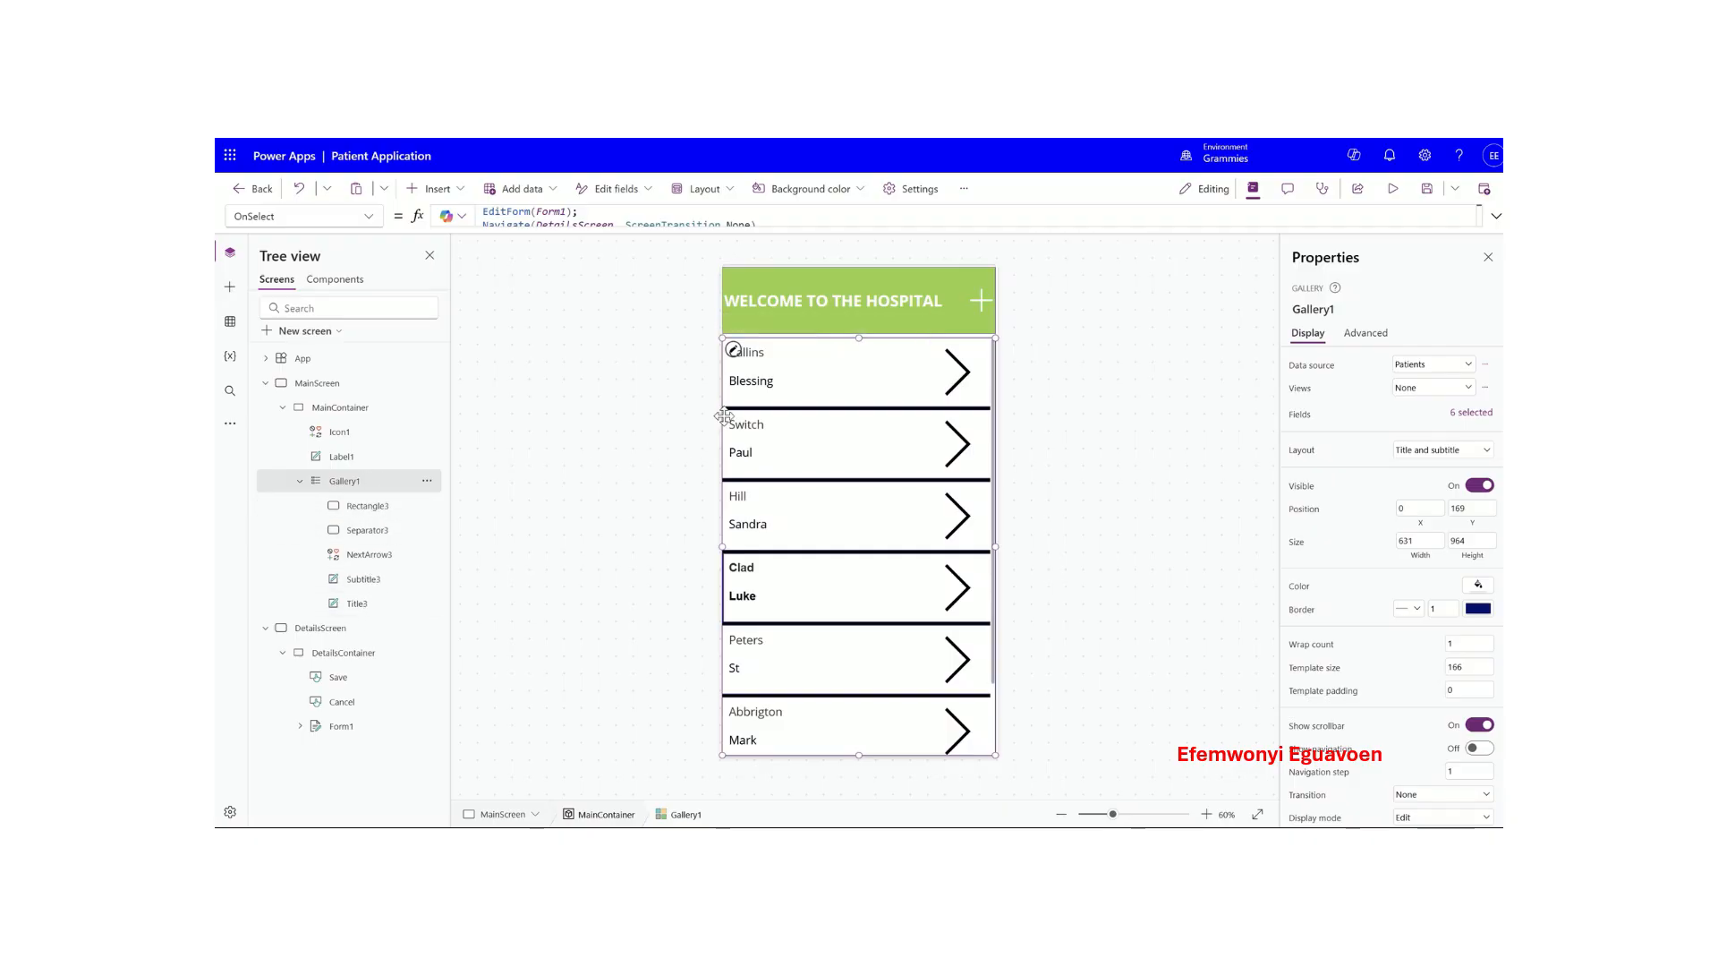
- Set the gallery's top label formula to ThisItem.FirstName
click(869, 379)
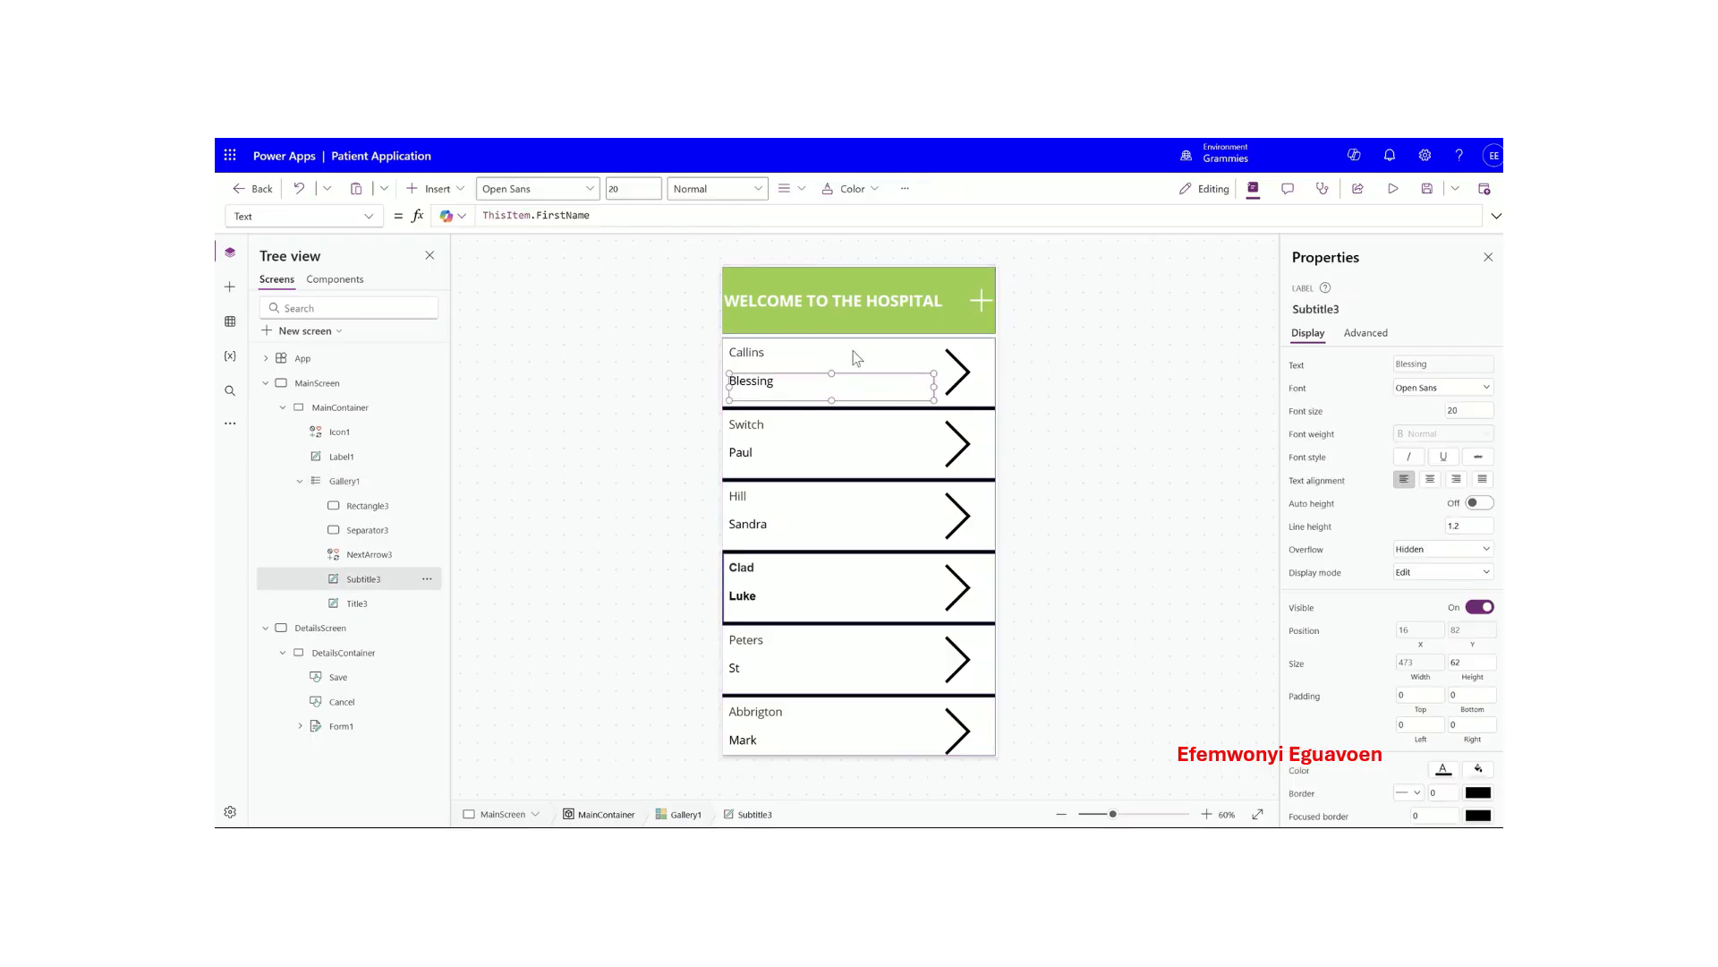
click(855, 354)
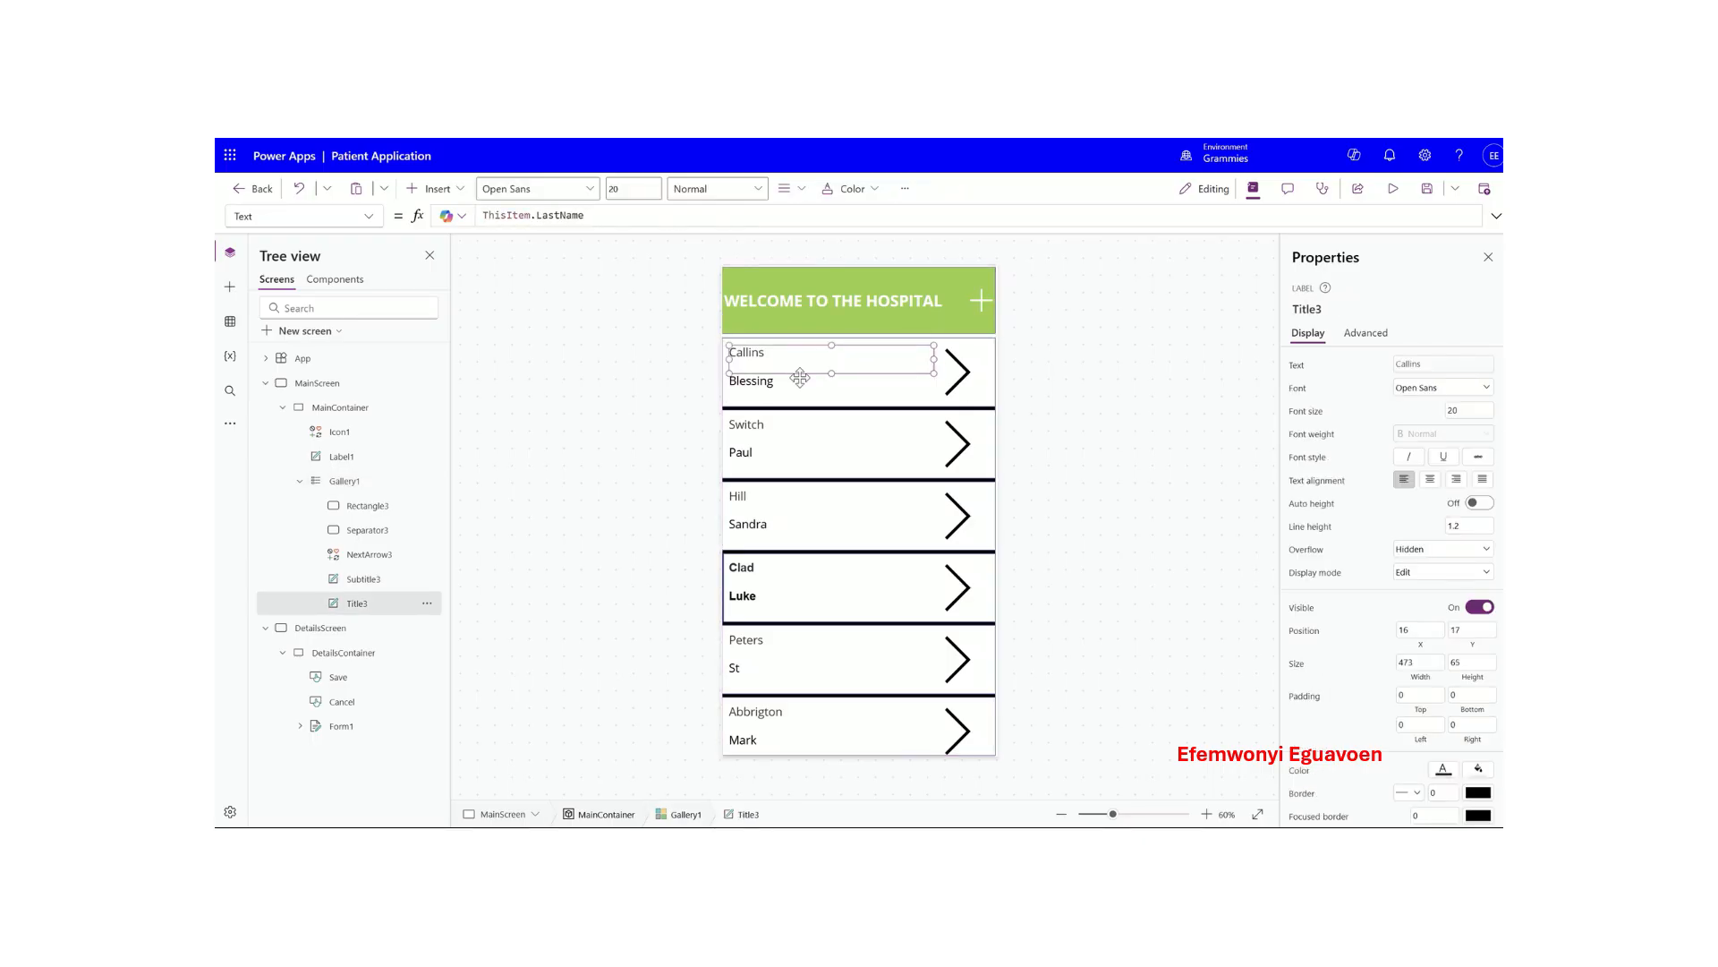
click(361, 487)
click(798, 355)
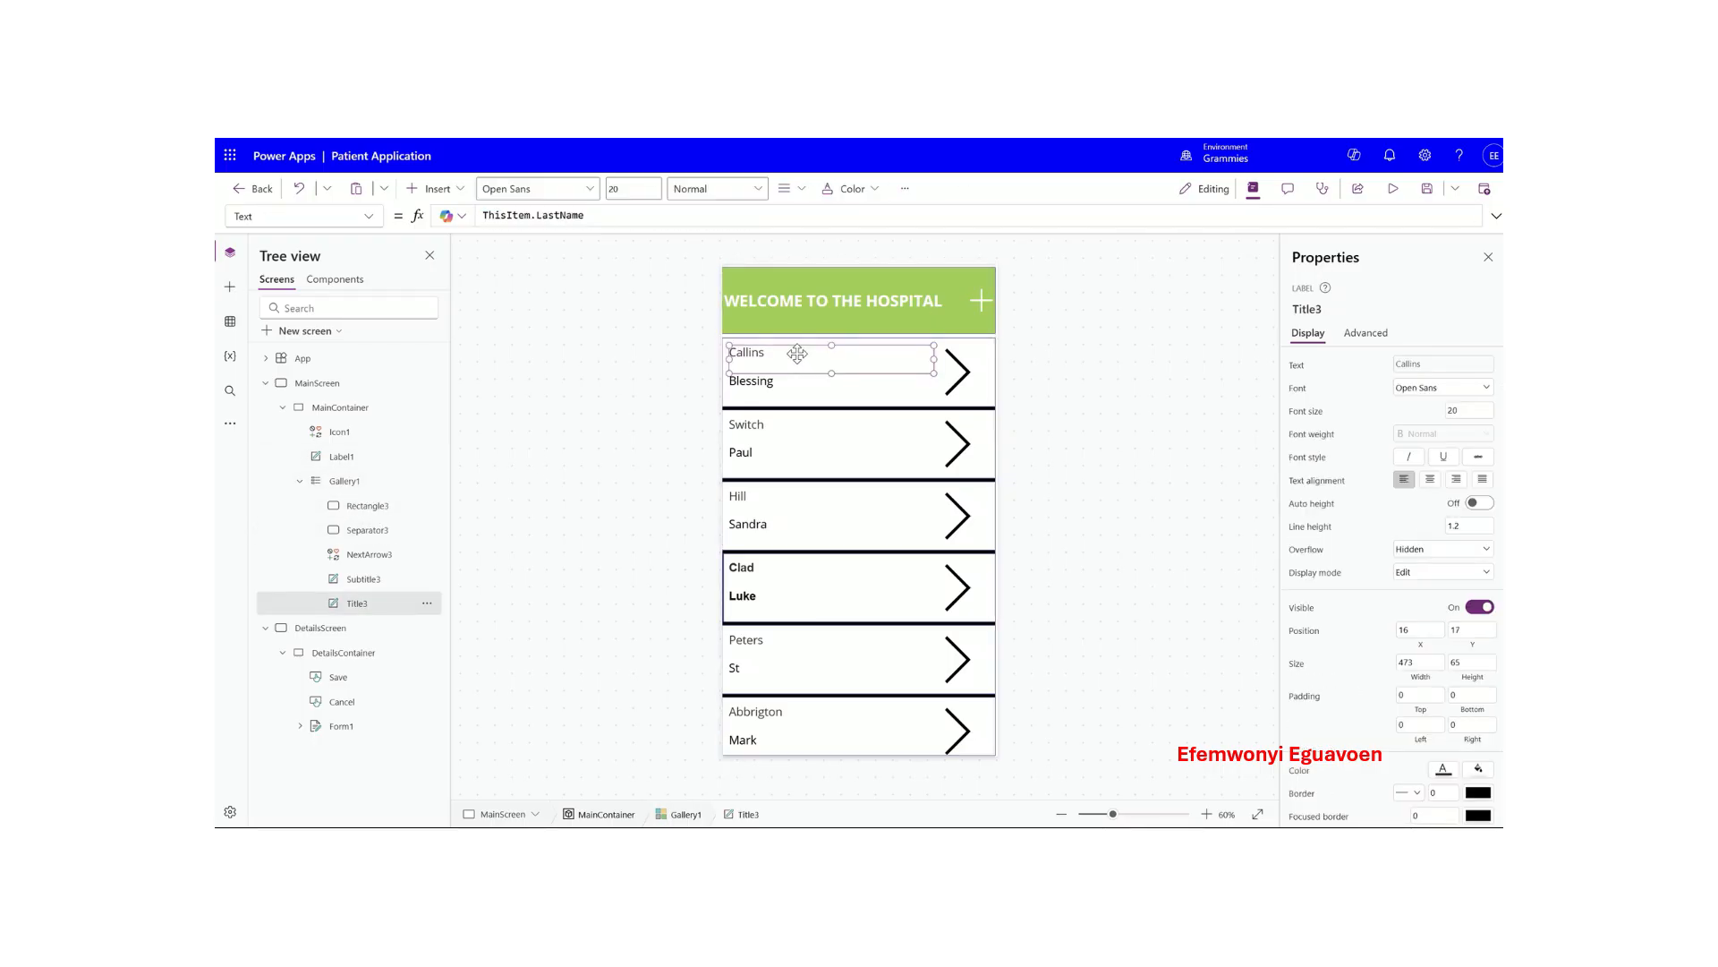
click(599, 215)
key(BackSpace)
key(BackSpace)
key(BackSpace)
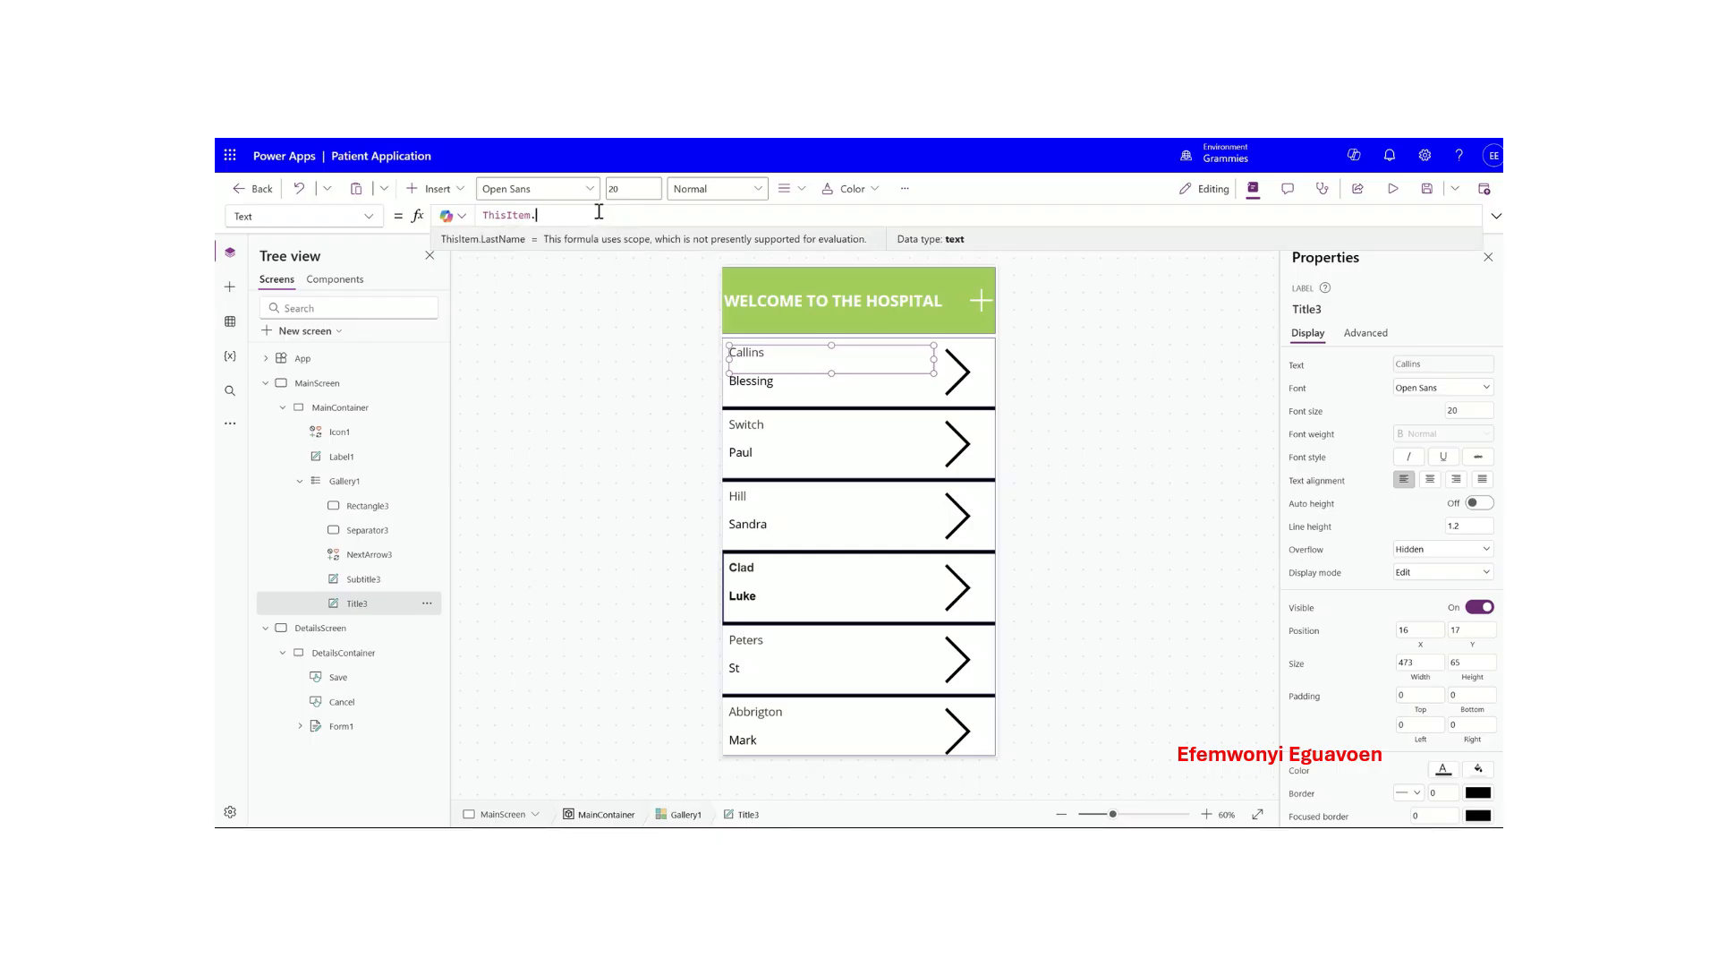
text(F)
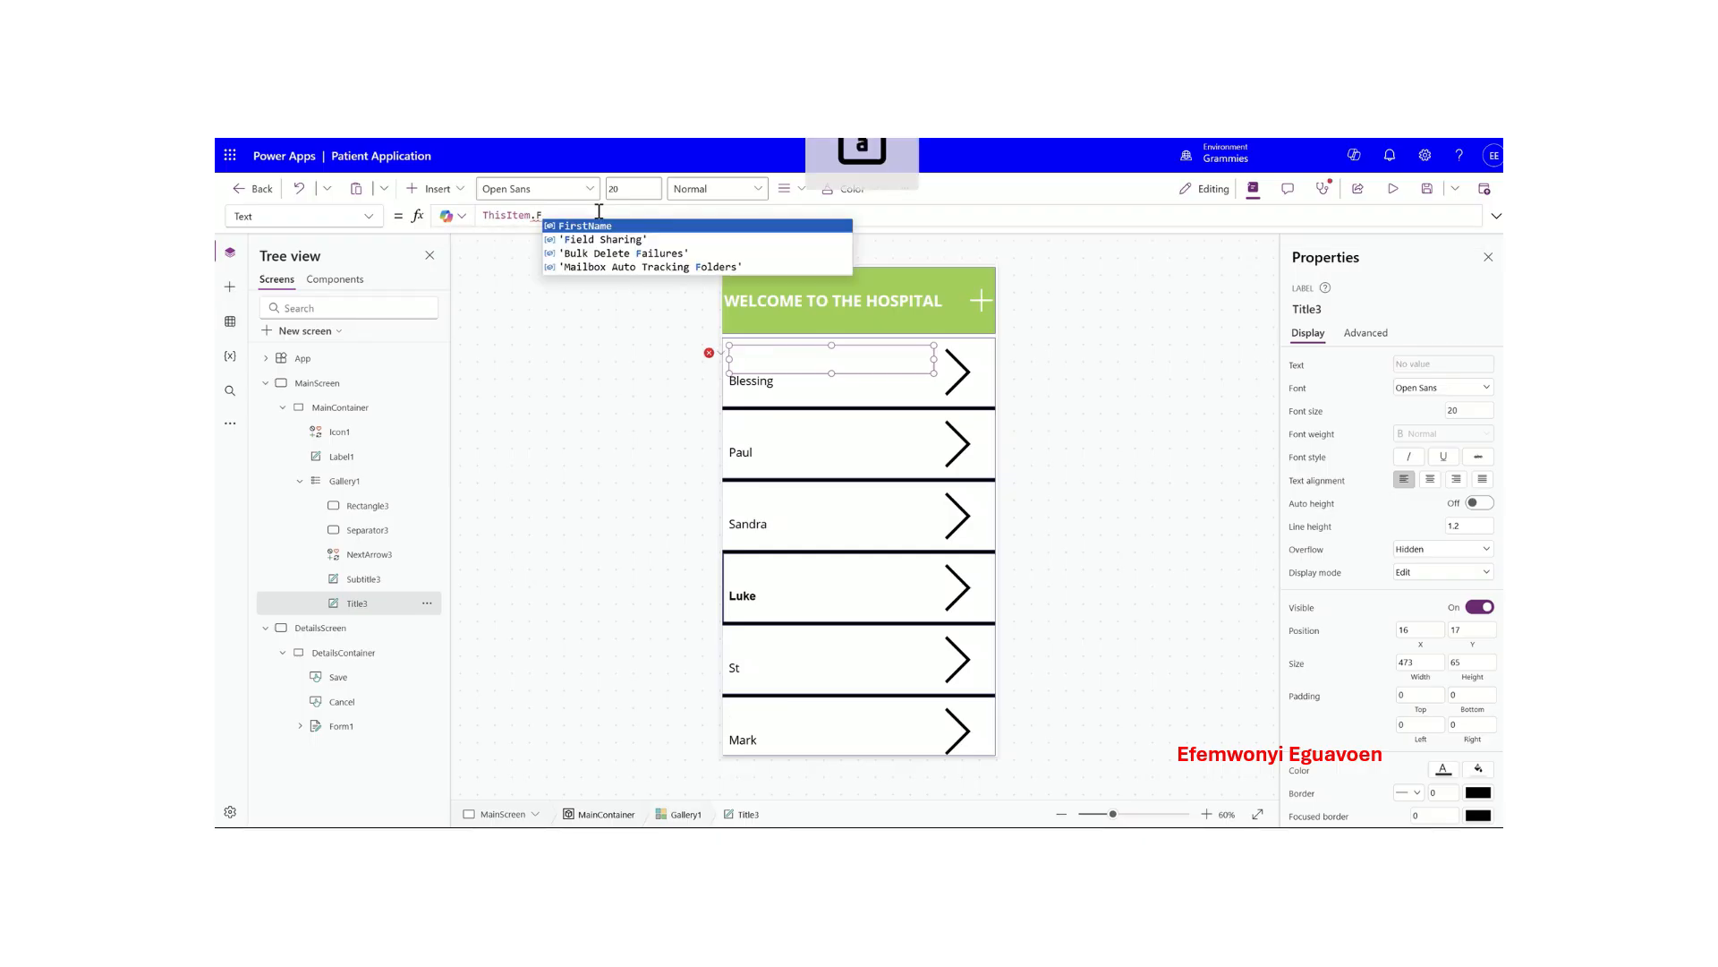
click(585, 226)
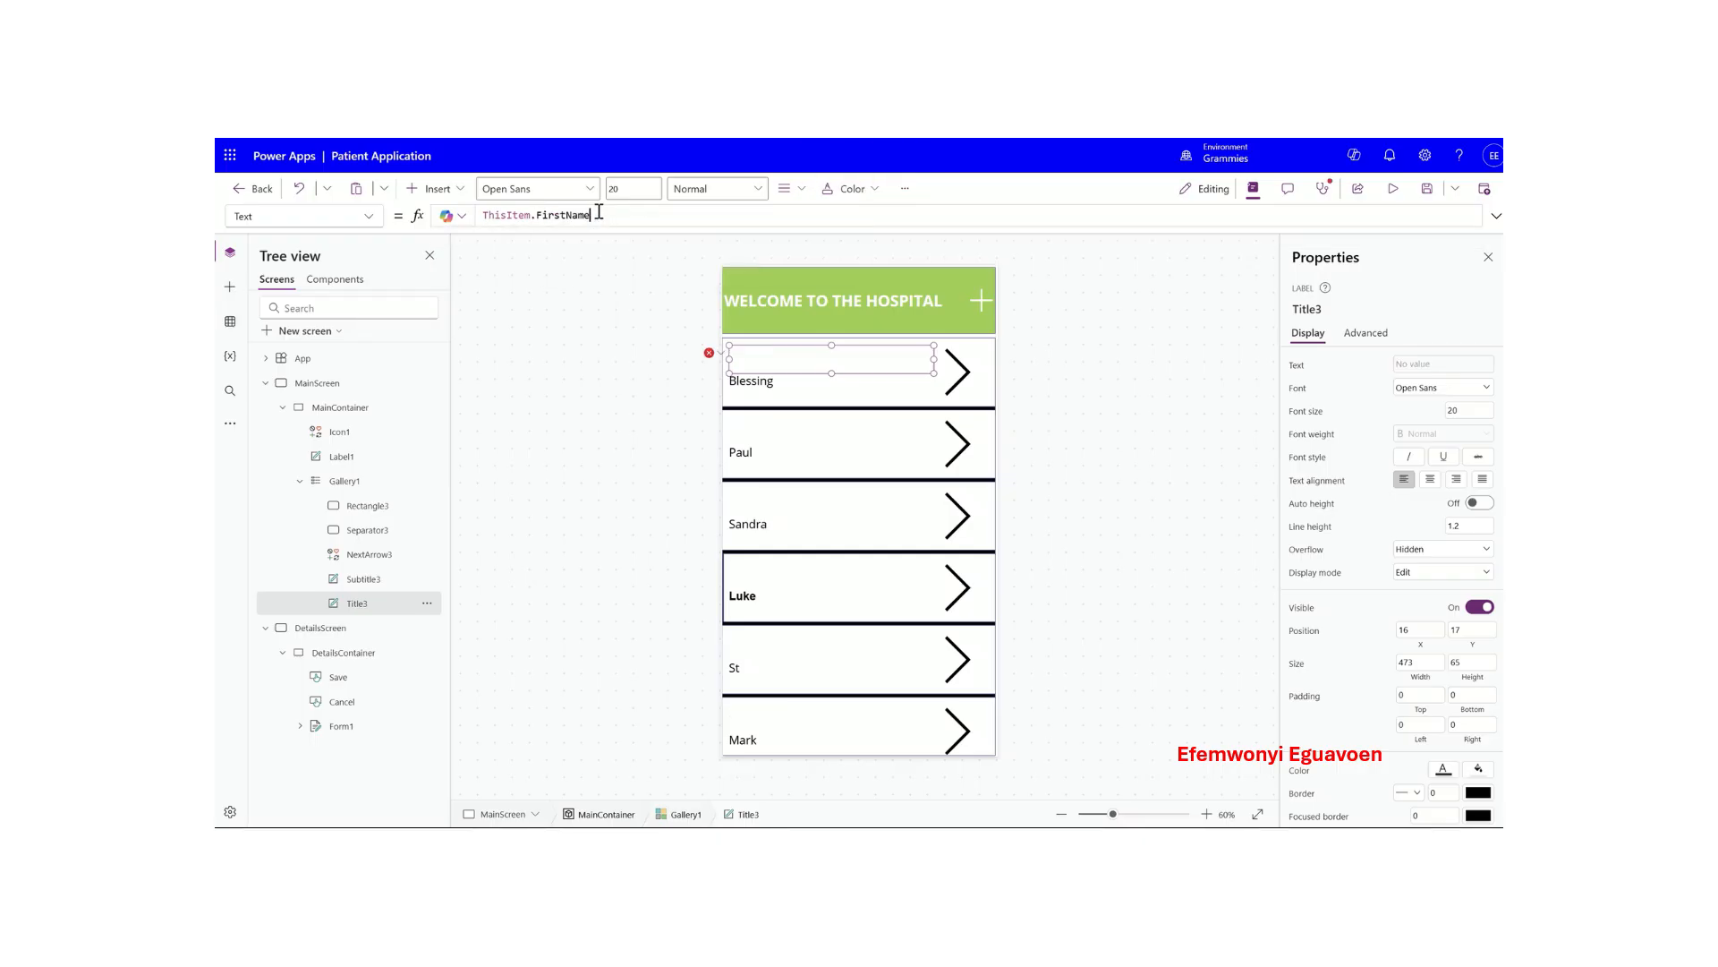
- Change the subtitle label's Text formula to ThisItem.LastName
click(777, 386)
click(607, 214)
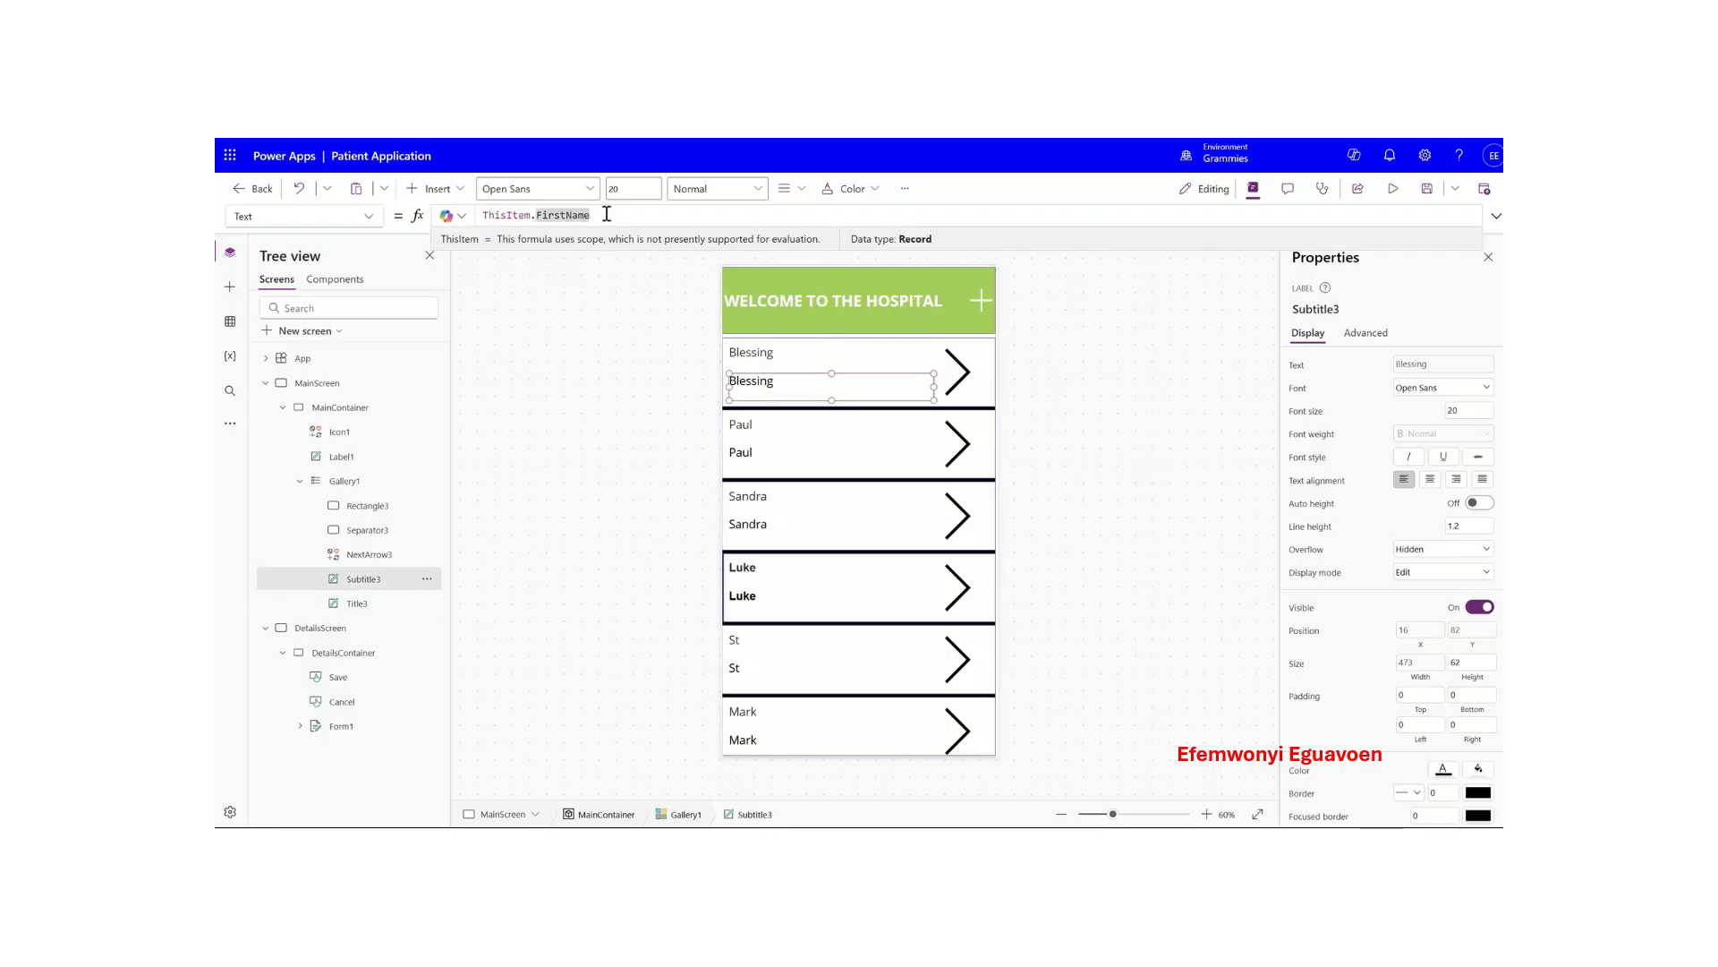
key(BackSpace)
key(BackSpace)
key(BackSpace)
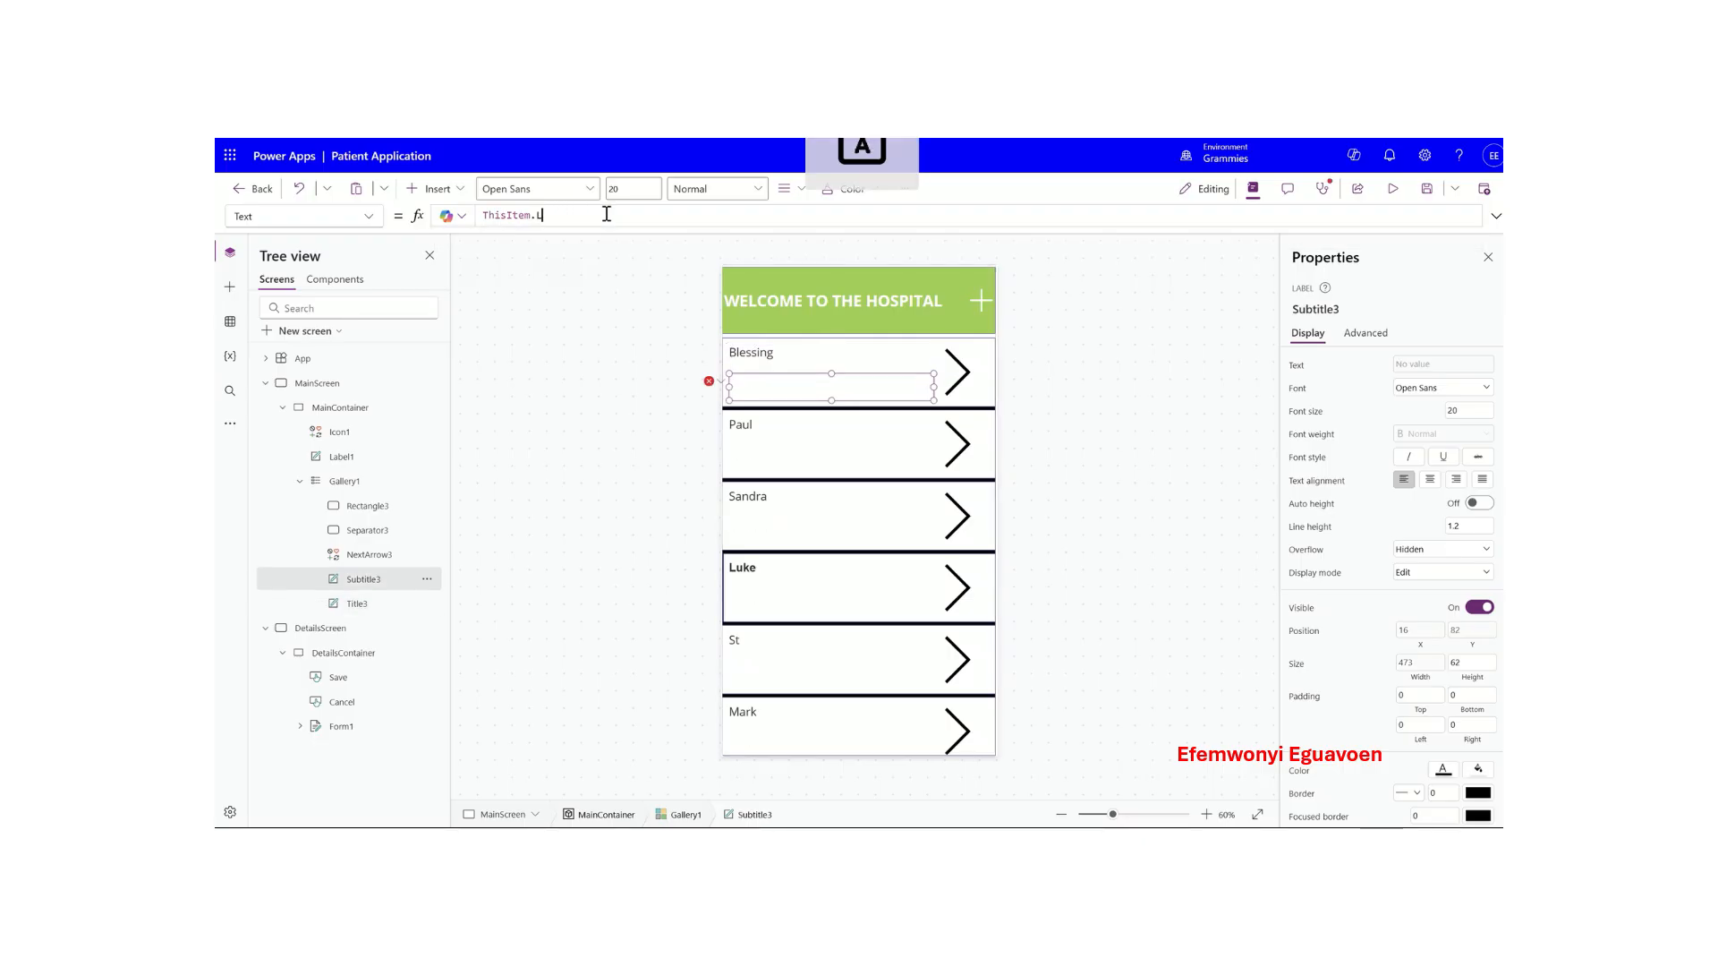
text(LastName)
key(Return)
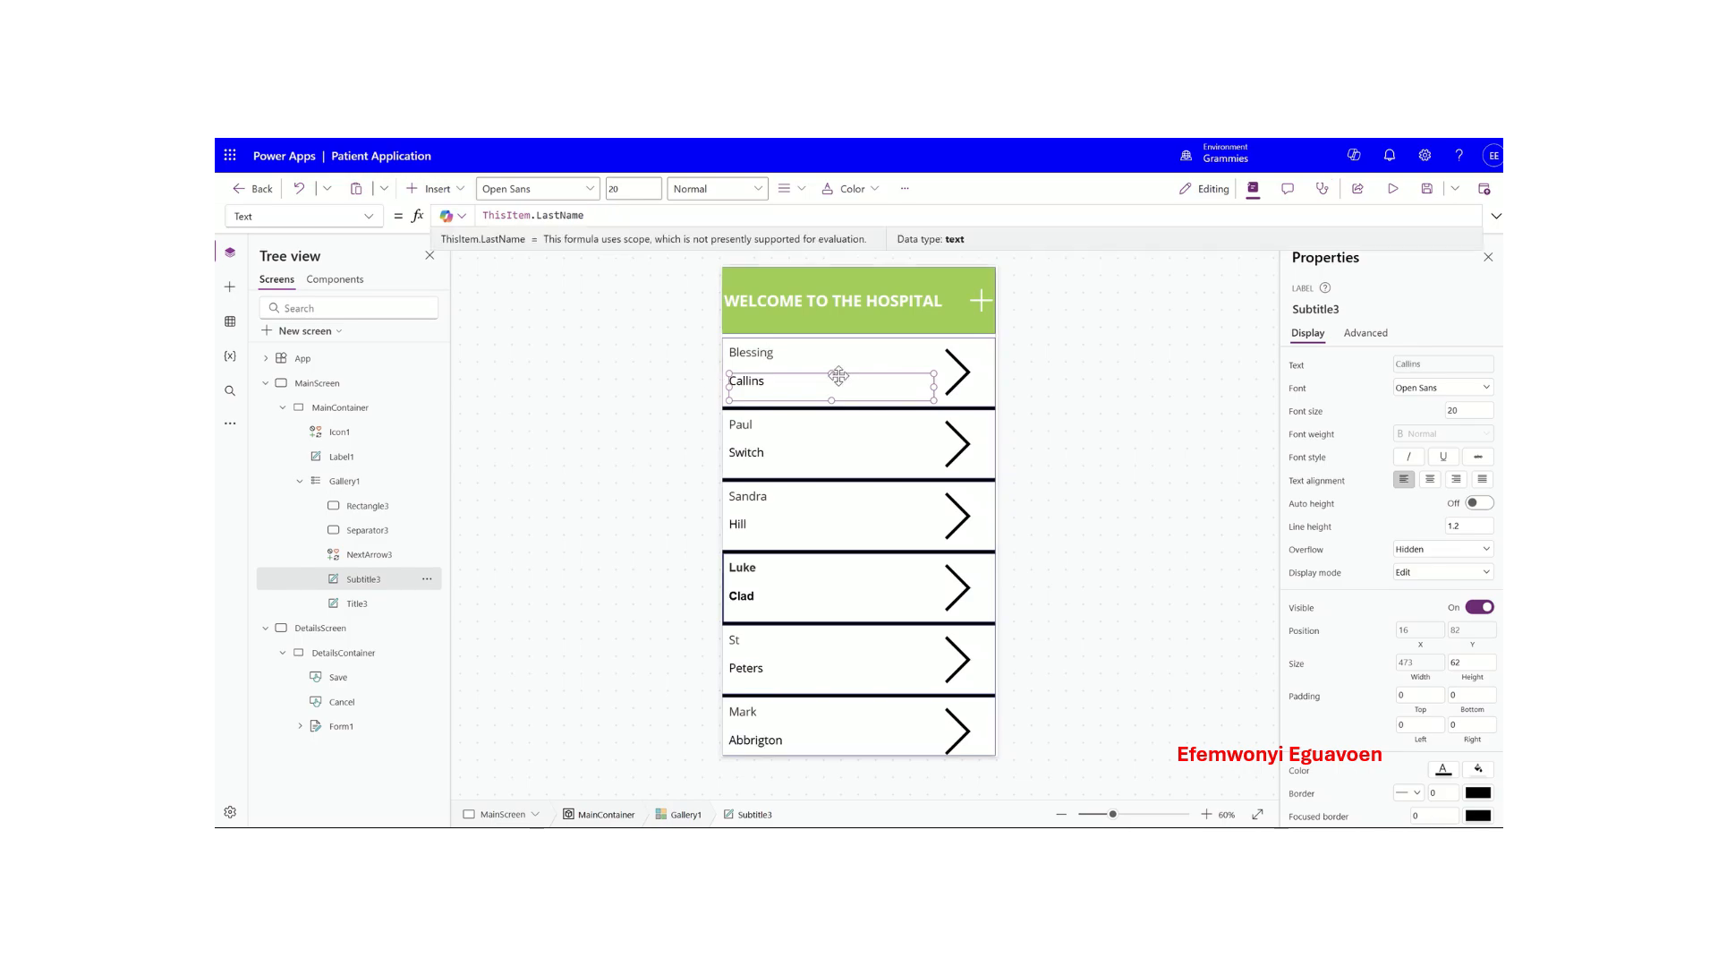
click(1070, 402)
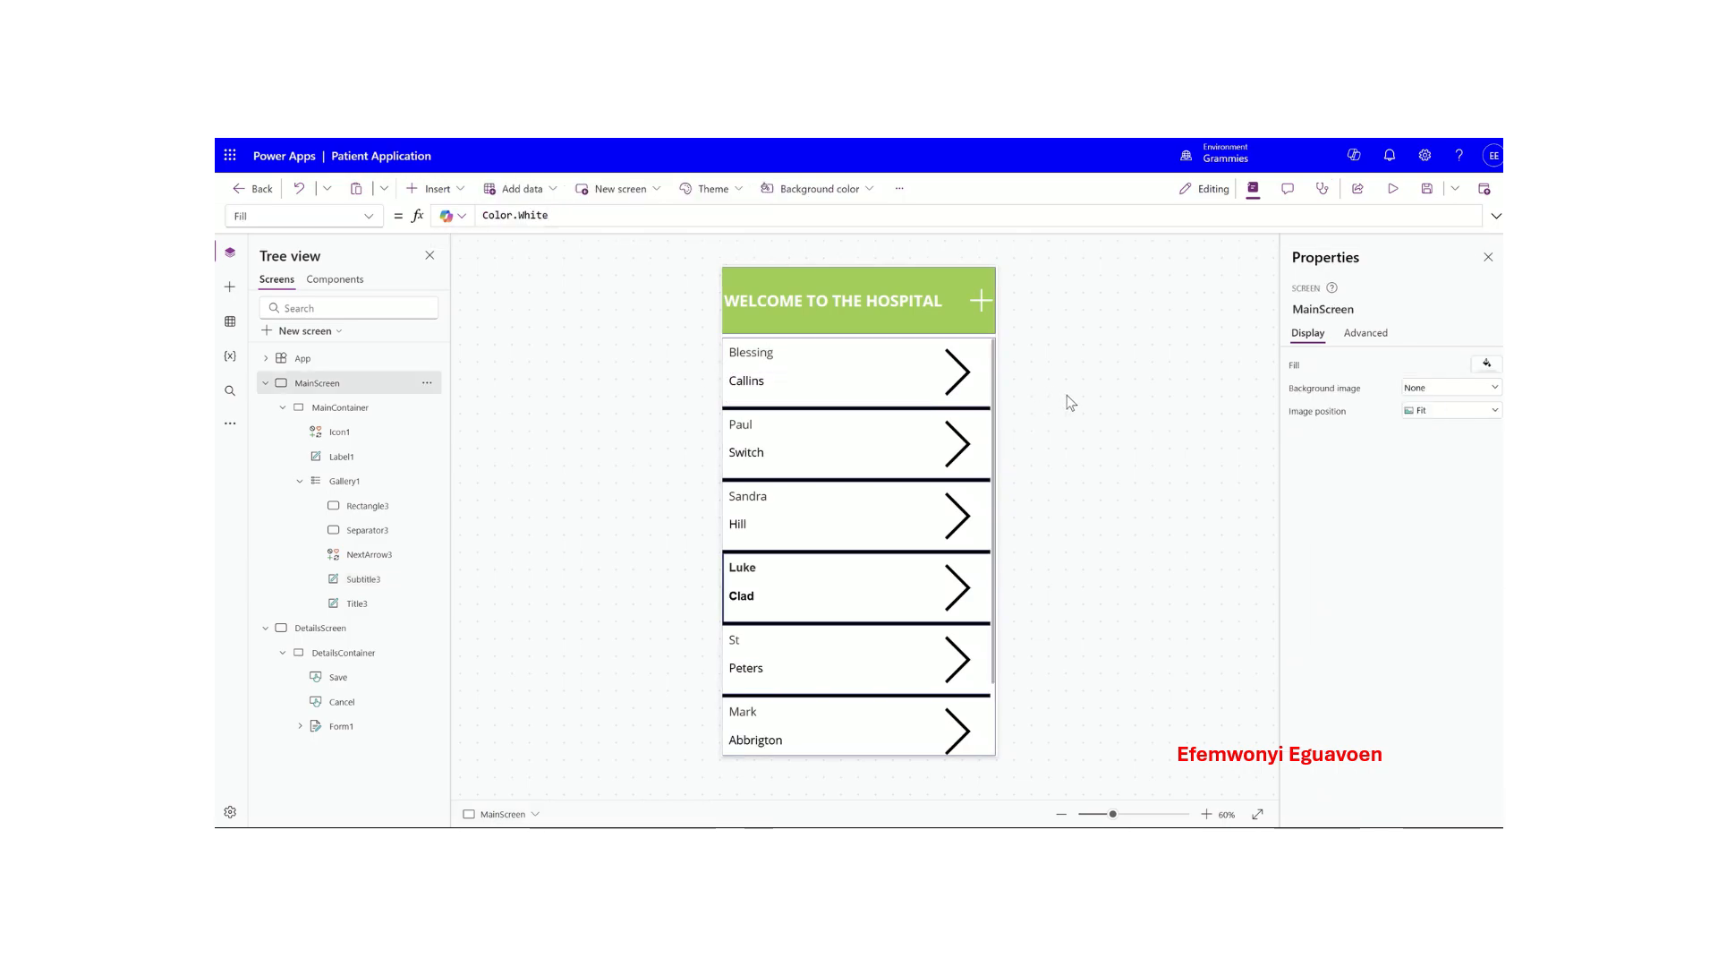
- Preview the app, view and cancel the first two patient records, then start a new record
click(1392, 189)
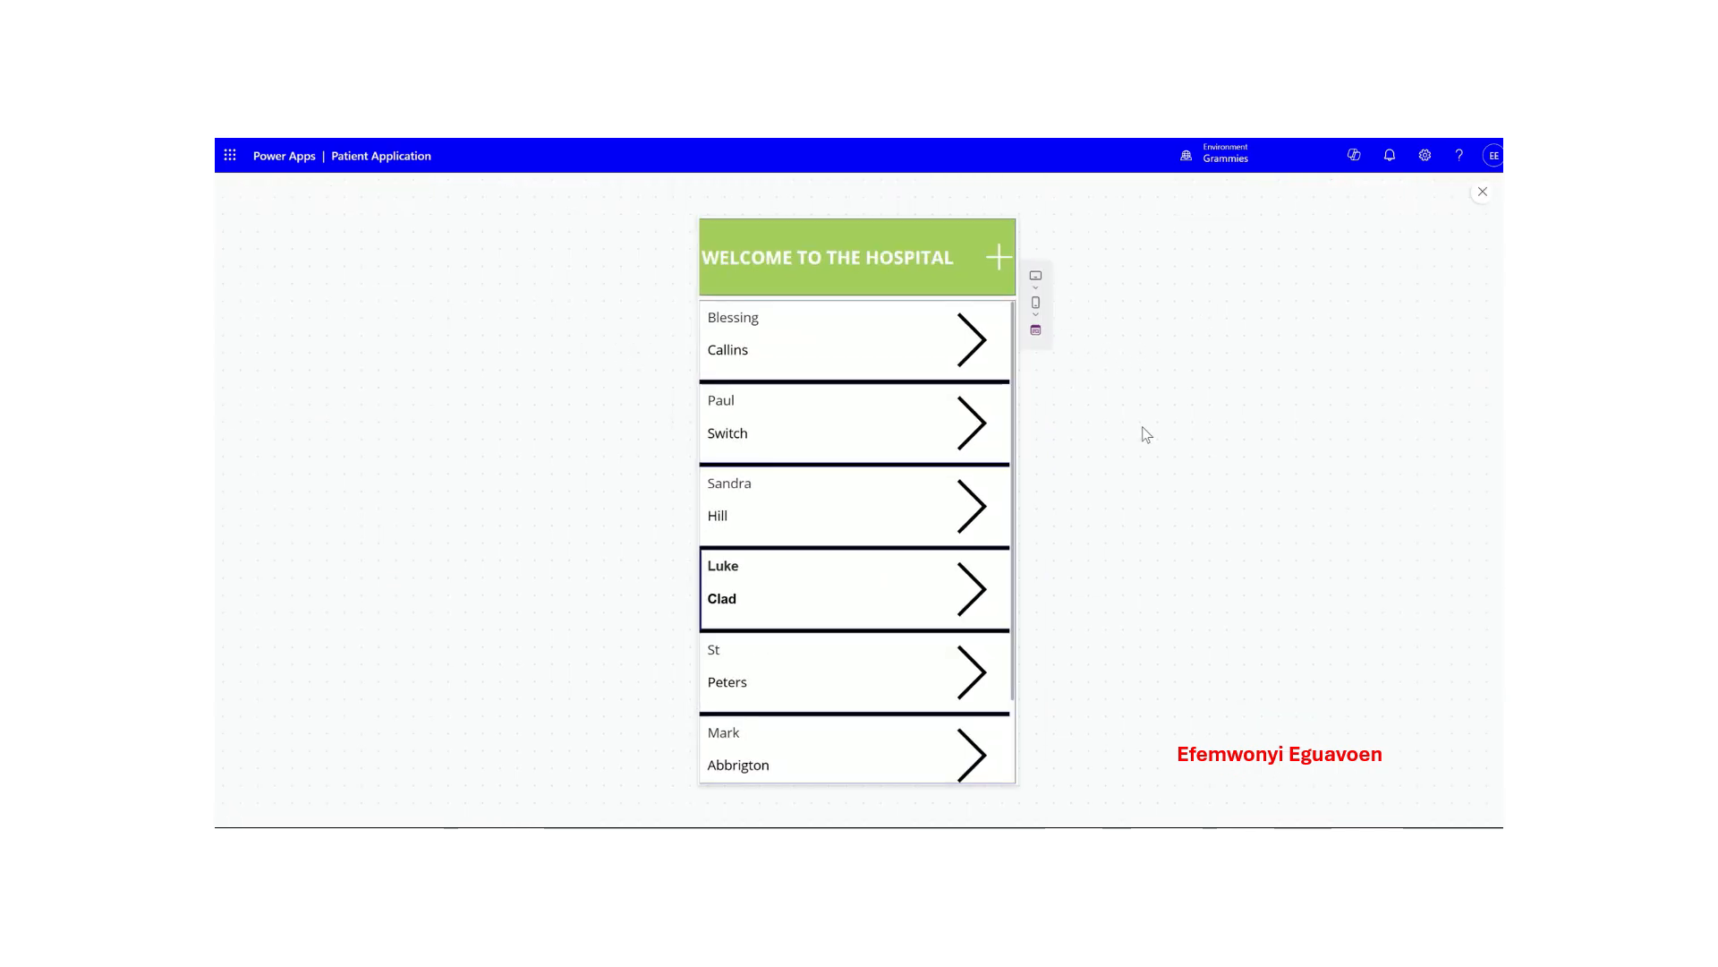
click(832, 365)
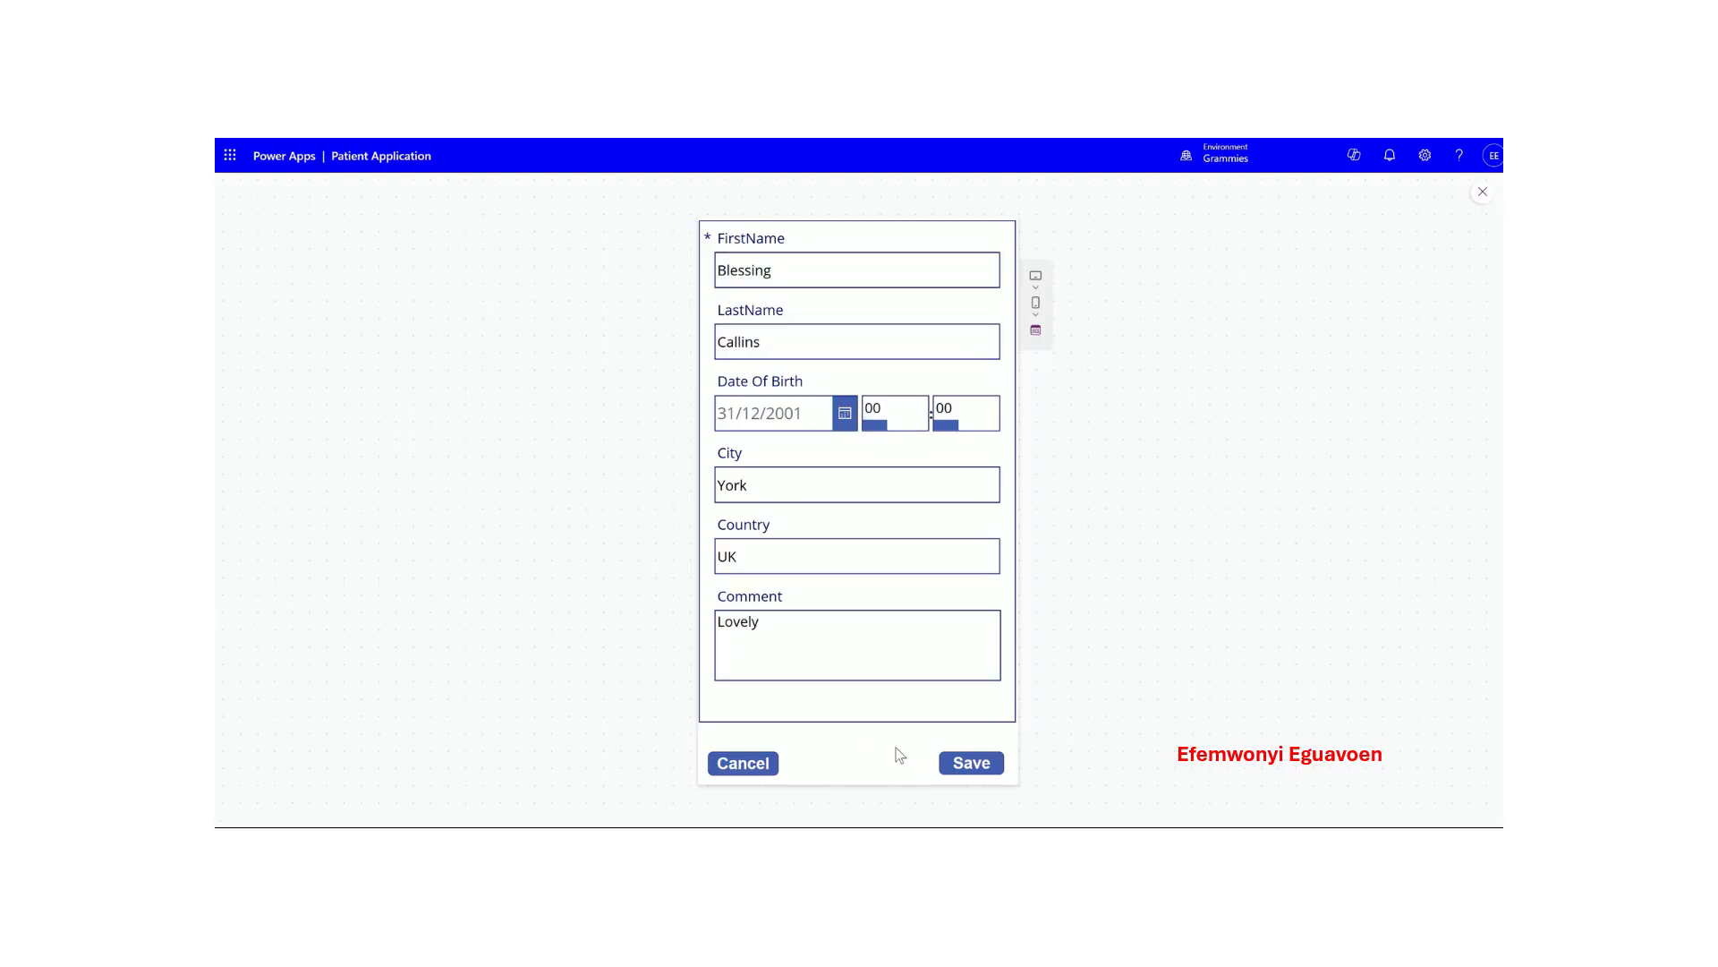
click(743, 763)
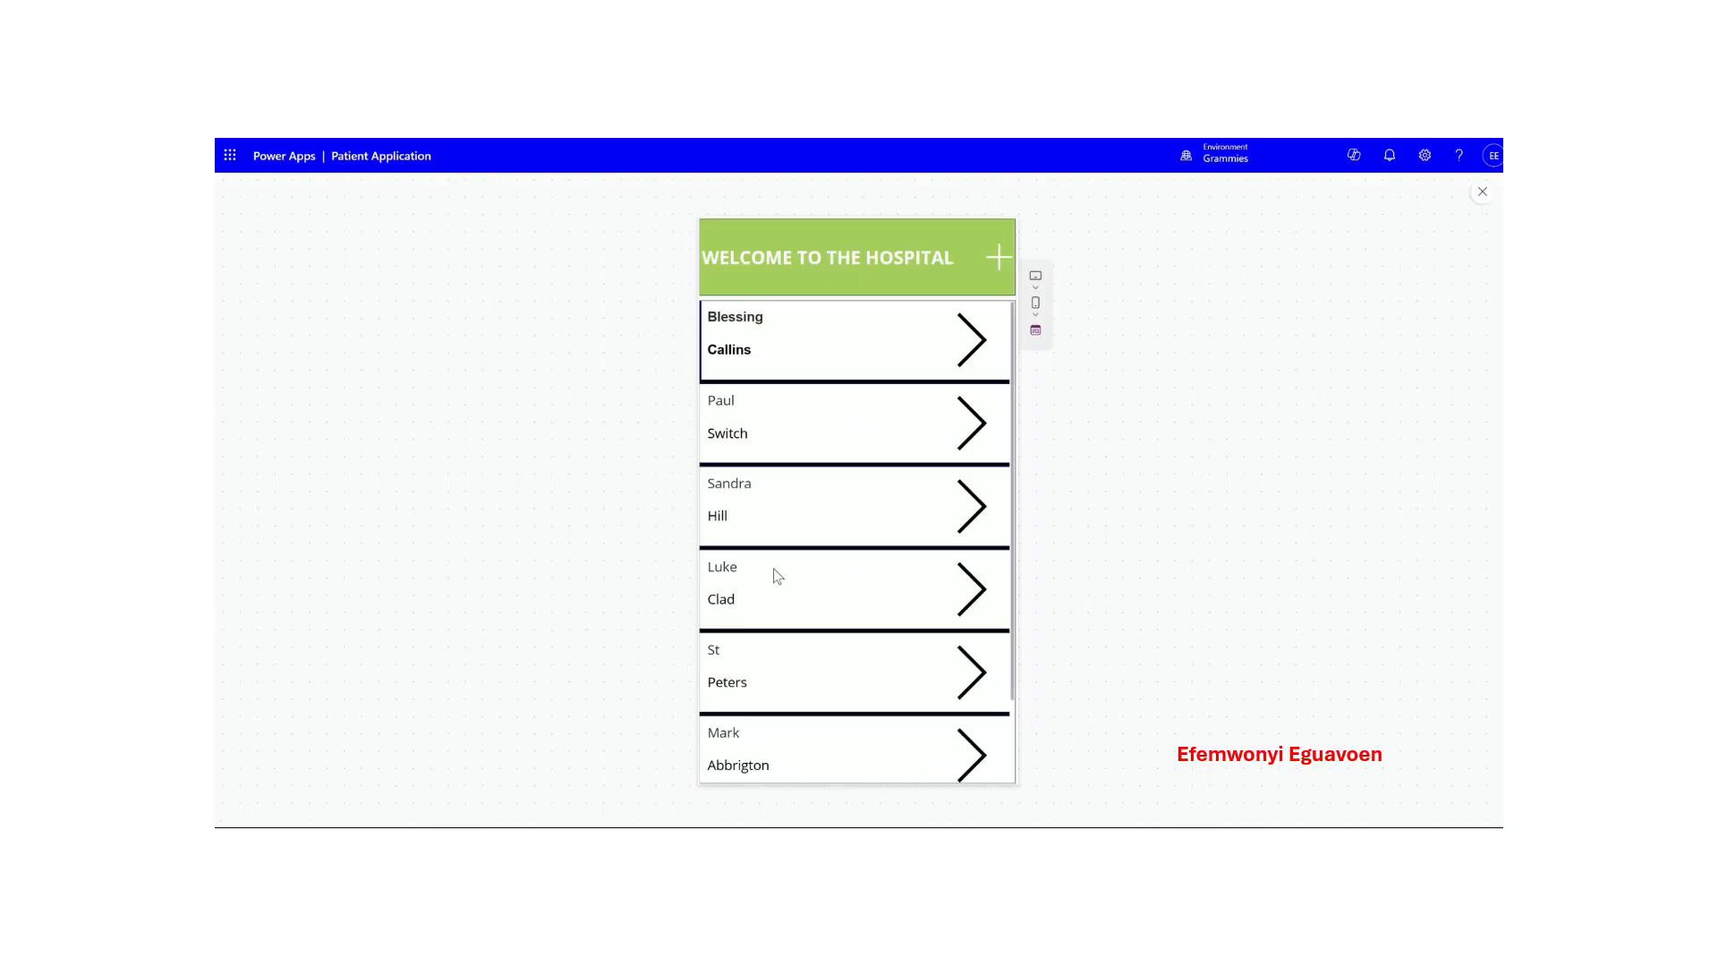
click(805, 439)
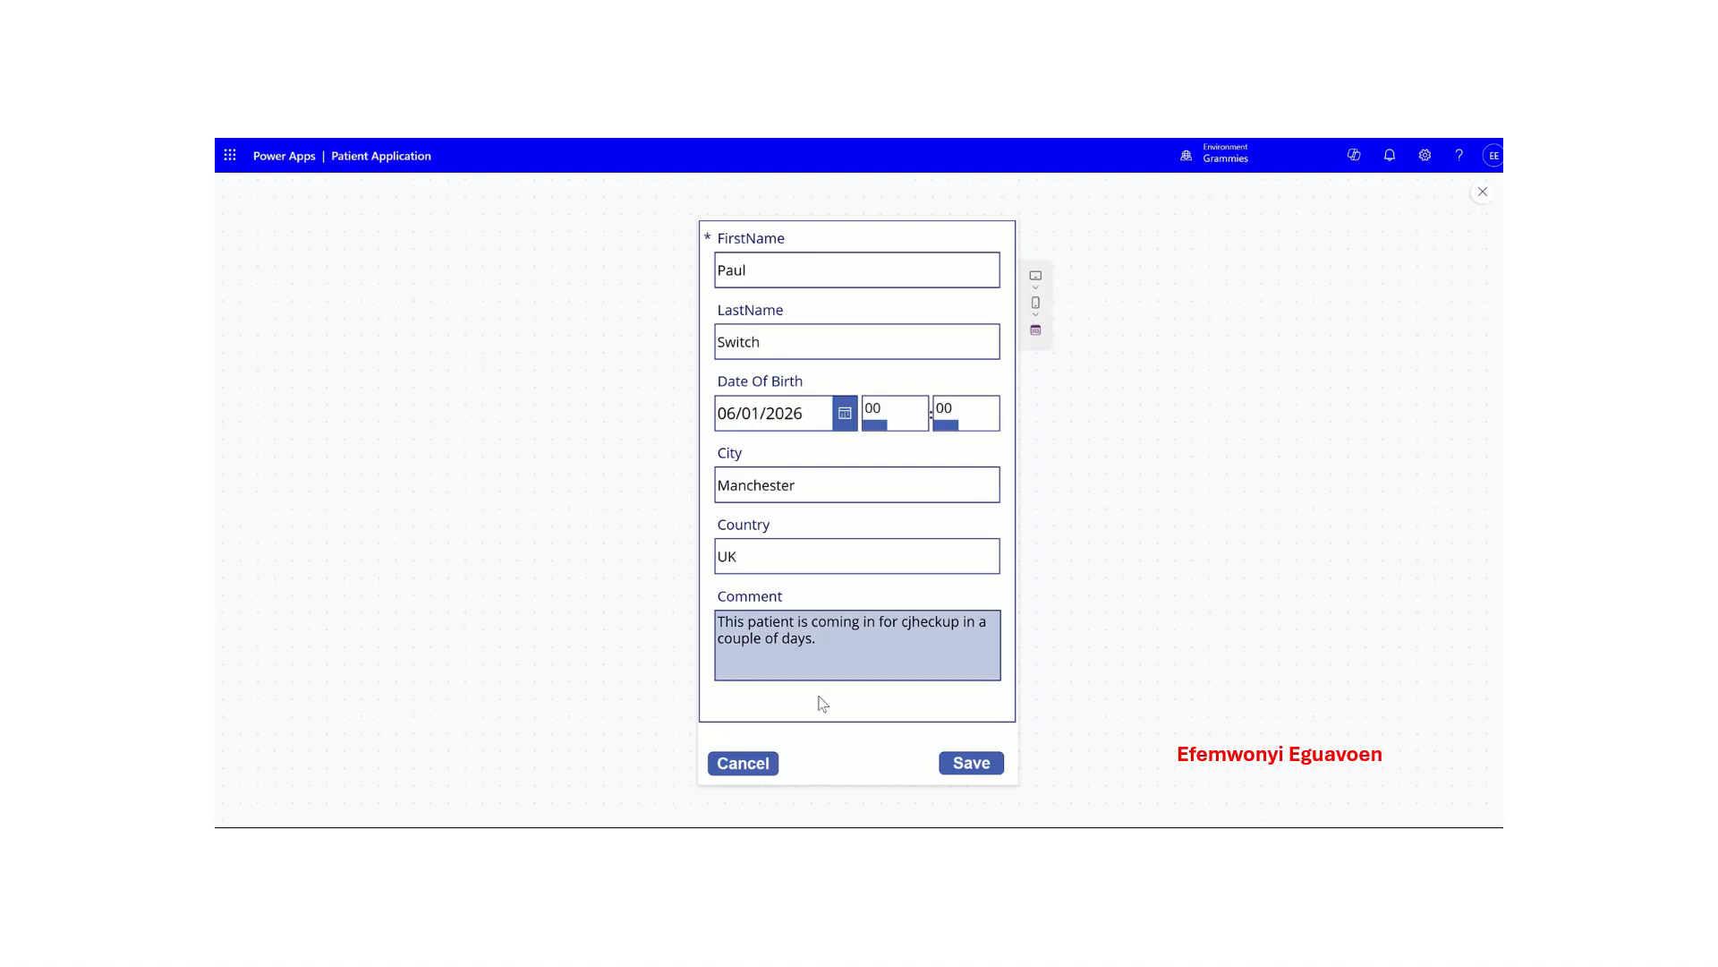
click(759, 766)
click(1003, 259)
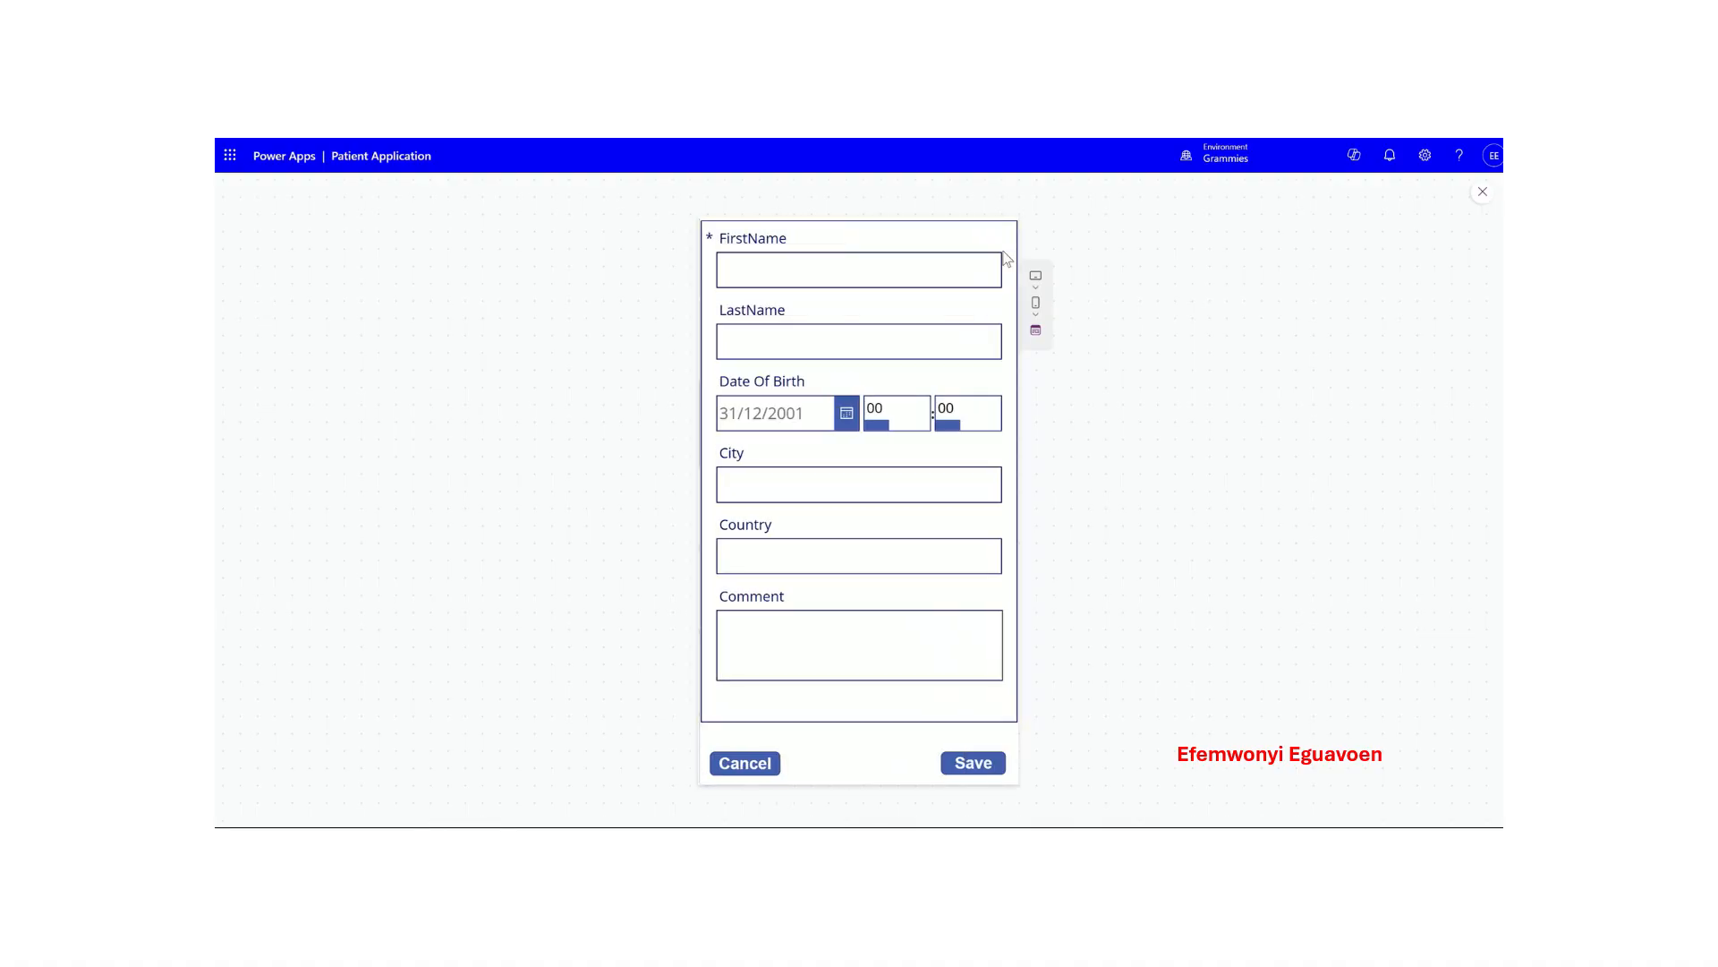
- Enter the patient's first and last name in the new form
click(775, 280)
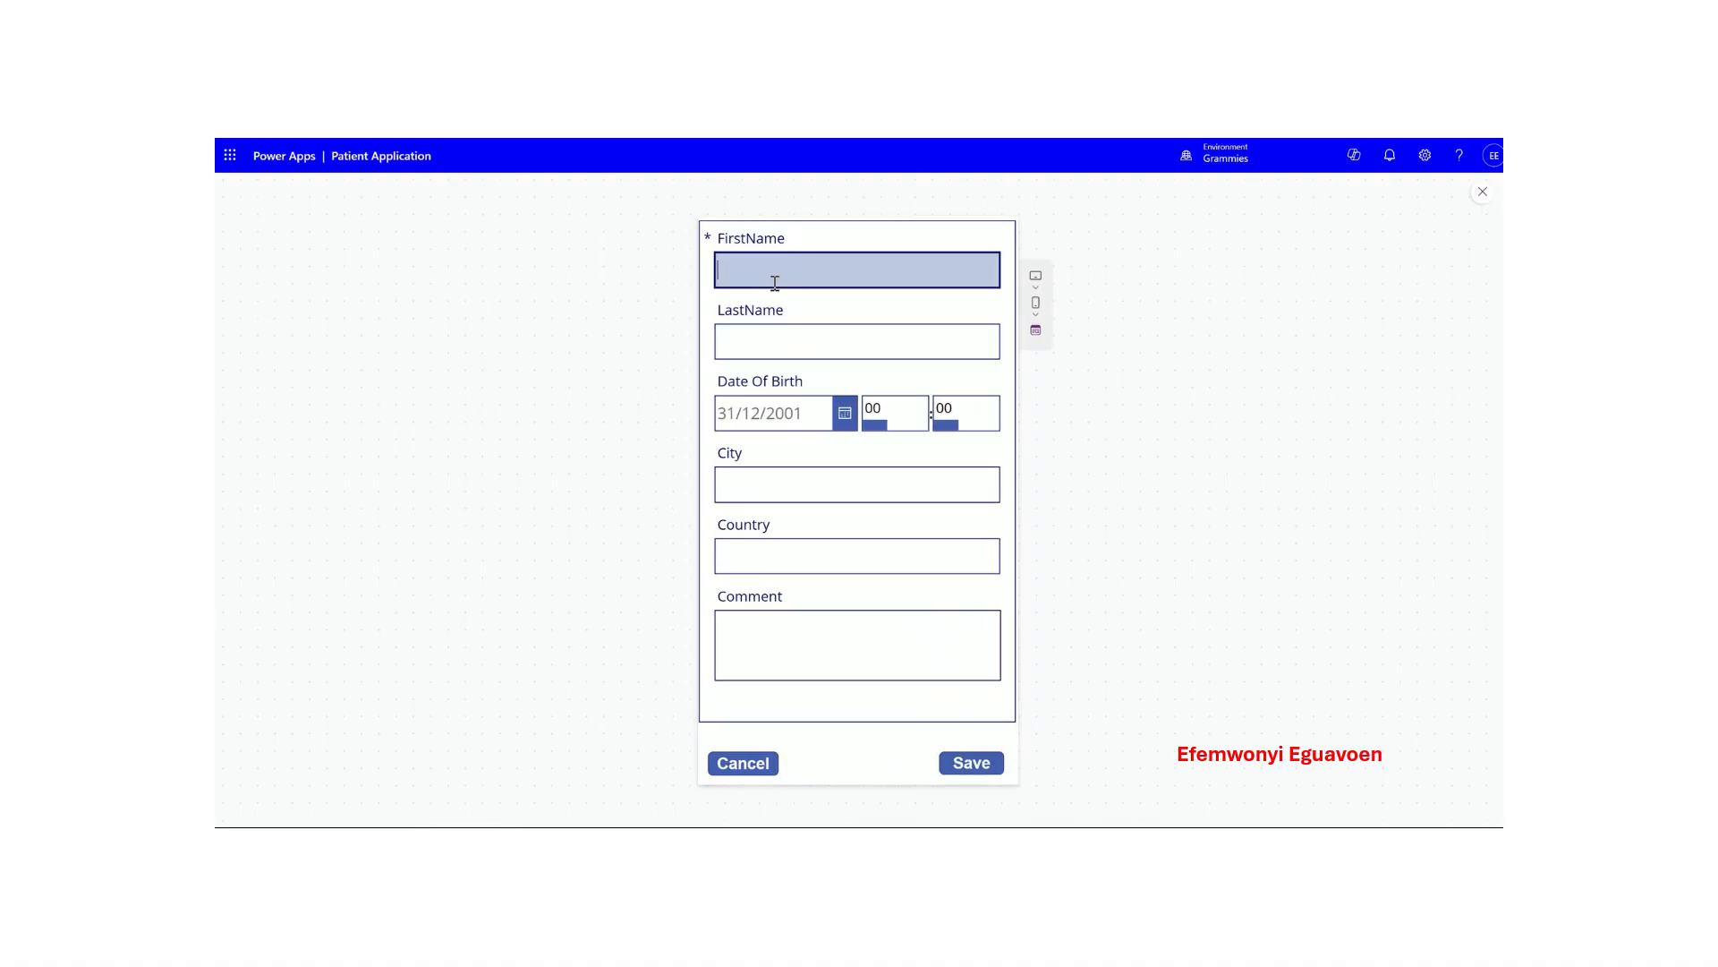
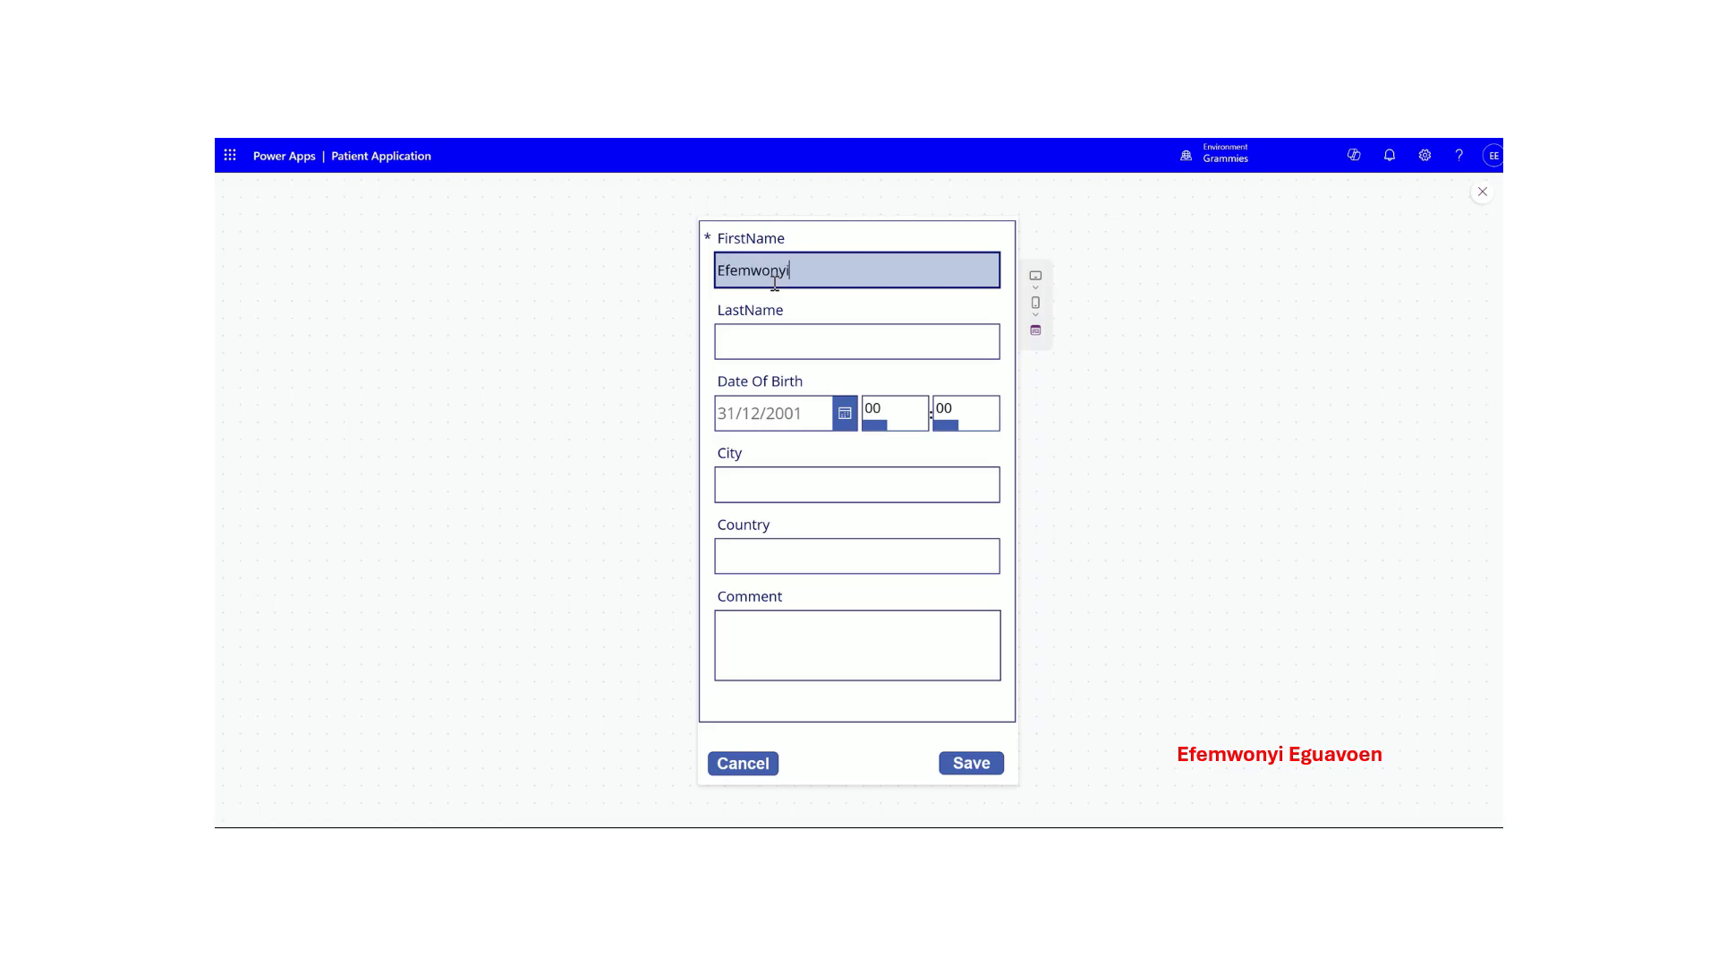
key(Tab)
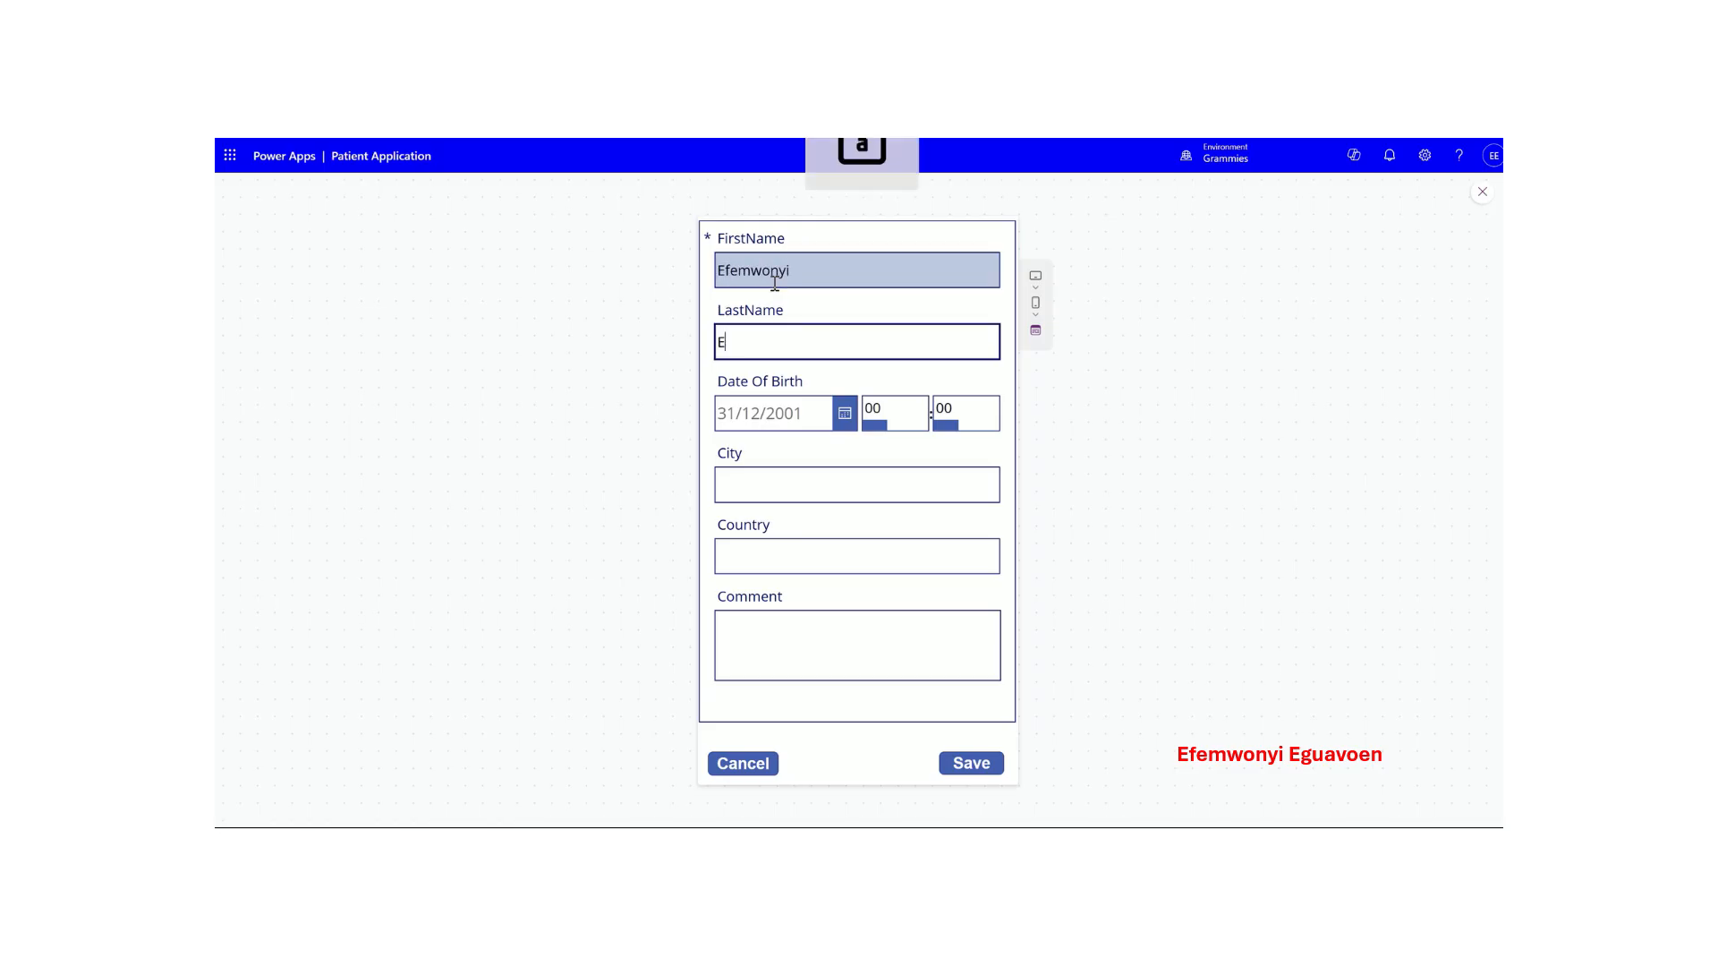
key(Tab)
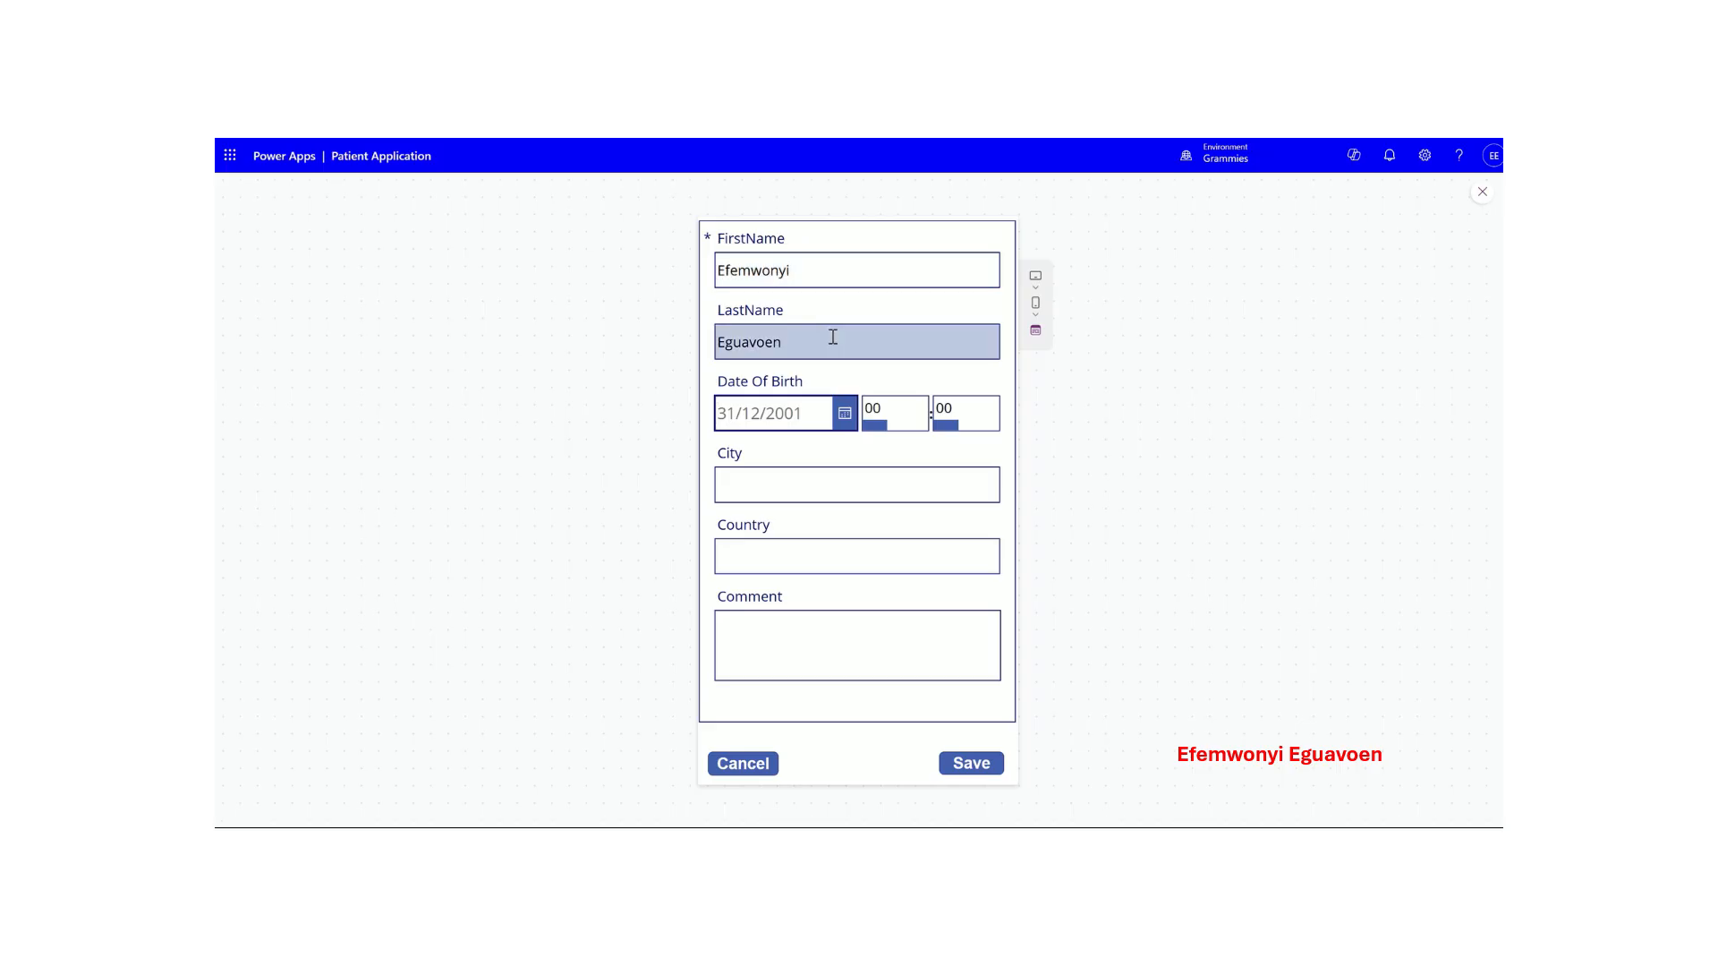
- Pick 9 March 2010 as the date of birth, save, and return to the gallery
click(845, 414)
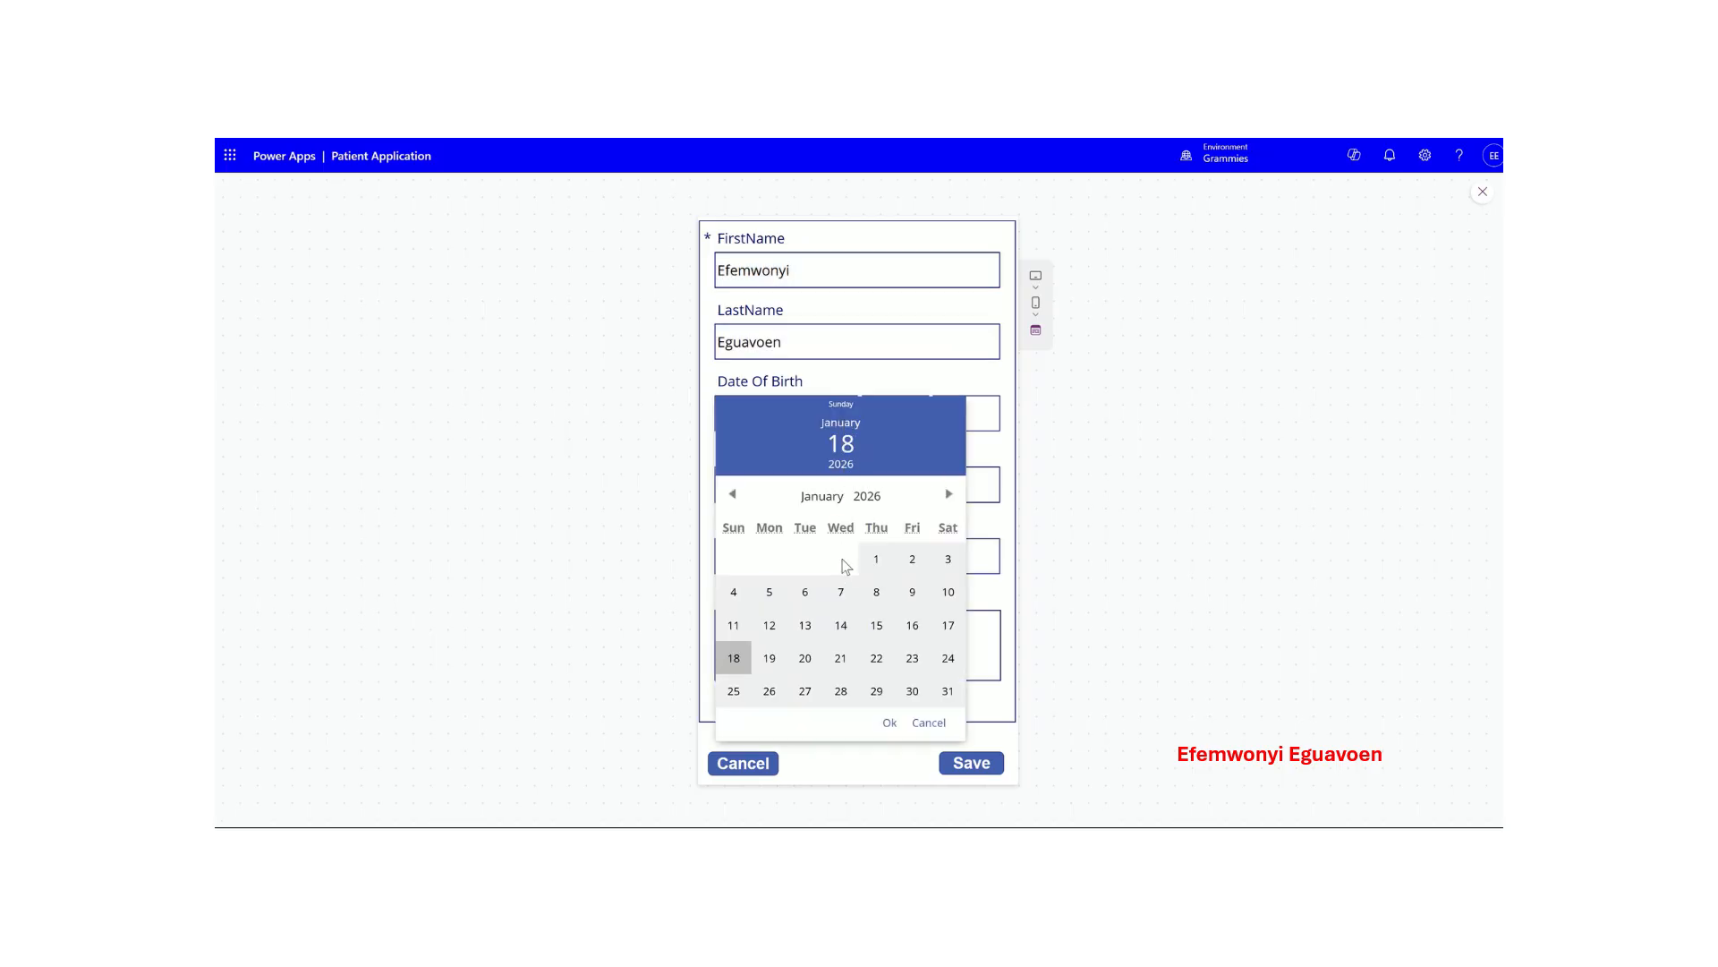
click(733, 495)
click(734, 495)
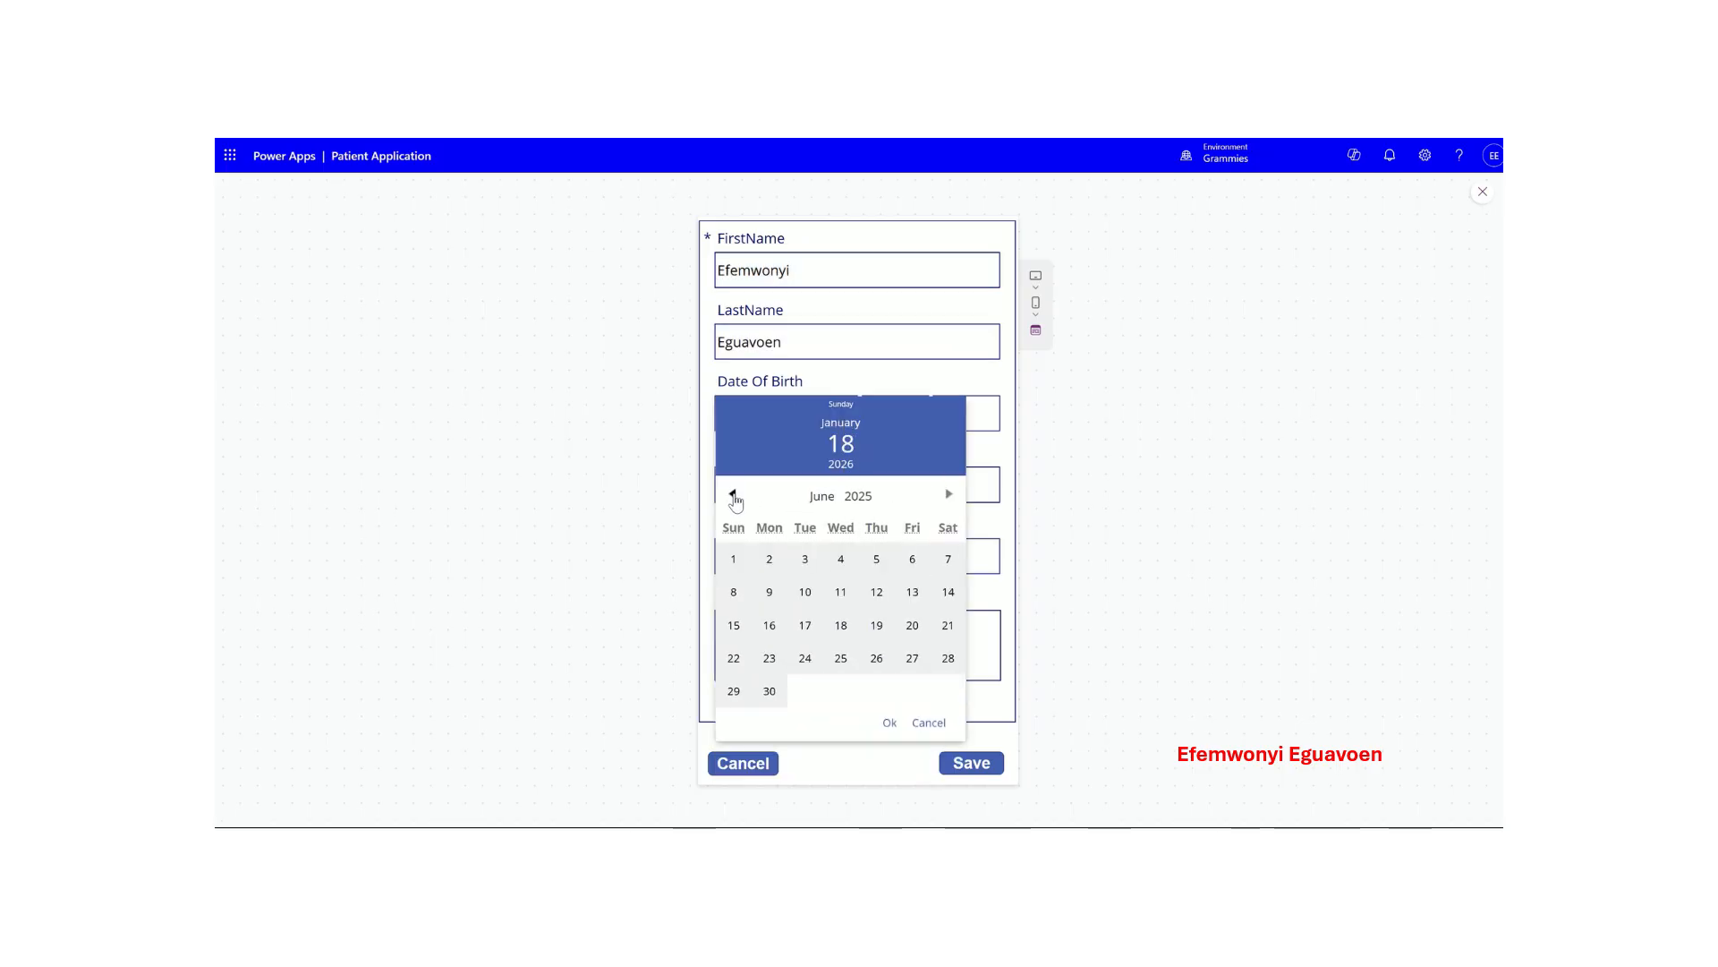
click(734, 495)
click(734, 495)
click(865, 498)
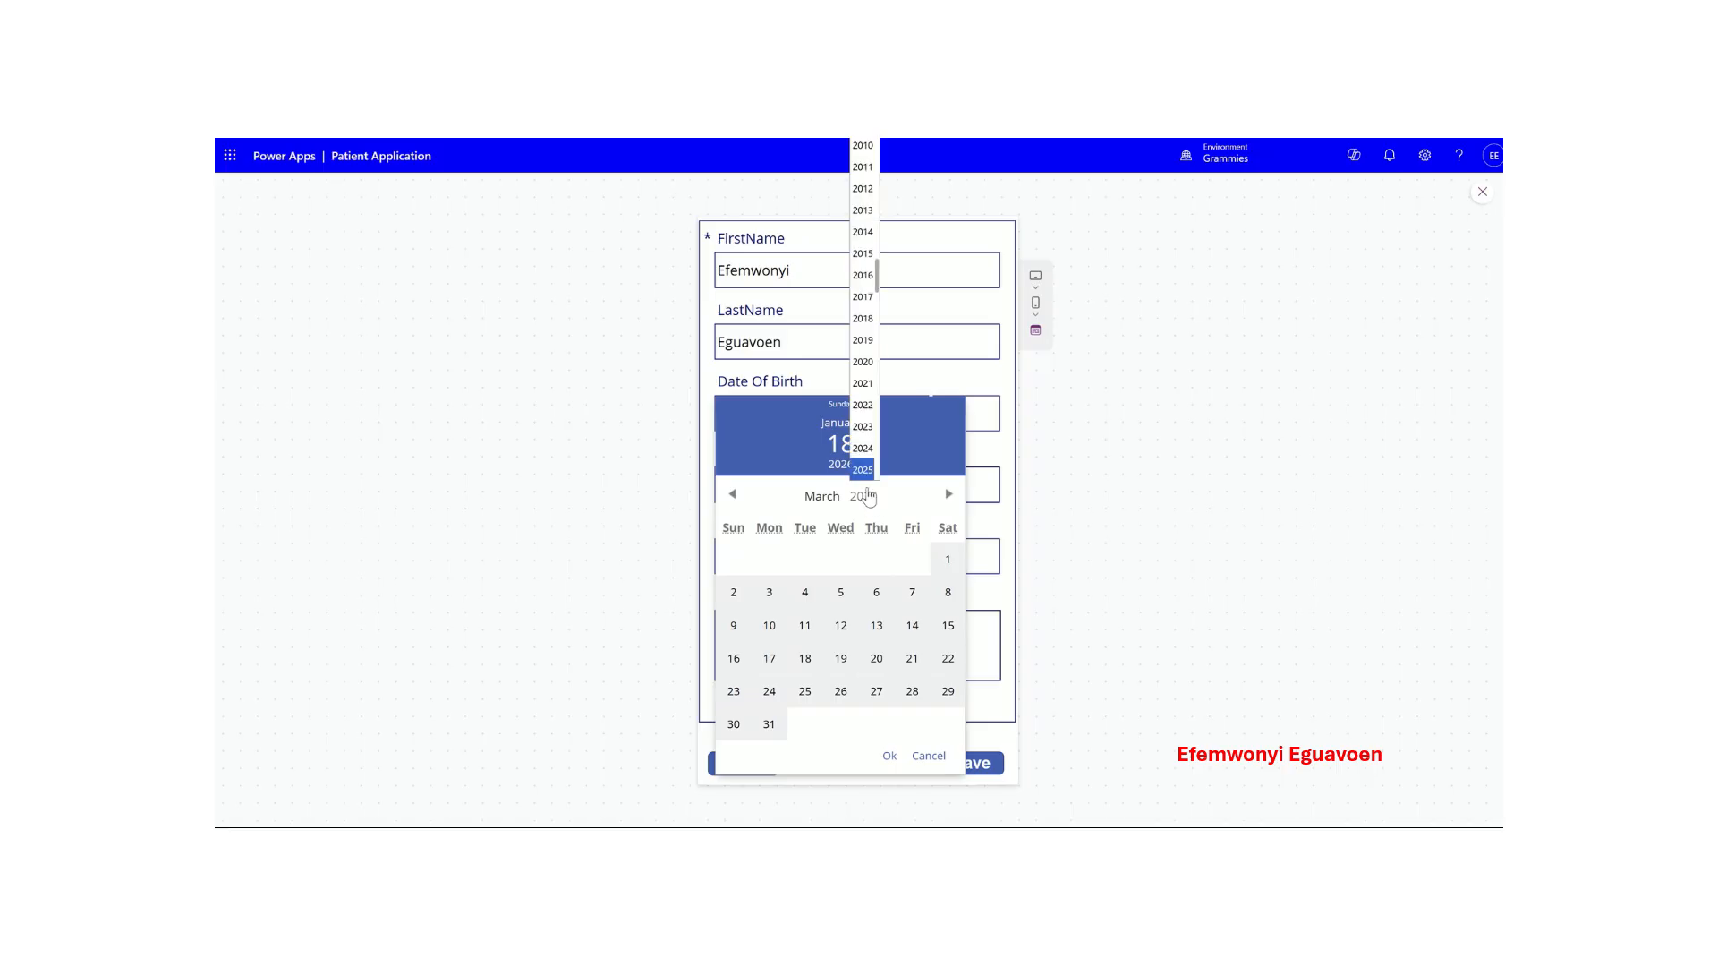
click(865, 150)
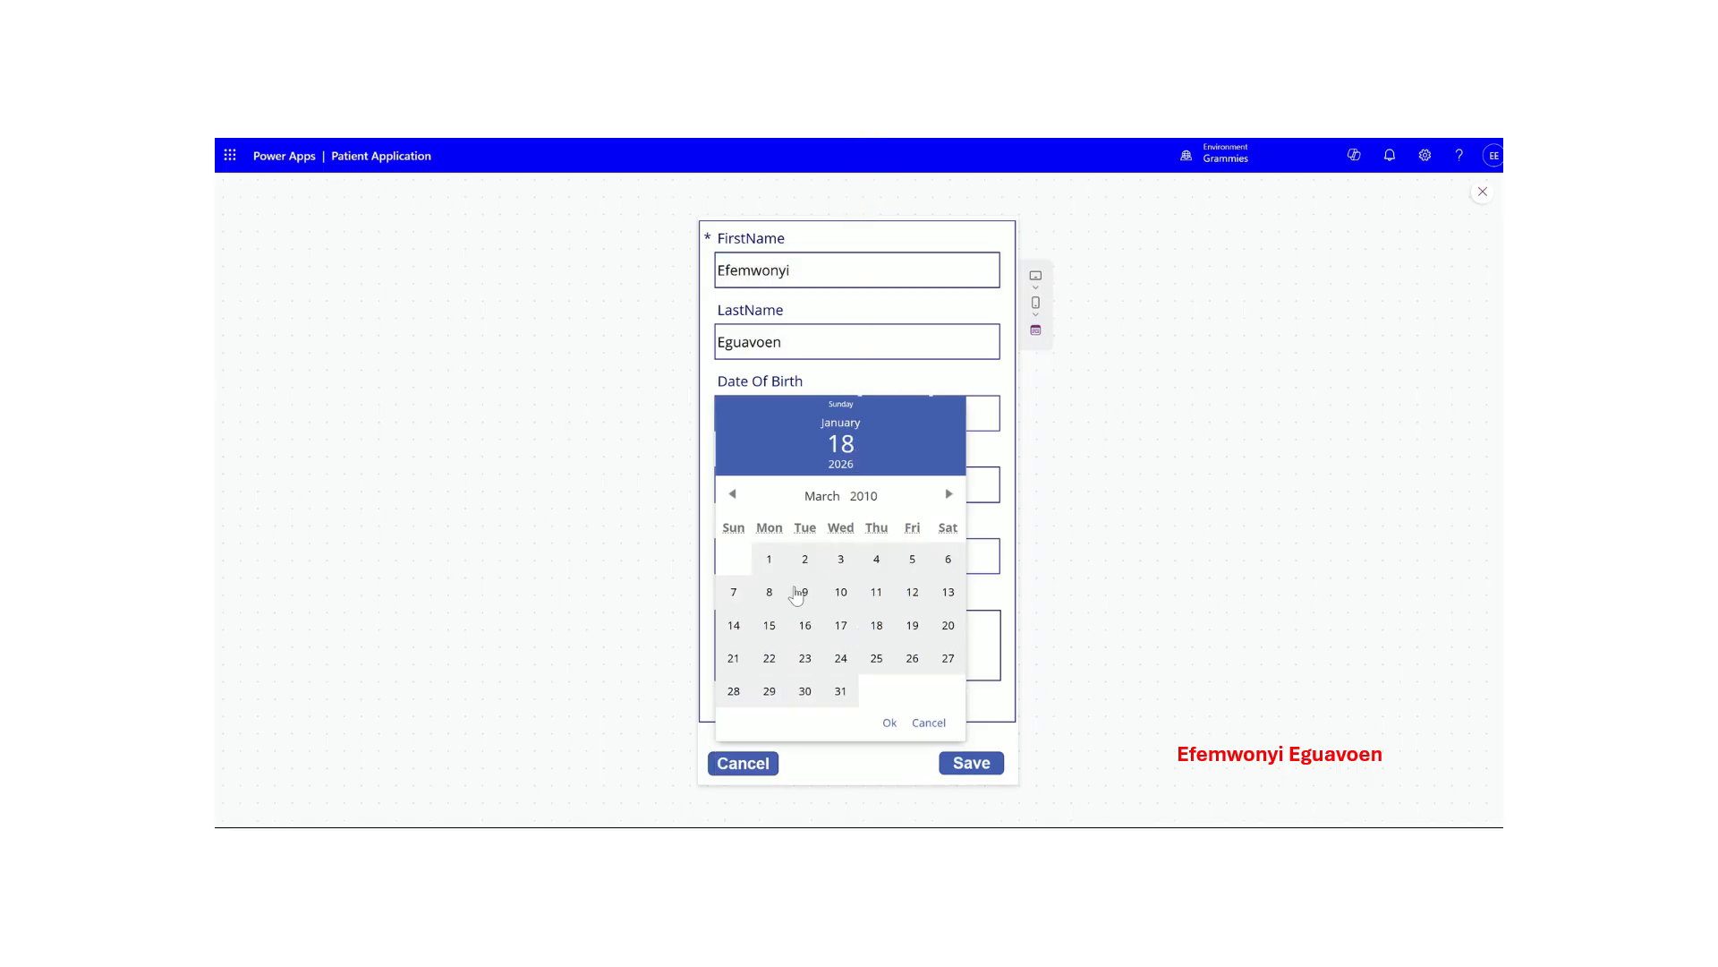
click(805, 592)
click(960, 768)
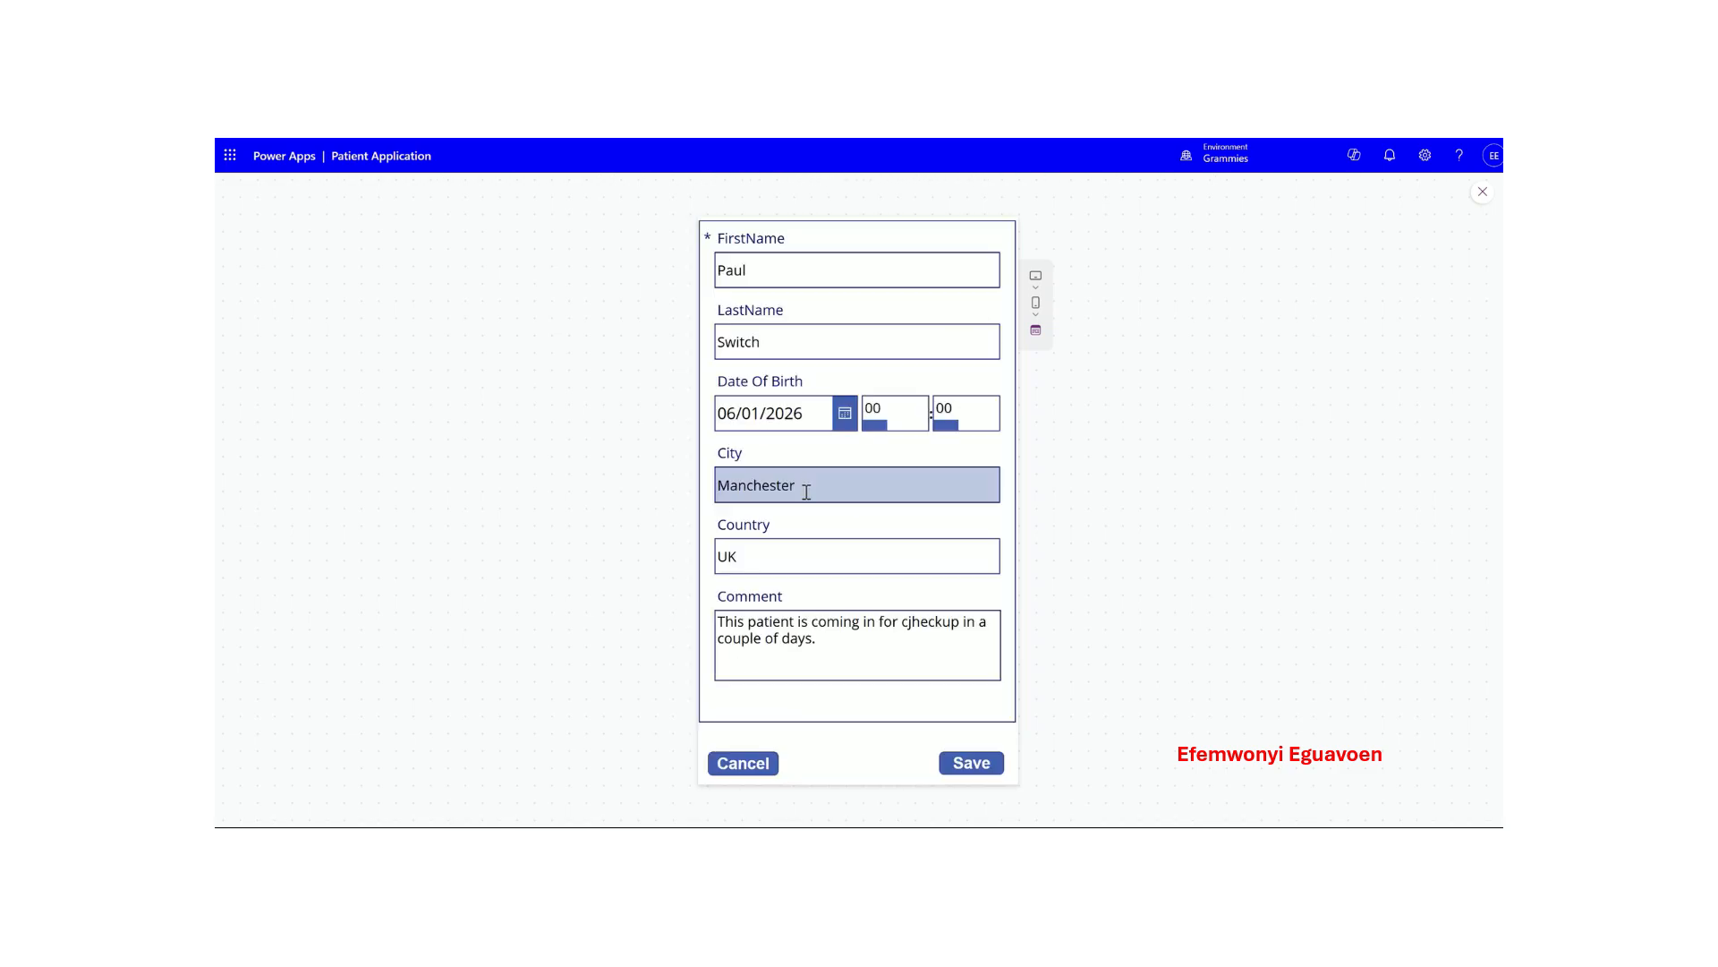
click(749, 766)
- Start a new patient record and enter the patient's first and last name
click(998, 258)
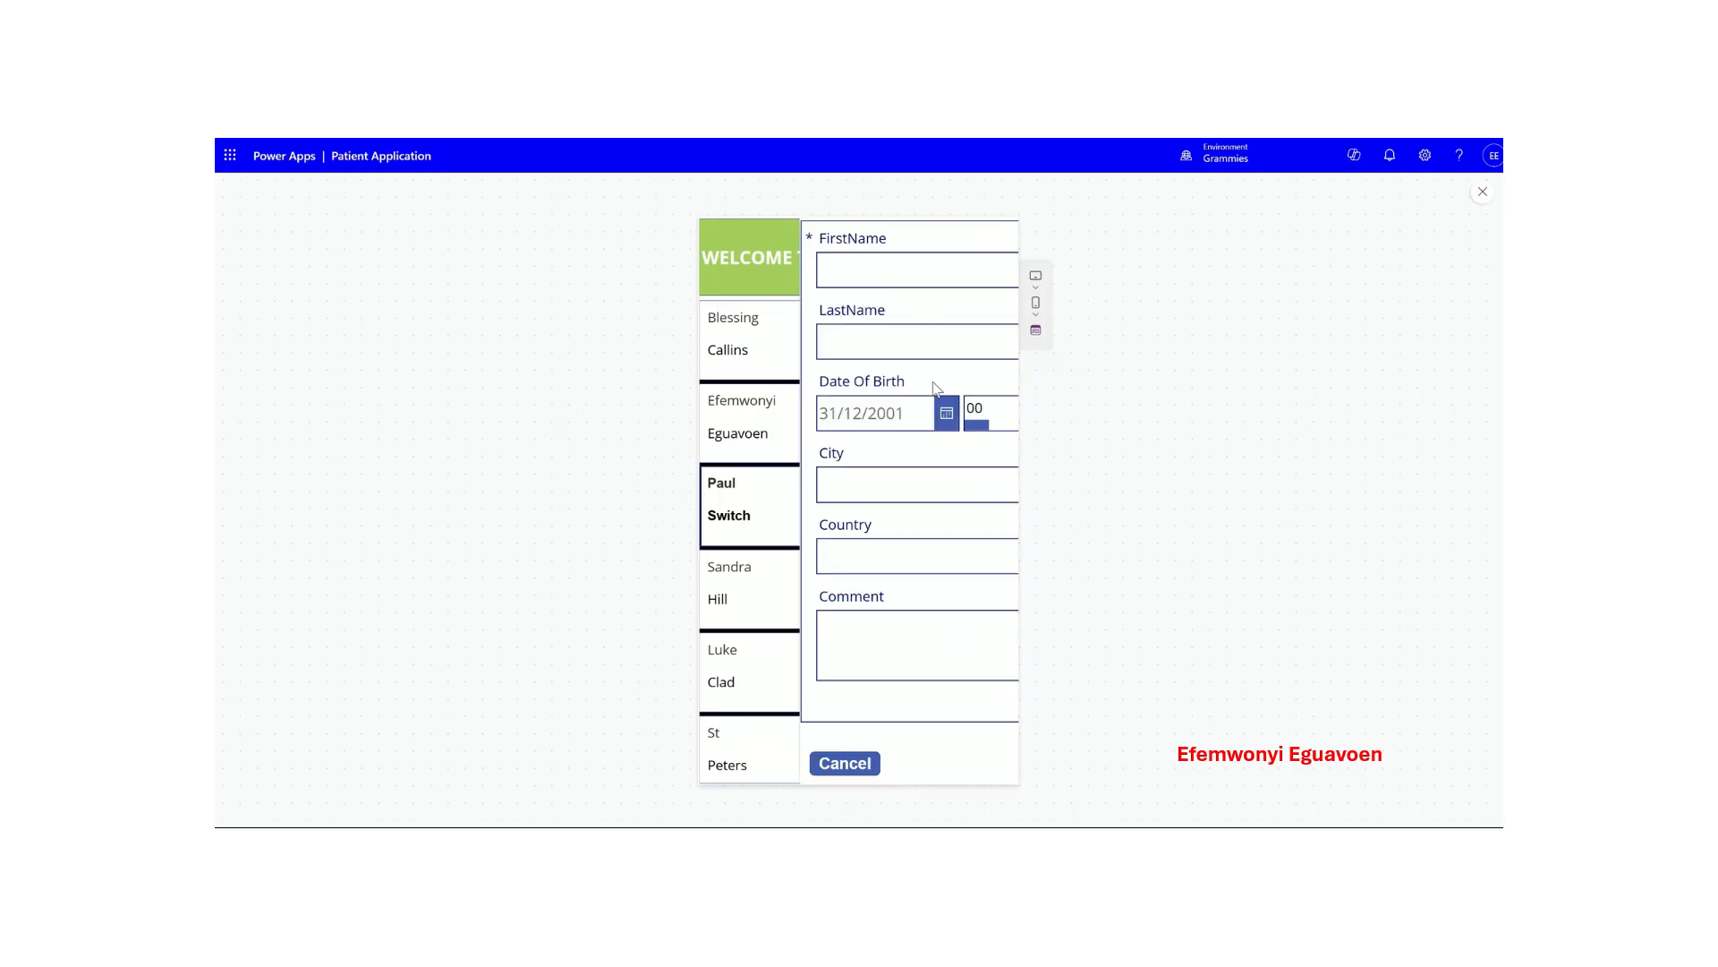
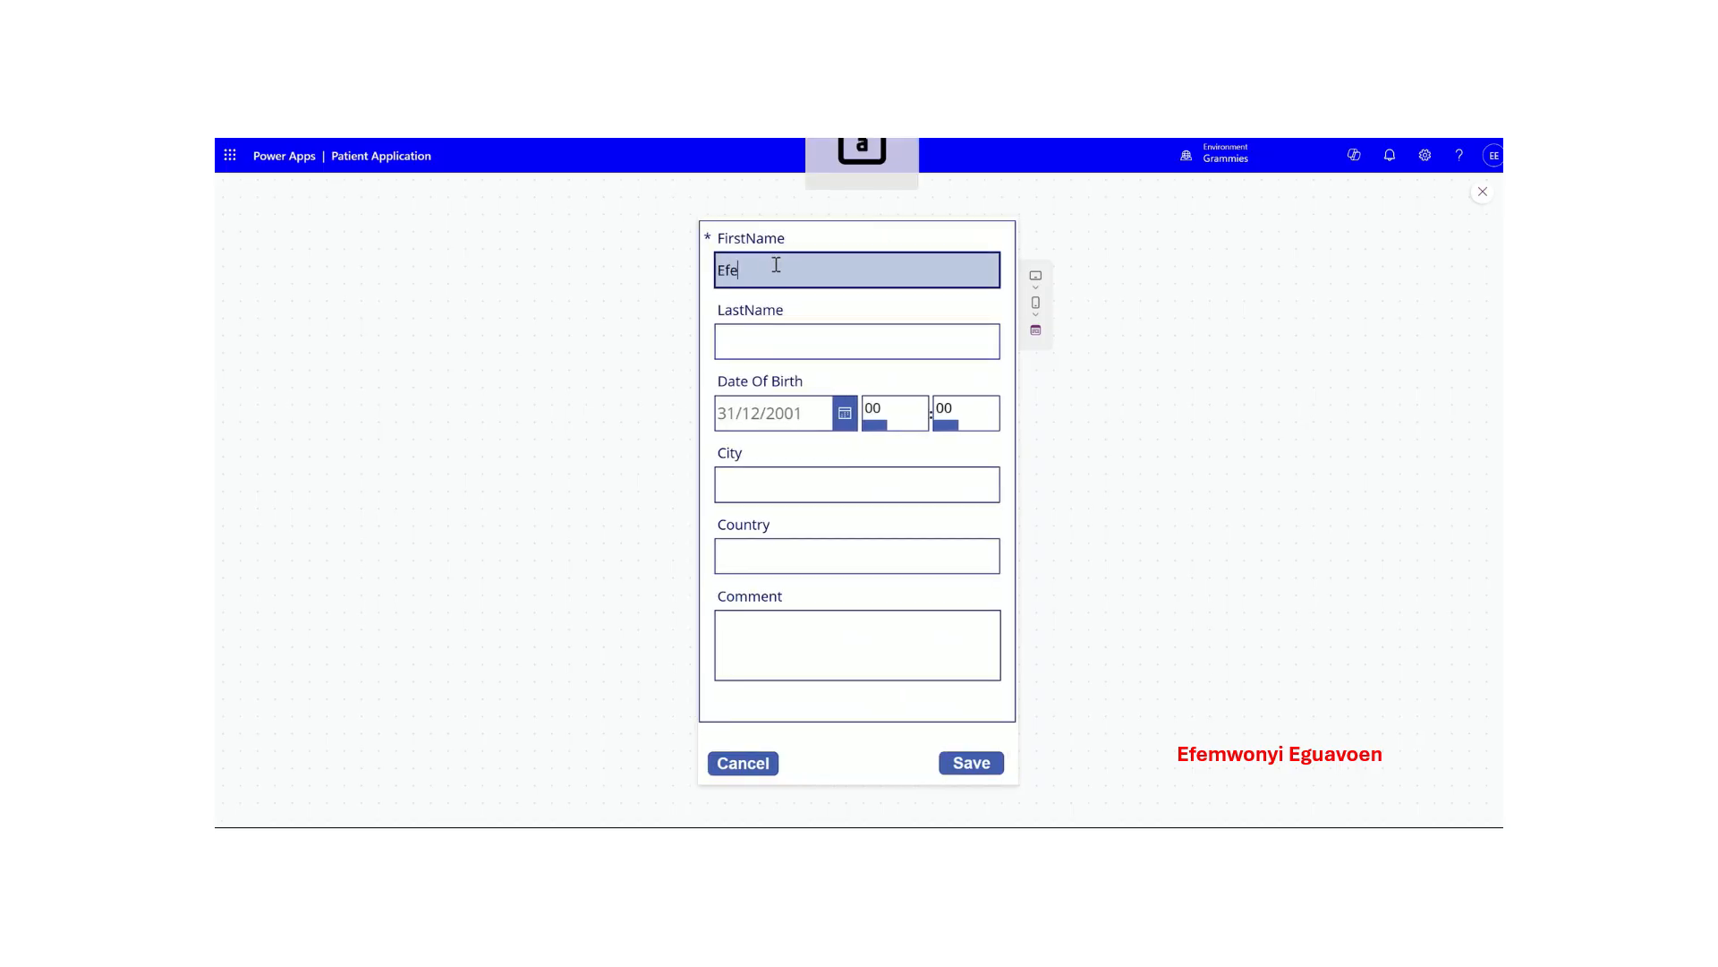
key(Tab)
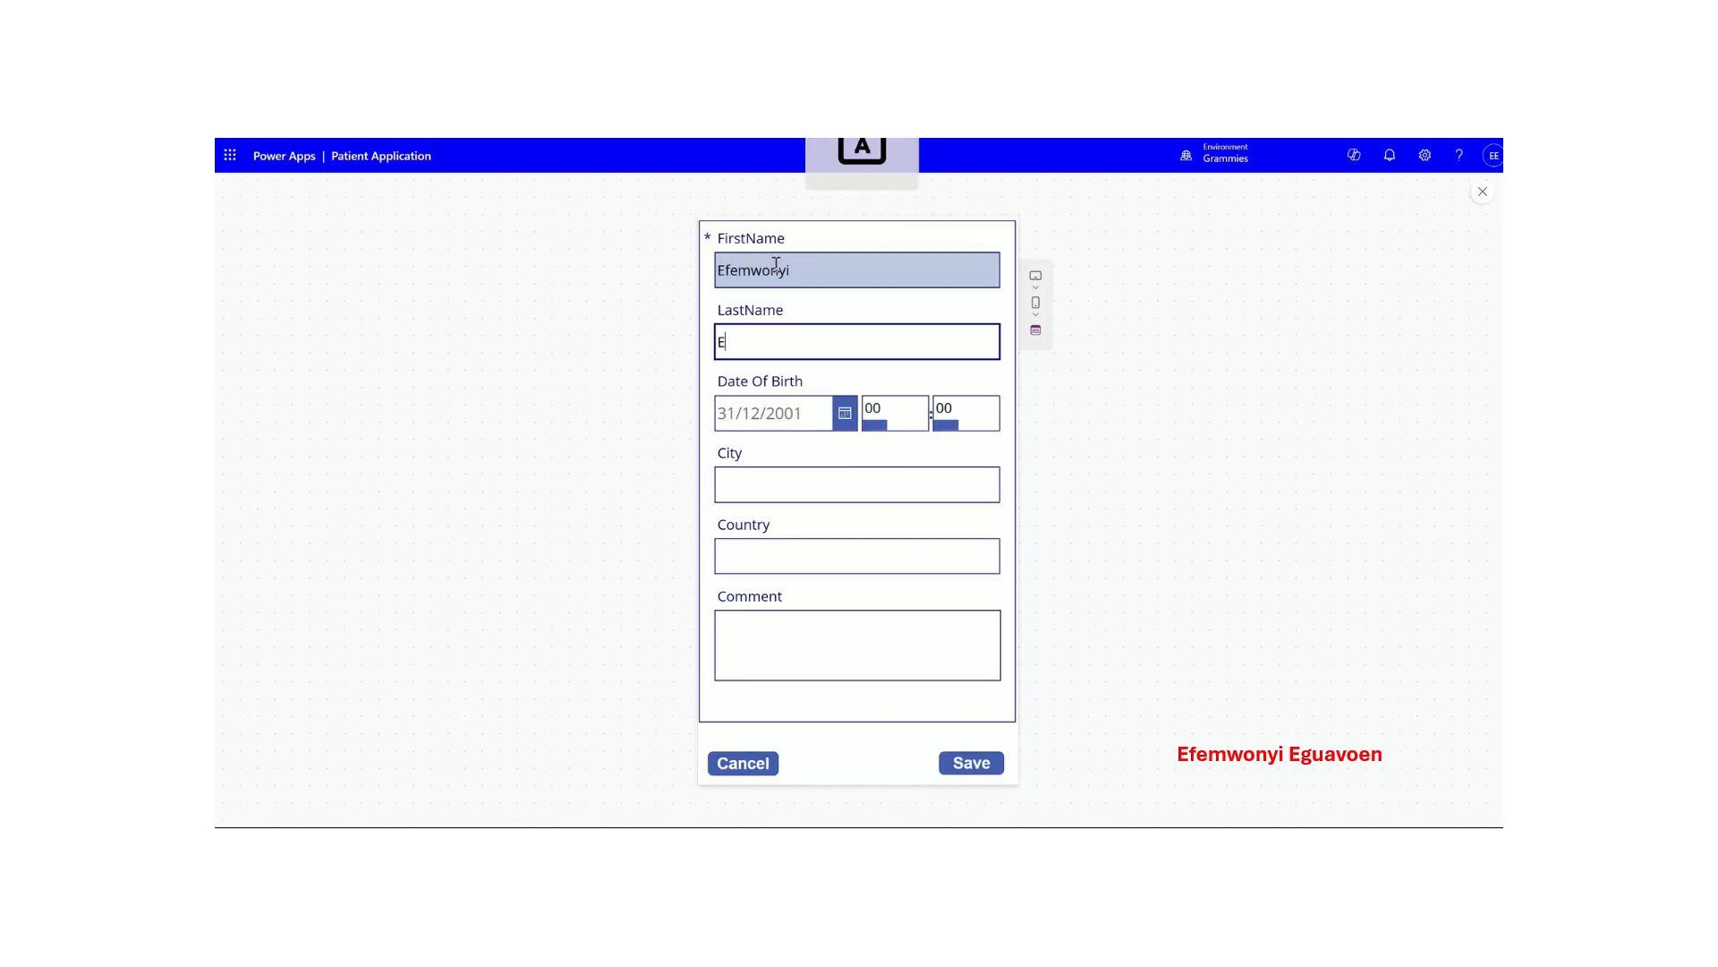
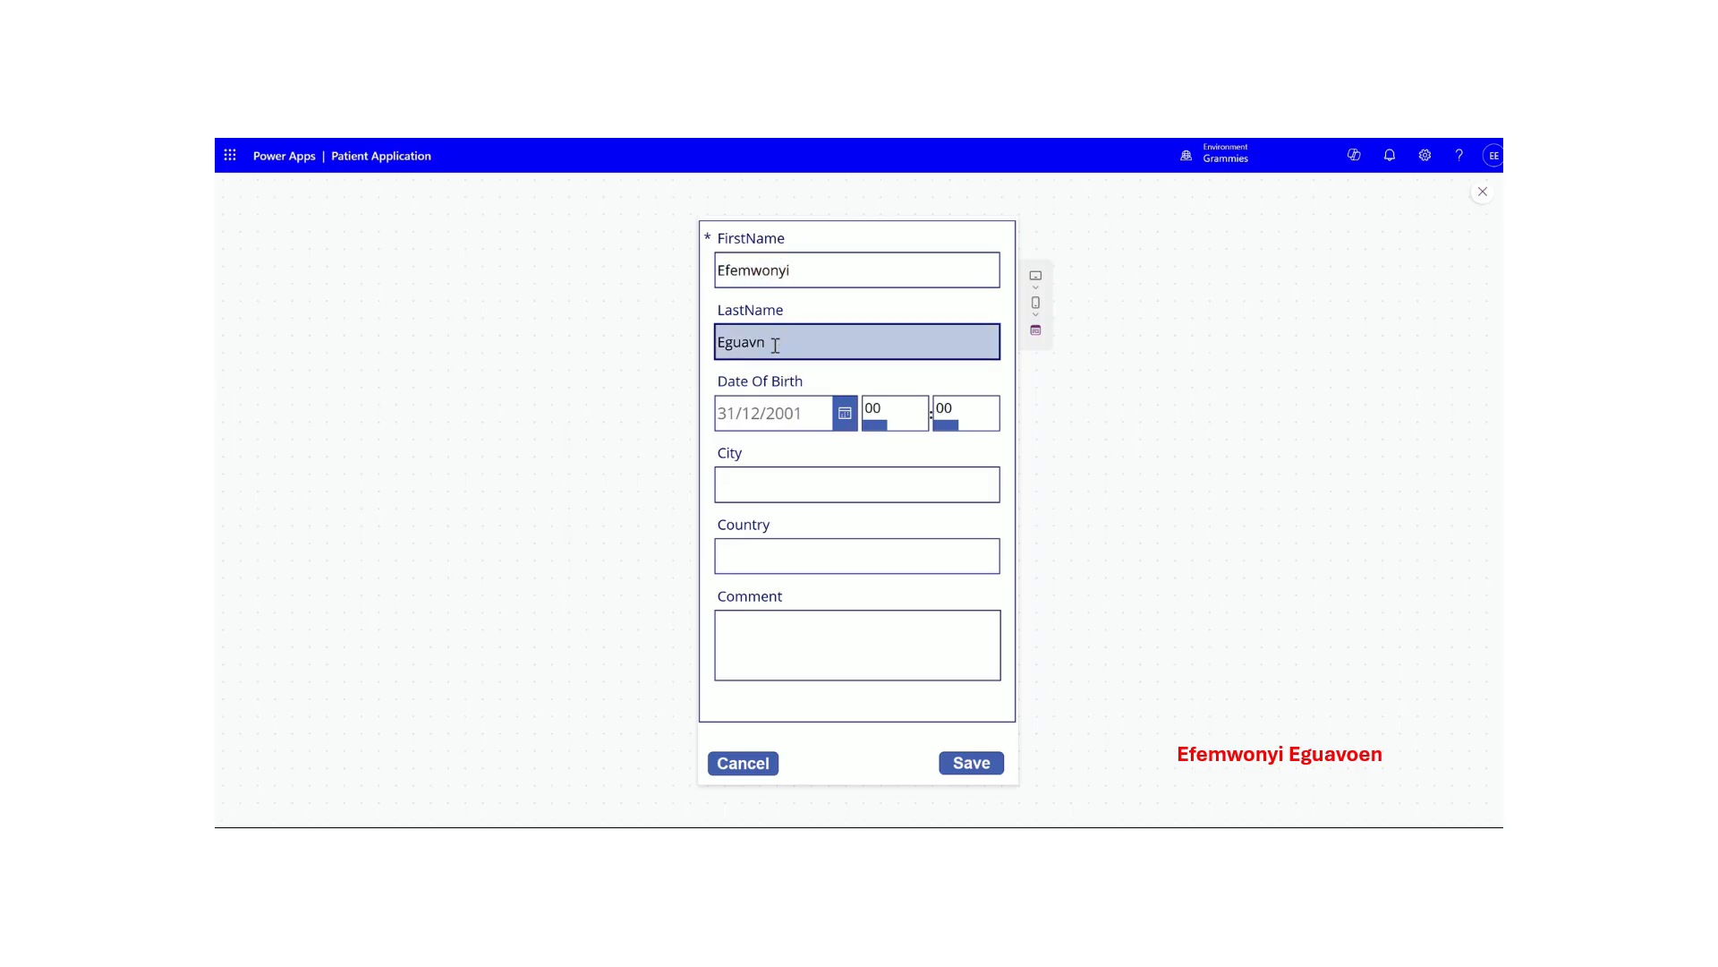
- Enter city Spondon, country UK and comment 'Canvas App', then save the record
click(760, 482)
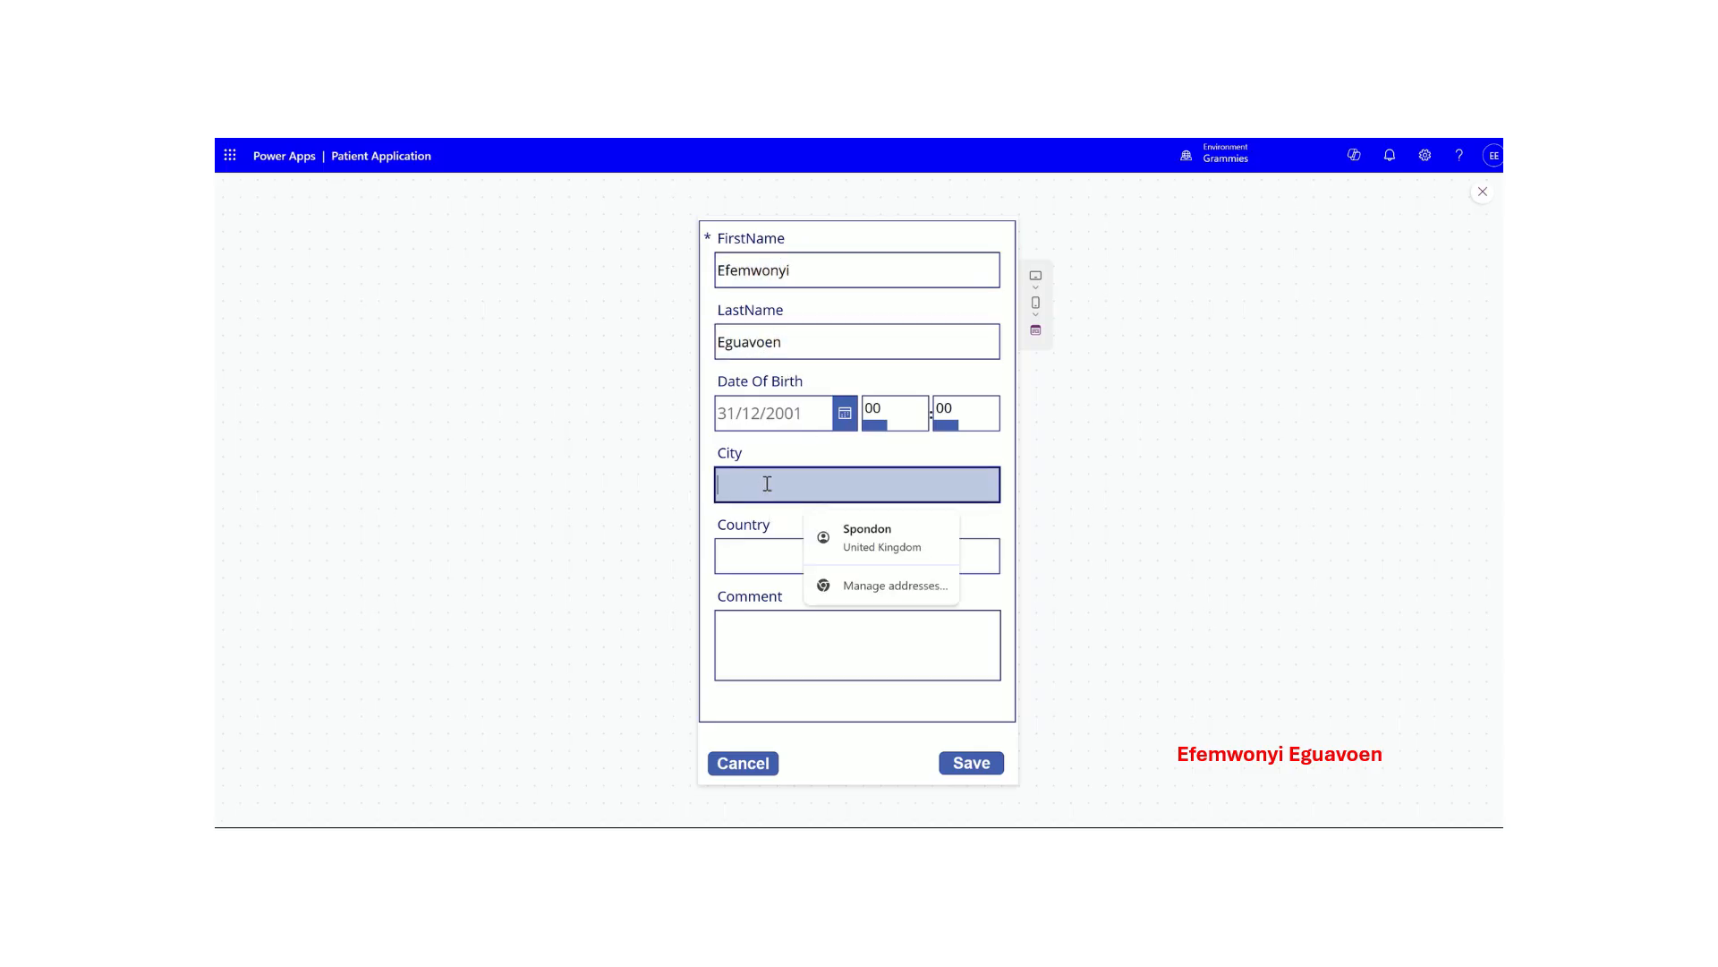
text(S)
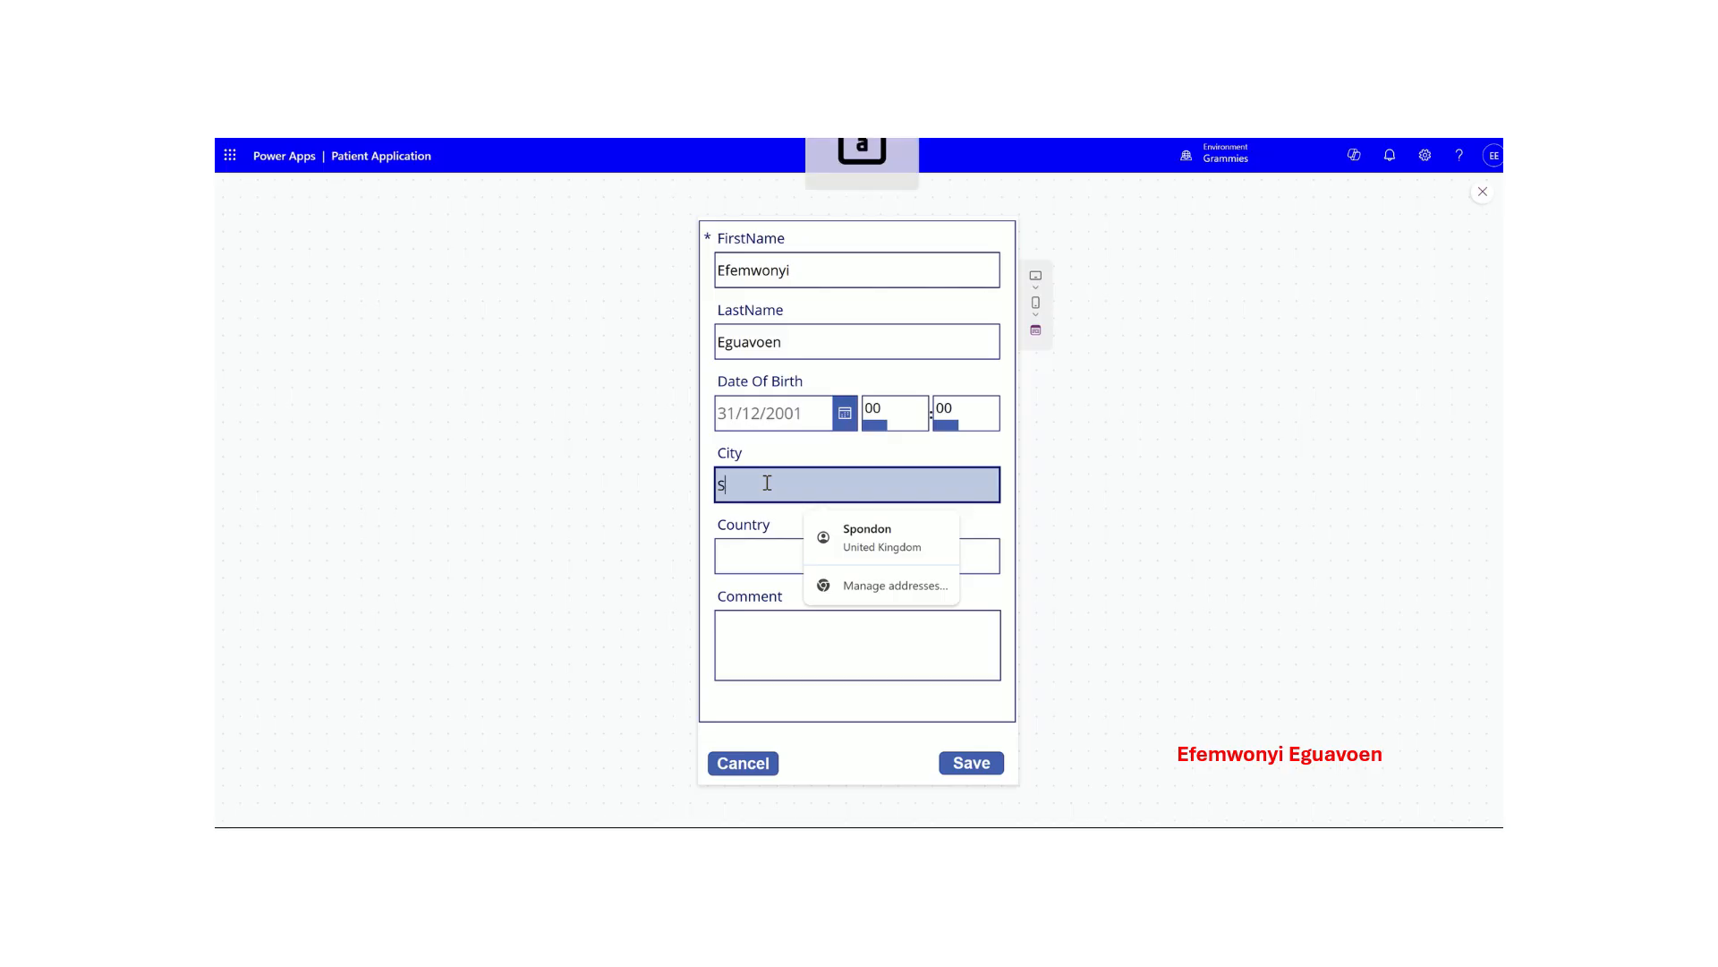
text(pondon)
key(Tab)
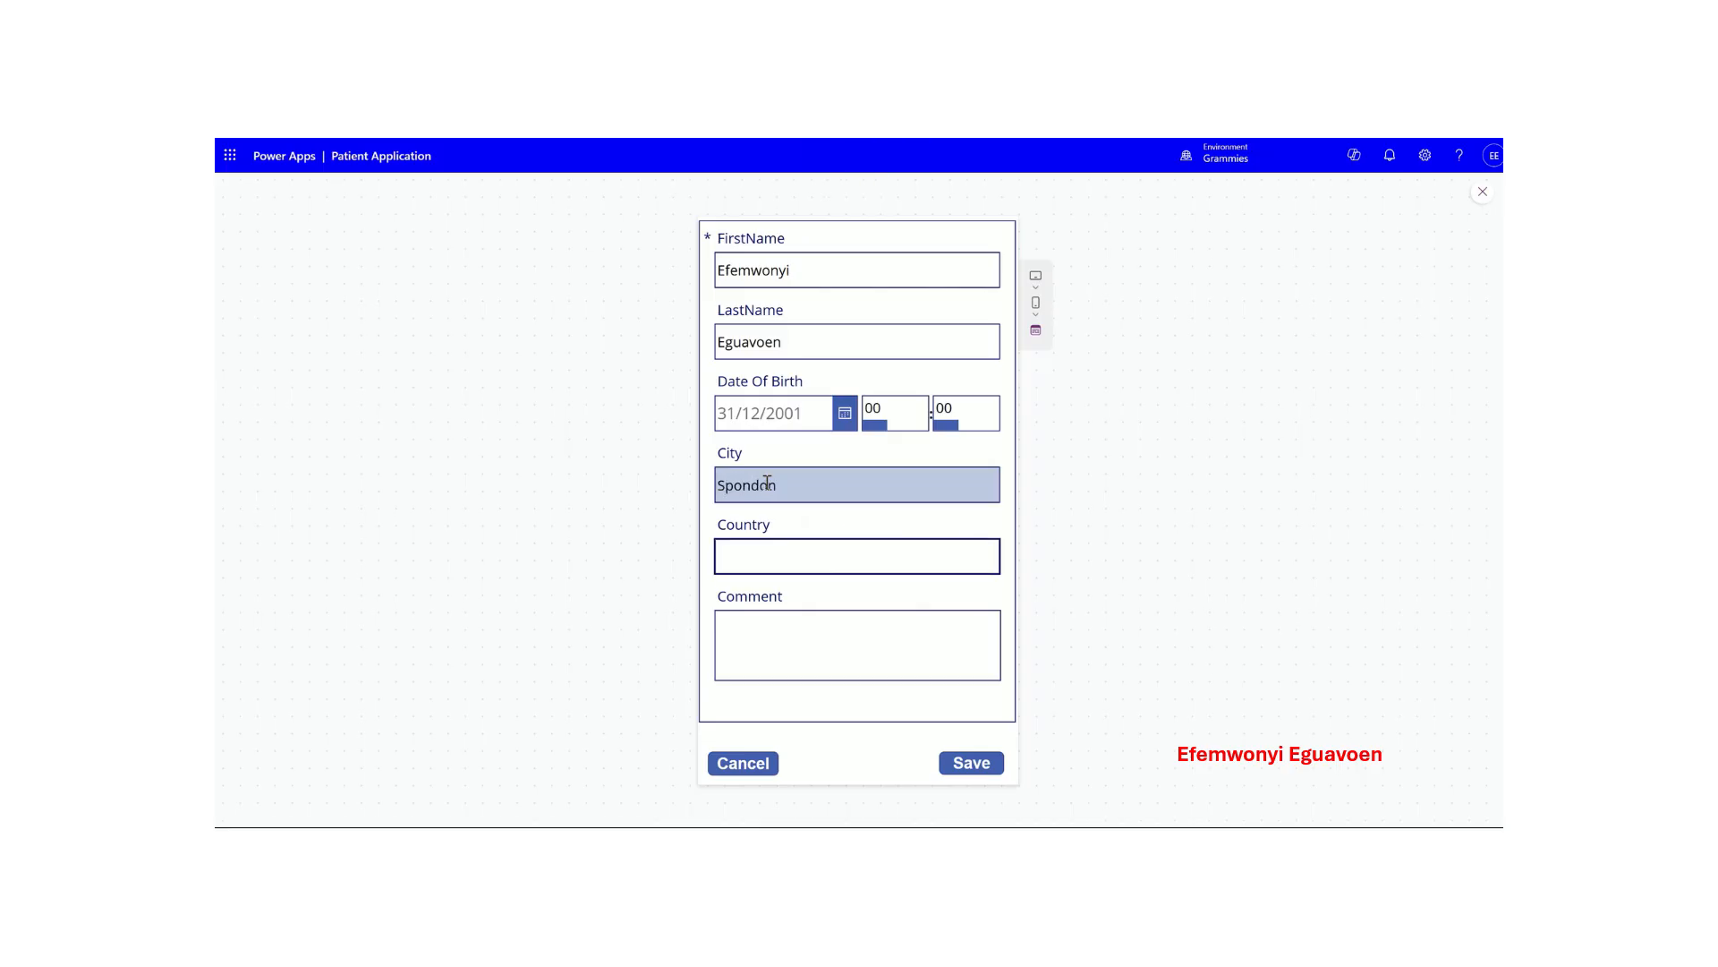
text(UK)
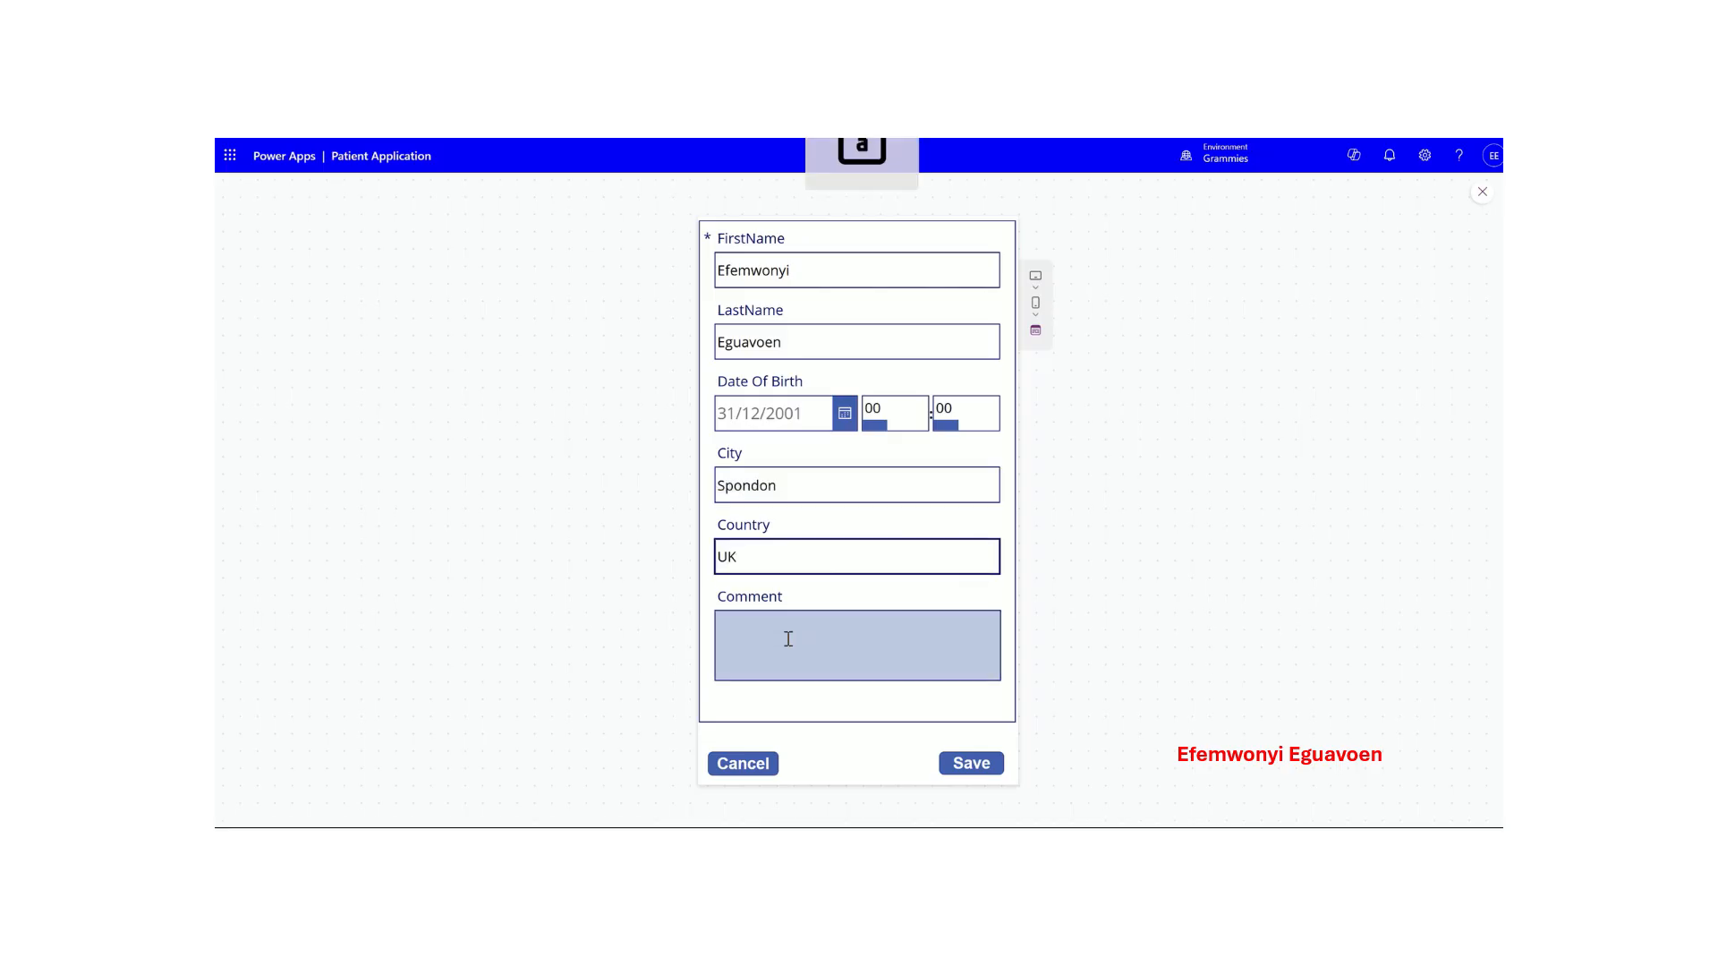
click(788, 638)
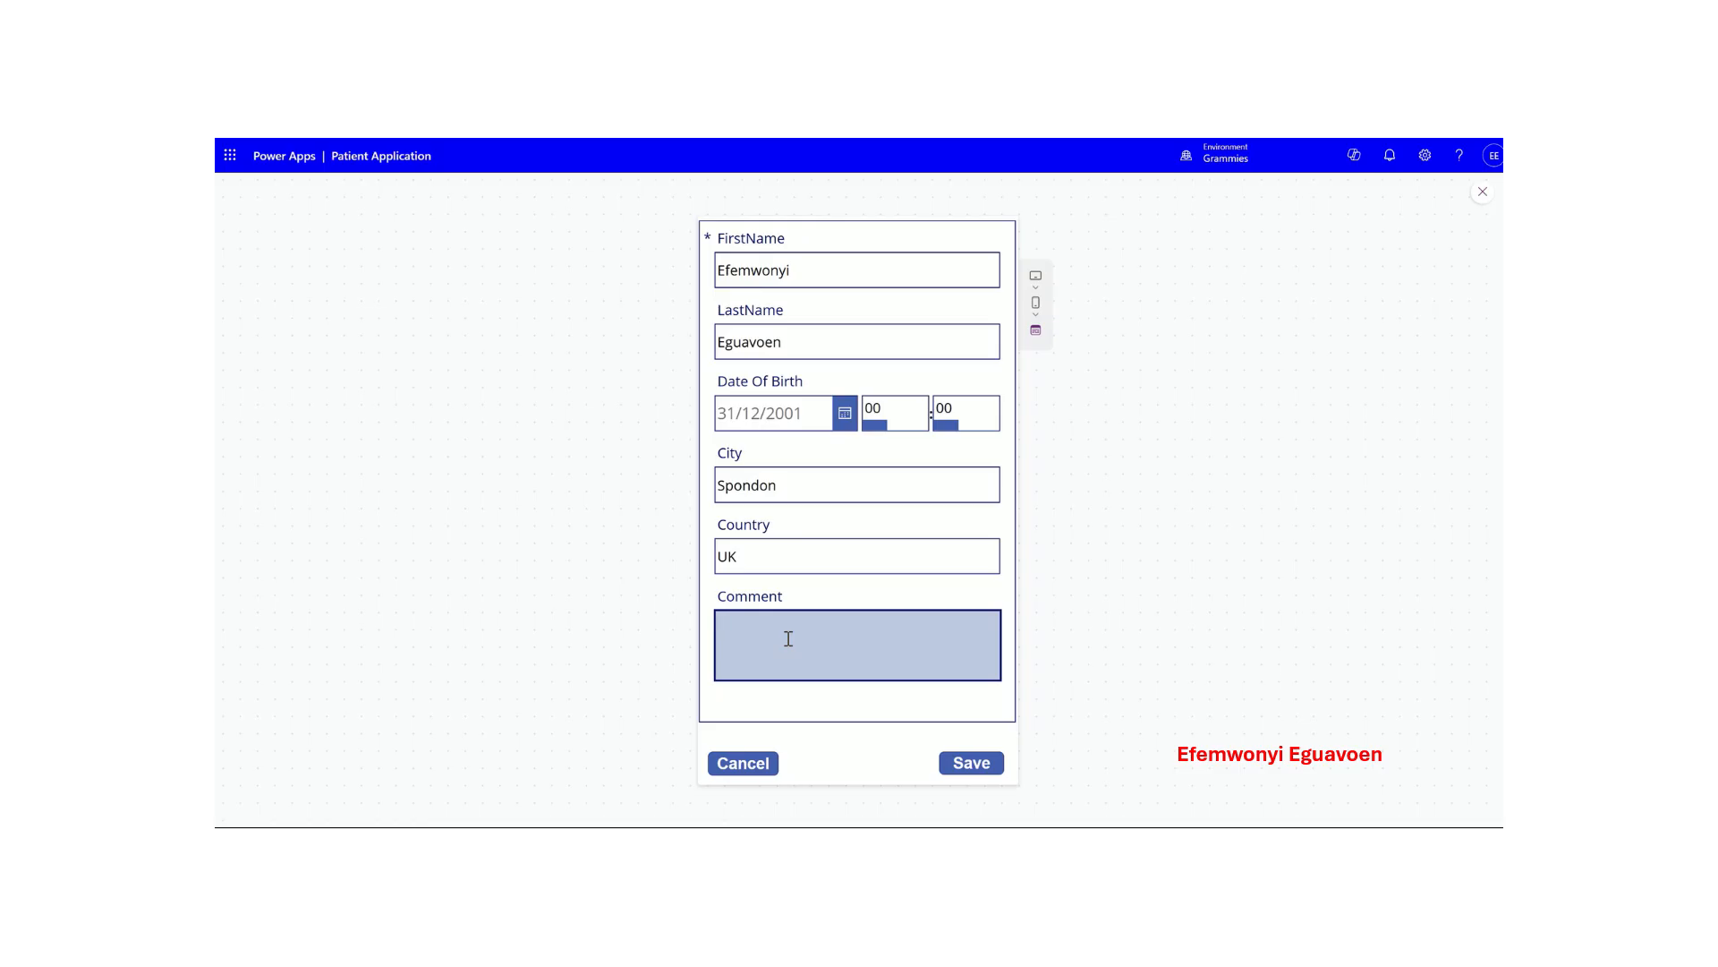
text(Canvas )
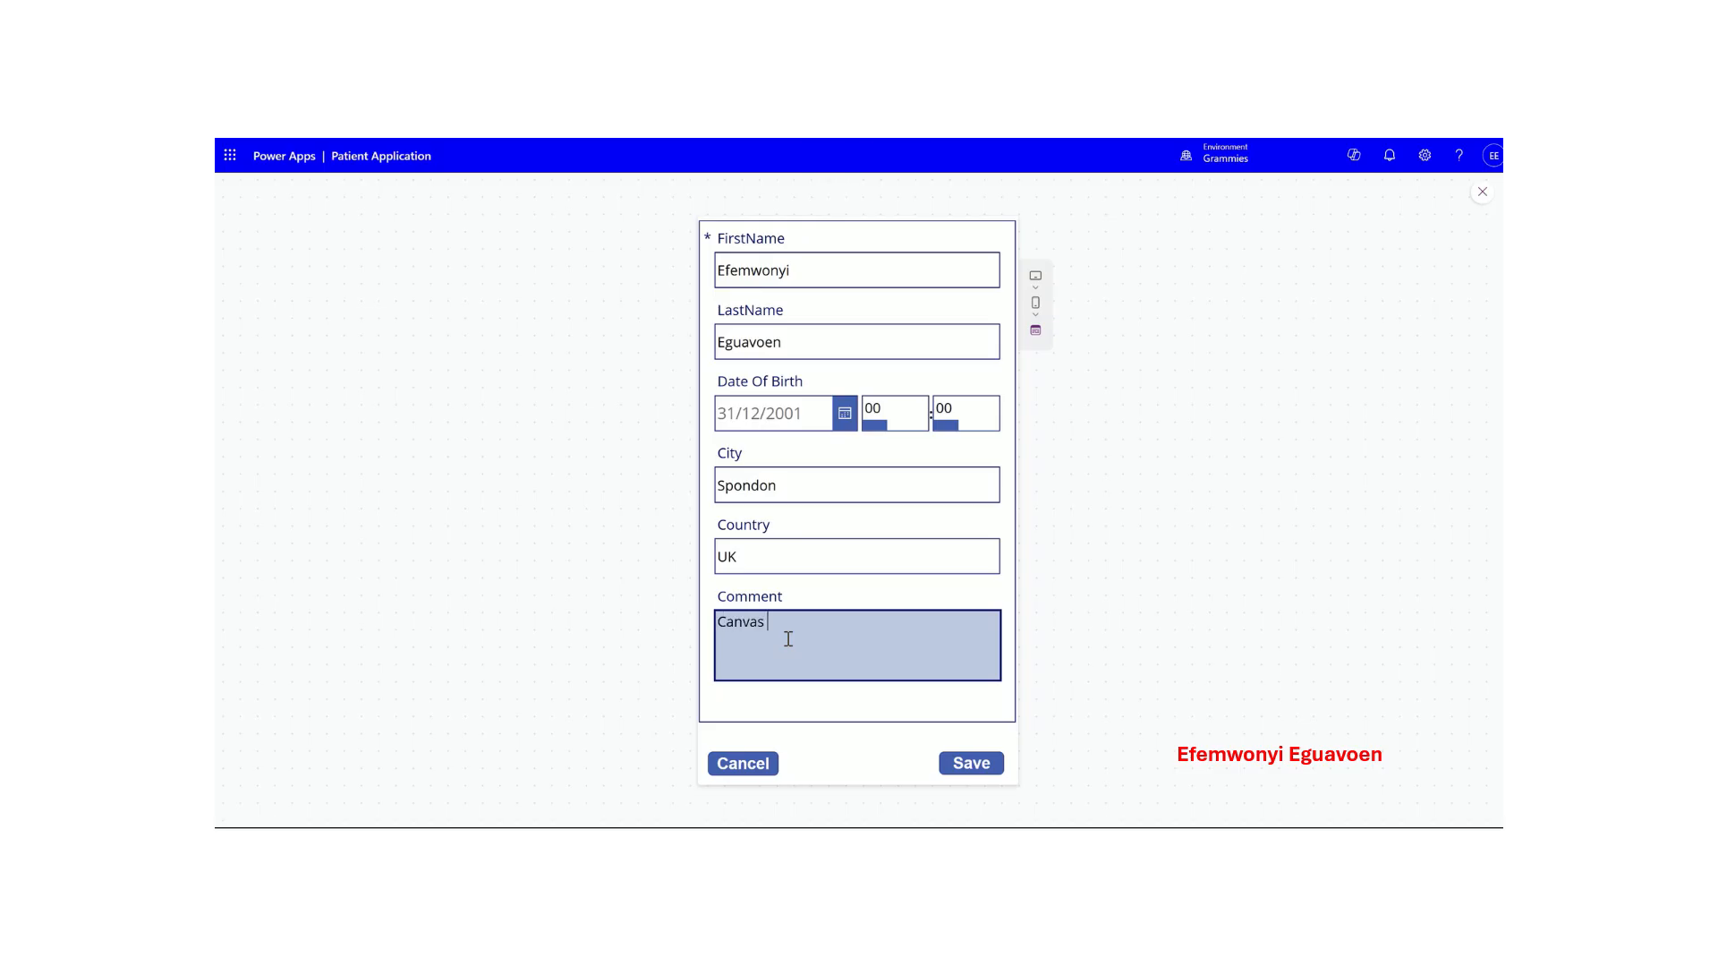
text(App)
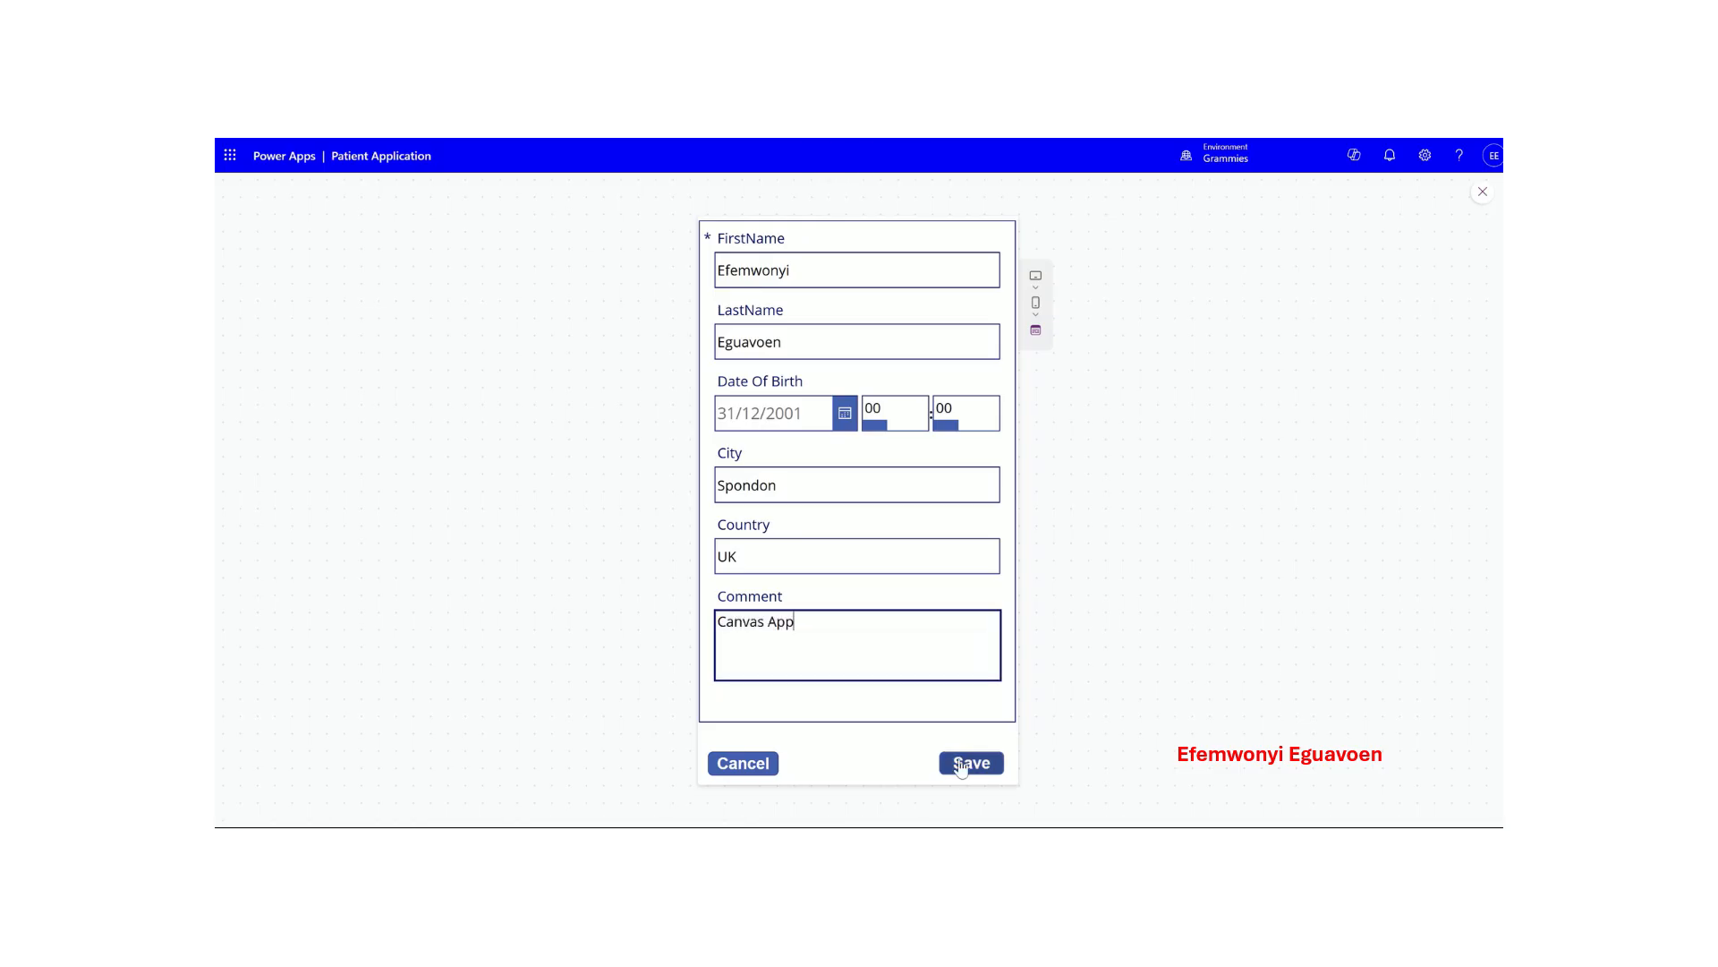
click(970, 764)
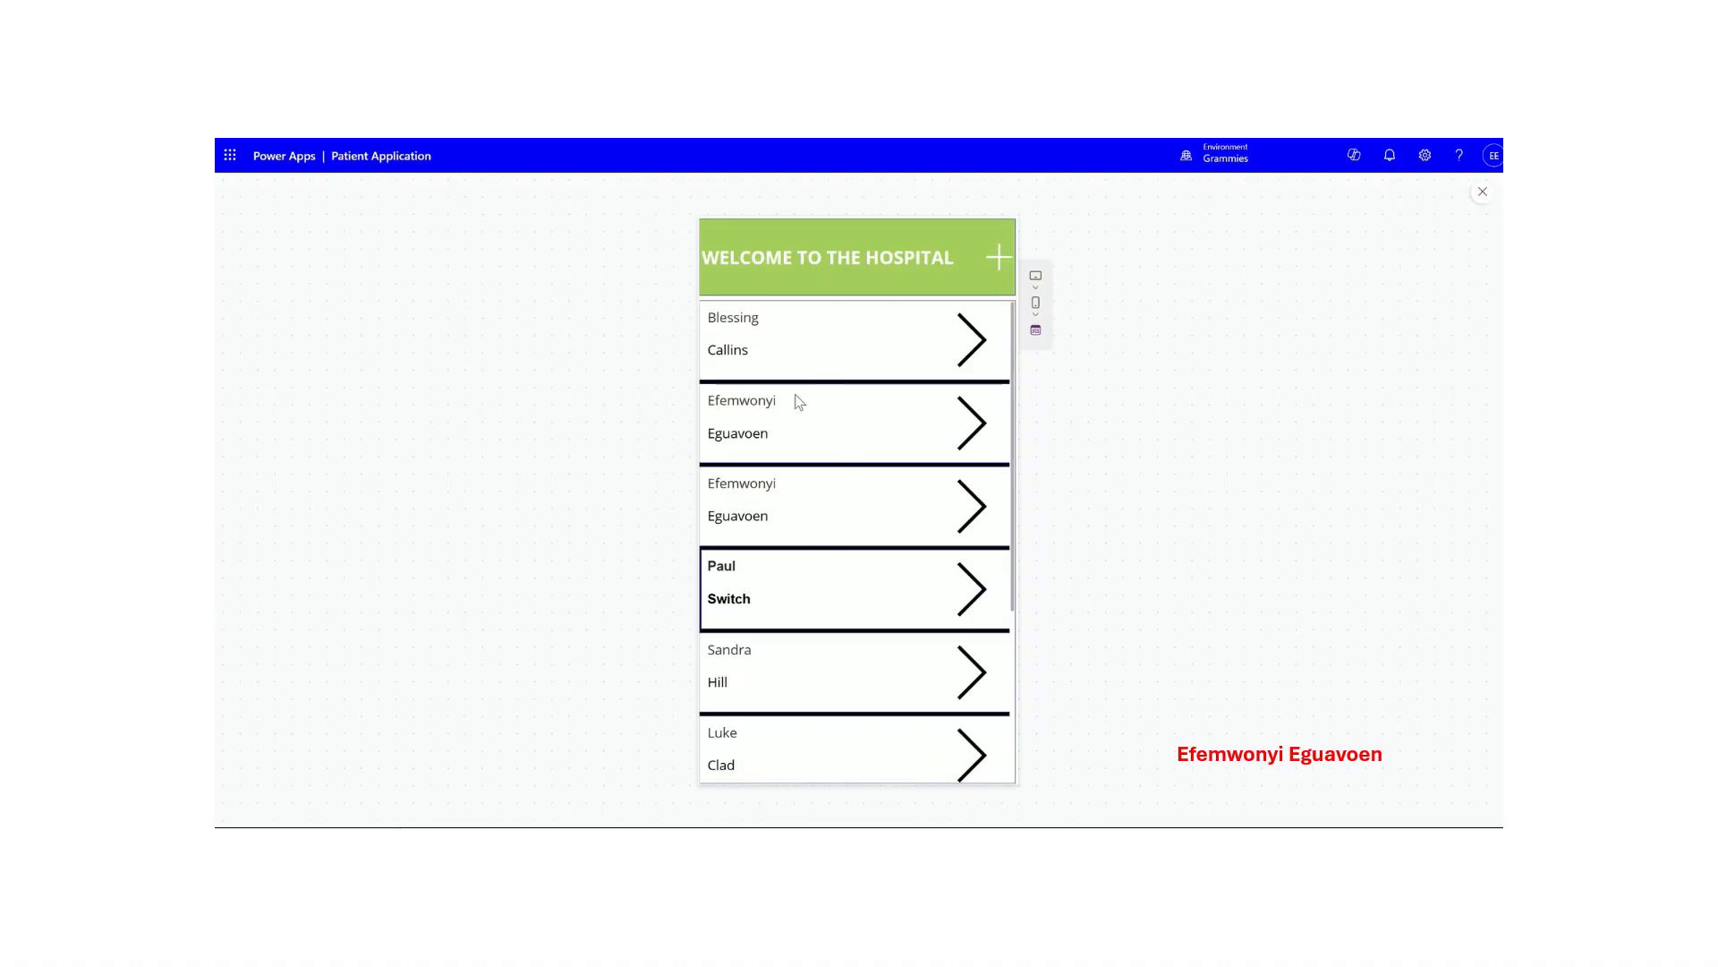
click(870, 423)
click(857, 481)
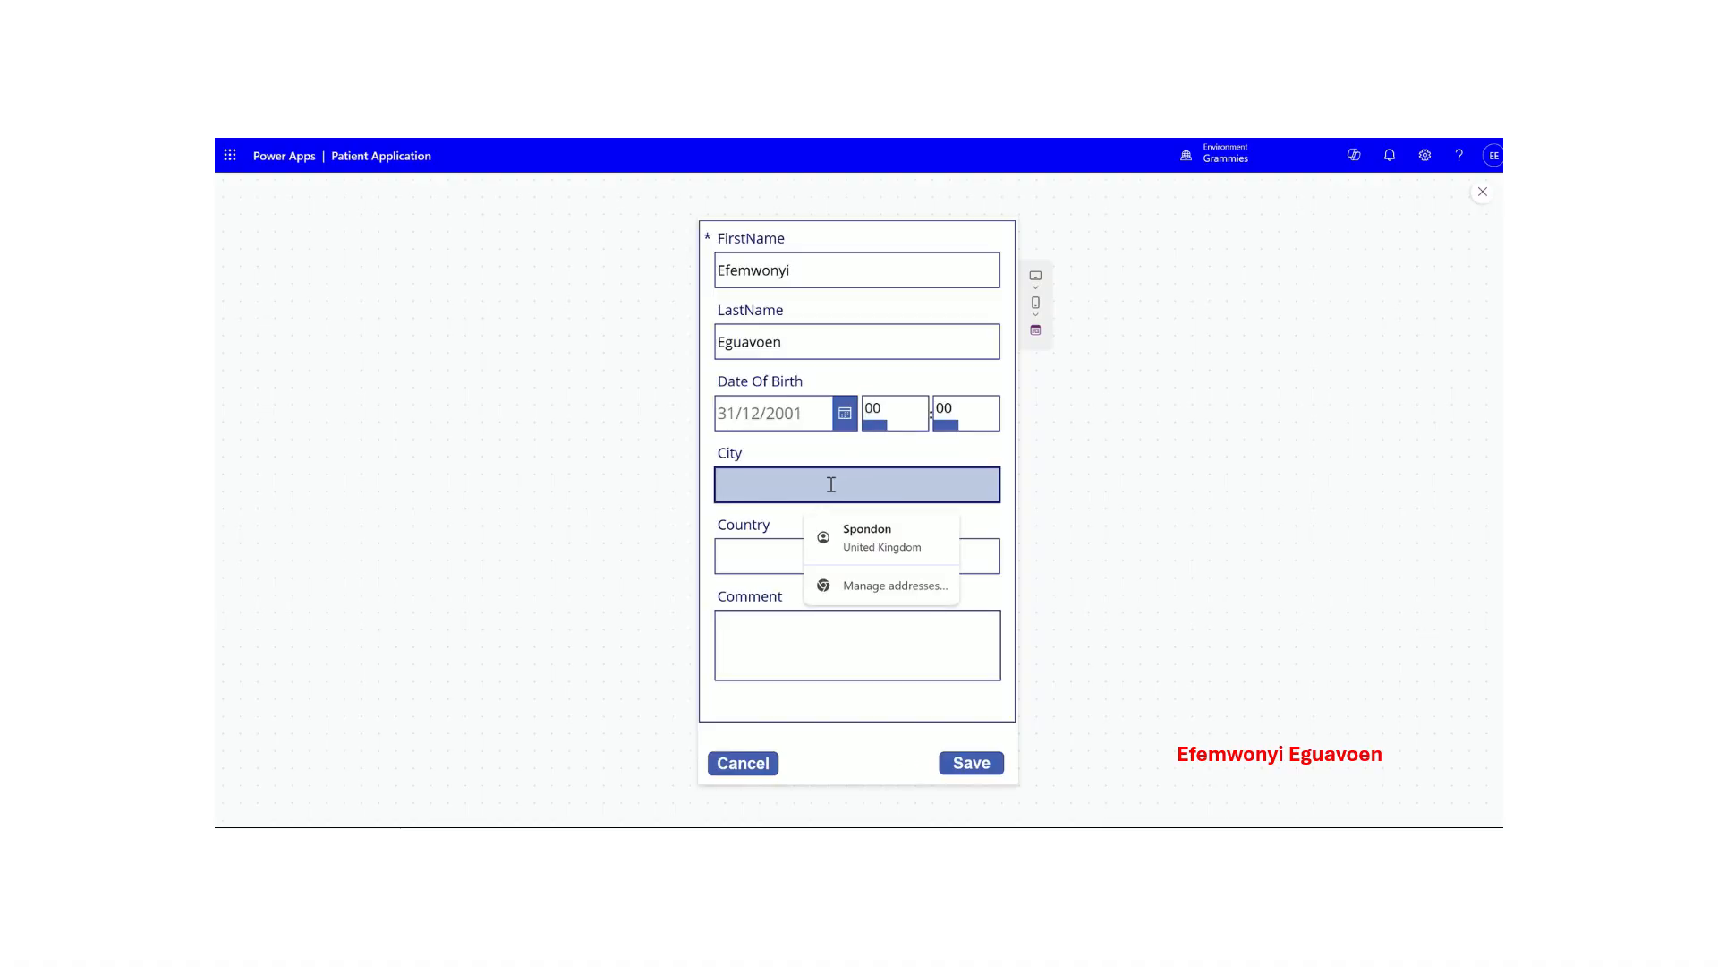
click(743, 762)
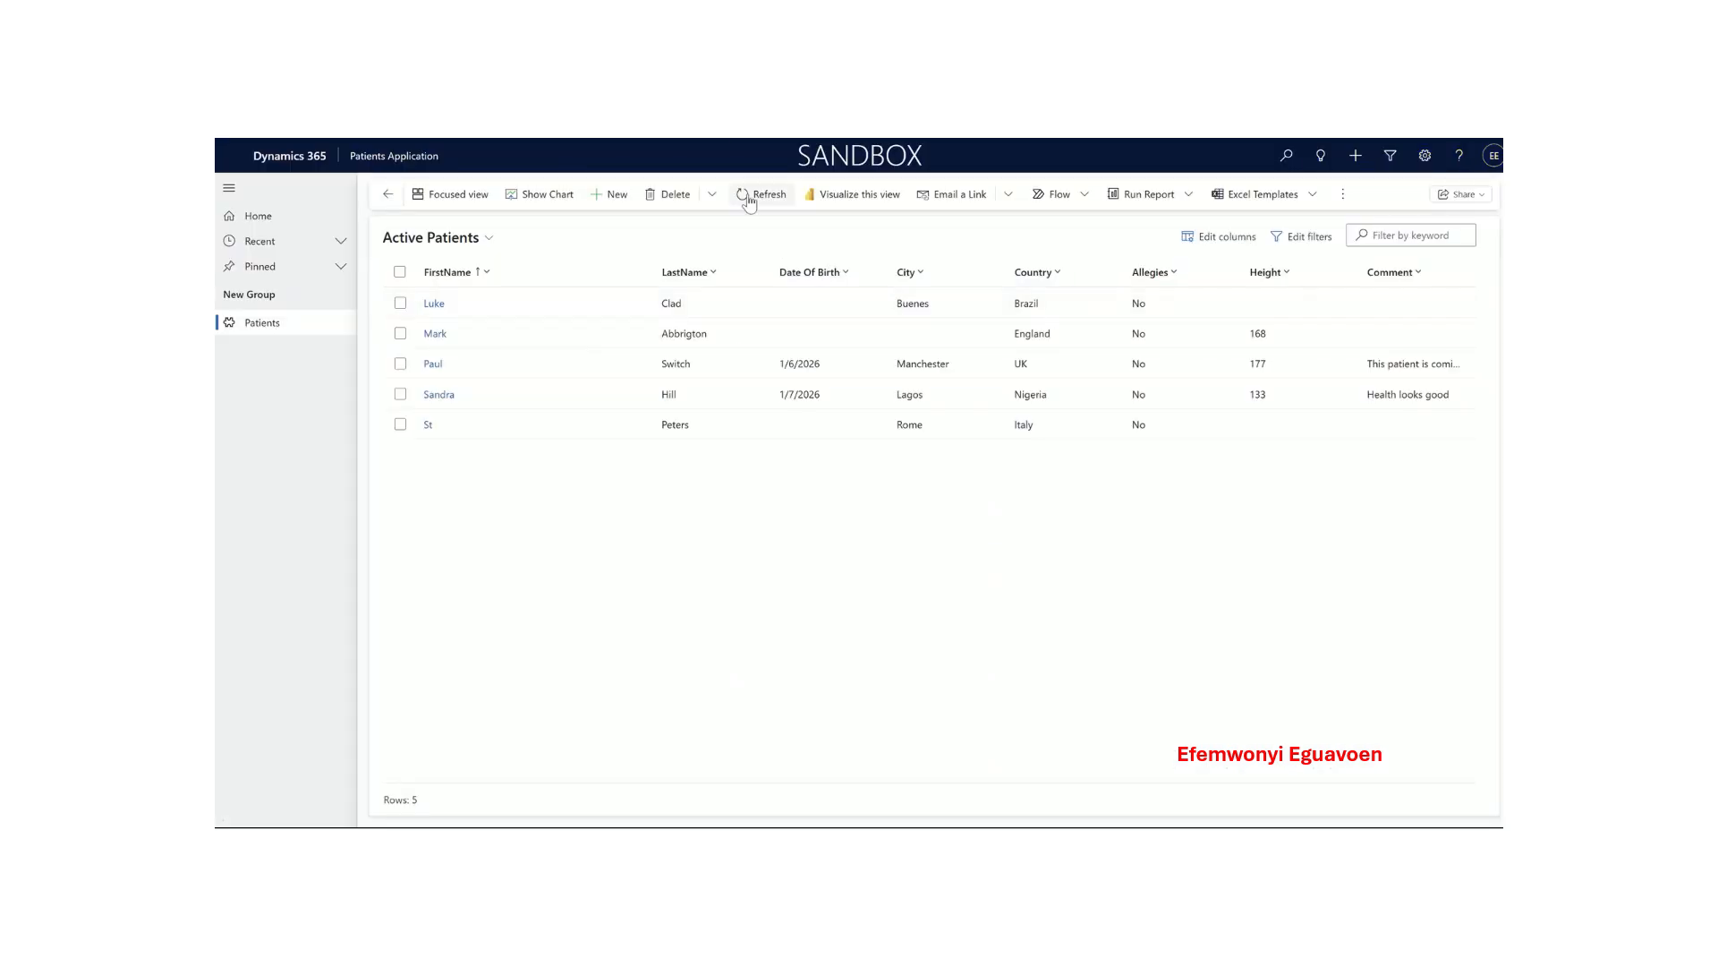
click(761, 194)
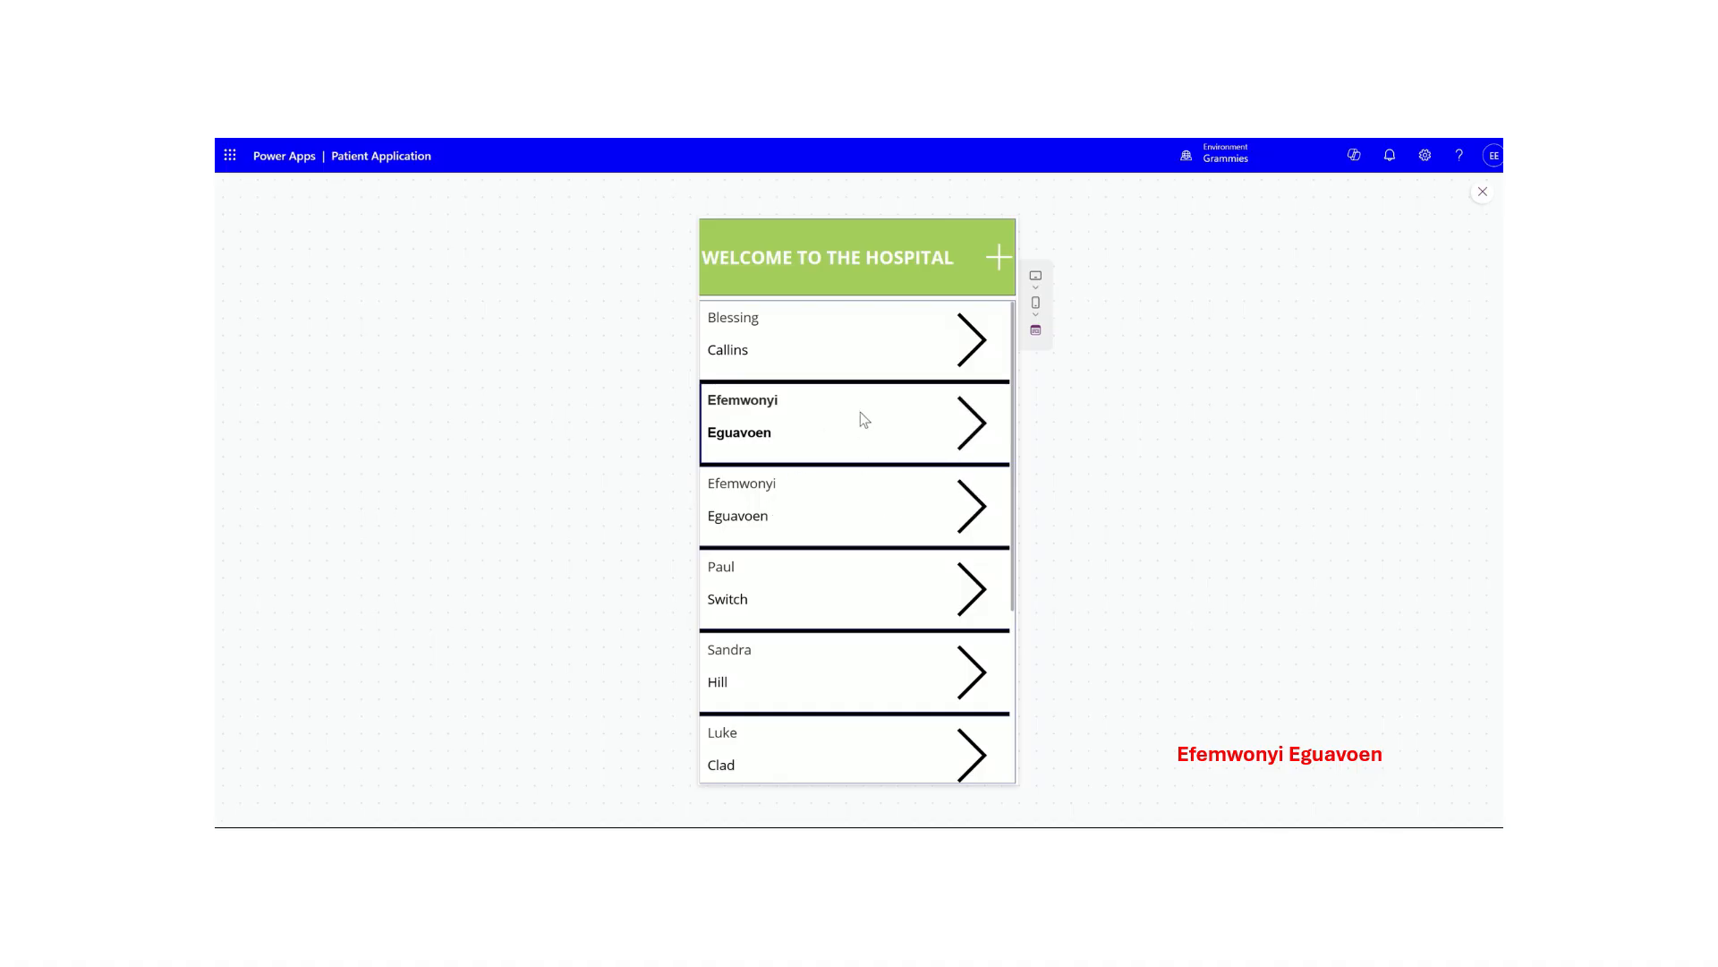
click(889, 421)
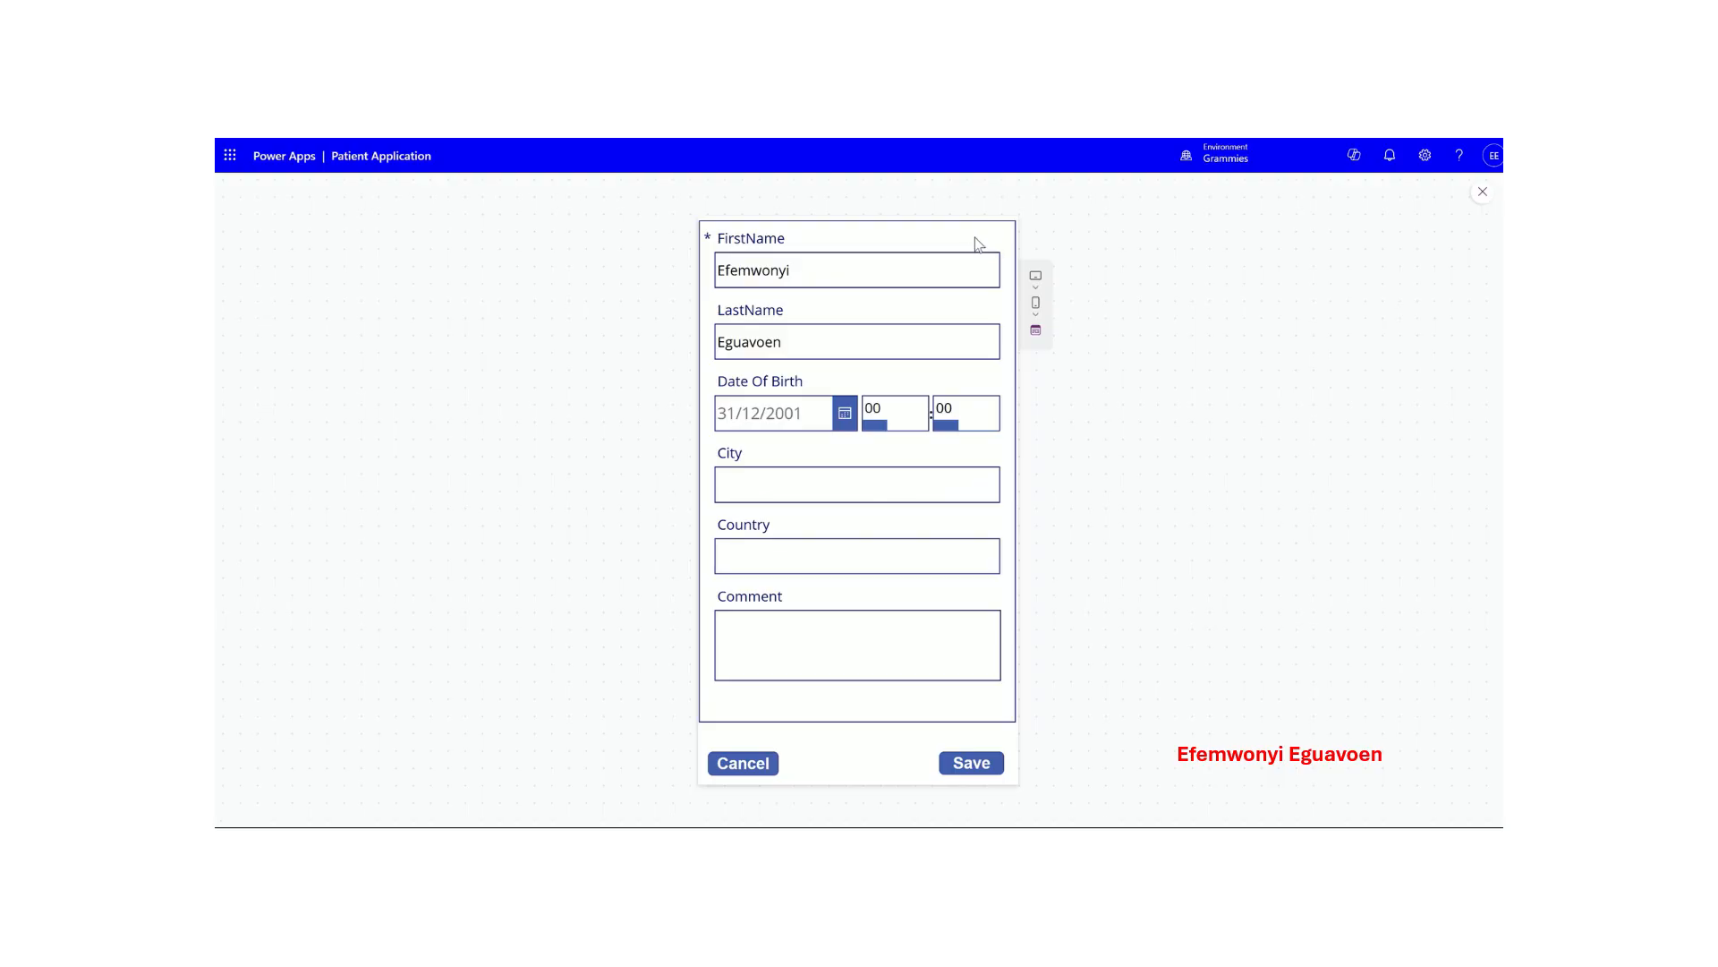
click(749, 763)
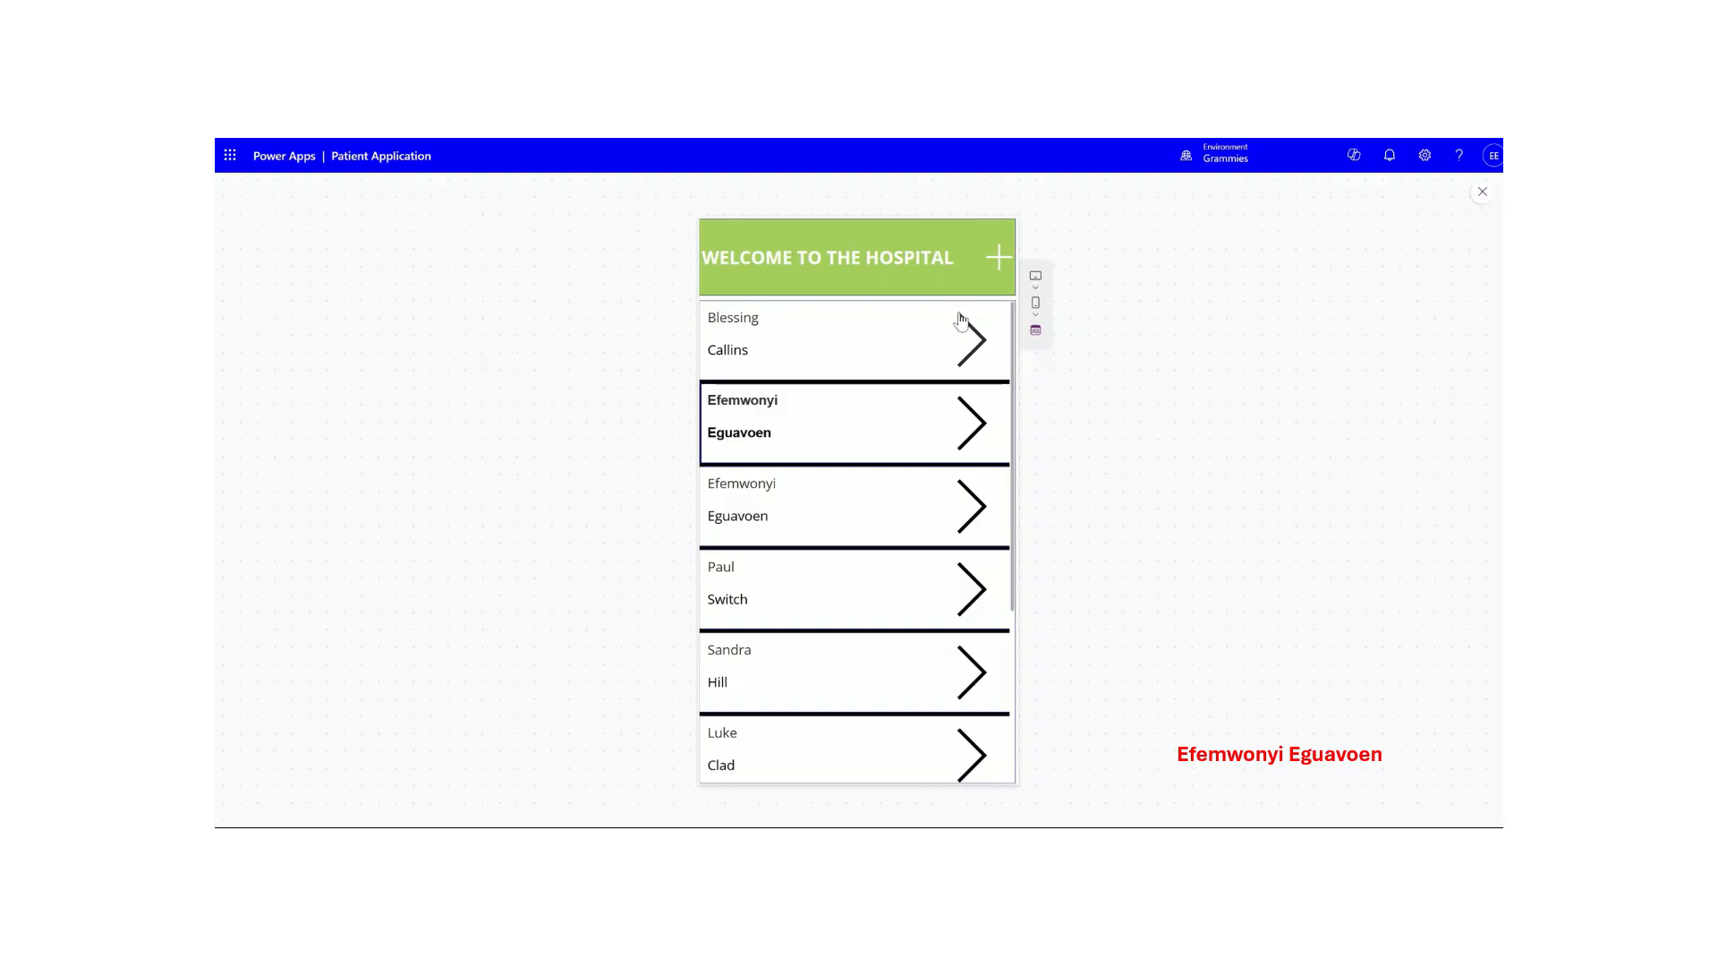
- Start a new patient record and enter the patient's first and last name
click(999, 259)
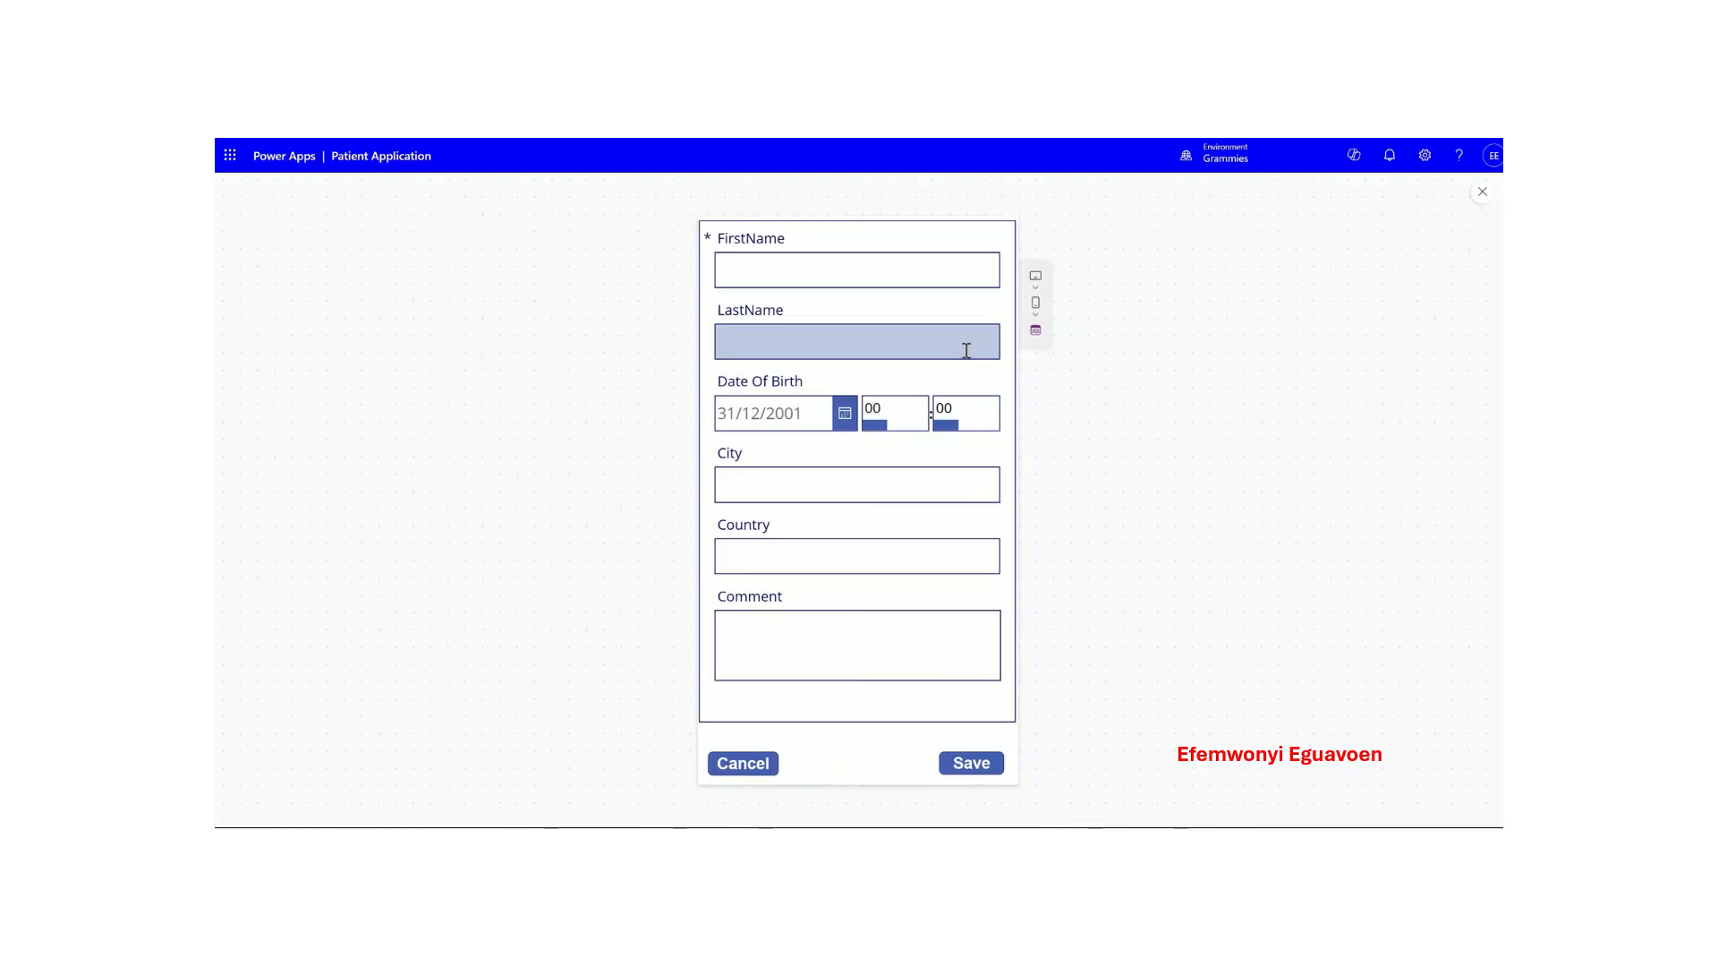
click(865, 262)
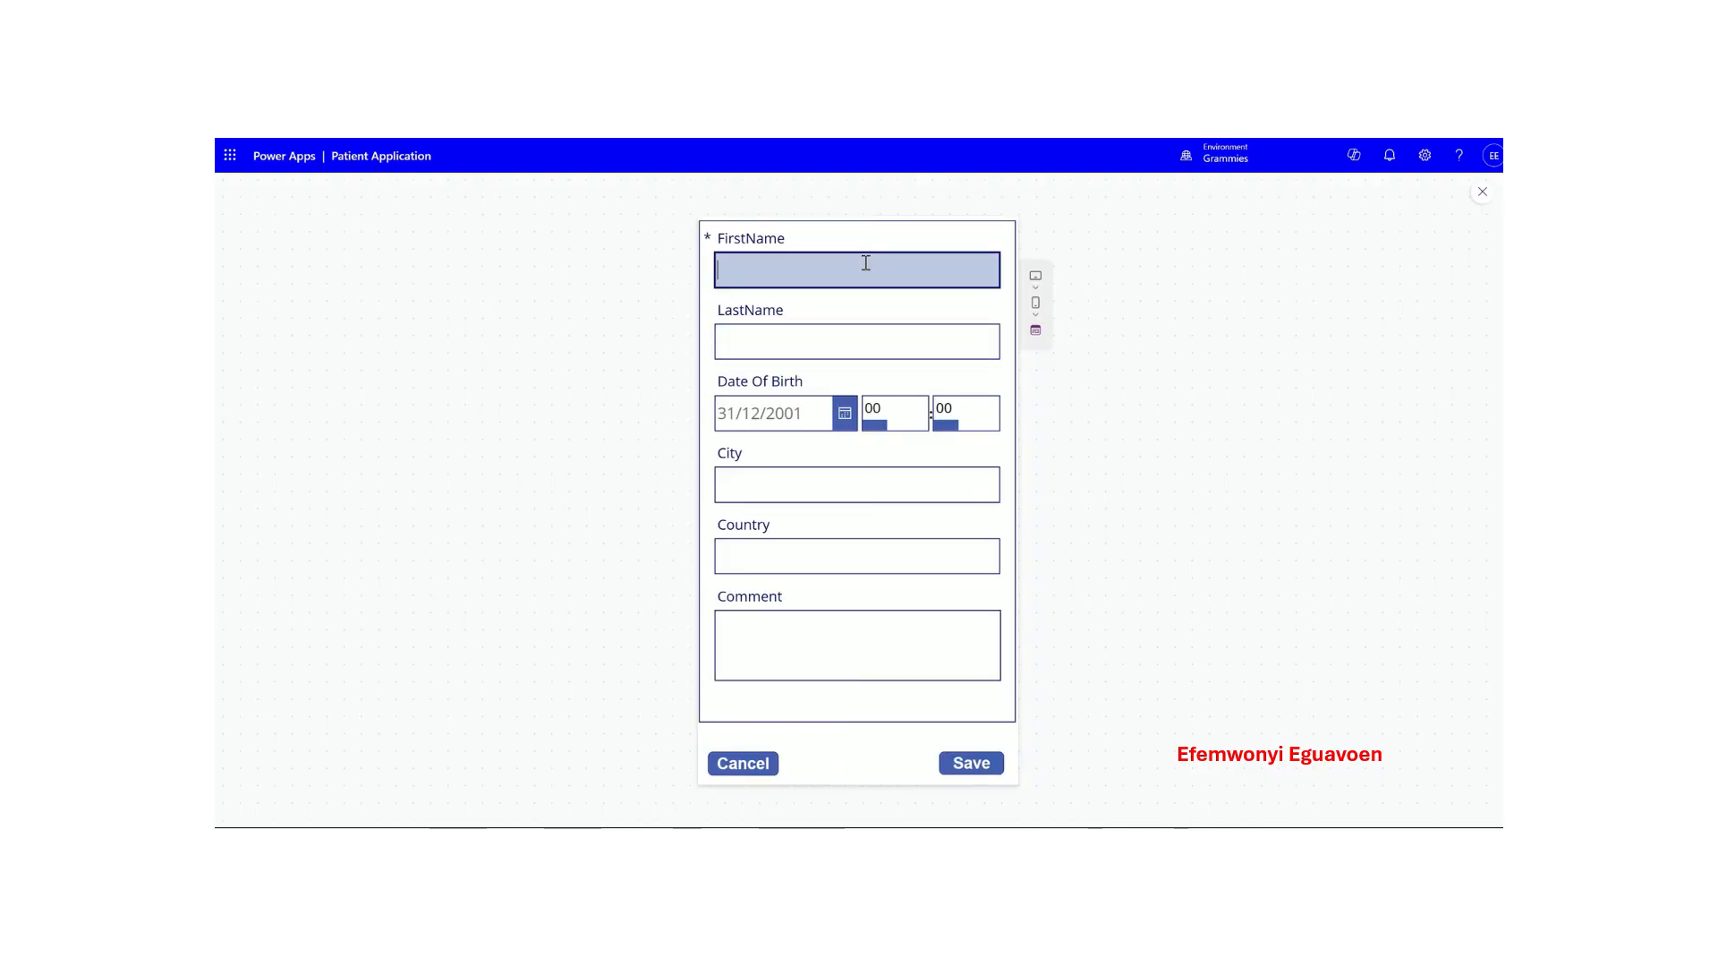
text(Tuesd)
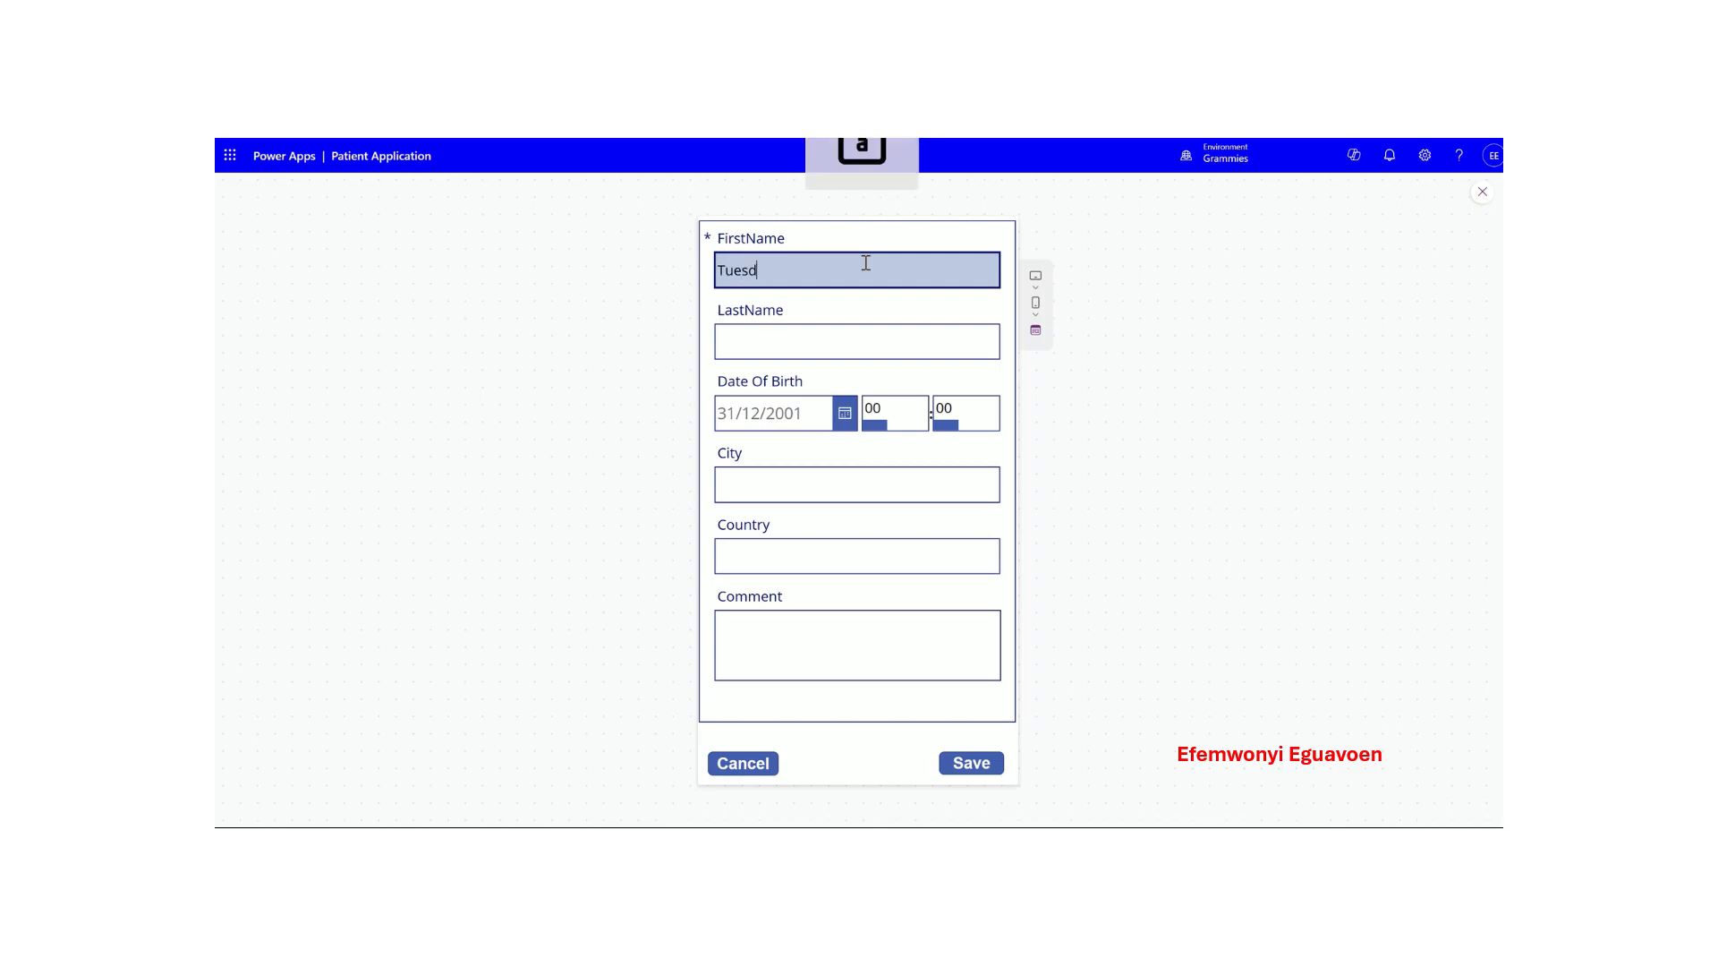
text(ay)
key(Tab)
text(Now)
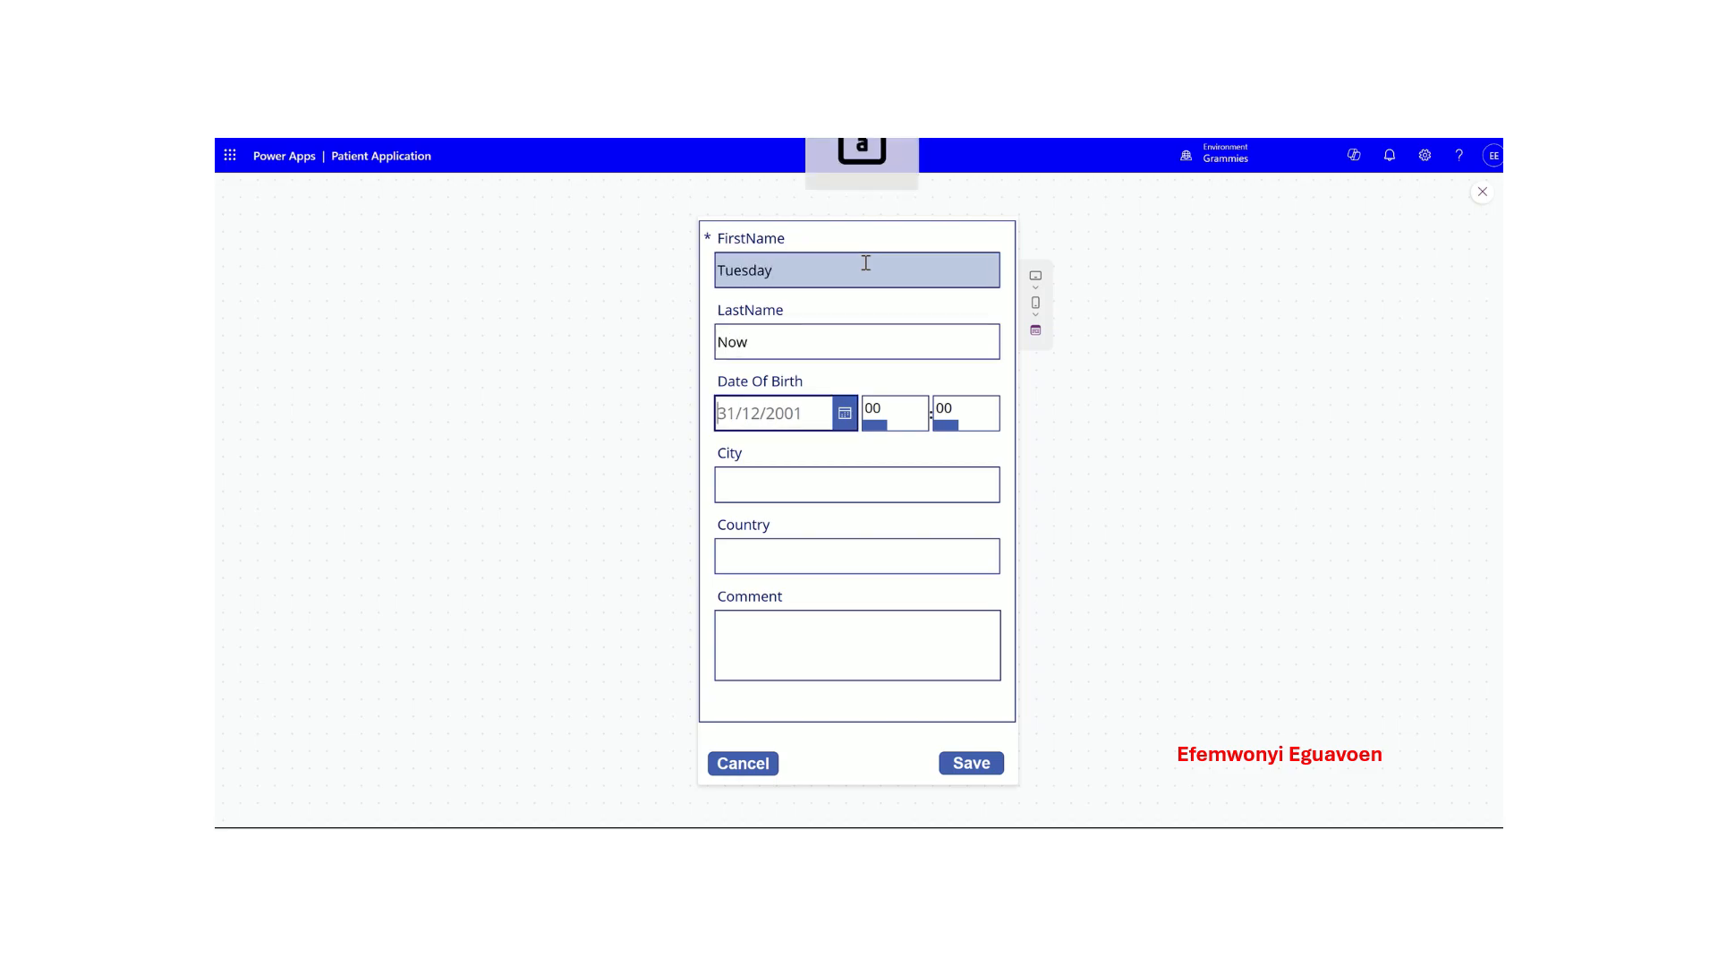
key(Tab)
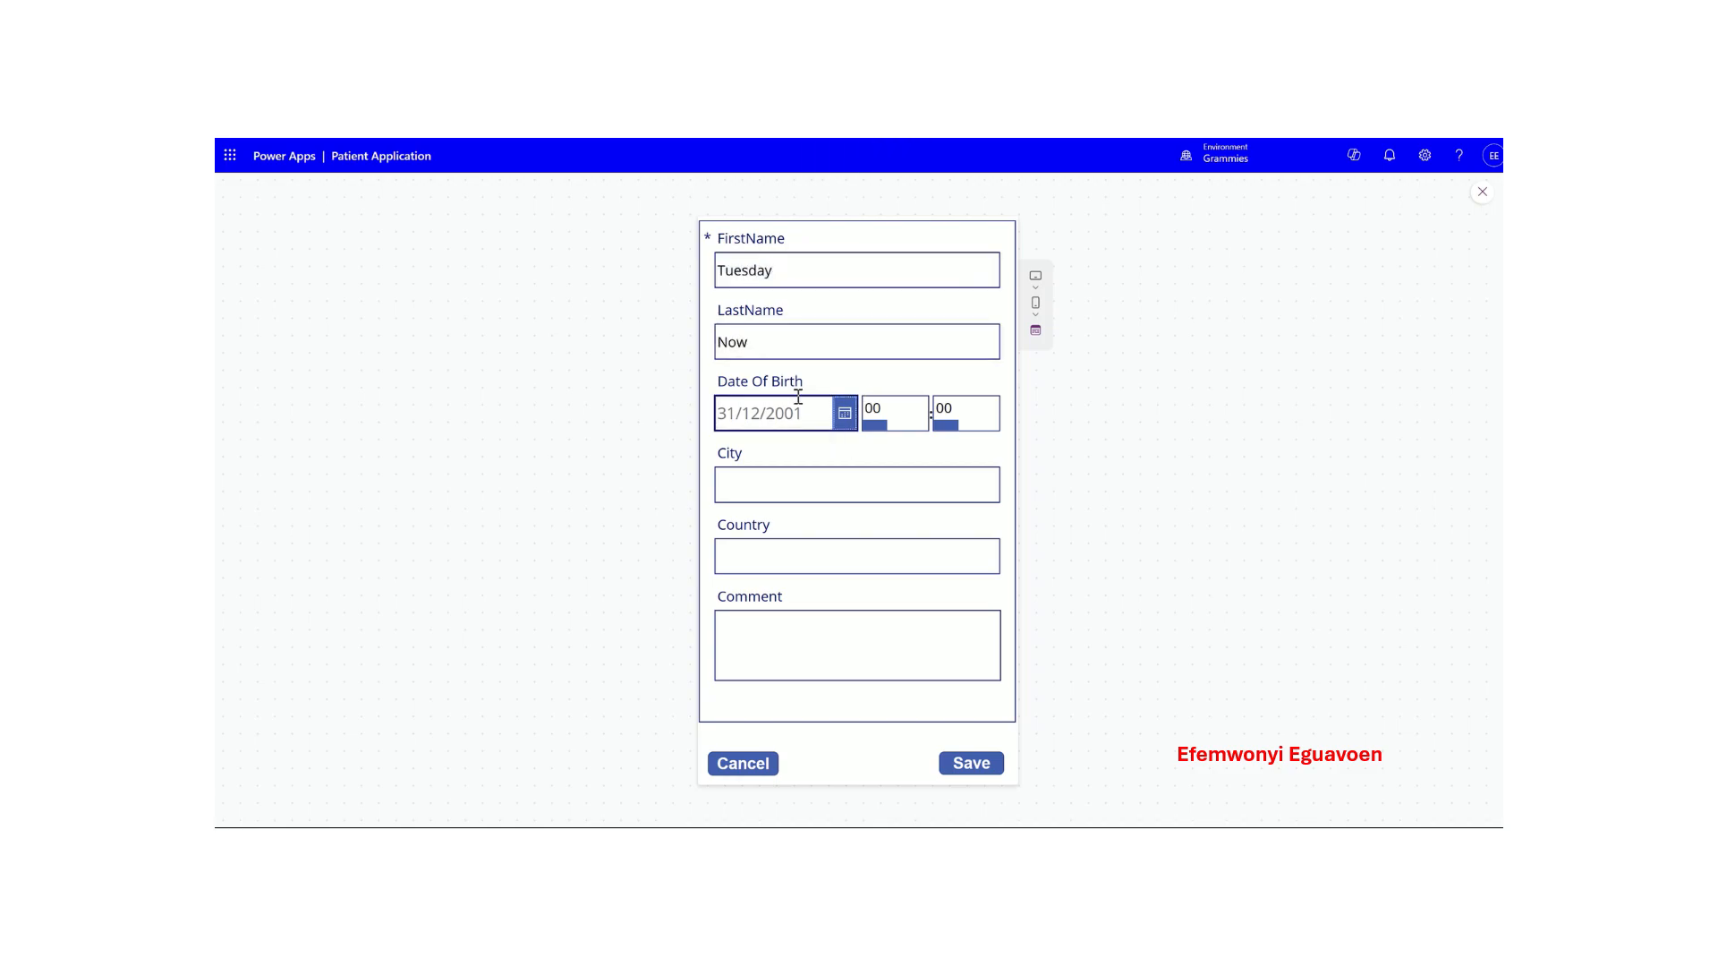
- Set the date of birth to 14 September 1921 in the calendar
click(844, 413)
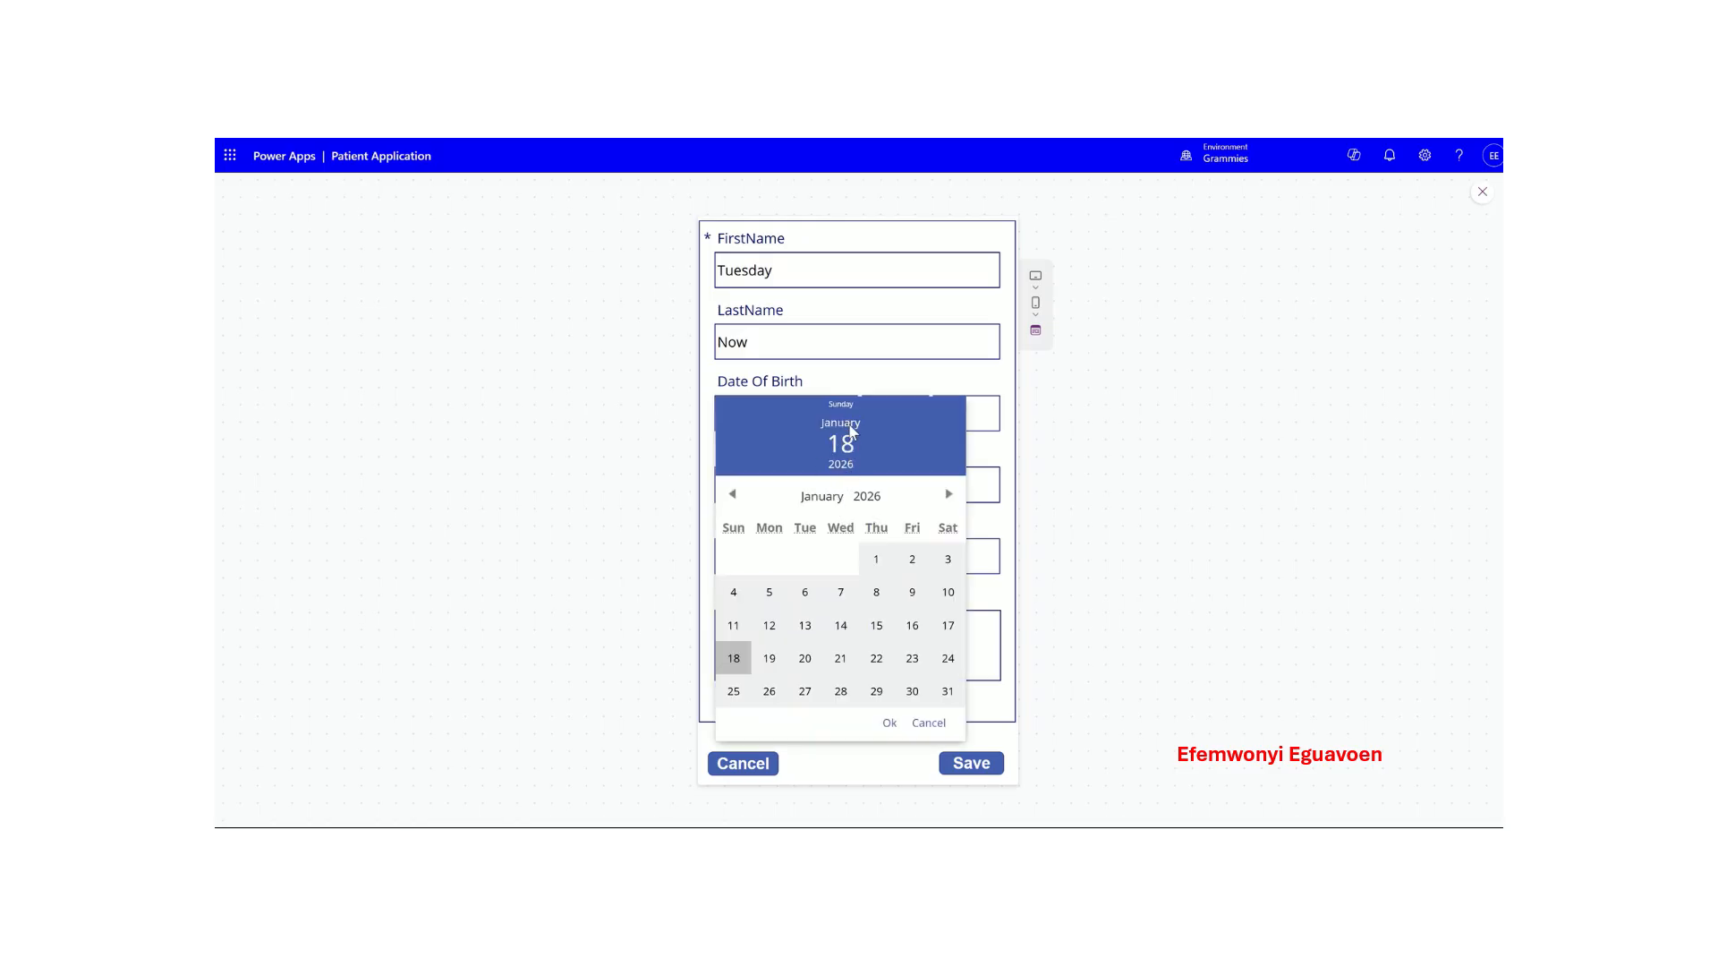
click(732, 494)
click(732, 494)
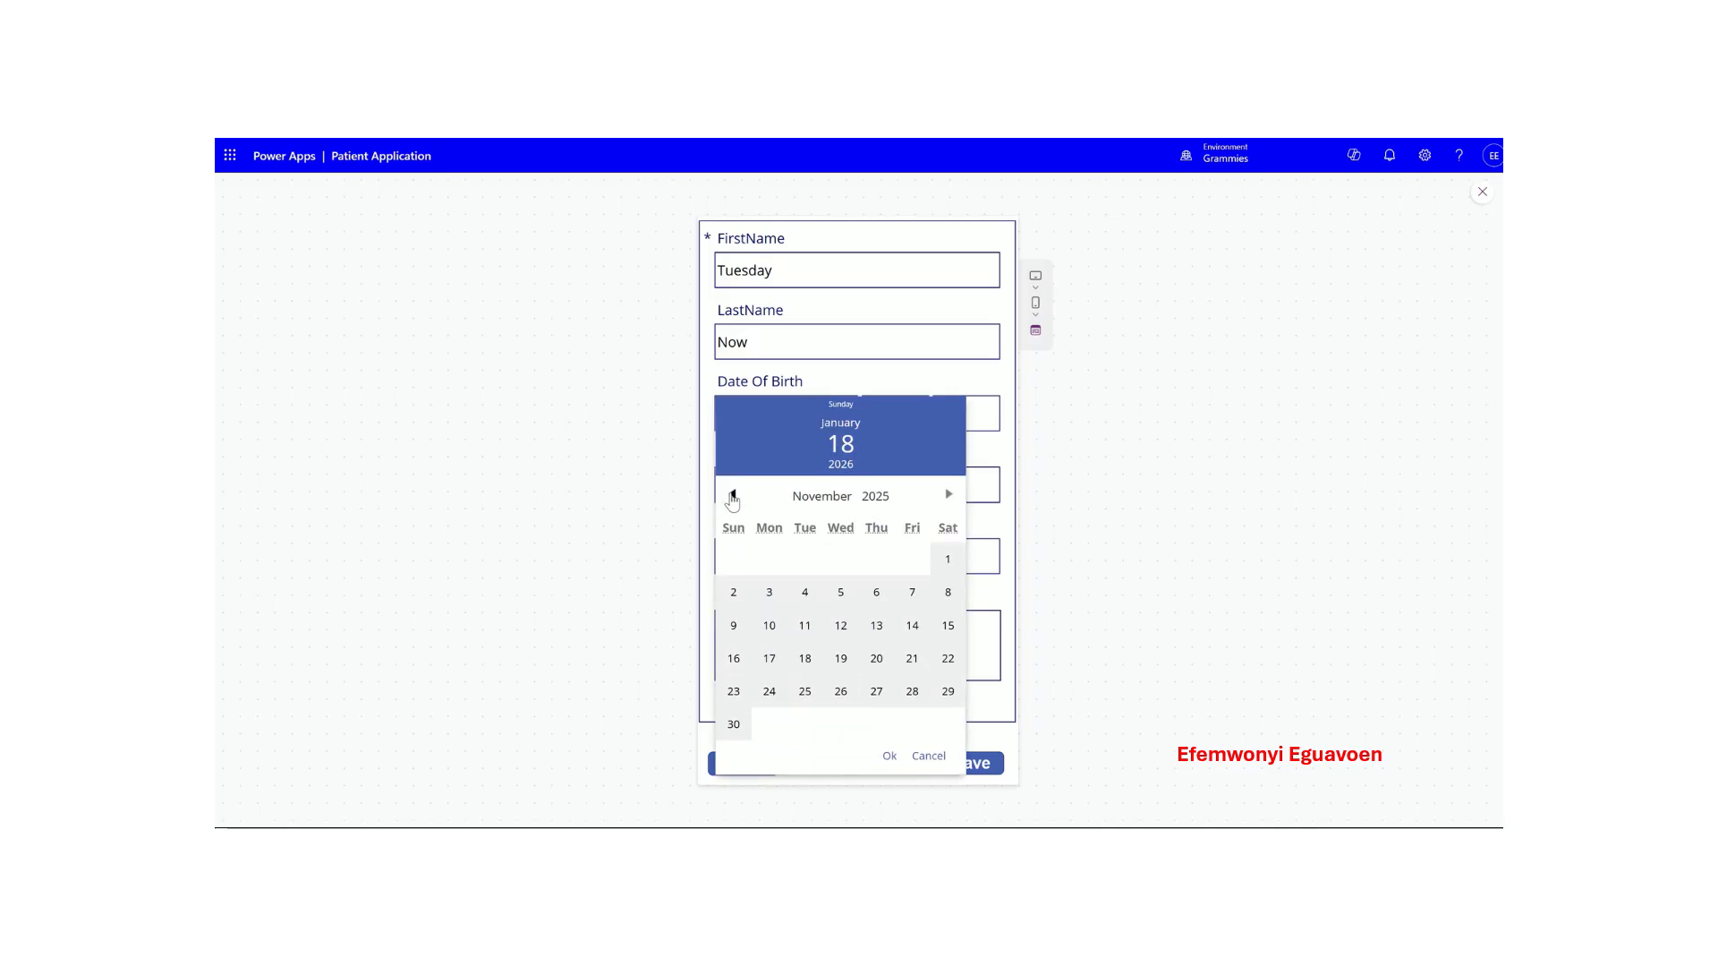
click(732, 494)
click(732, 494)
click(877, 496)
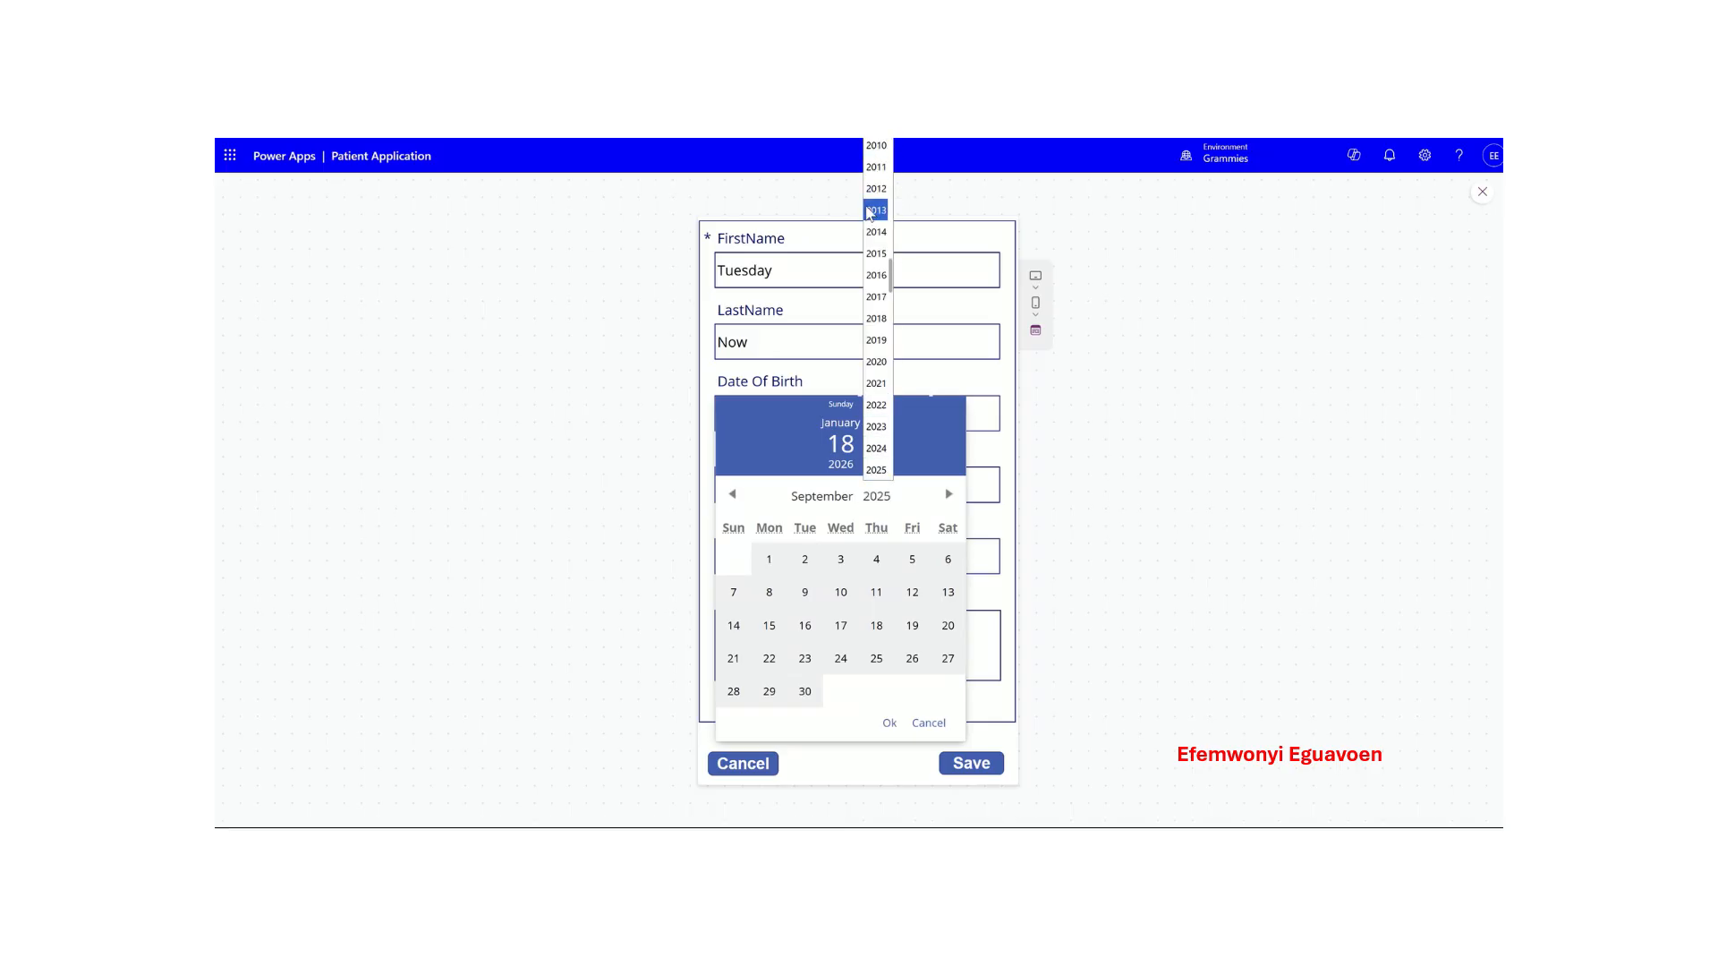
scroll(871, 213, up, 15)
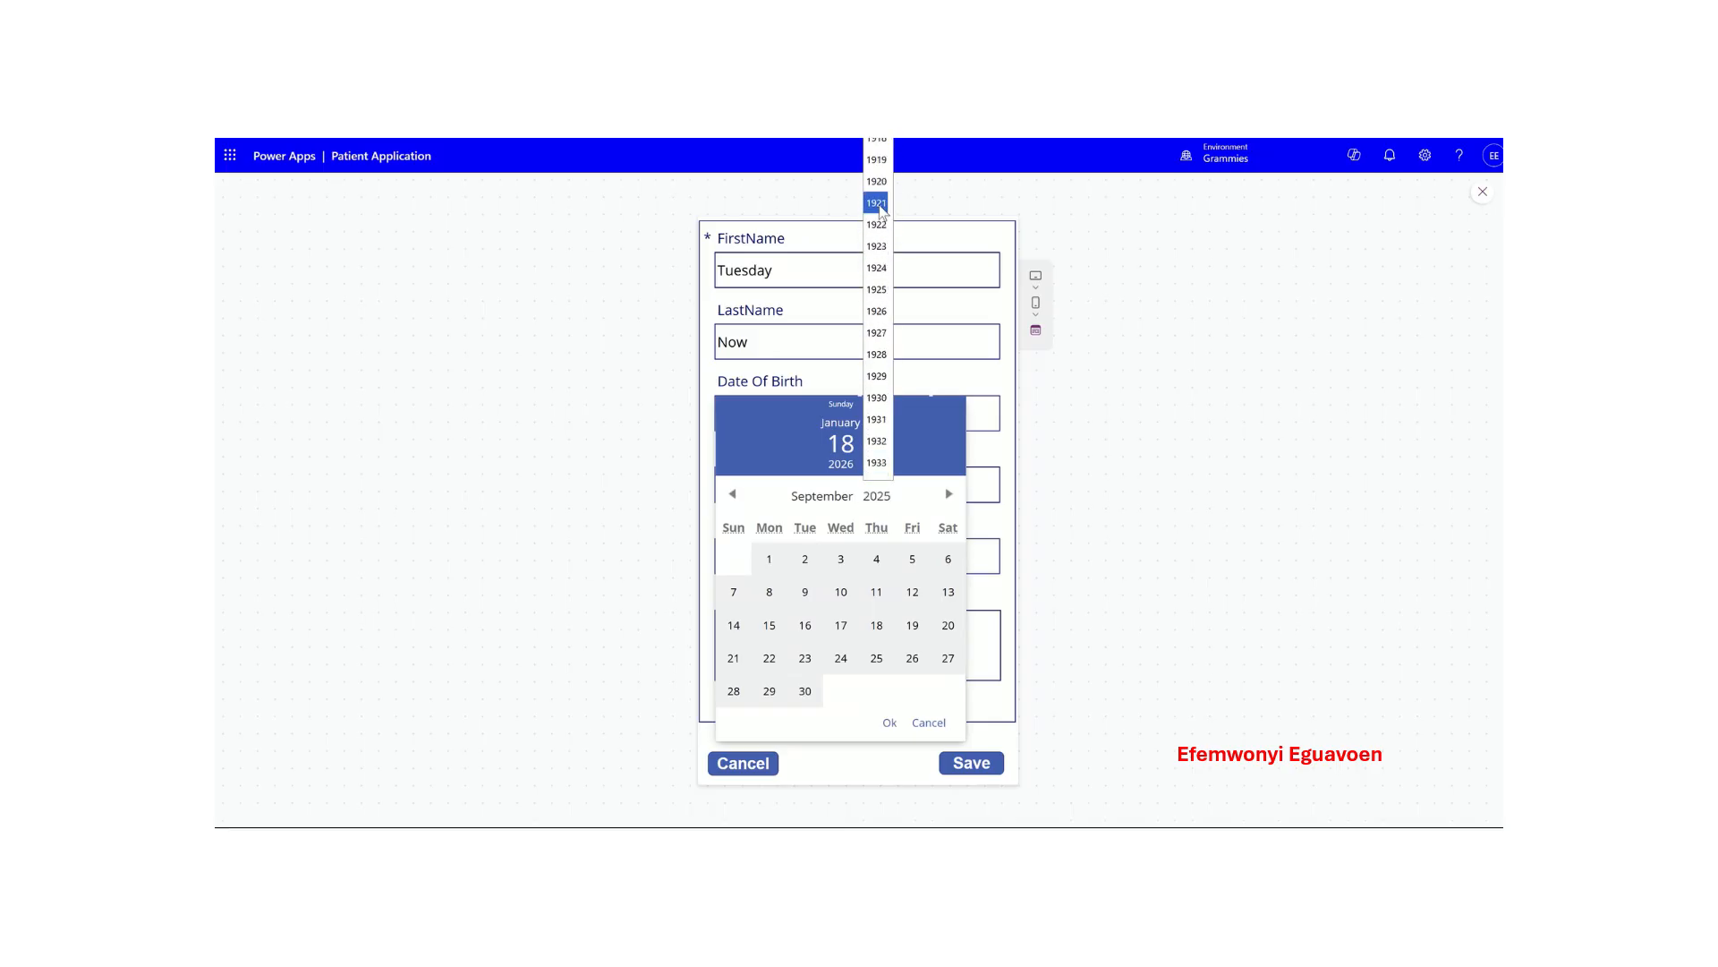
click(876, 203)
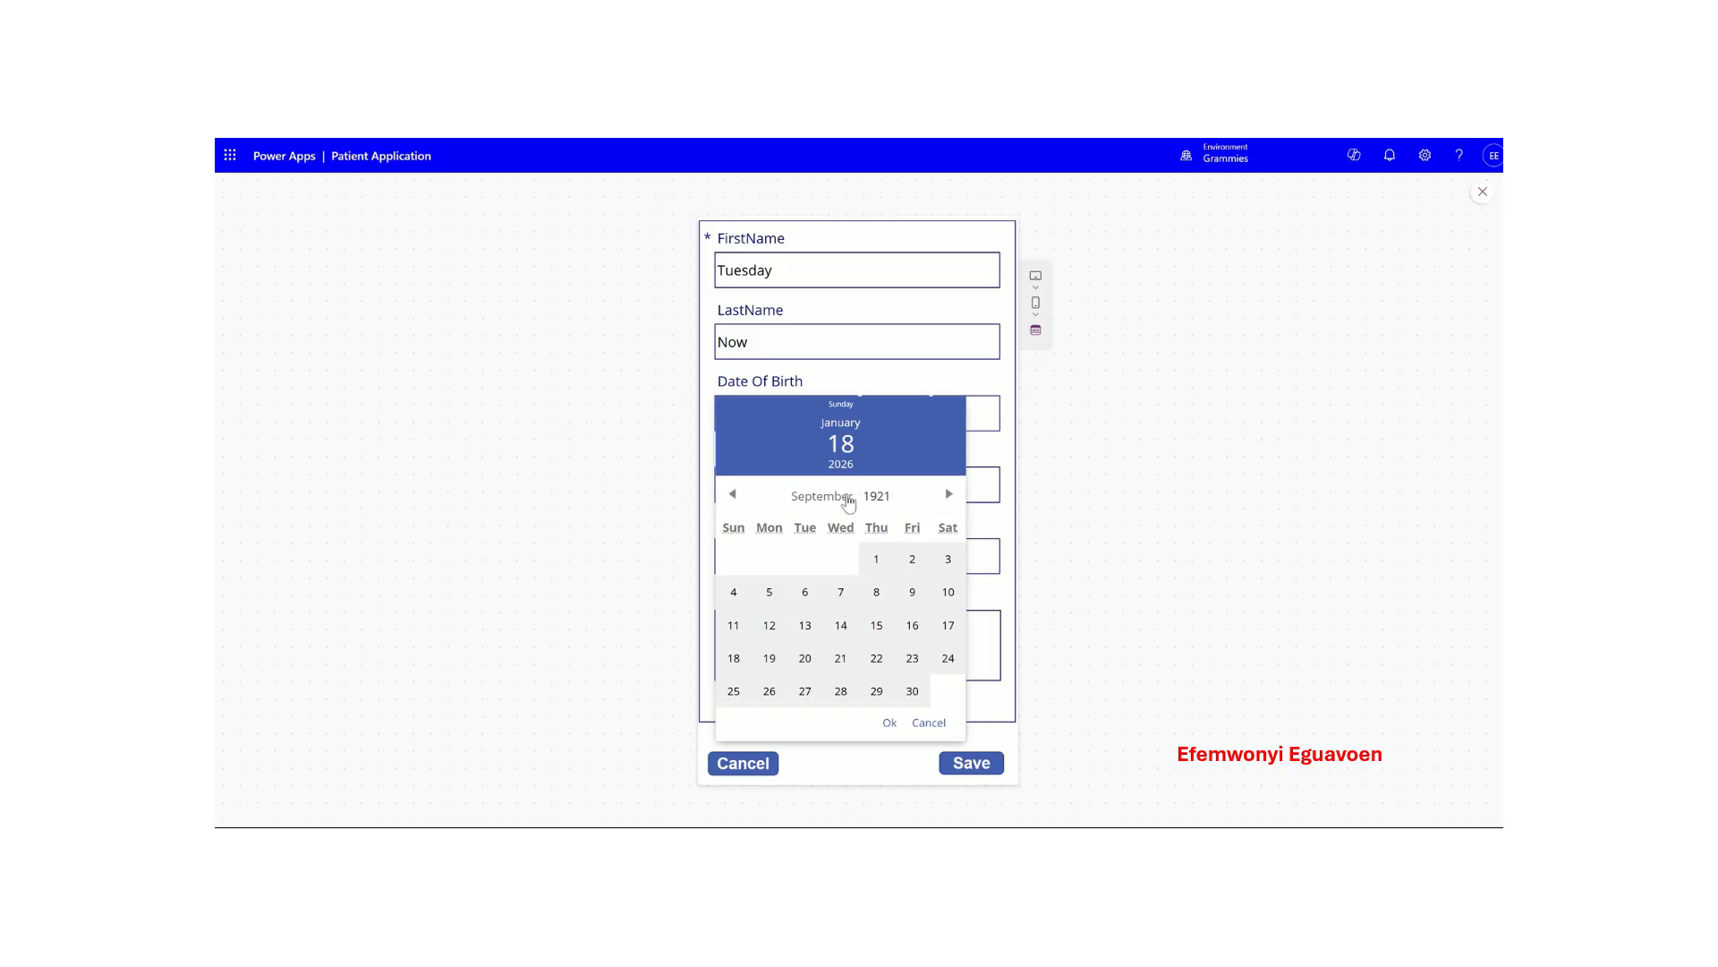
click(844, 629)
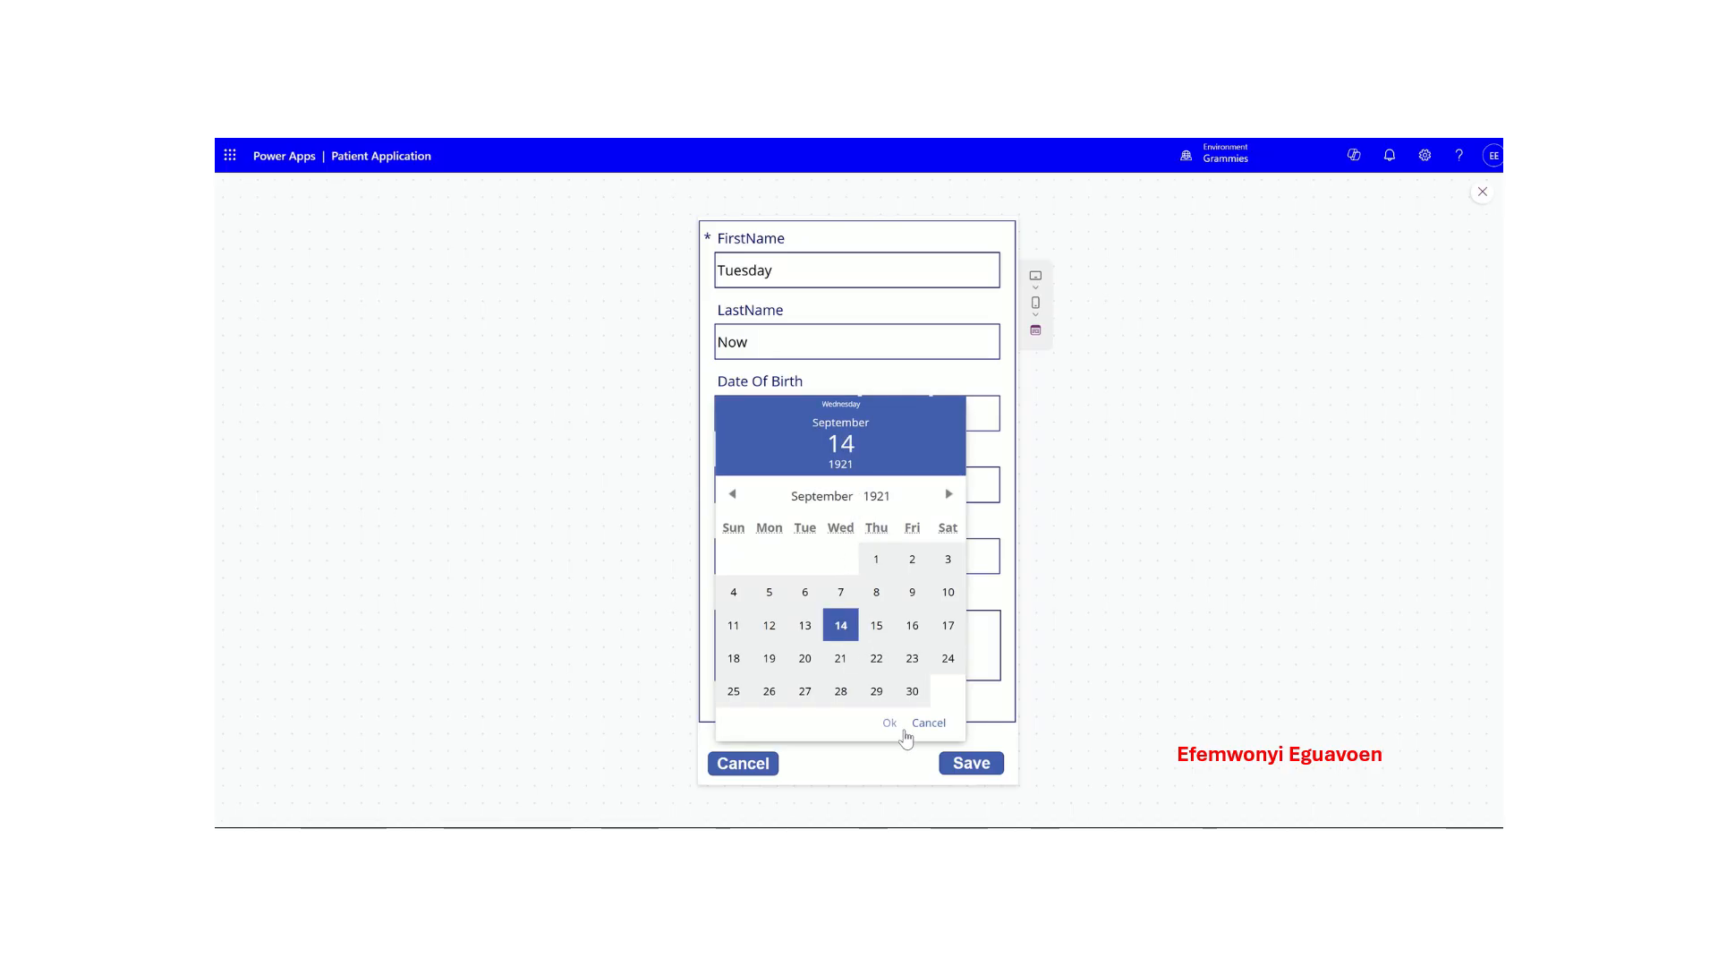
click(890, 722)
- Enter city Alvaston, country Uk and comment 'New Record created', then save
click(779, 488)
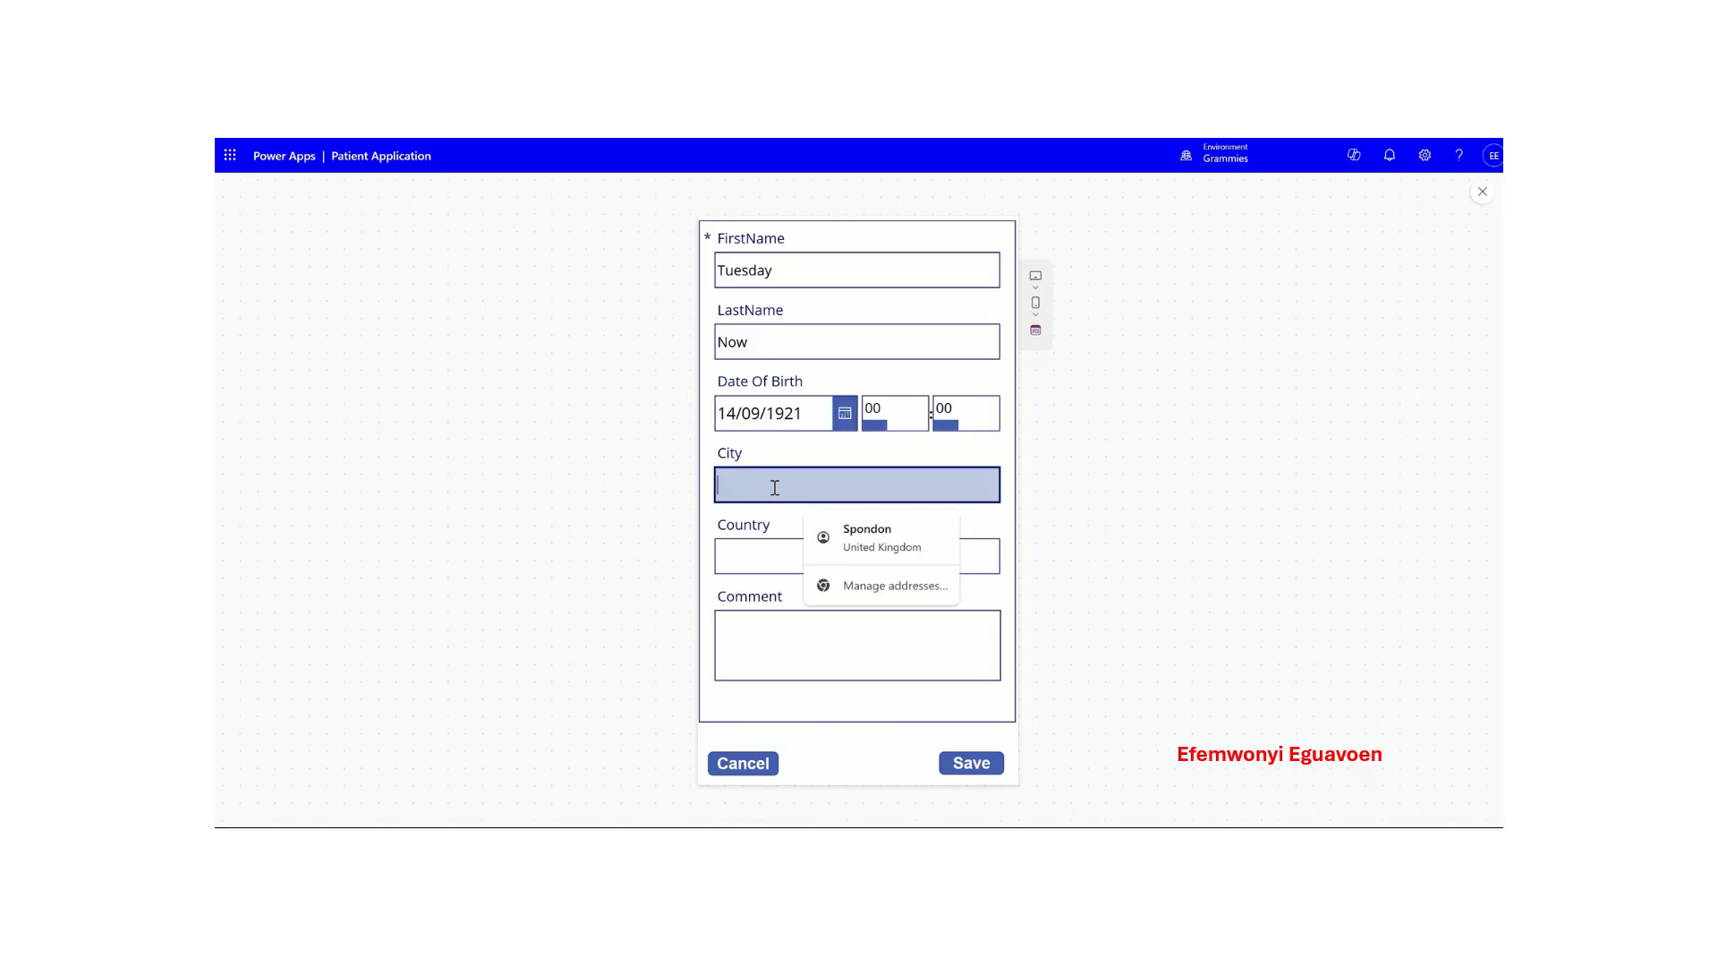
text(Al)
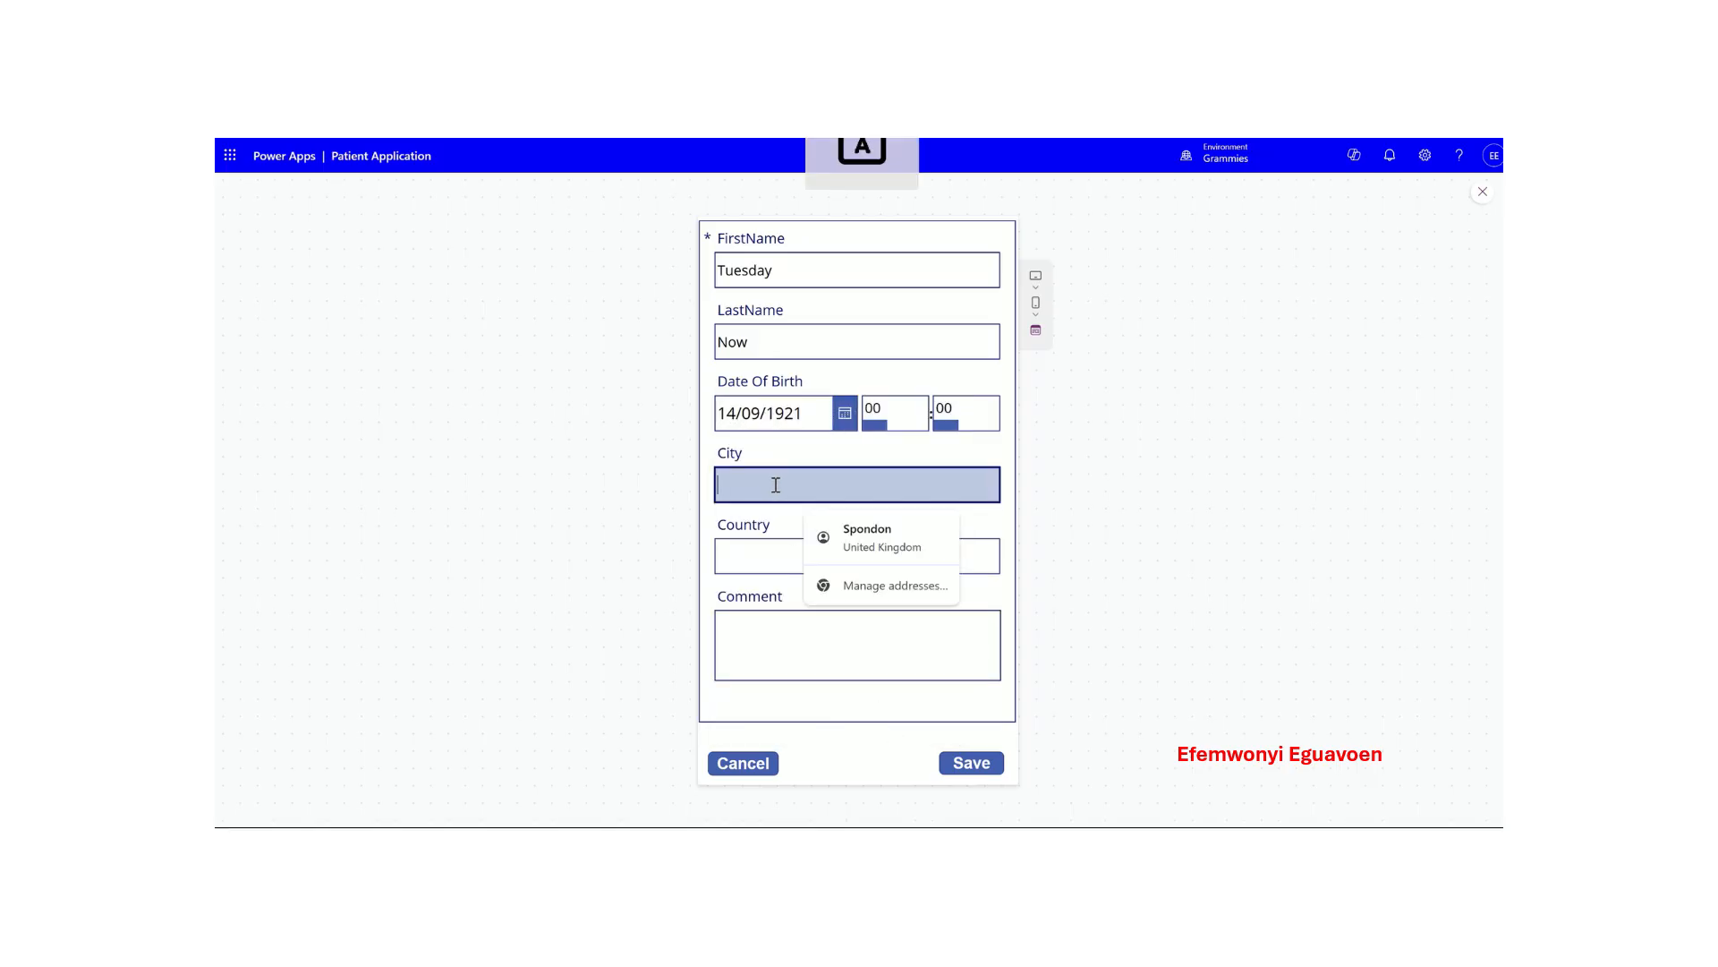
text(vaston)
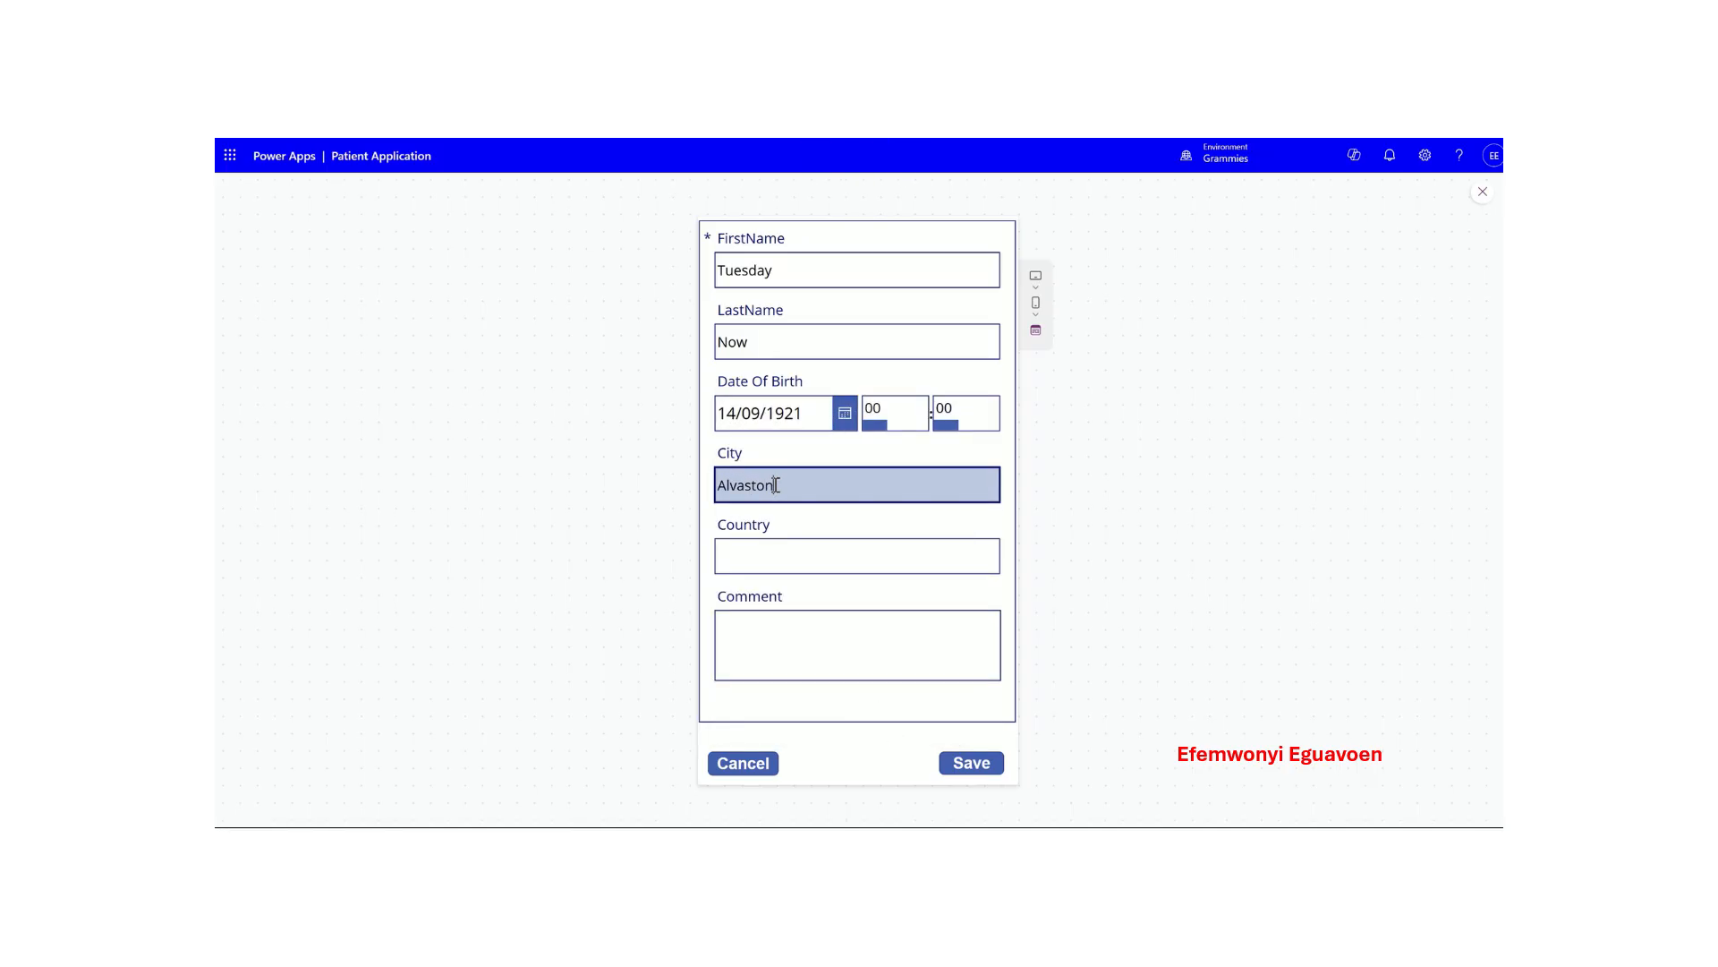
key(Tab)
text(Uk)
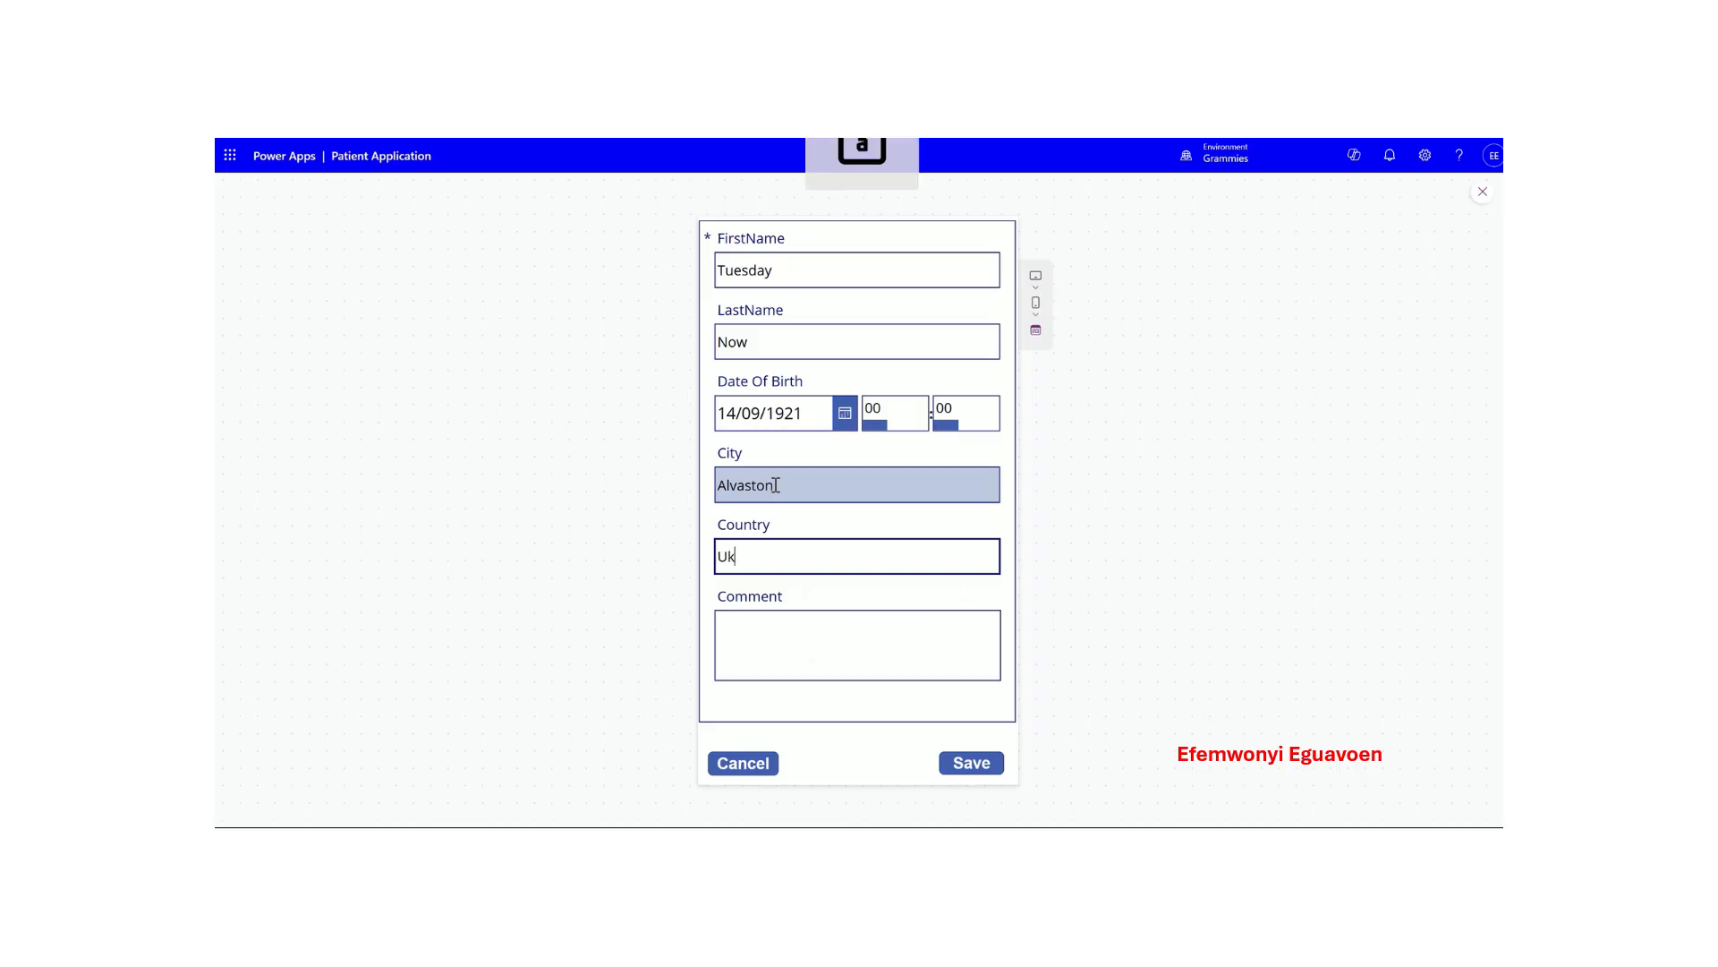
key(Tab)
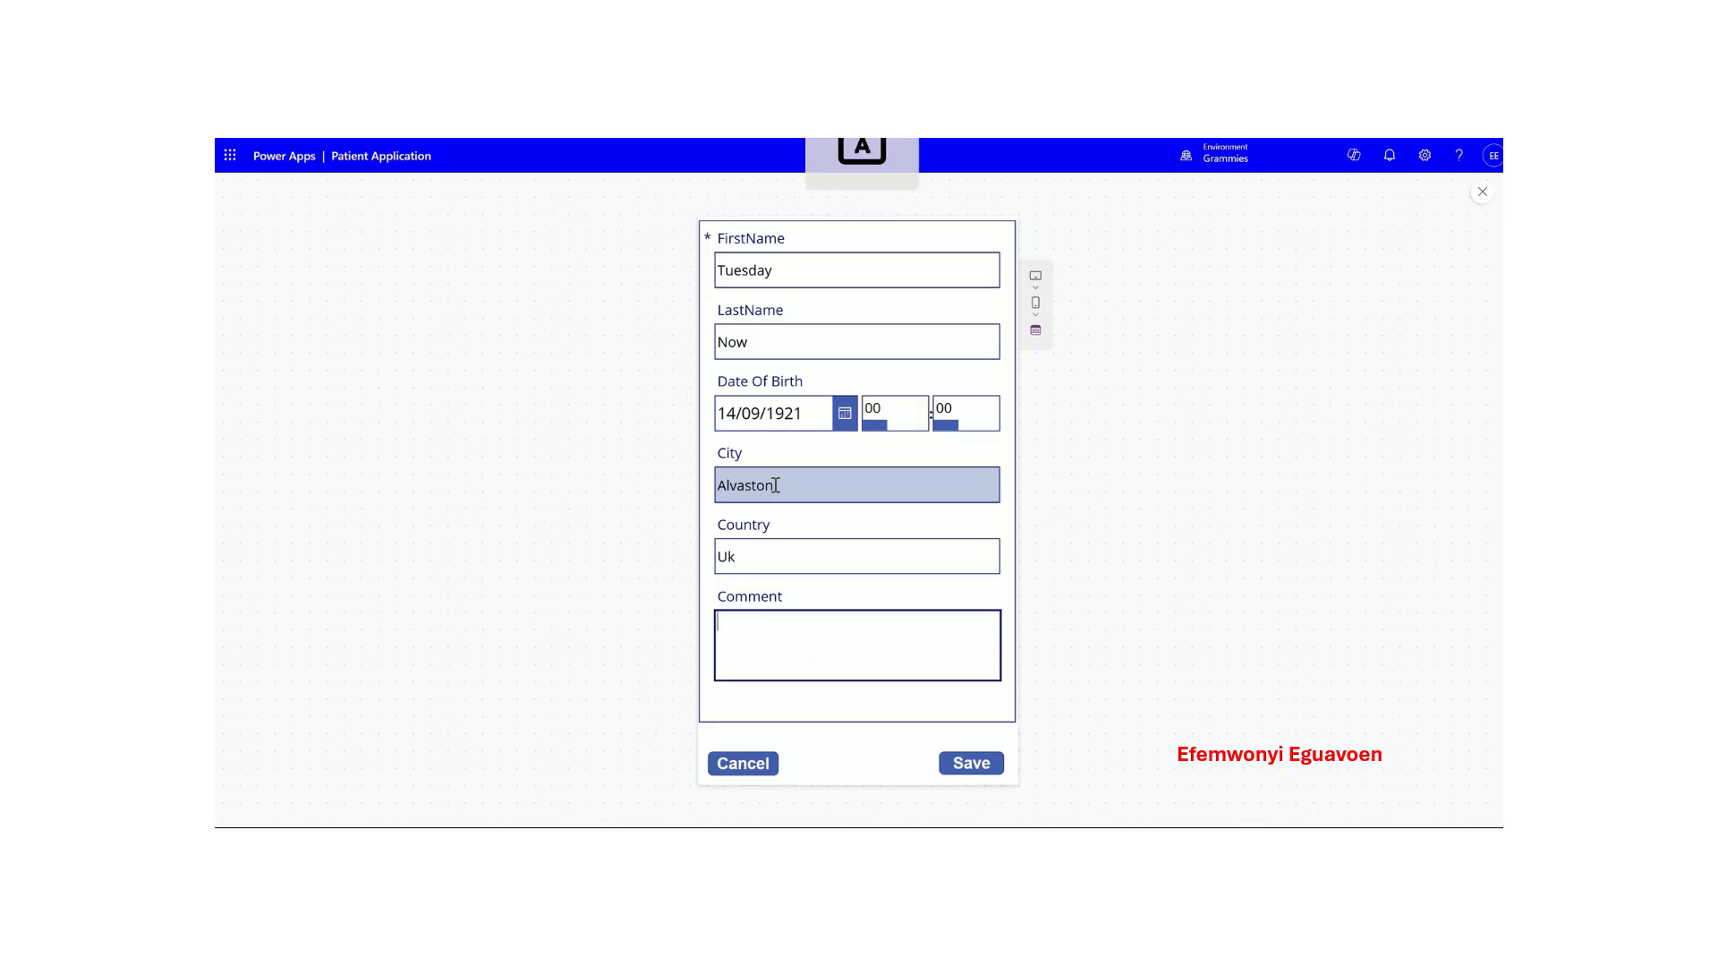
text(Noe)
key(BackSpace)
key(BackSpace)
text(ew)
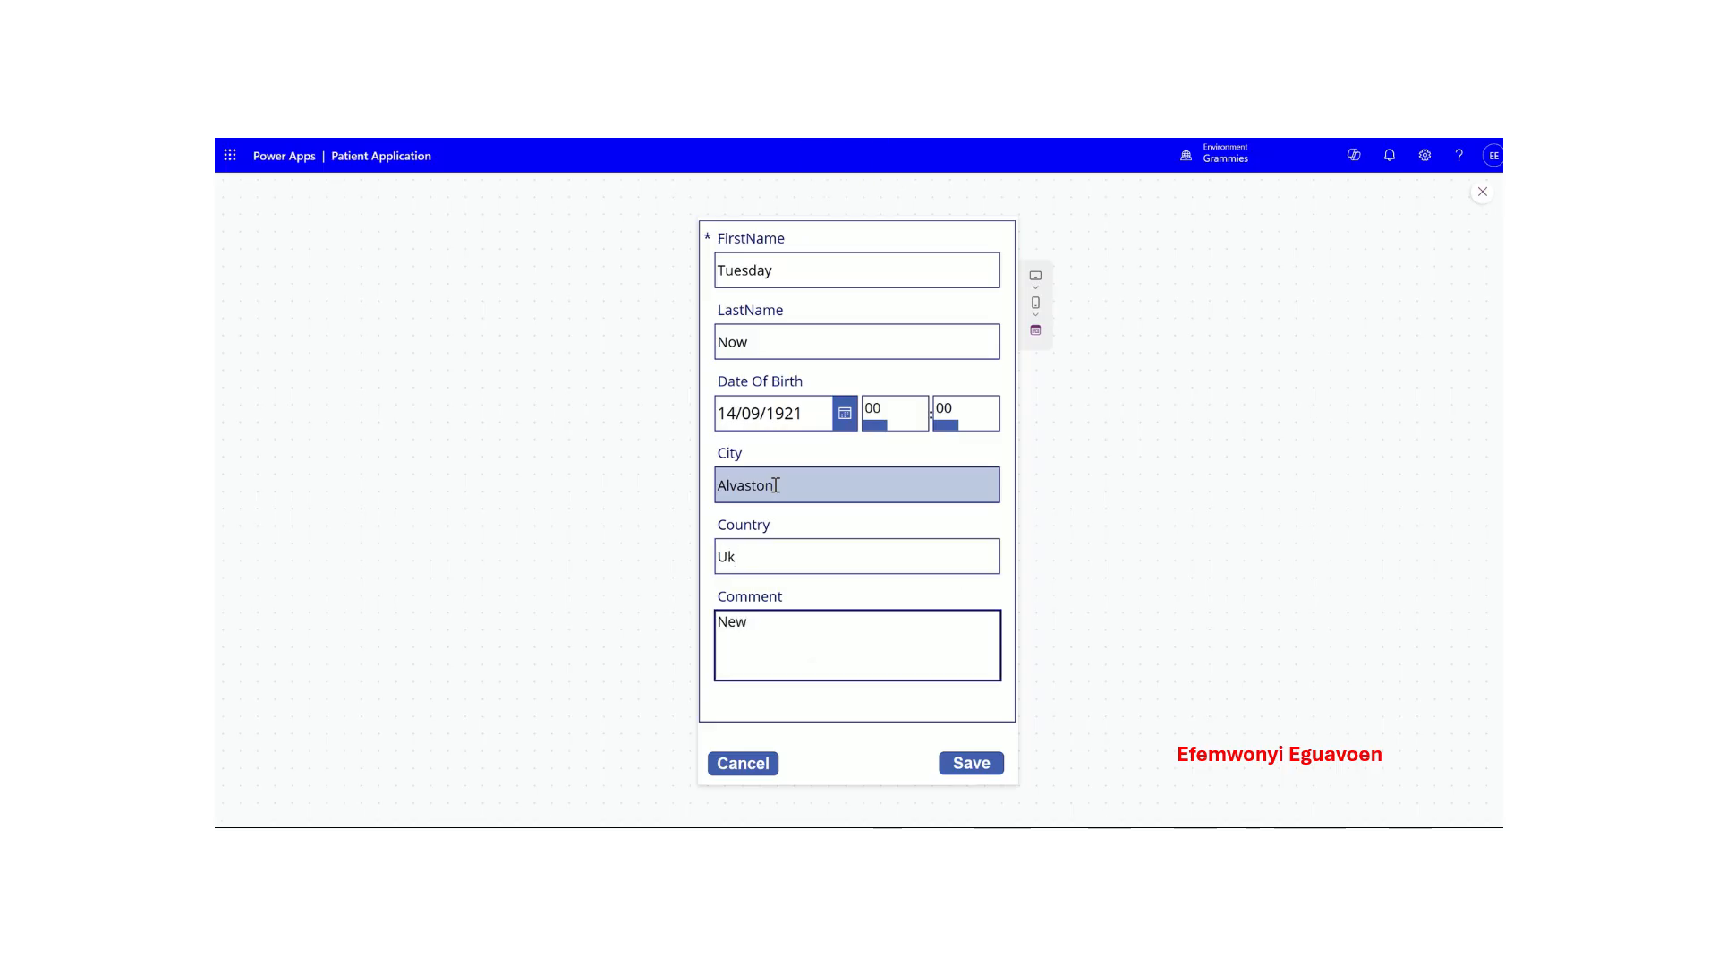
text( Record created)
click(971, 763)
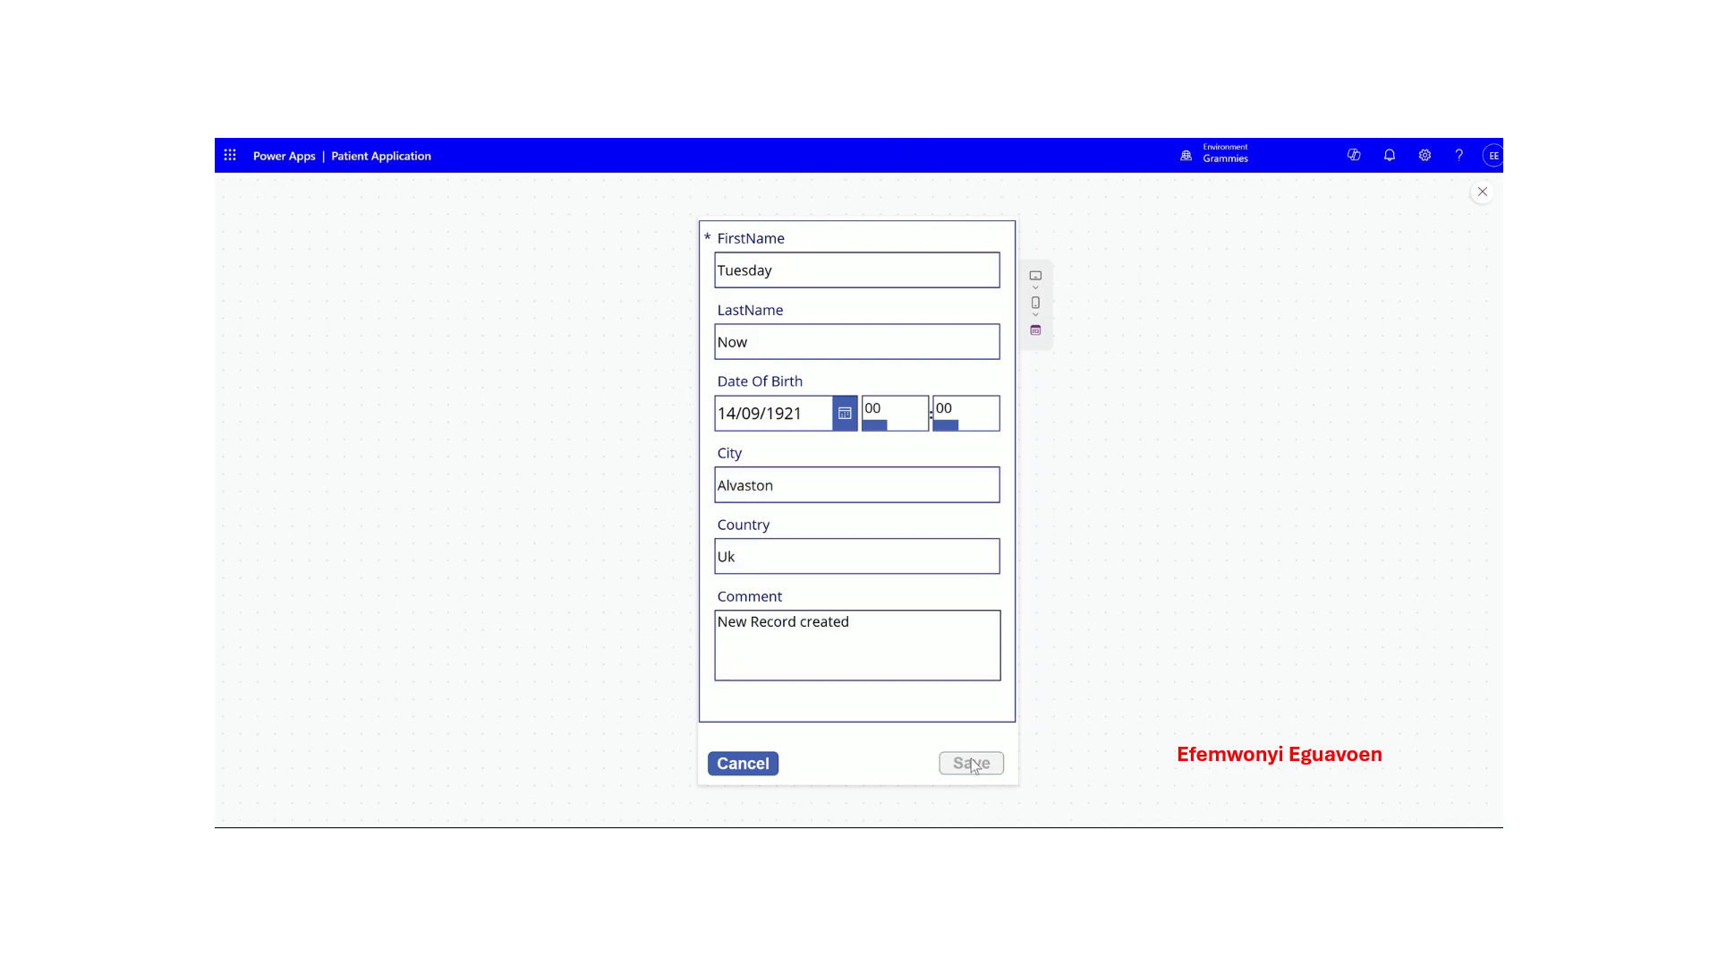